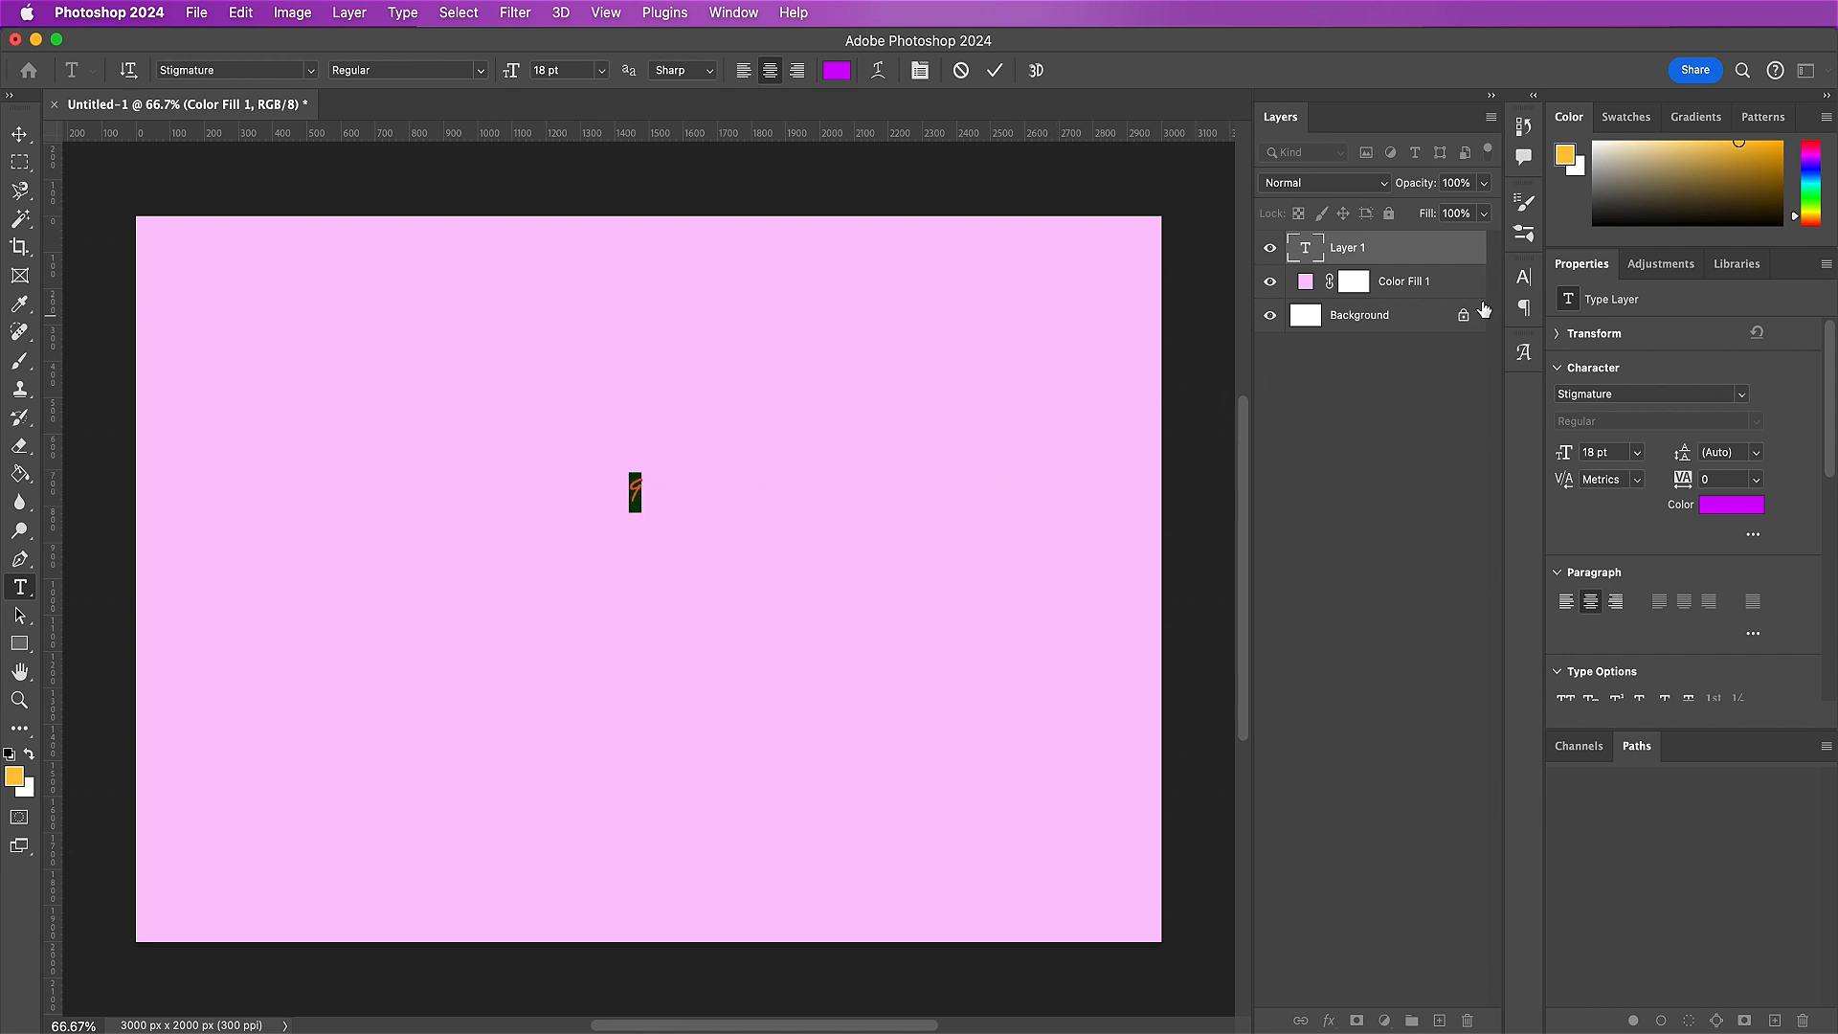
# - Change the font of the selected 9 to Ziclets Medium and set its size to 244 pt
pyautogui.click(1524, 277)
pyautogui.click(1351, 308)
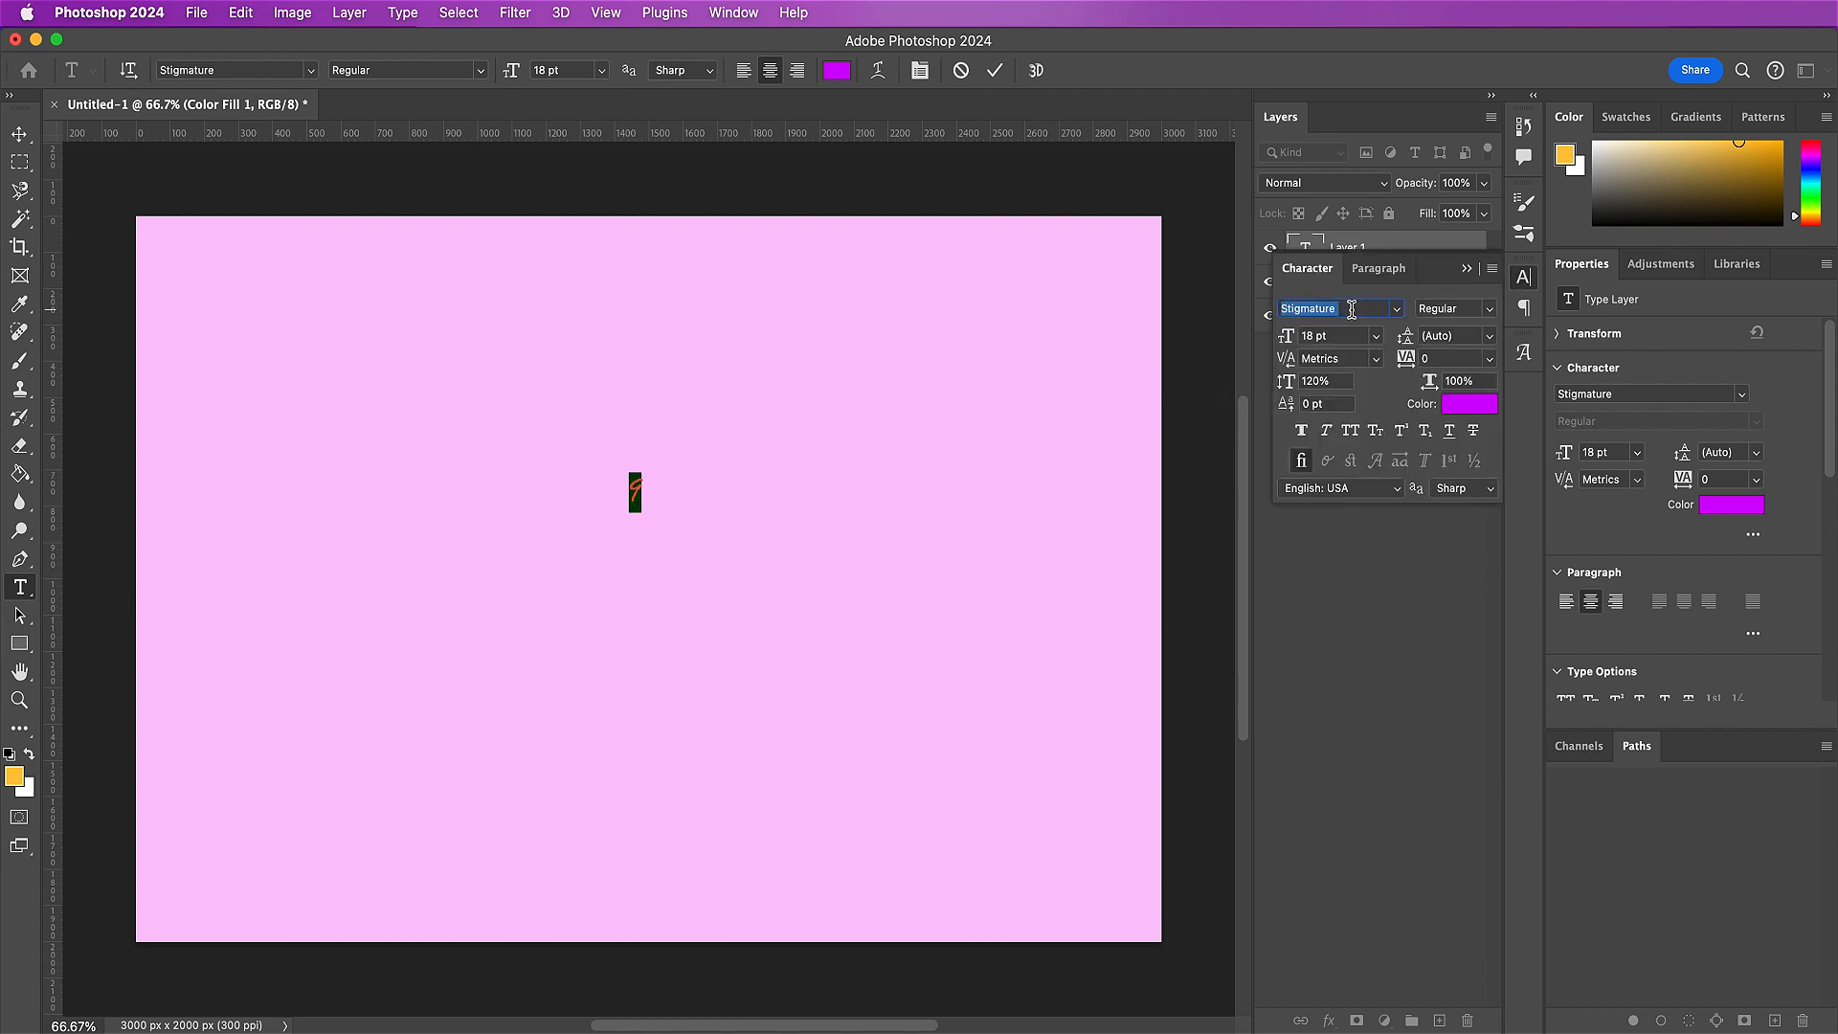
pyautogui.write('c')
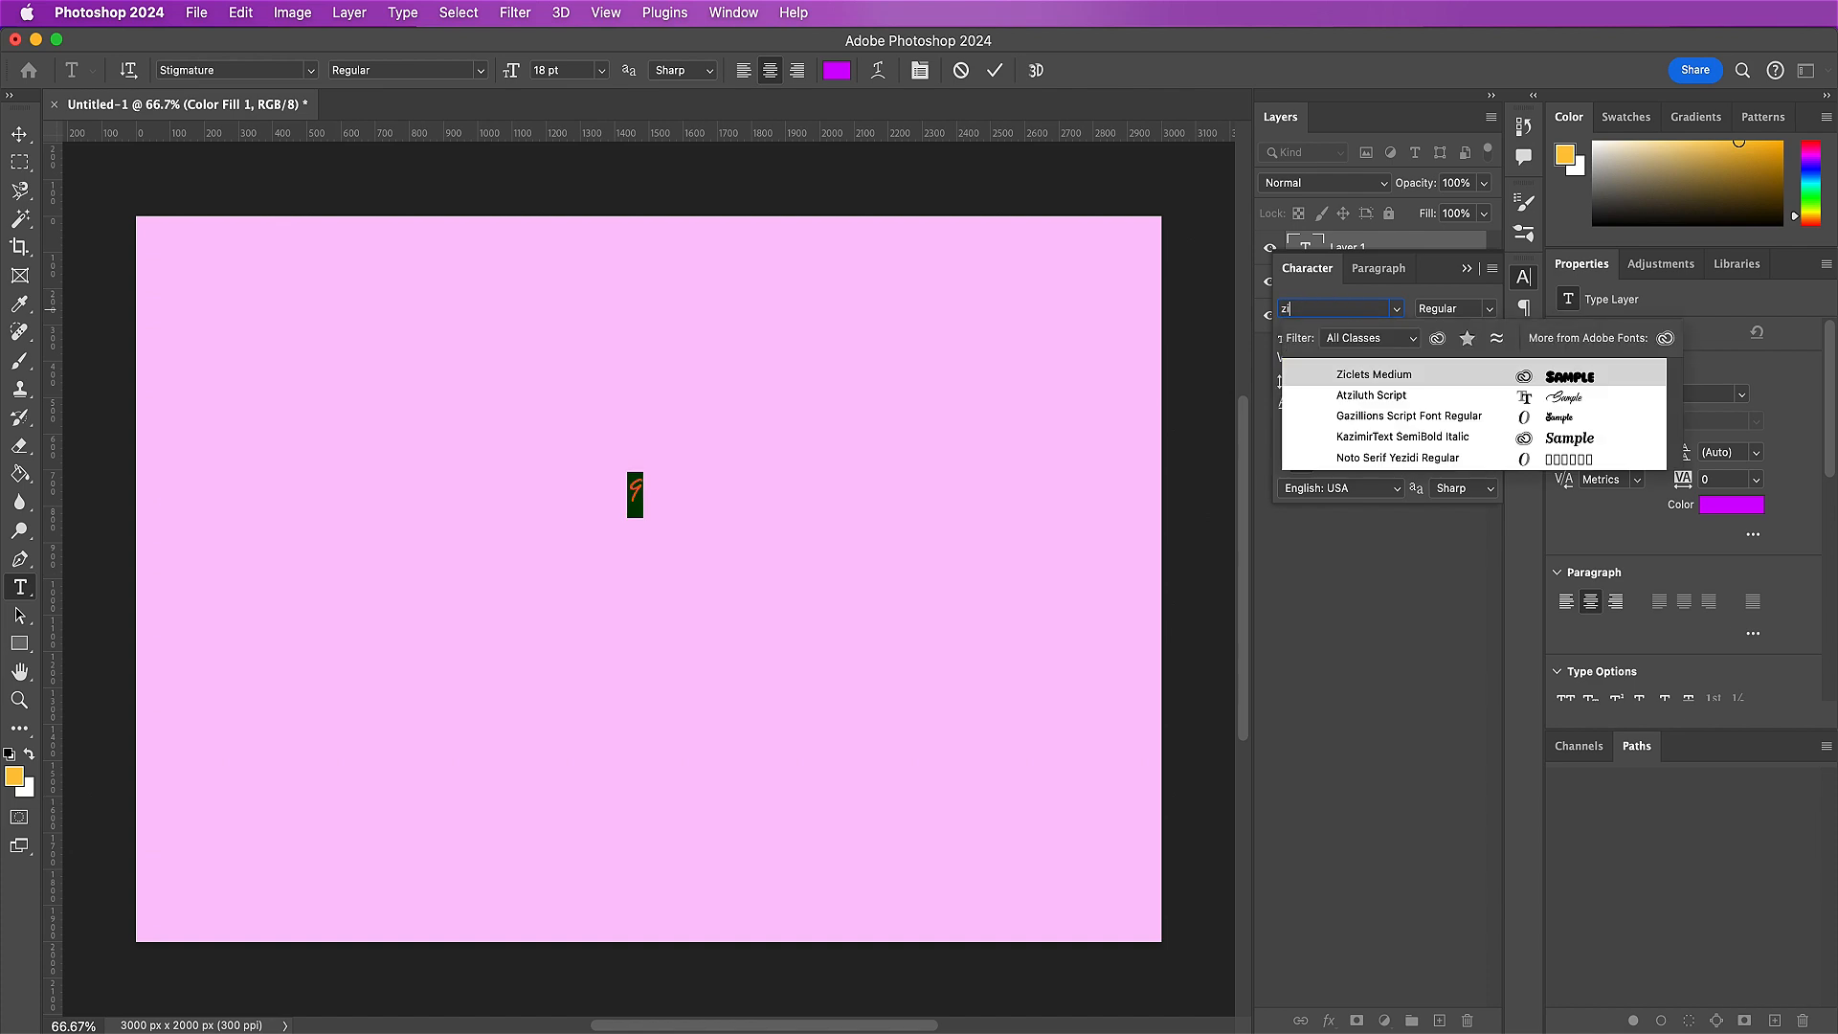
pyautogui.press('BackSpace')
pyautogui.write('zi')
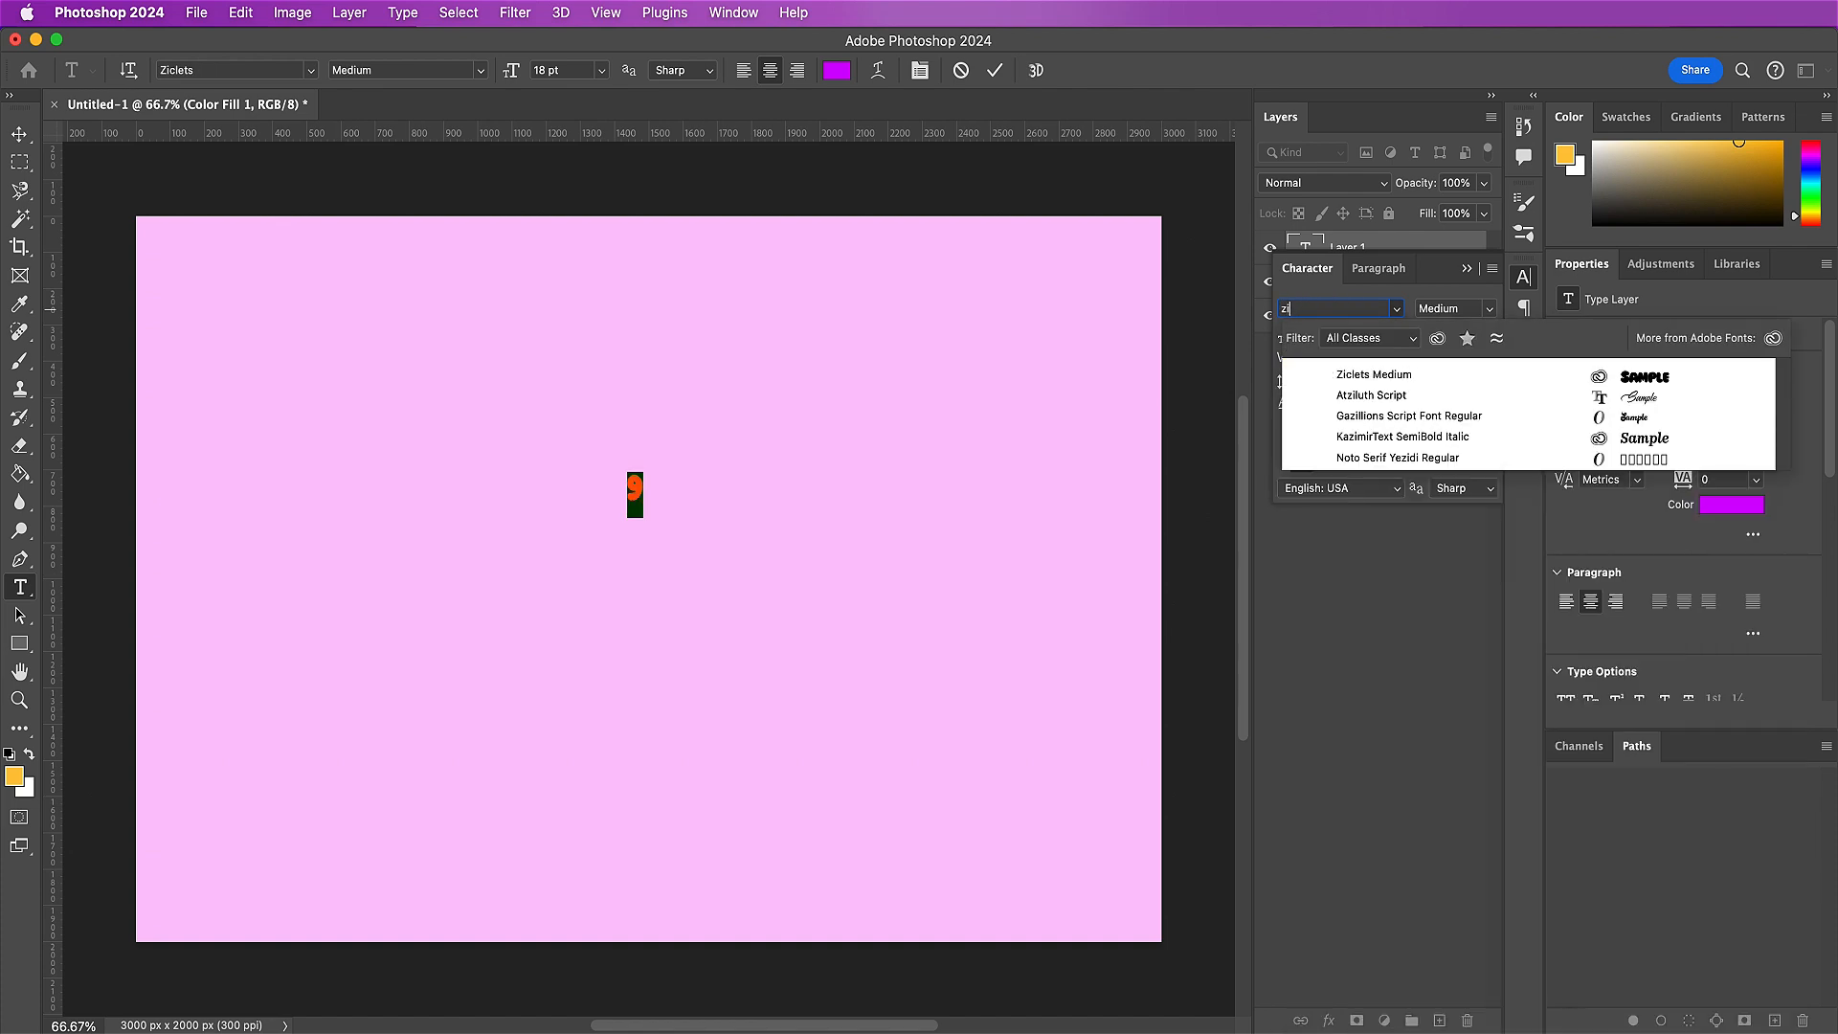
pyautogui.click(1376, 376)
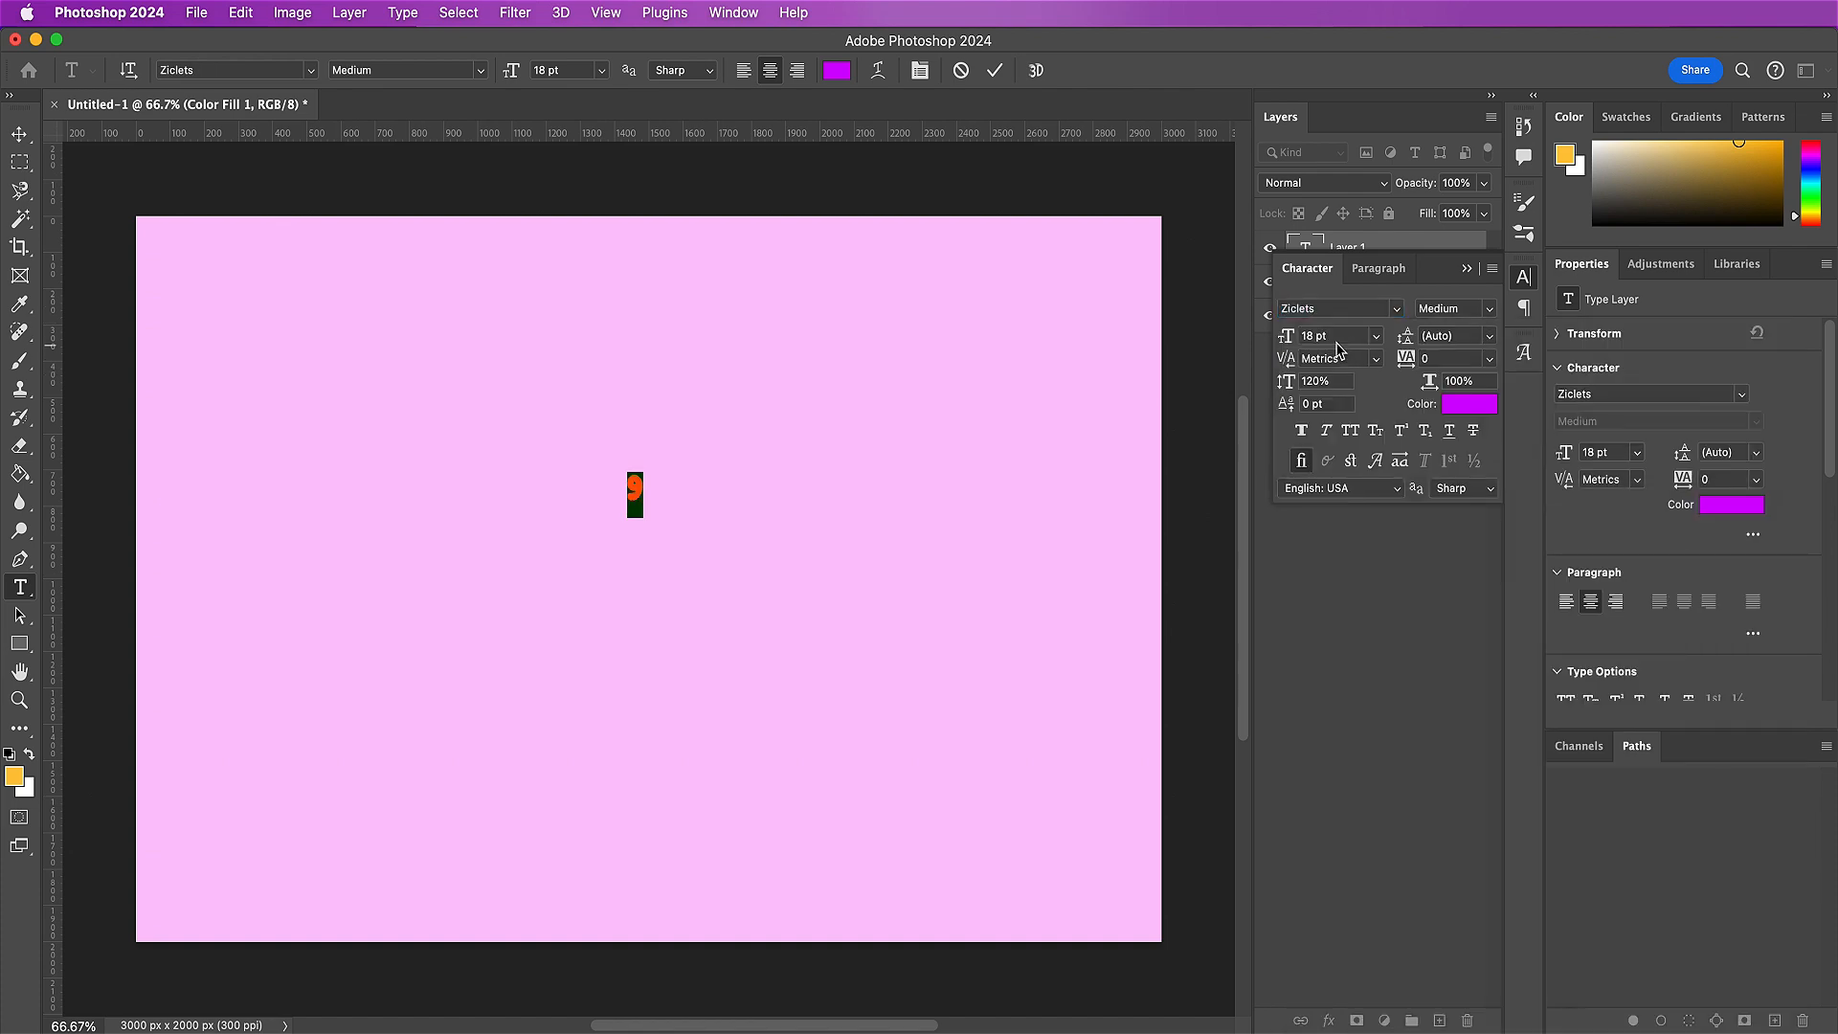
pyautogui.doubleClick(1312, 335)
pyautogui.write('244')
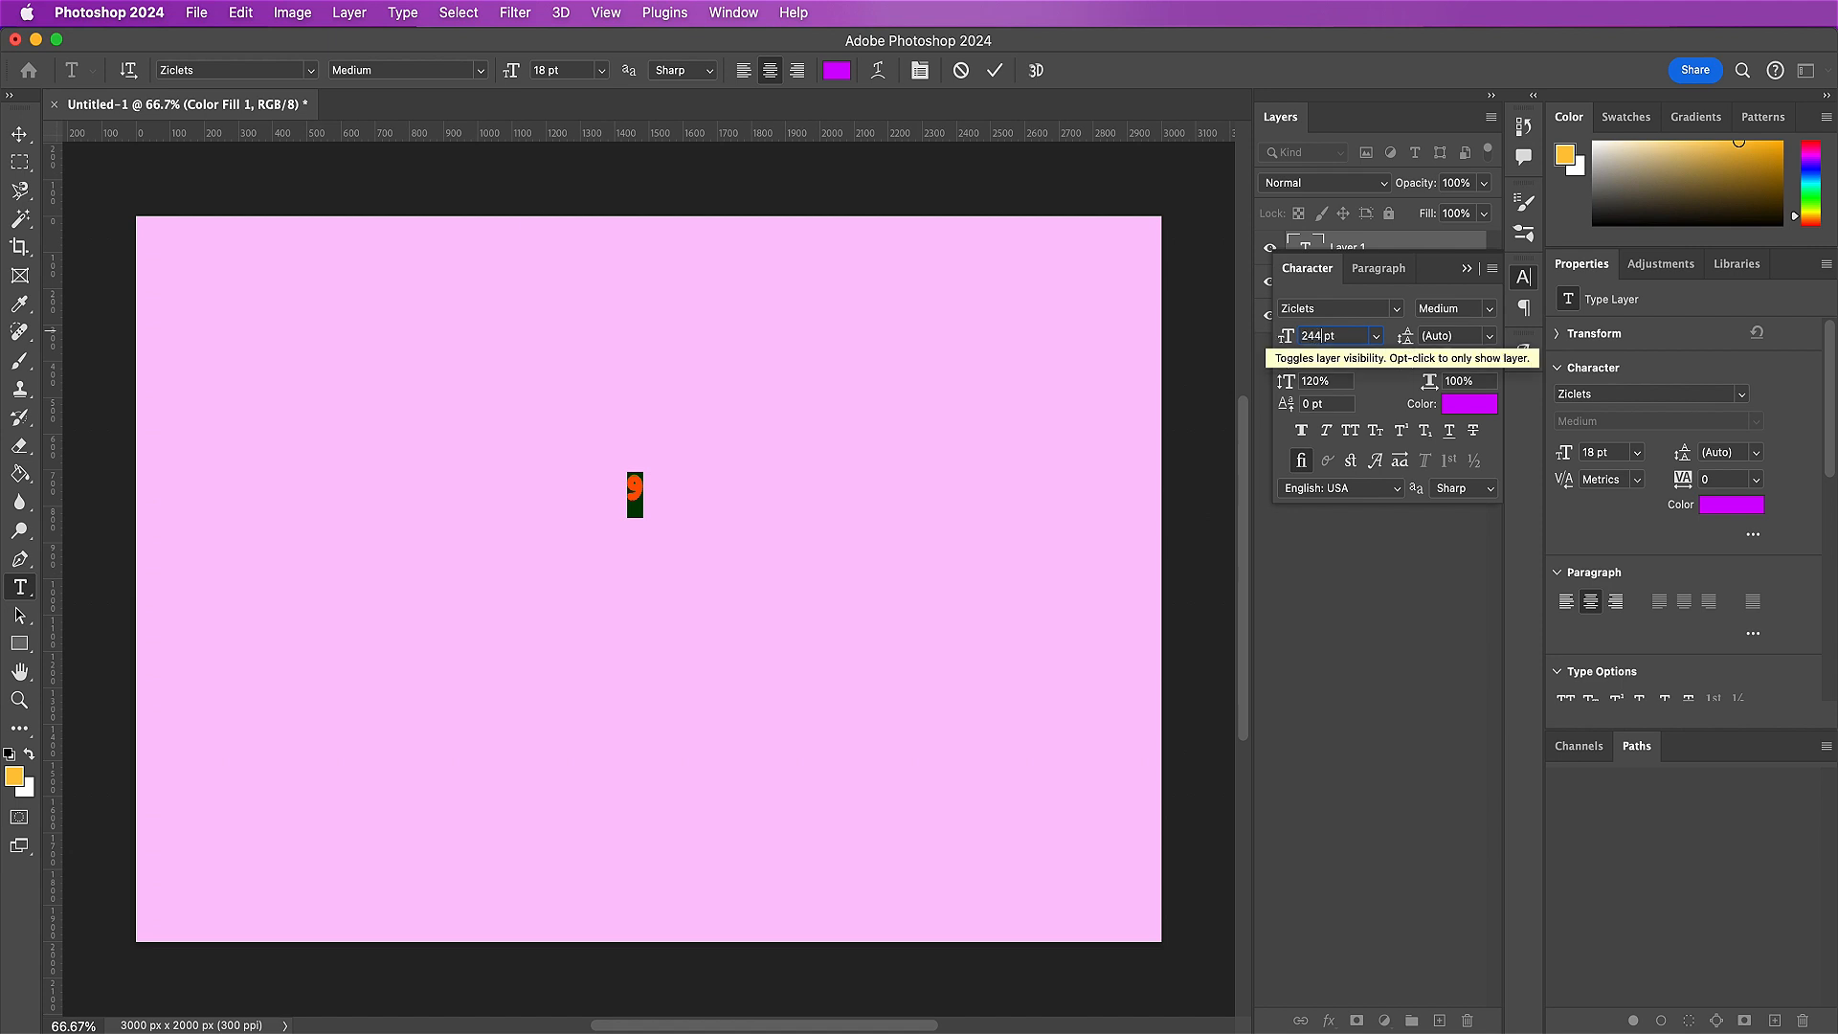
pyautogui.press('Return')
# - Set the text color of the 9 to hex fa5743
pyautogui.click(1456, 410)
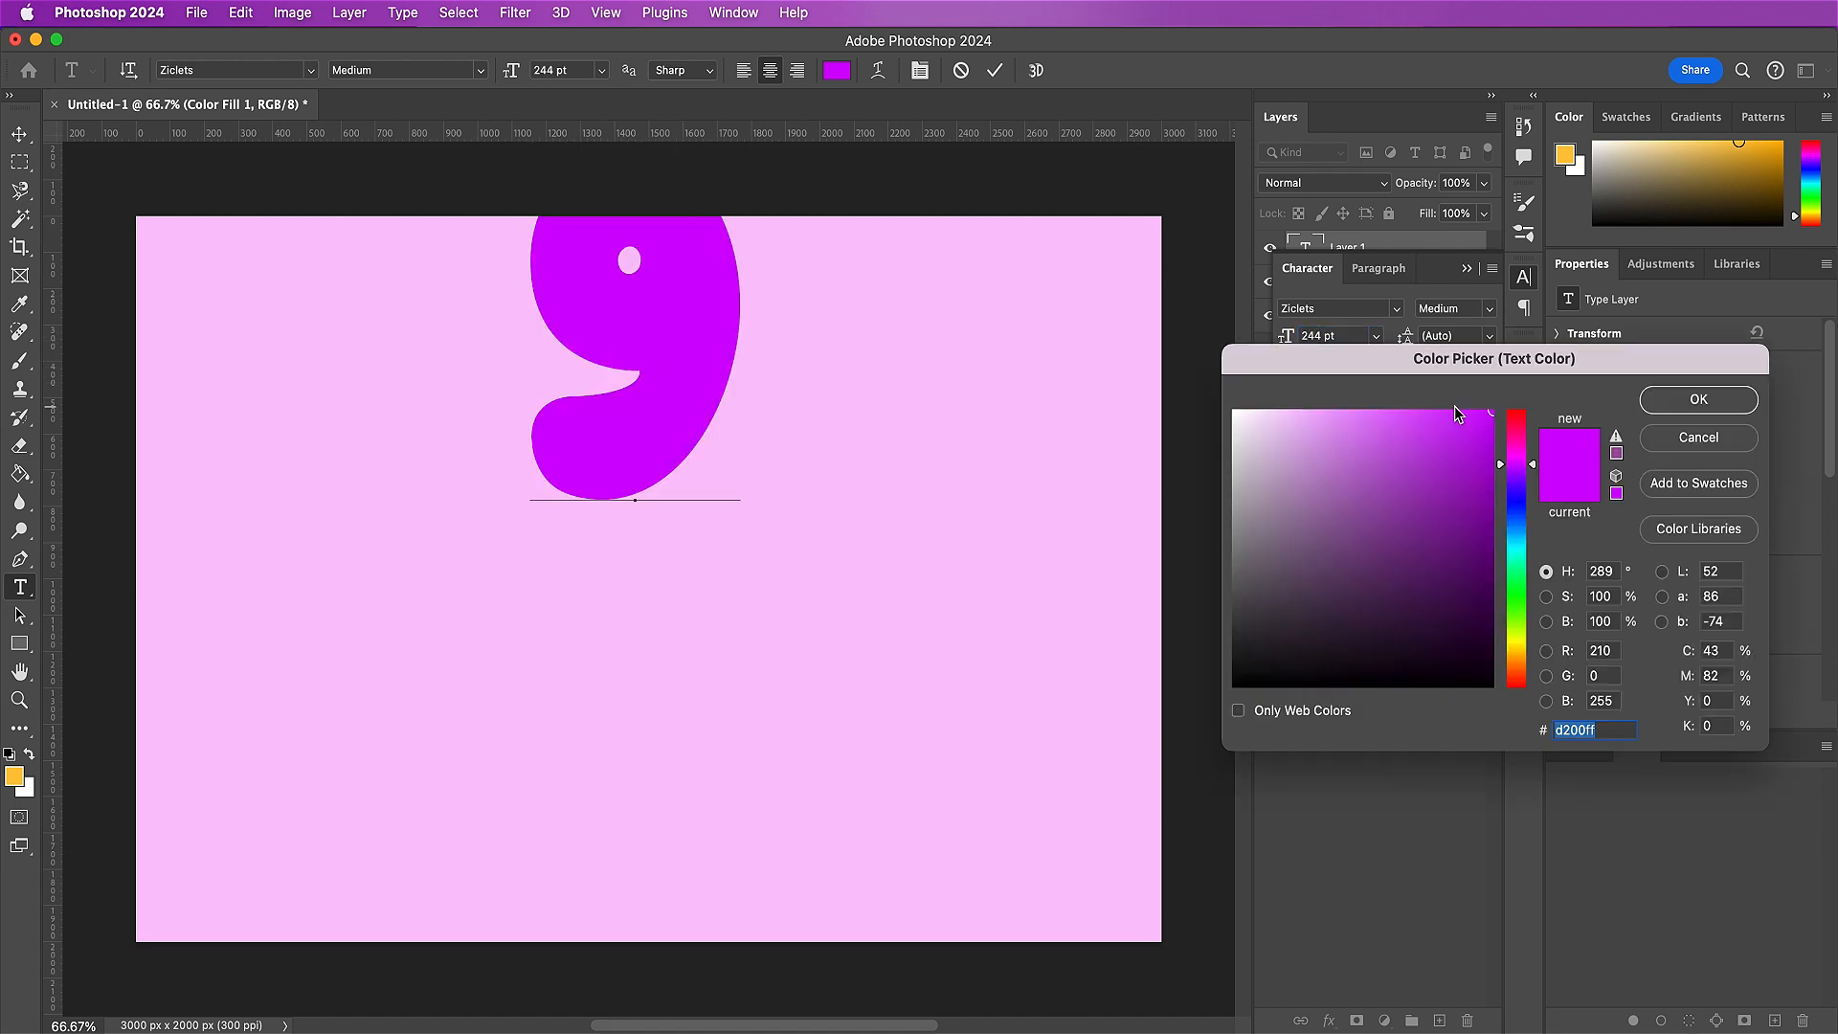
pyautogui.write('fa')
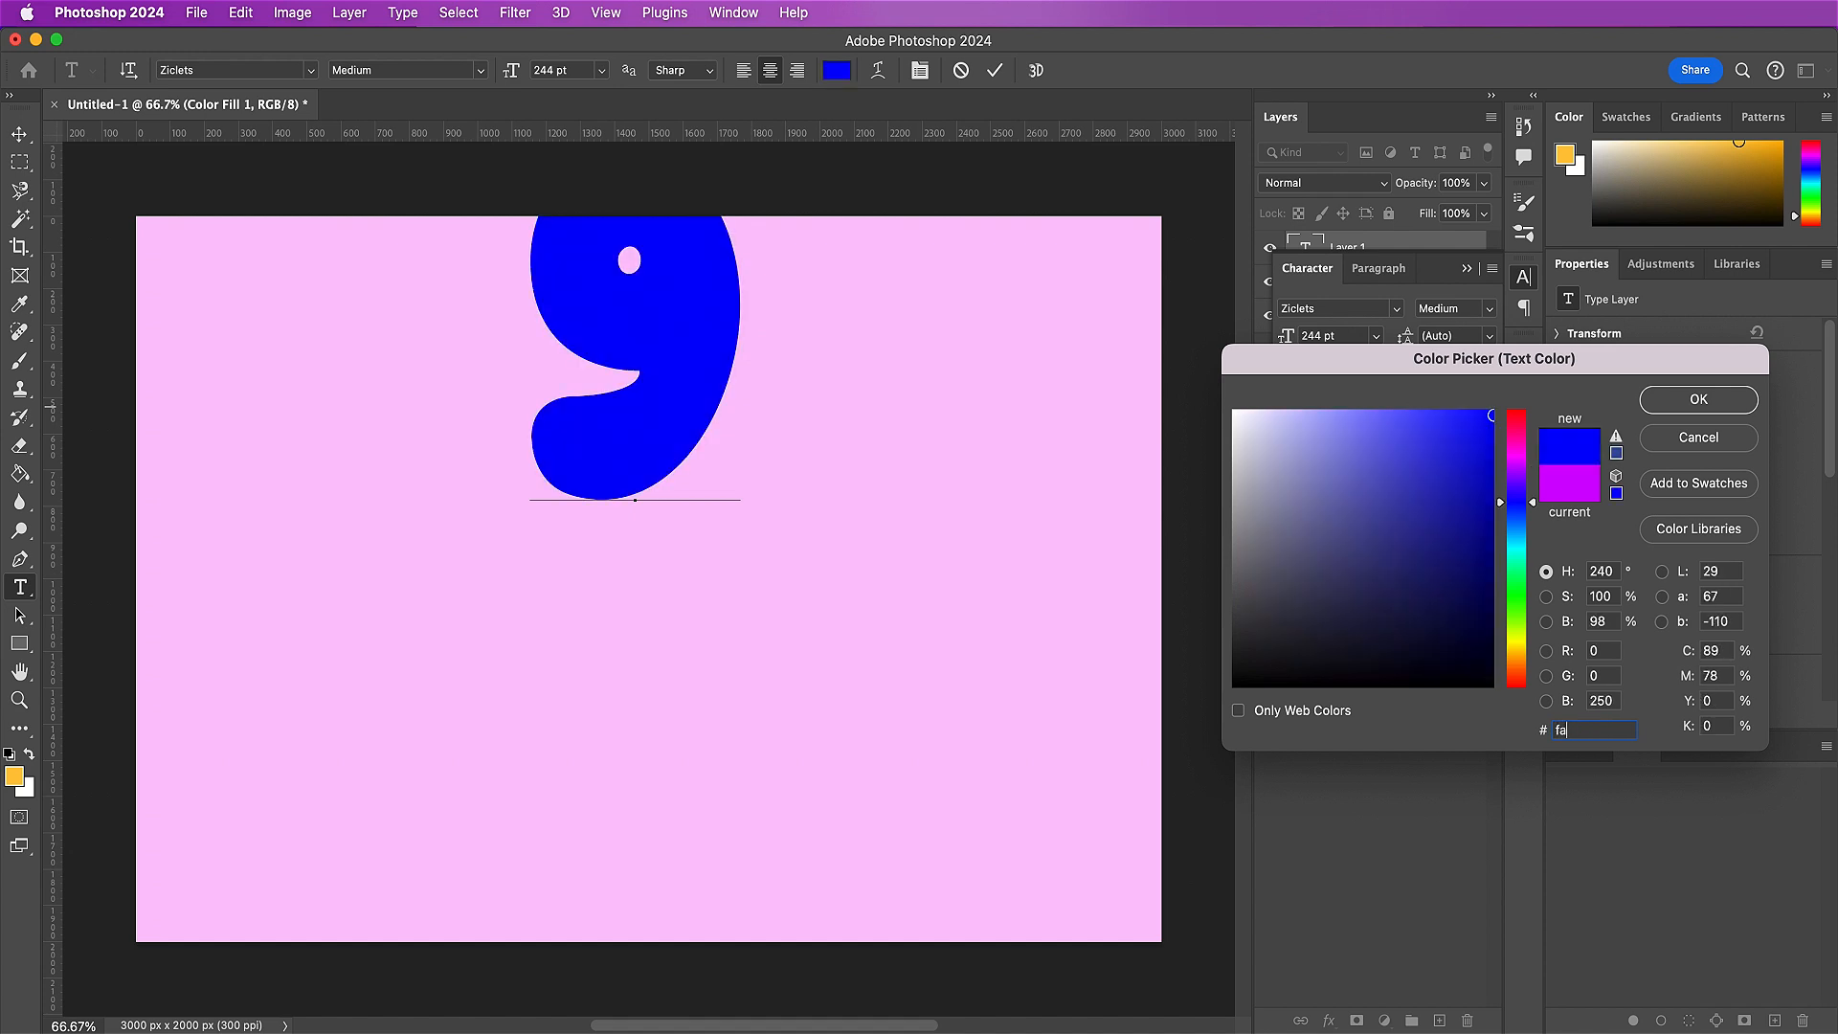
pyautogui.write('57')
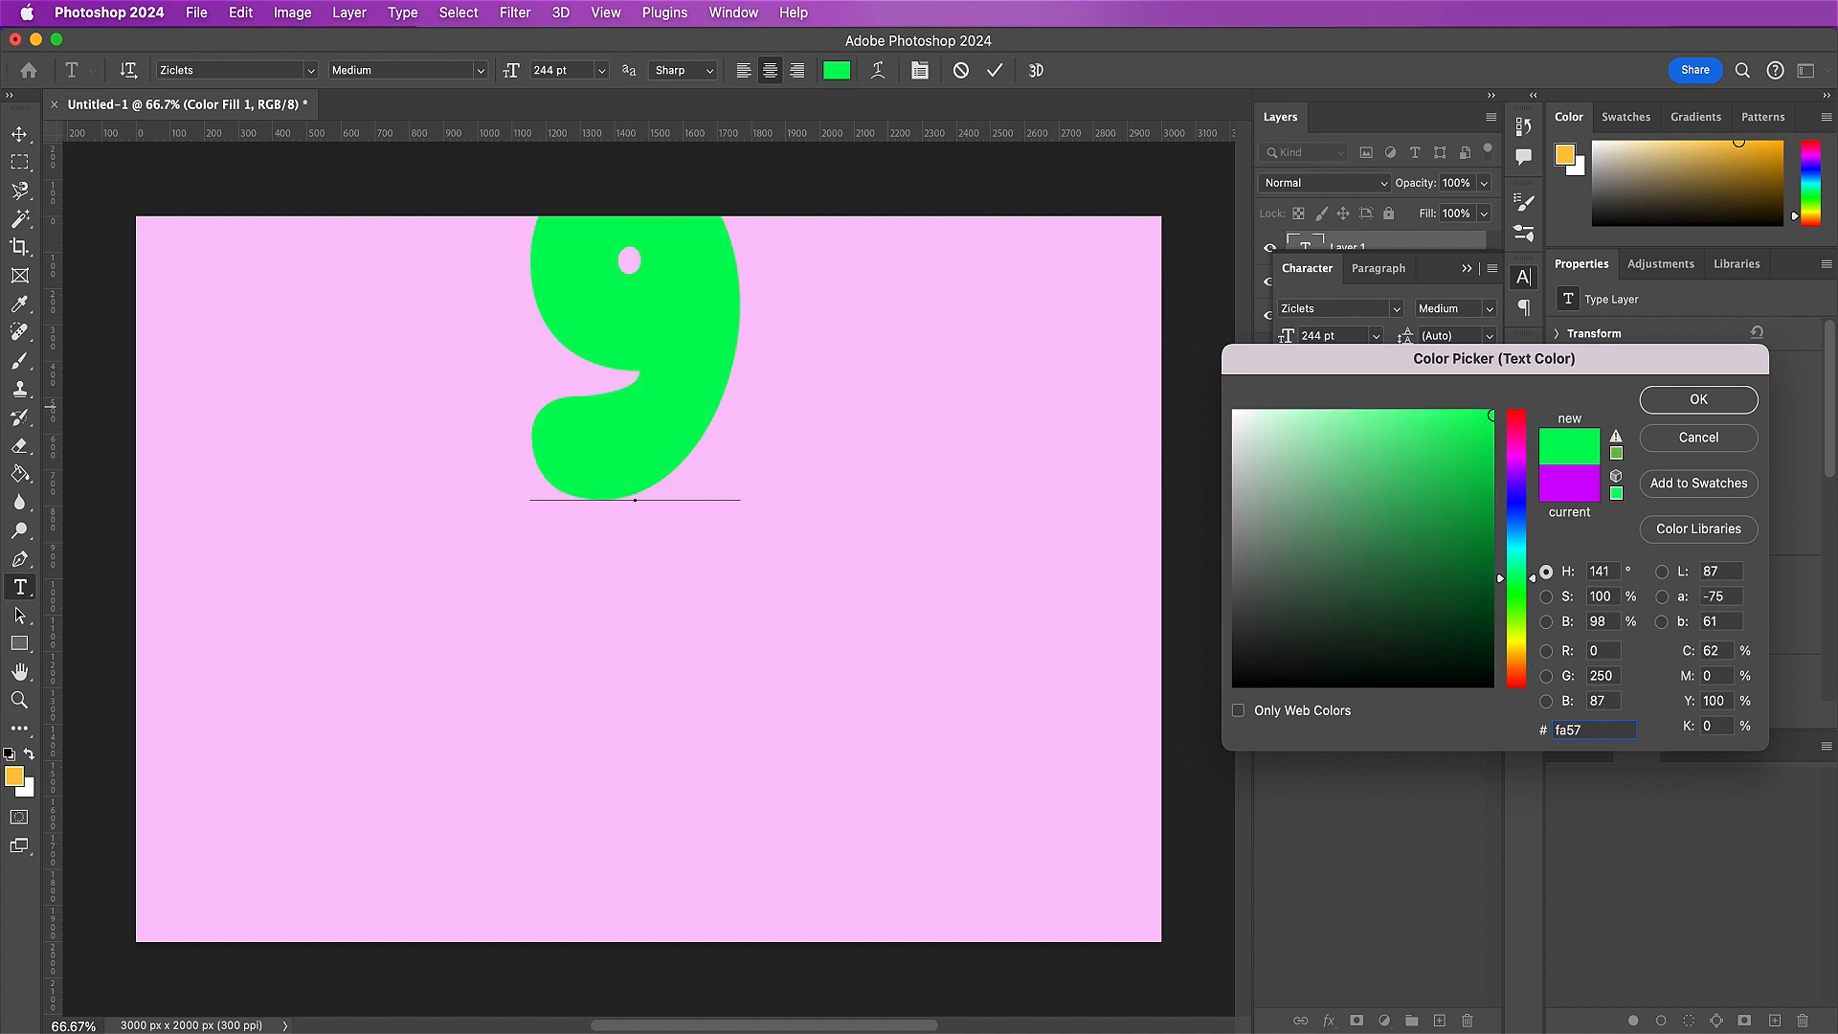
pyautogui.write('43')
pyautogui.press('Return')
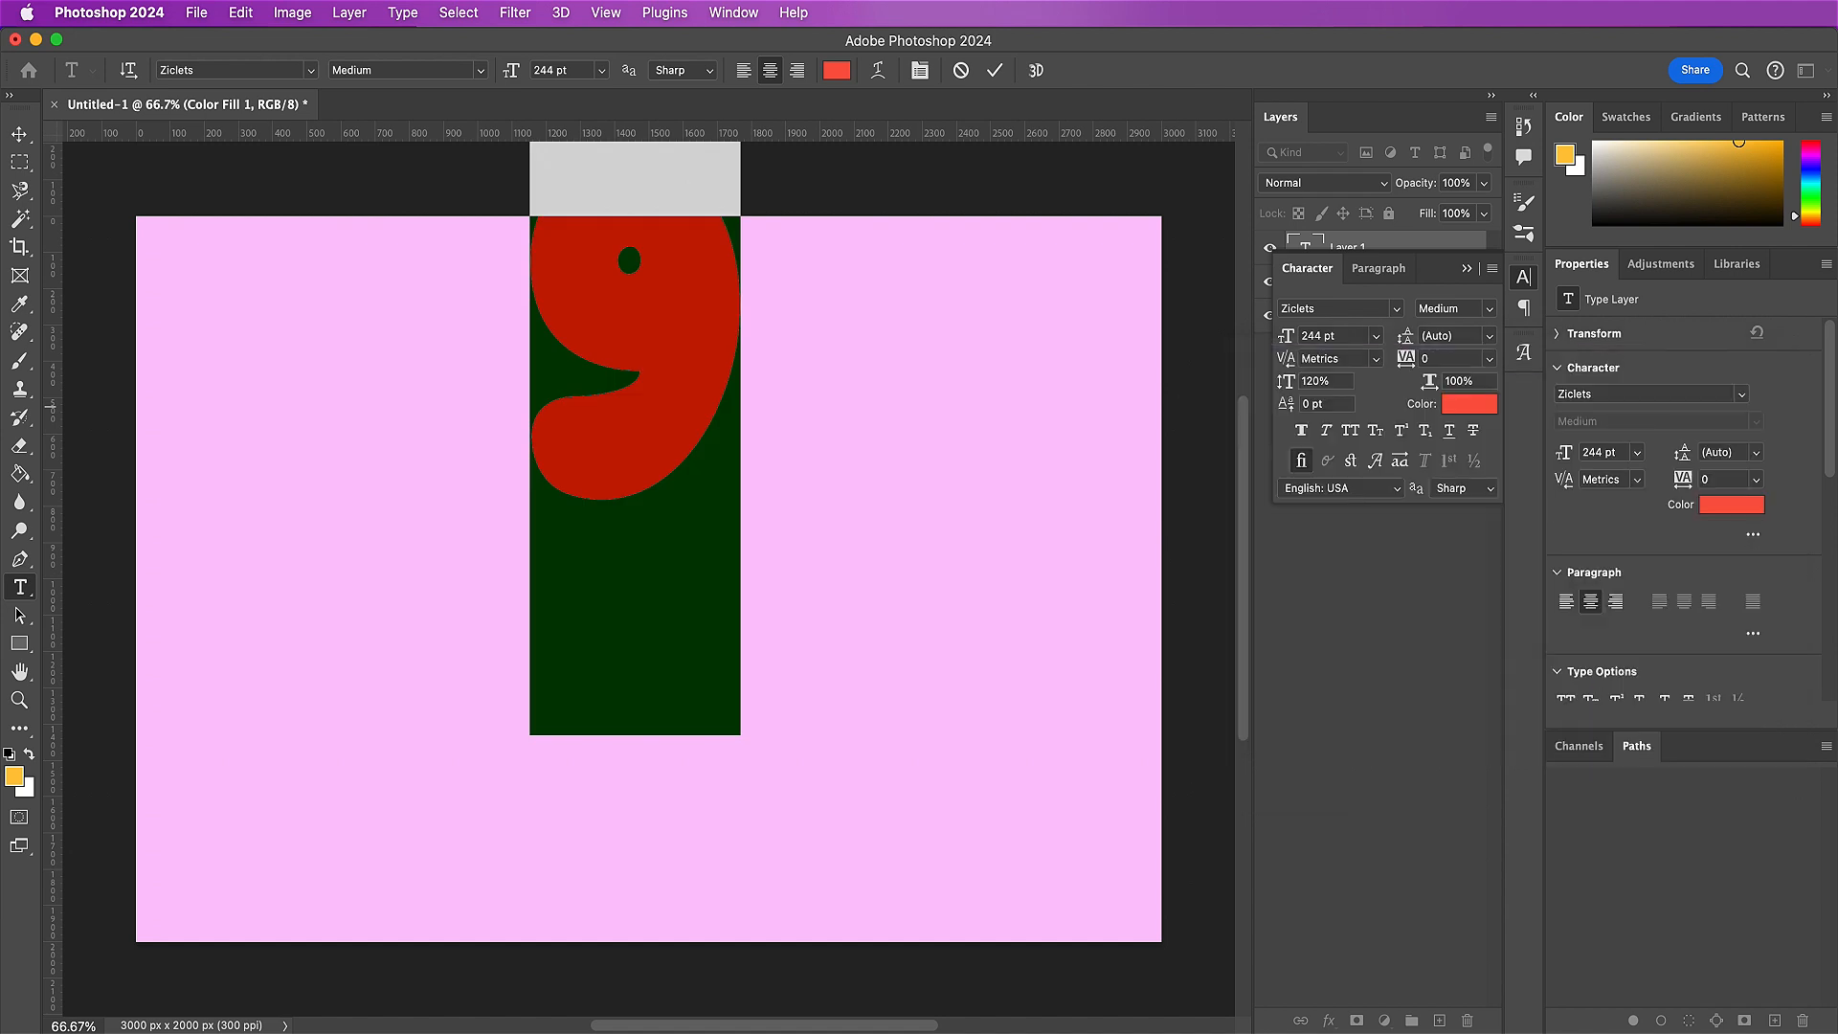
# - Set the vertical scale of the 9 to 100% and commit the text edit
pyautogui.click(1324, 380)
pyautogui.write('100')
pyautogui.press('Return')
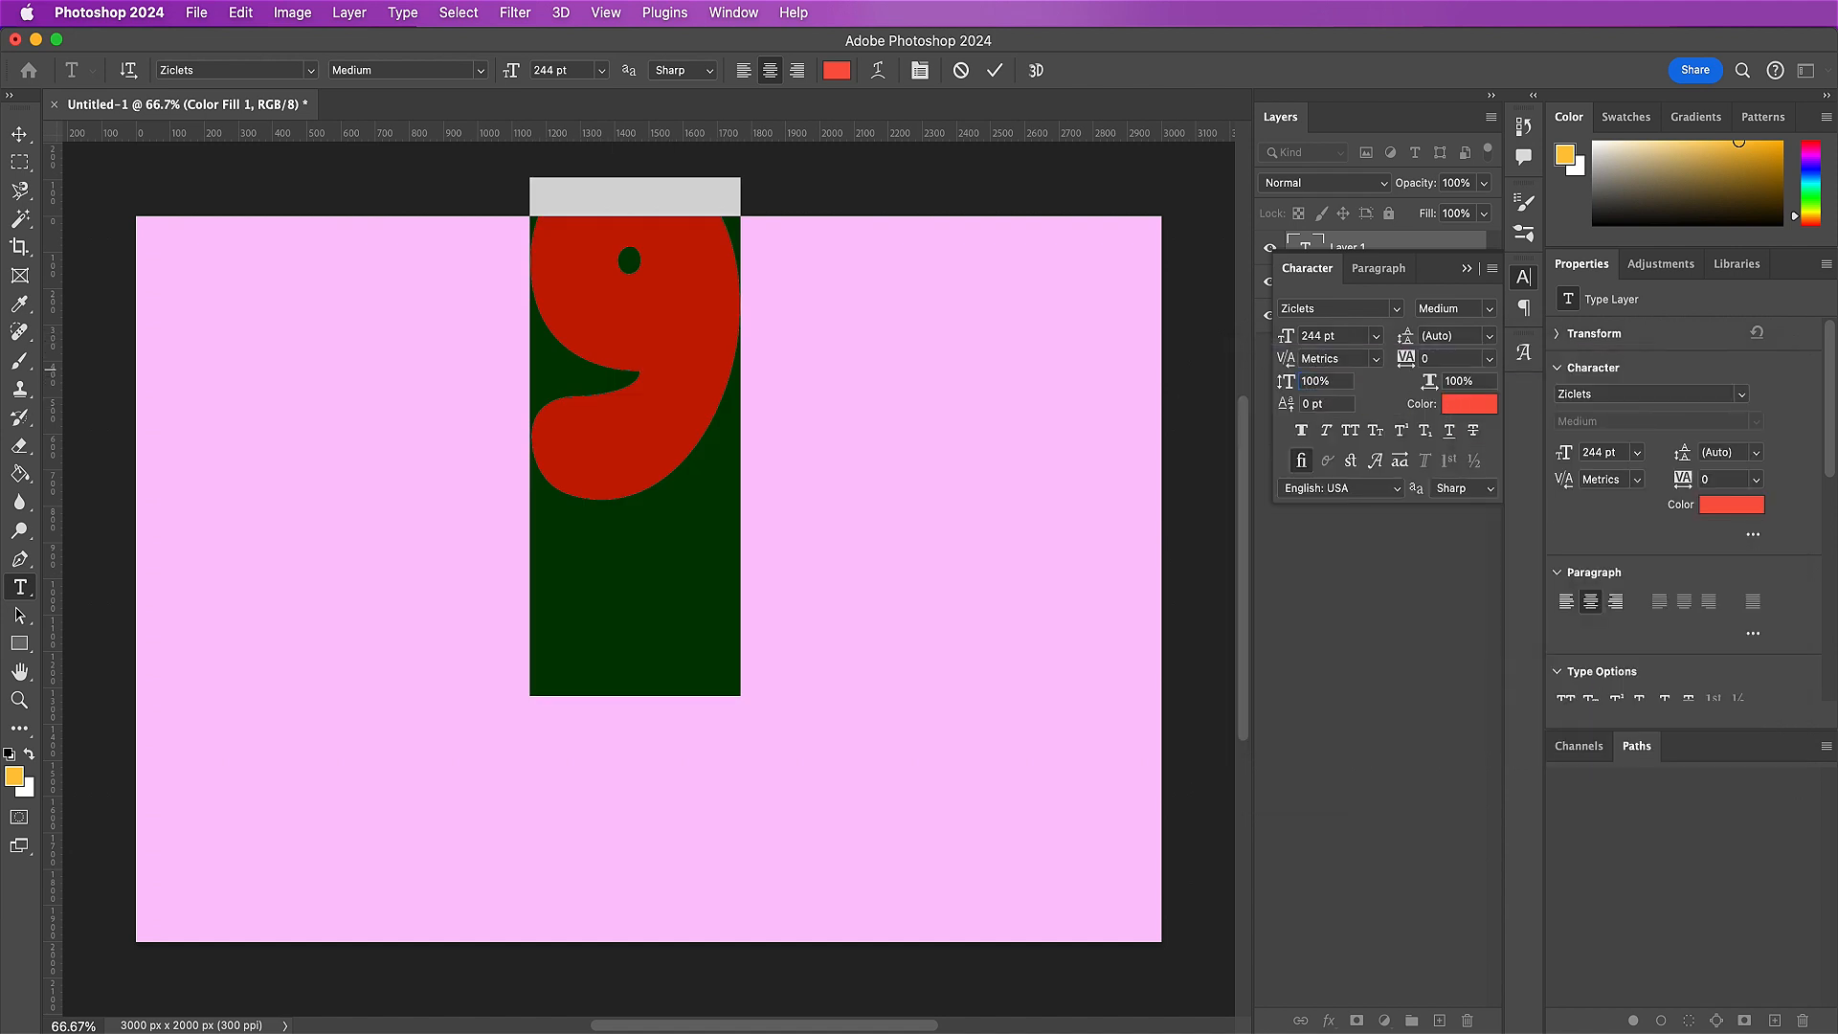
pyautogui.click(994, 70)
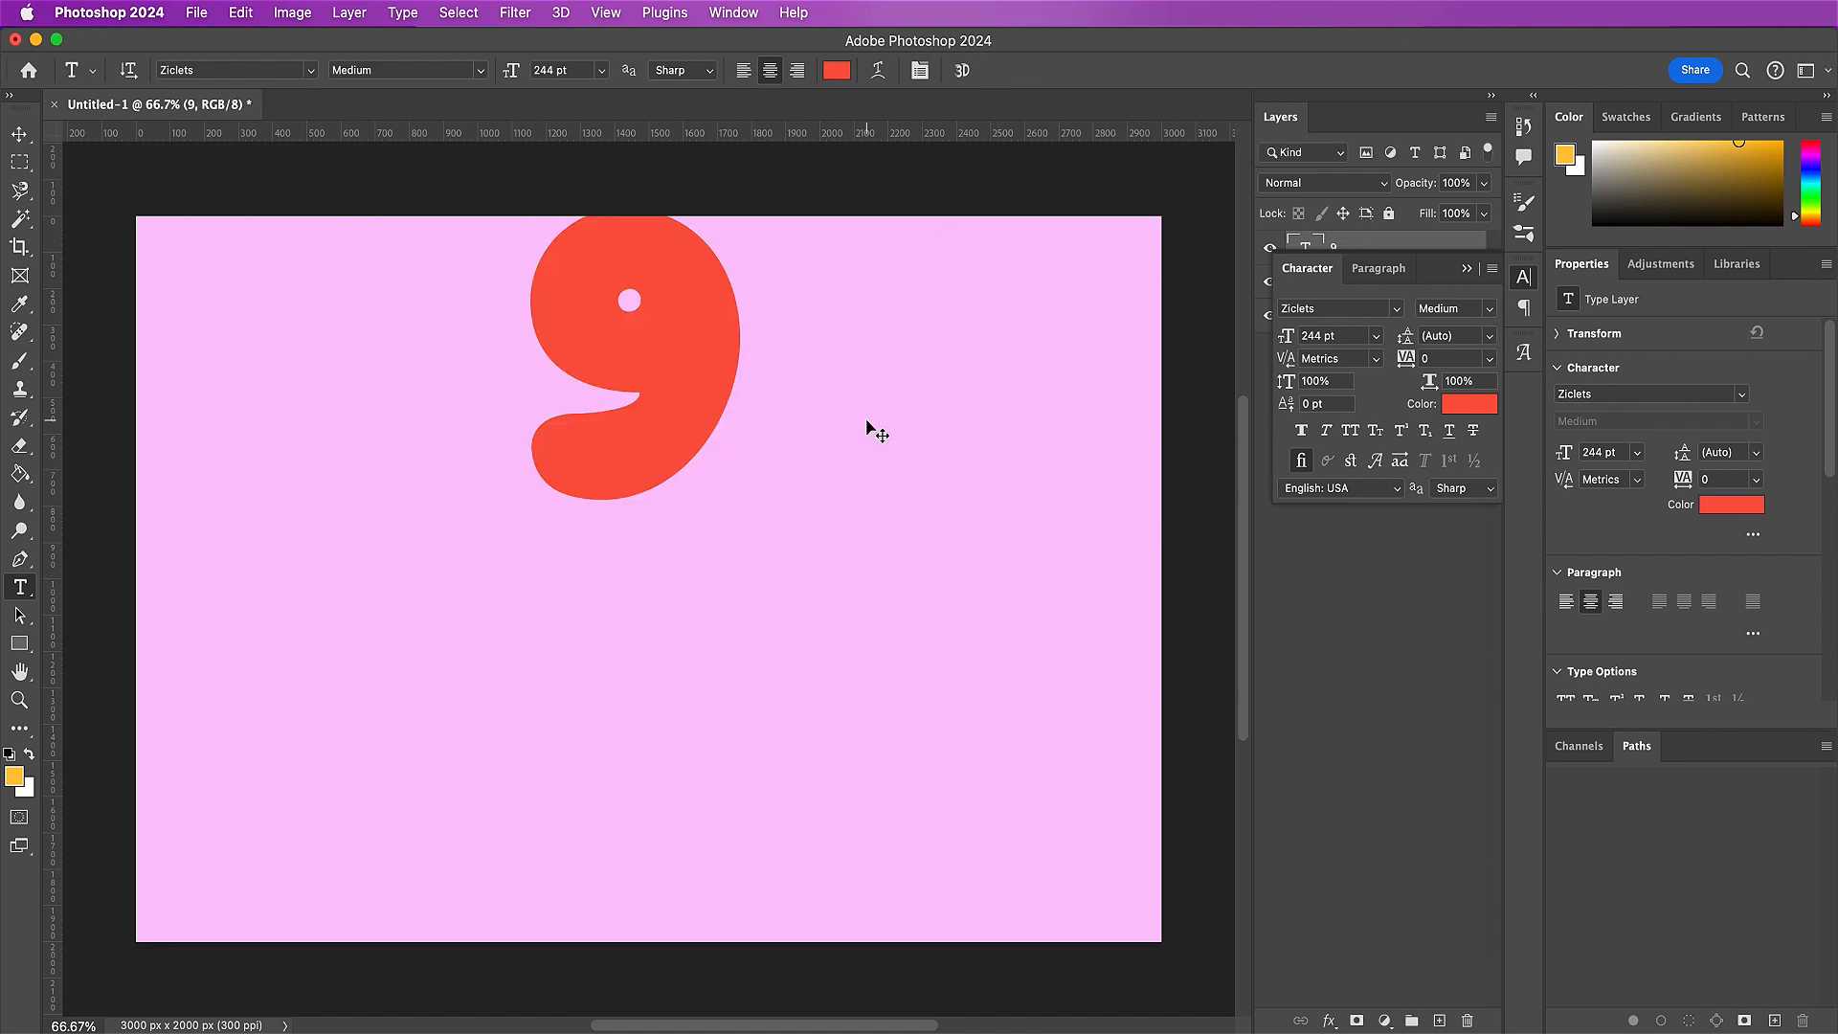
# - Move the 9 to the upper-left area of the canvas and convert its layer to a smart object
pyautogui.press('v')
pyautogui.moveTo(742, 425); pyautogui.dragTo(507, 513)
pyautogui.click(1467, 269)
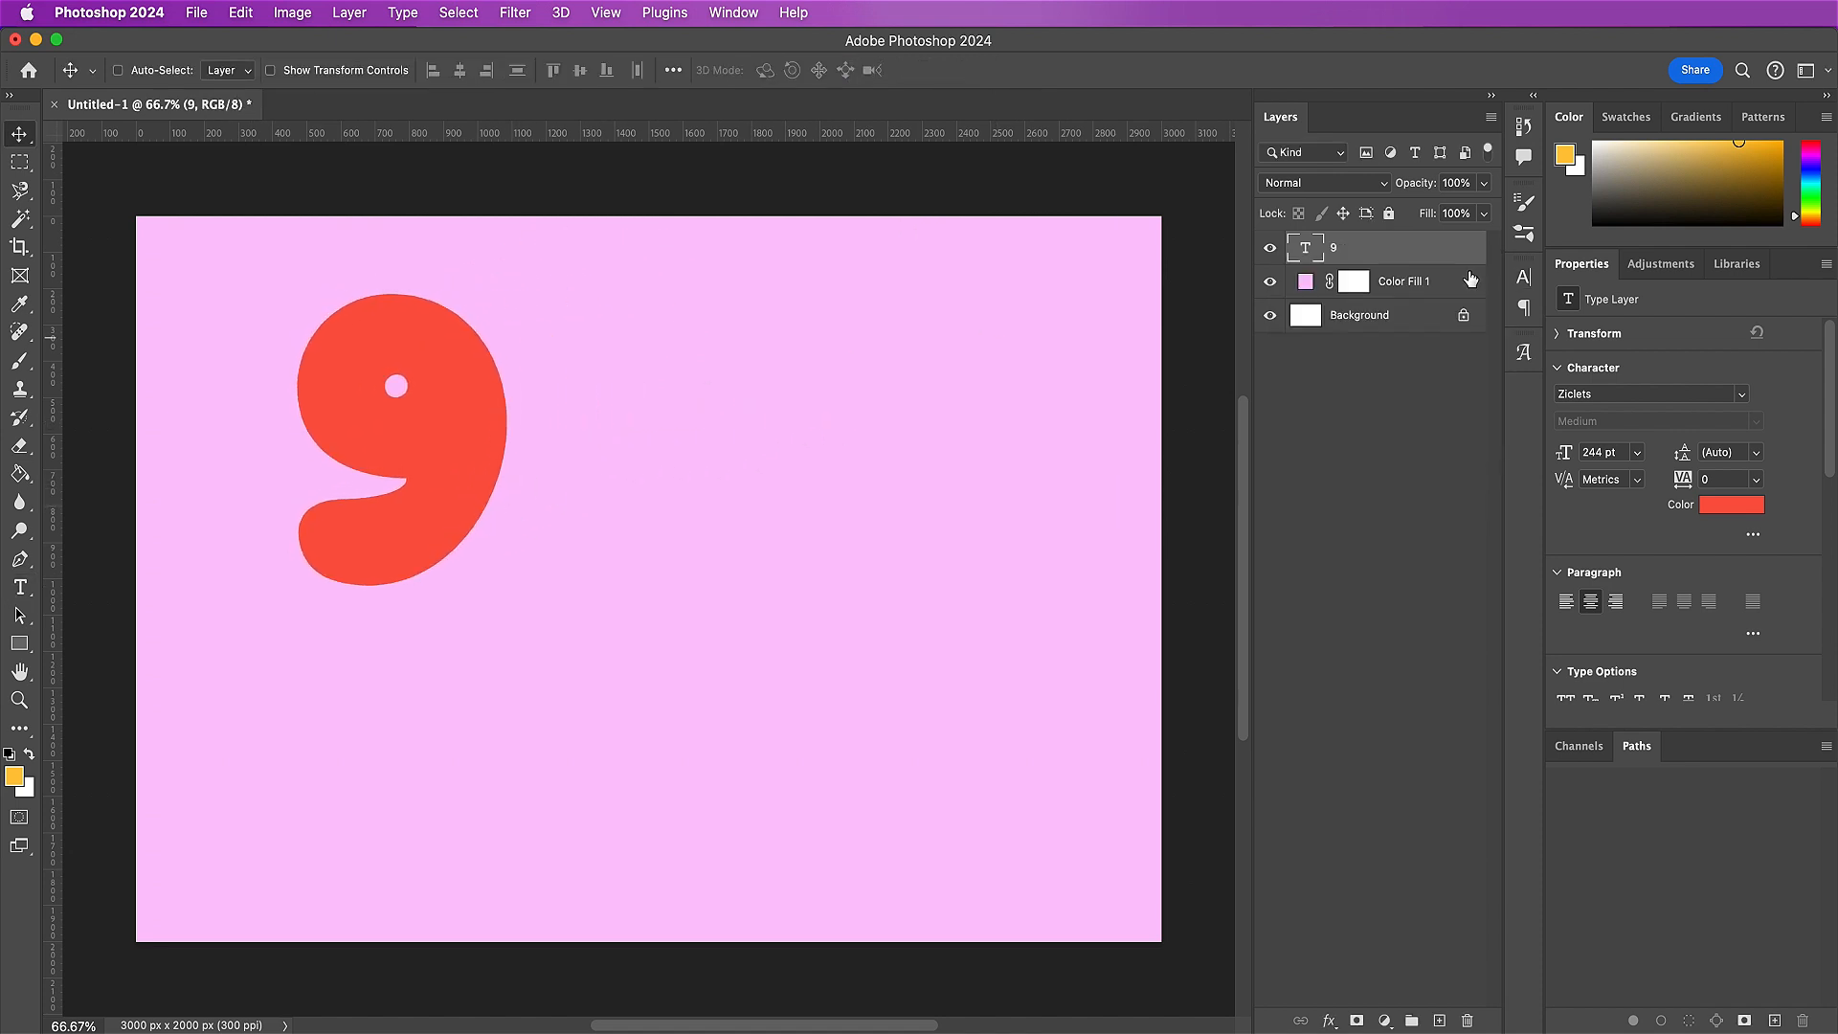
pyautogui.rightClick(1388, 259)
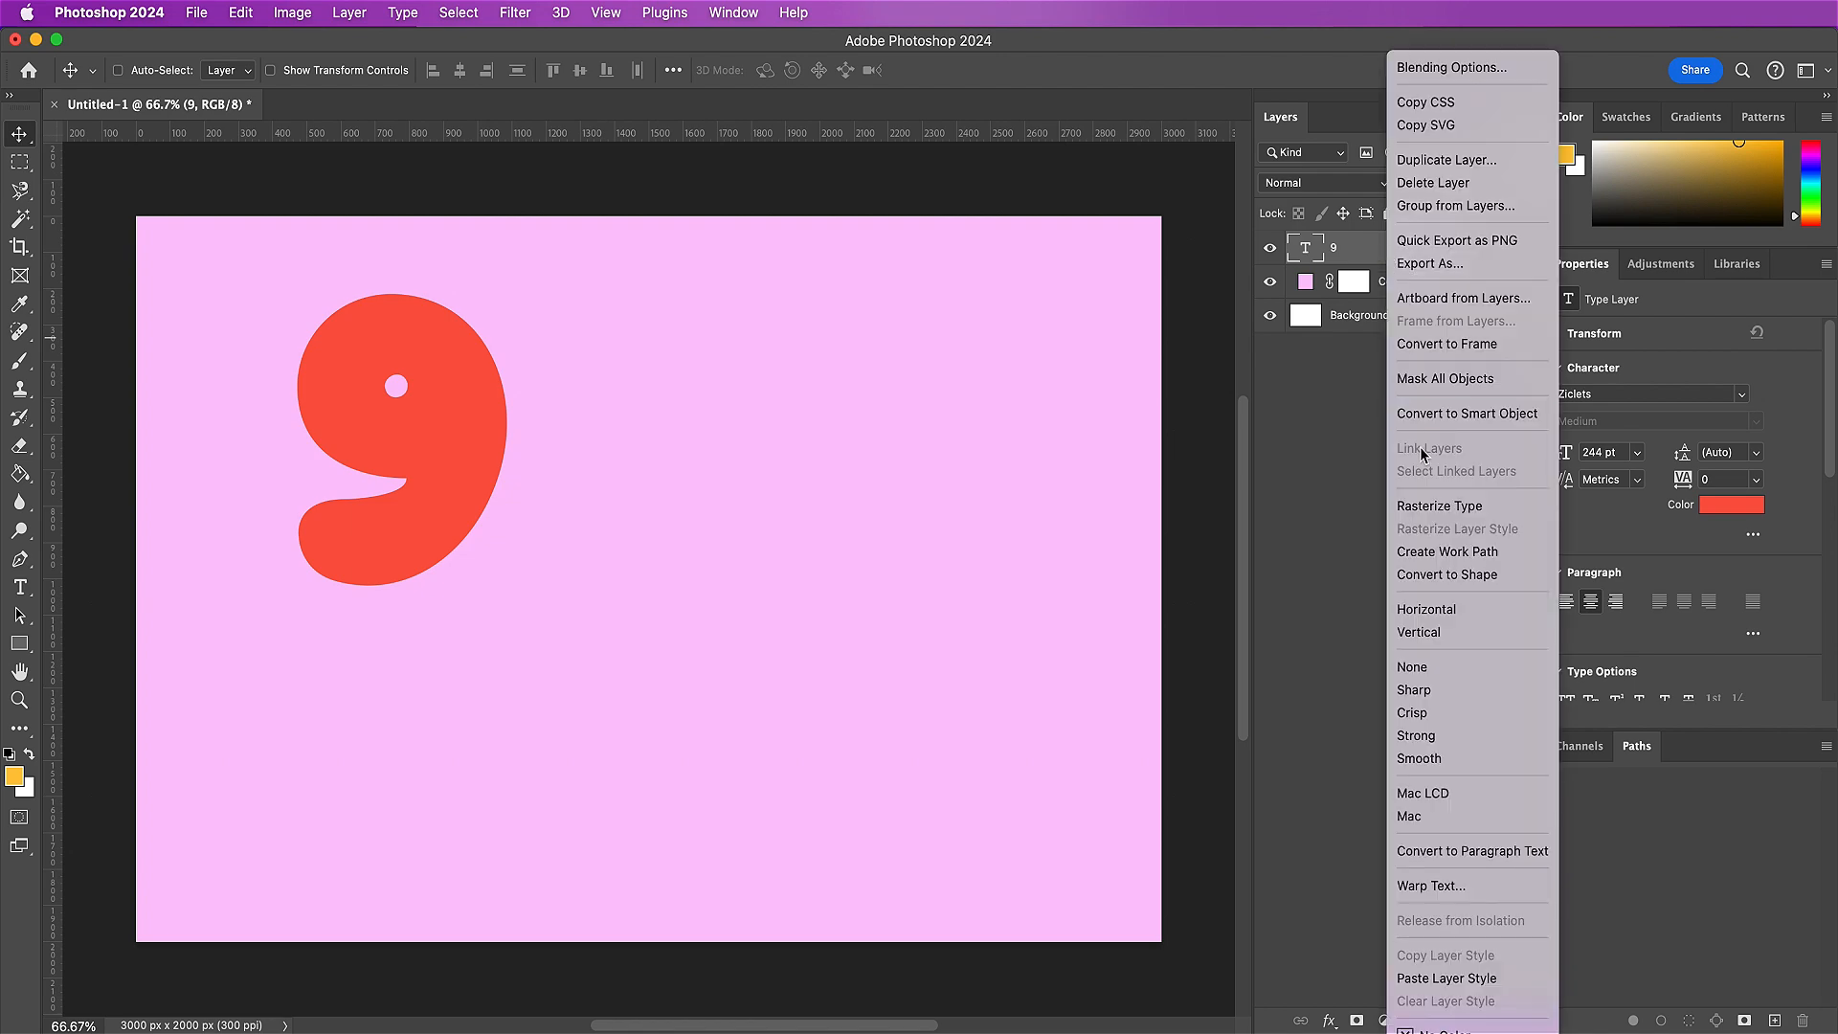
pyautogui.click(1425, 414)
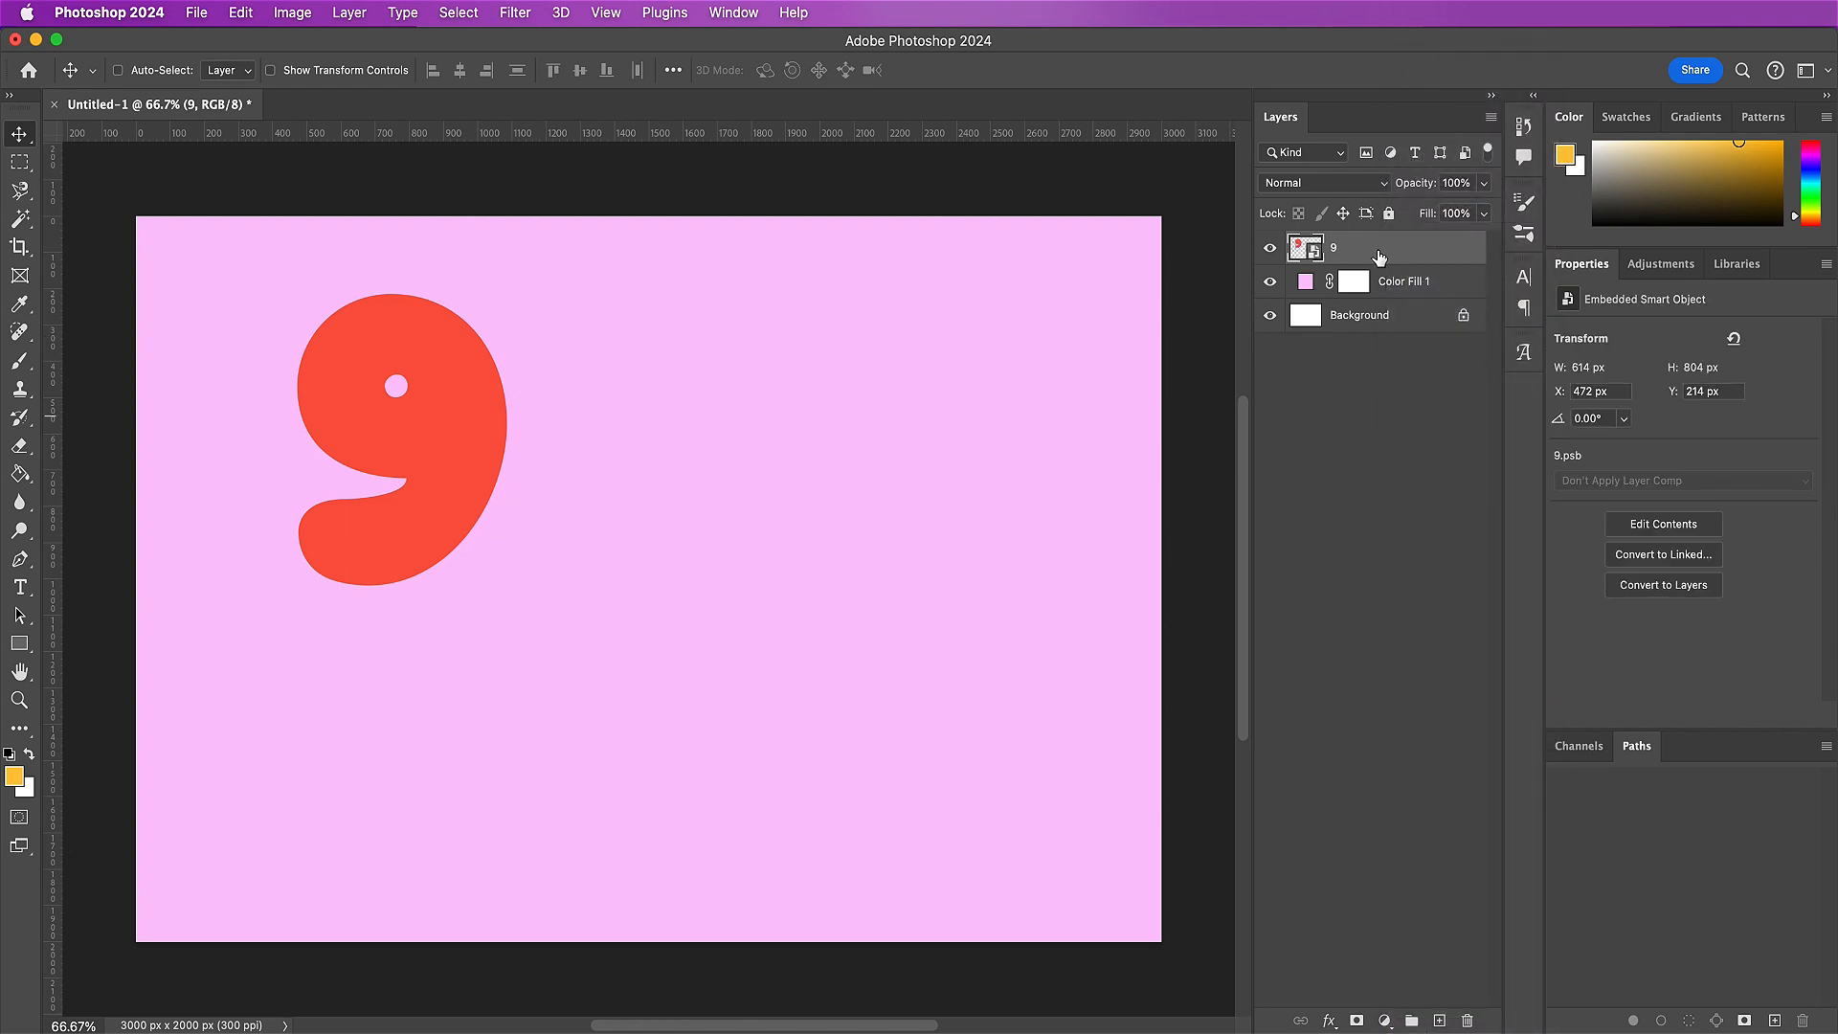
# - Add a Bevel & Emboss effect to the 9 layer with depth 313%, direction Down, size 113 px and soften 16 px
pyautogui.doubleClick(1379, 256)
pyautogui.moveTo(730, 275); pyautogui.dragTo(1027, 275)
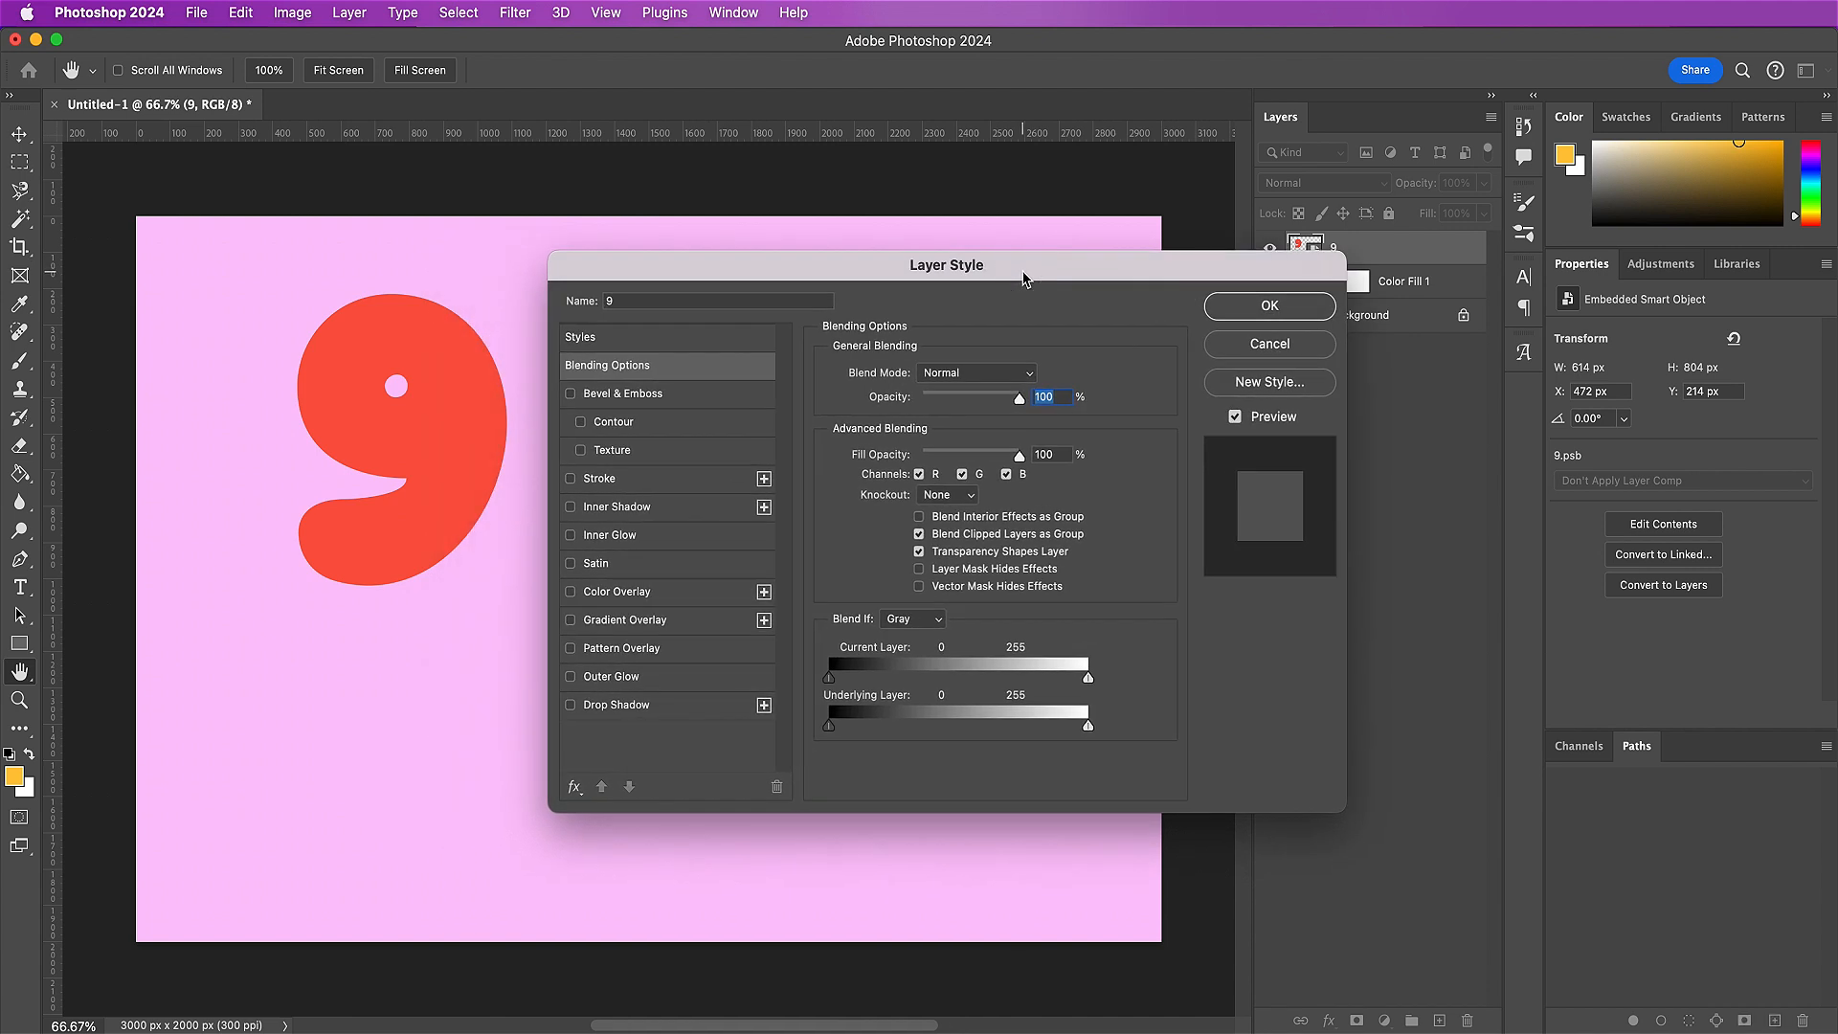
pyautogui.click(608, 396)
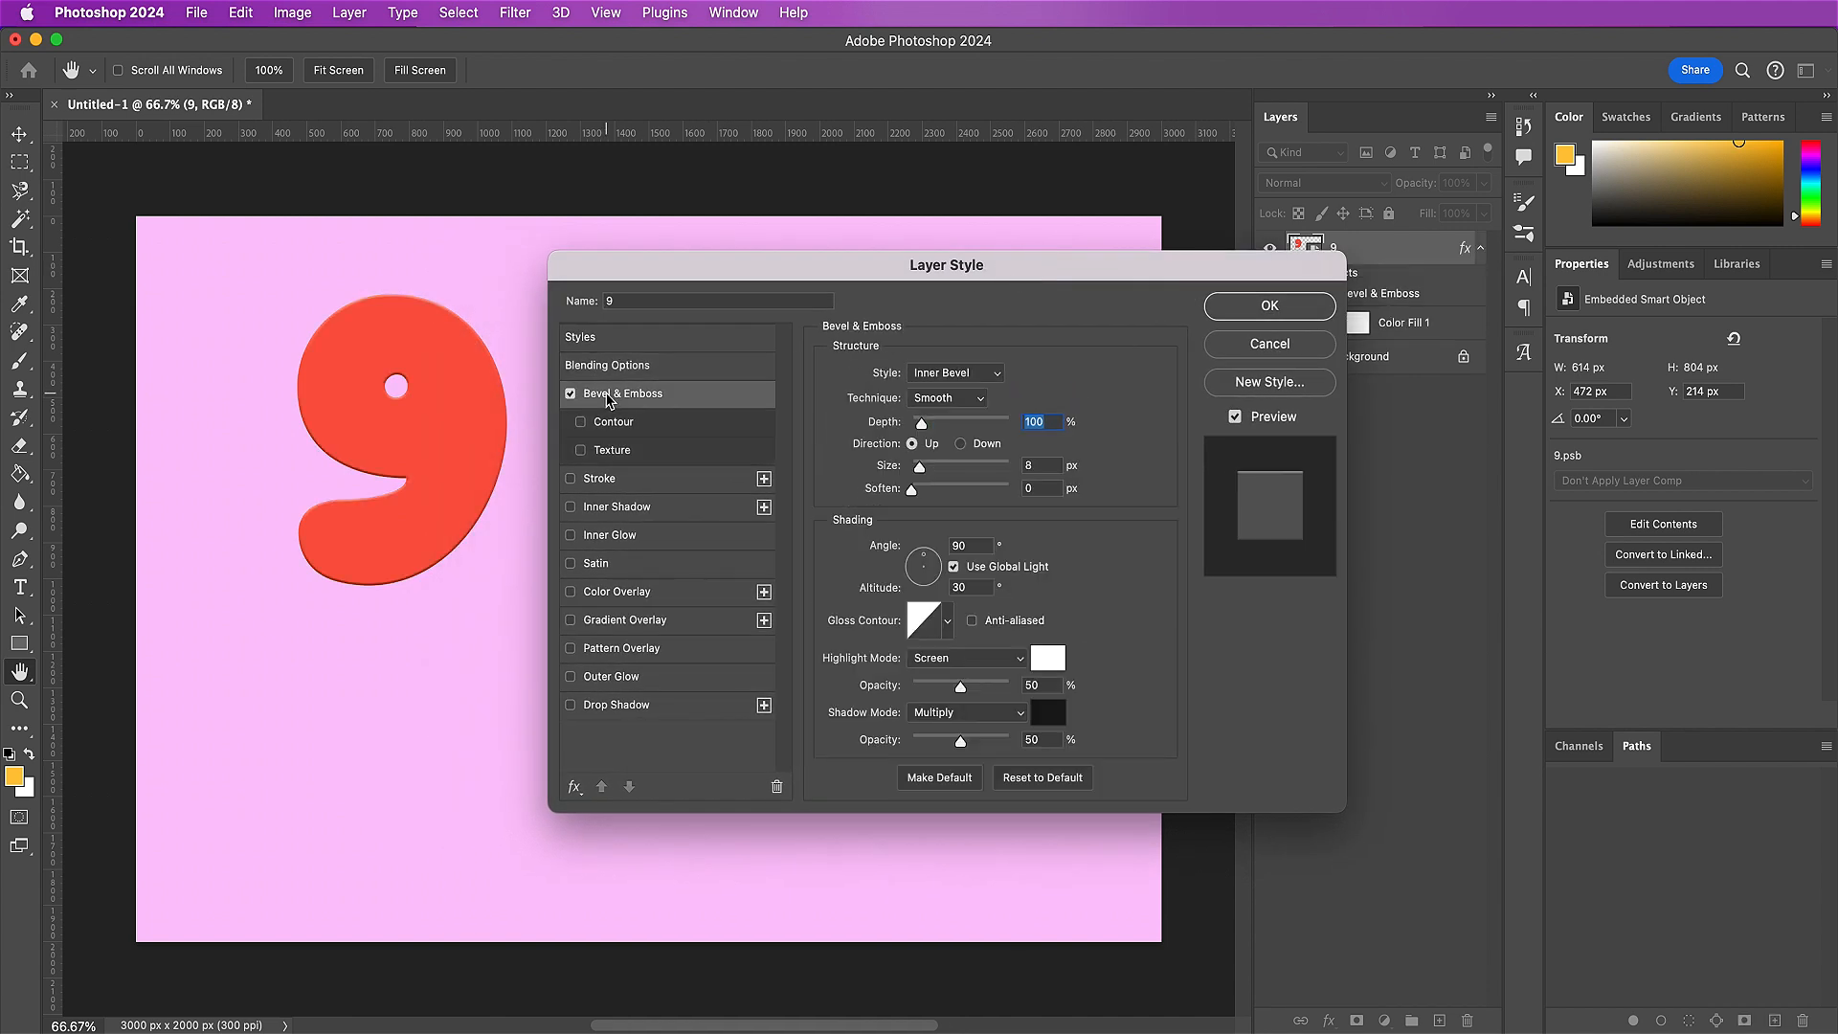
pyautogui.write('313')
pyautogui.click(986, 444)
pyautogui.doubleClick(1049, 465)
pyautogui.write('113')
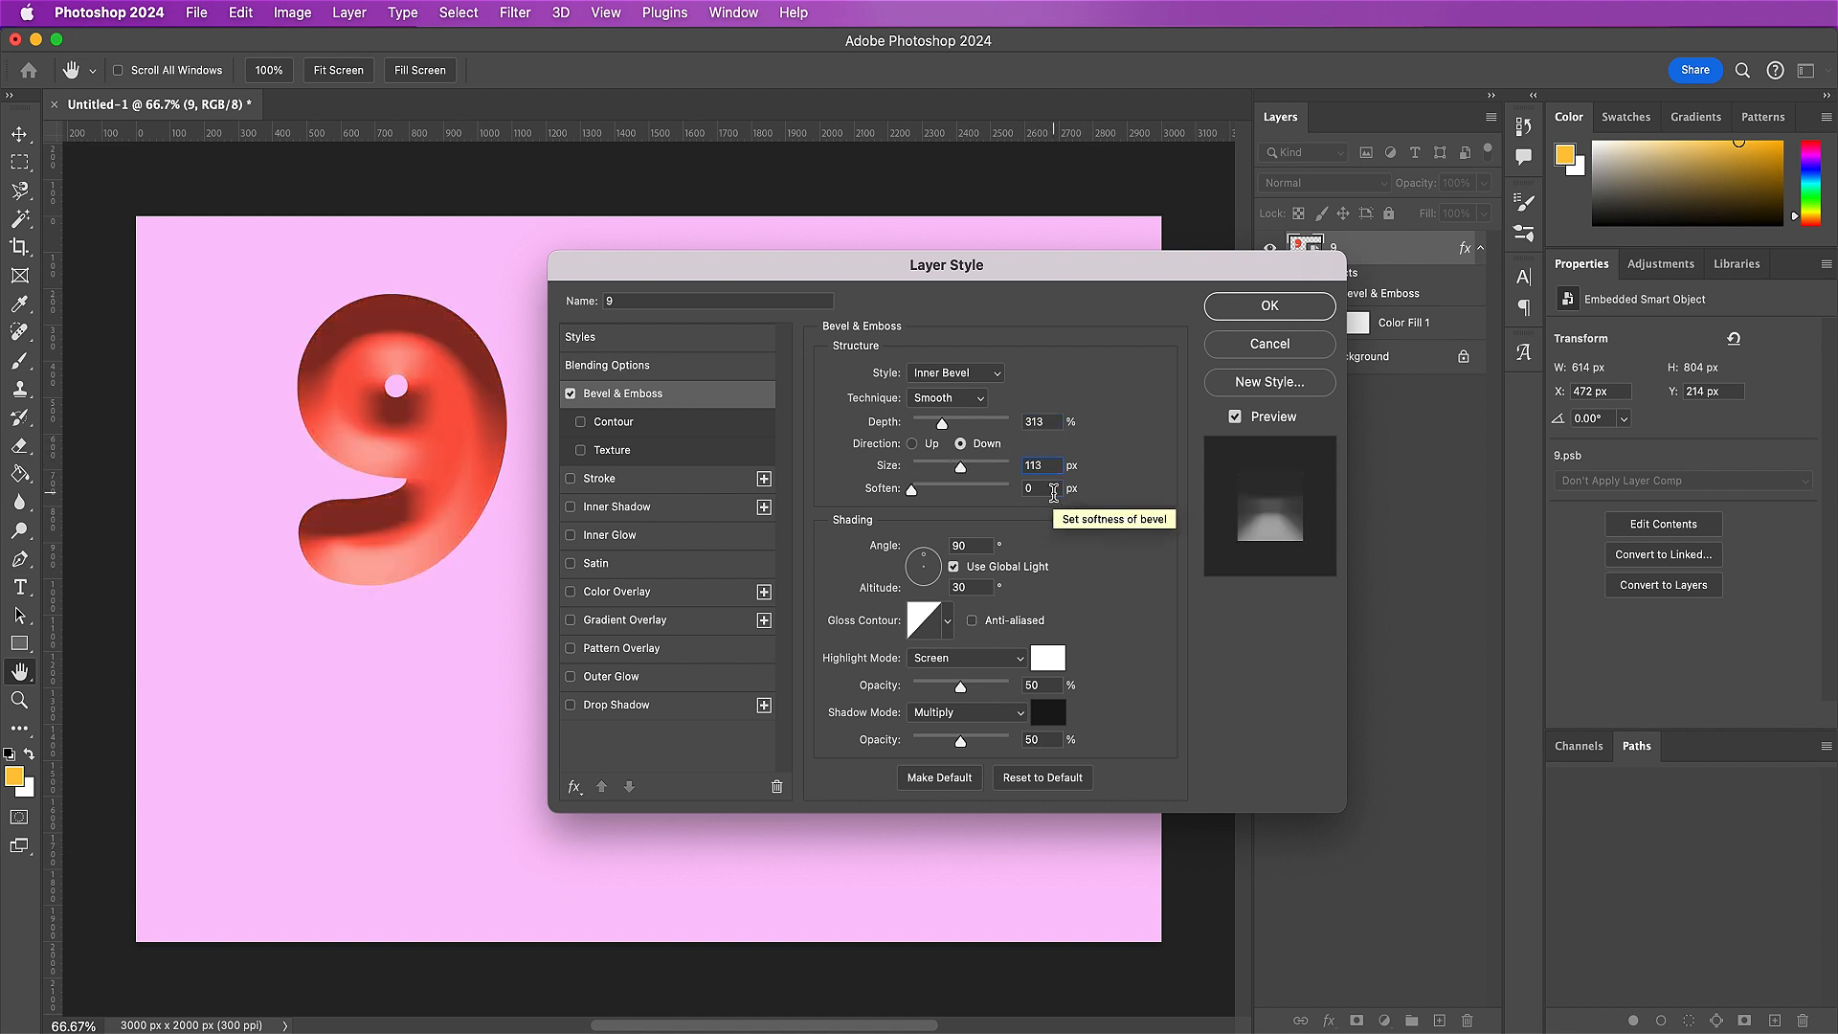
pyautogui.doubleClick(1054, 490)
pyautogui.write('16')
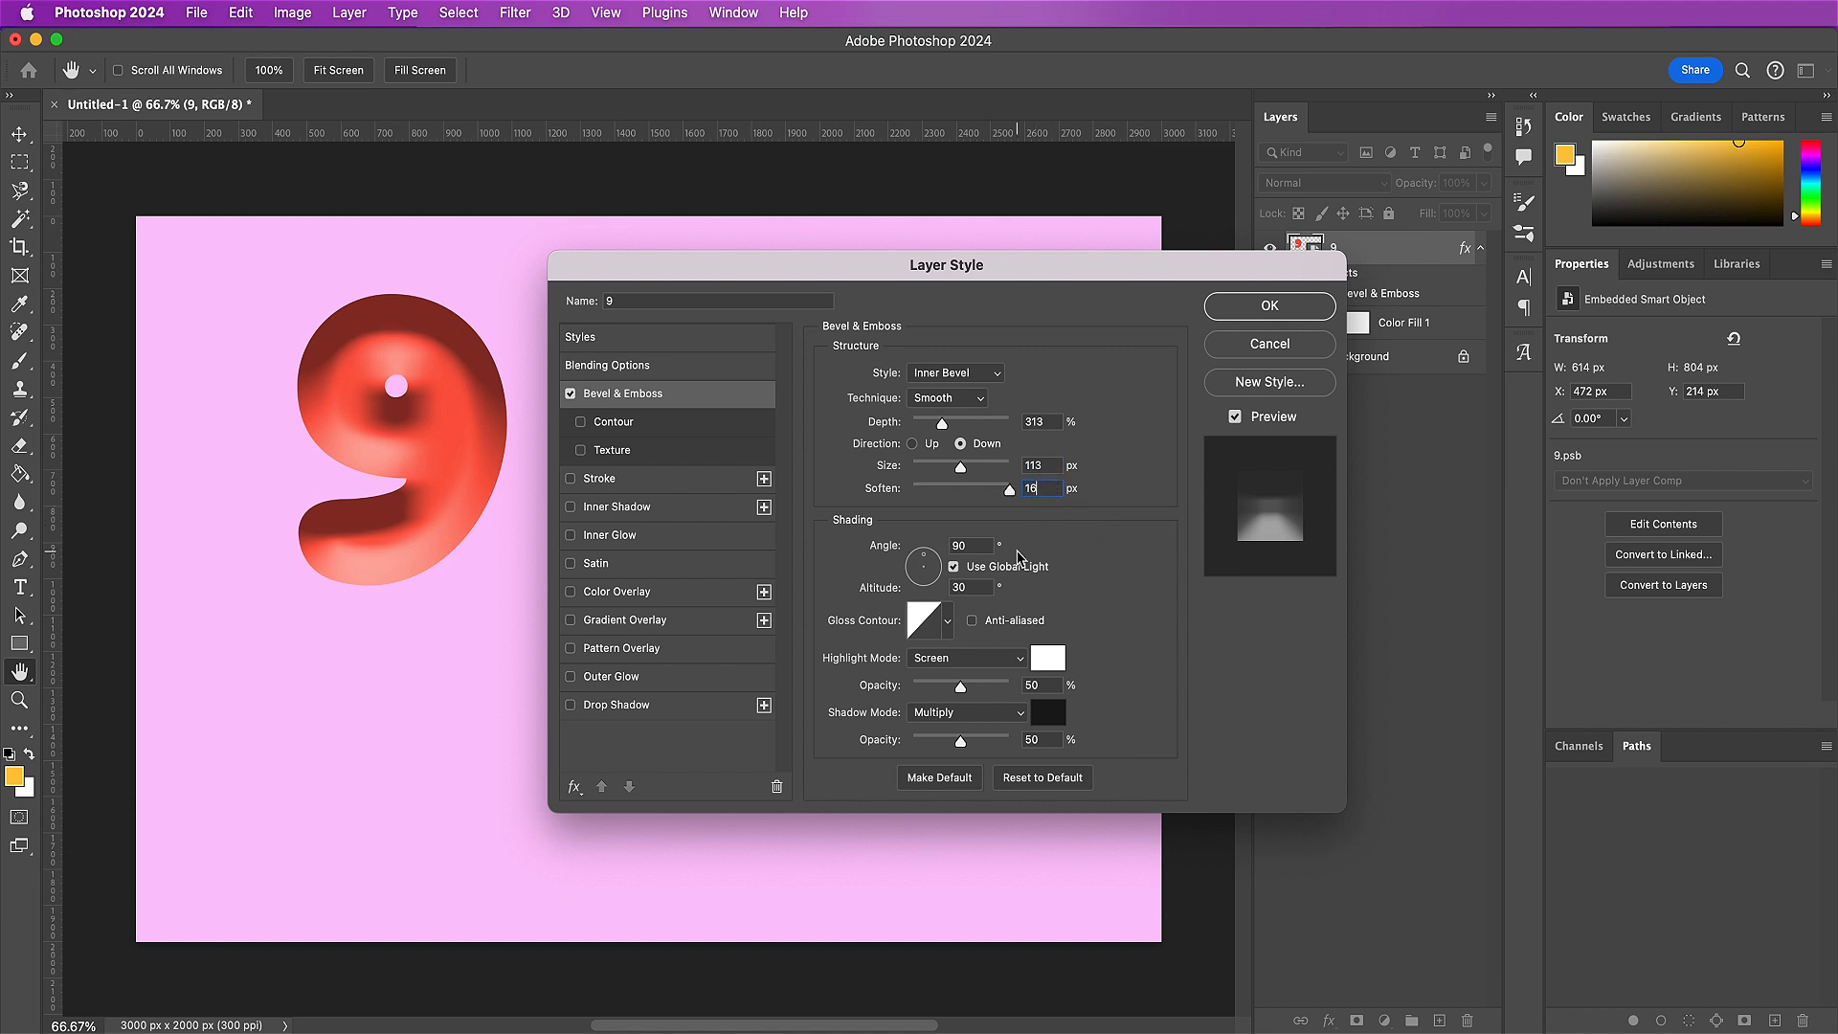
# - Turn off global light for the bevel and set its shading angle to 33° and altitude to 53°
pyautogui.click(955, 568)
pyautogui.doubleClick(970, 546)
pyautogui.write('33')
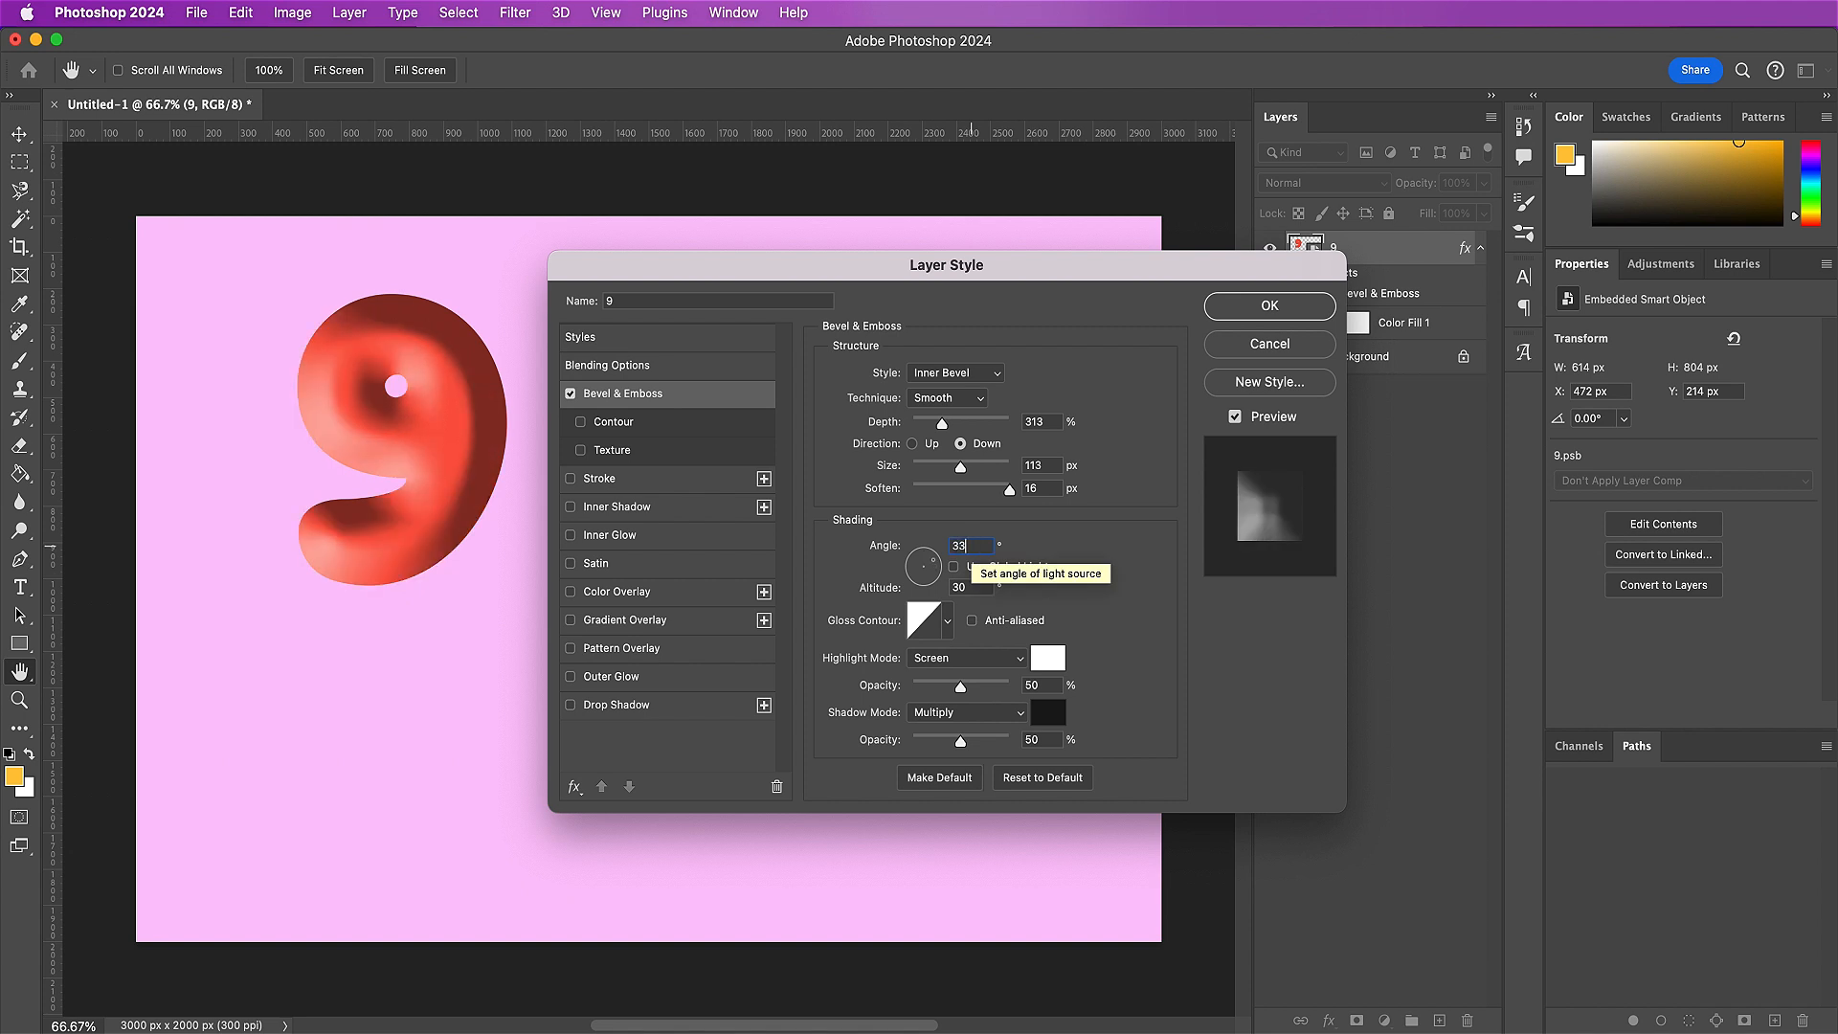
pyautogui.doubleClick(974, 589)
pyautogui.write('53')
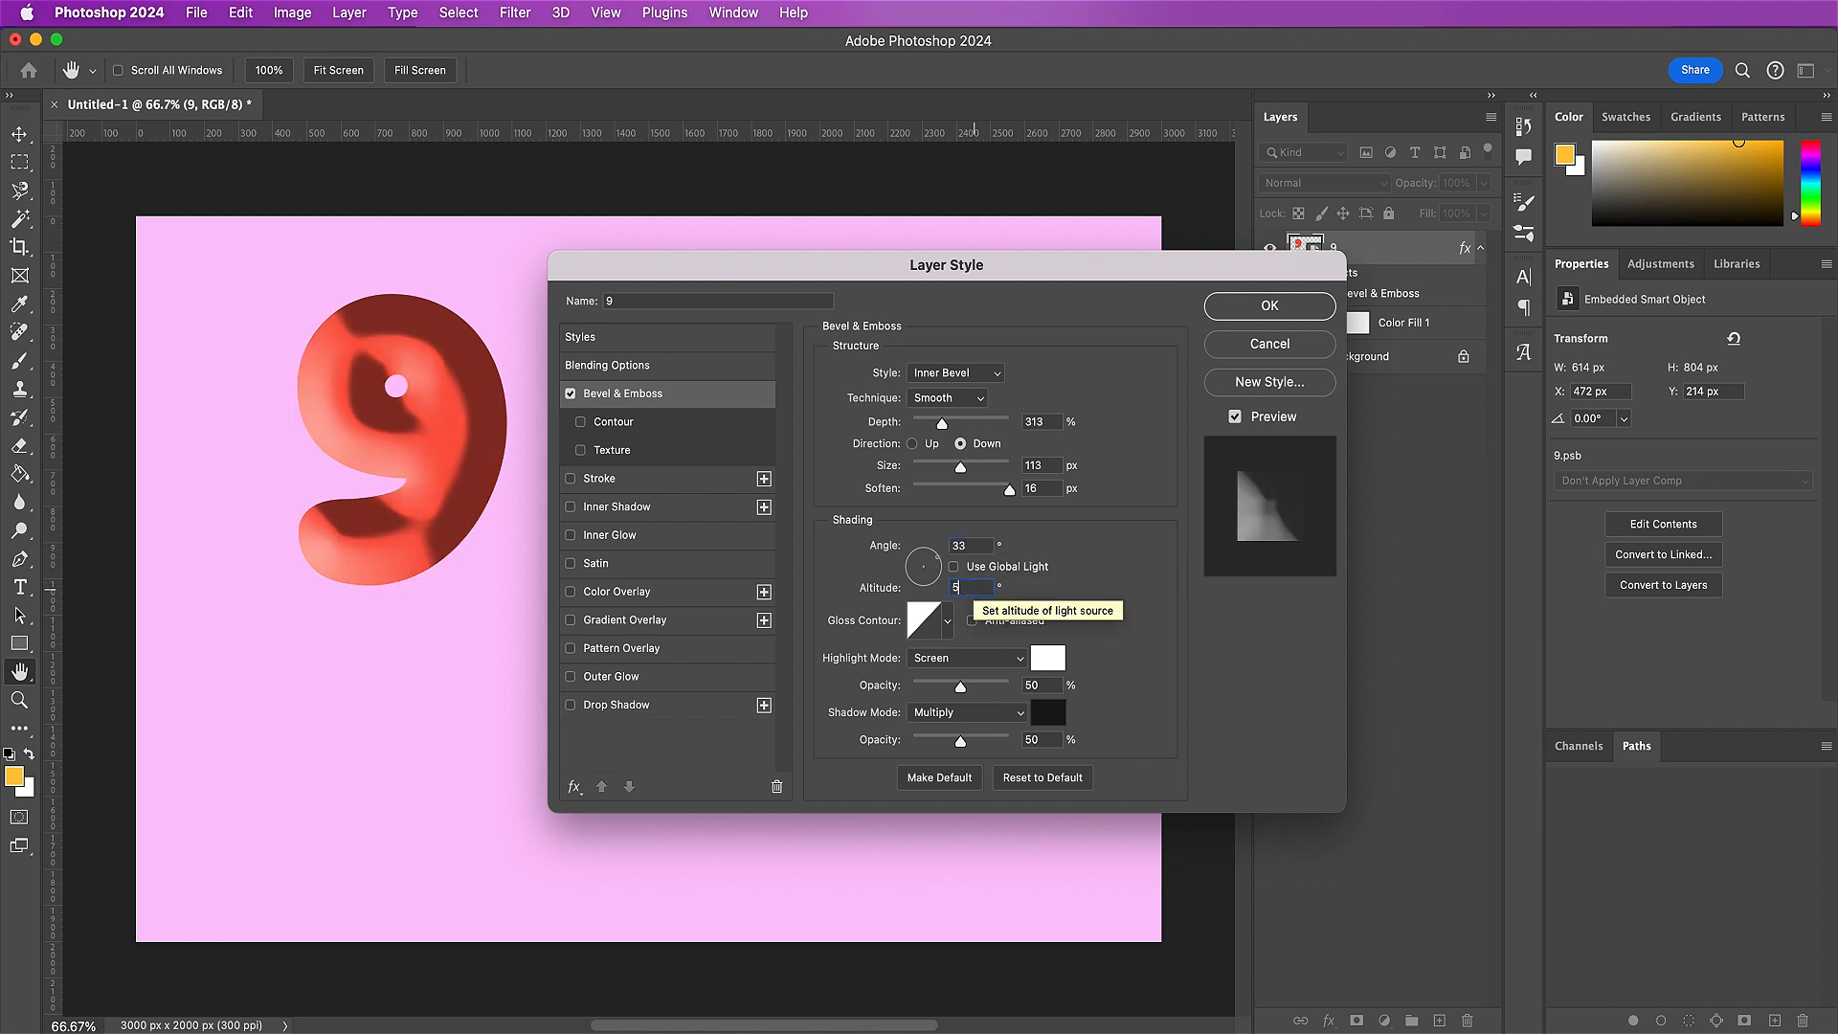
# - Apply the stepped, rounded-steps preset as the bevel's gloss contour
pyautogui.click(948, 622)
pyautogui.click(954, 703)
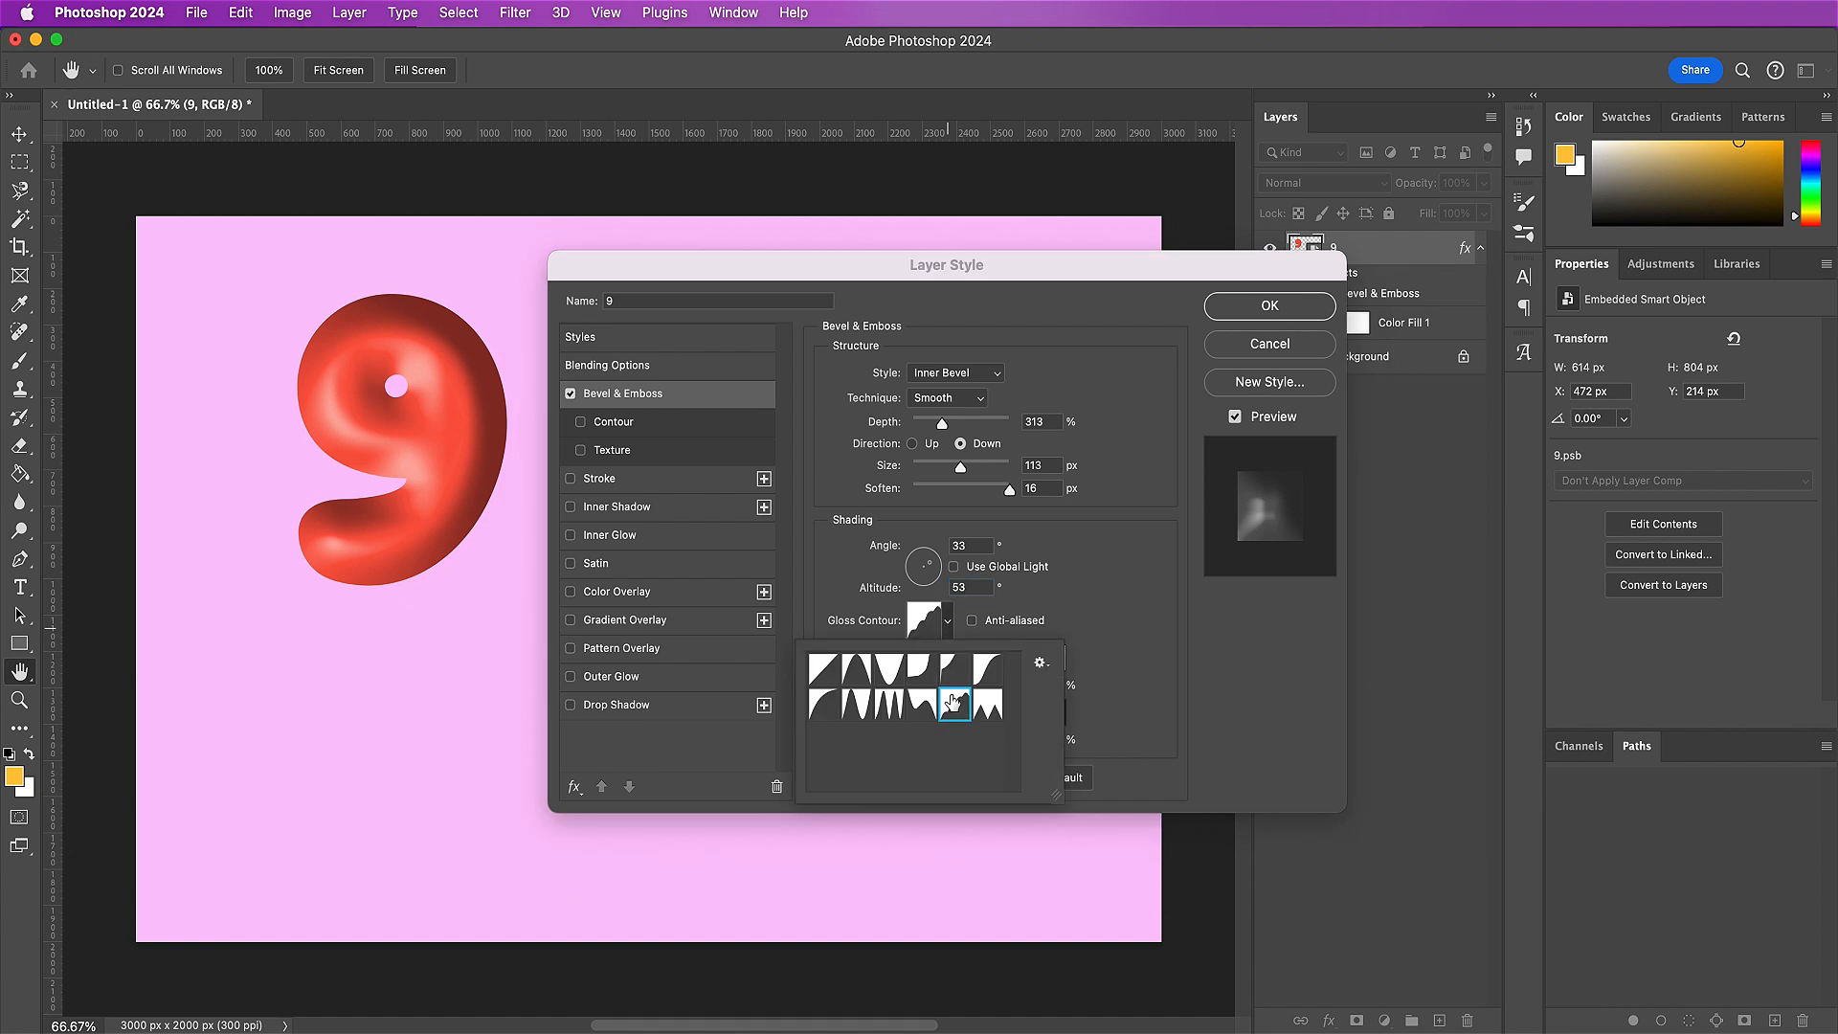
pyautogui.click(1140, 663)
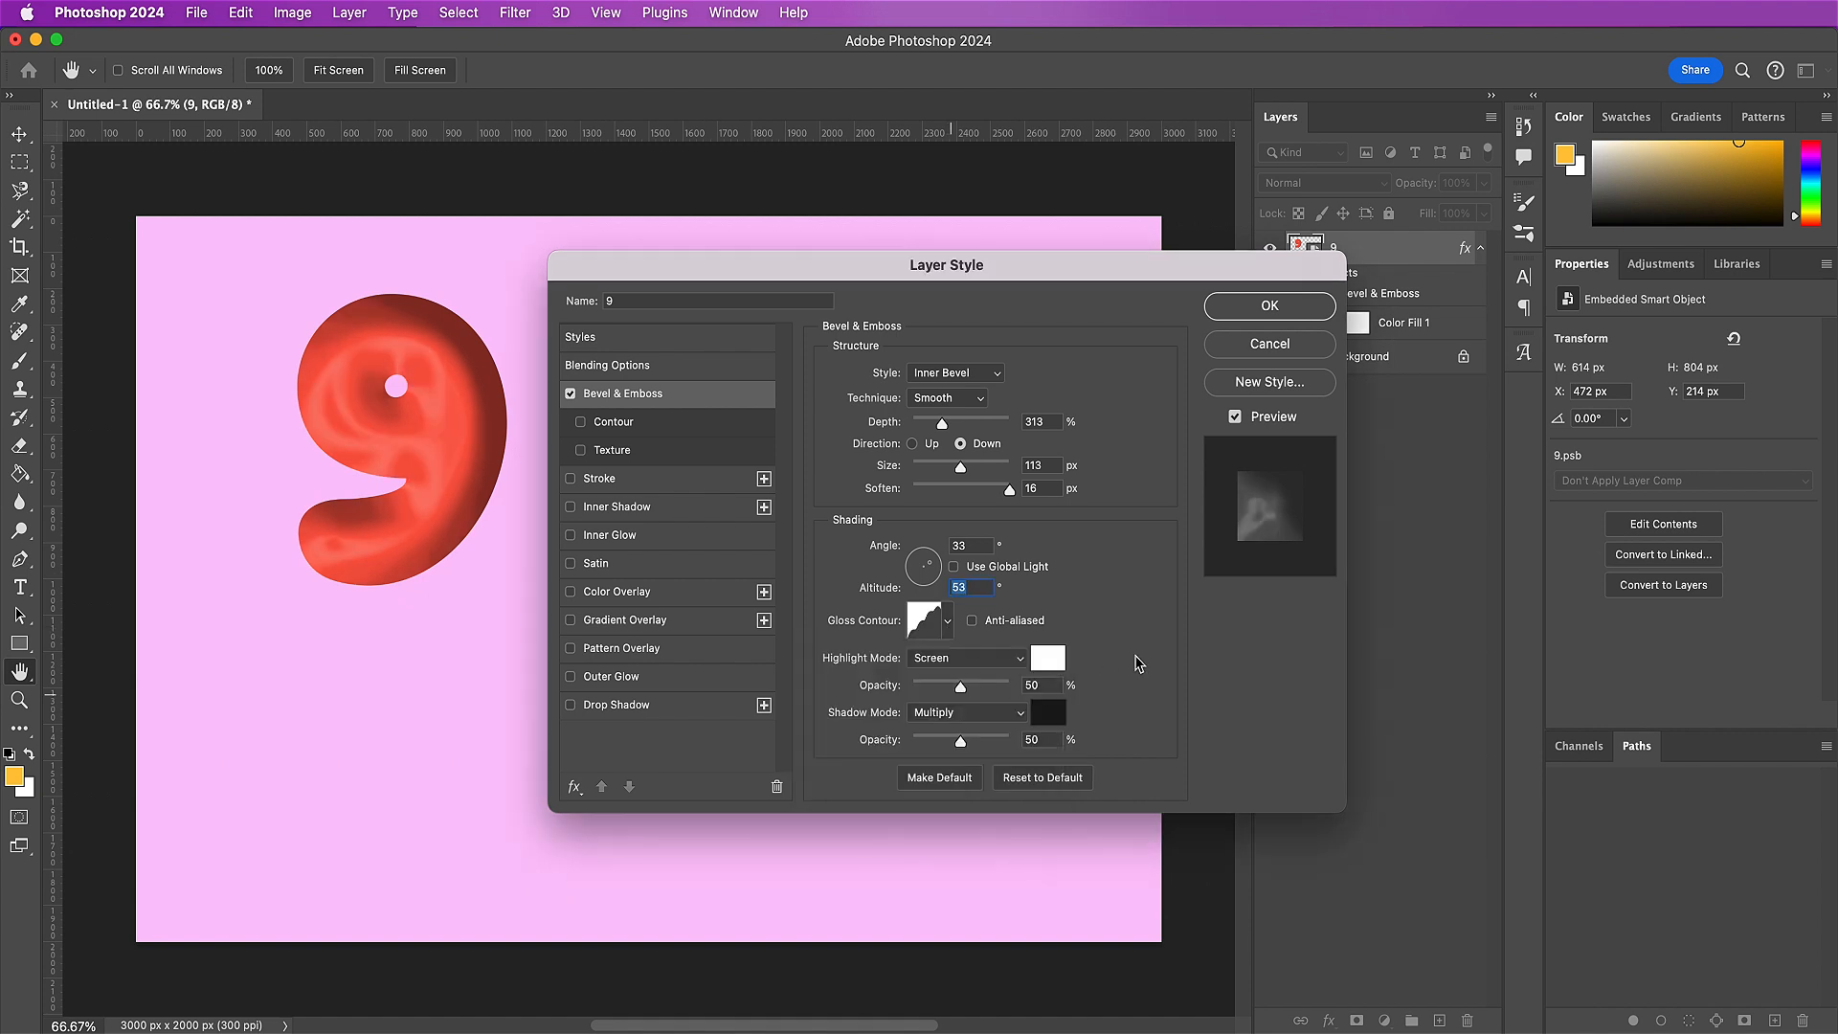
# - Set the bevel highlight to Linear Dodge (Add), color fb37b4 and 63% opacity, and reduce the shadow opacity to 0%
pyautogui.click(1001, 659)
pyautogui.click(999, 702)
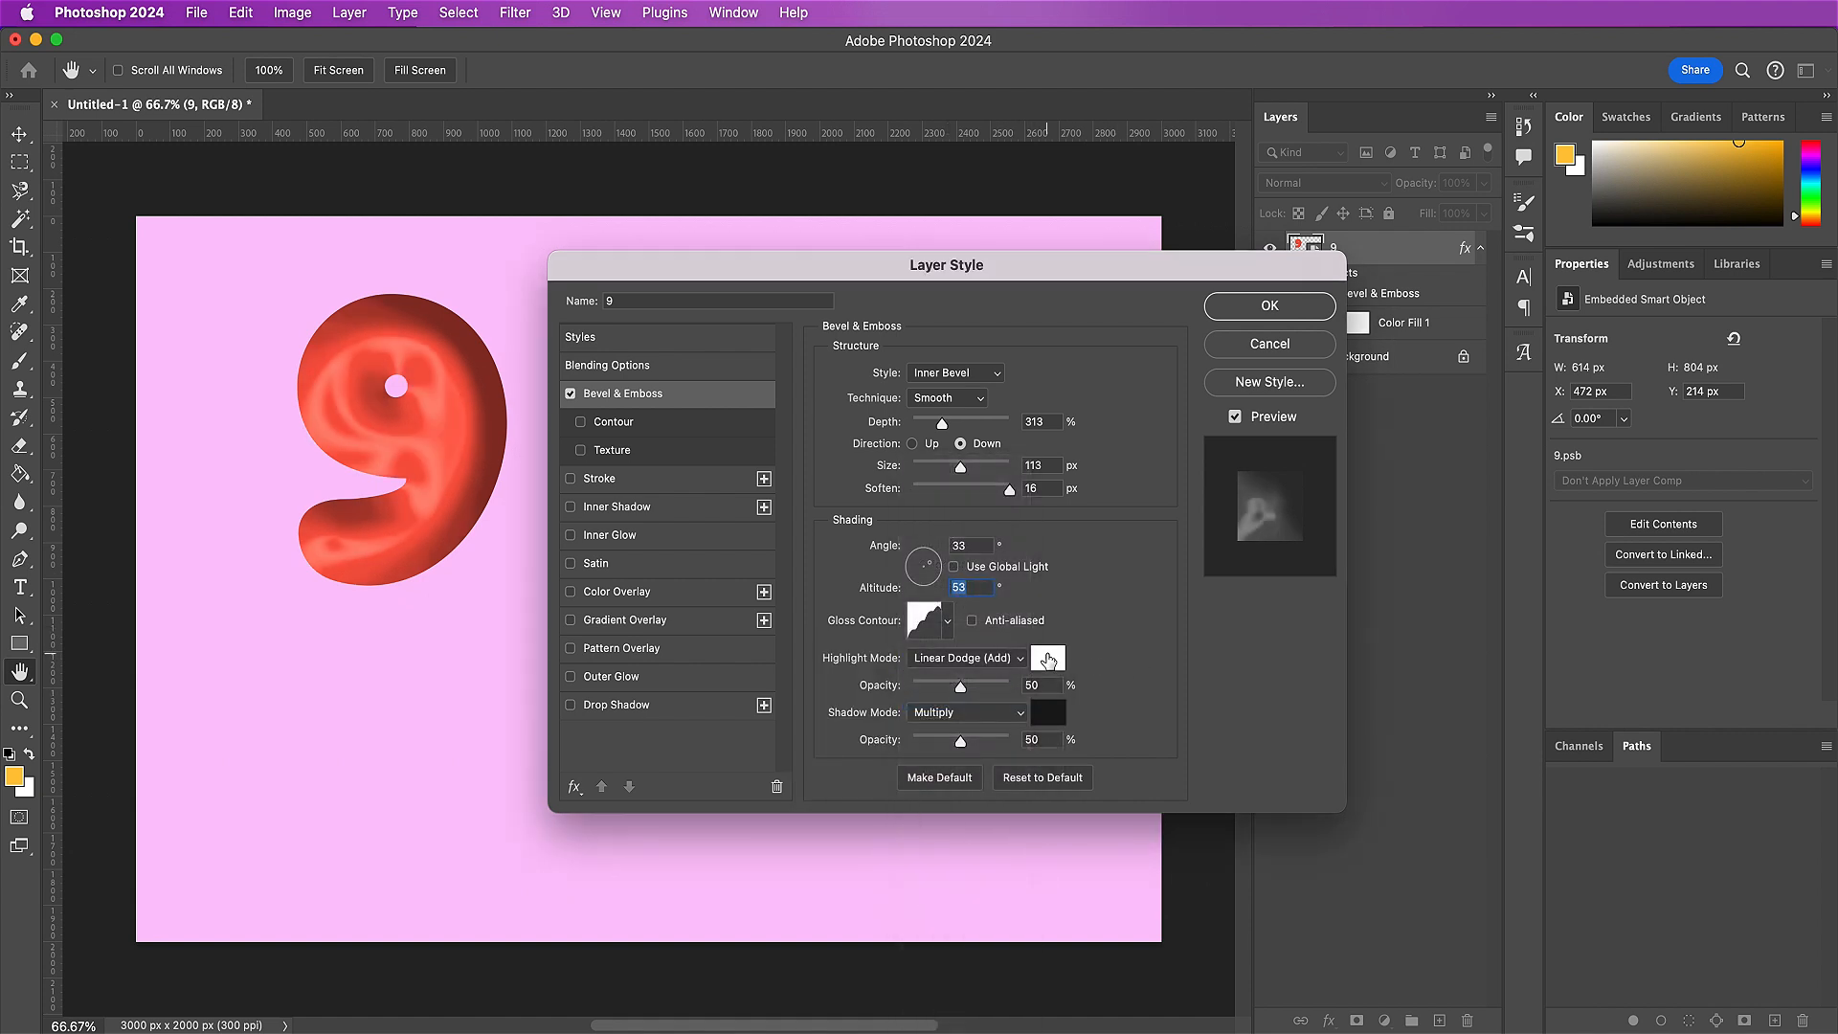
pyautogui.click(1049, 659)
pyautogui.write('fb')
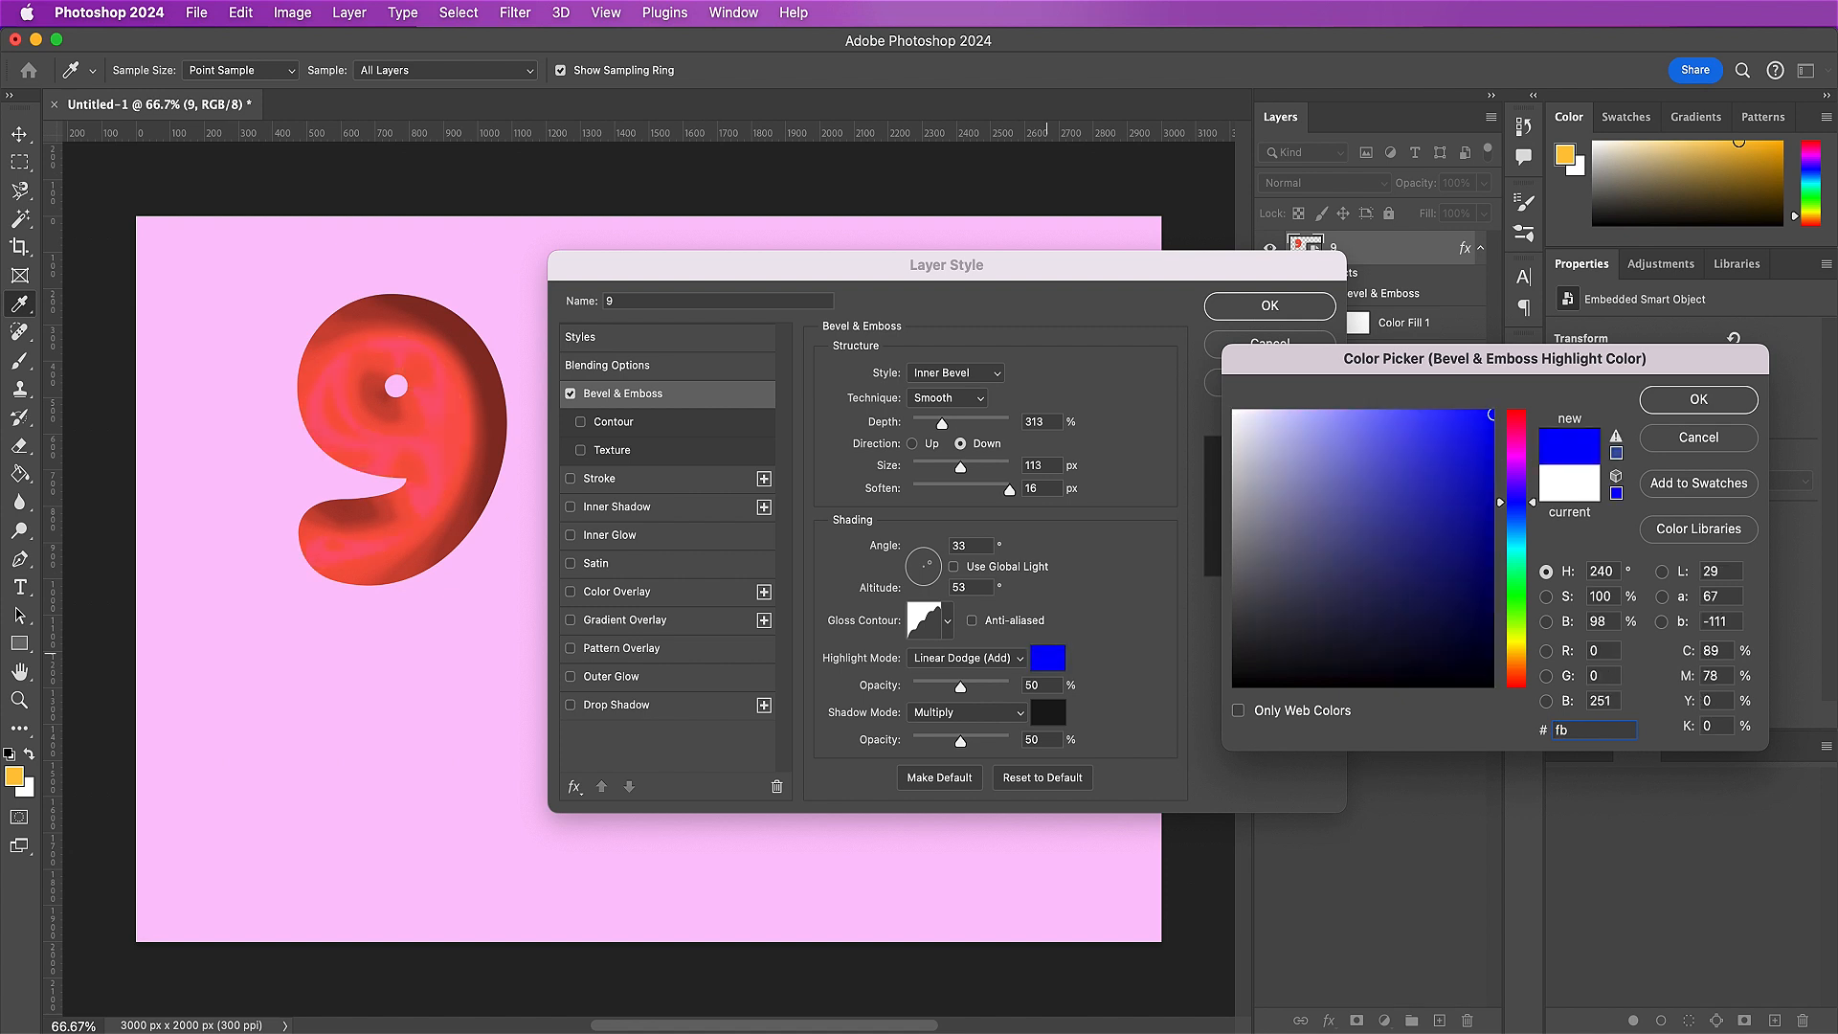
pyautogui.write('37')
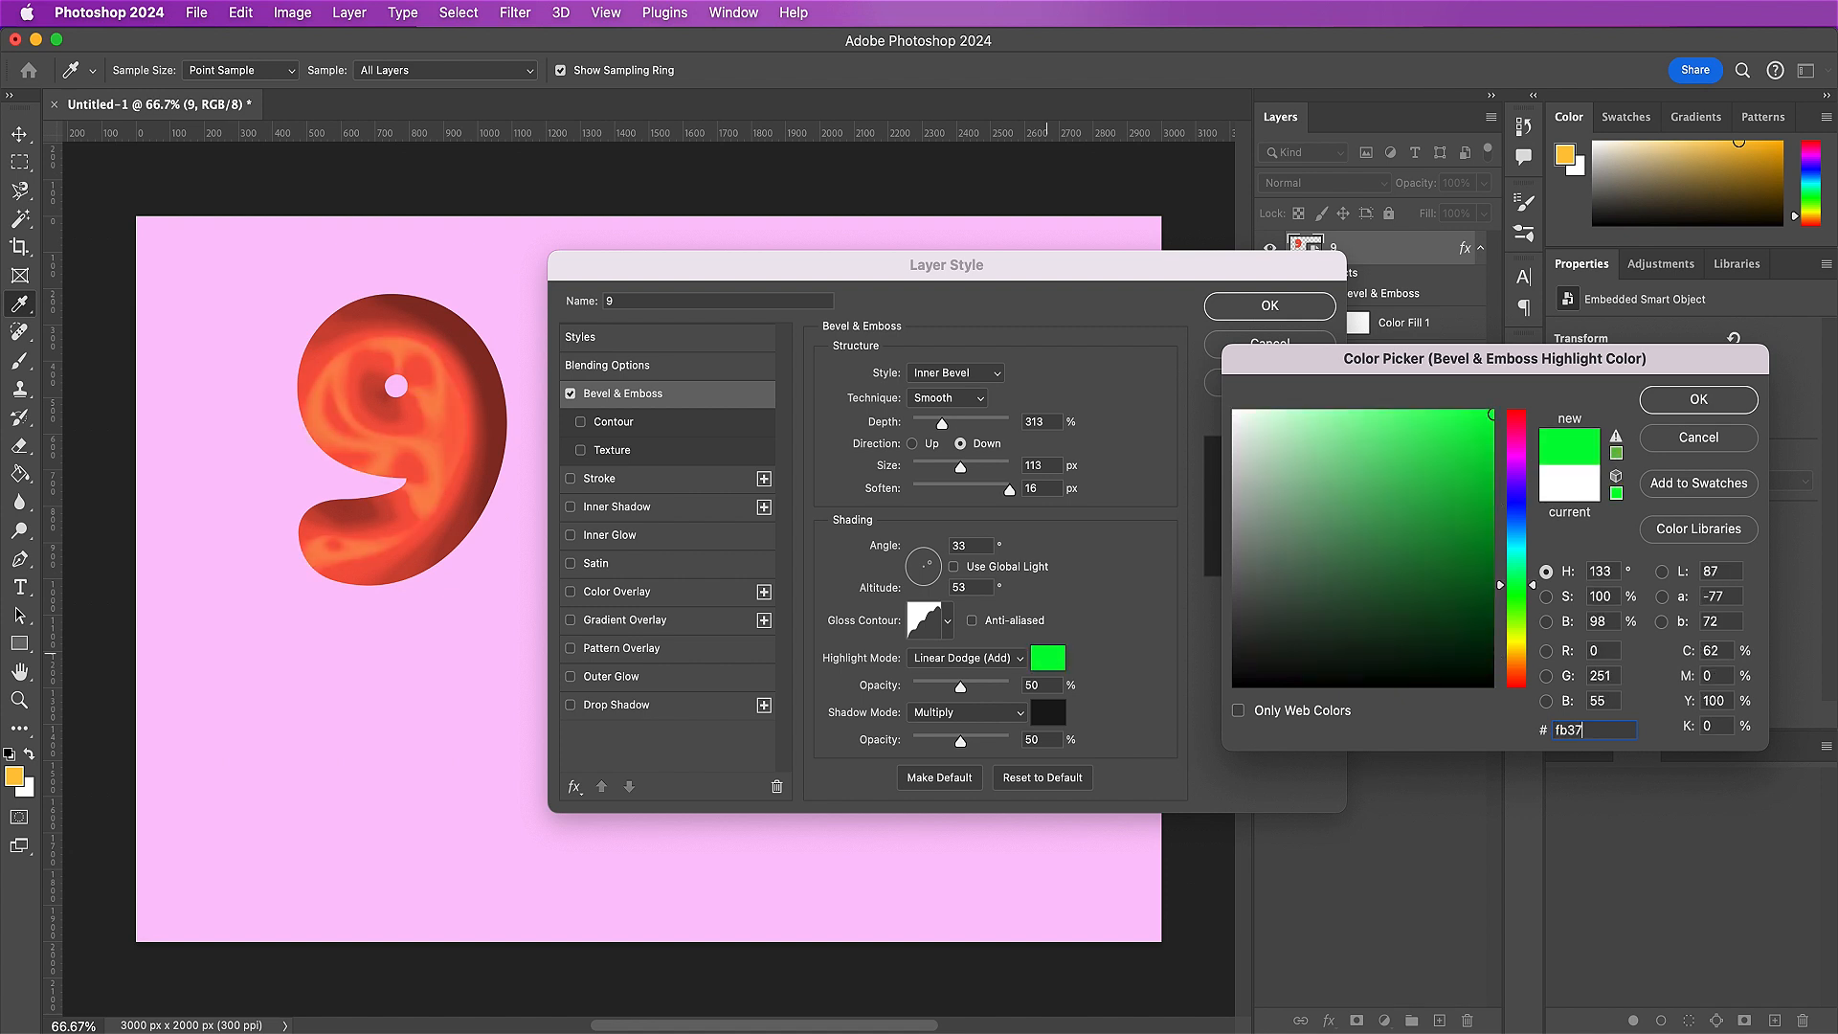
pyautogui.write('af')
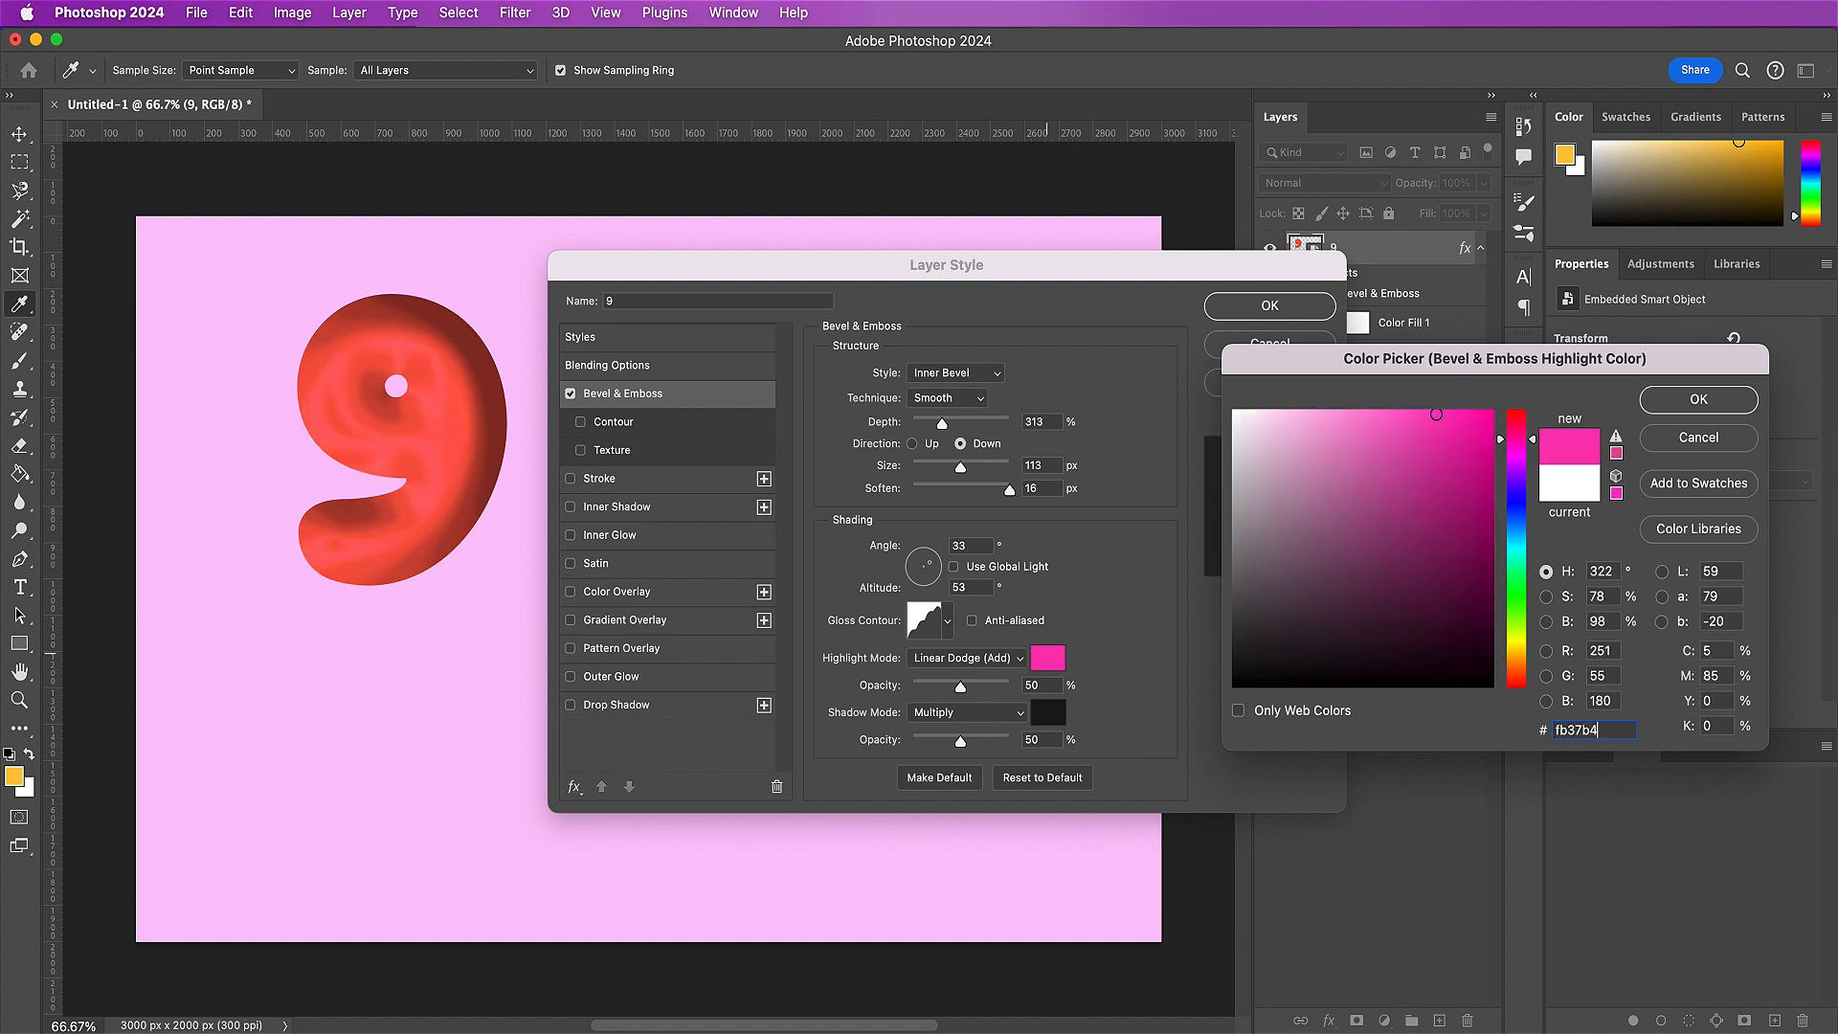
pyautogui.press('Return')
pyautogui.click(1038, 686)
pyautogui.write('63')
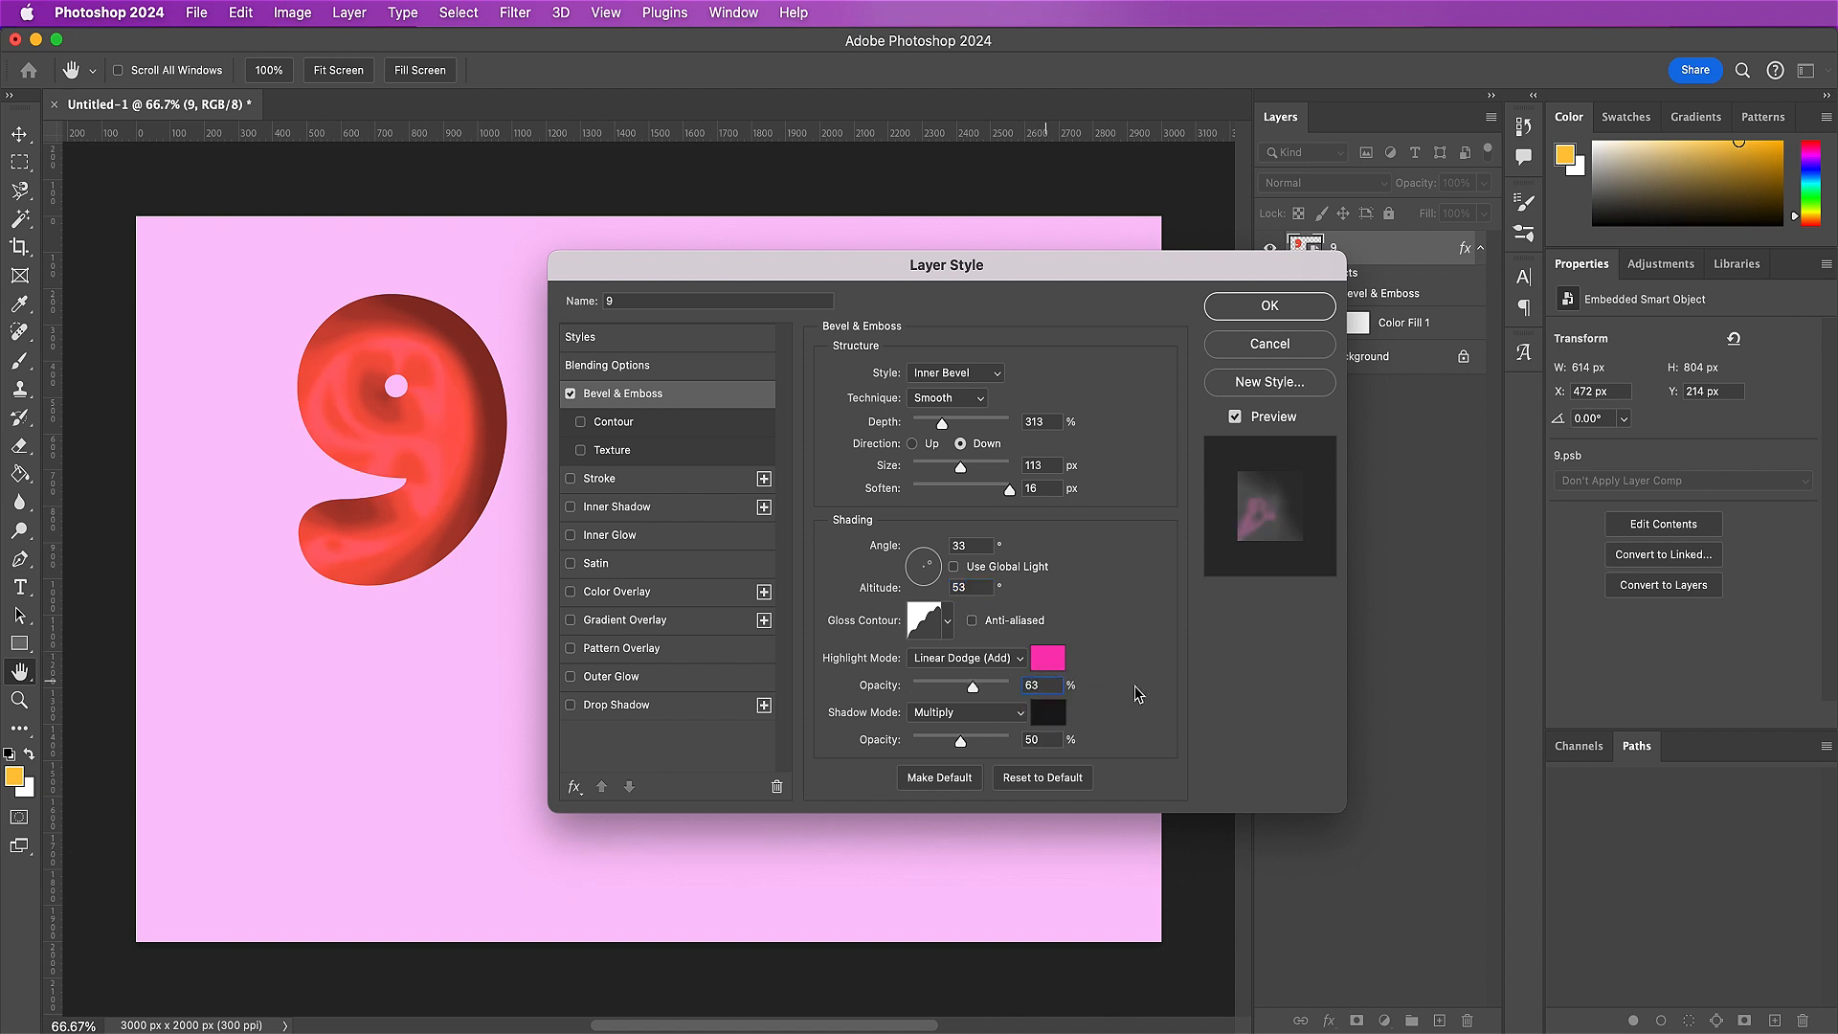
pyautogui.moveTo(961, 741); pyautogui.dragTo(903, 745)
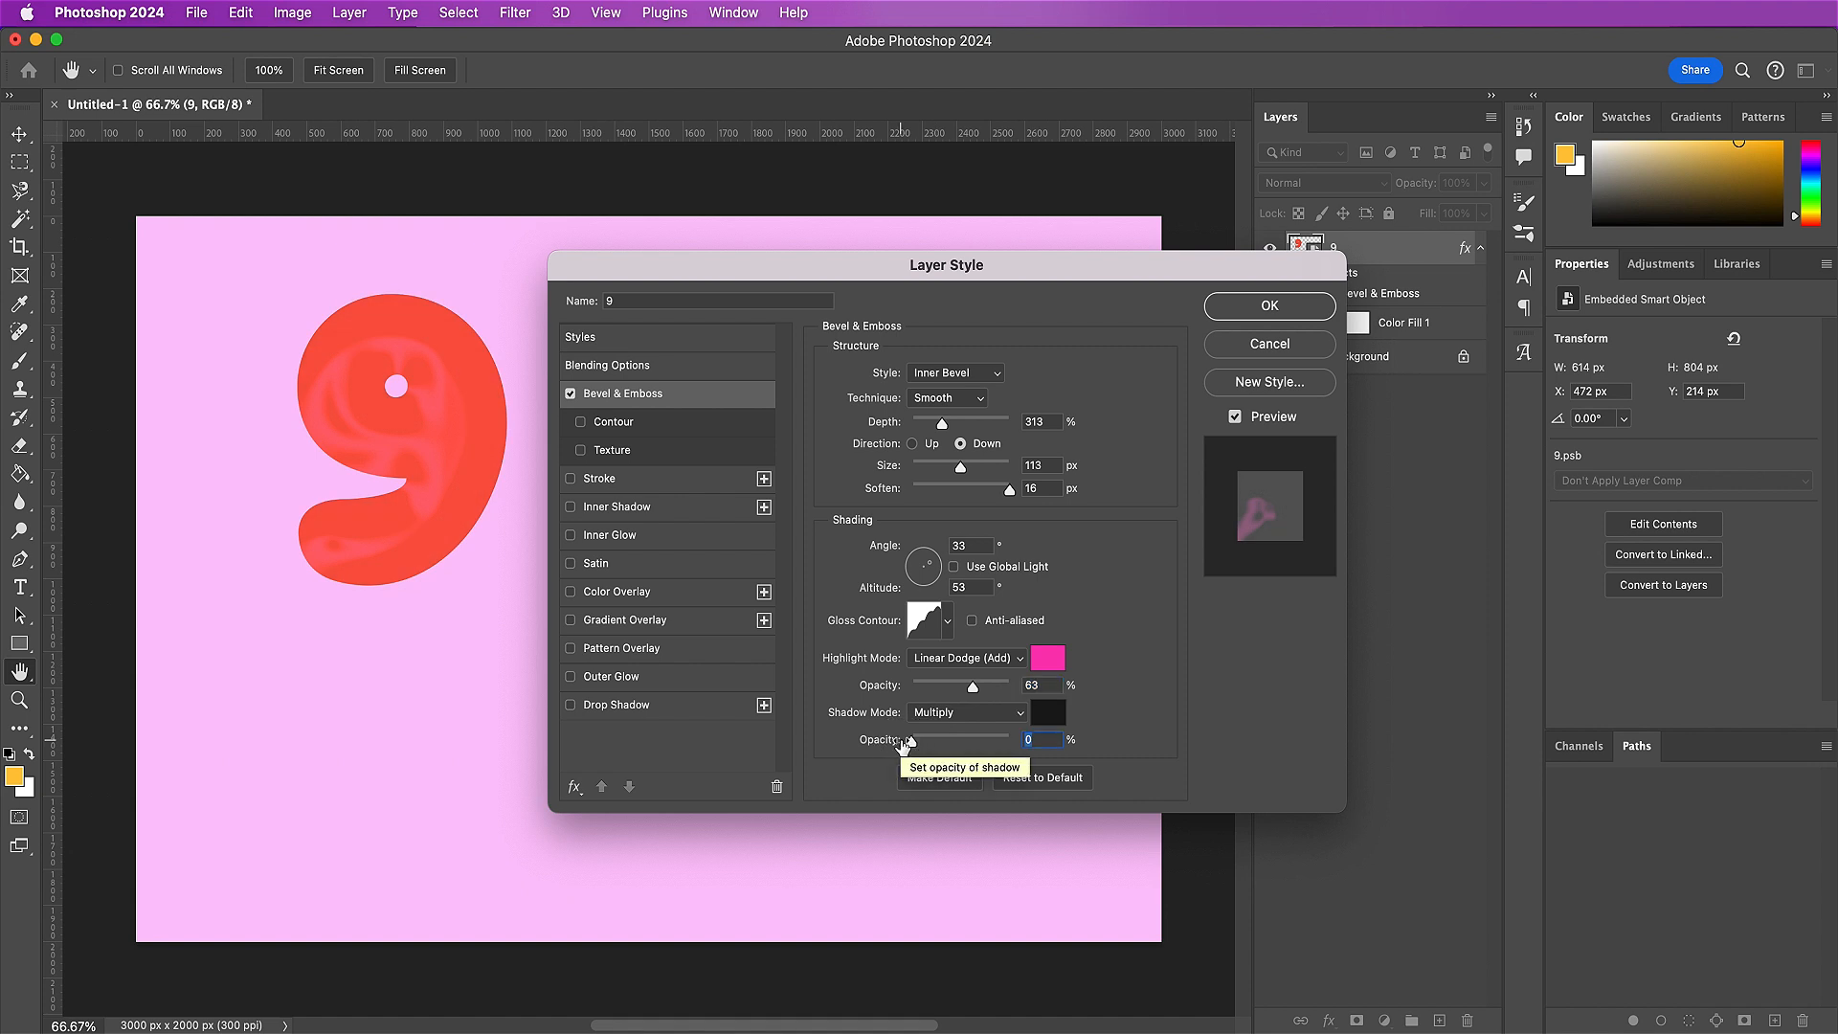
# - Enable the bevel's Contour option and apply the S-shaped Gaussian contour preset
pyautogui.click(686, 423)
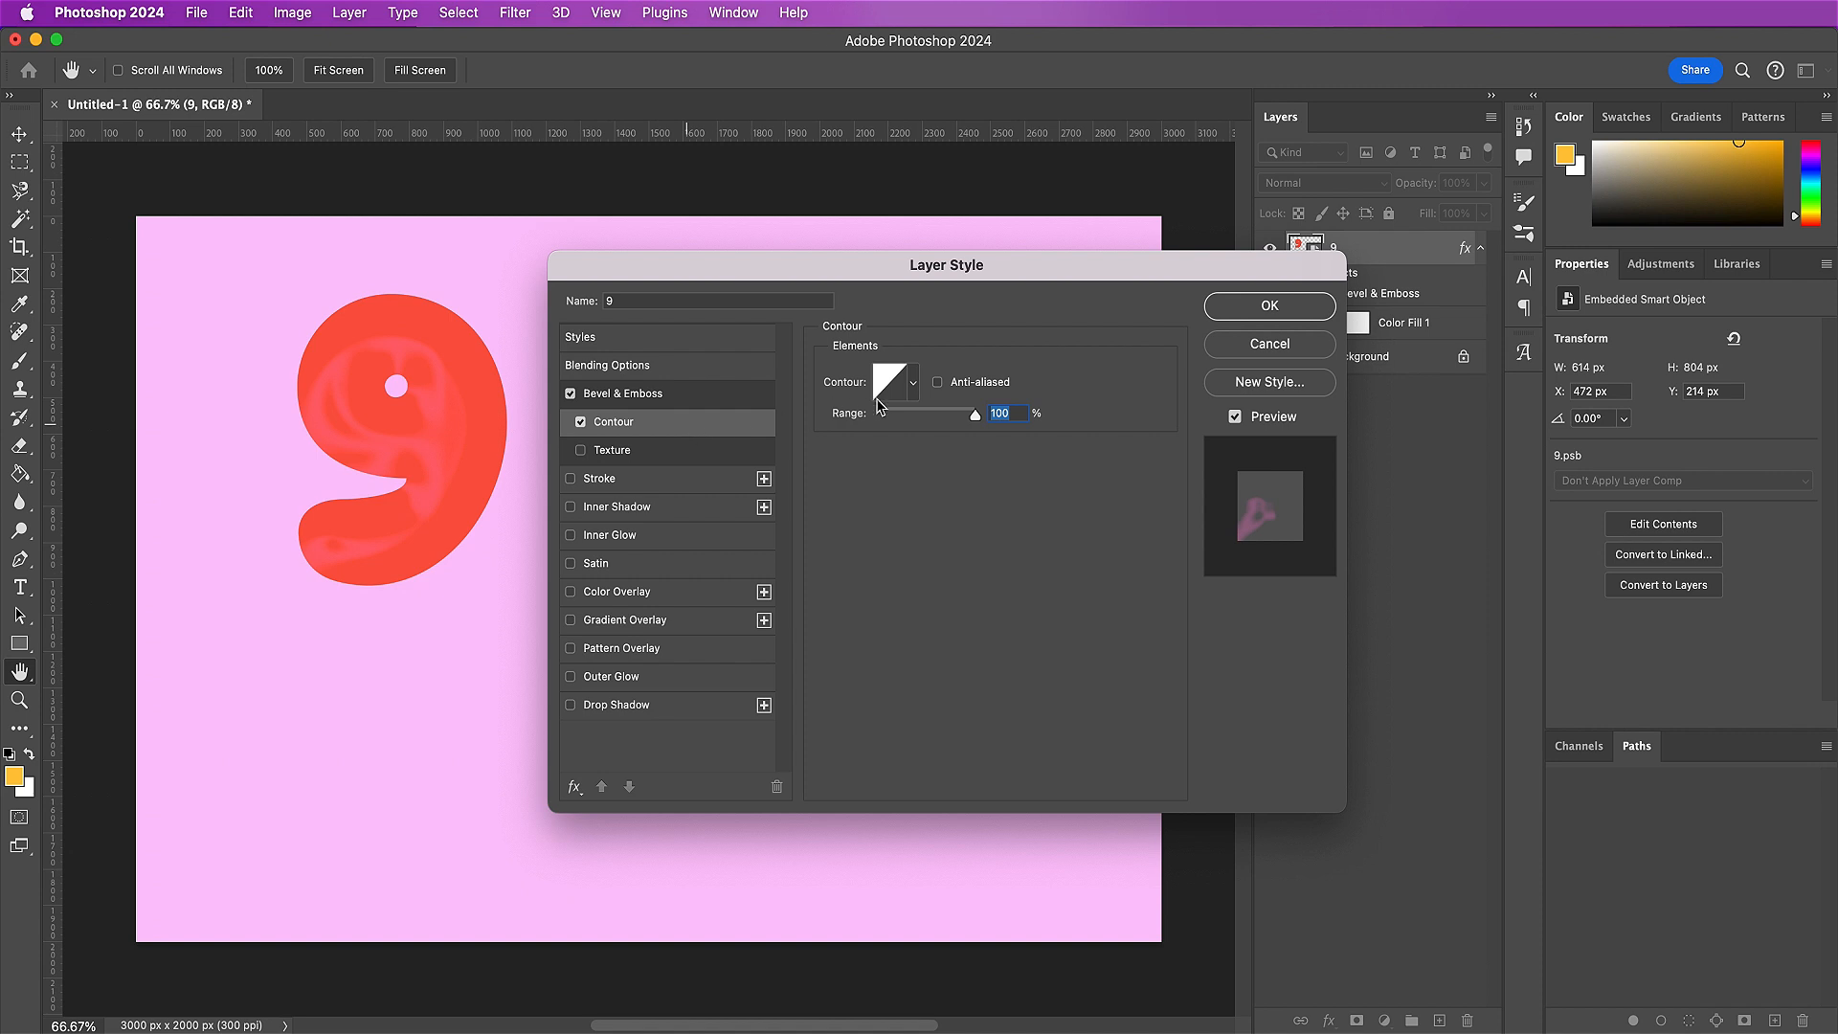
pyautogui.click(914, 384)
pyautogui.click(953, 433)
pyautogui.click(1087, 490)
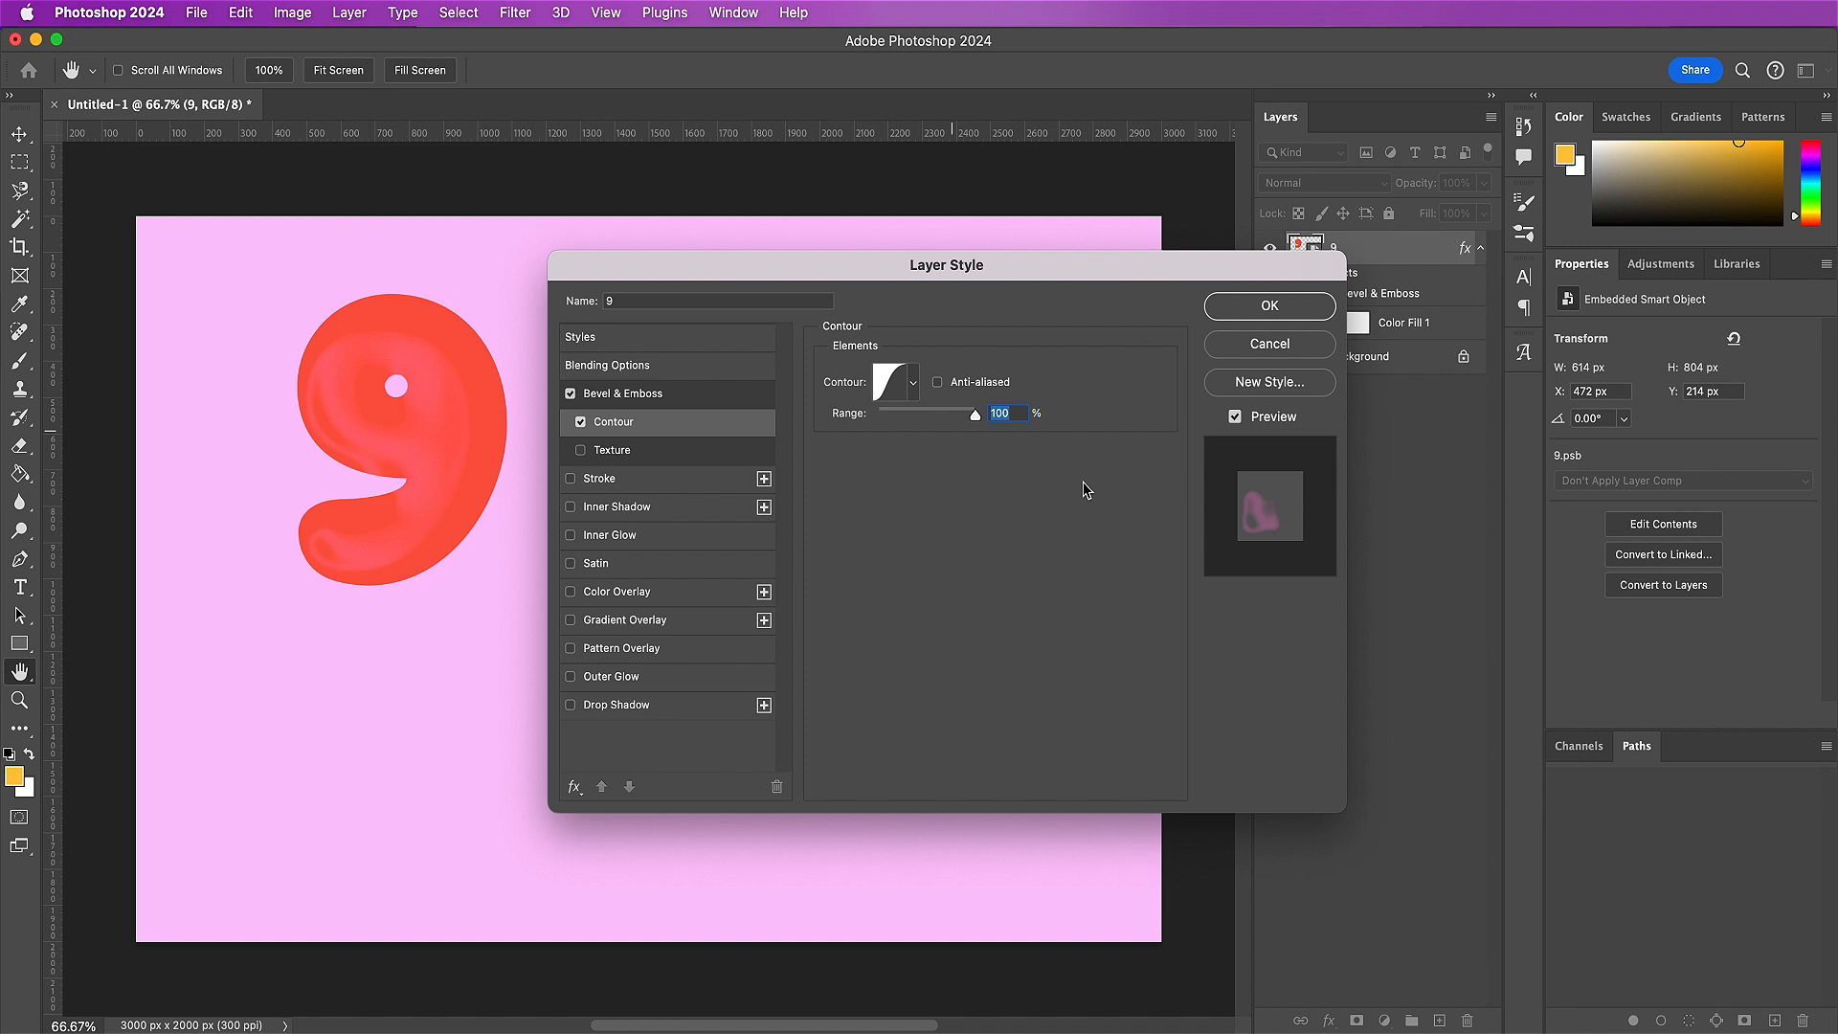
# - Add a 6 px stroke to the 9 and set its color to black
pyautogui.click(669, 479)
pyautogui.write('6')
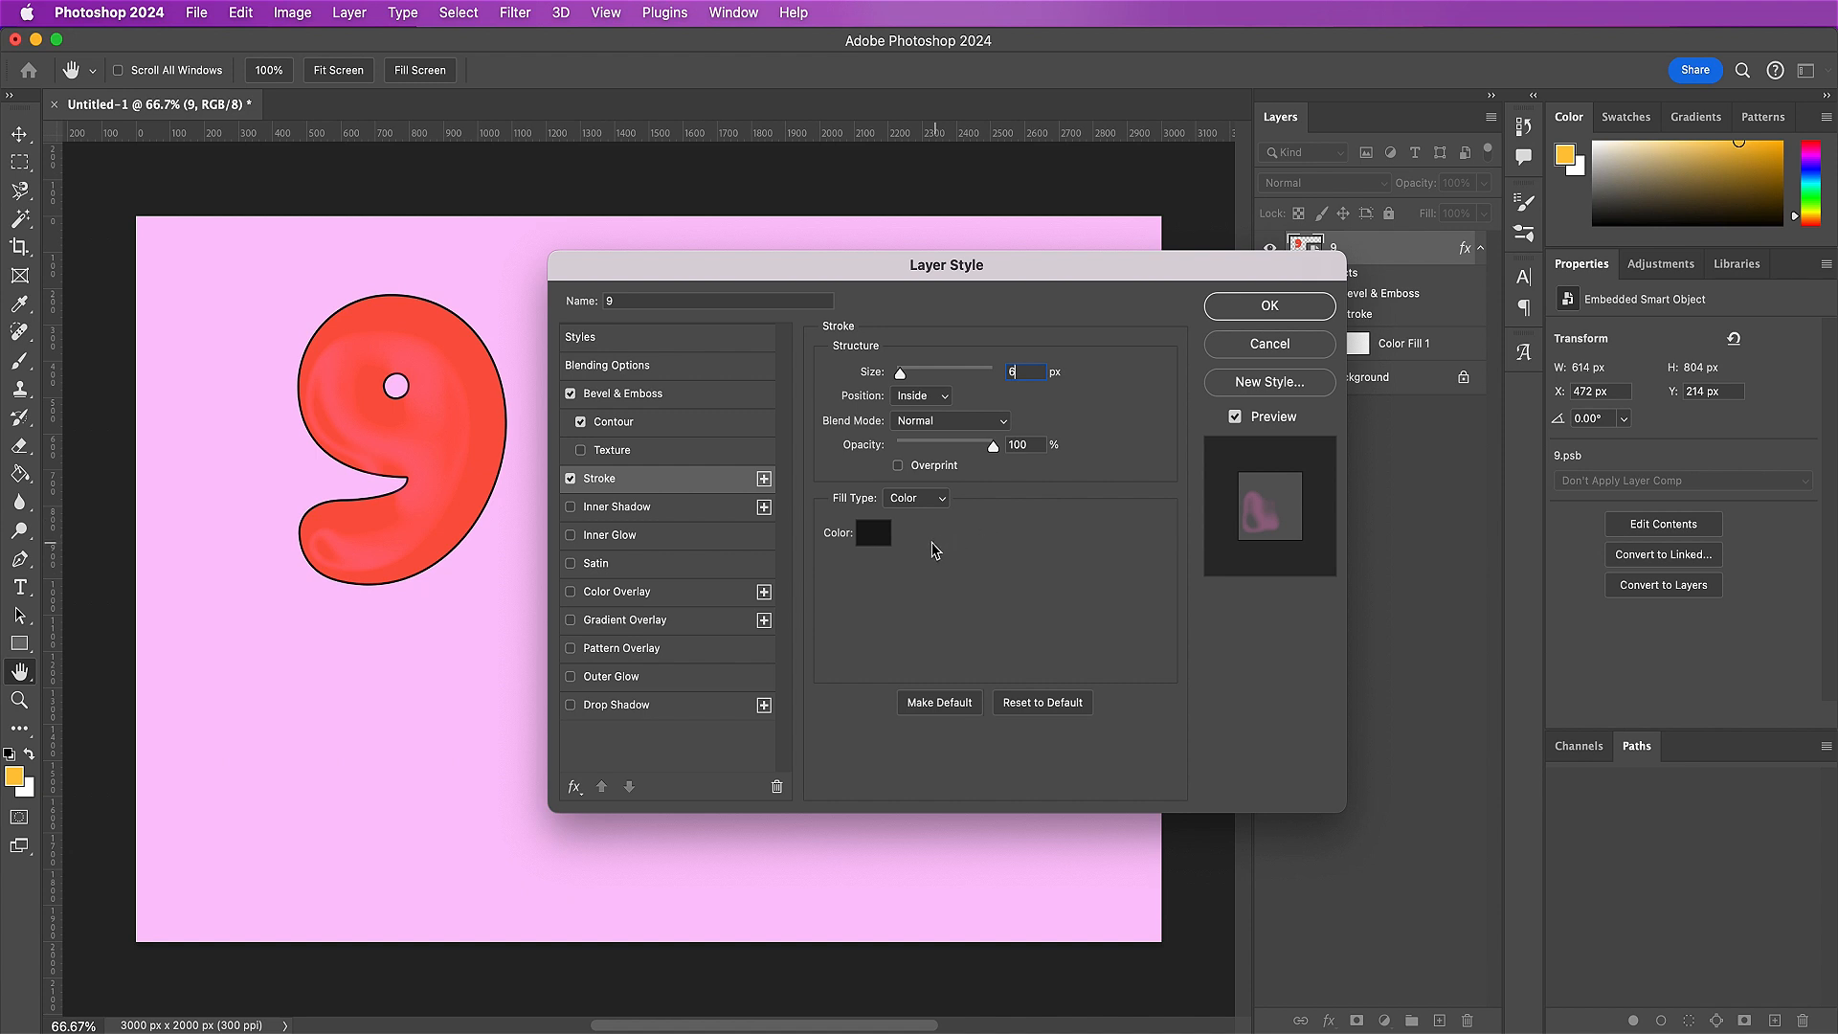
pyautogui.click(873, 533)
pyautogui.click(1240, 680)
pyautogui.press('Return')
# - Add an inner shadow to the 9 with color fa4274 and 97% opacity
pyautogui.click(700, 517)
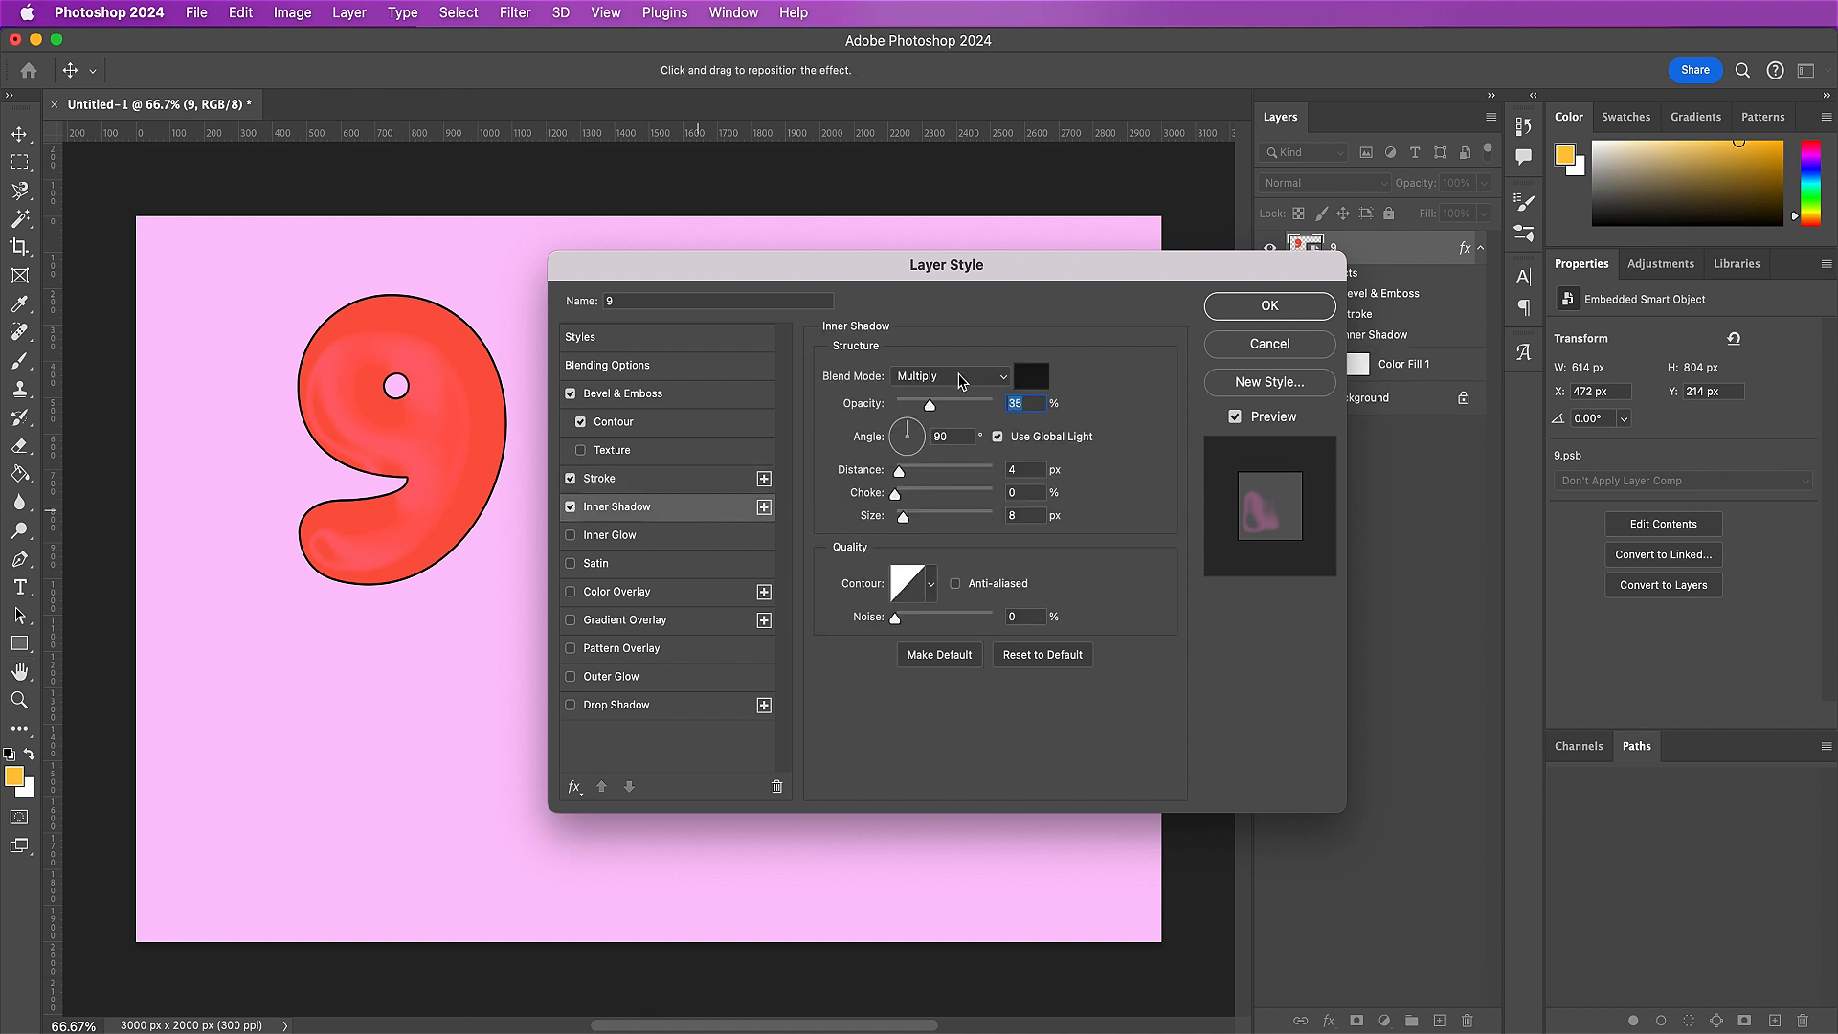
pyautogui.click(1041, 381)
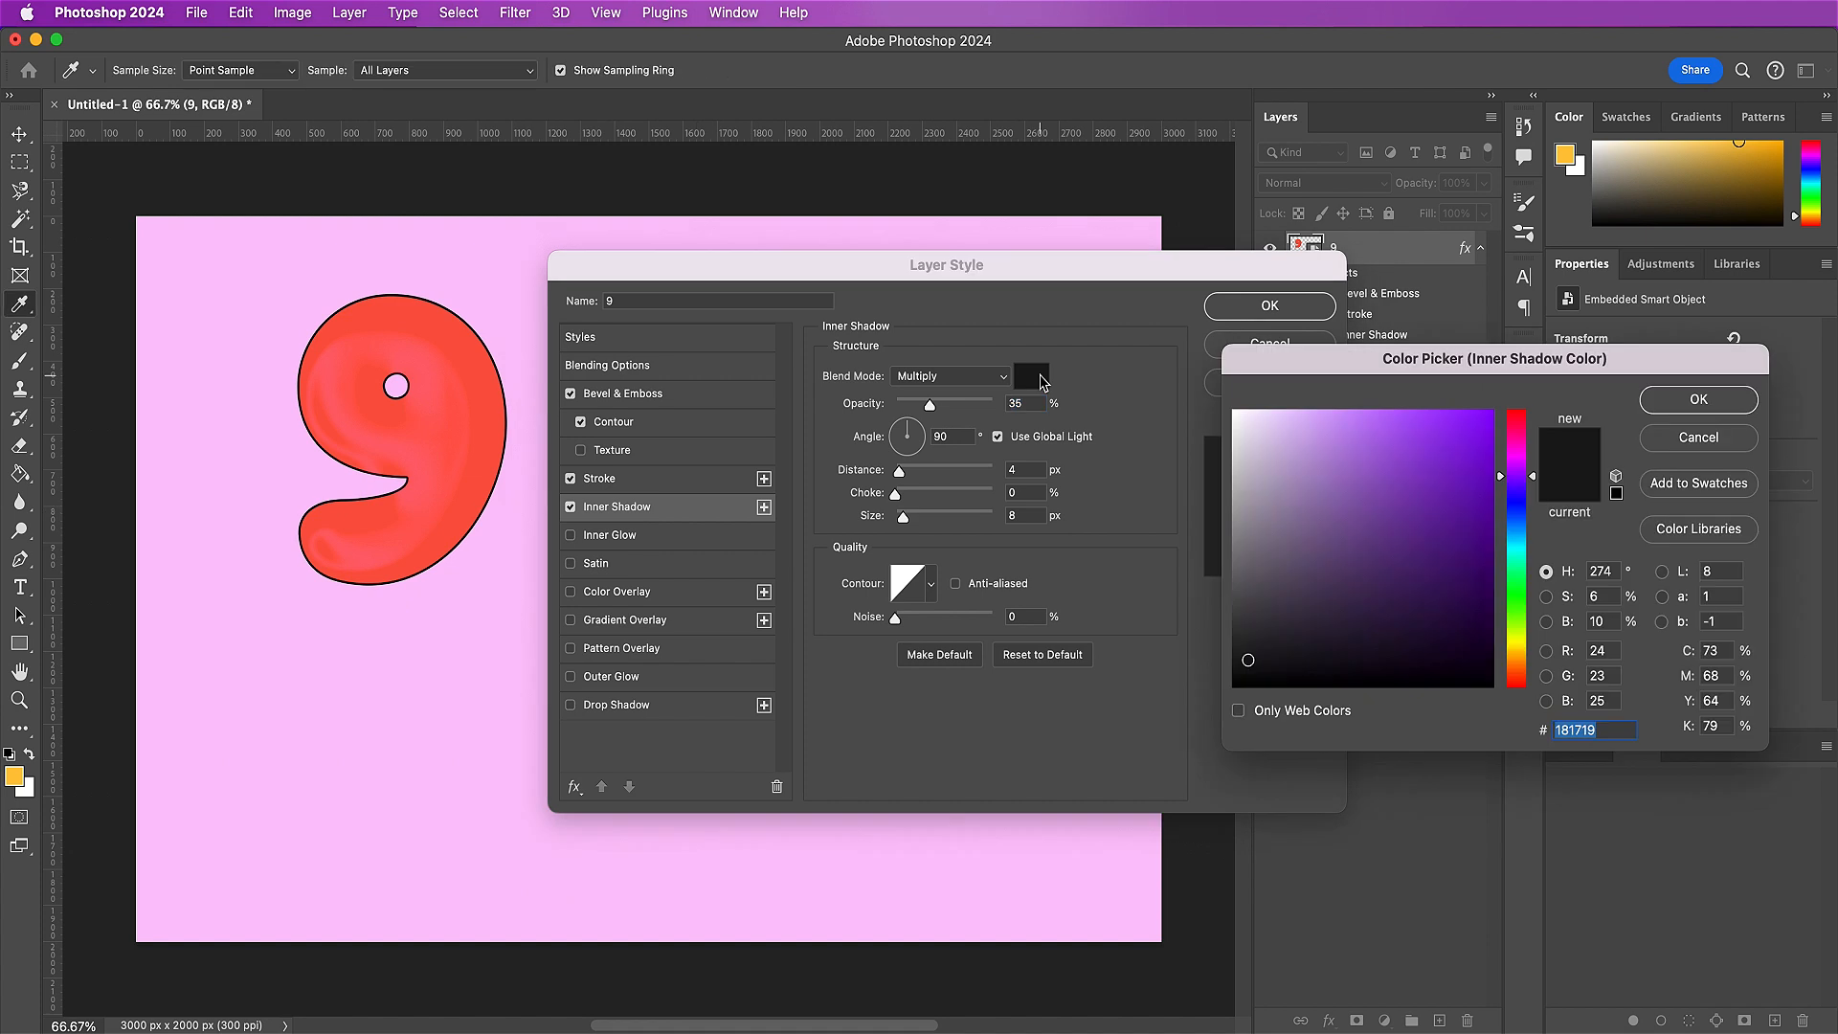
pyautogui.write('fa')
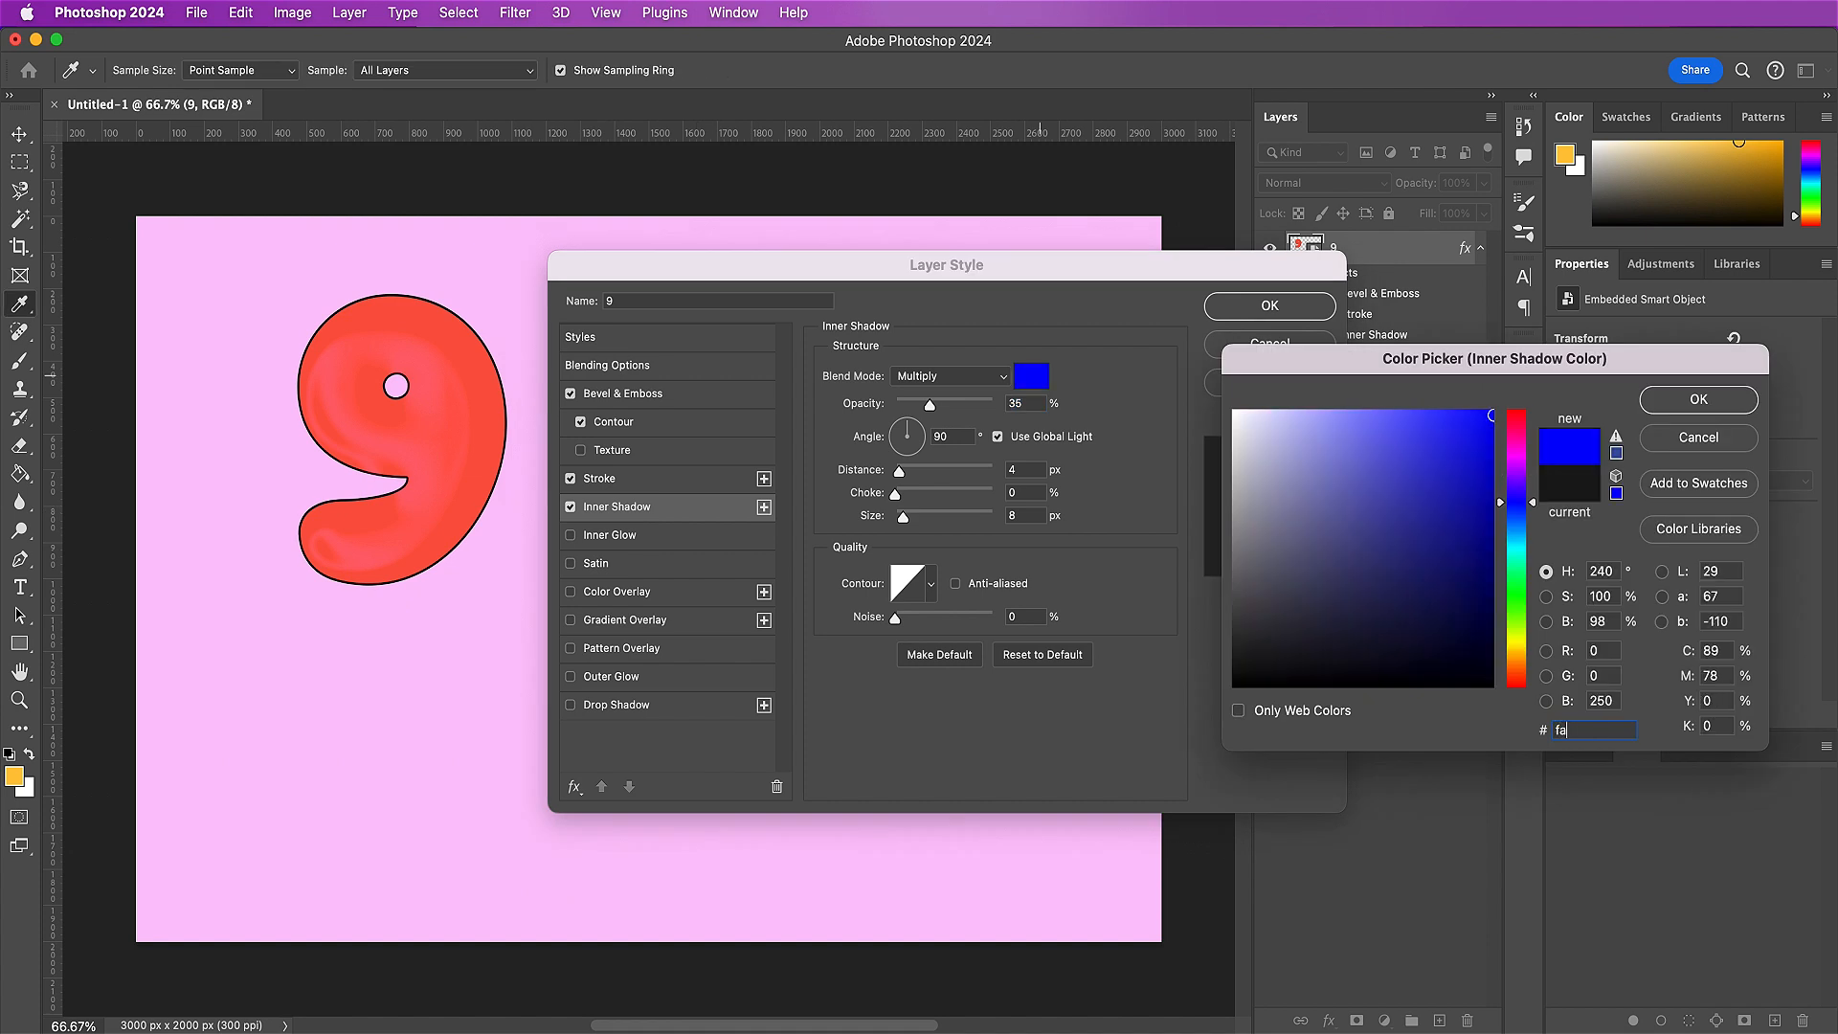
pyautogui.write('42')
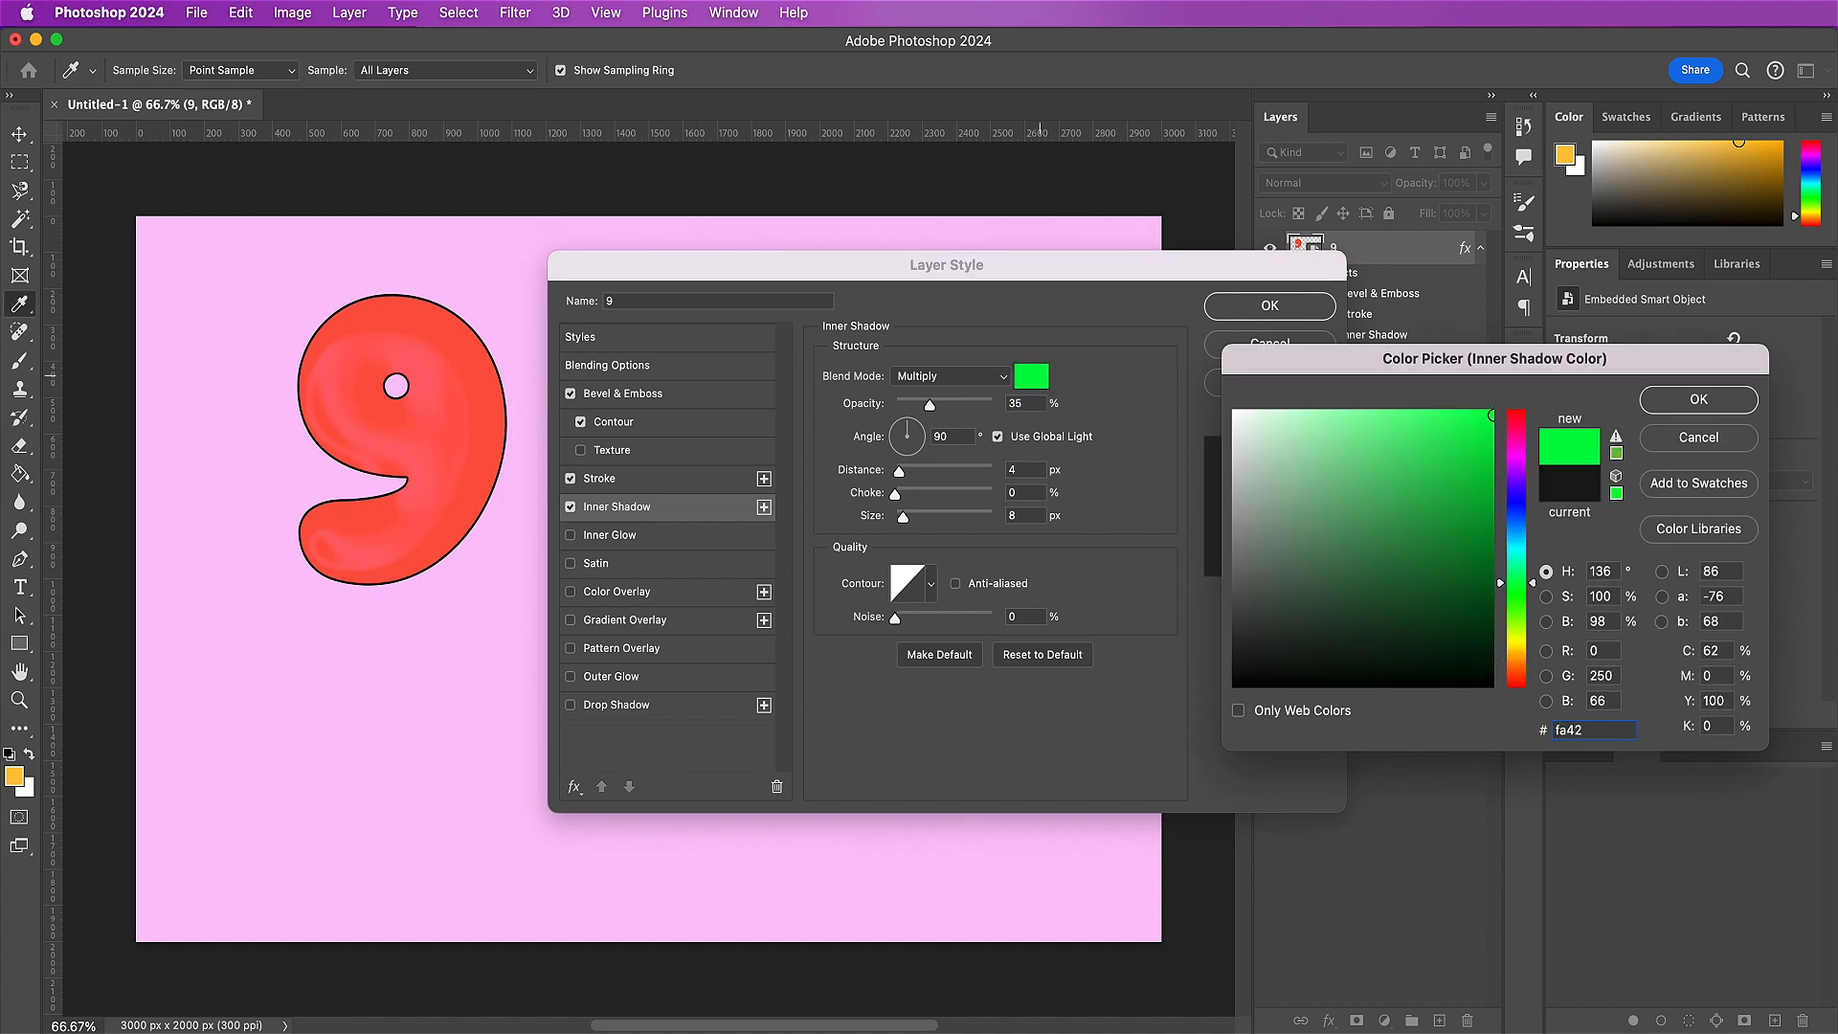
pyautogui.write('64')
pyautogui.press('Return')
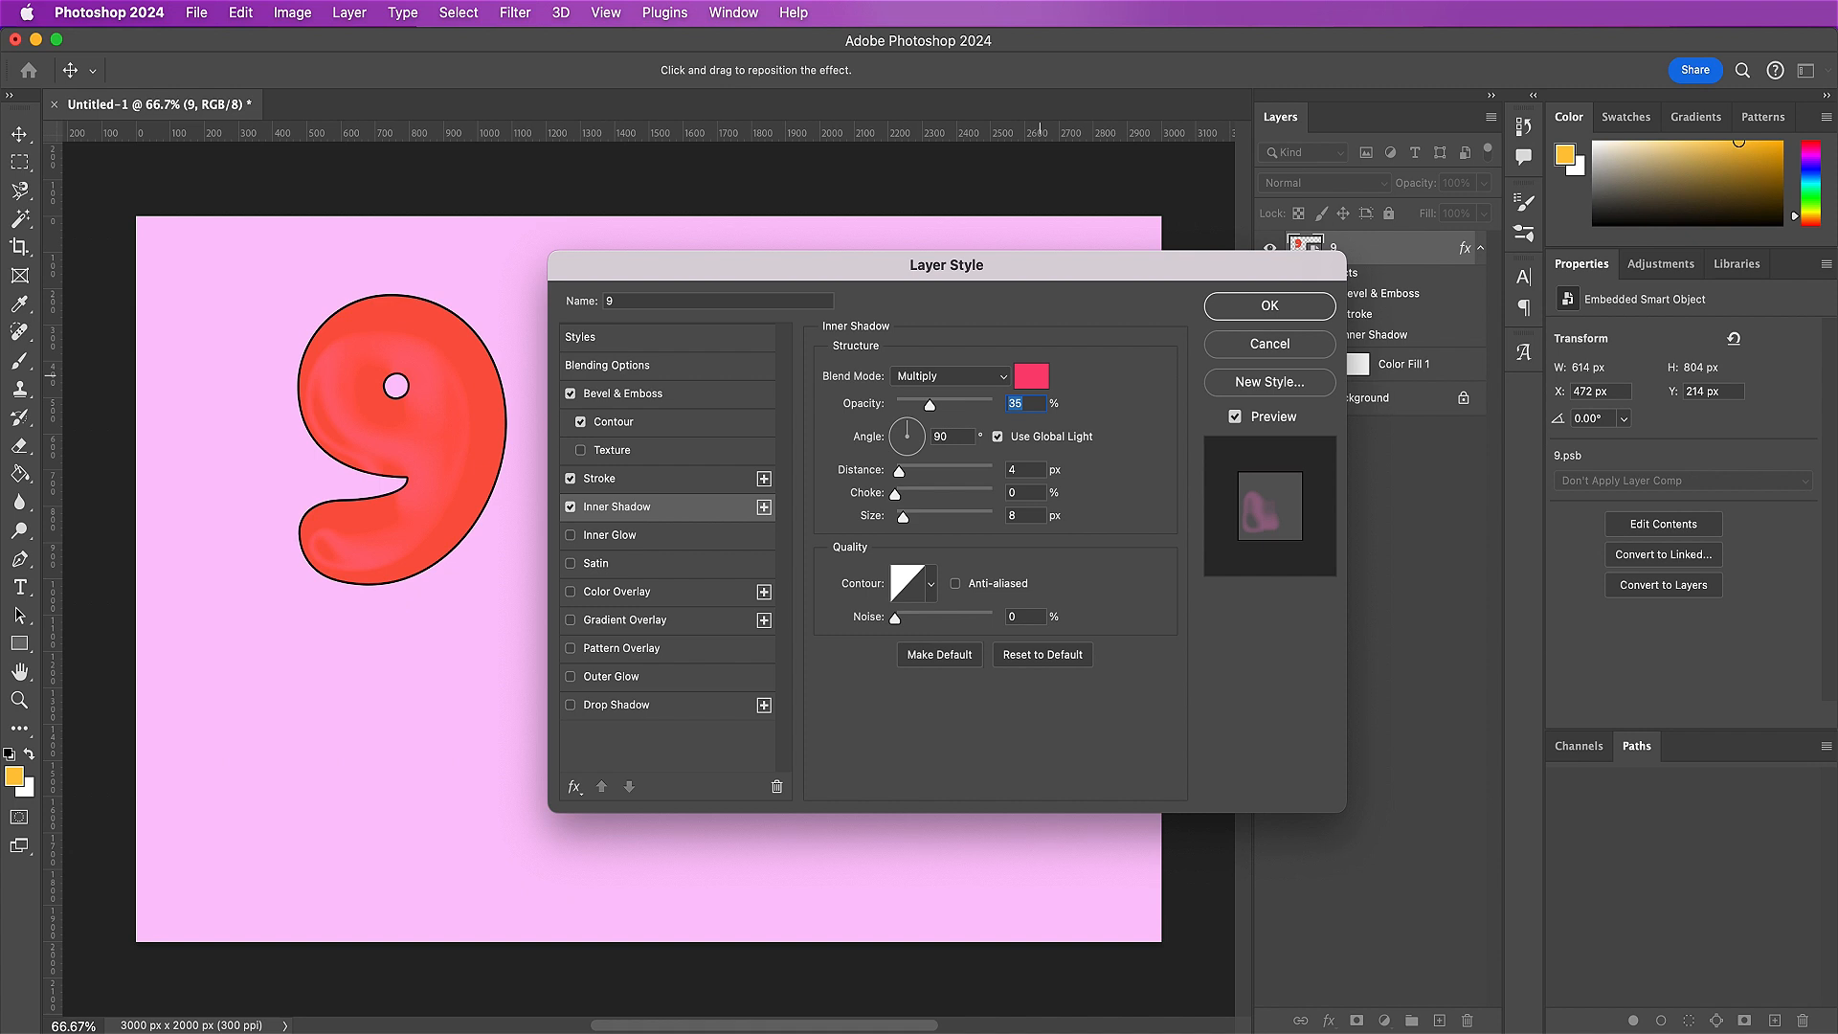
pyautogui.write('97')
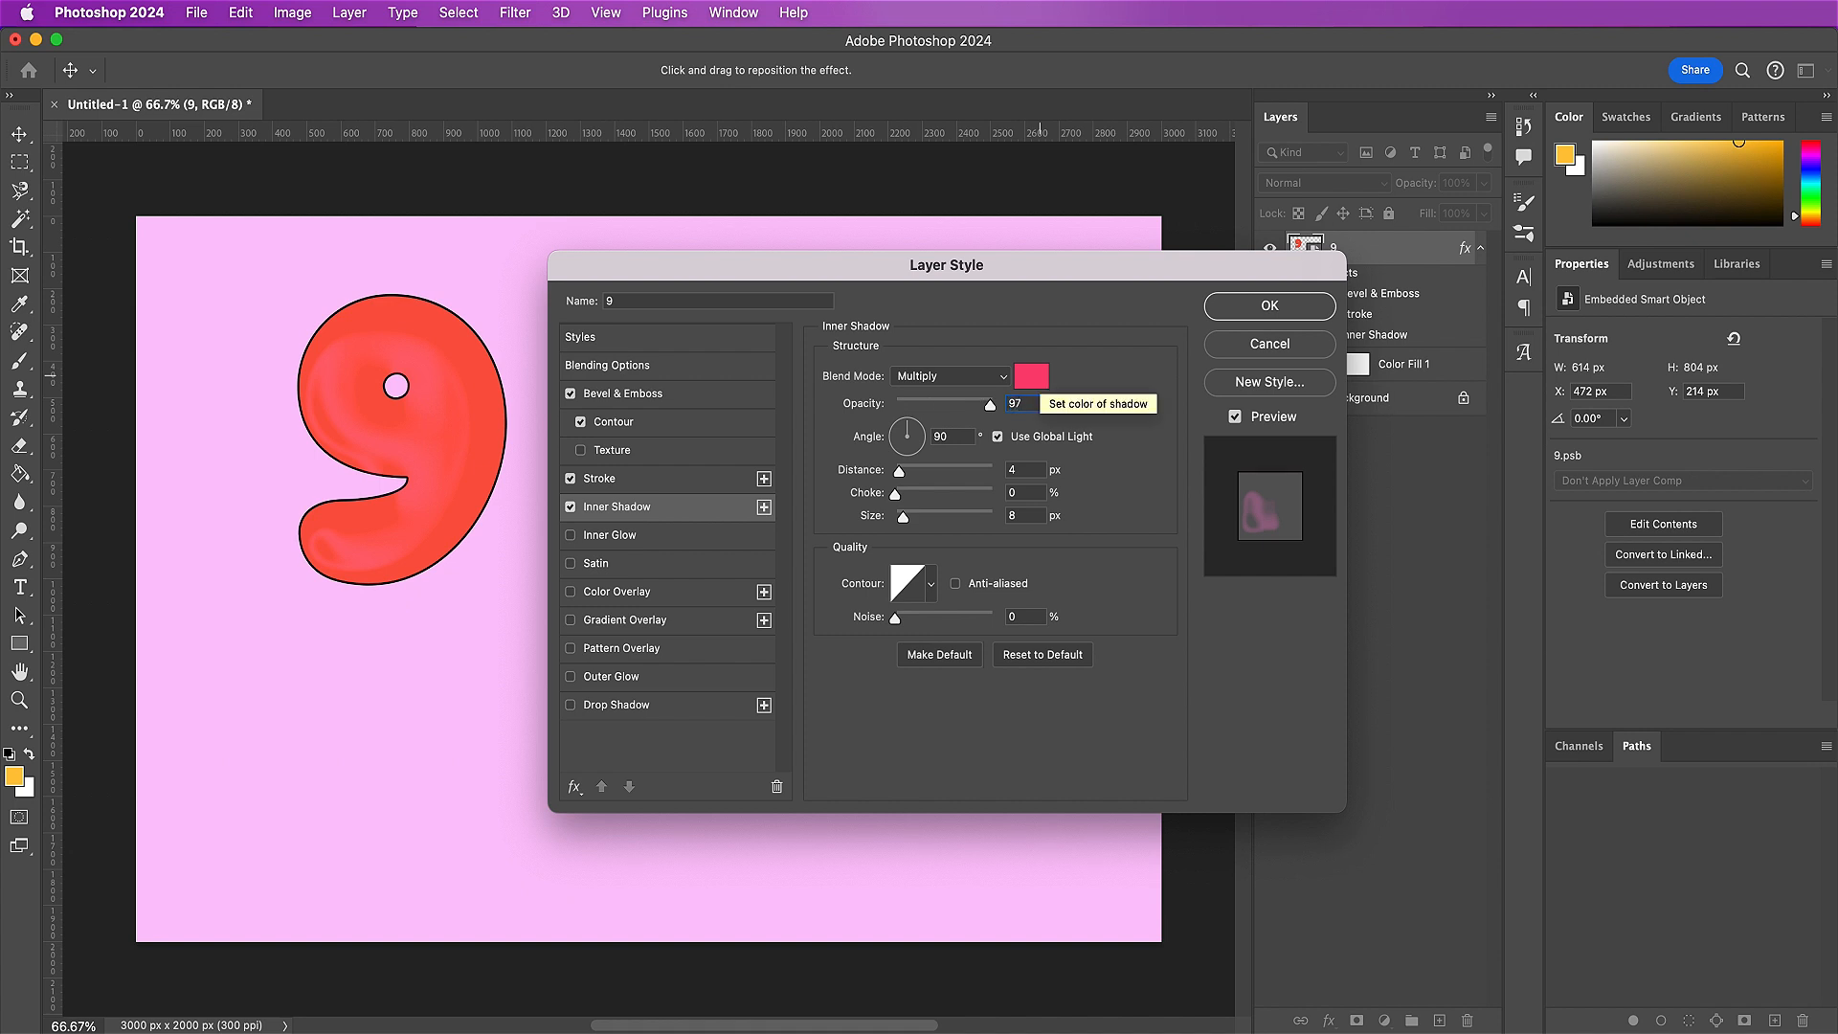
# - Turn off the inner shadow's global light and set its angle to 151°, distance to 92 px and size to 113 px
pyautogui.click(998, 436)
pyautogui.click(953, 435)
pyautogui.write('151')
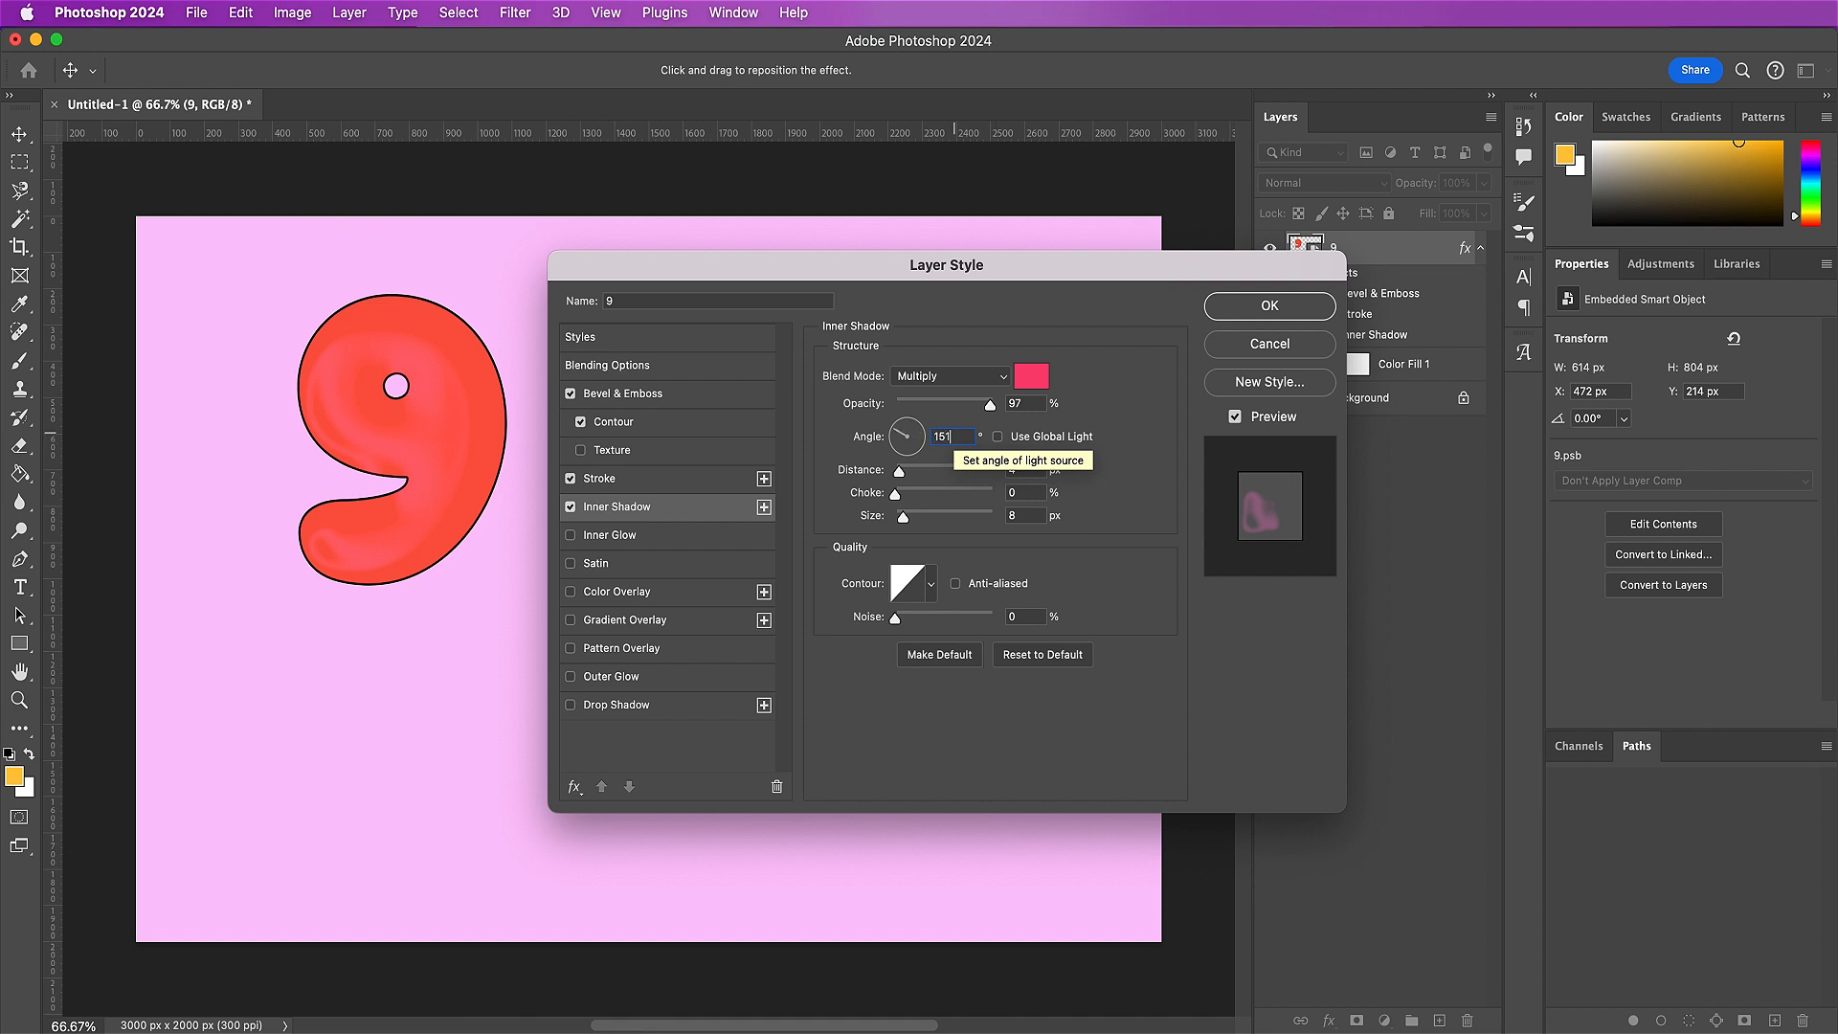
pyautogui.press('Tab')
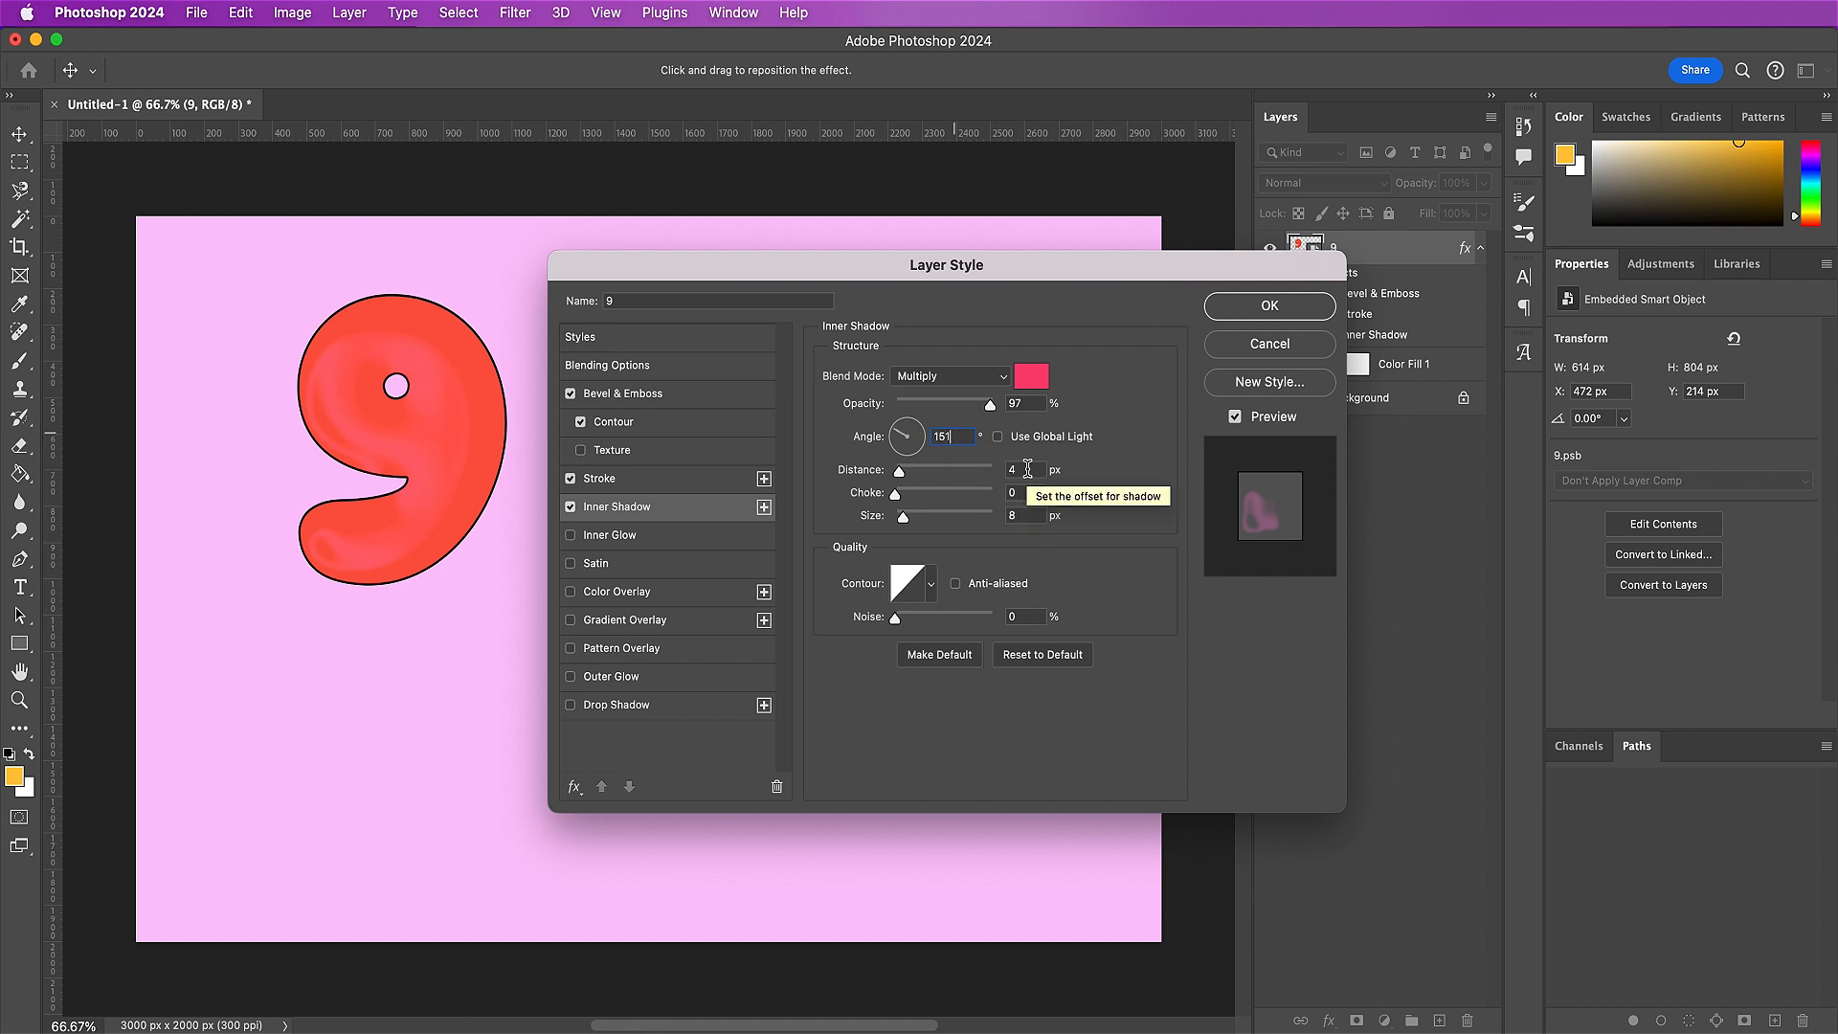
pyautogui.write('92')
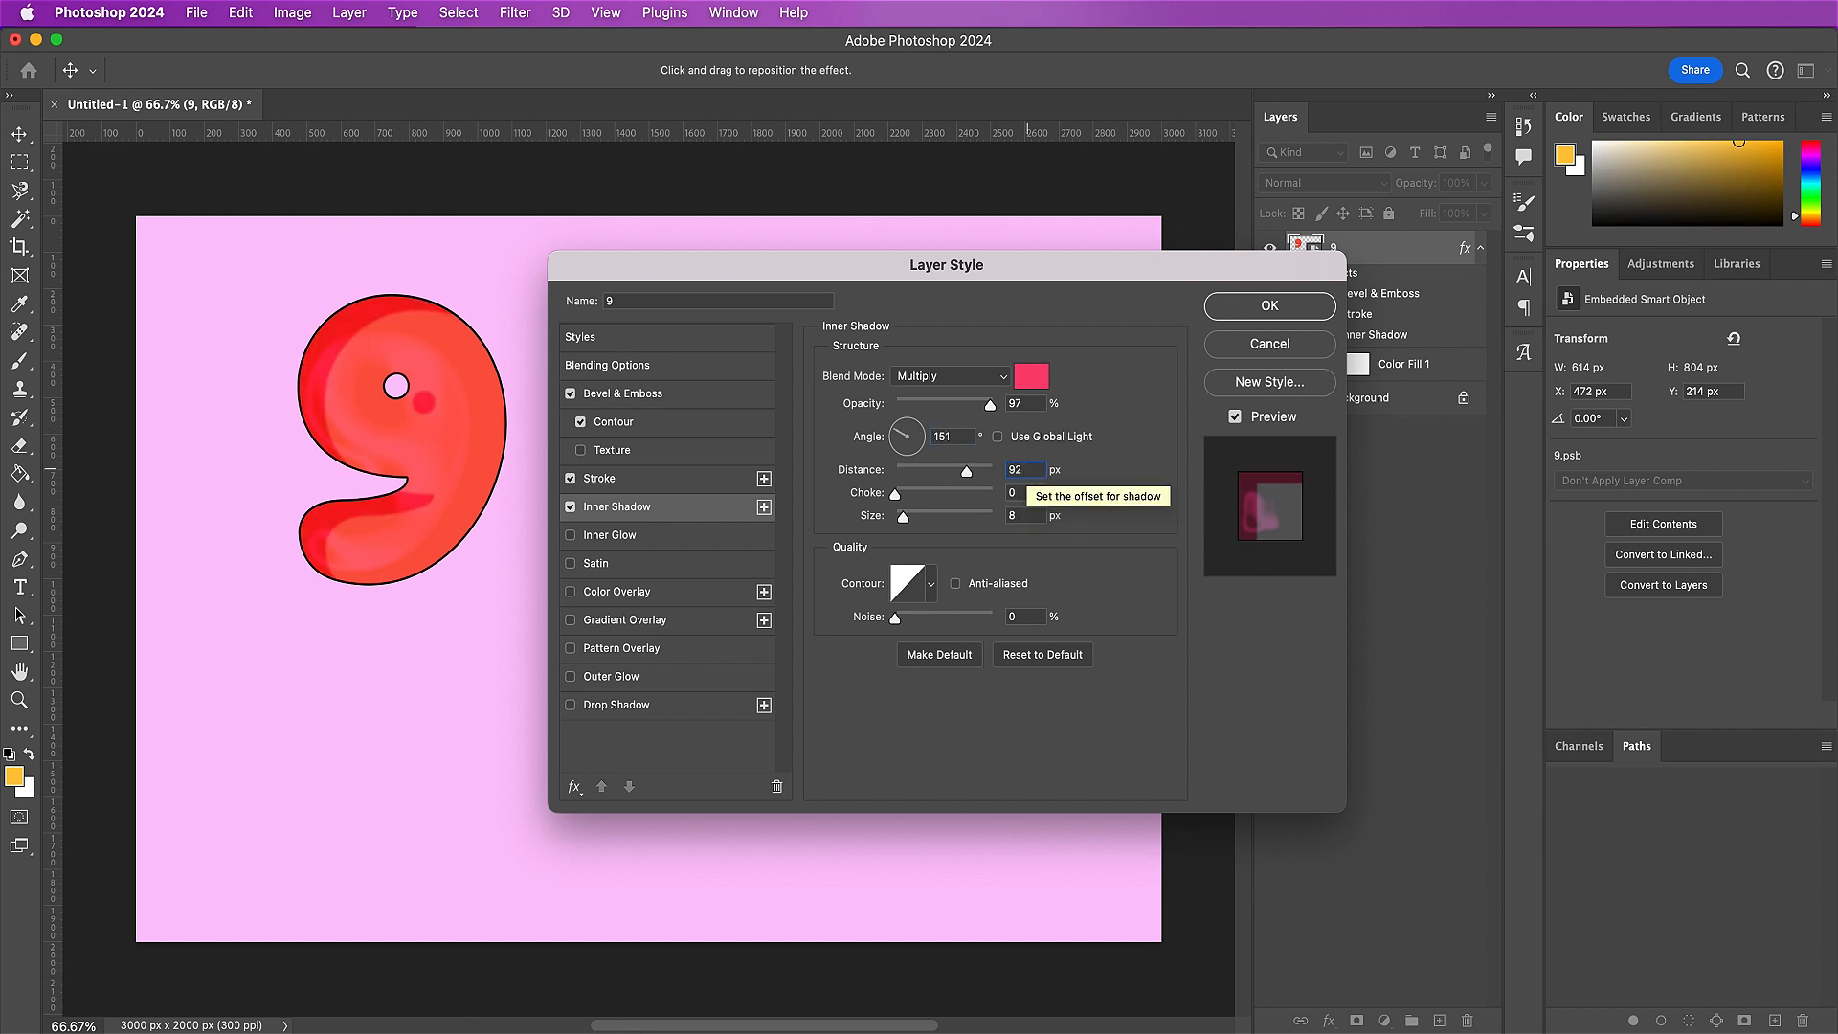
pyautogui.press('Tab')
pyautogui.press('Tab')
pyautogui.write('113')
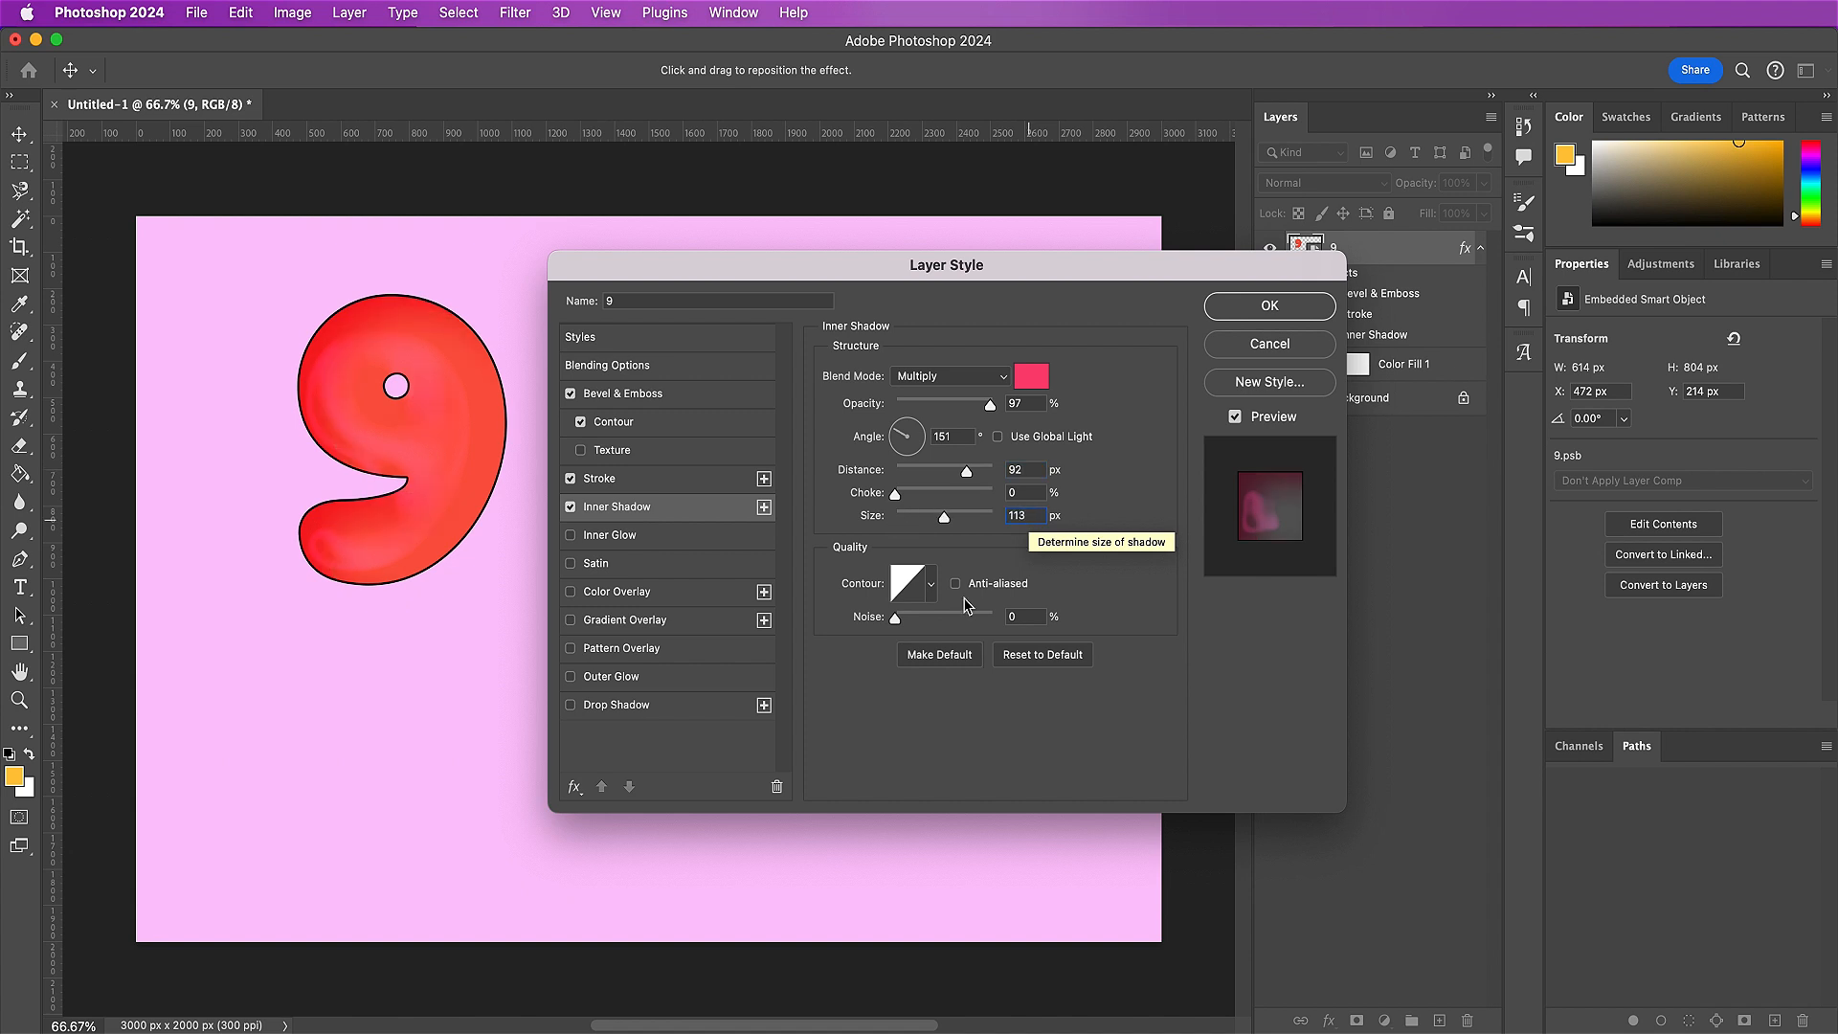
# - Apply the stepped Rounded Steps preset as the inner shadow's contour
pyautogui.click(931, 586)
pyautogui.click(938, 667)
pyautogui.click(1116, 613)
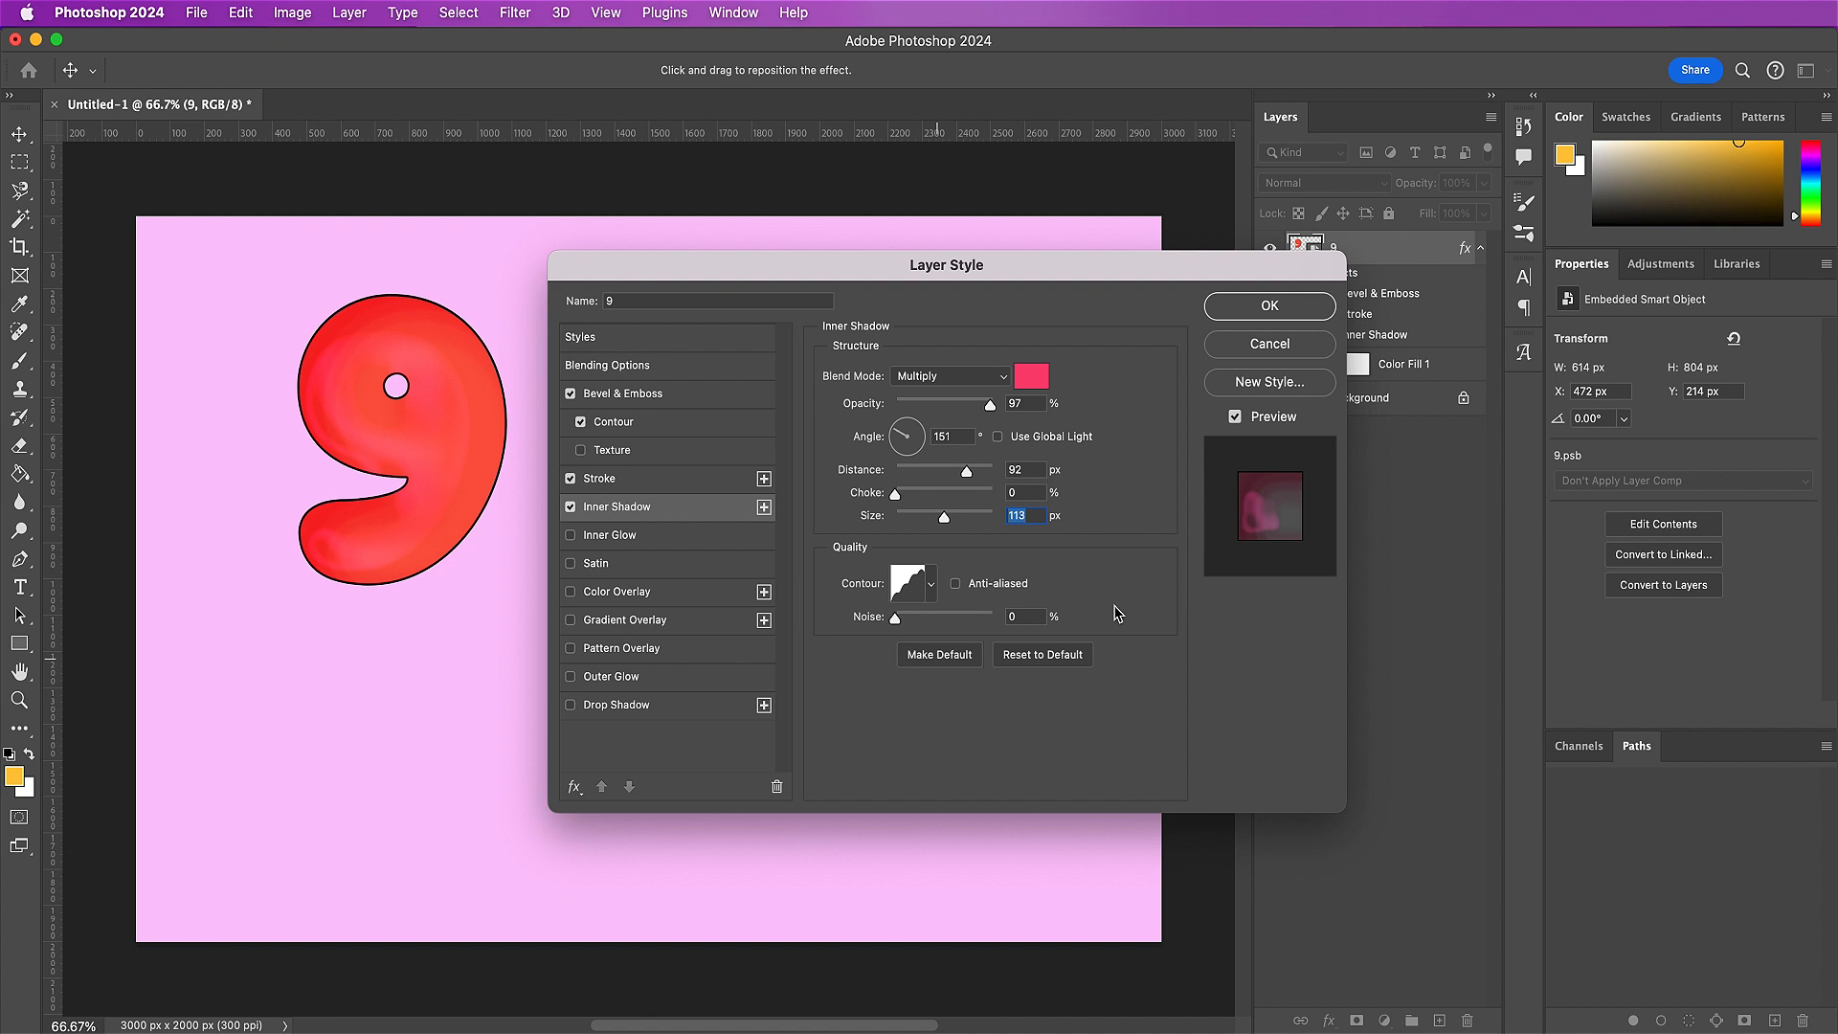
# - Add a second inner shadow, keep its pink color fa4274, and set its angle to -58°
pyautogui.click(763, 506)
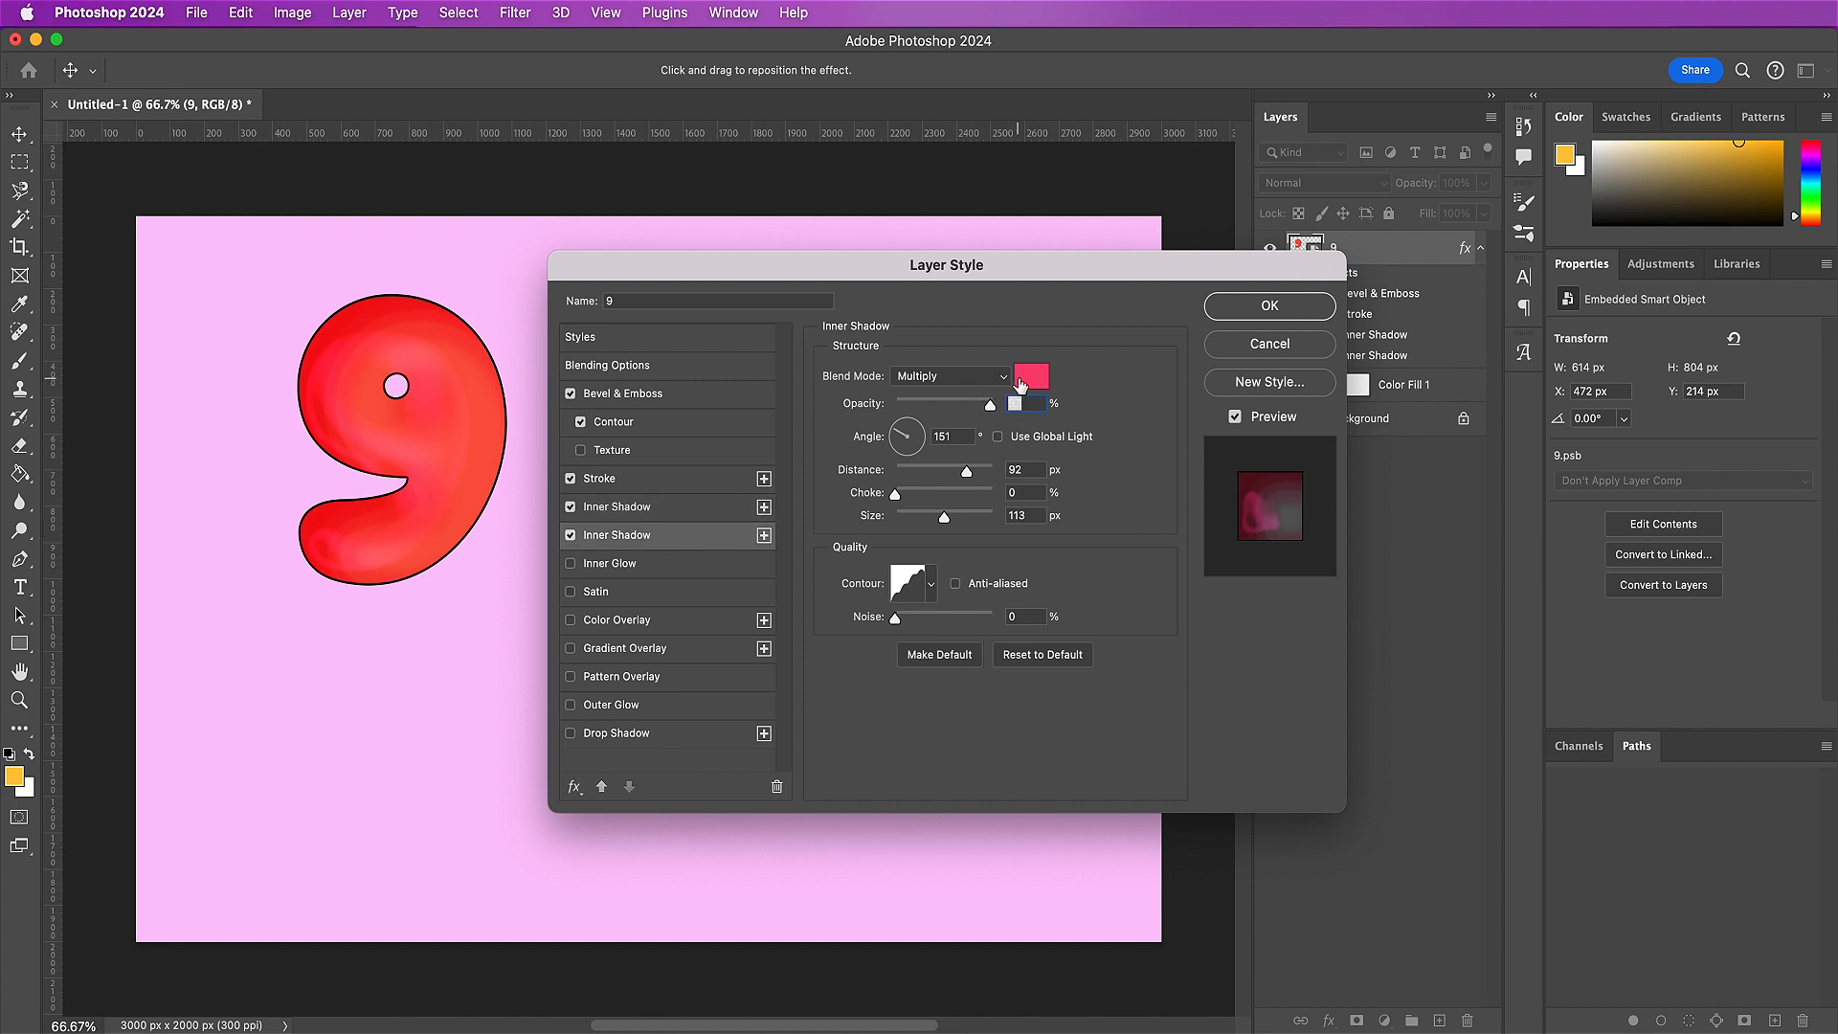
pyautogui.click(1031, 376)
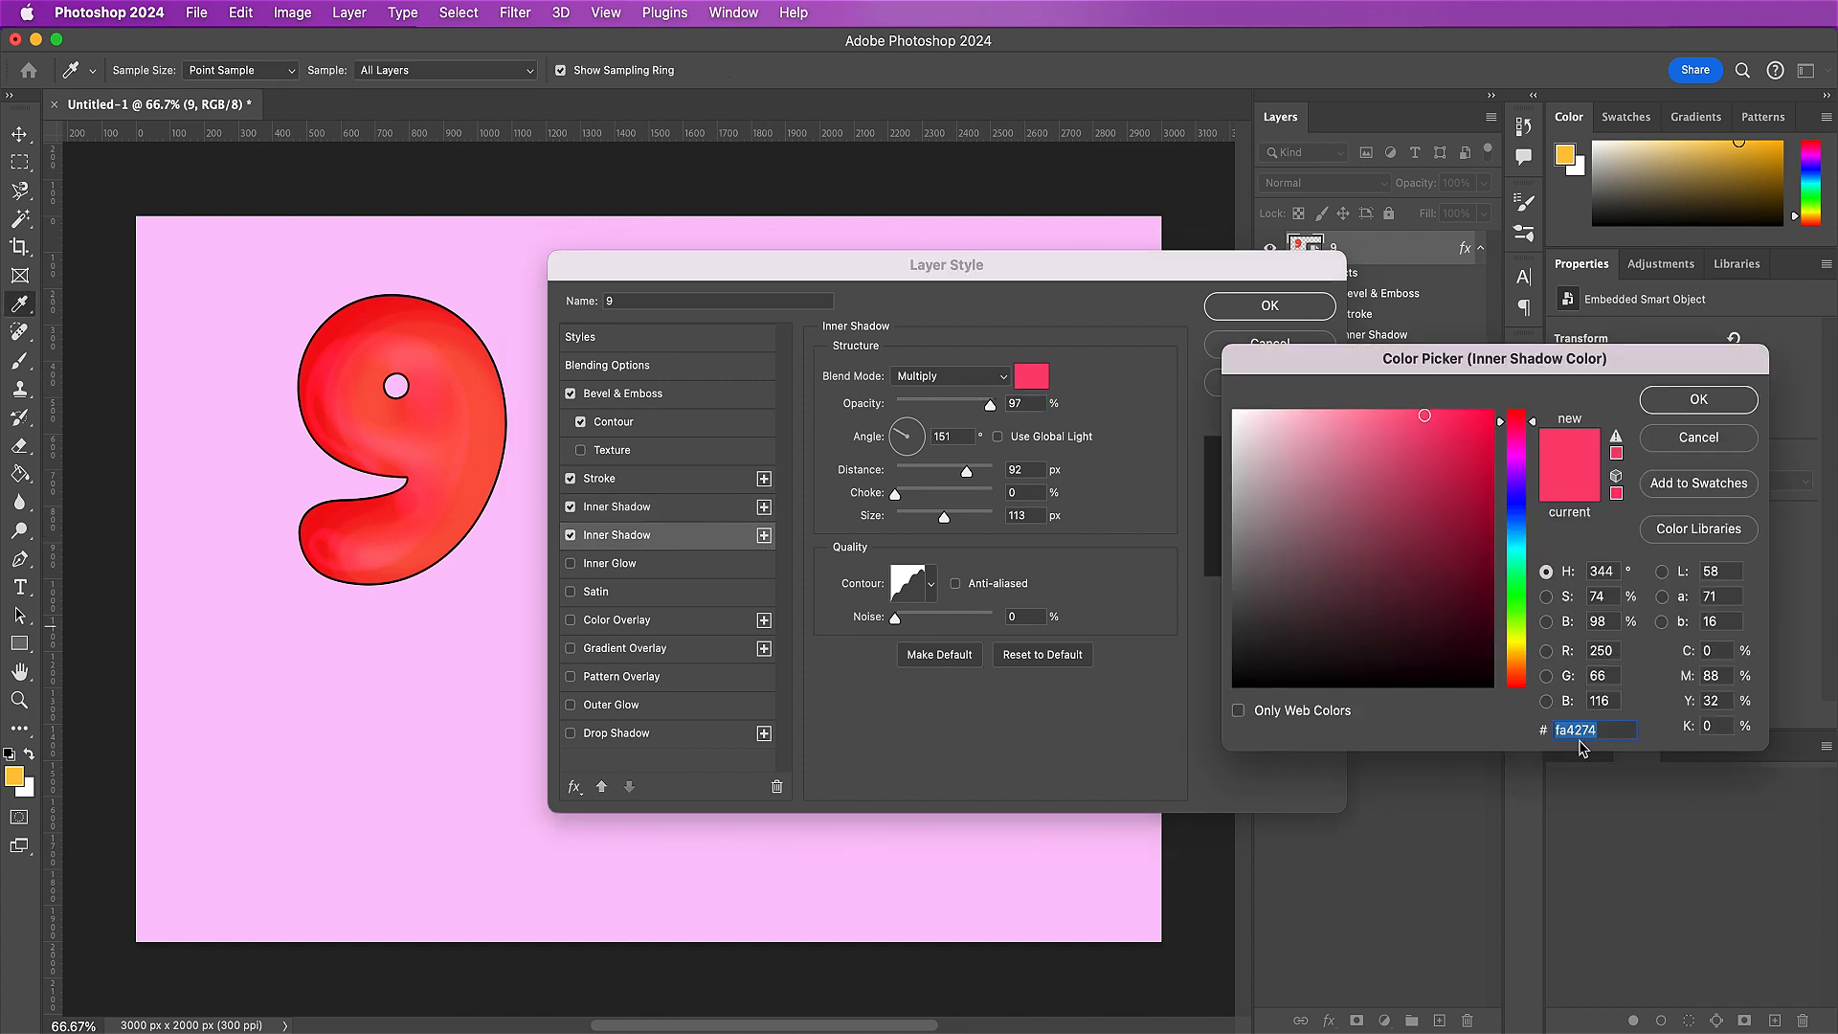
pyautogui.press('Return')
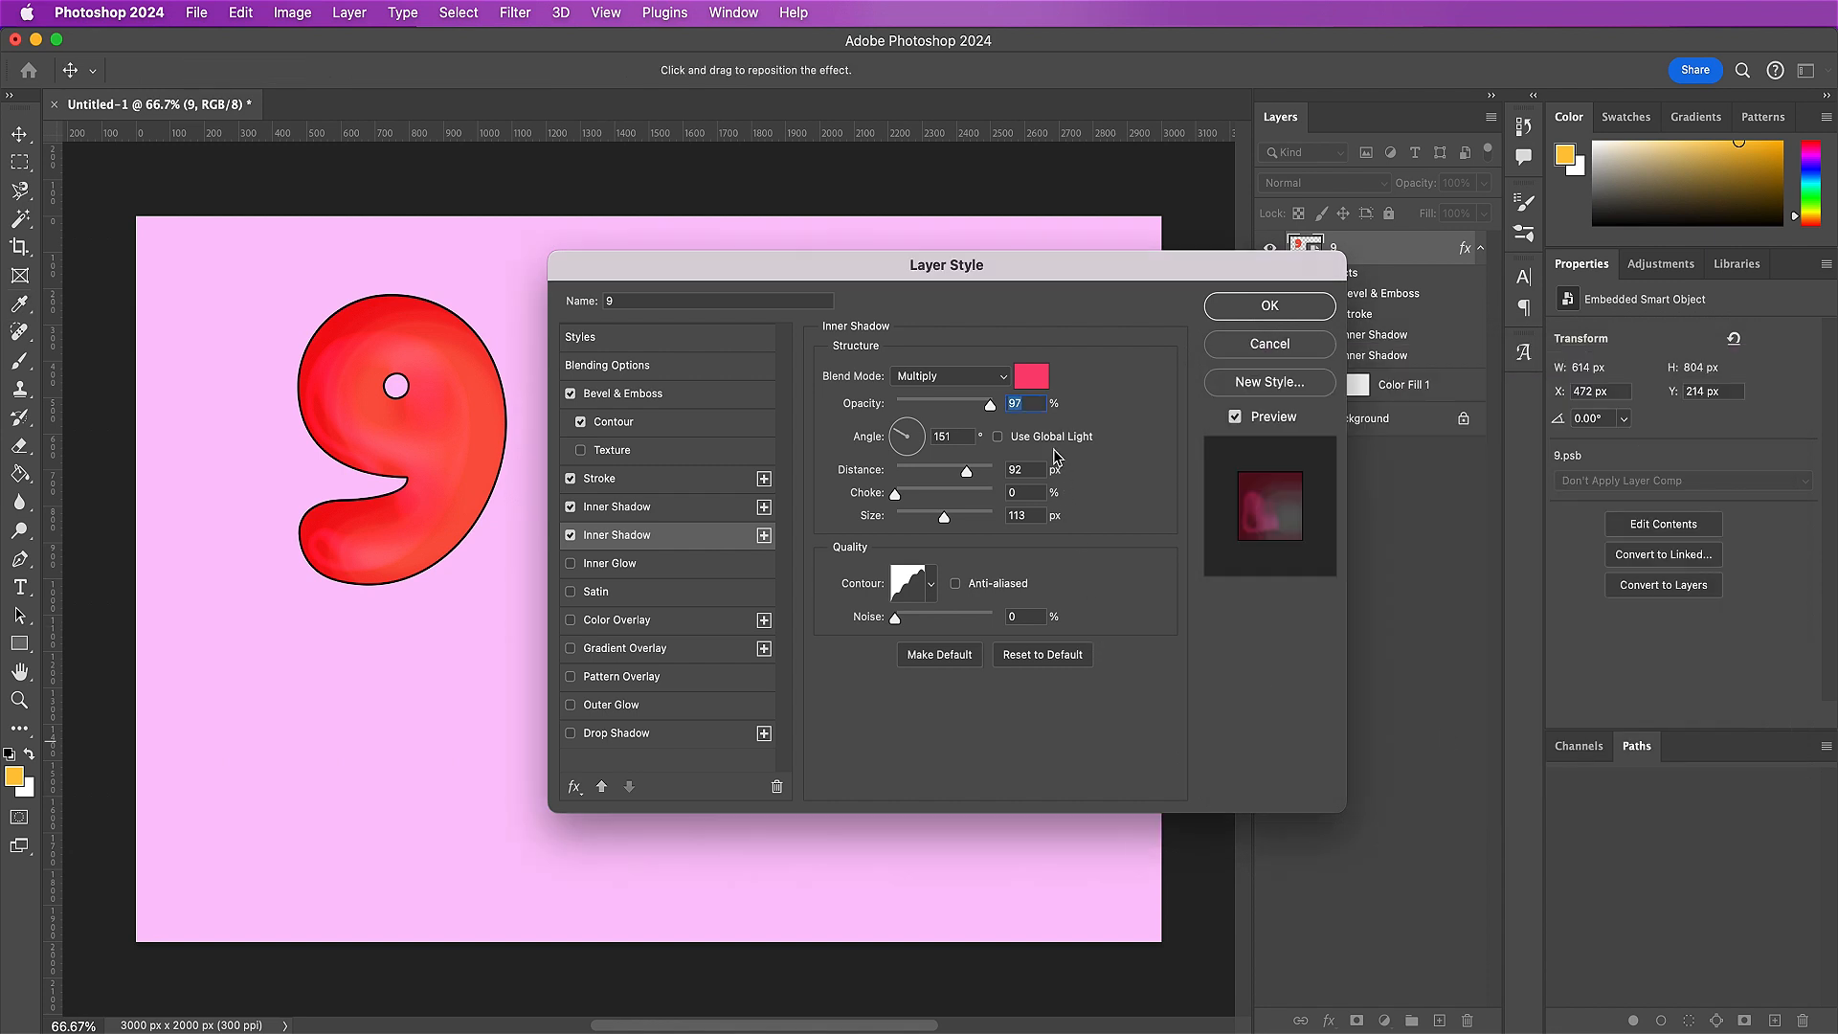
pyautogui.click(955, 437)
pyautogui.write('-58')
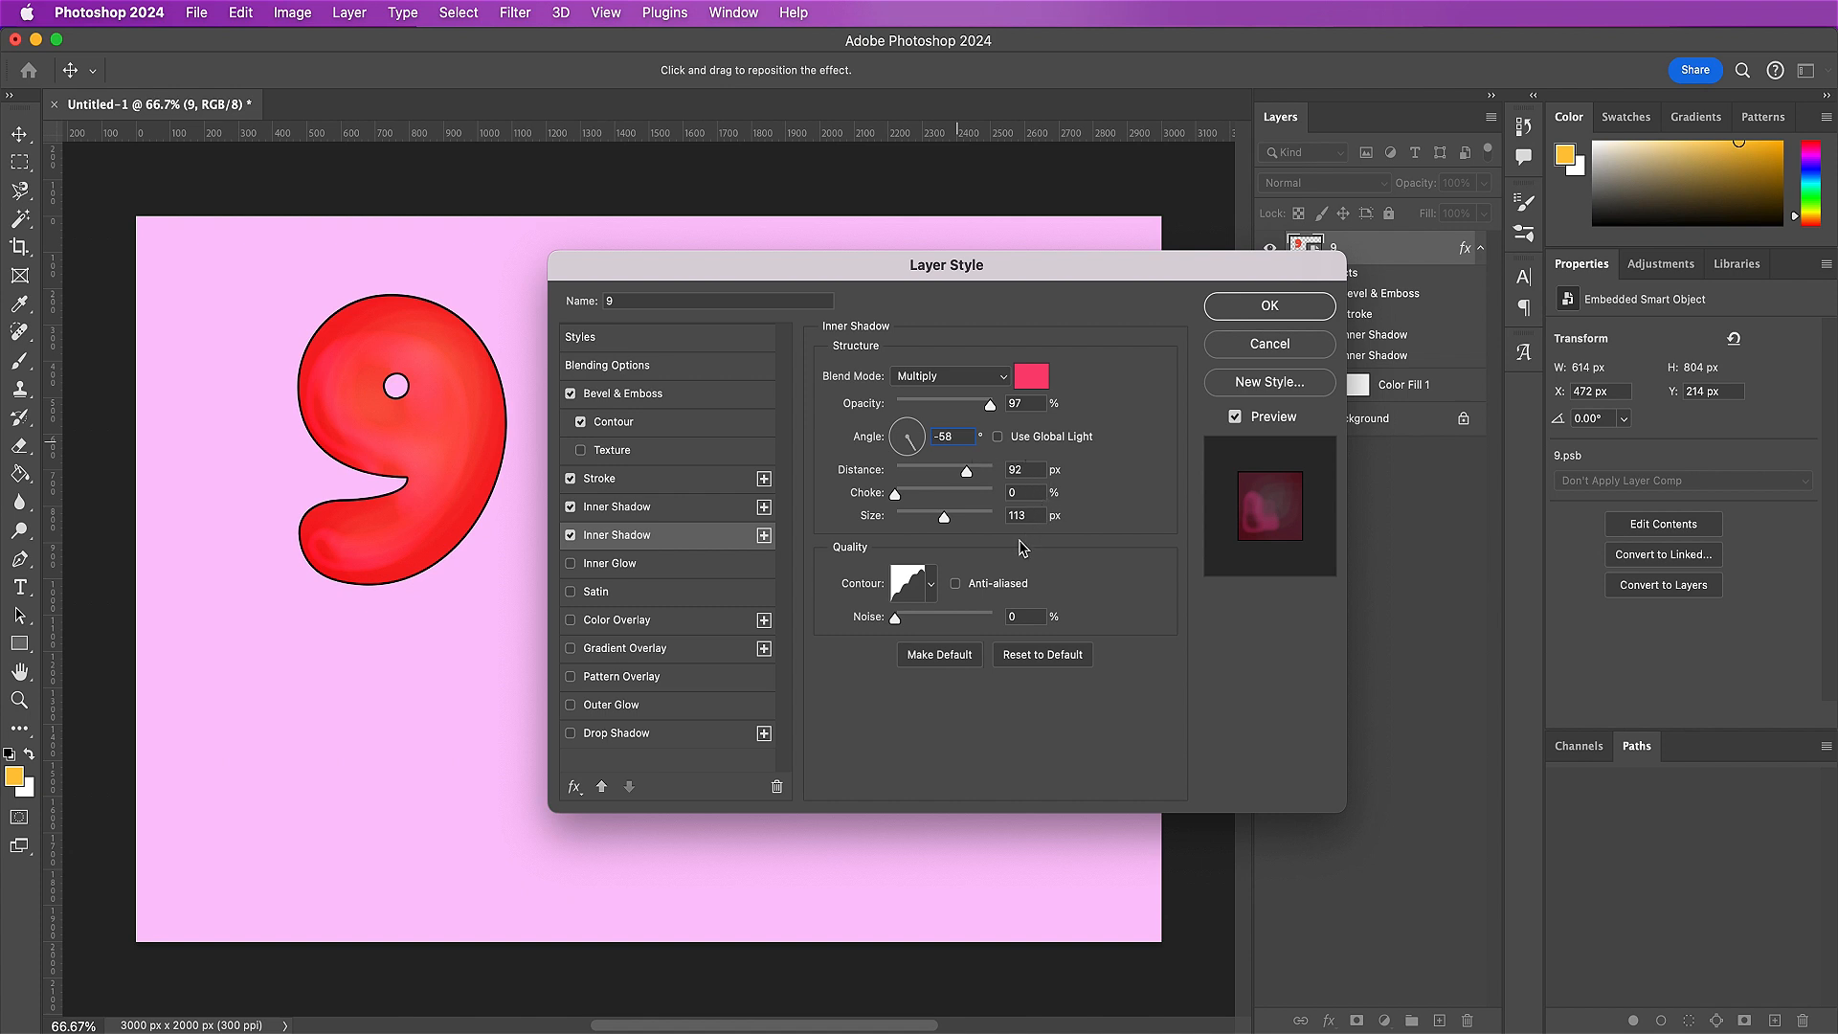
# - Apply the Ring contour preset from the second row to the second inner shadow and set its noise to 24%
pyautogui.click(932, 581)
pyautogui.click(843, 669)
pyautogui.click(1105, 522)
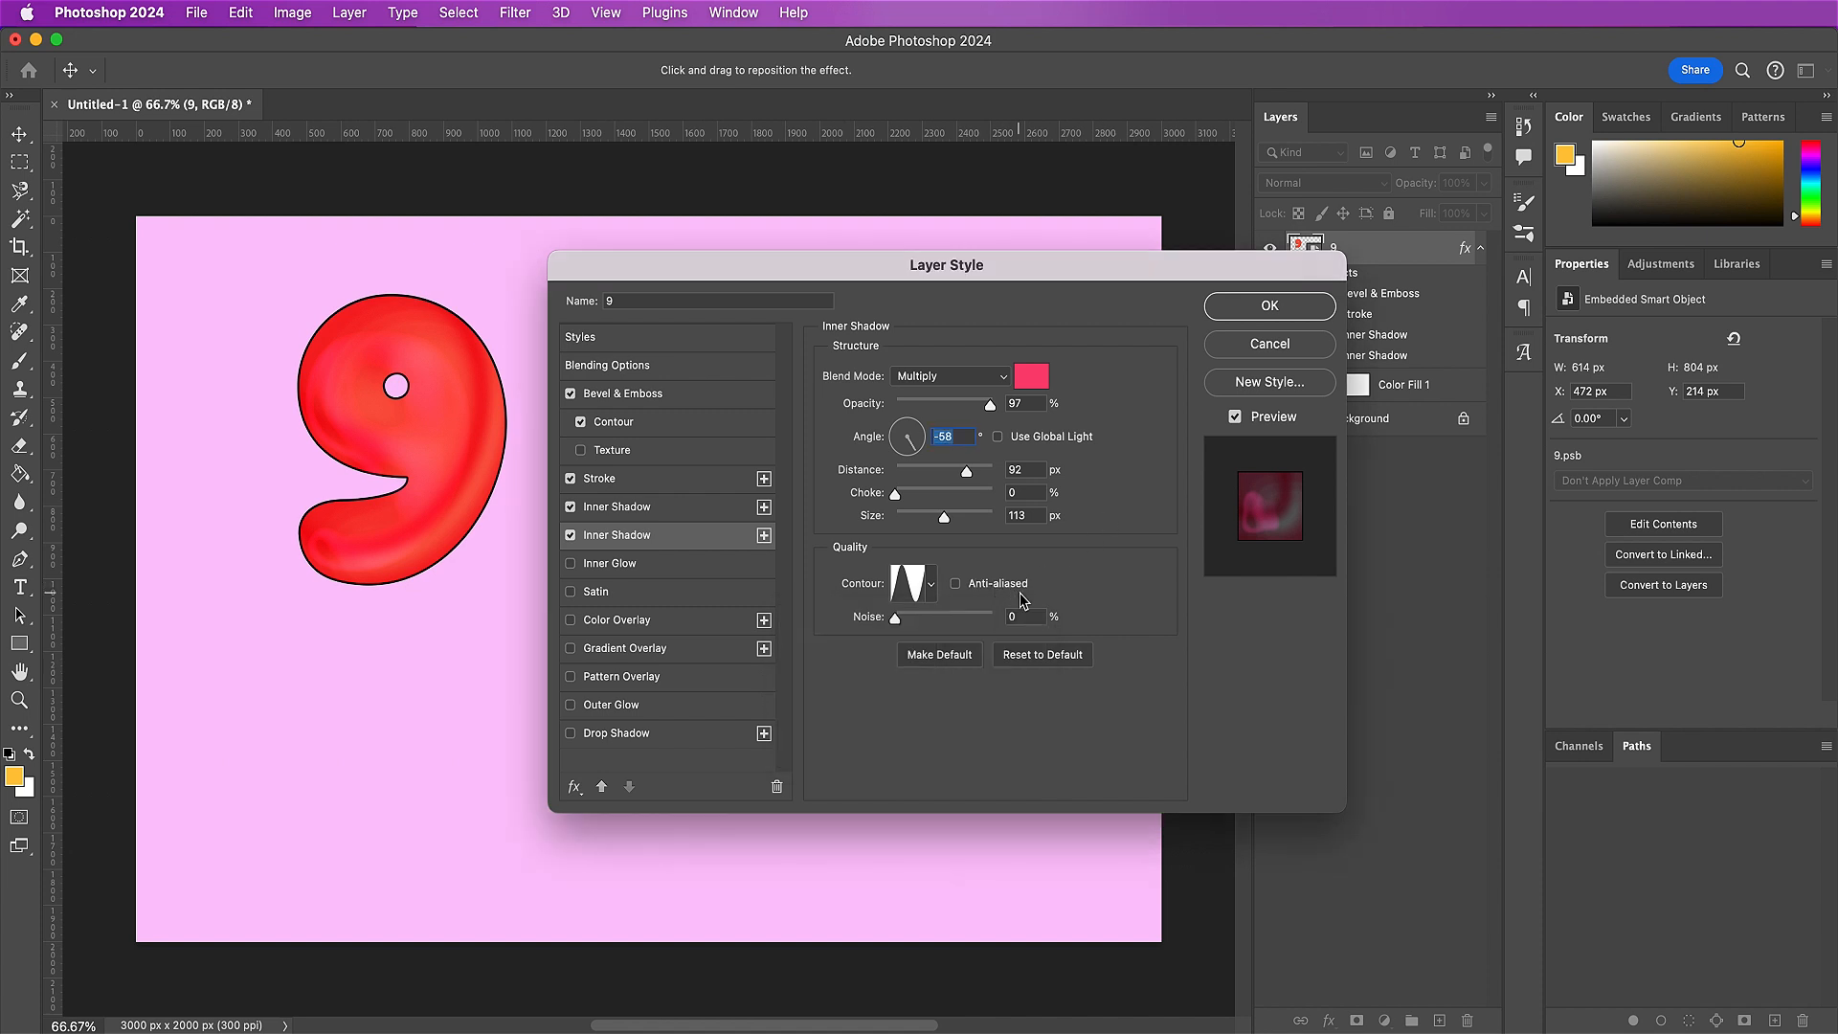
pyautogui.click(1029, 617)
pyautogui.write('24')
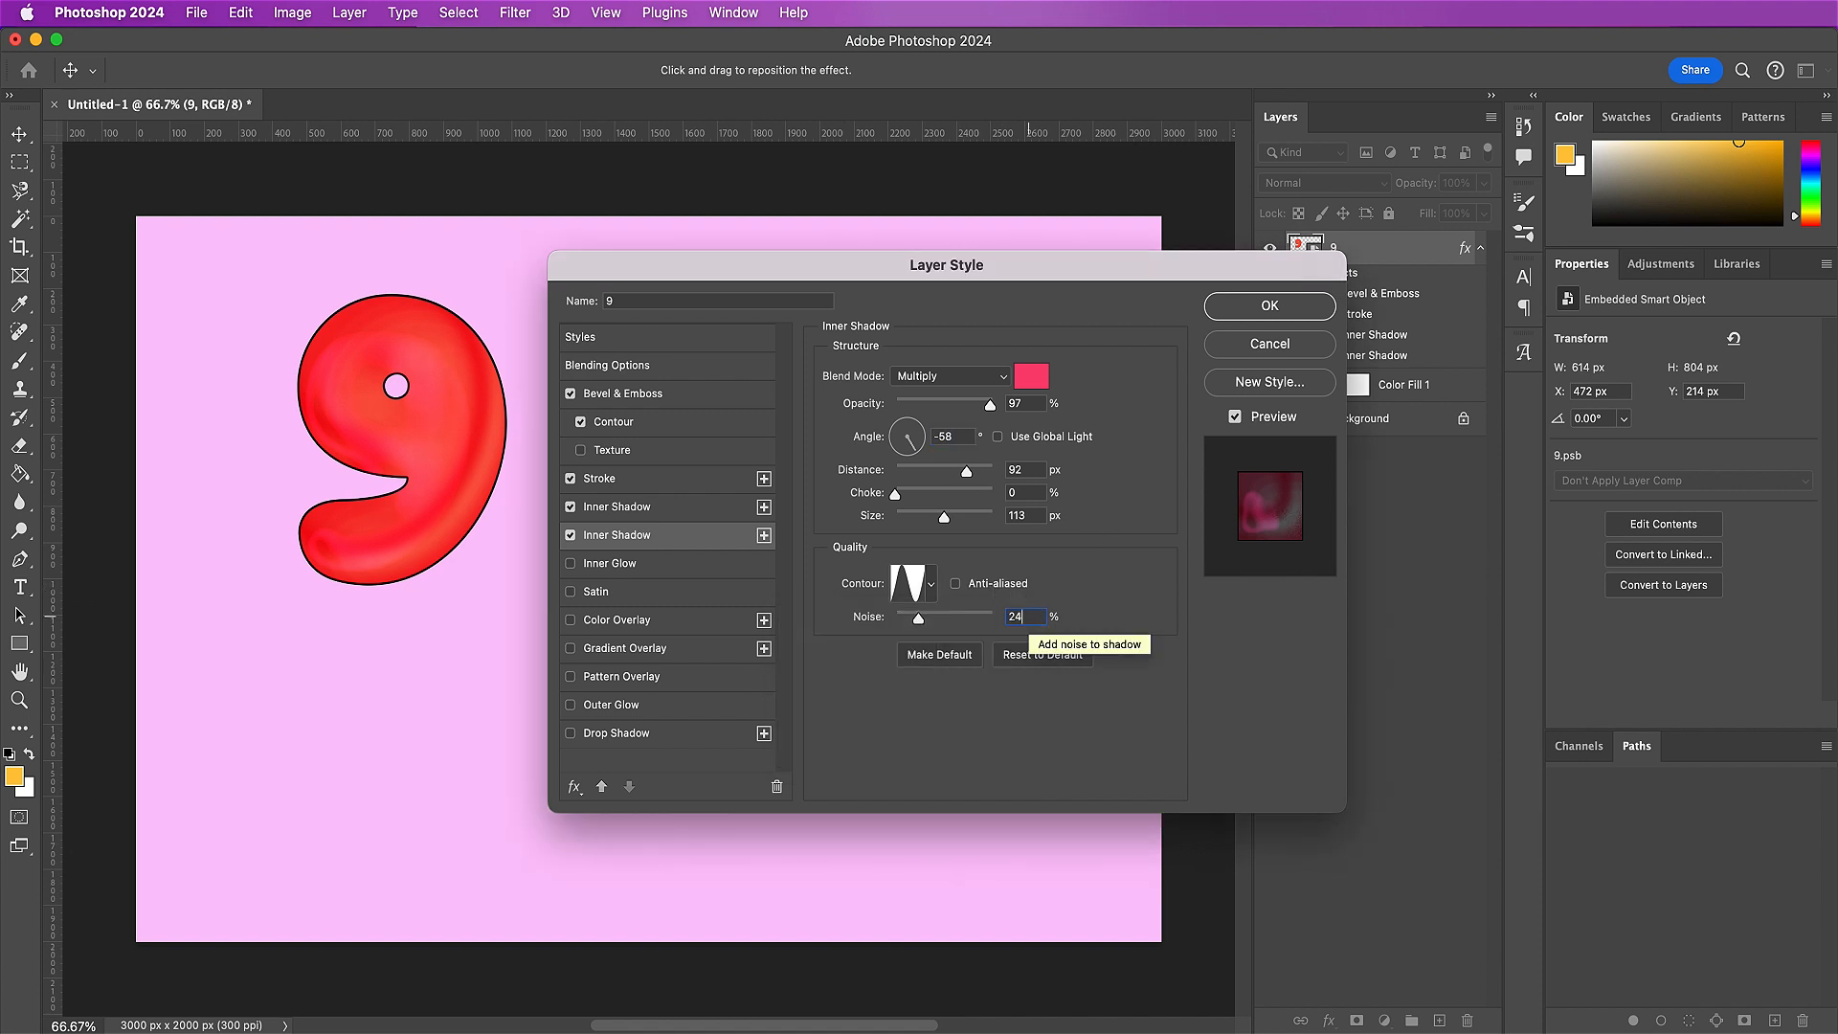
# - Add an inner glow to the 9 with Normal blend mode, 100% opacity and color e6f4ff
pyautogui.click(699, 565)
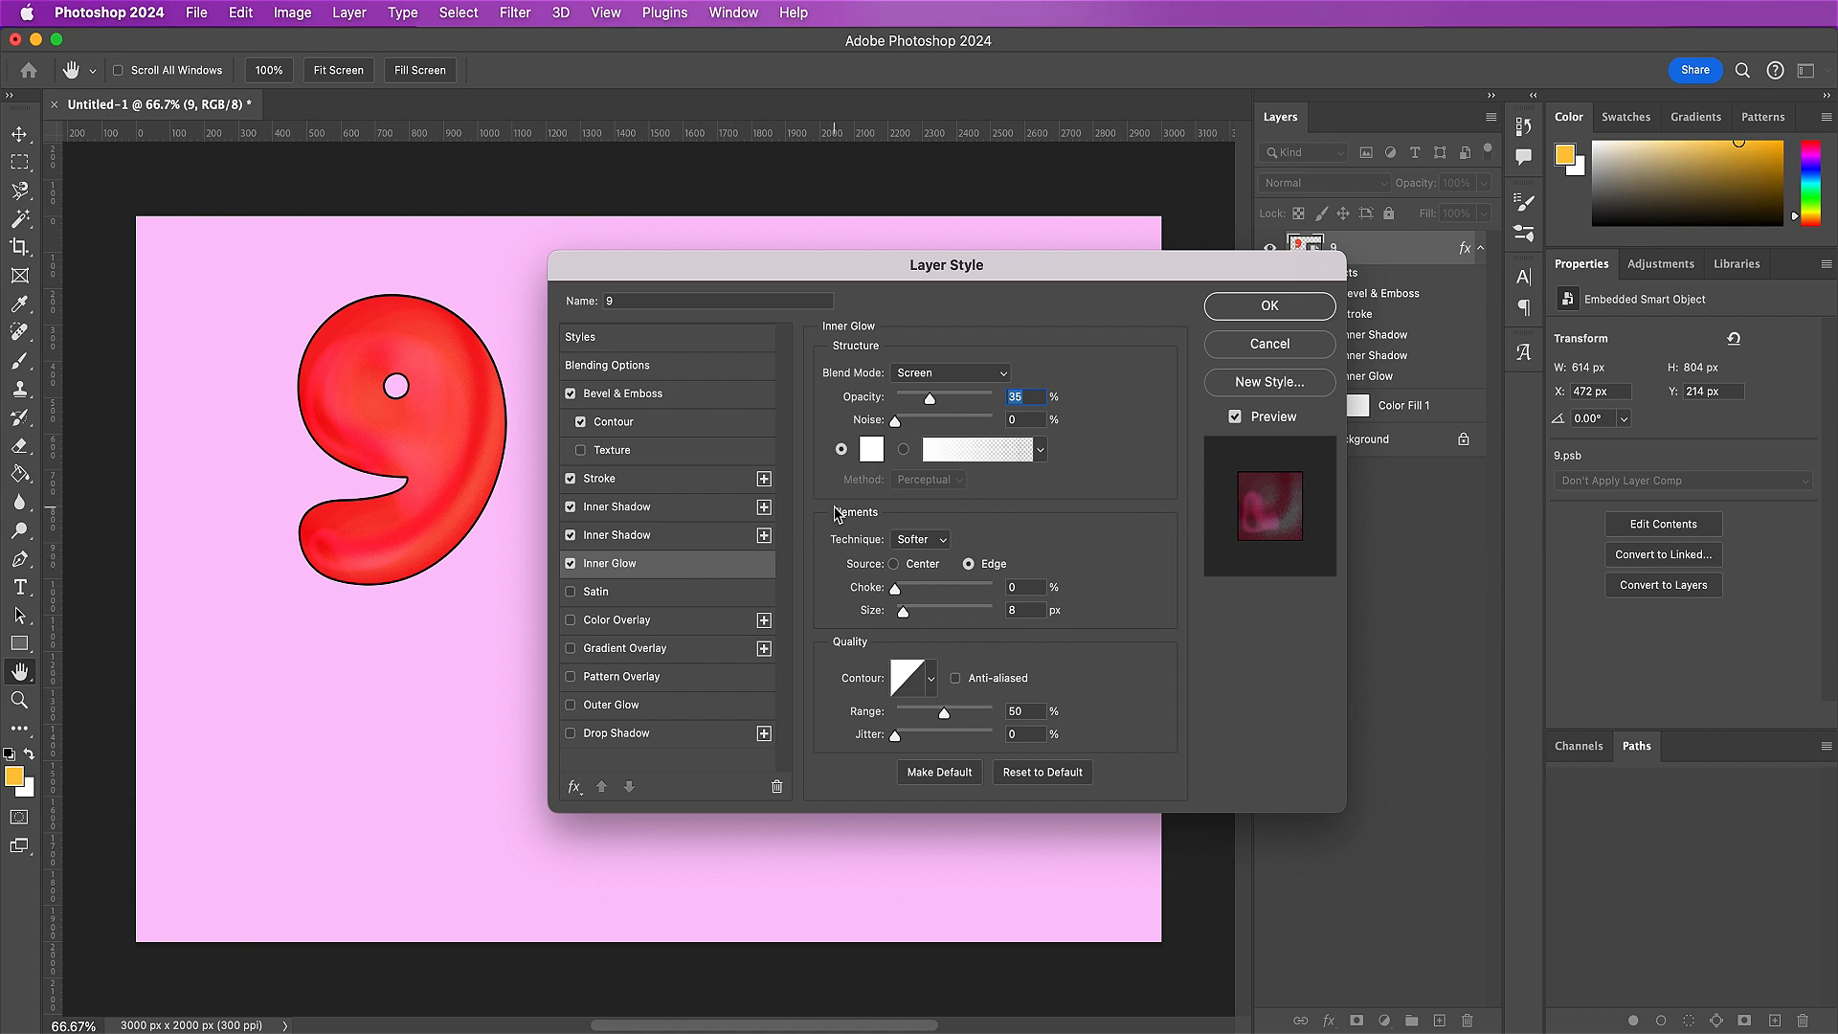
pyautogui.click(936, 380)
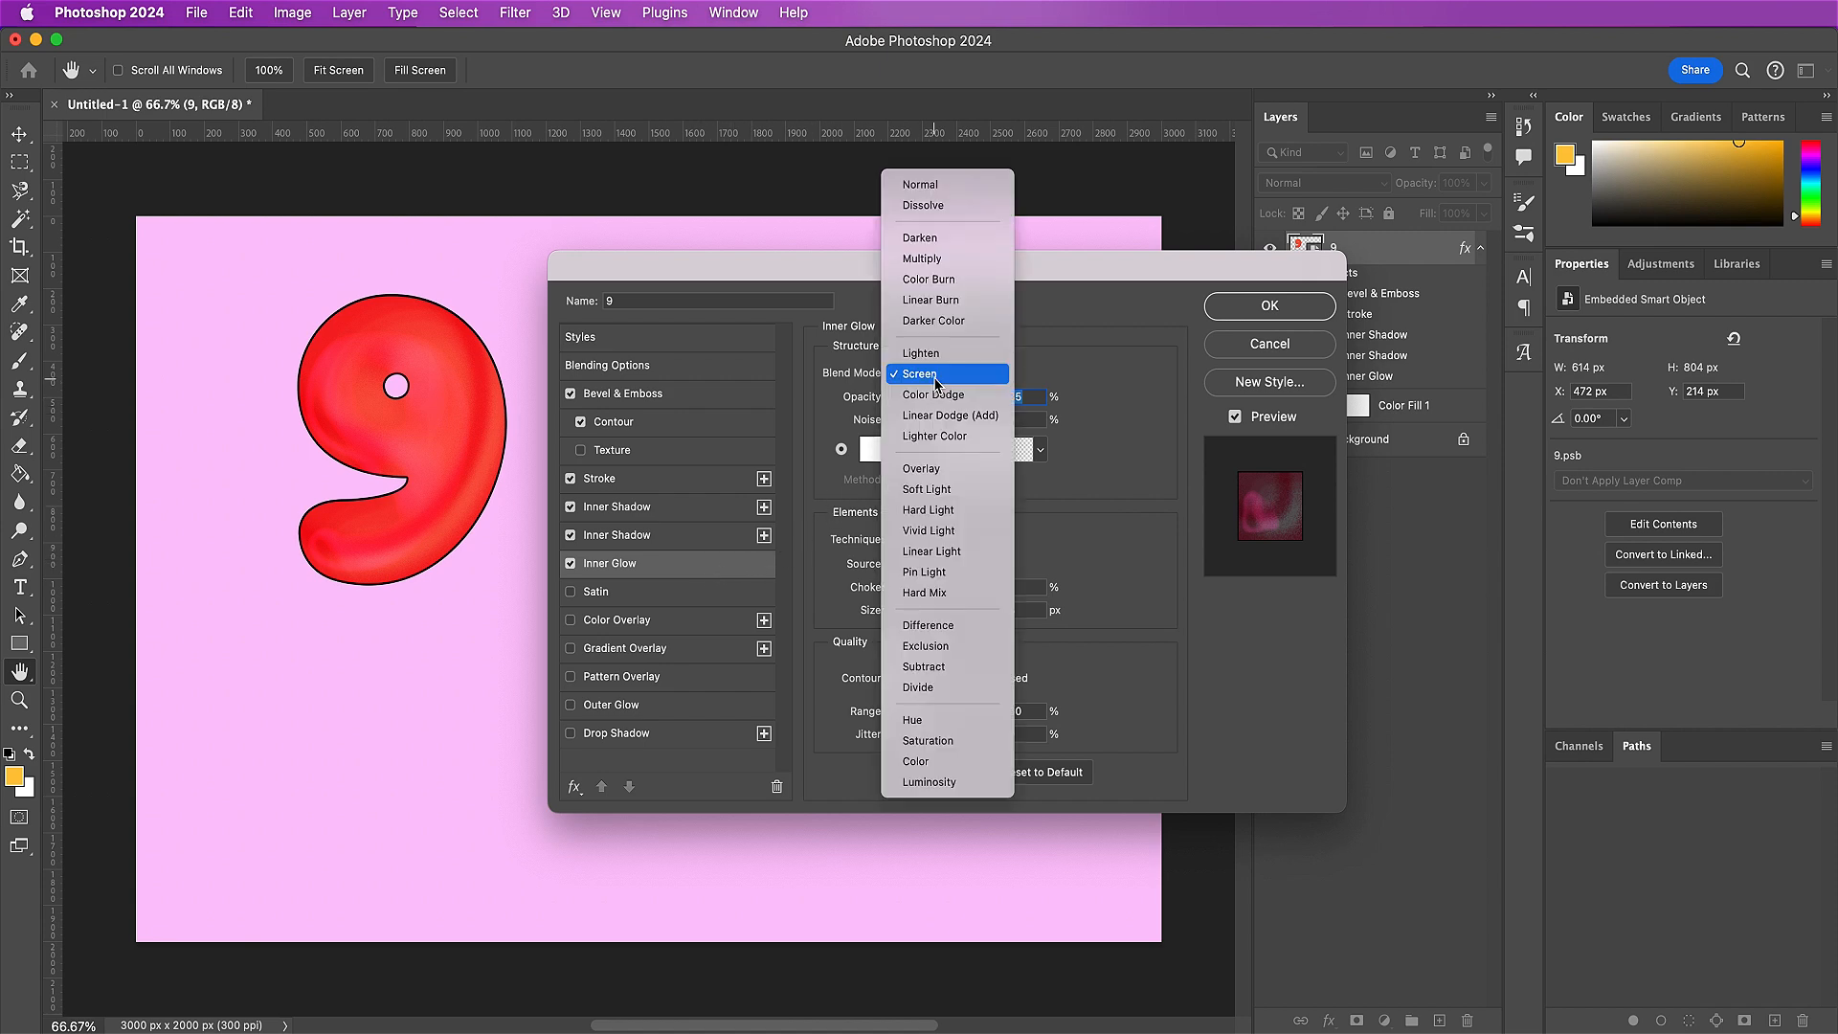
pyautogui.click(922, 186)
pyautogui.moveTo(934, 405); pyautogui.dragTo(1031, 415)
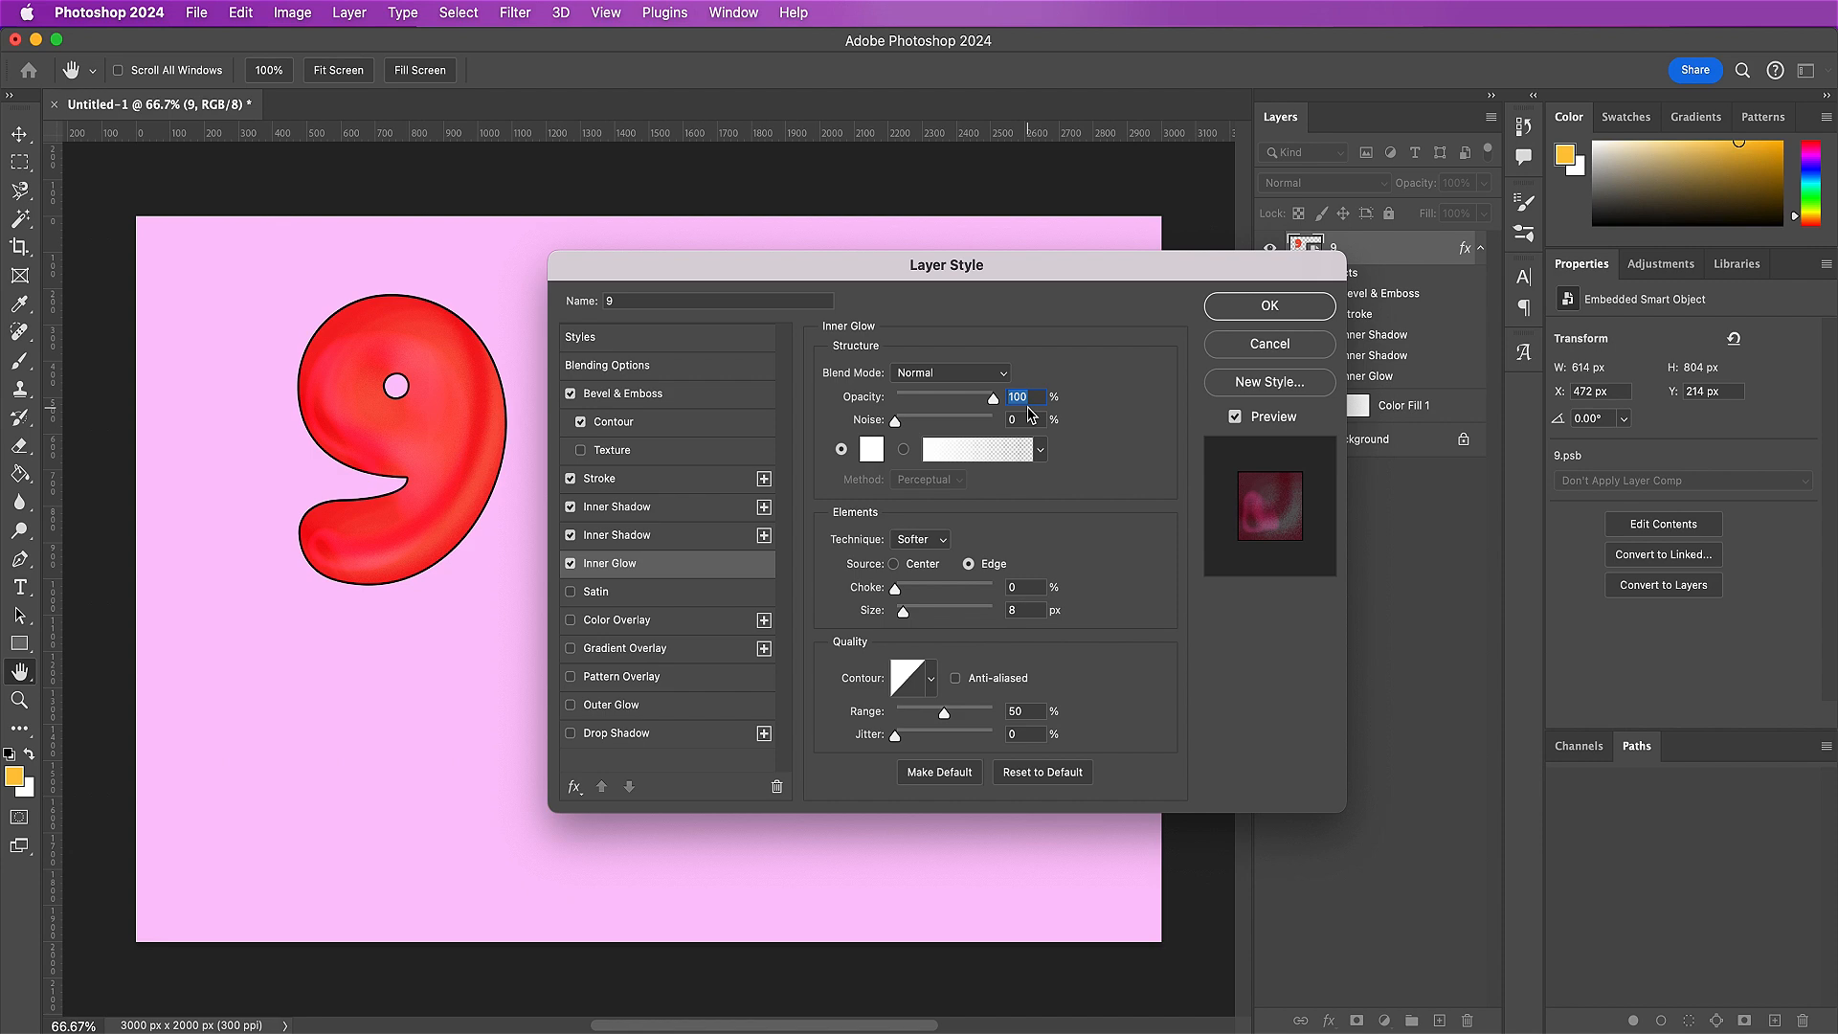
pyautogui.click(871, 450)
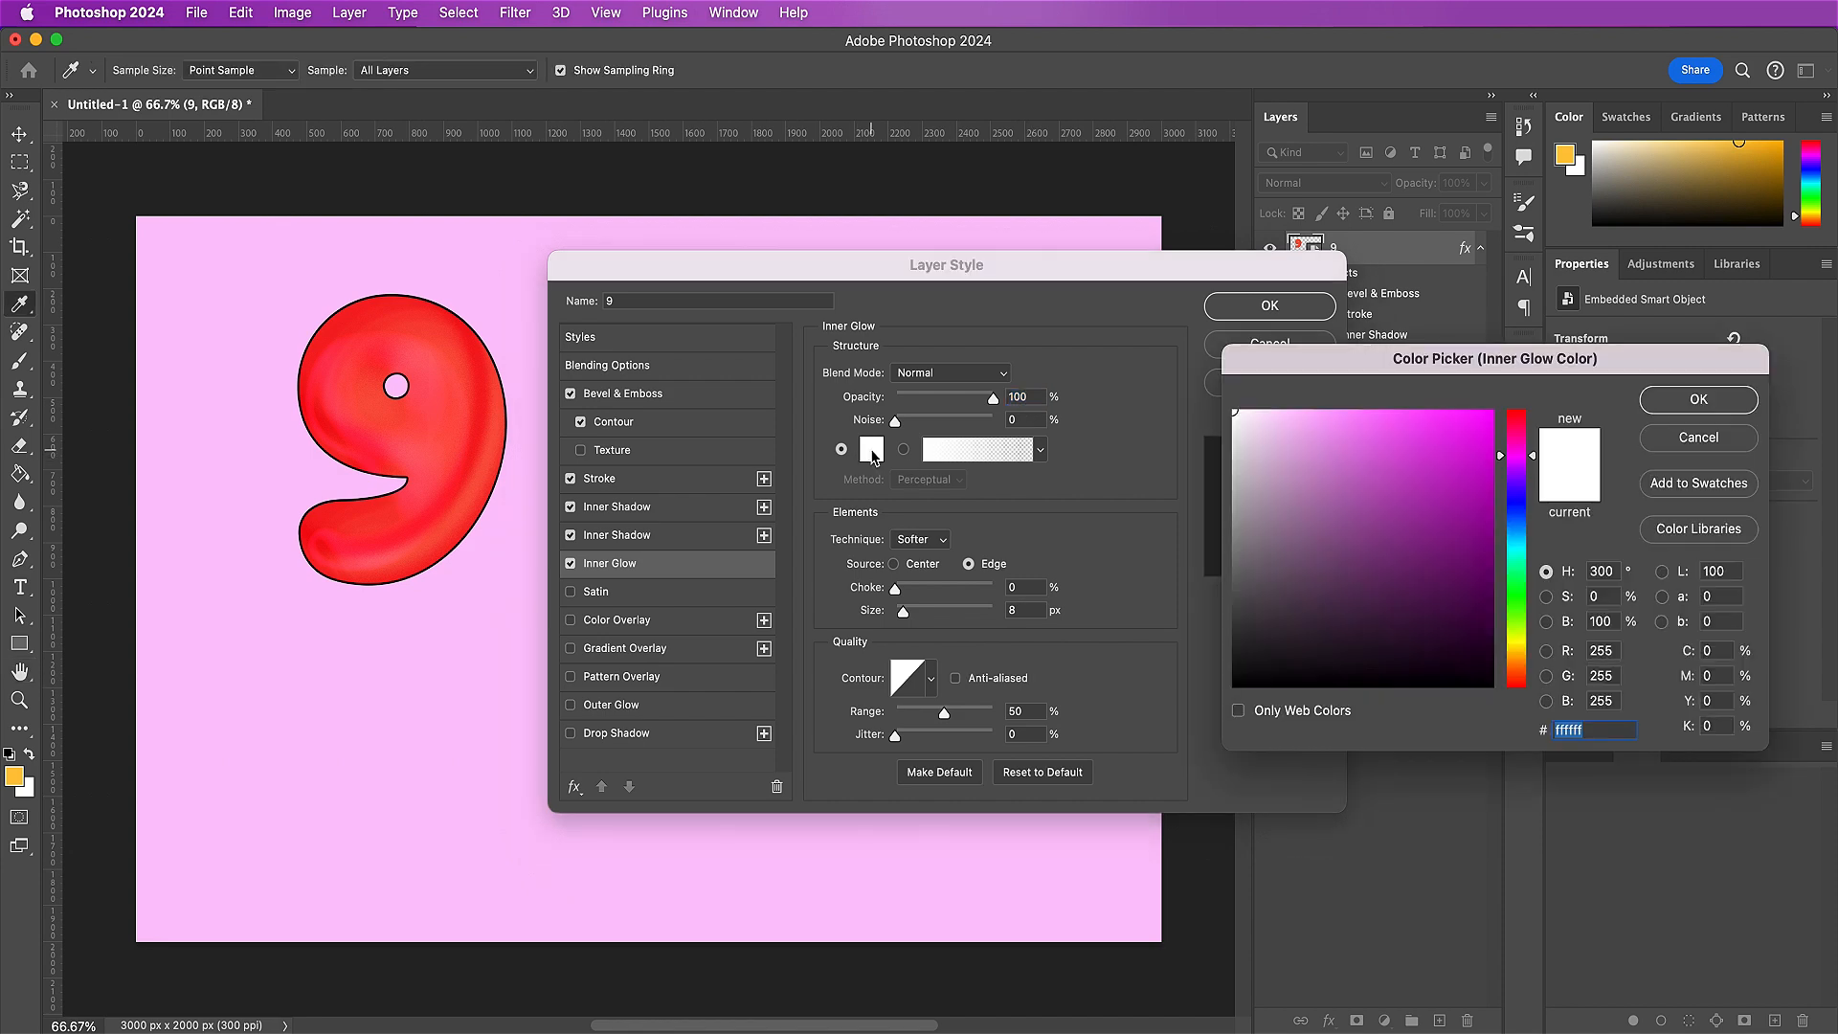
pyautogui.write('e6')
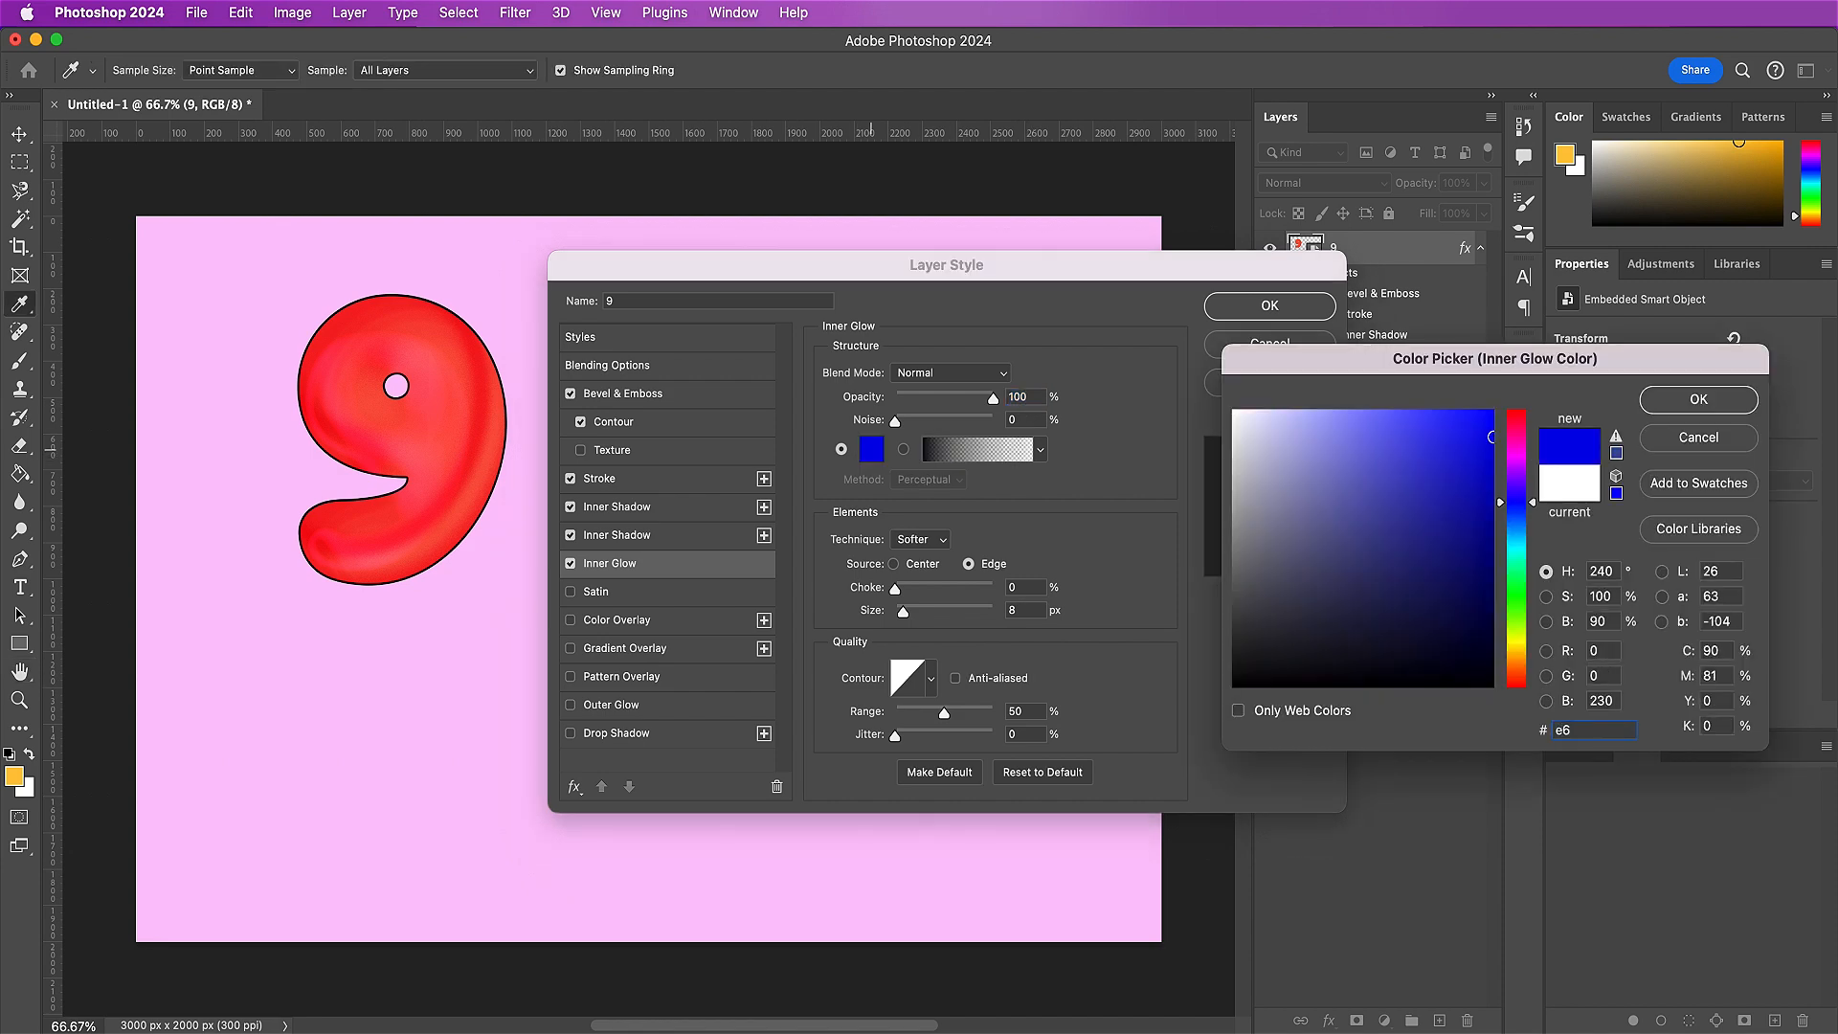
pyautogui.write('f4')
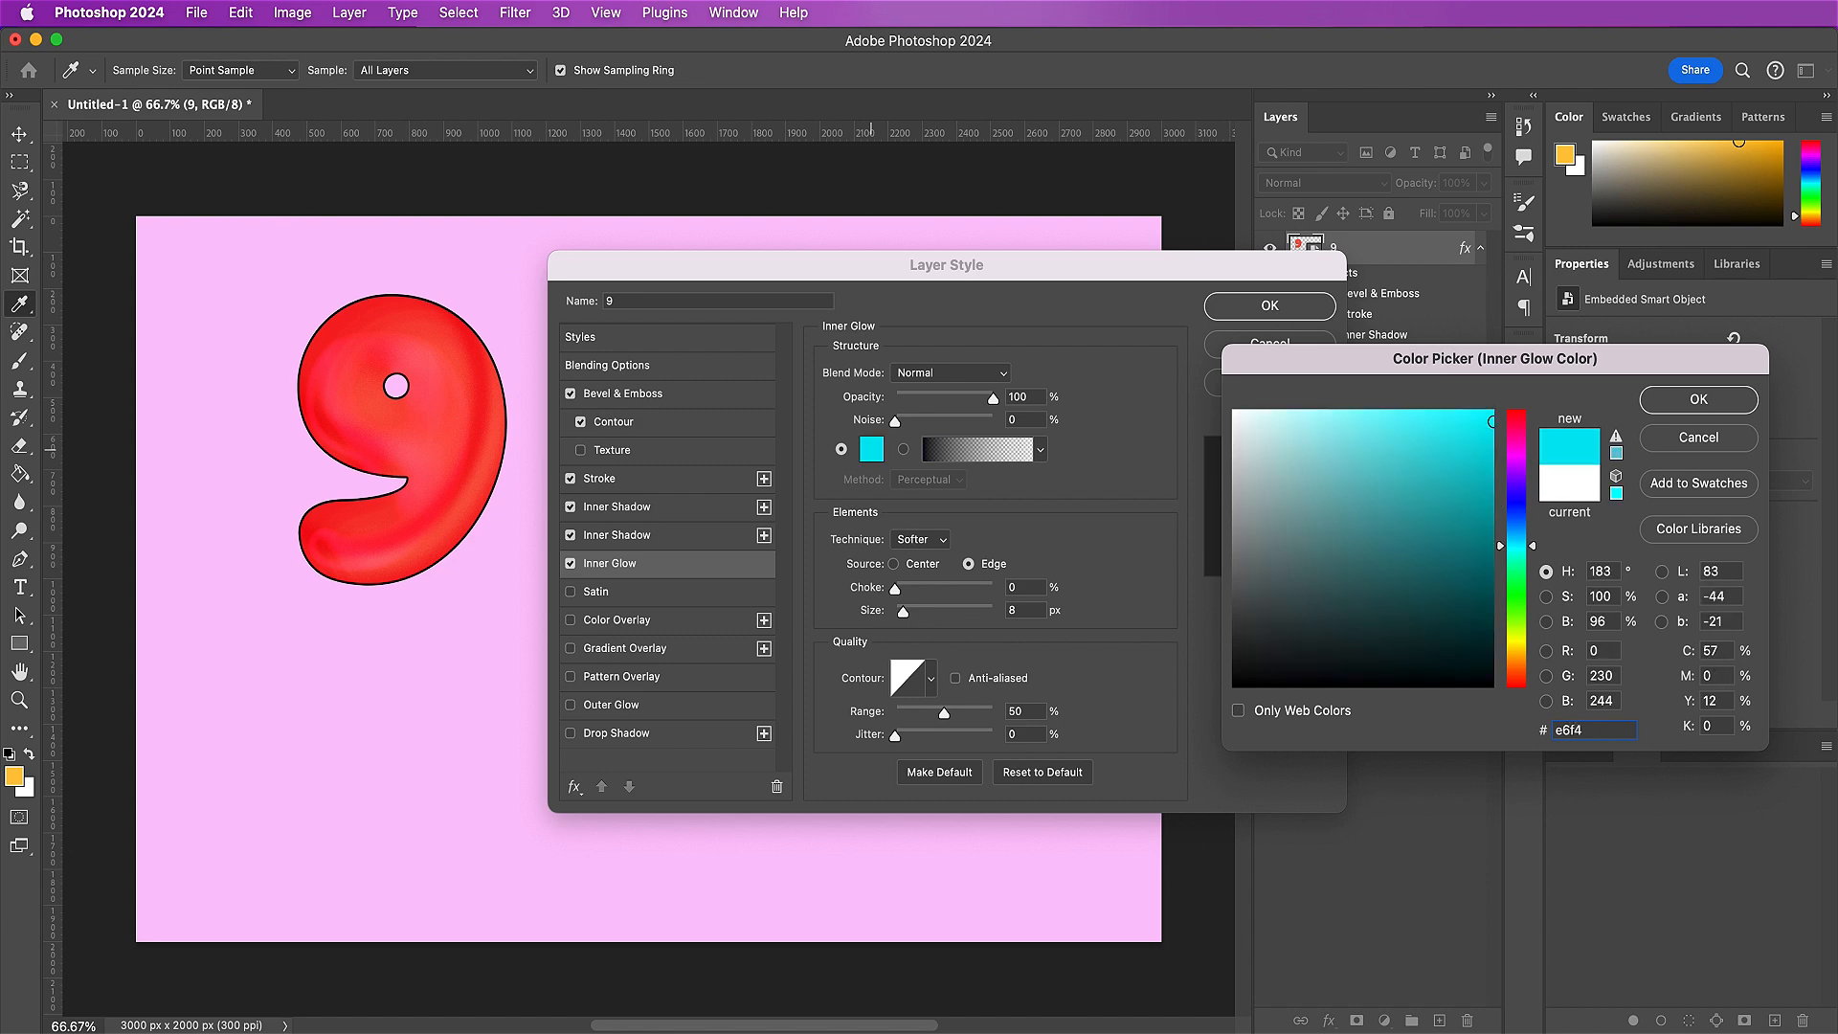
pyautogui.write('ff')
pyautogui.press('Return')
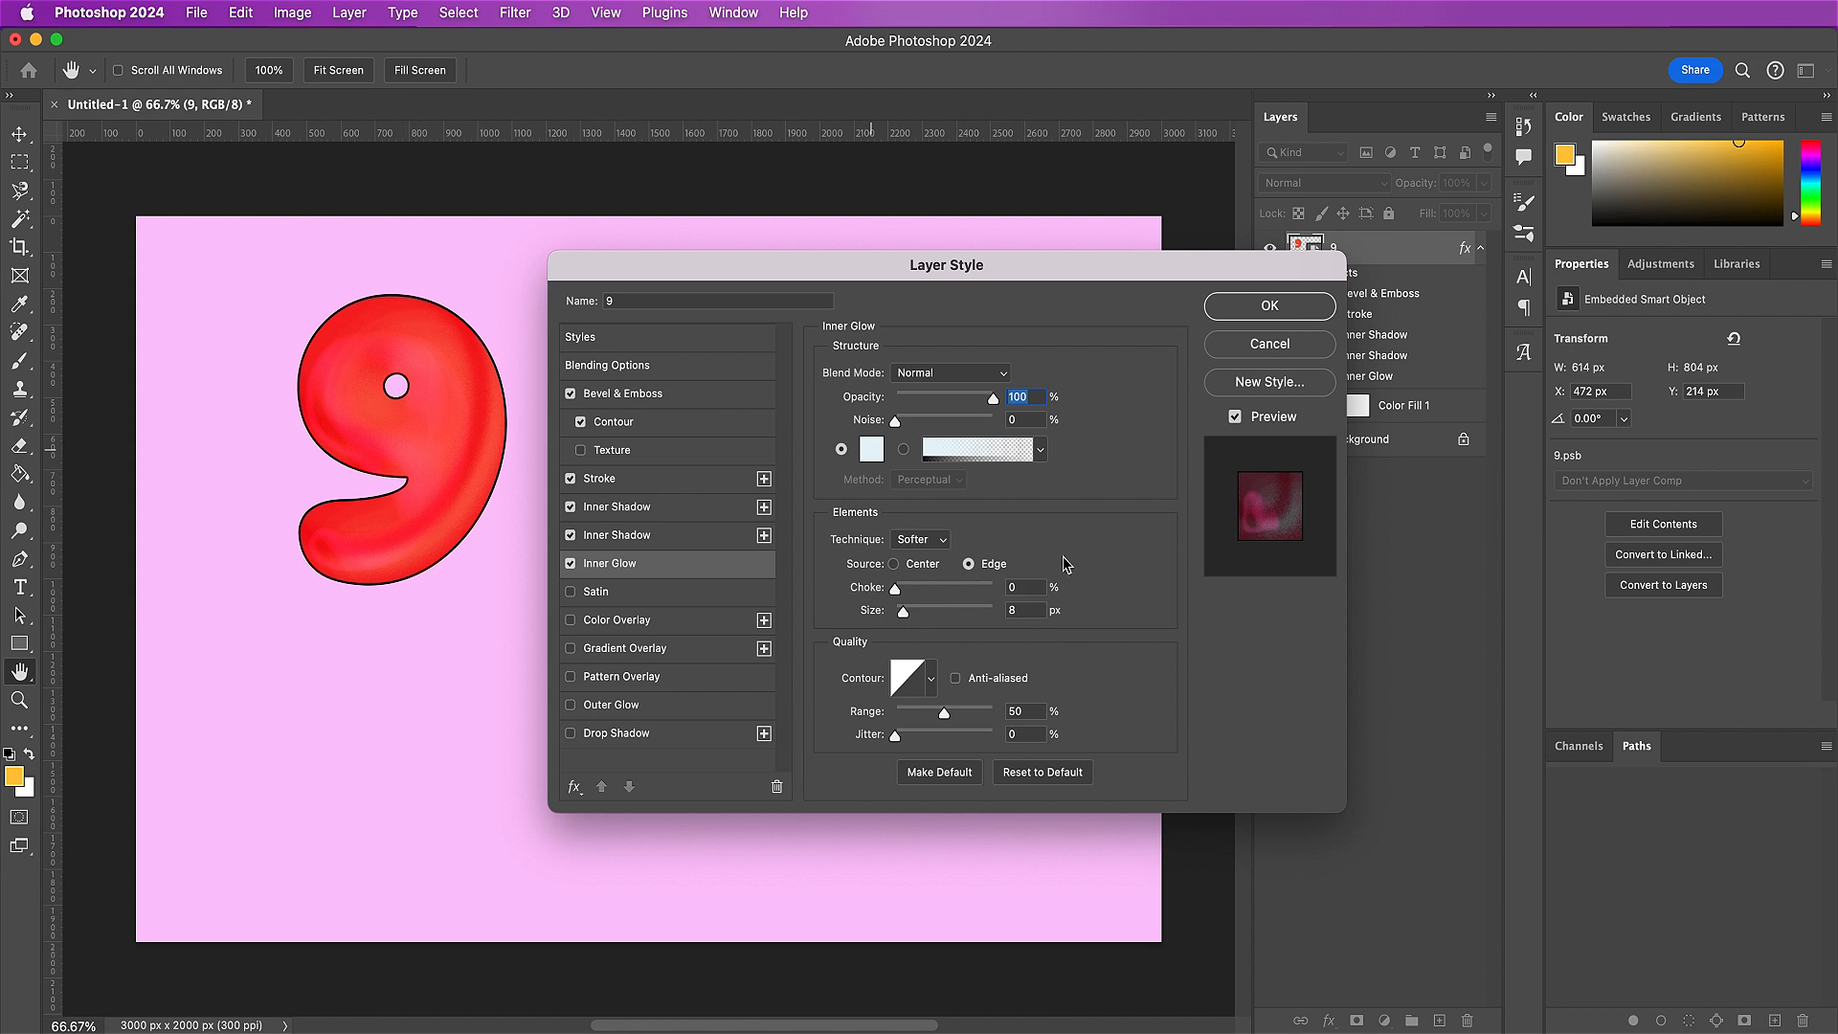
# - Set the inner glow's choke to 48% and size to 66 px
pyautogui.click(1015, 587)
pyautogui.write('48')
pyautogui.click(1020, 610)
pyautogui.write('66')
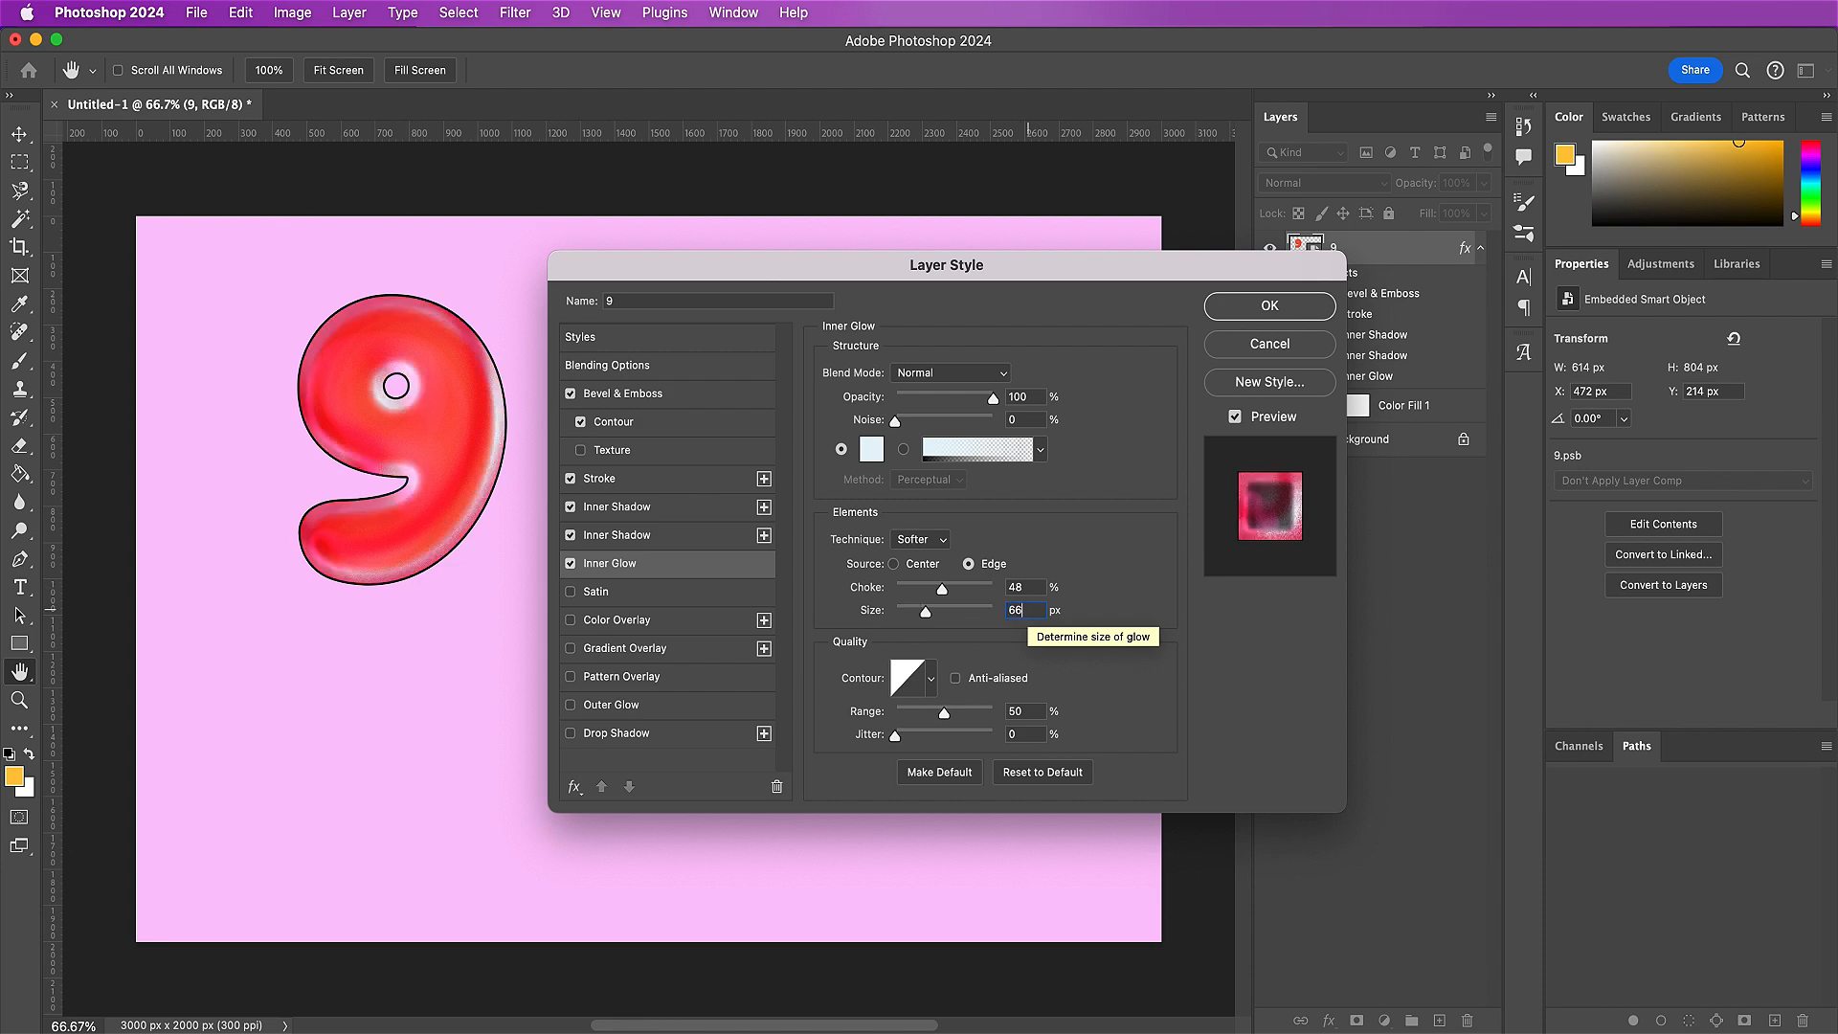
# - Apply the first-row Cone contour preset to the inner glow and set its range to 77%
pyautogui.click(931, 678)
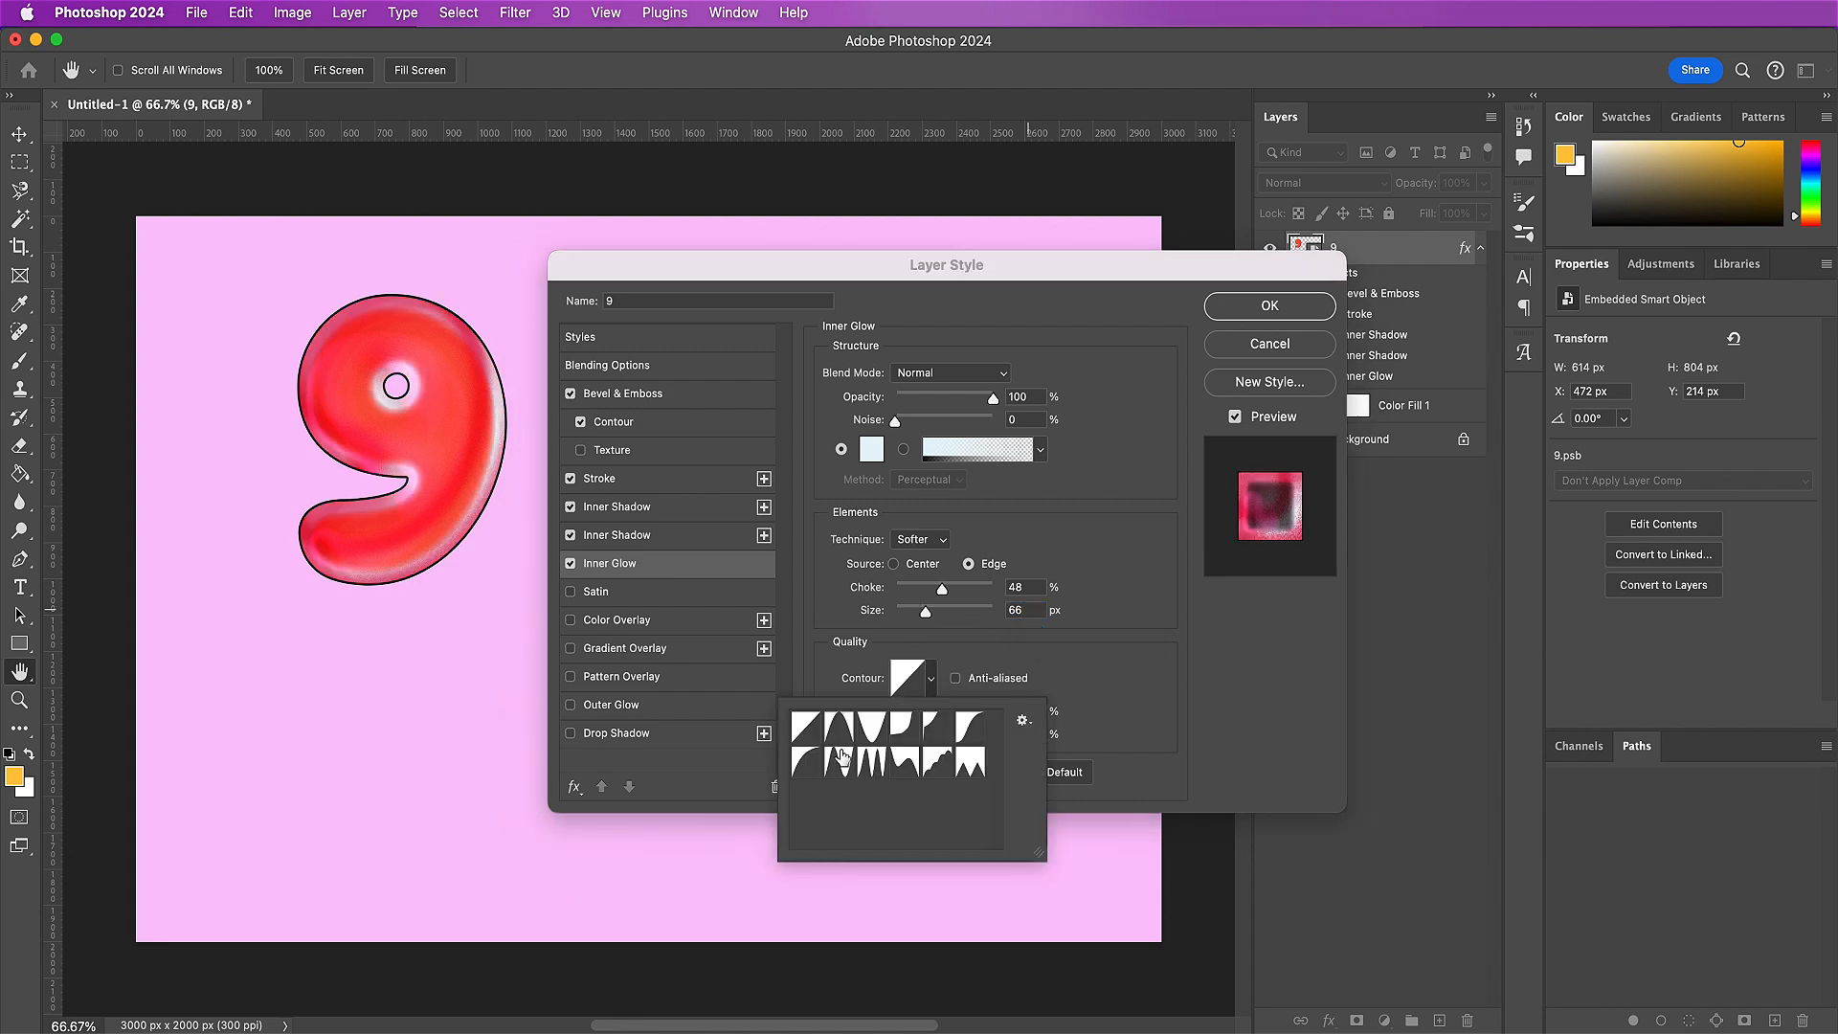
pyautogui.click(840, 729)
pyautogui.click(1139, 659)
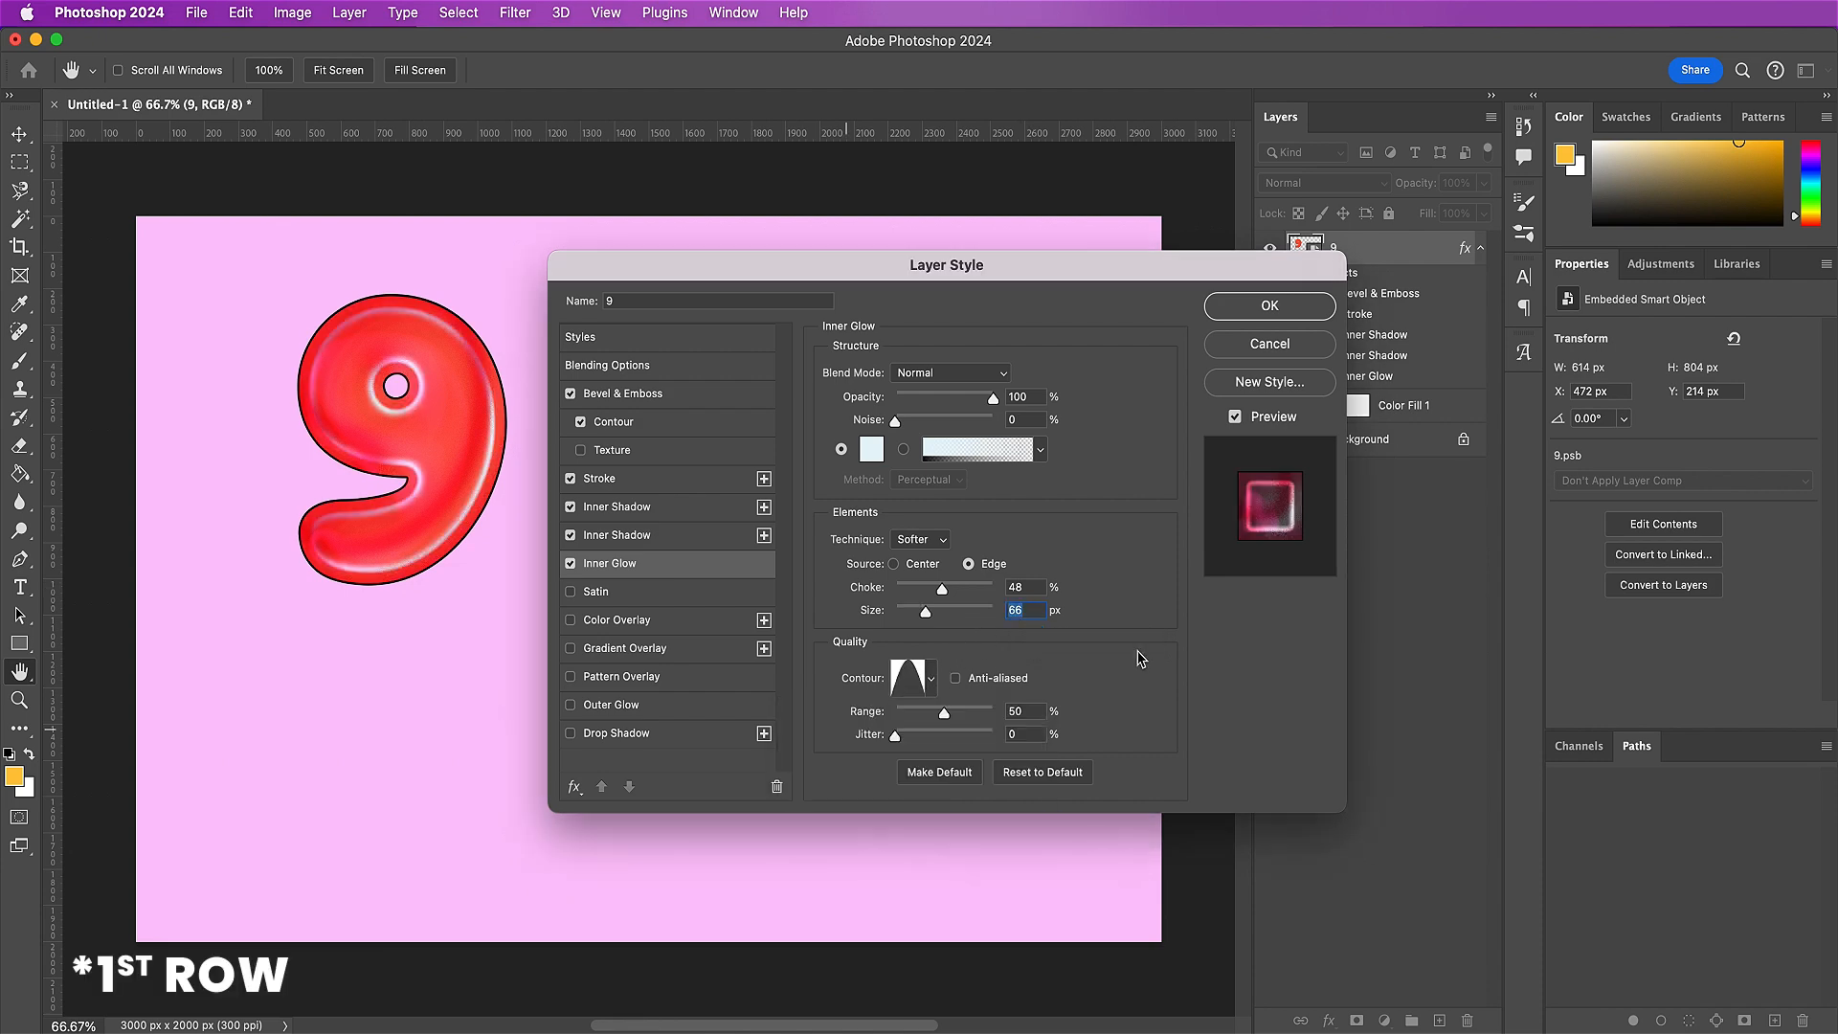
pyautogui.click(1036, 713)
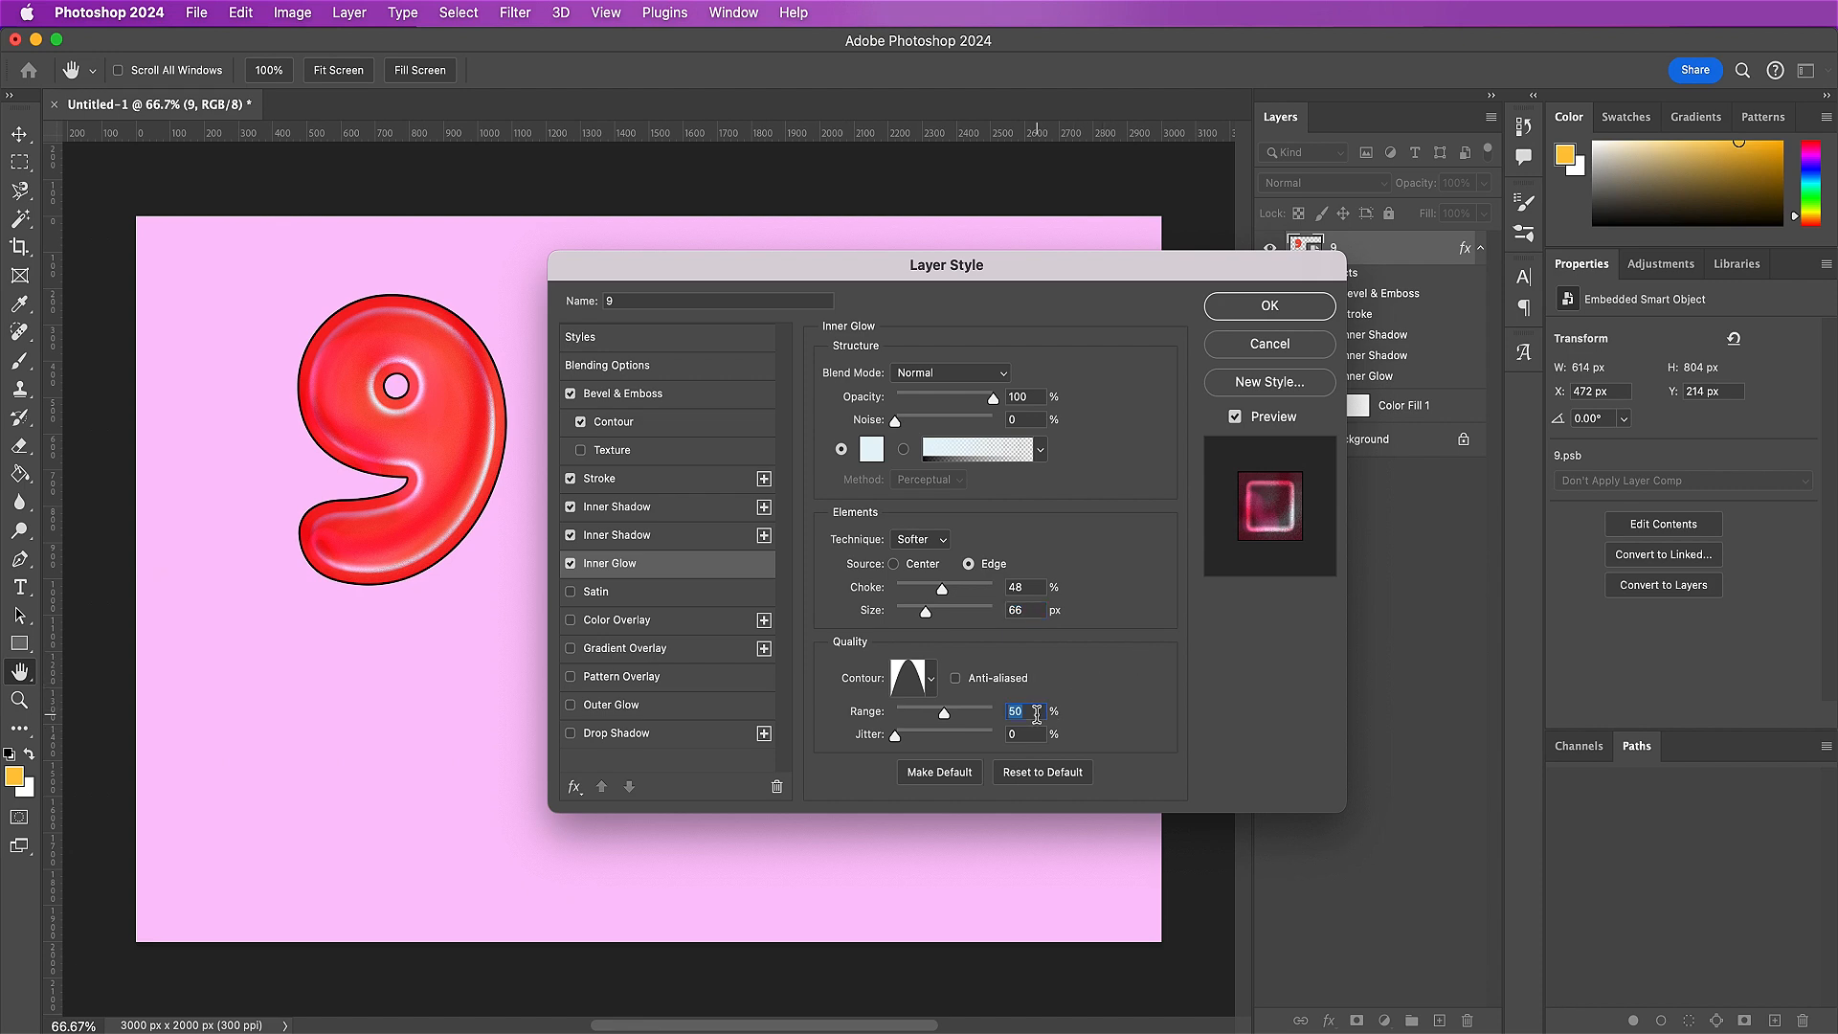
pyautogui.write('77')
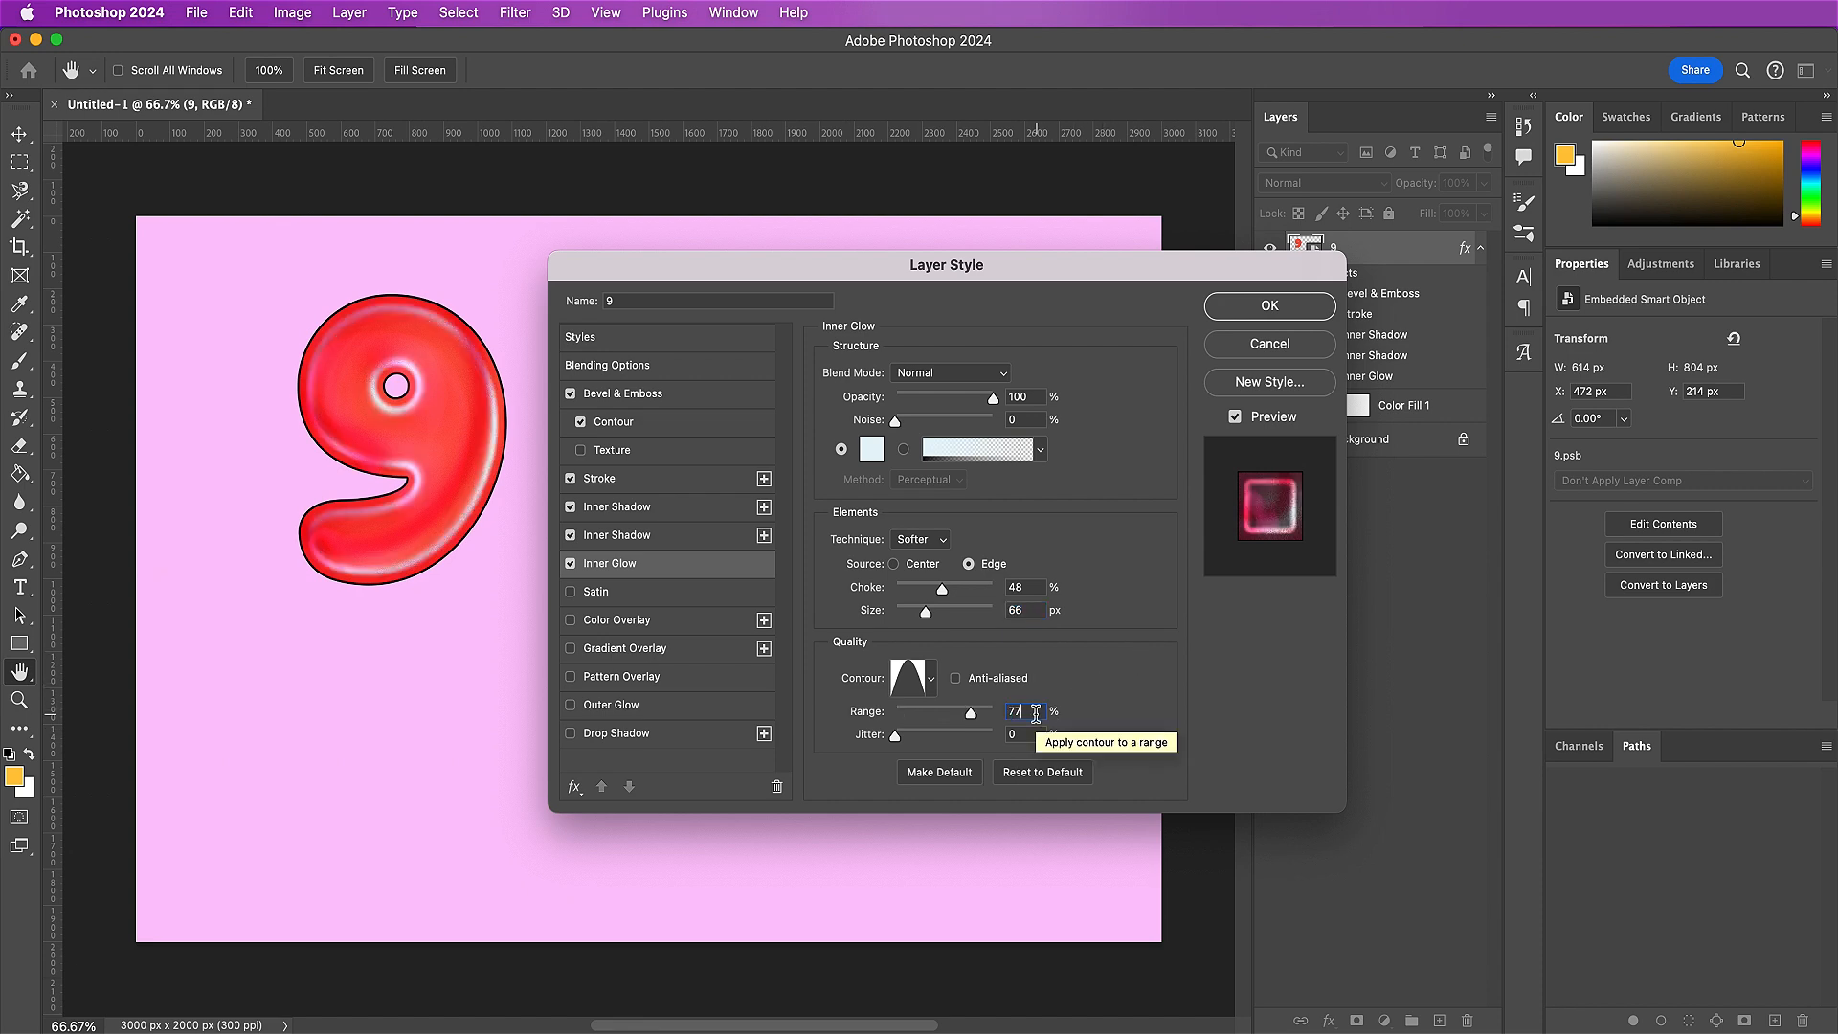
# - Add a satin effect to the 9 with Linear Dodge (Add) blend mode, color f0ad4e and 100% opacity
pyautogui.click(676, 598)
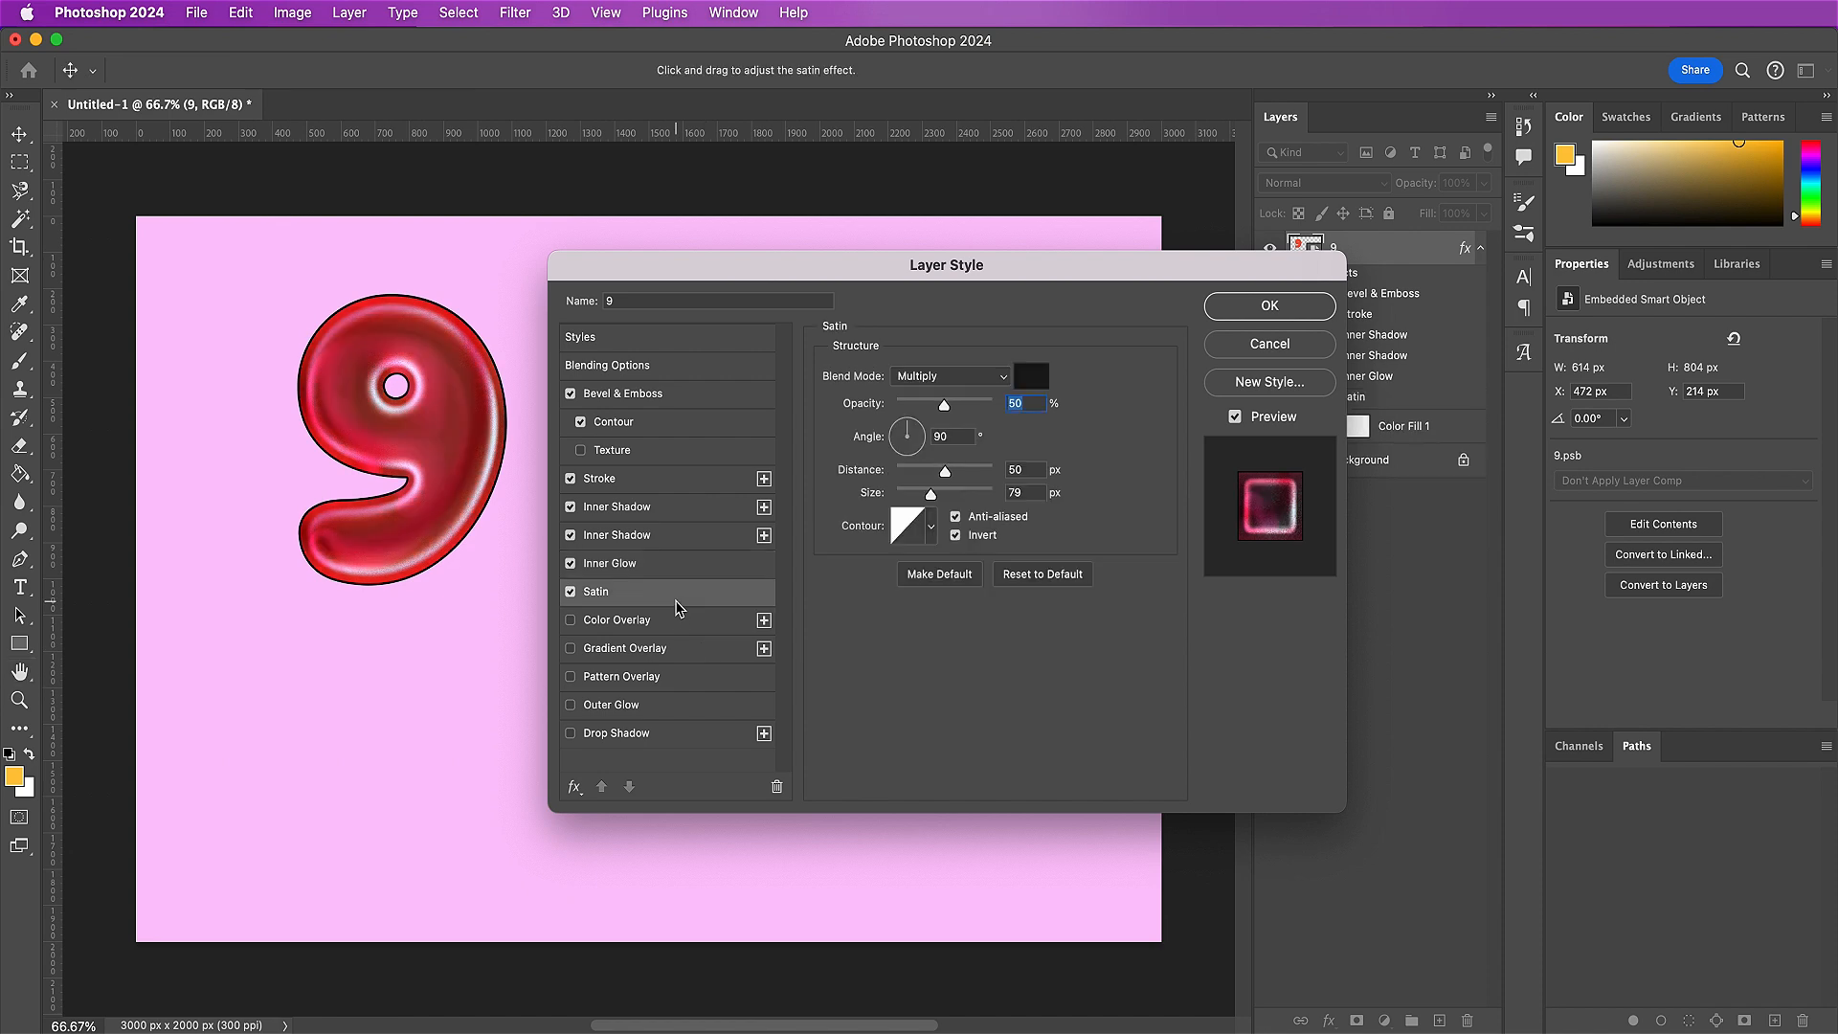
pyautogui.click(948, 376)
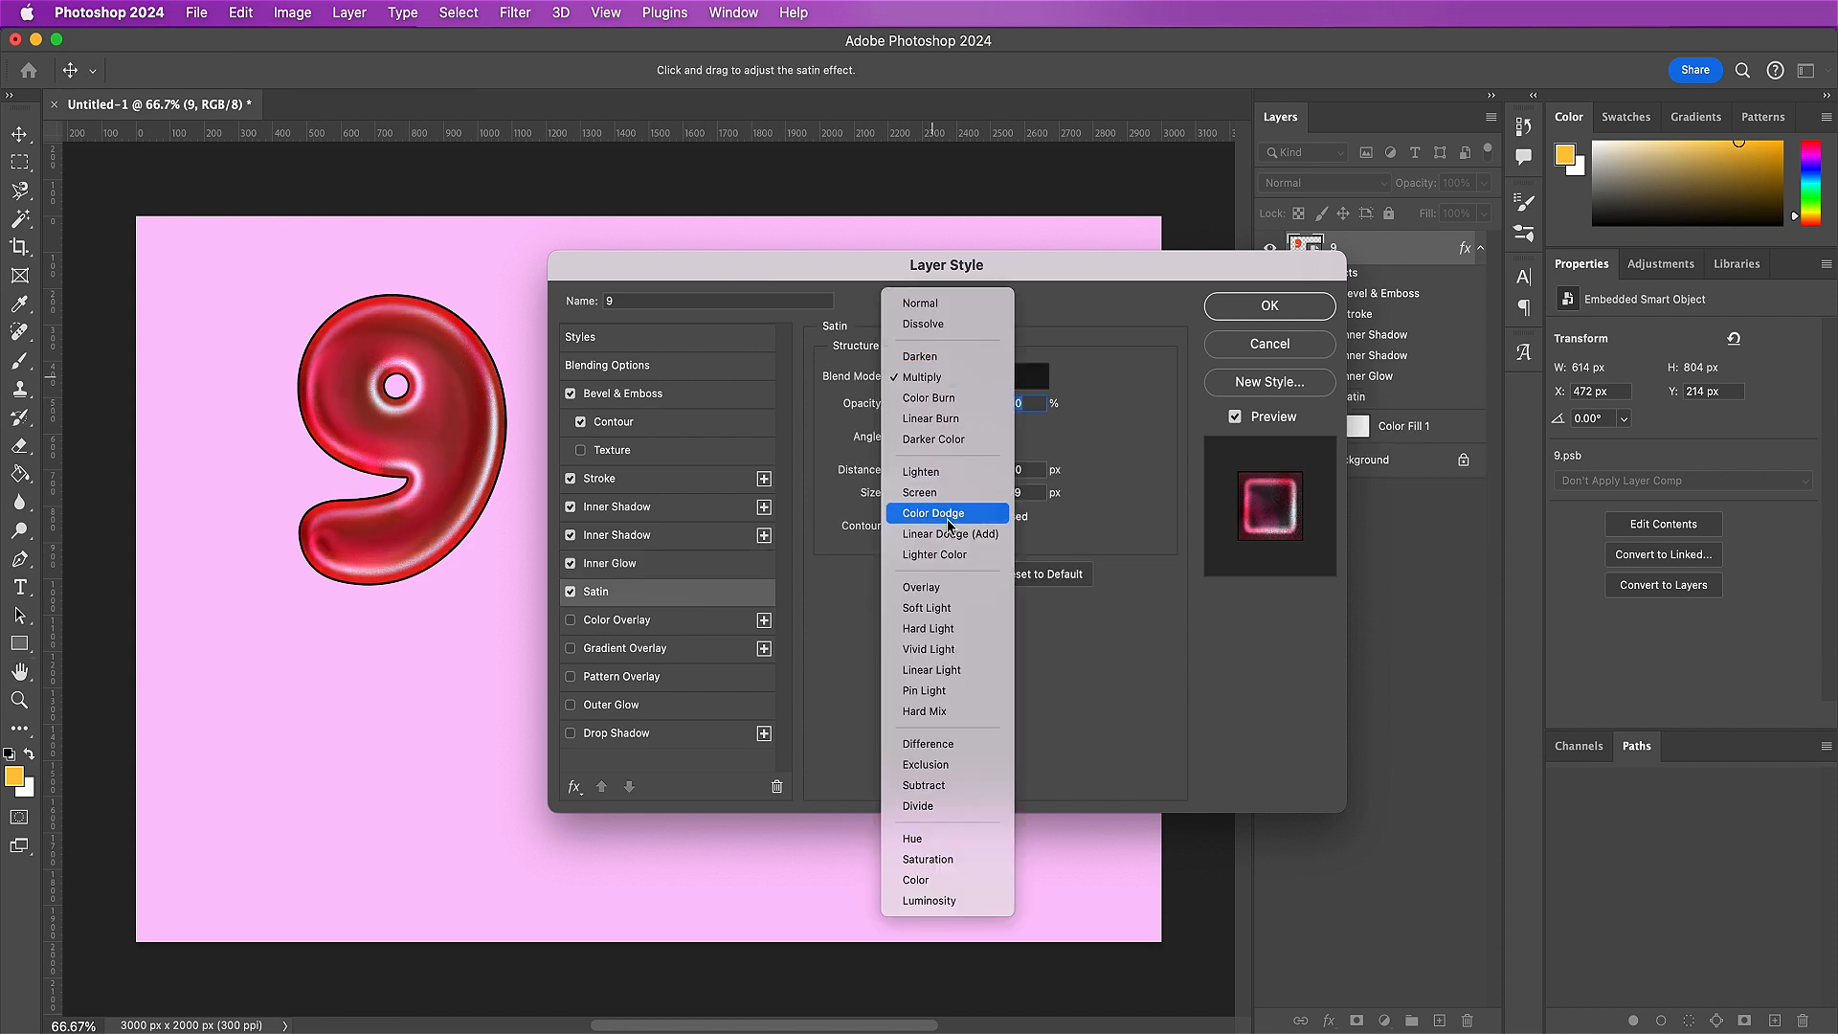
pyautogui.click(948, 534)
pyautogui.click(1034, 377)
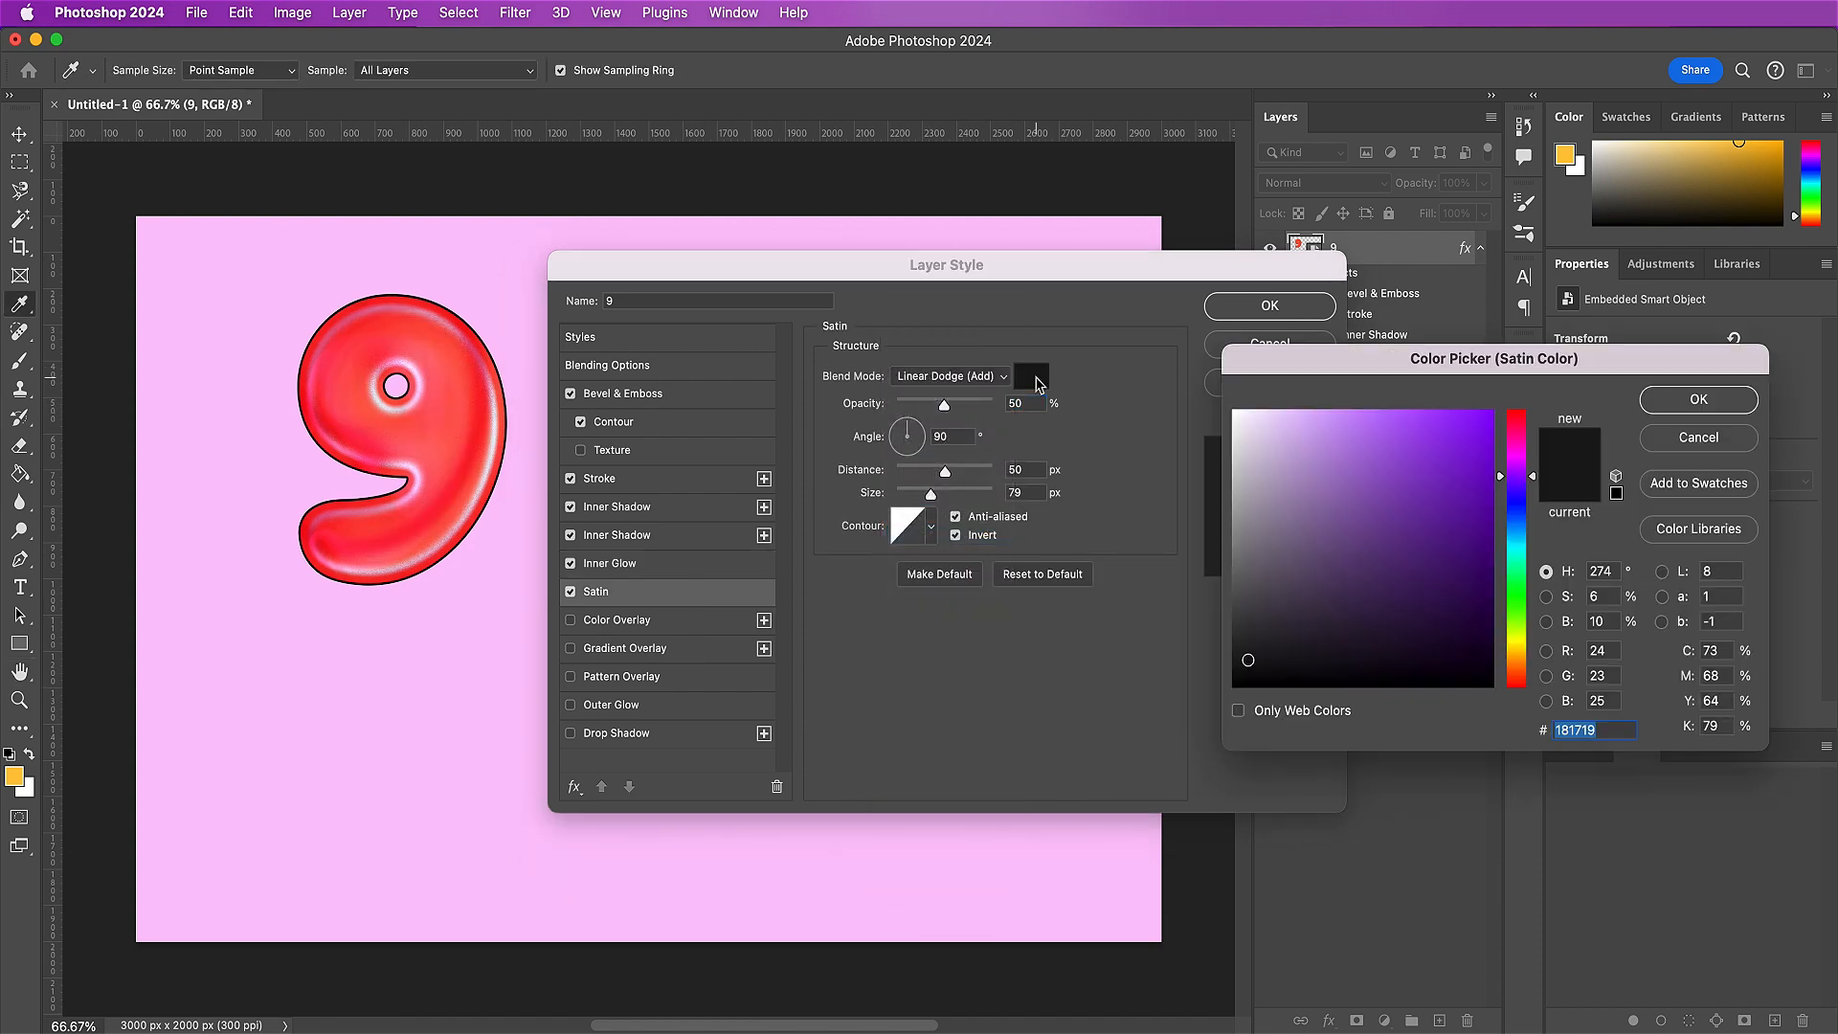
pyautogui.write('f0')
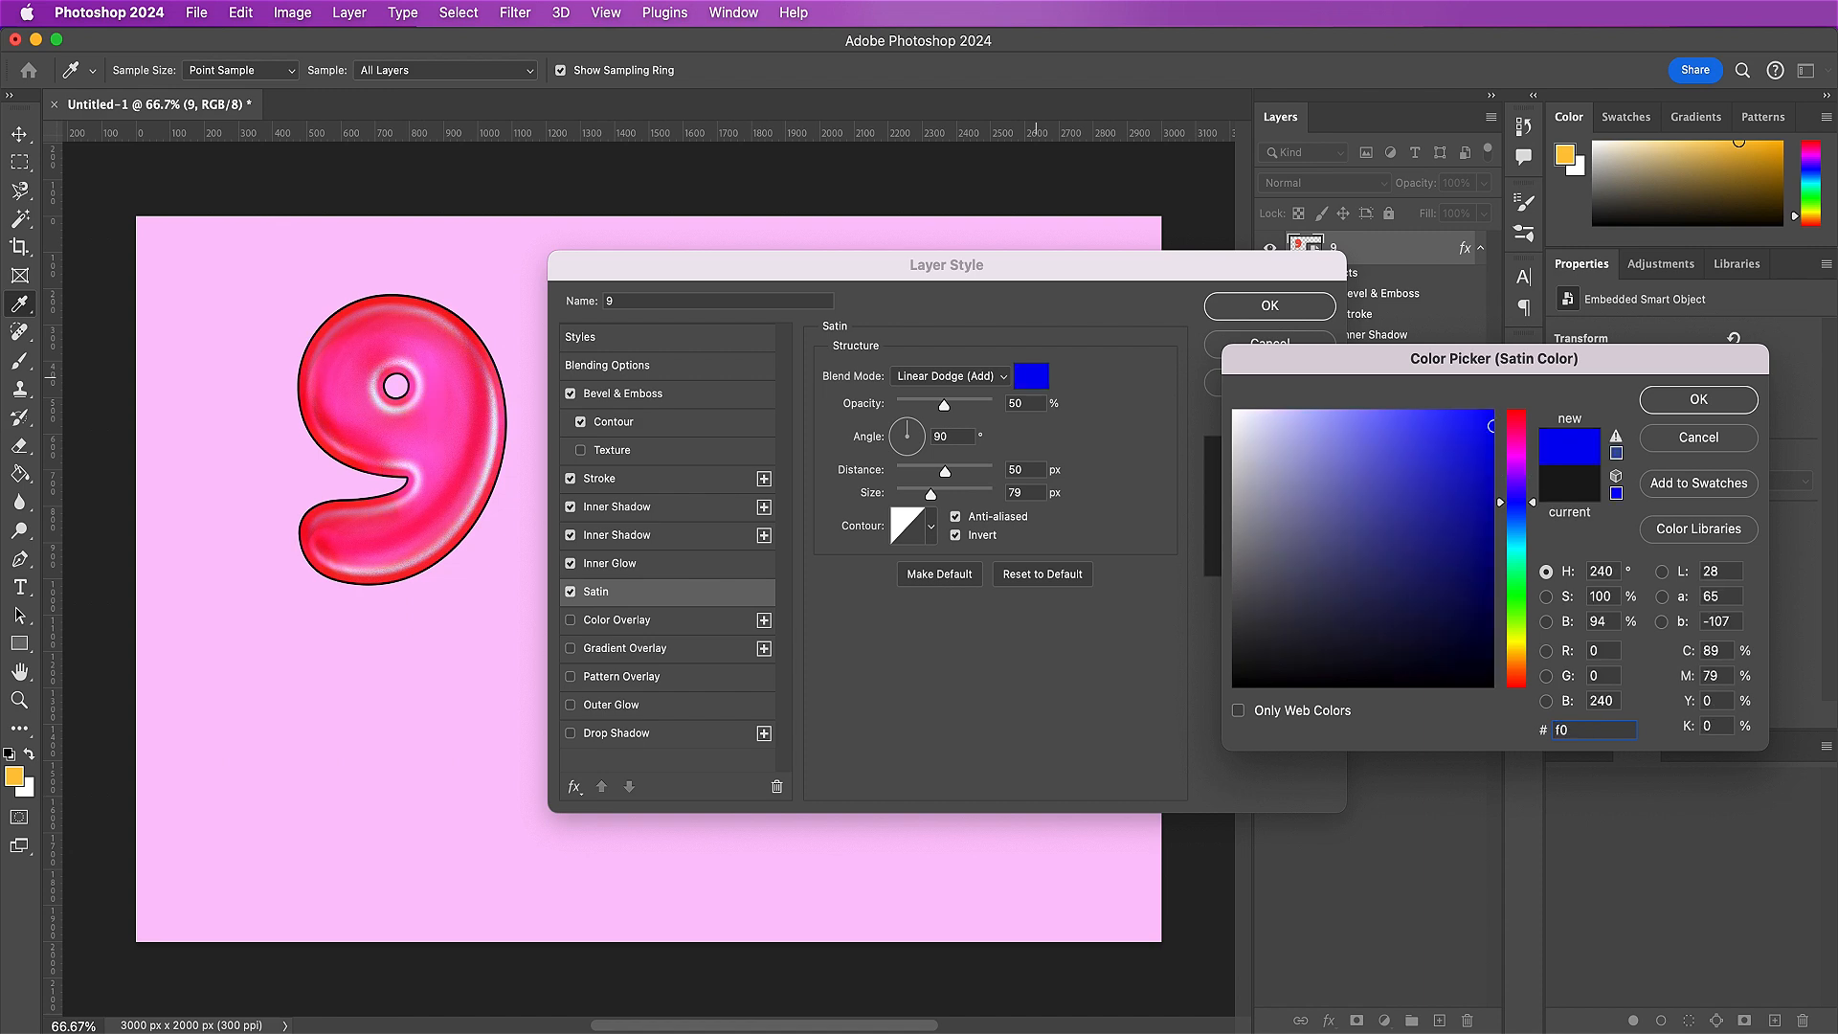
pyautogui.write('ad')
pyautogui.write('4e')
pyautogui.press('Return')
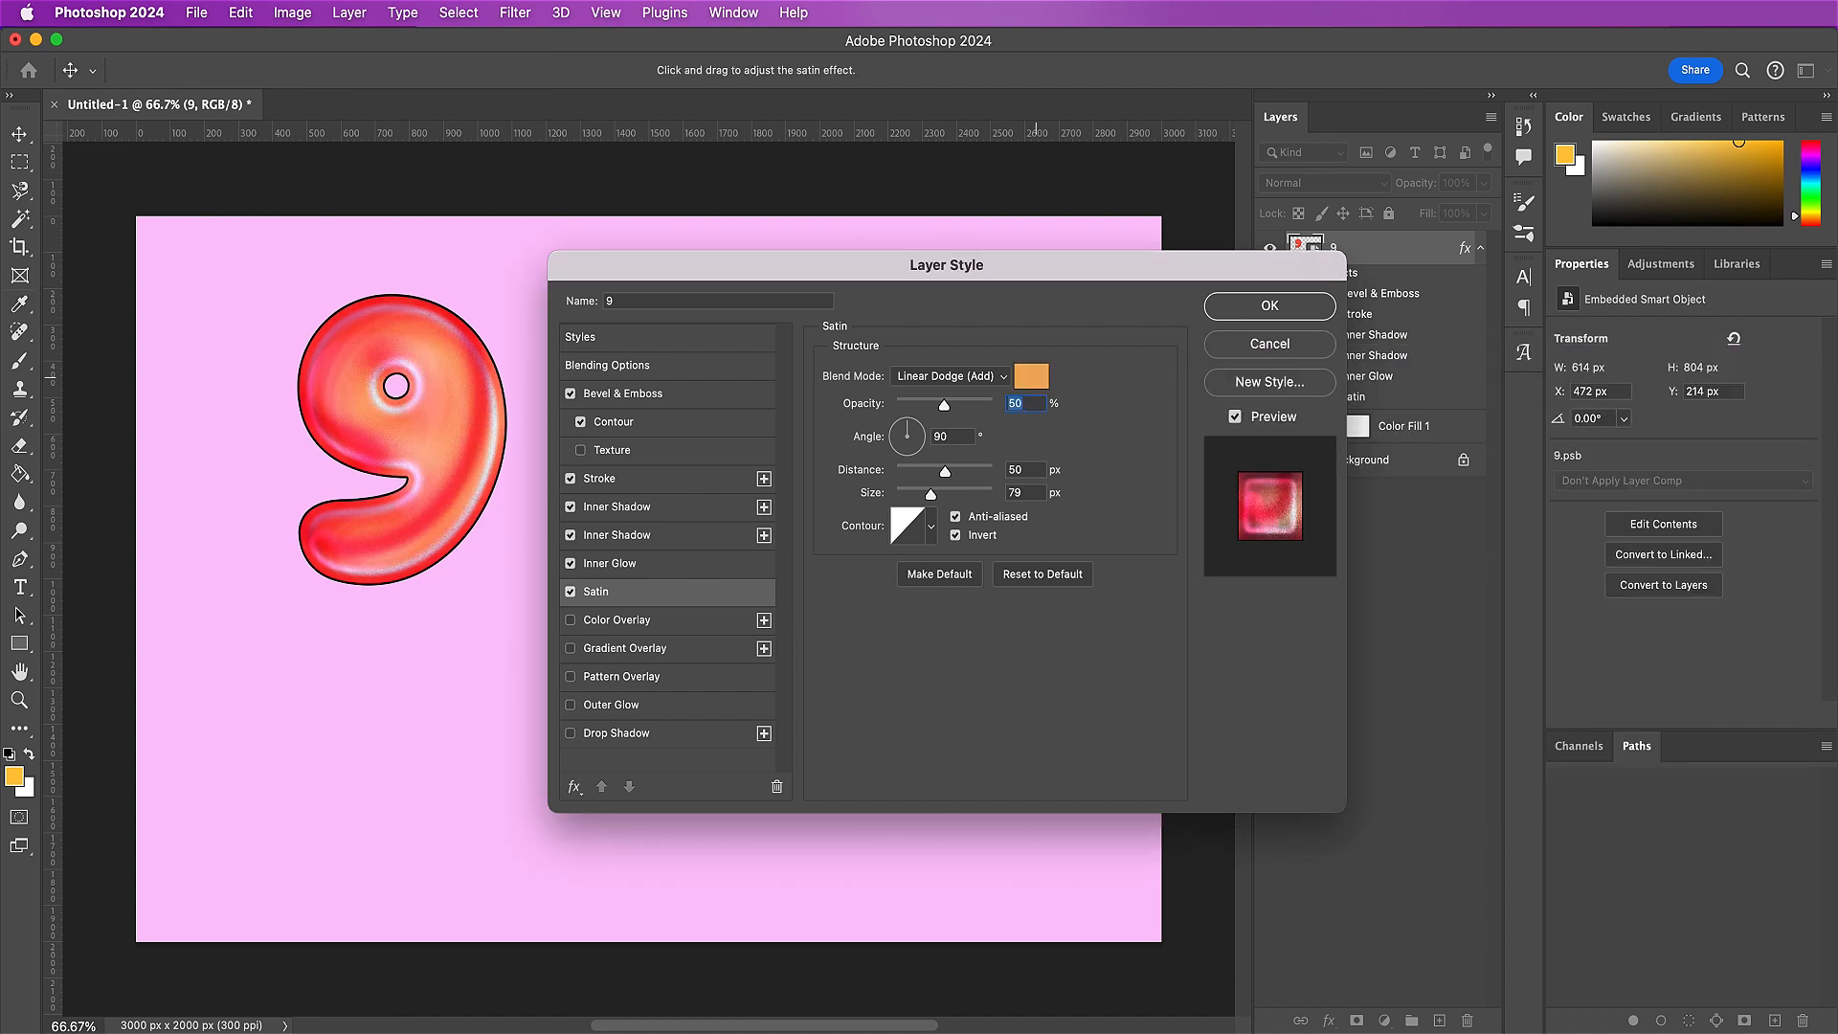
pyautogui.moveTo(944, 404); pyautogui.dragTo(1050, 433)
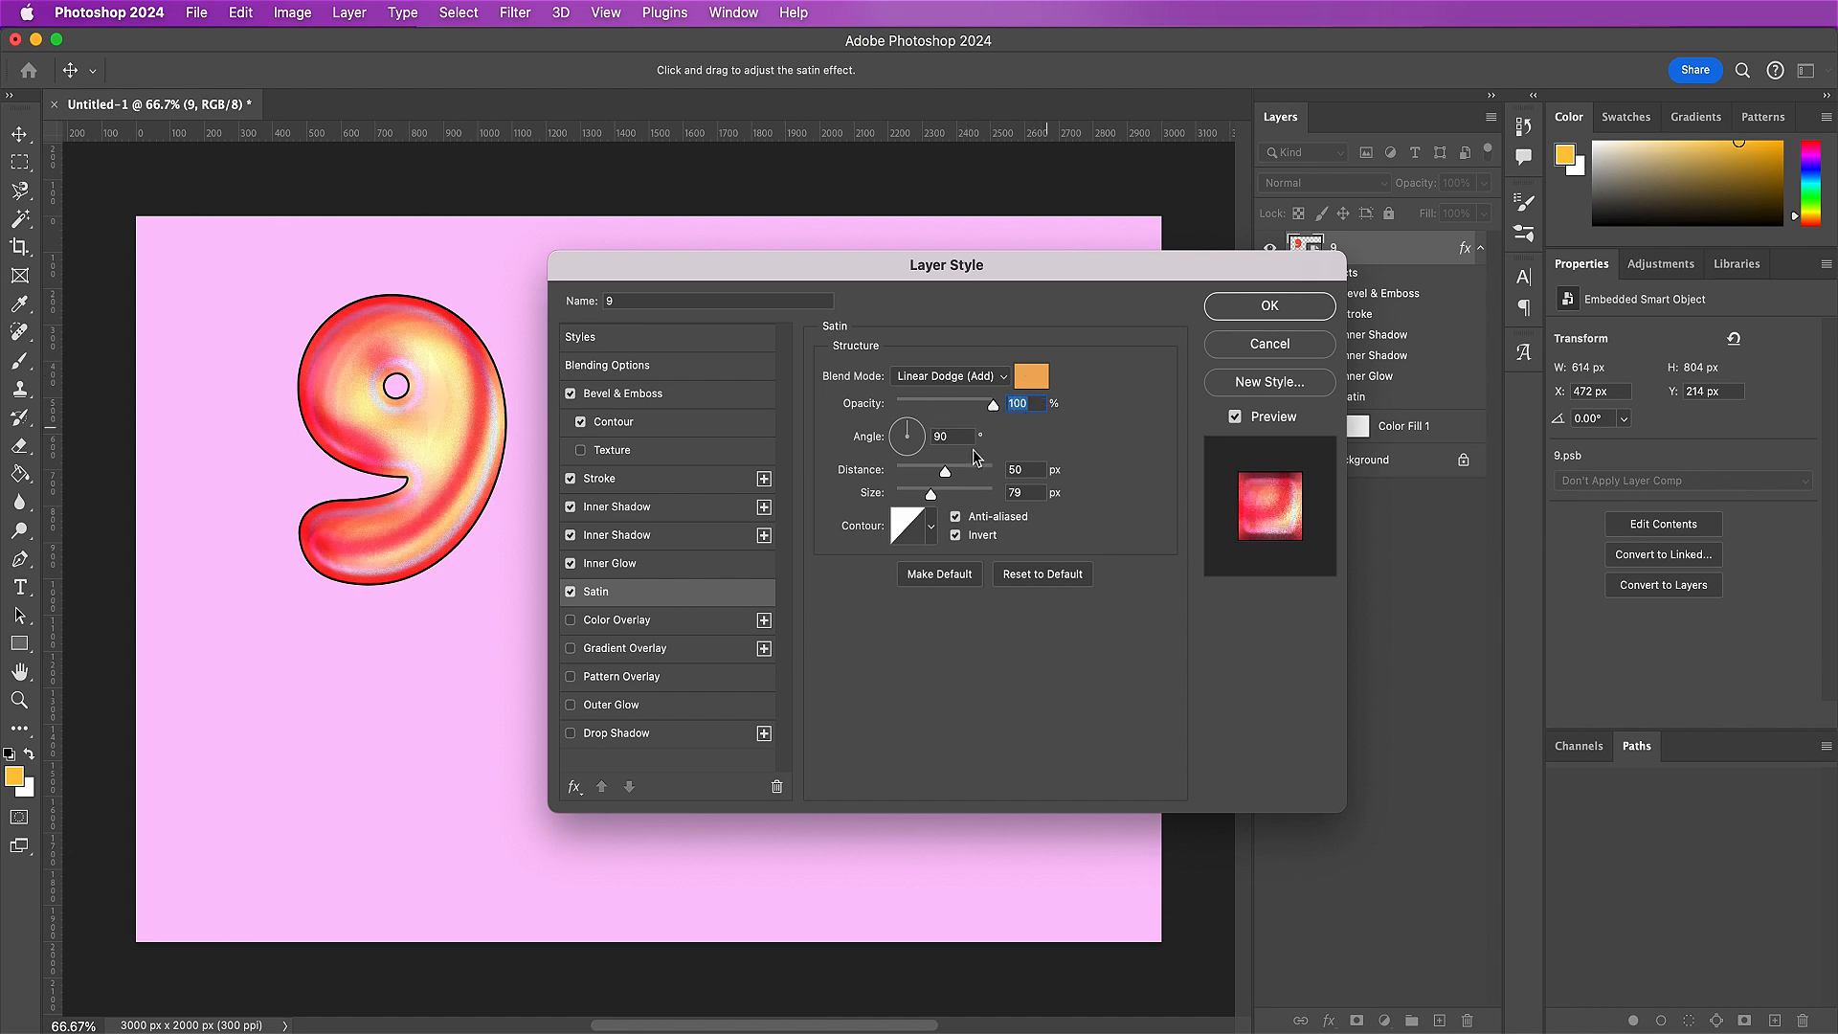
# - Set the satin effect's distance to 94 px and its size to 113 px
pyautogui.doubleClick(1032, 470)
pyautogui.write('94')
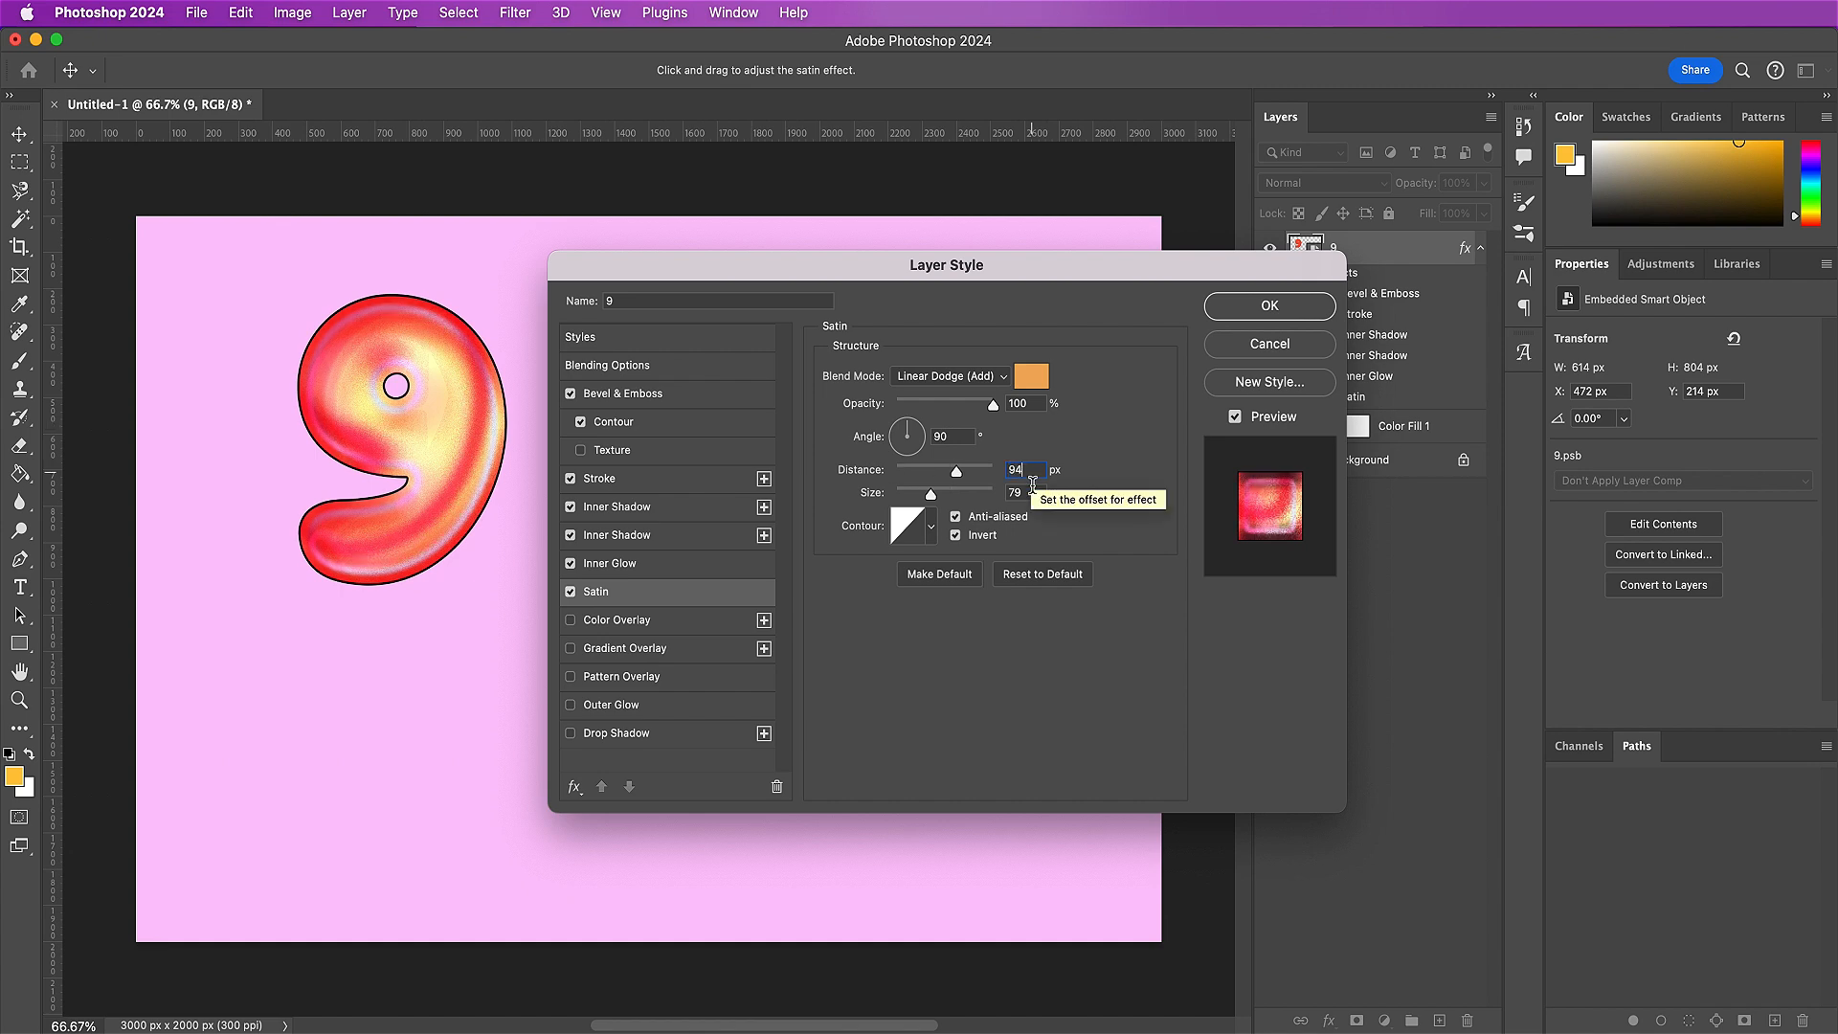
pyautogui.doubleClick(1017, 492)
pyautogui.write('113')
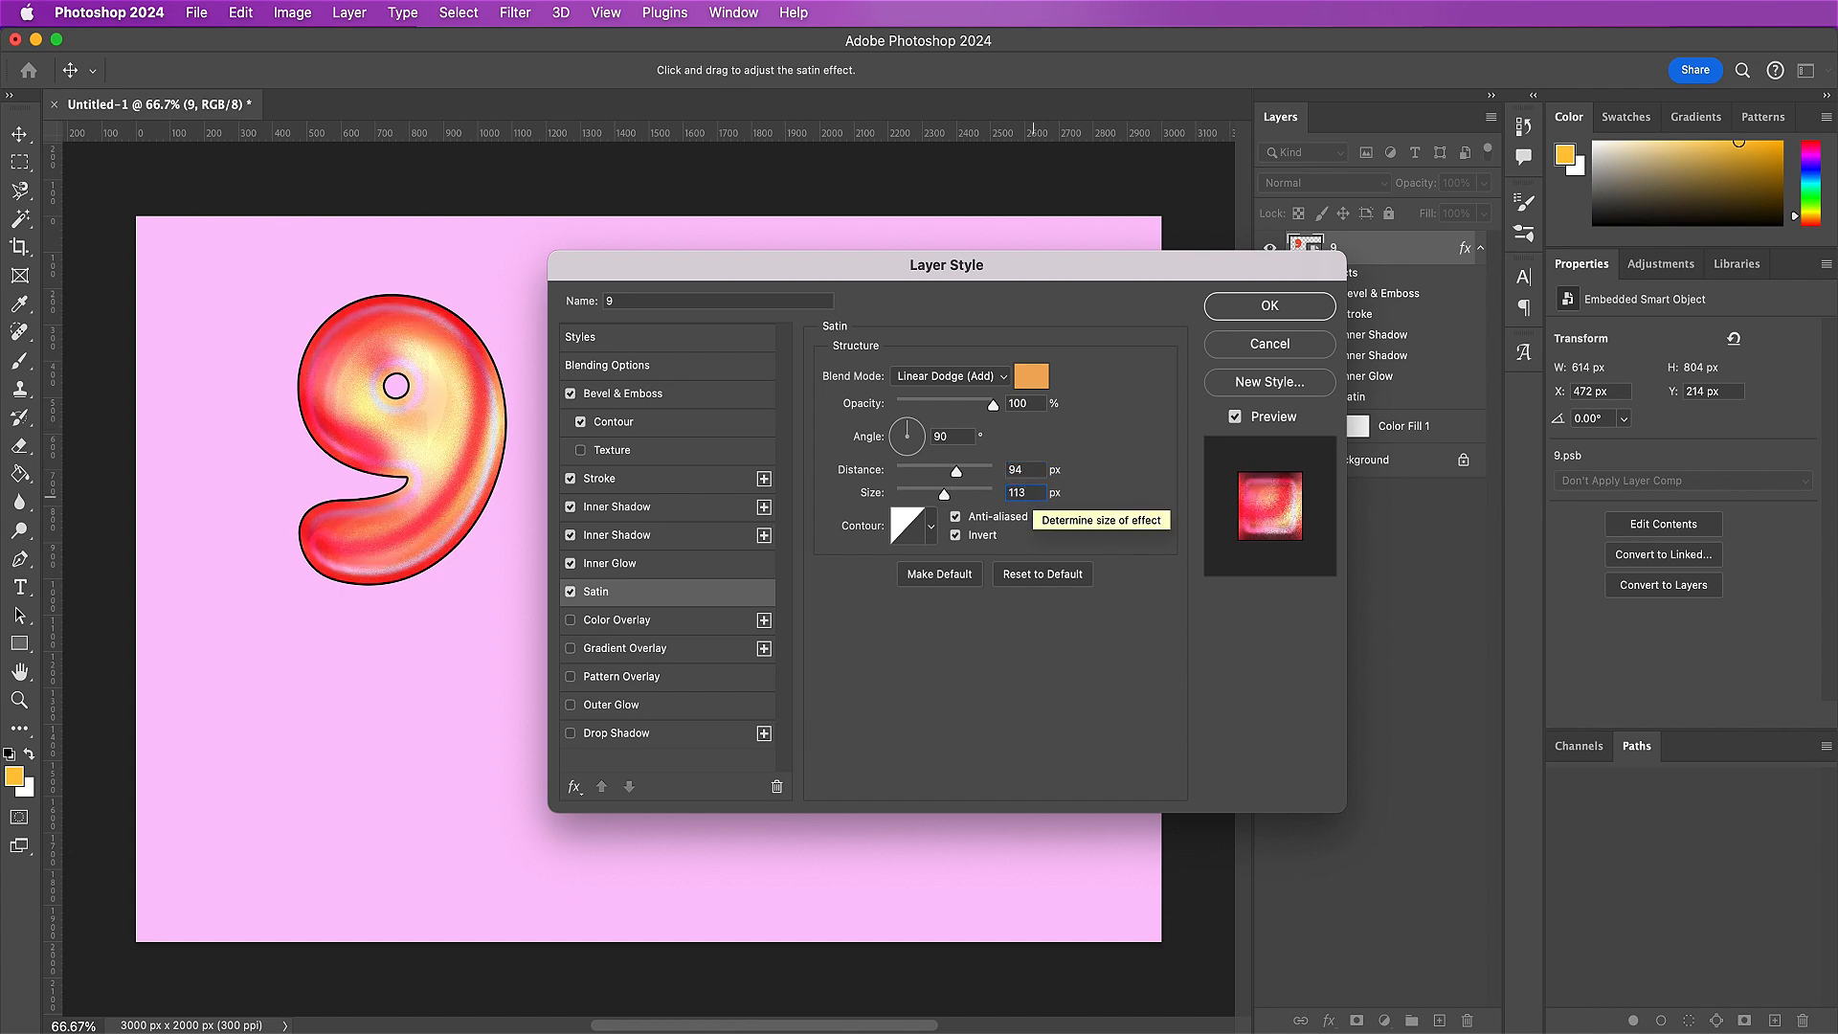
# - Turn off inversion for the satin effect and apply the first-row Cove - Deep contour preset to it
pyautogui.click(955, 535)
pyautogui.click(931, 527)
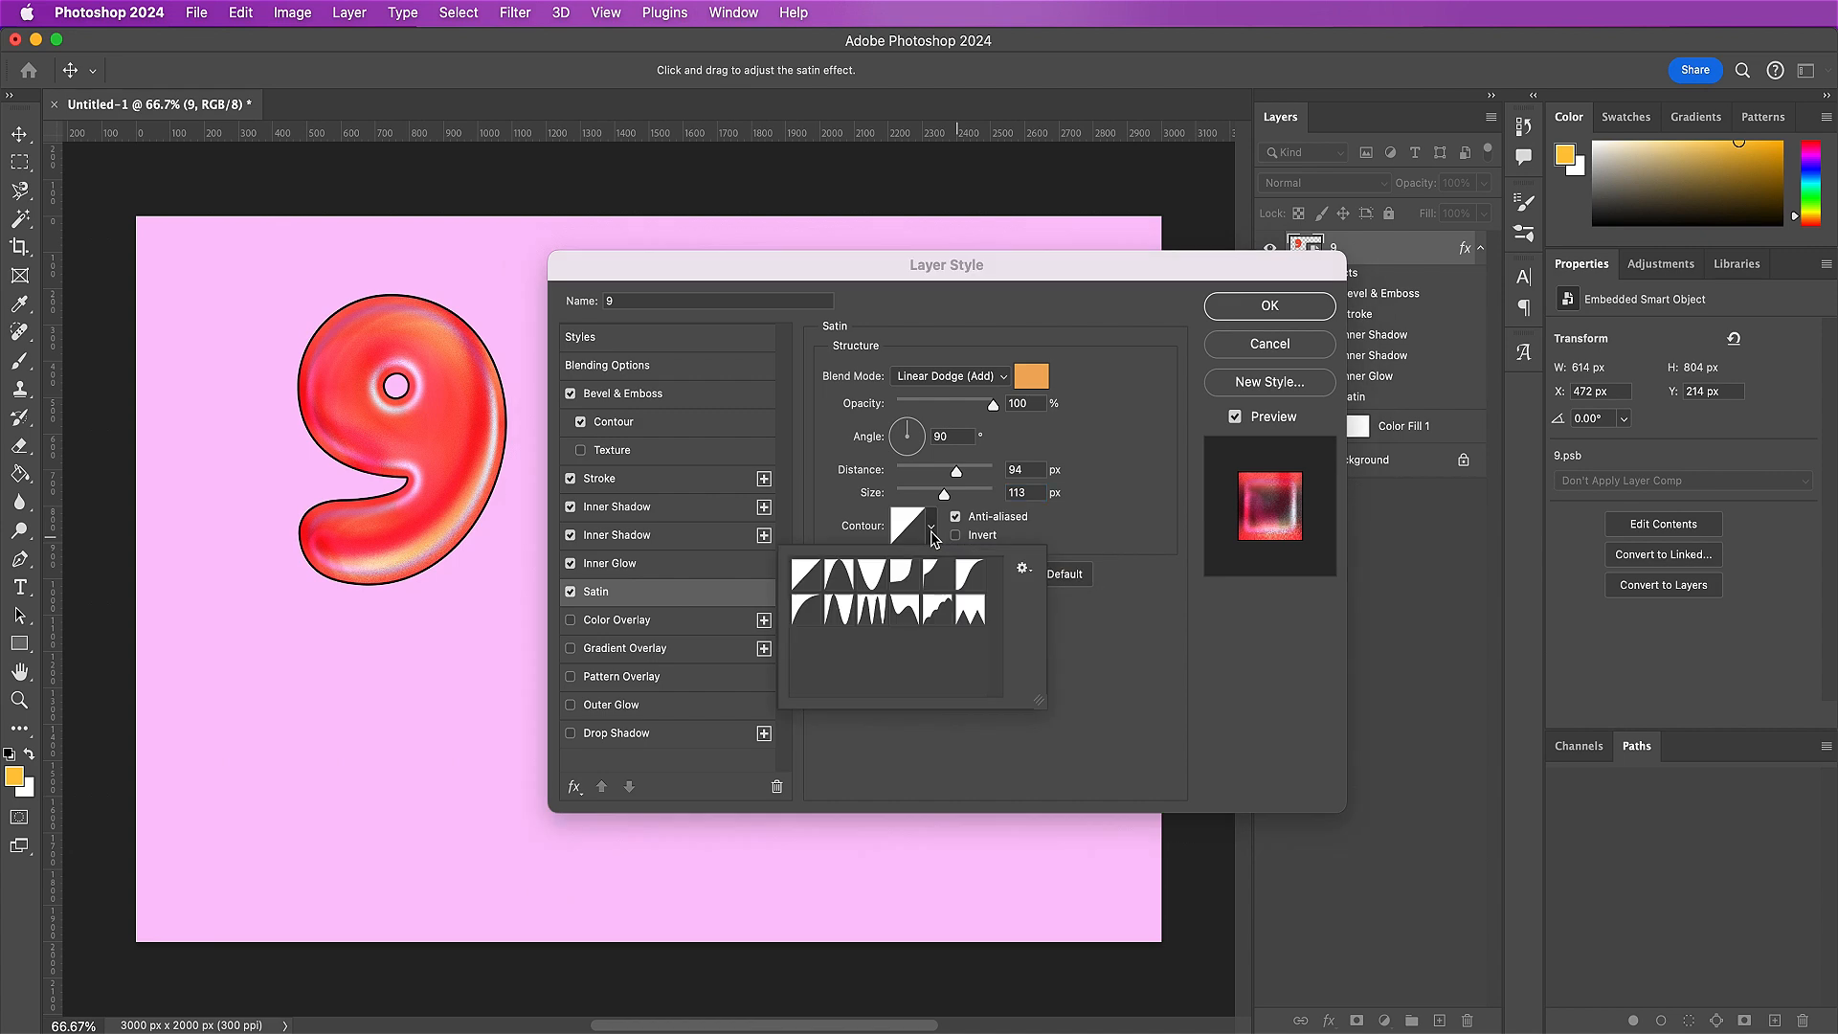
pyautogui.click(904, 573)
pyautogui.click(1167, 718)
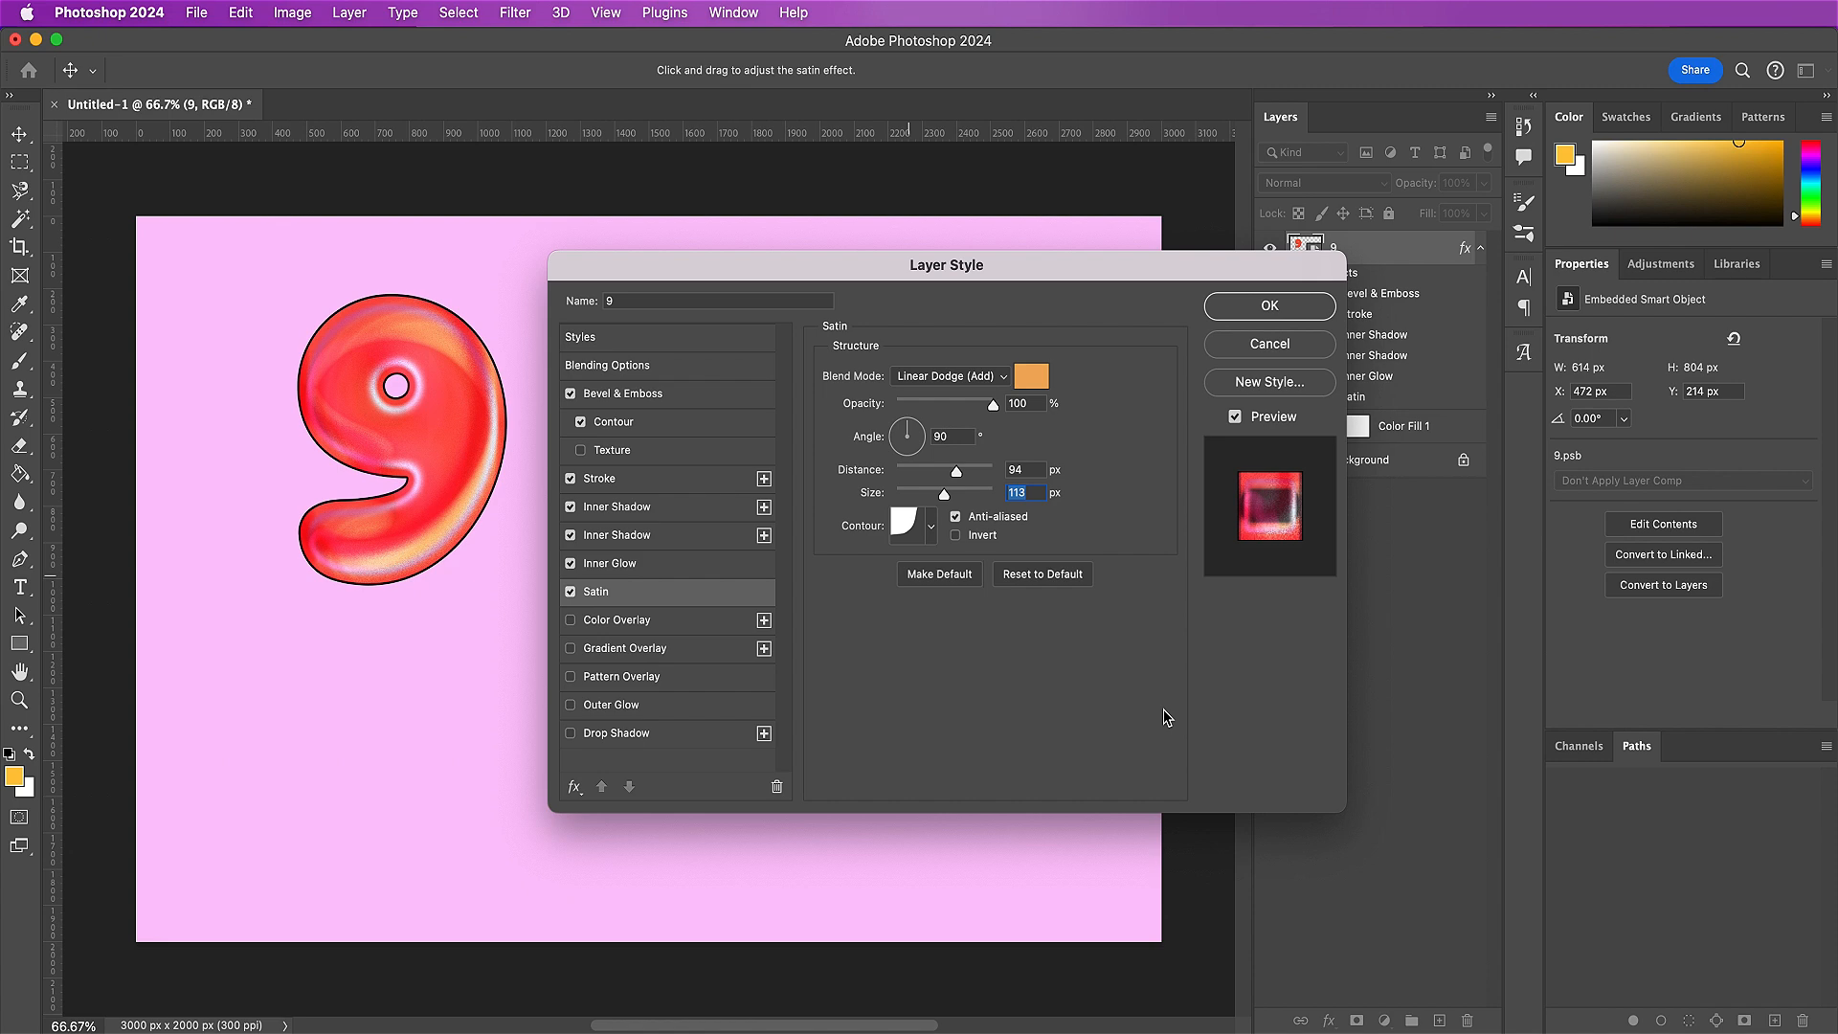
# - Add a reversed gradient overlay to the 9 and set its gradient's starting color stop to f73297
pyautogui.click(716, 654)
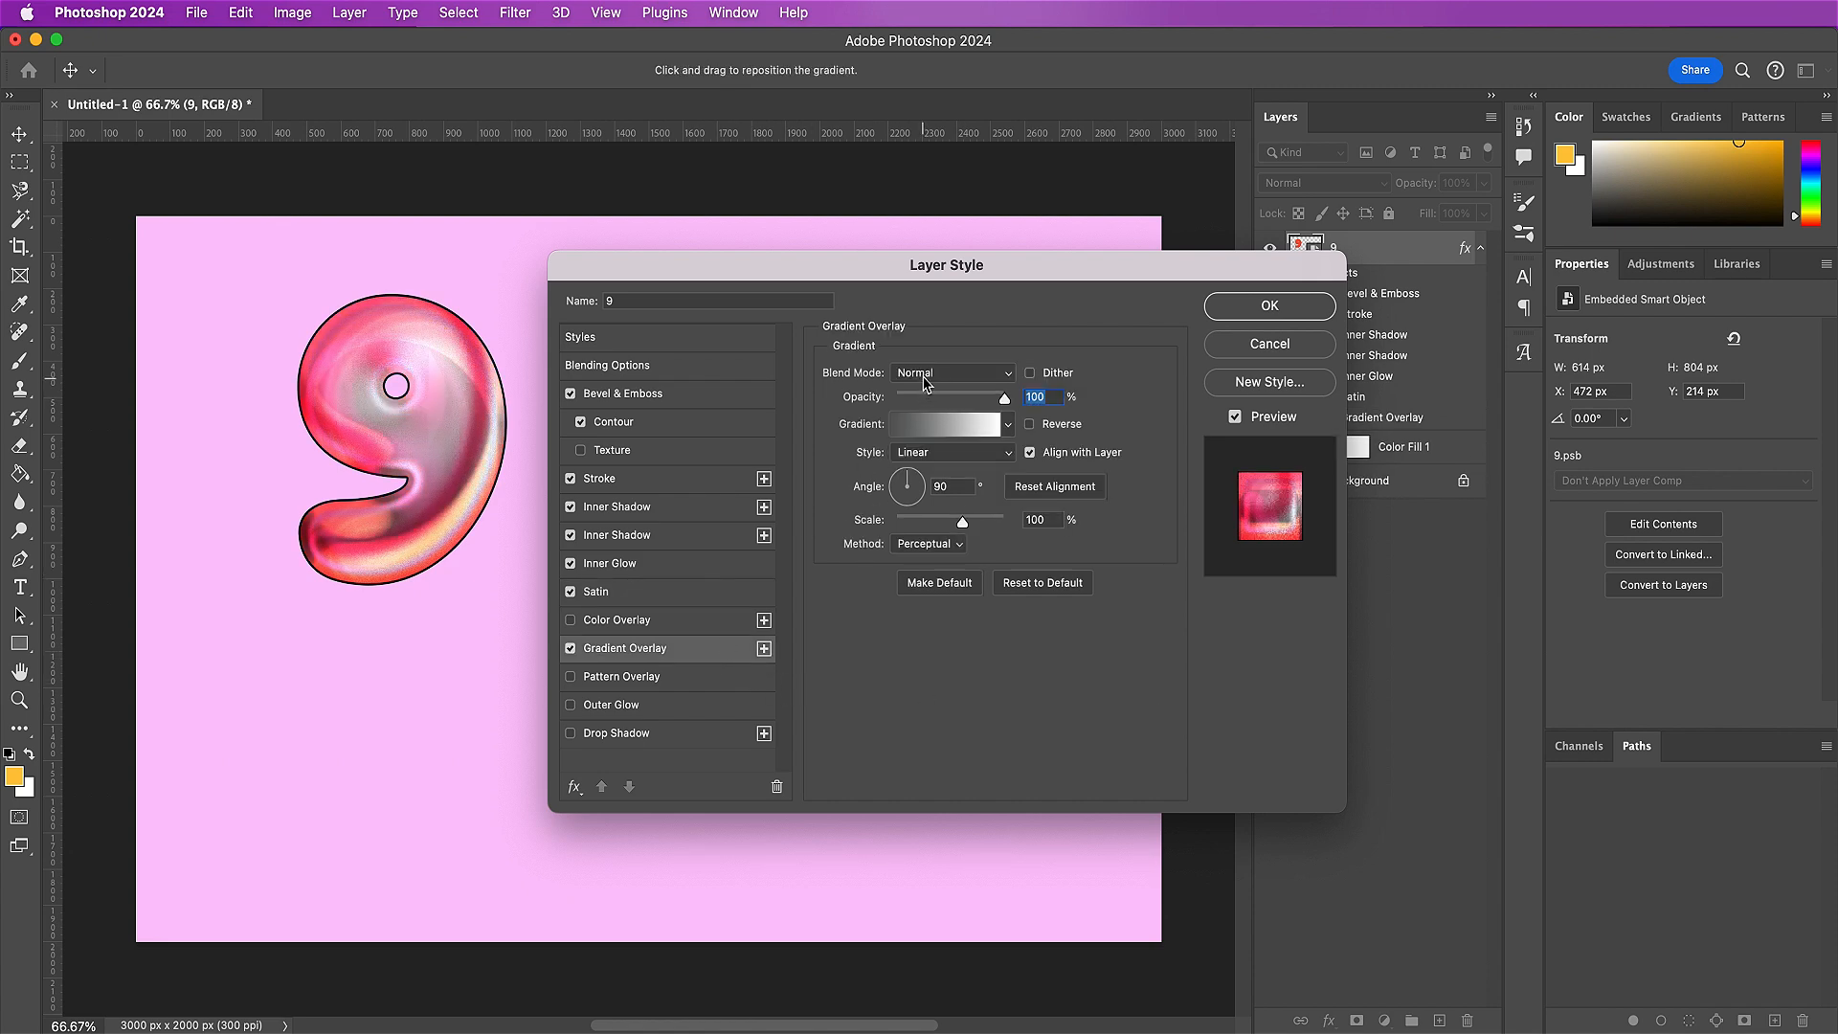
pyautogui.click(1030, 425)
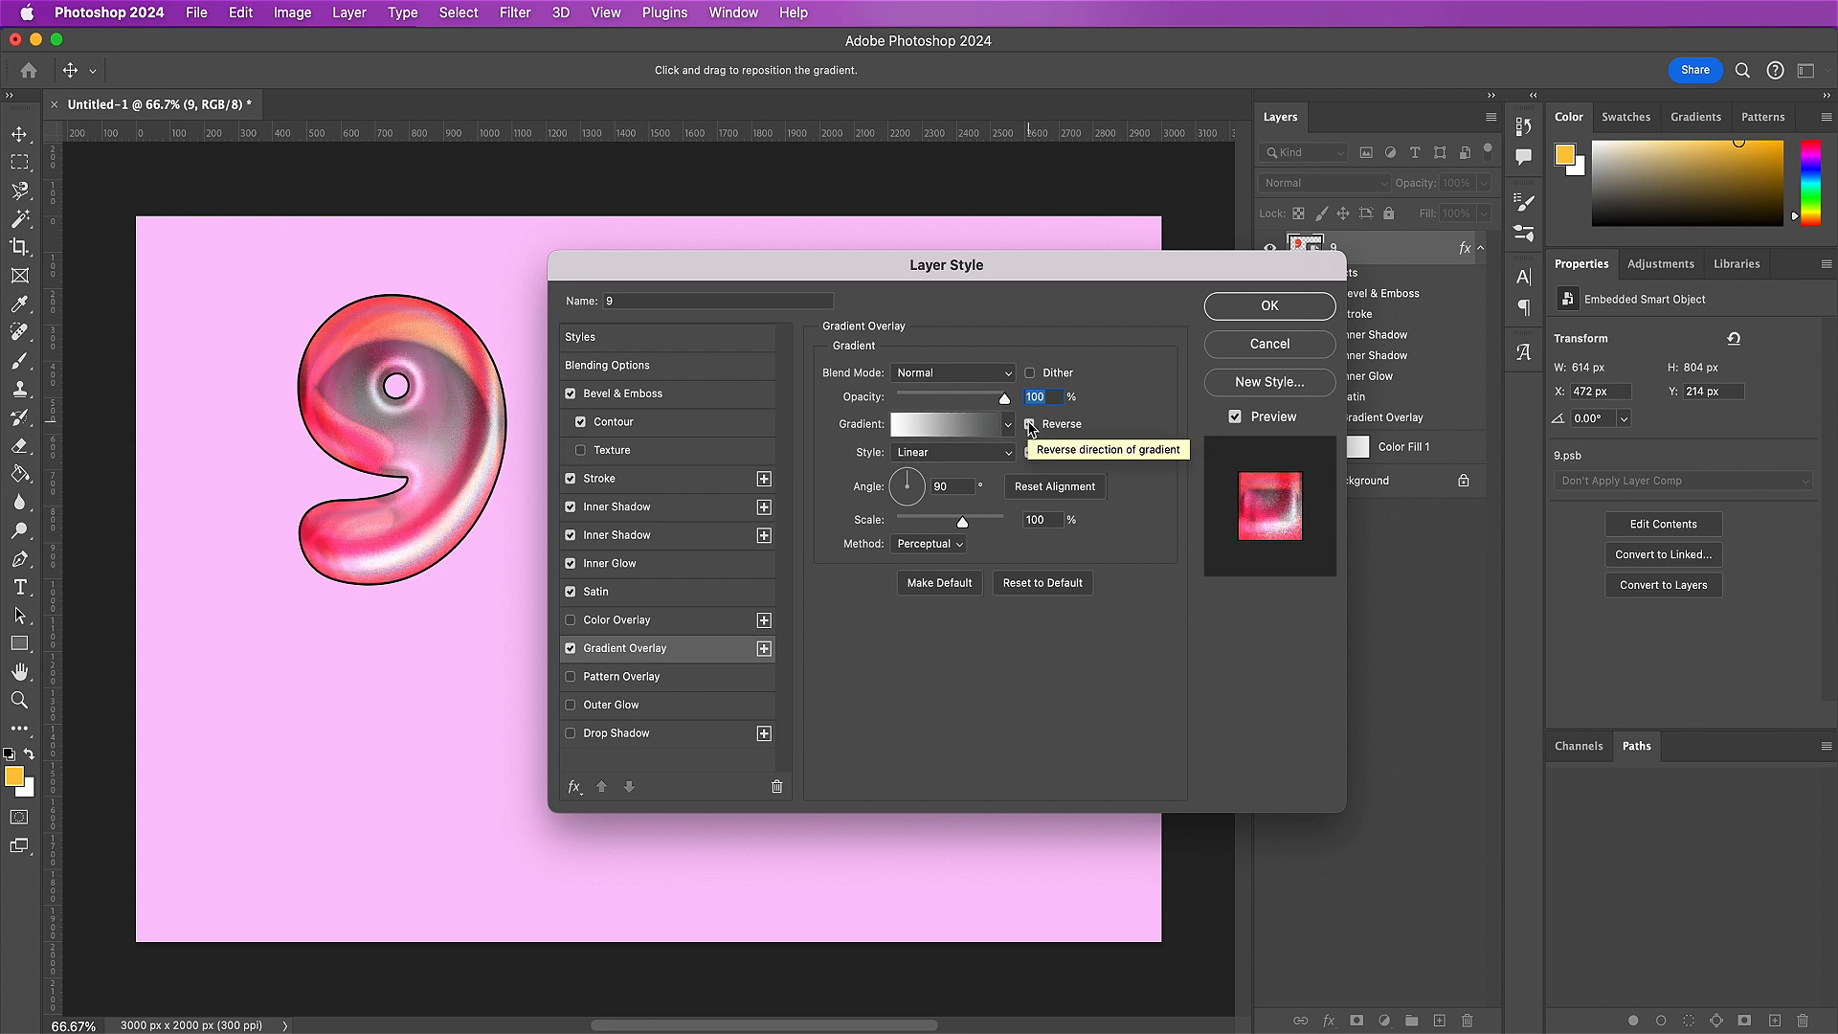
pyautogui.click(971, 436)
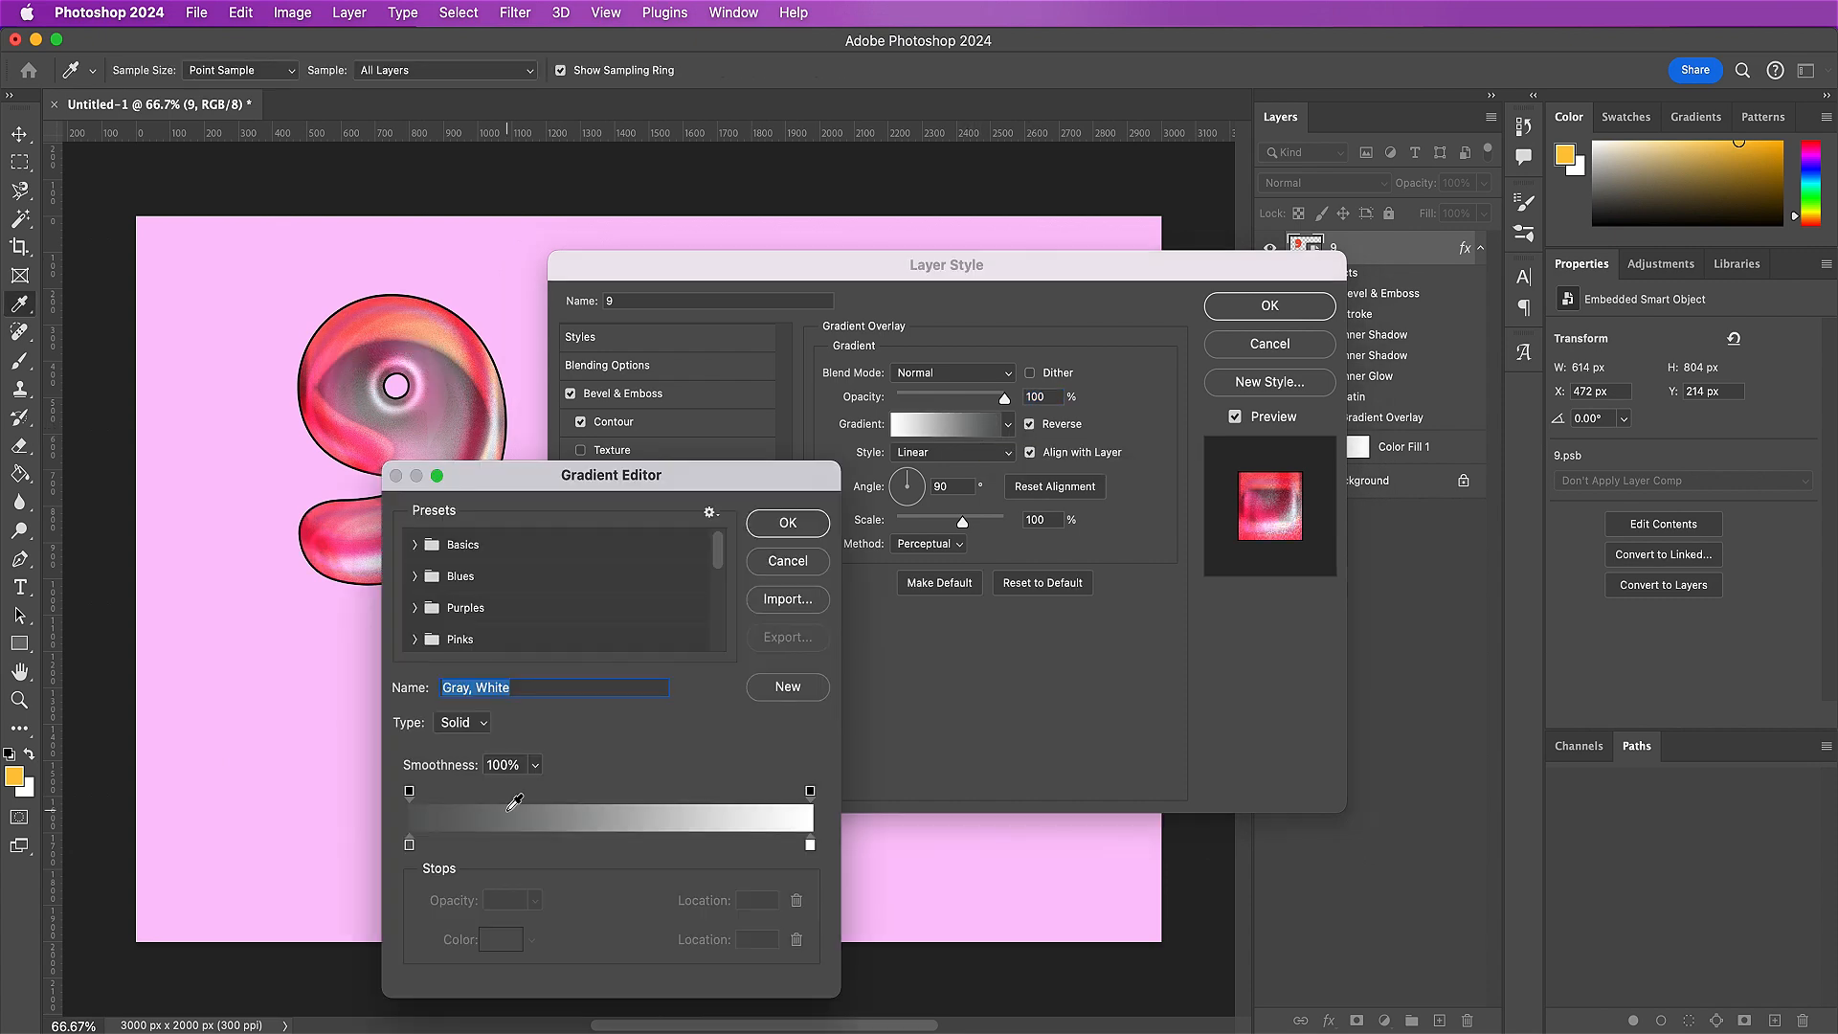
pyautogui.moveTo(490, 489); pyautogui.dragTo(606, 506)
pyautogui.click(526, 860)
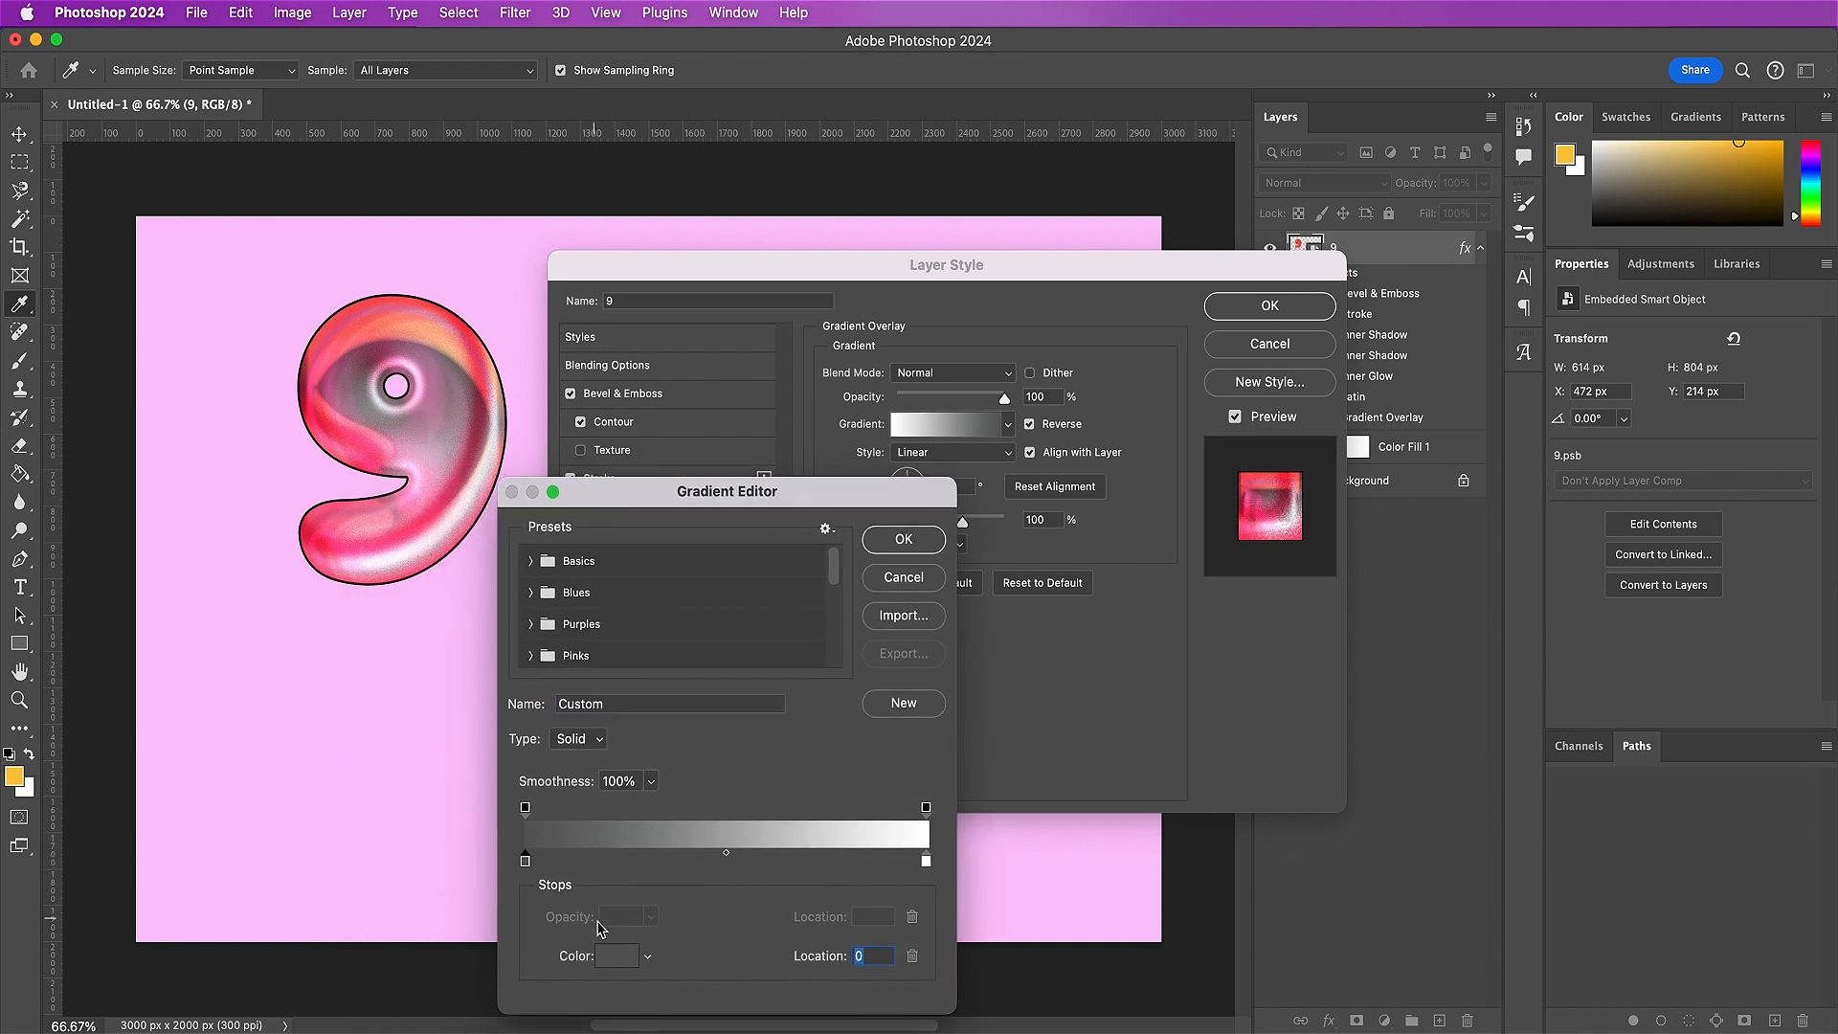
pyautogui.click(619, 965)
pyautogui.write('f7')
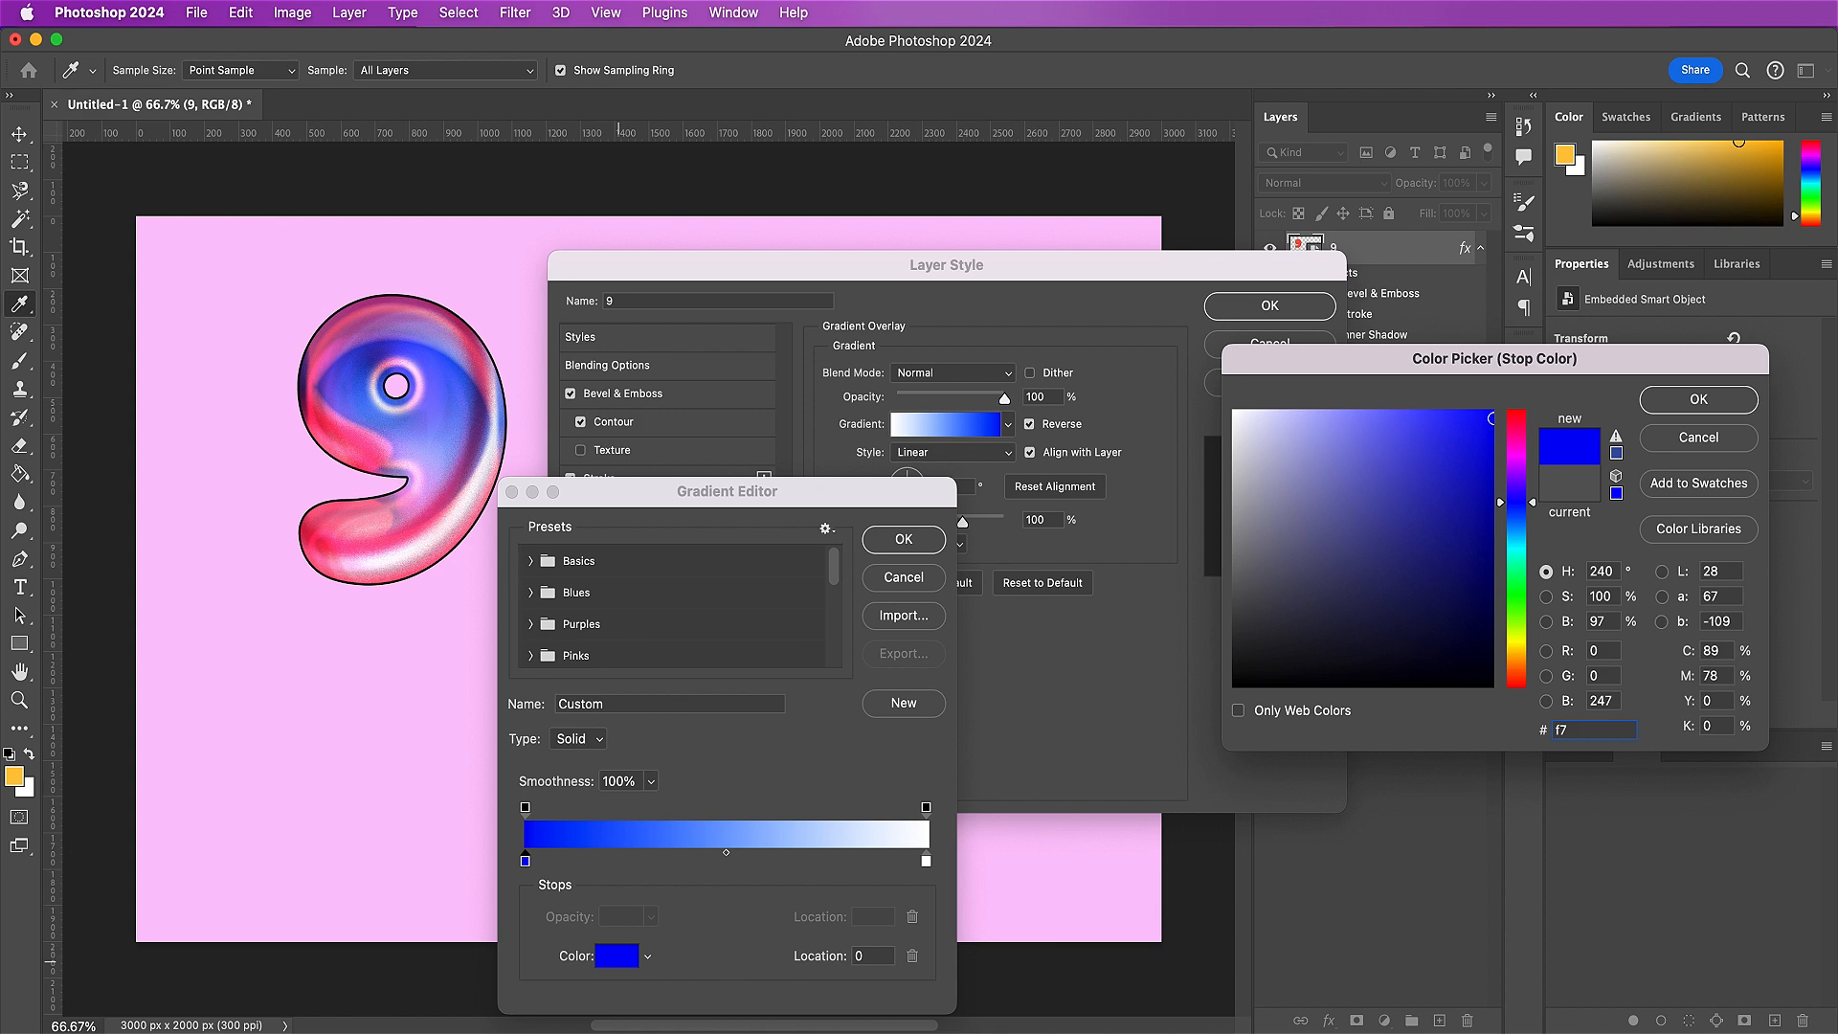
pyautogui.write('32')
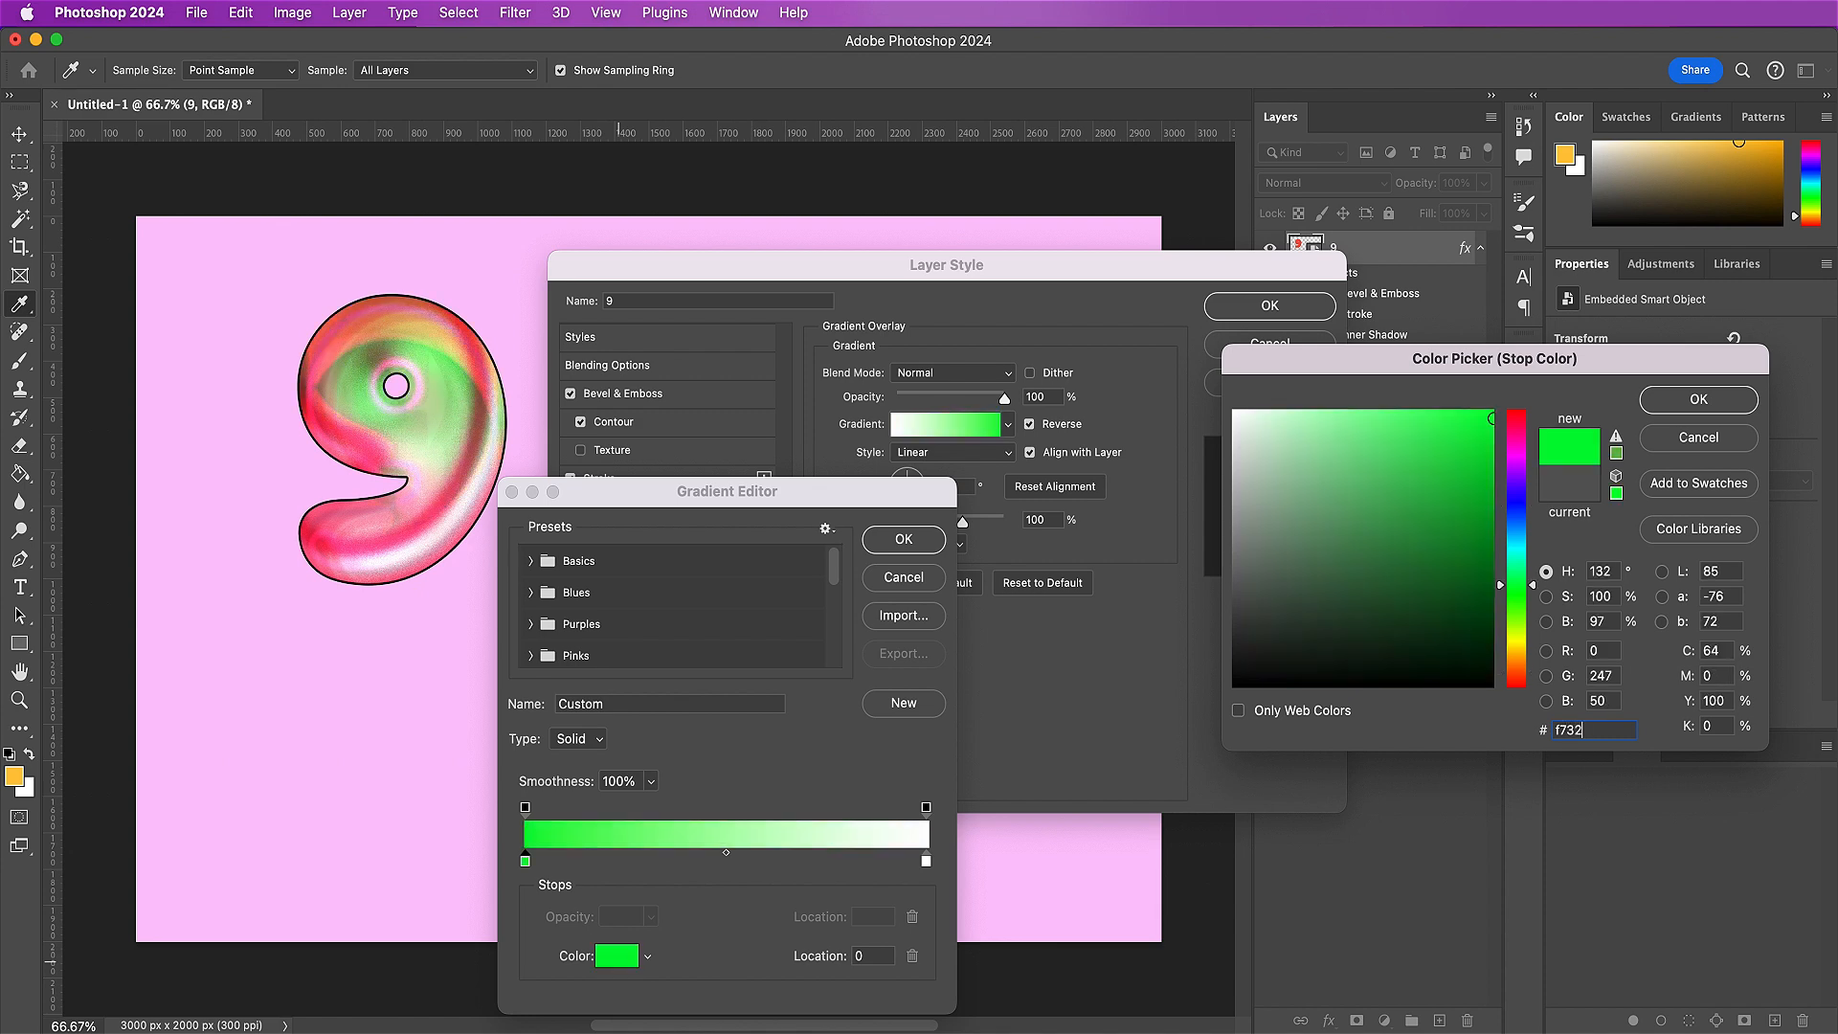
pyautogui.write('97')
pyautogui.press('Return')
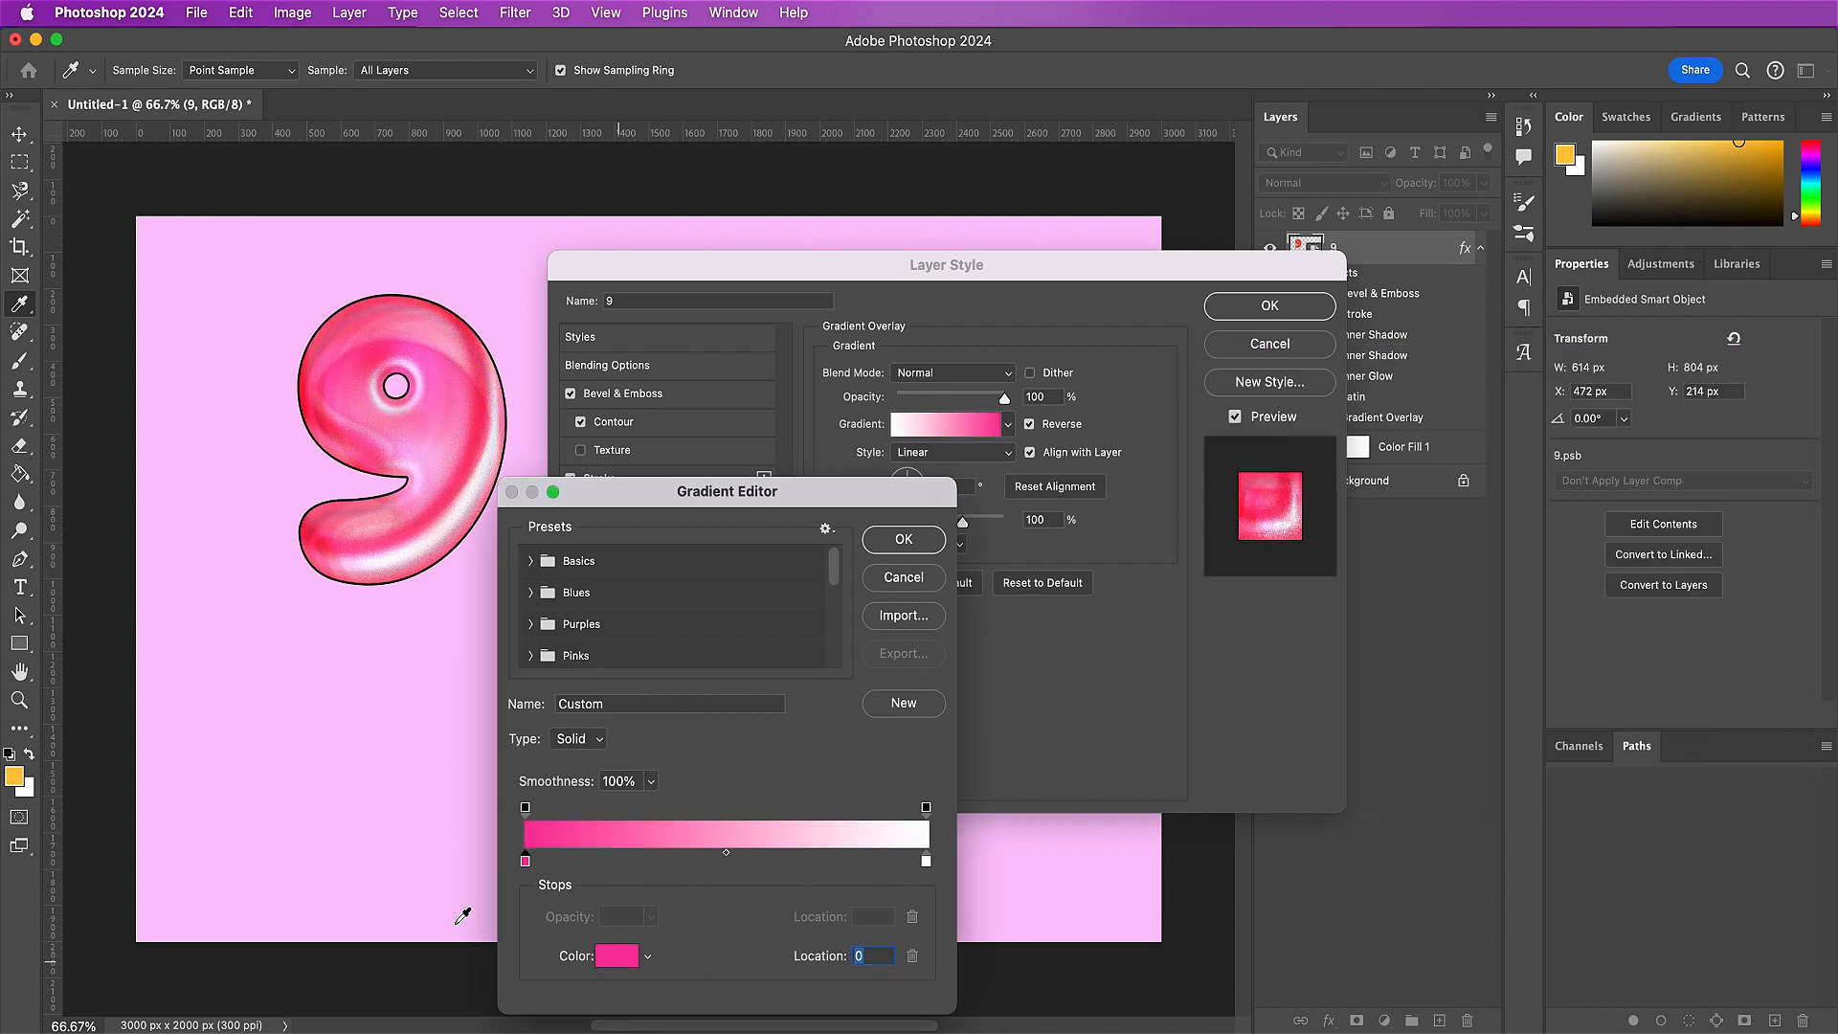
# - Add a color stop about a third of the way along the overlay gradient with color fa5746
pyautogui.click(661, 862)
pyautogui.click(617, 958)
pyautogui.write('fa')
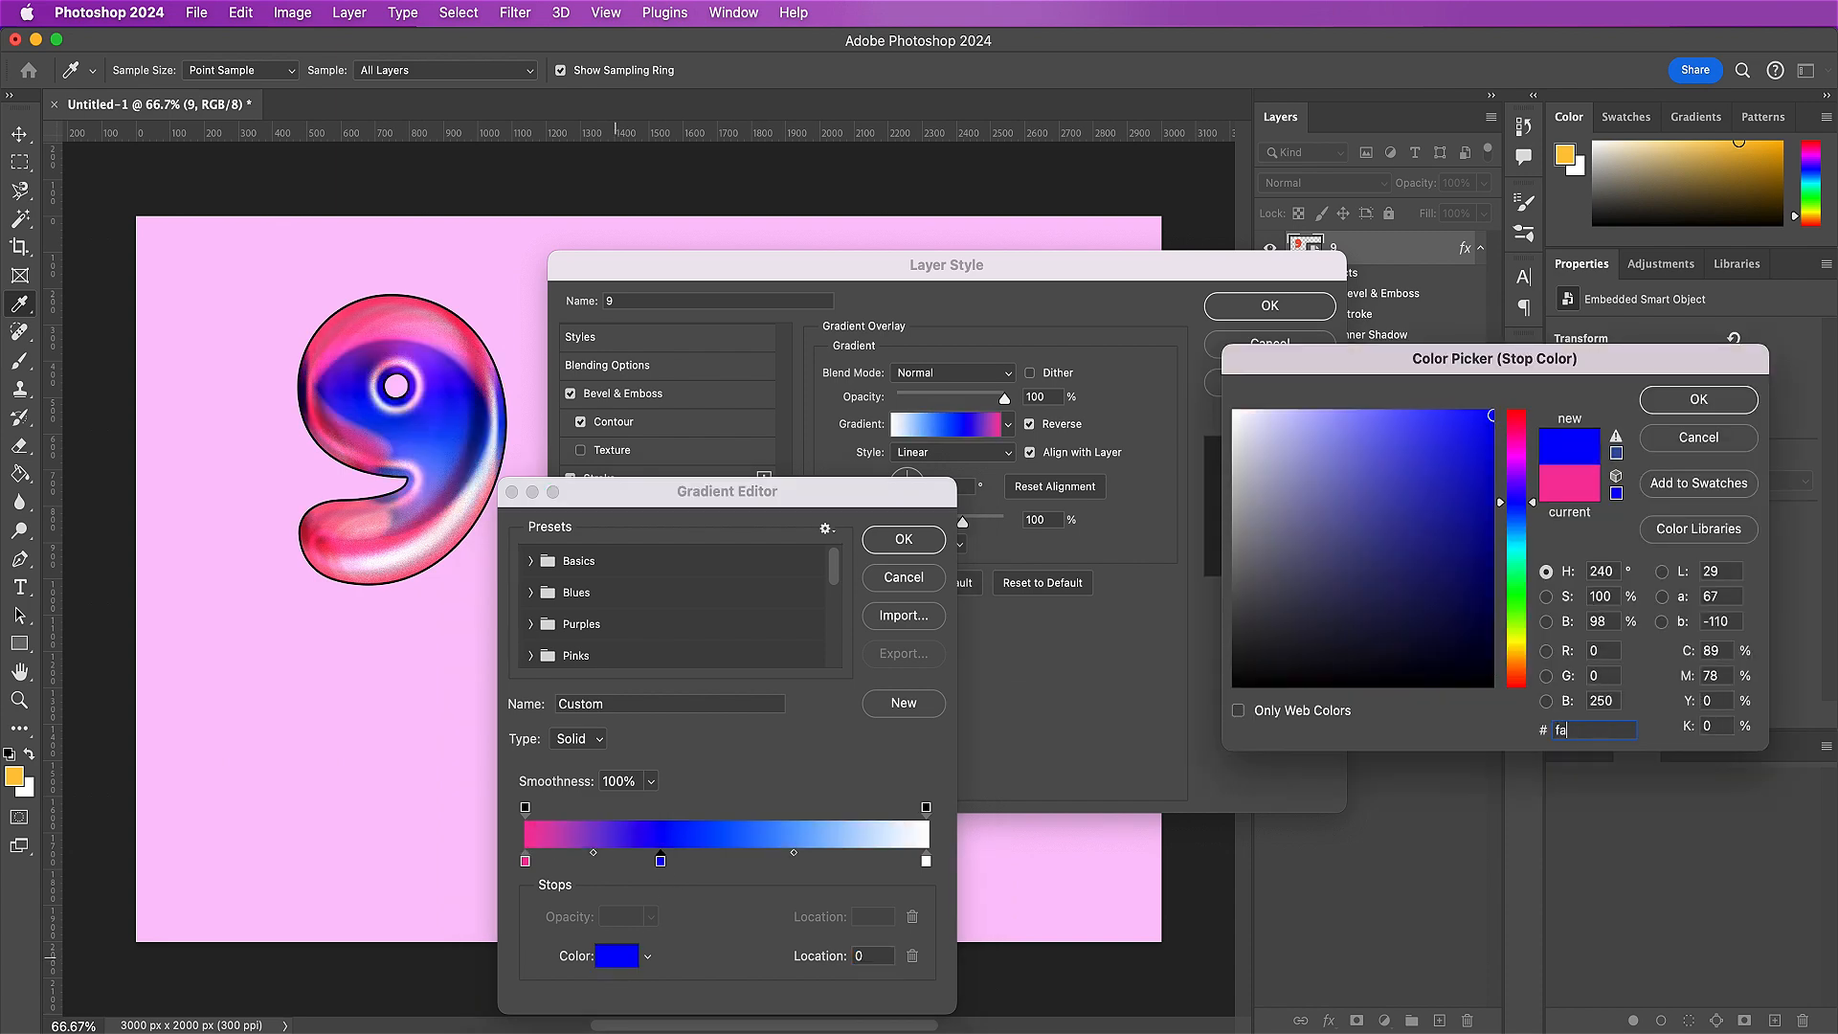
pyautogui.write('57')
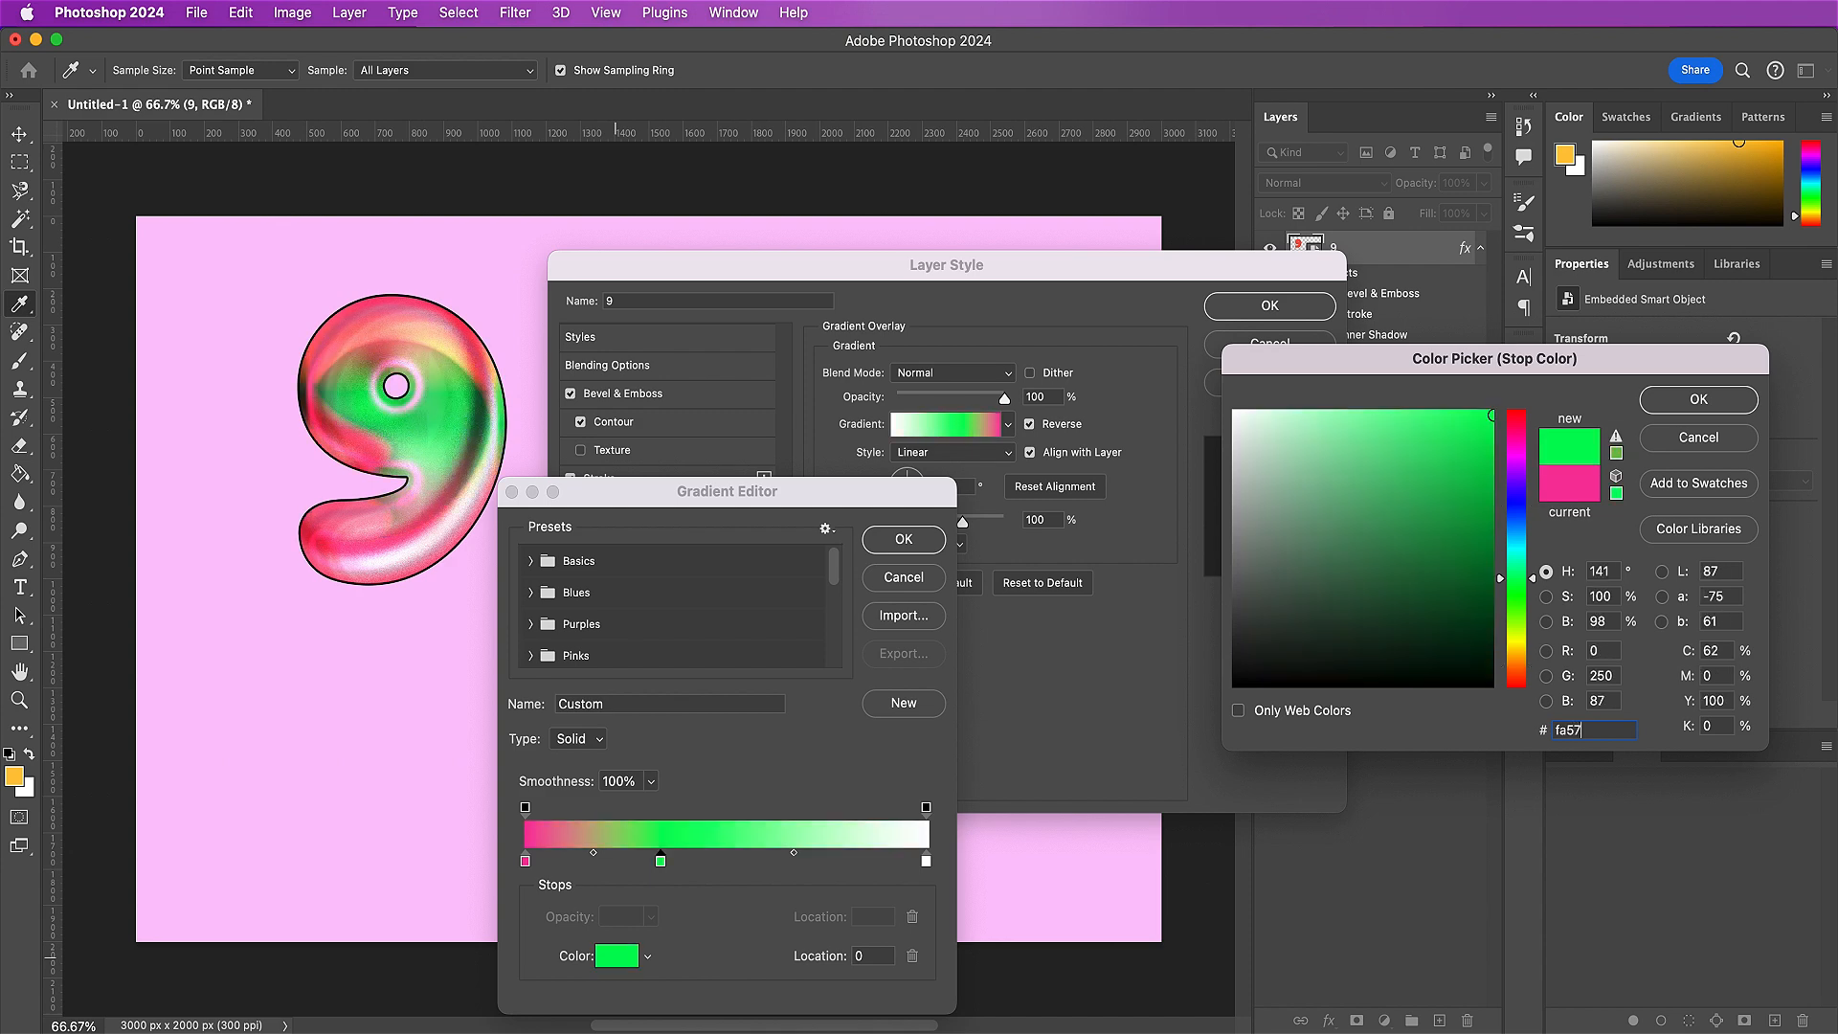
pyautogui.write('57')
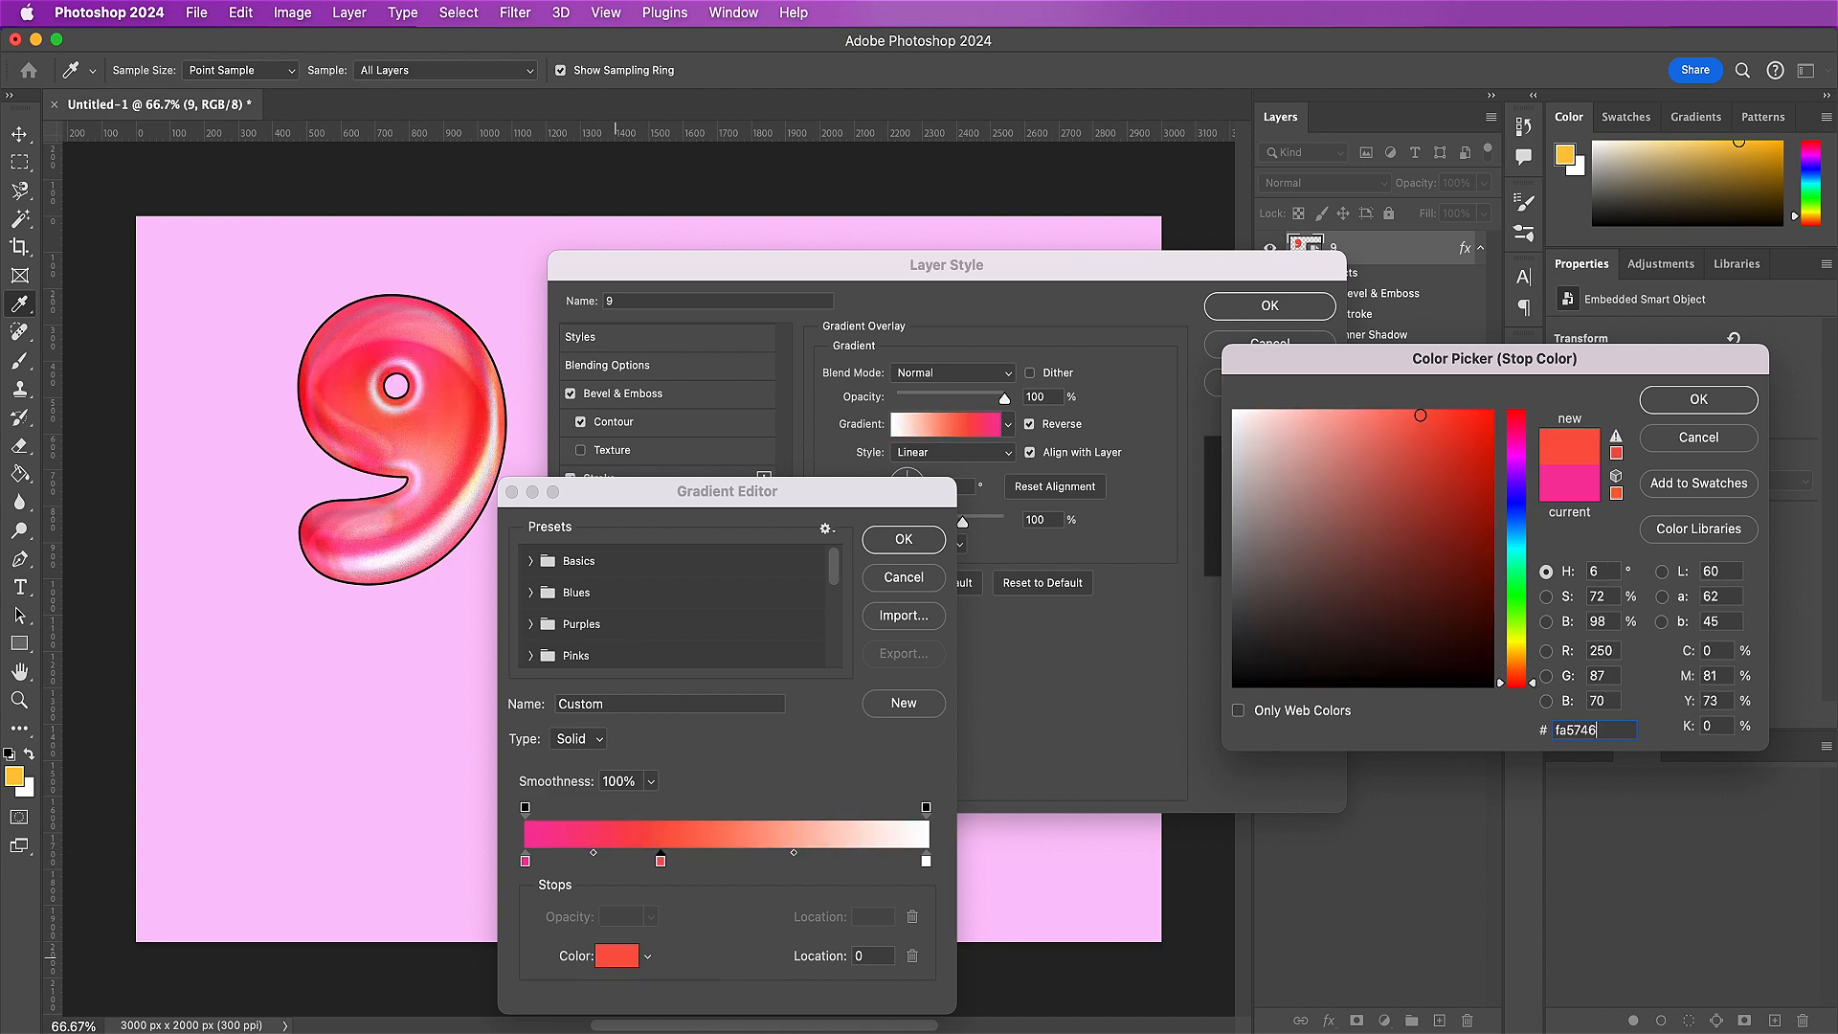
pyautogui.press('Return')
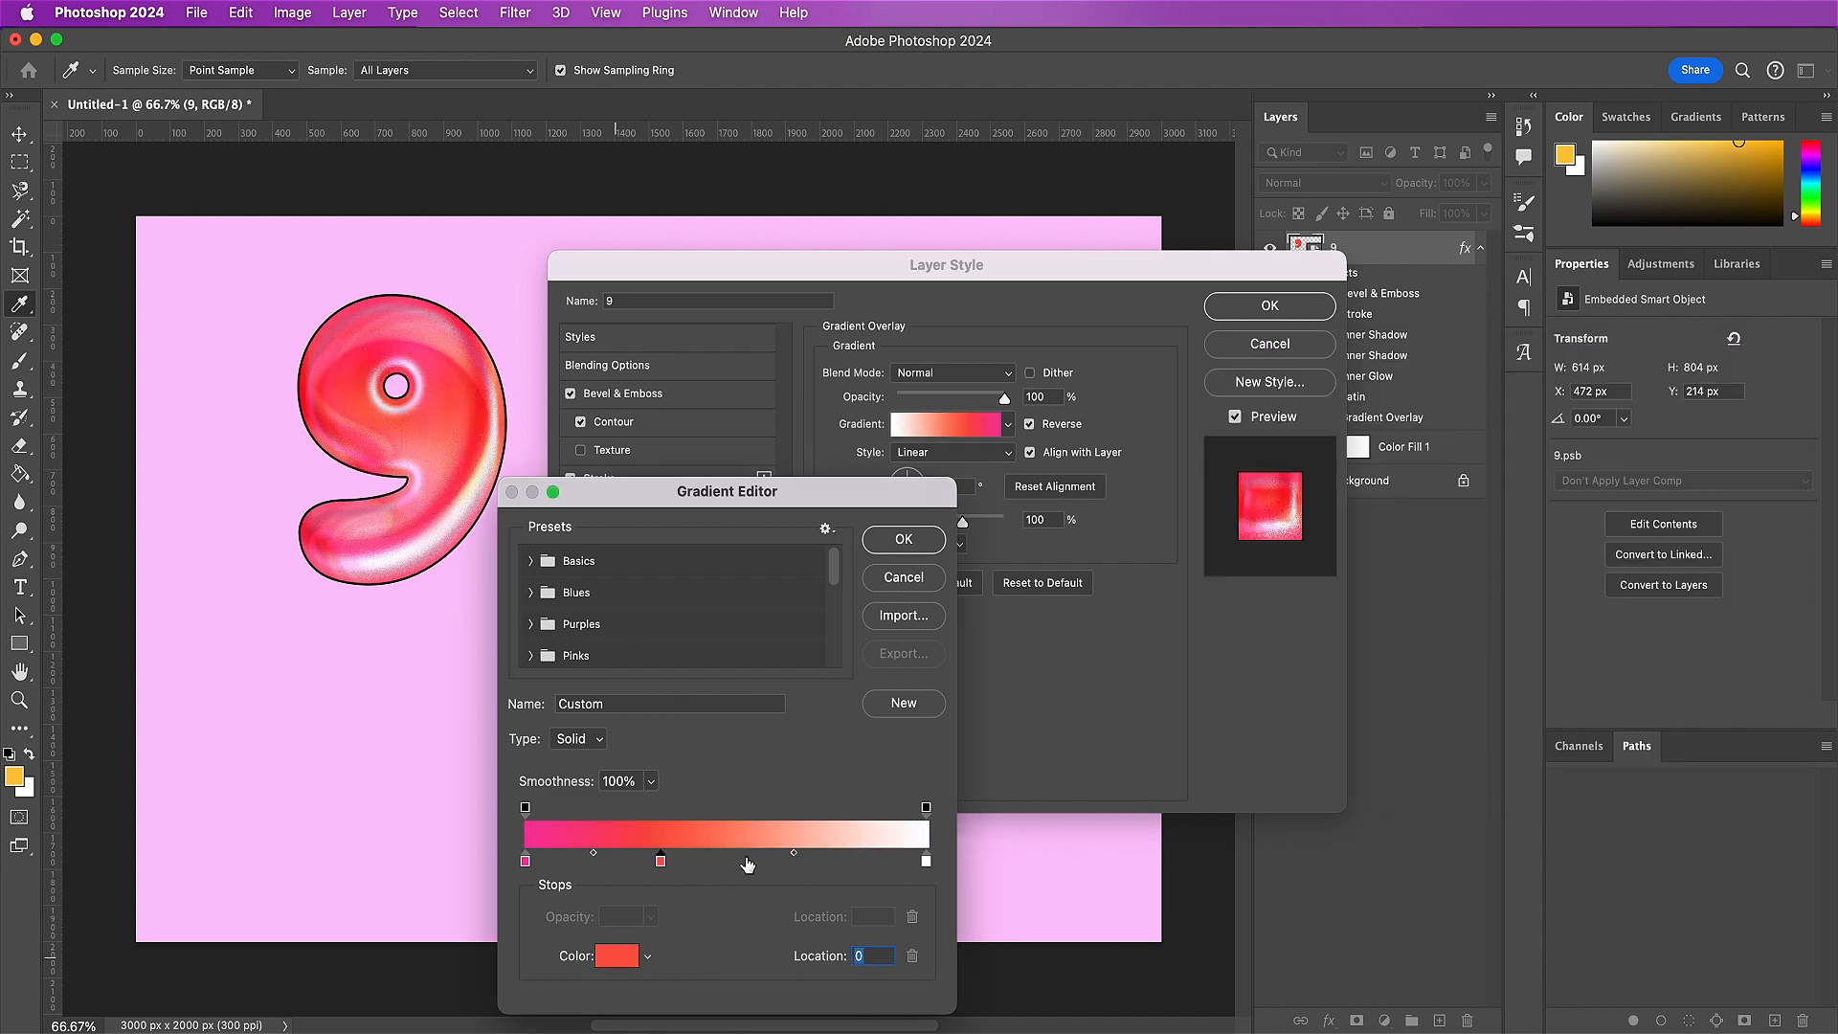
# - Add a color stop slightly past the middle of the overlay gradient with color fcbebb
pyautogui.click(746, 861)
pyautogui.click(617, 957)
pyautogui.write('f')
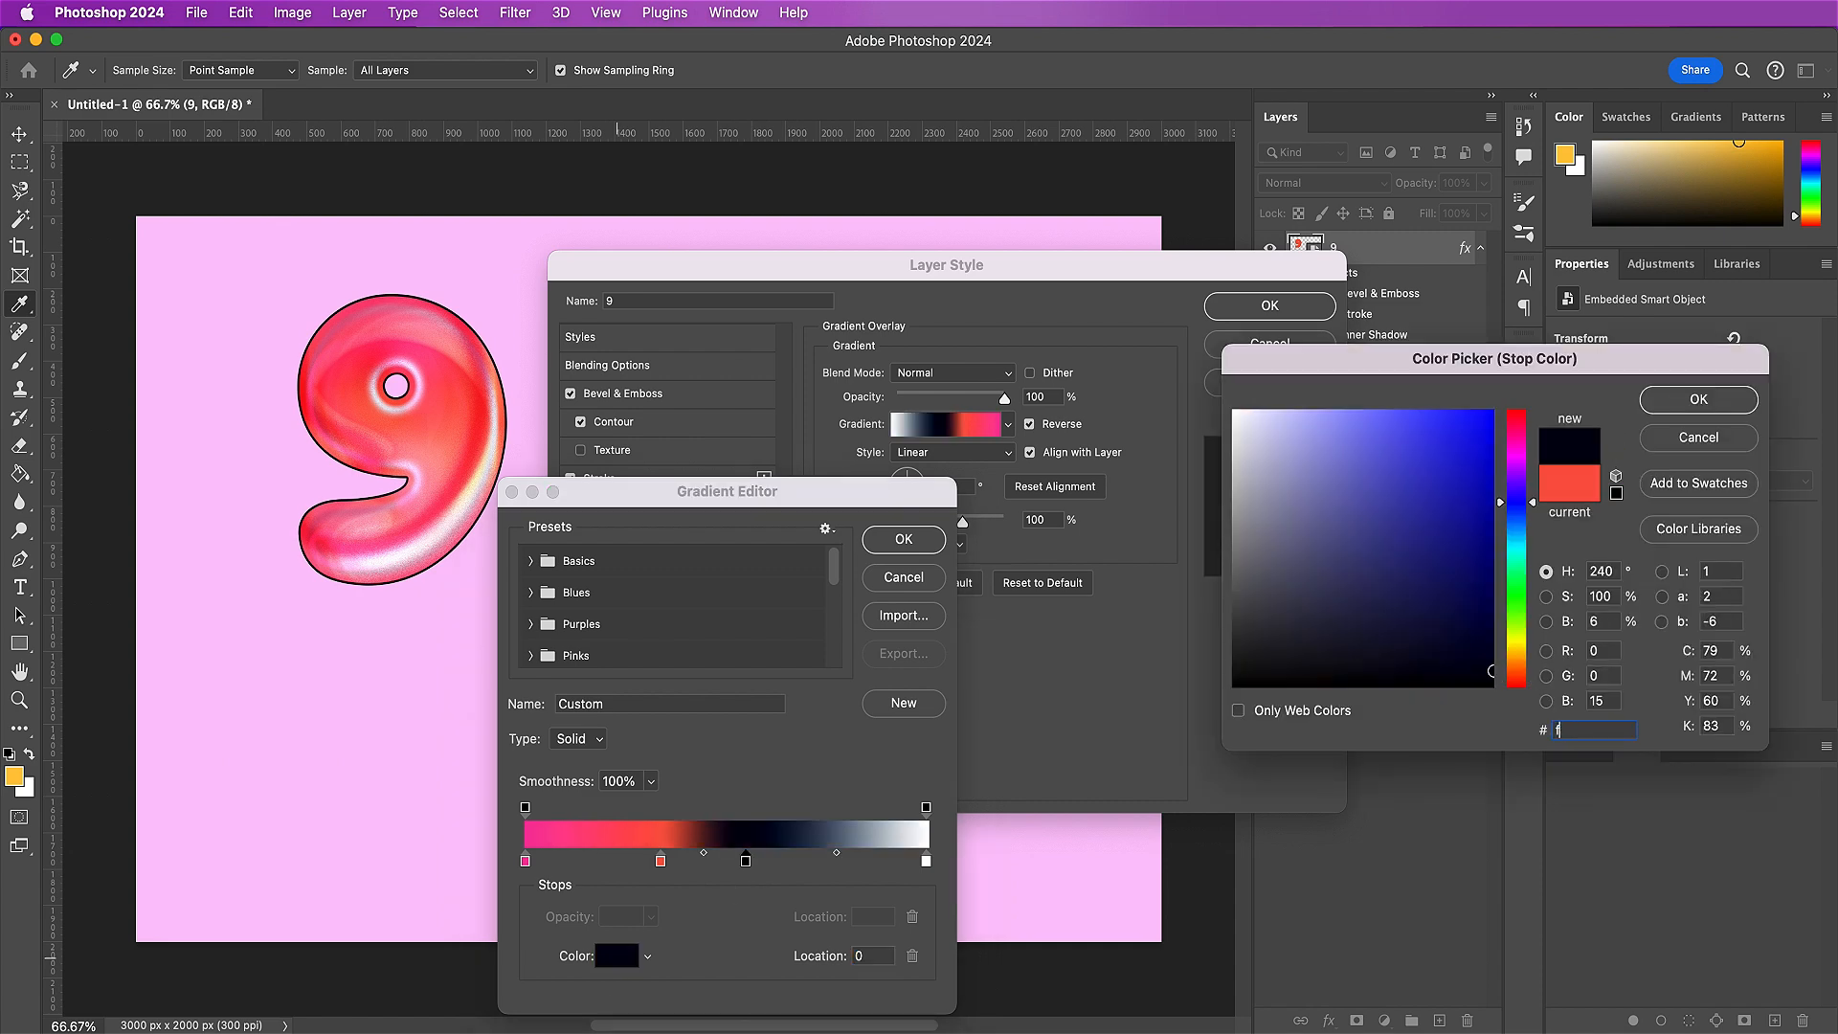
pyautogui.write('cbbbb')
pyautogui.press('Return')
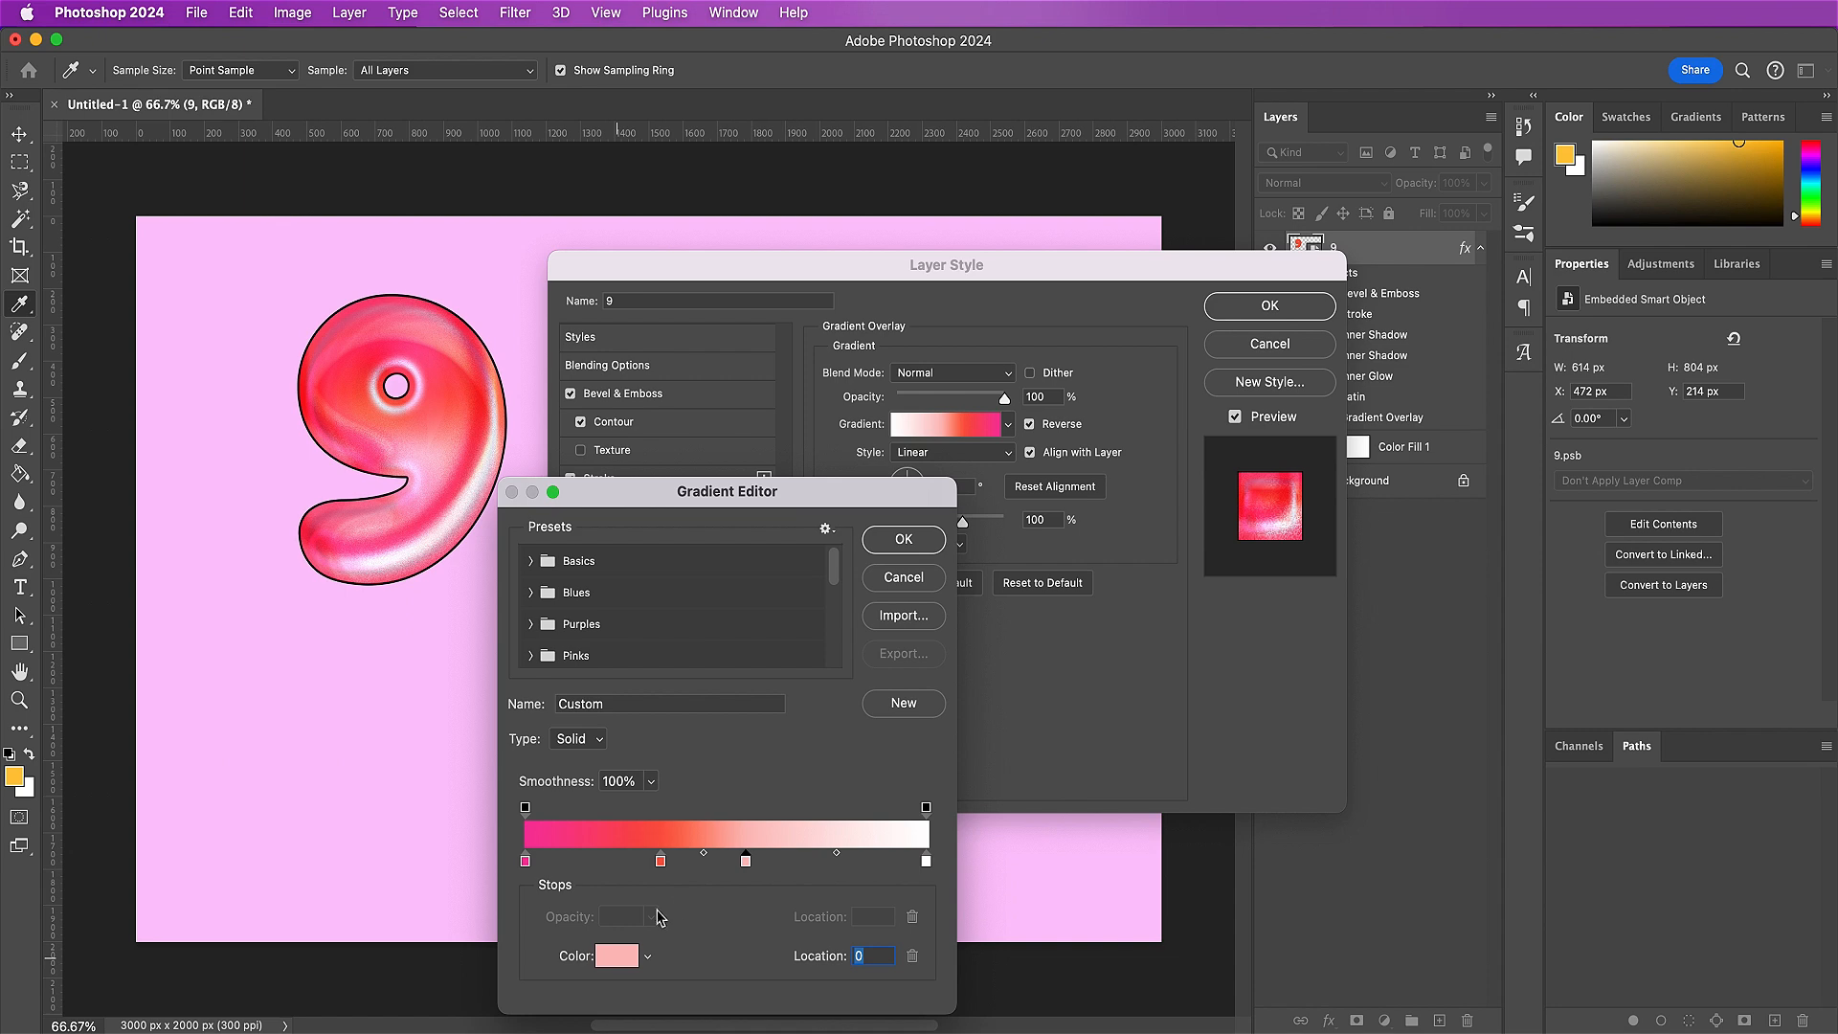
# - Add a color stop just after the pale pink one in the overlay gradient with color c4228b
pyautogui.click(766, 861)
pyautogui.click(614, 957)
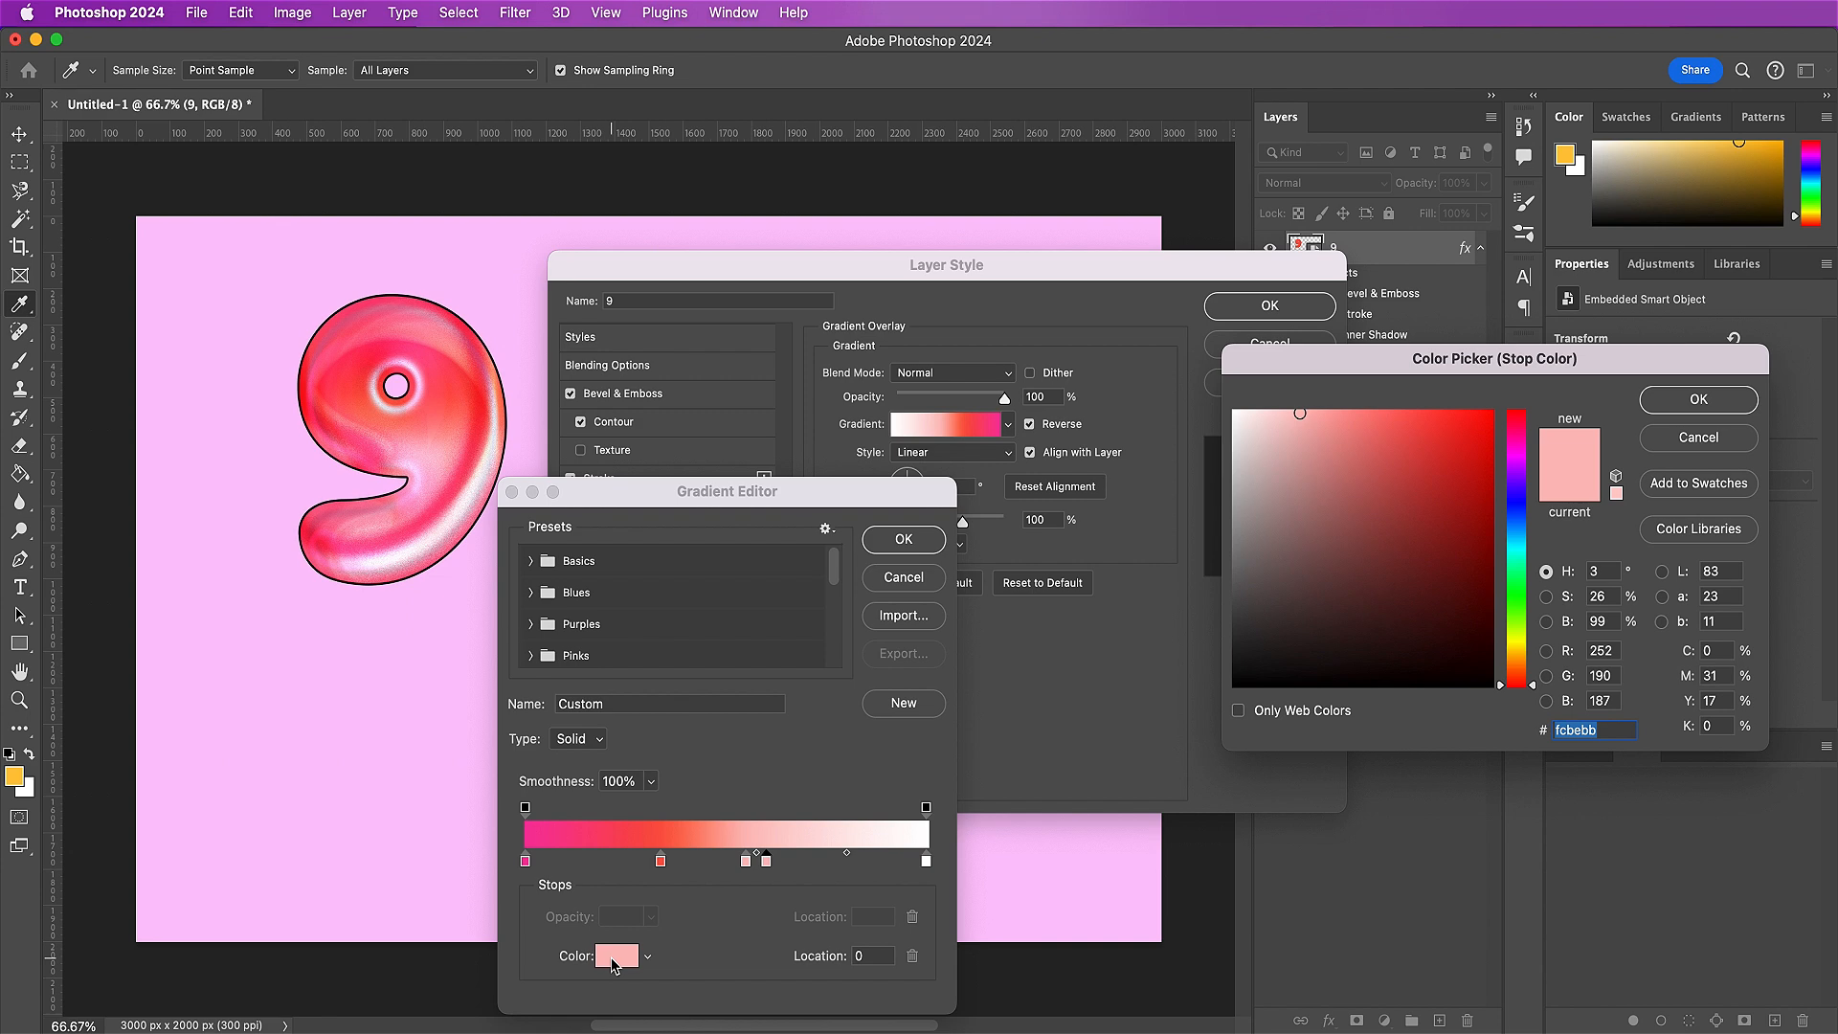
pyautogui.write('c4')
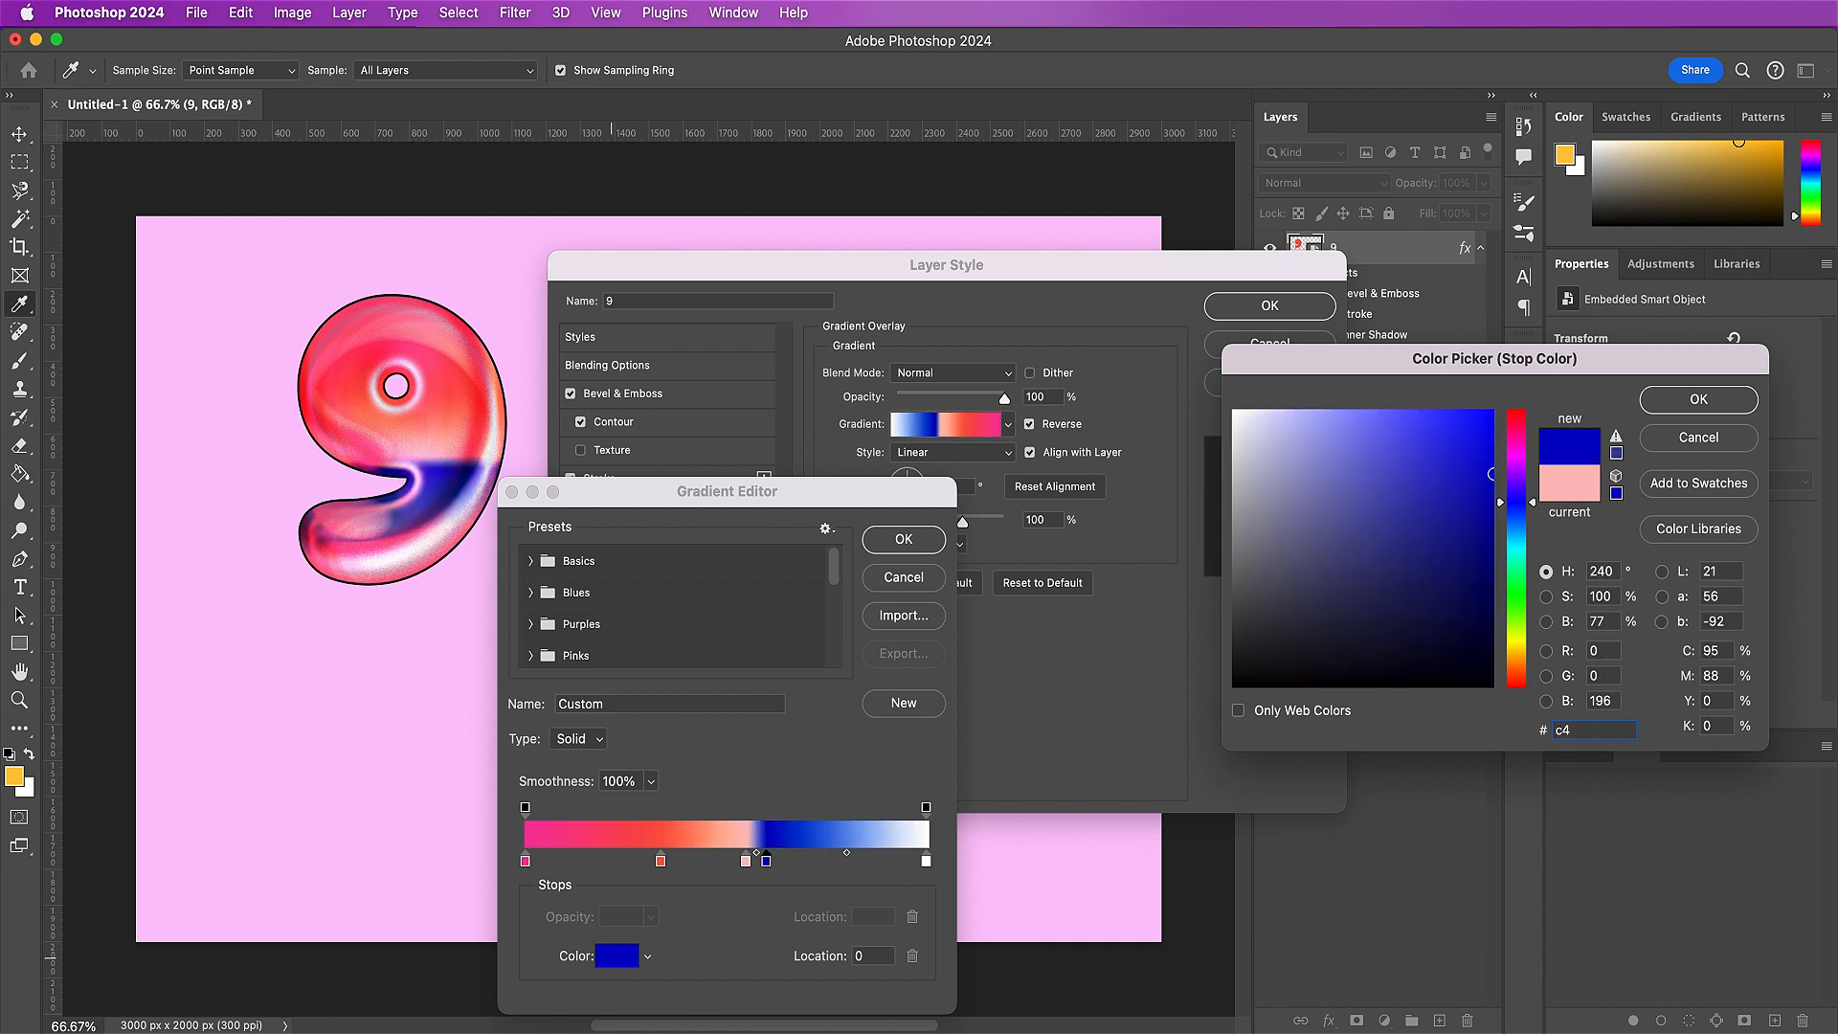
pyautogui.write('22')
pyautogui.write('90')
pyautogui.press('Return')
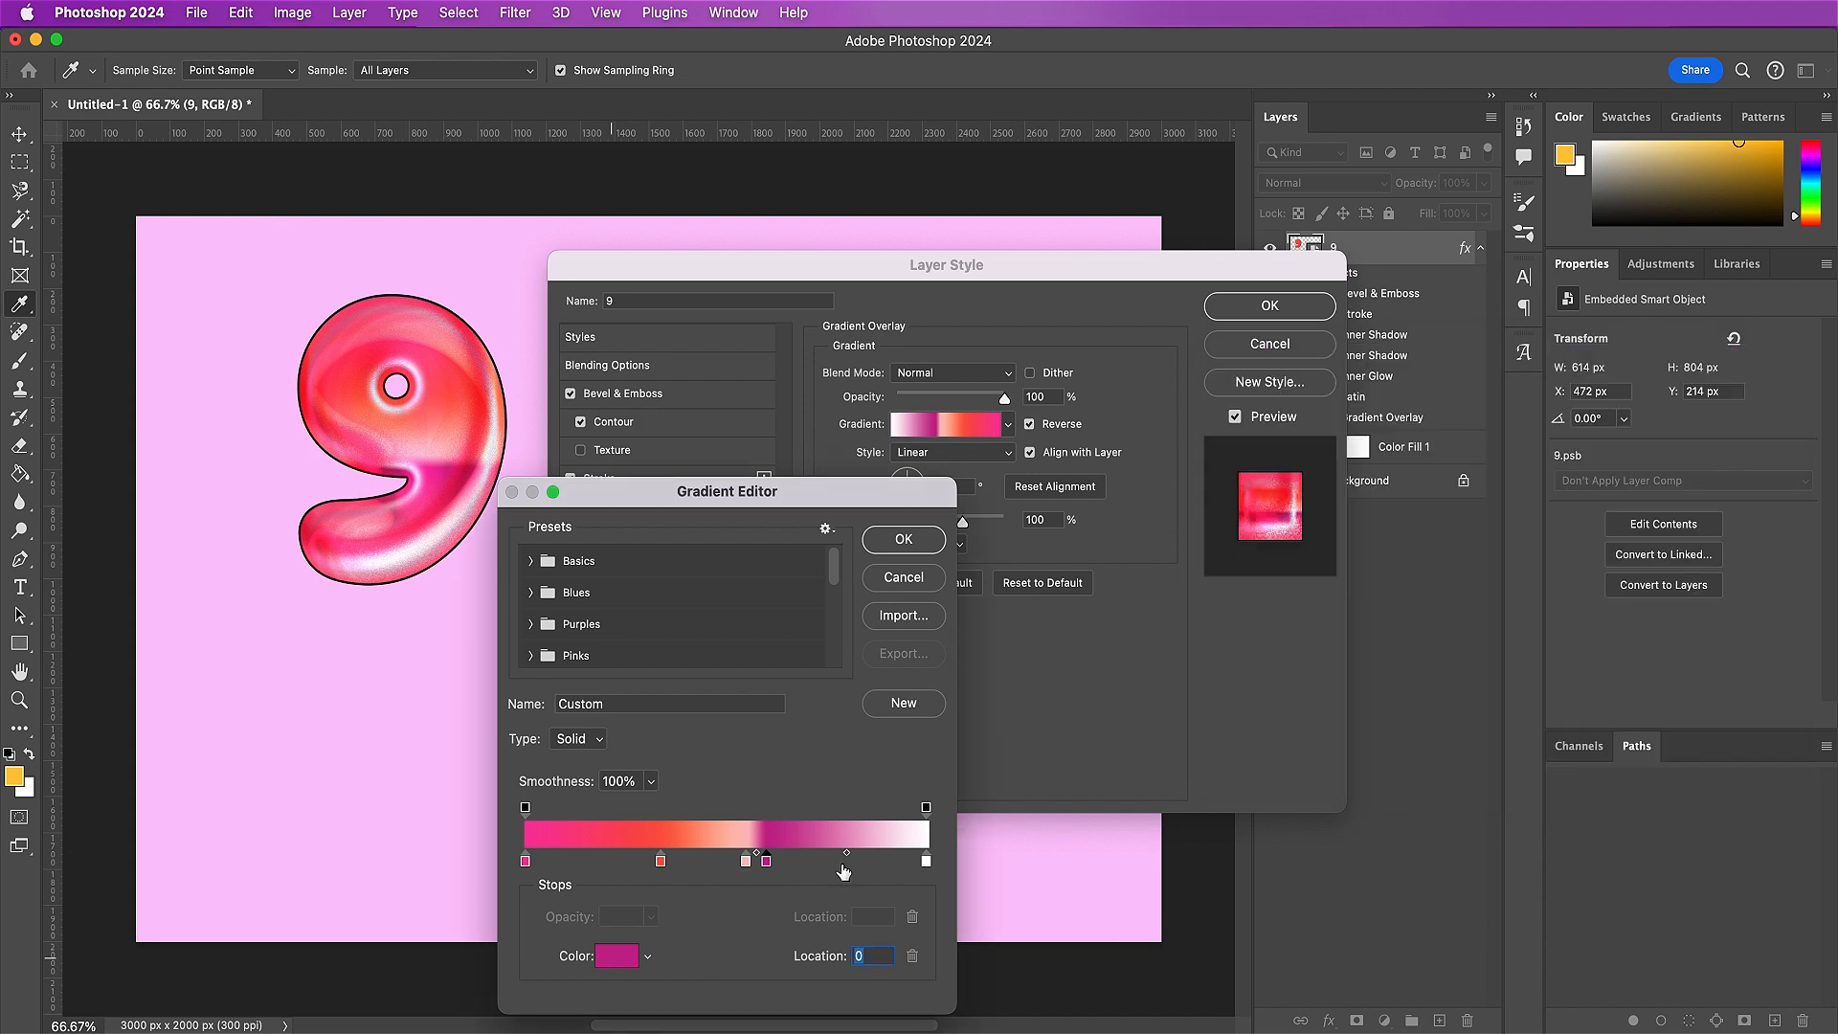
# - Add a color stop about four fifths of the way along the overlay gradient with color e160fd
pyautogui.click(842, 864)
pyautogui.click(615, 957)
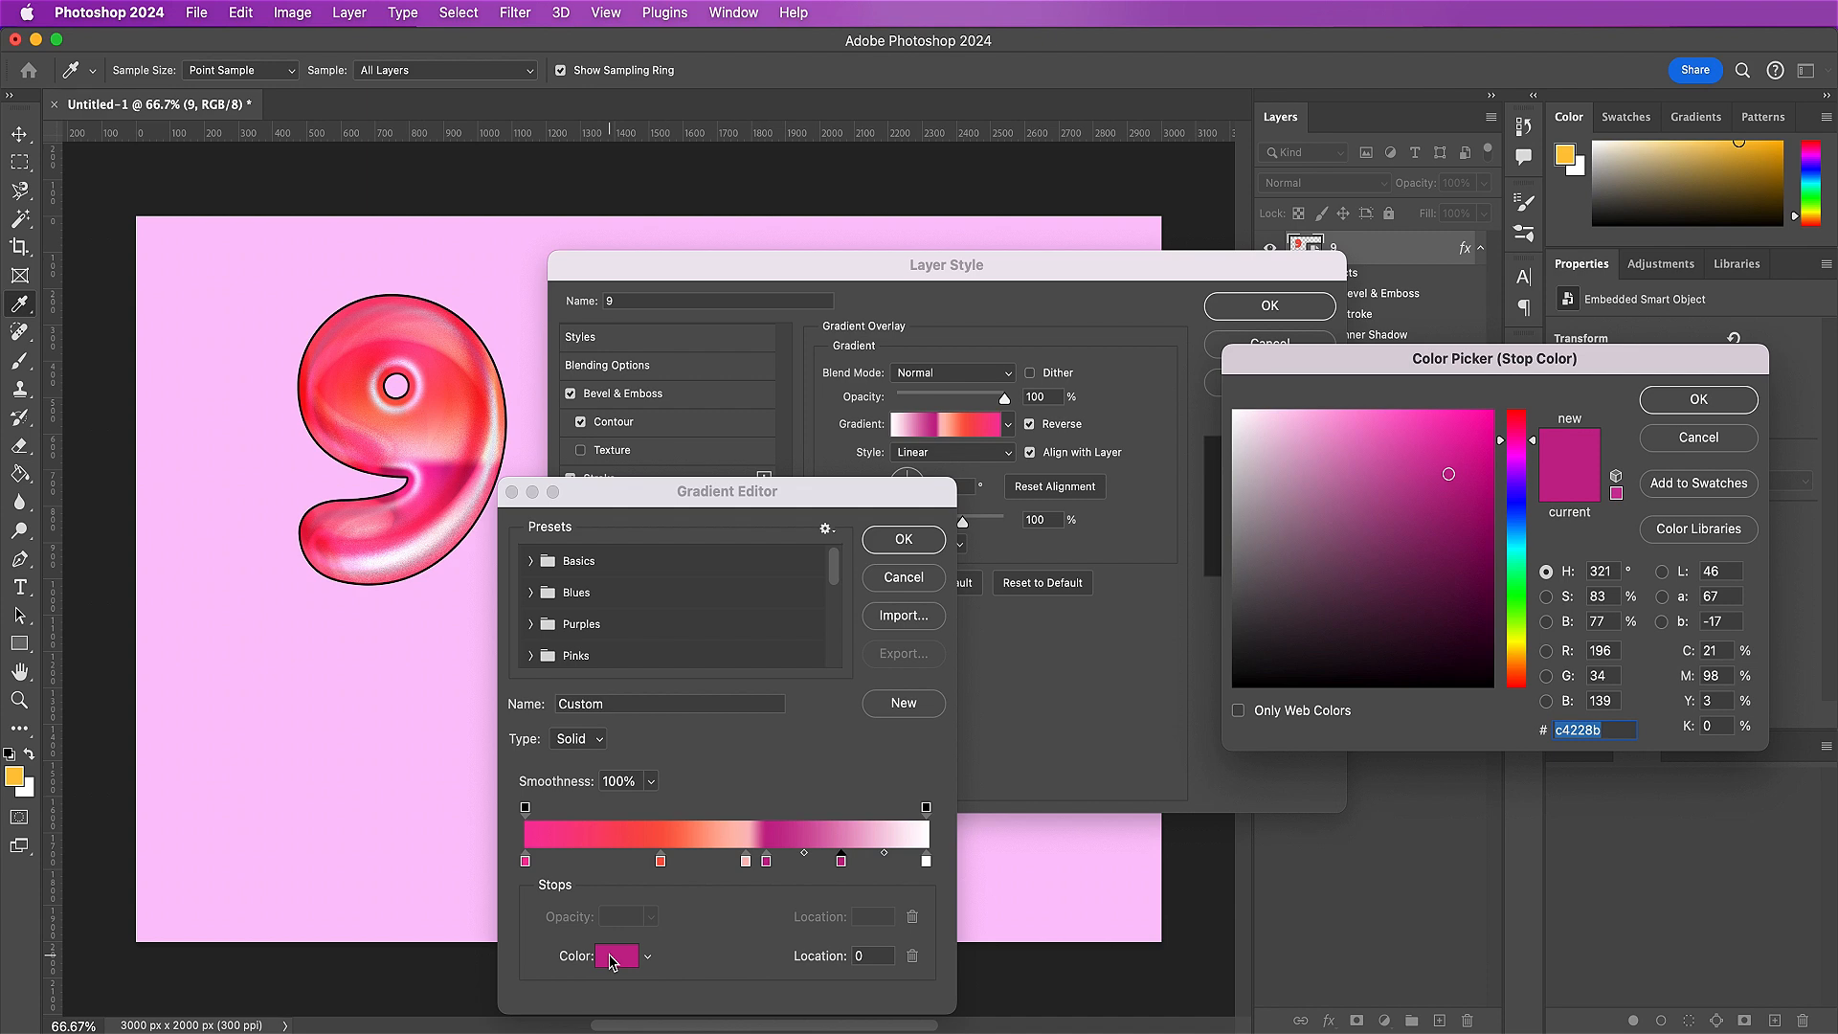
pyautogui.write('e160')
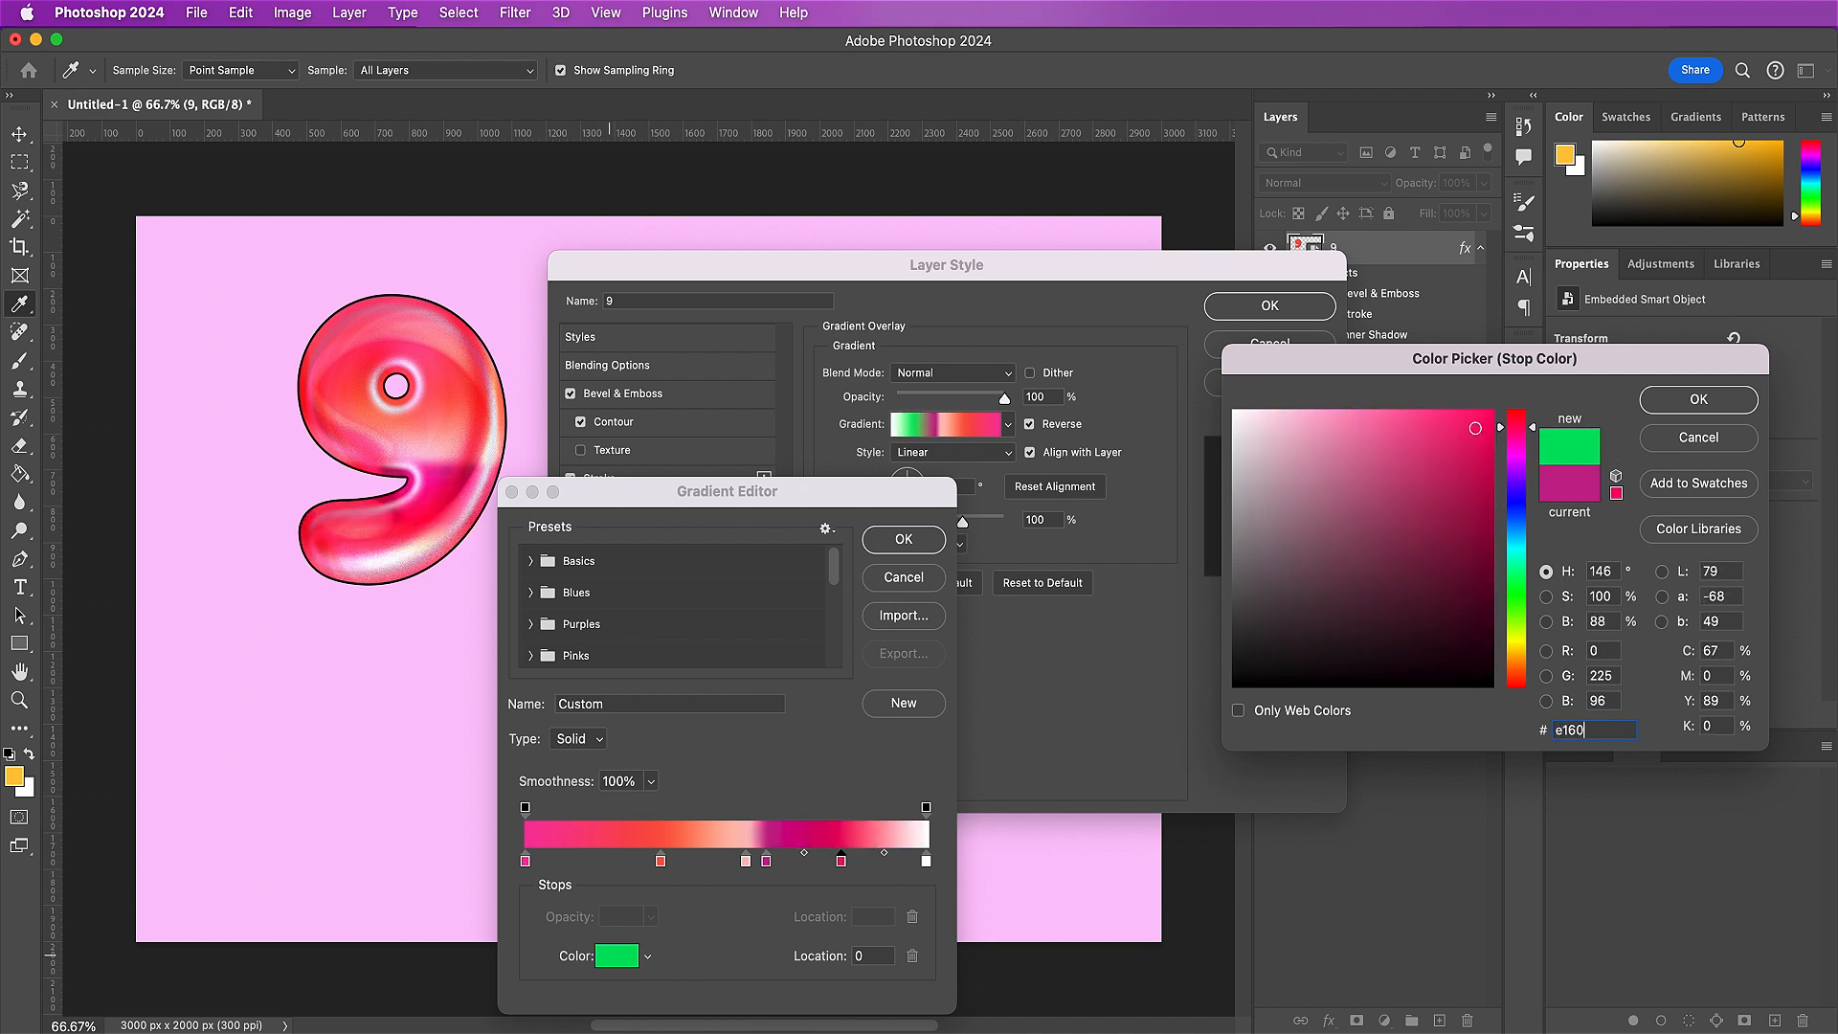
pyautogui.write('e8')
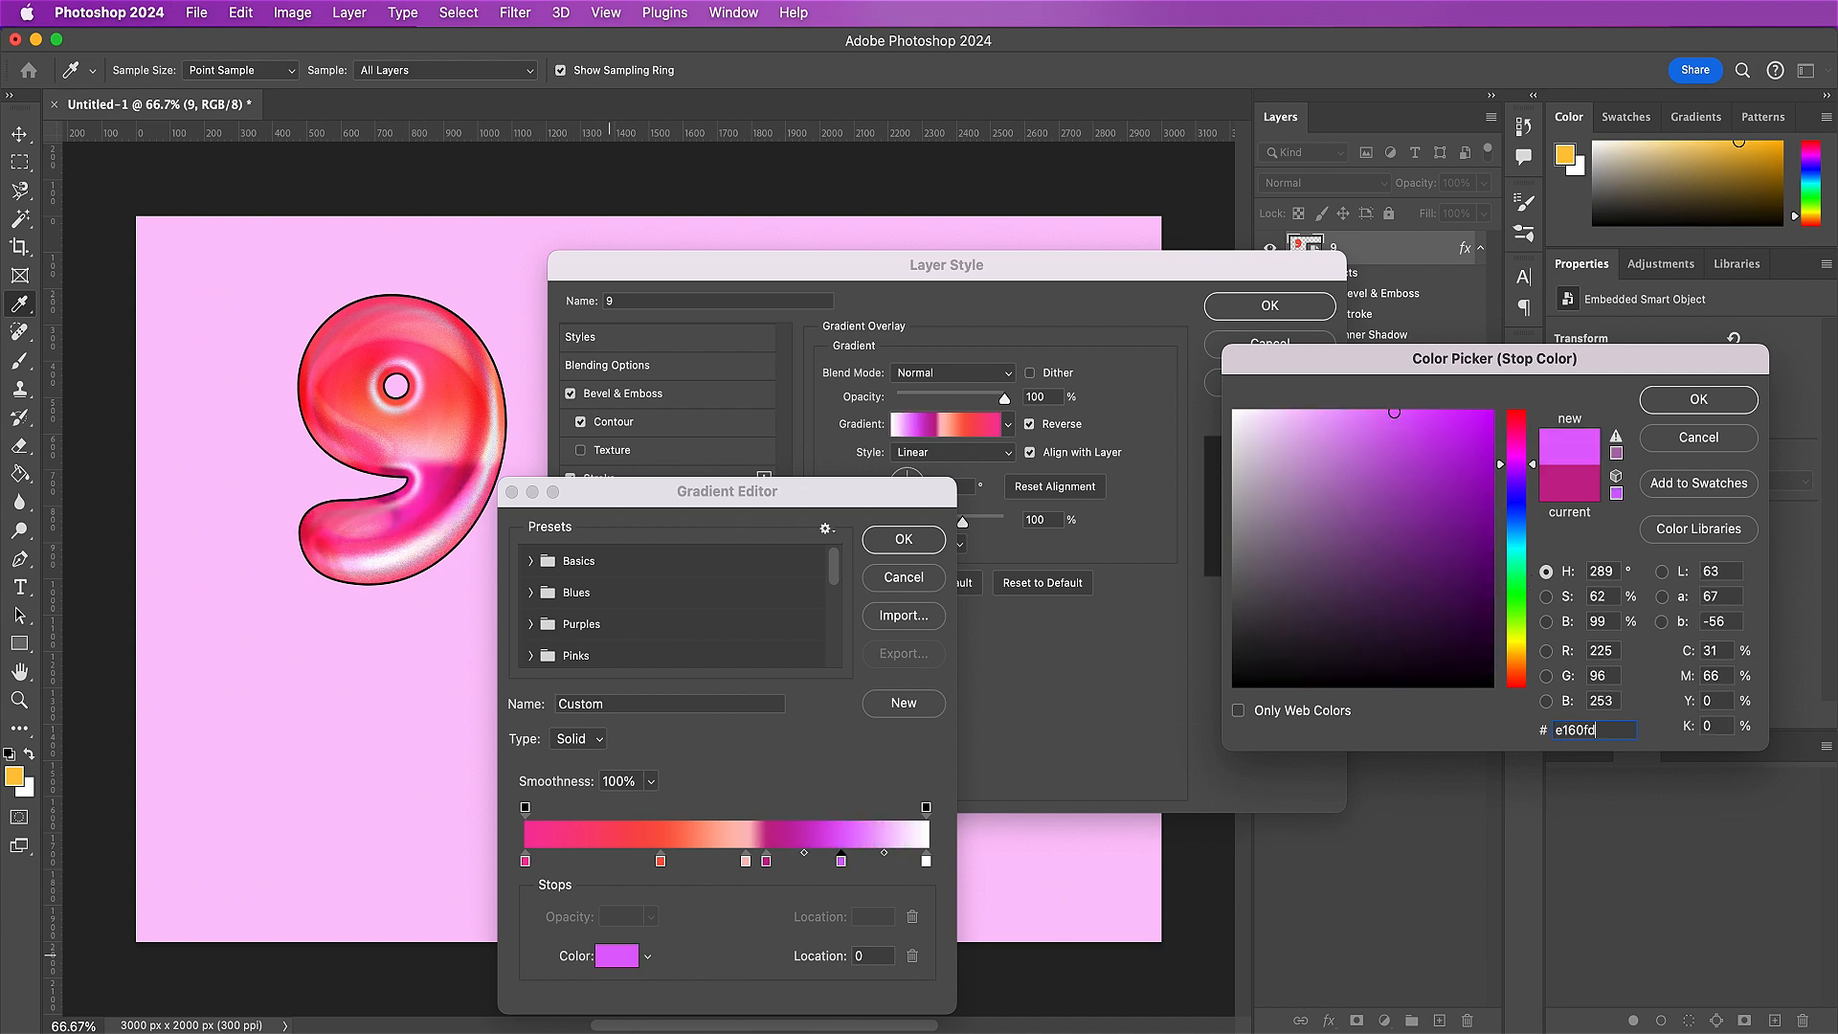
pyautogui.press('Return')
# - Change the overlay gradient's end stop to color e63b94 and accept the custom gradient
pyautogui.click(926, 861)
pyautogui.click(613, 958)
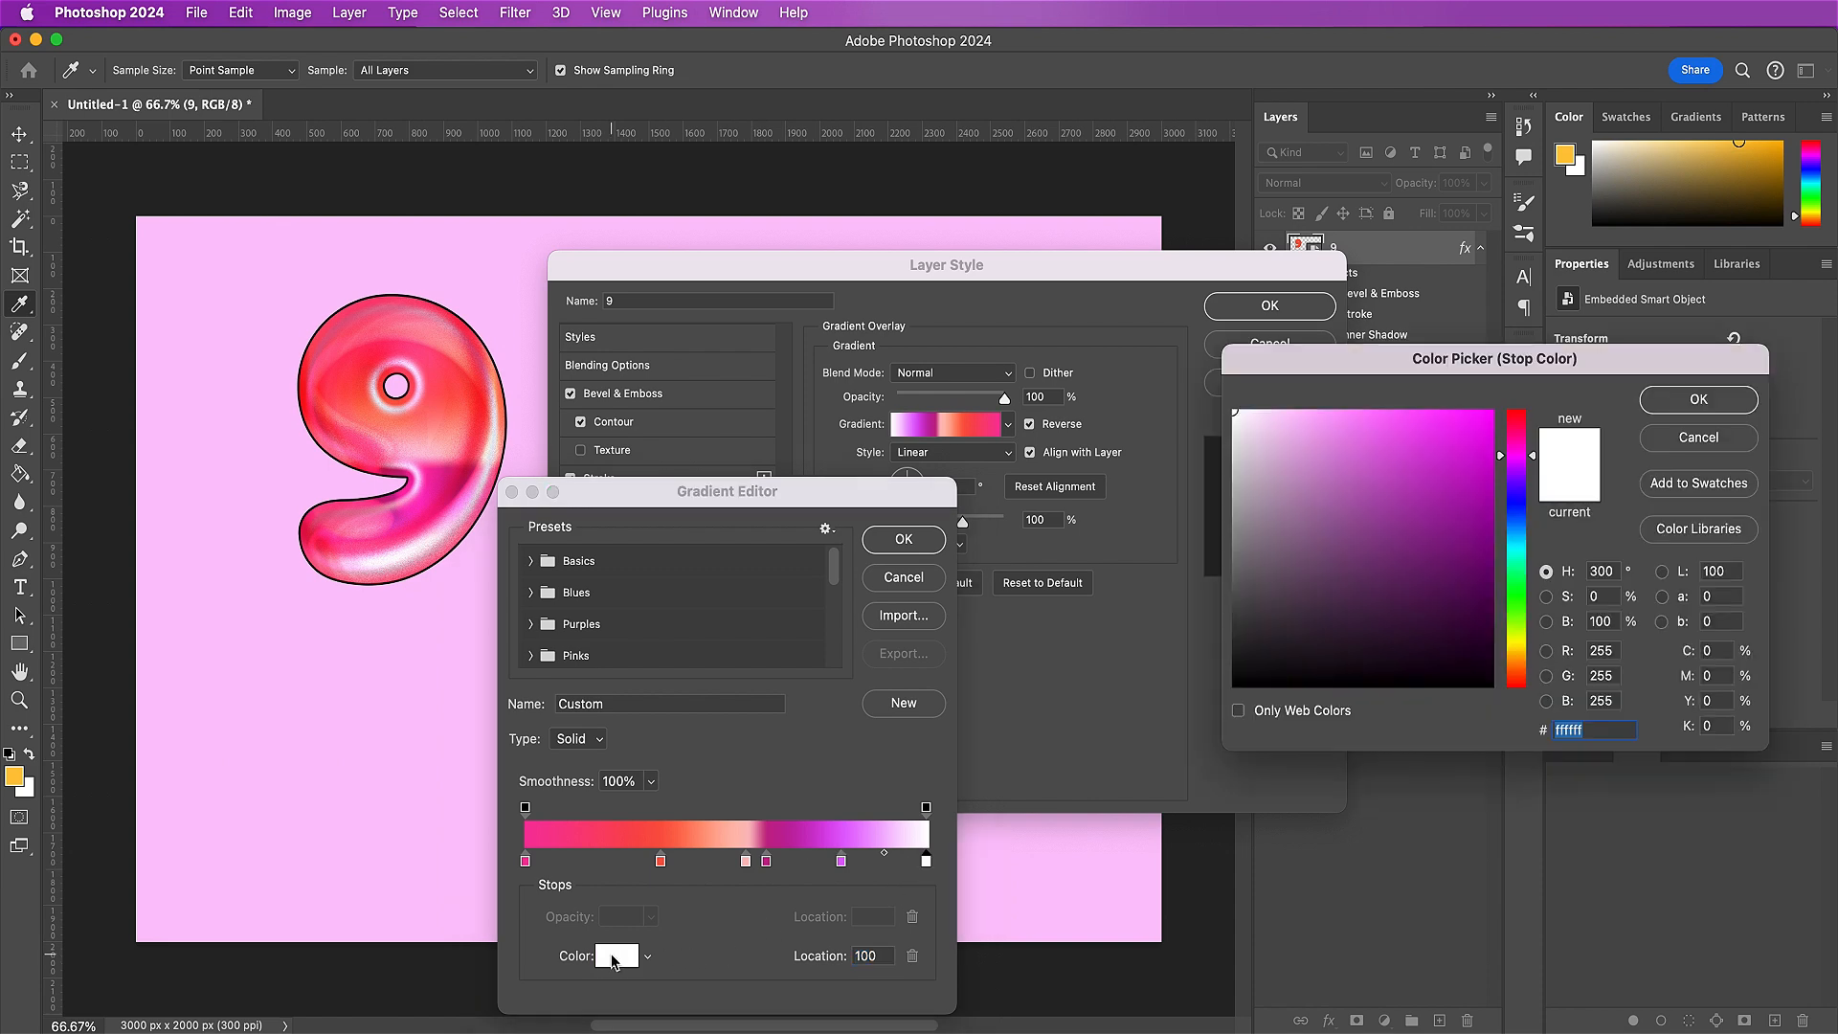
pyautogui.write('e6')
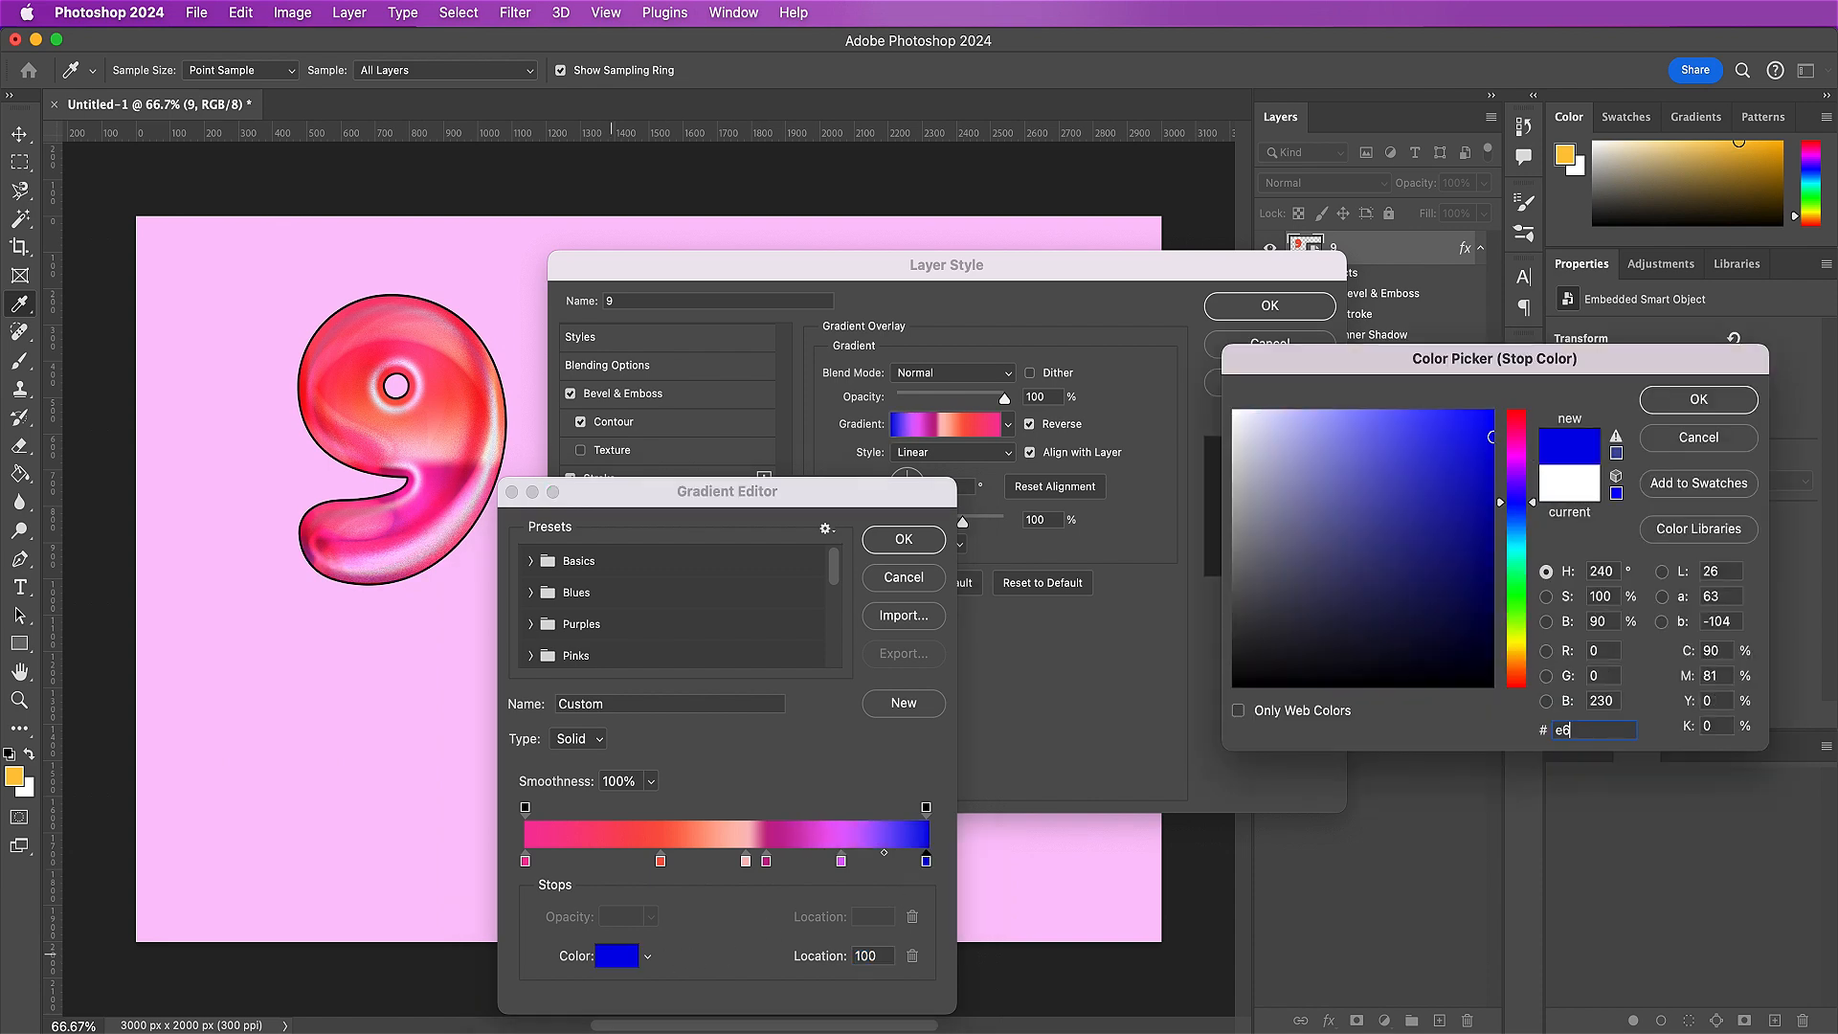
pyautogui.write('3b')
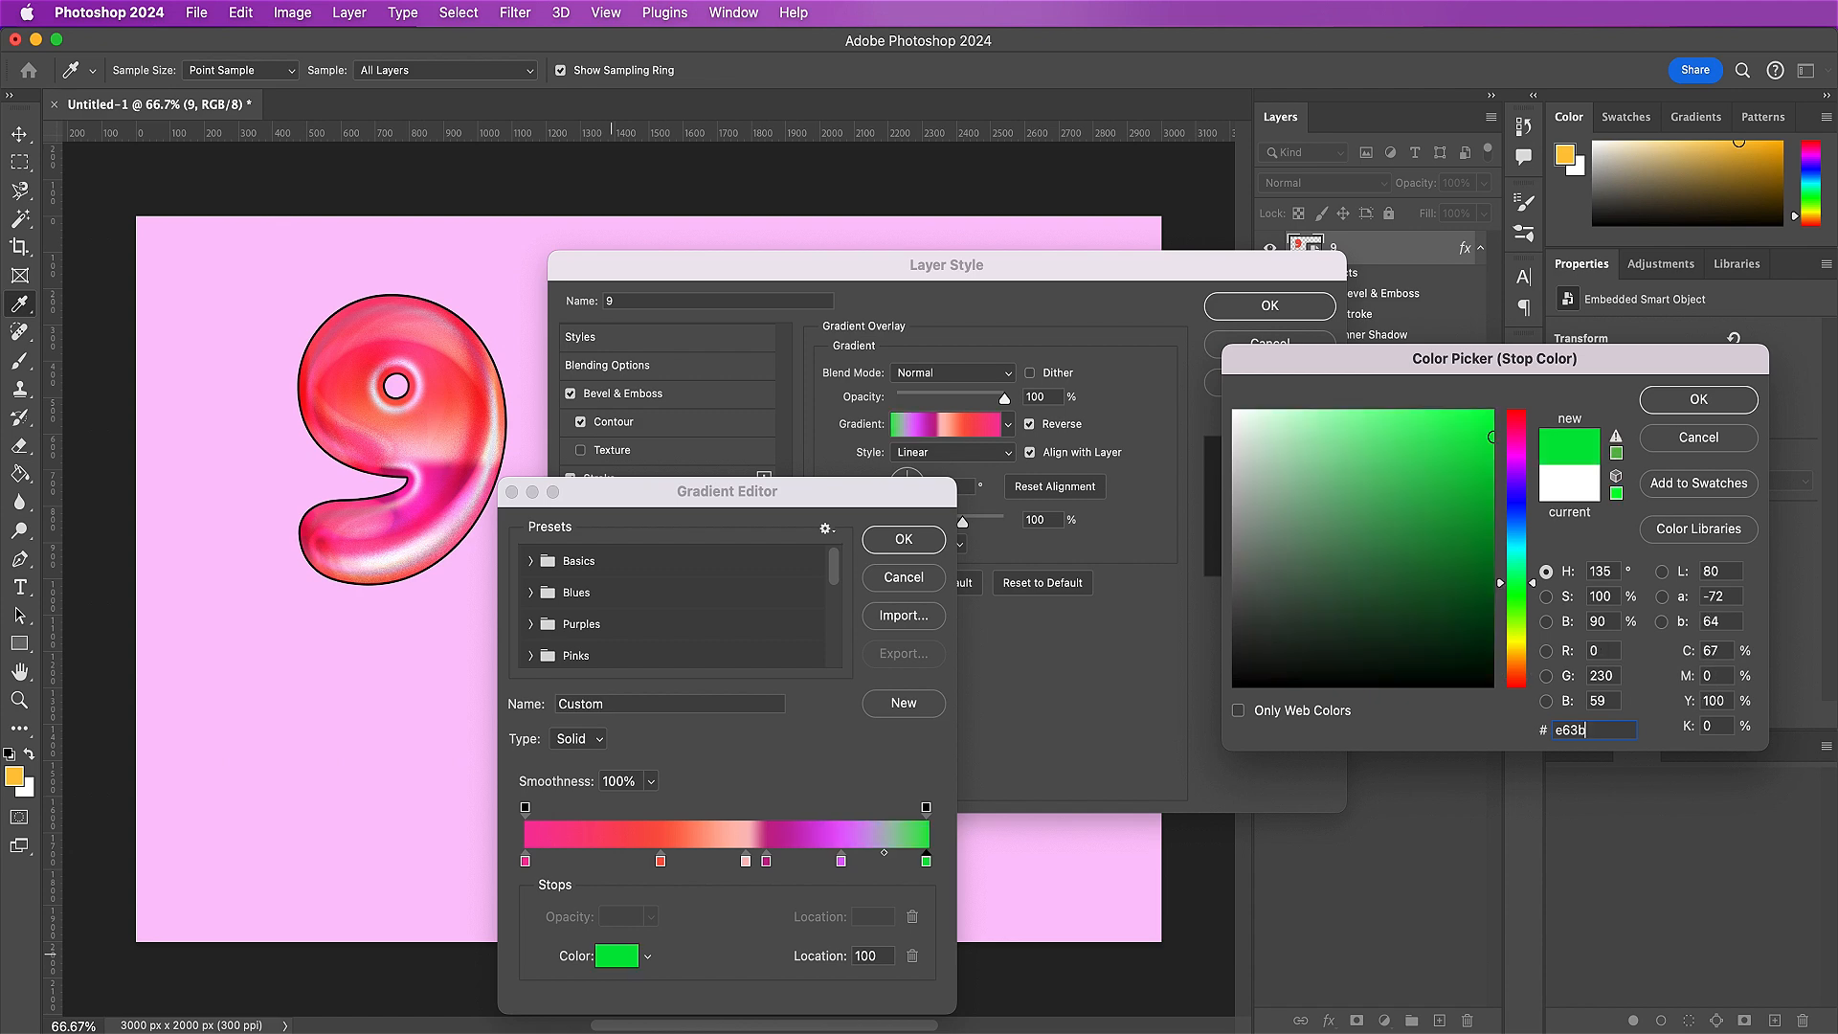
pyautogui.write('94')
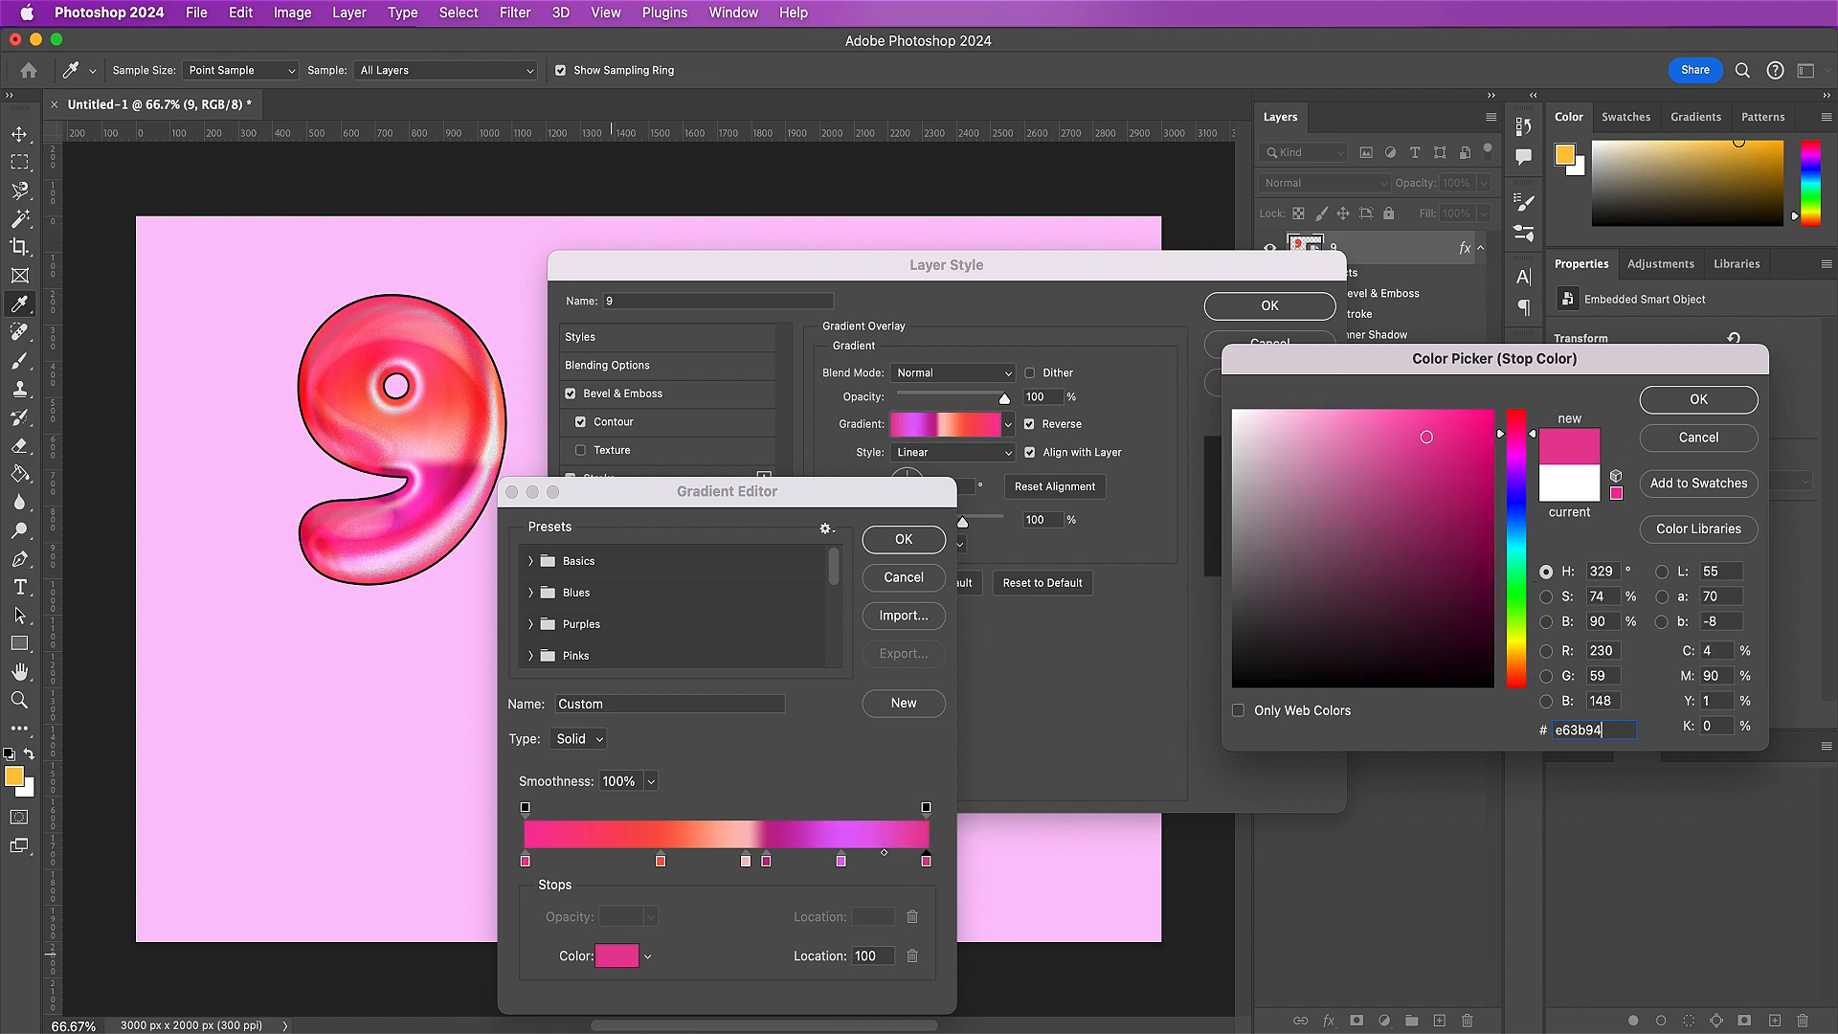
pyautogui.press('Return')
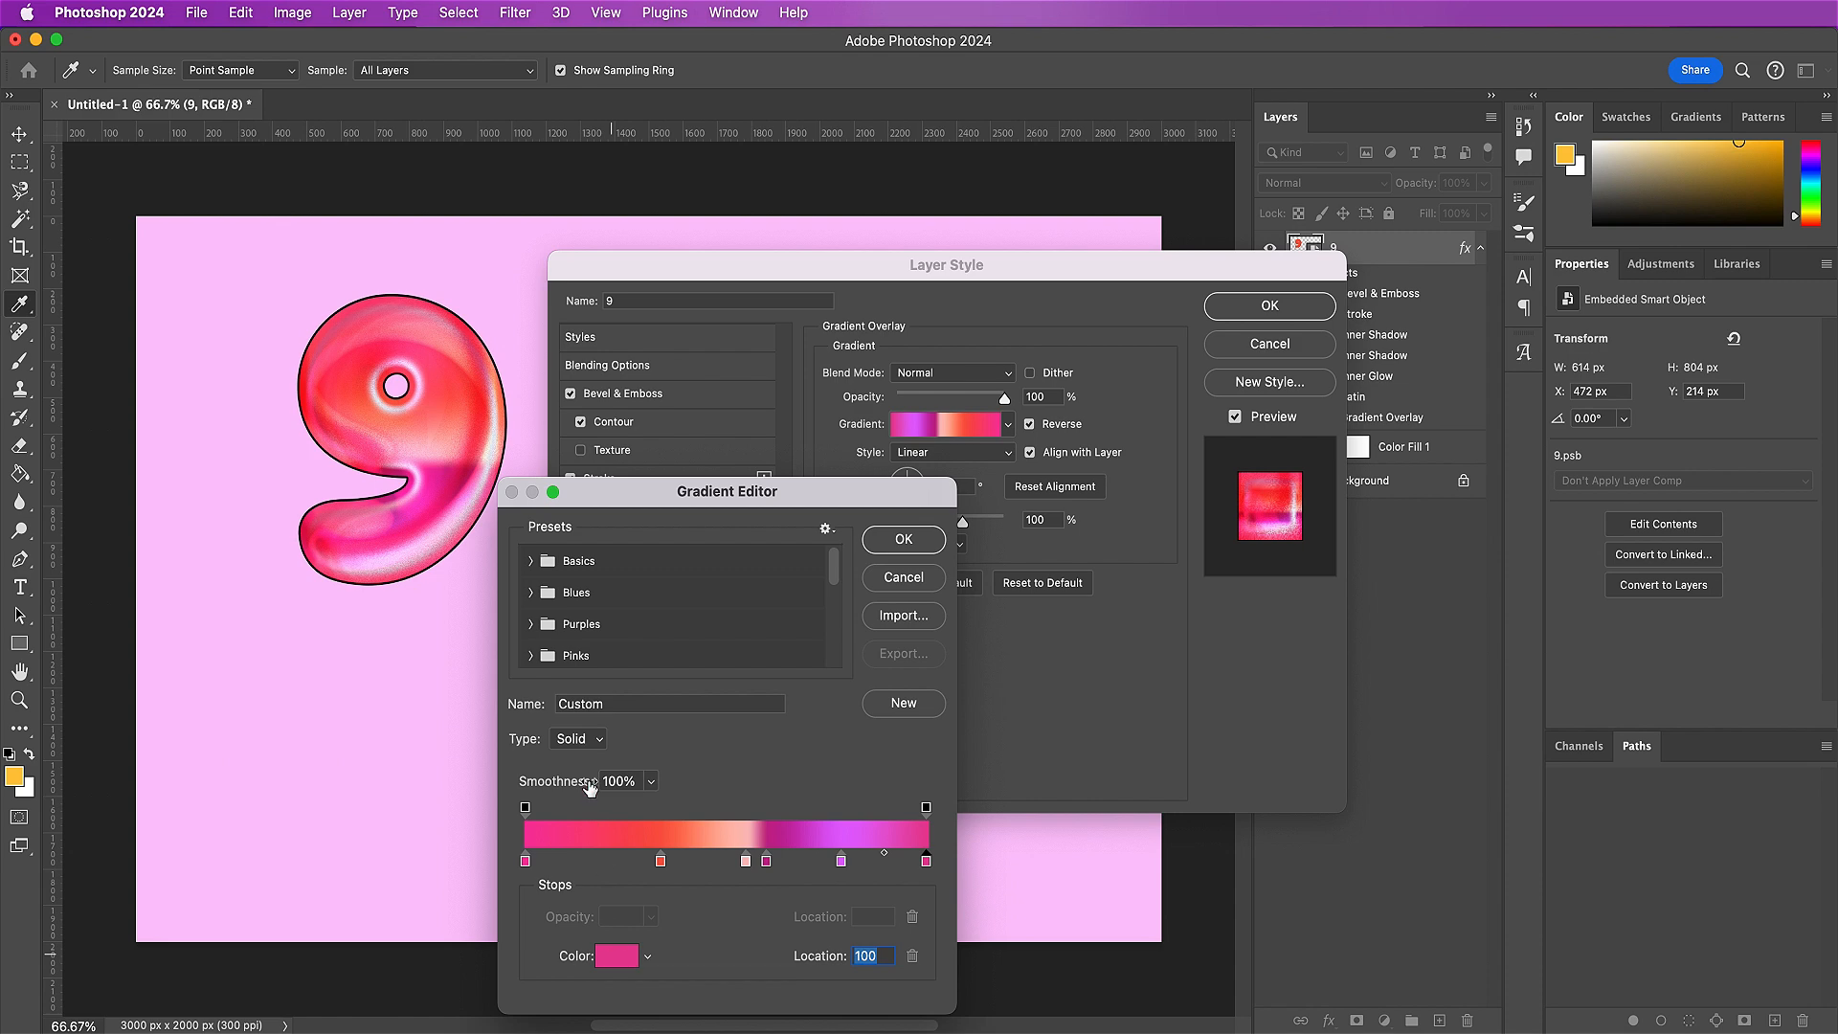
pyautogui.click(893, 546)
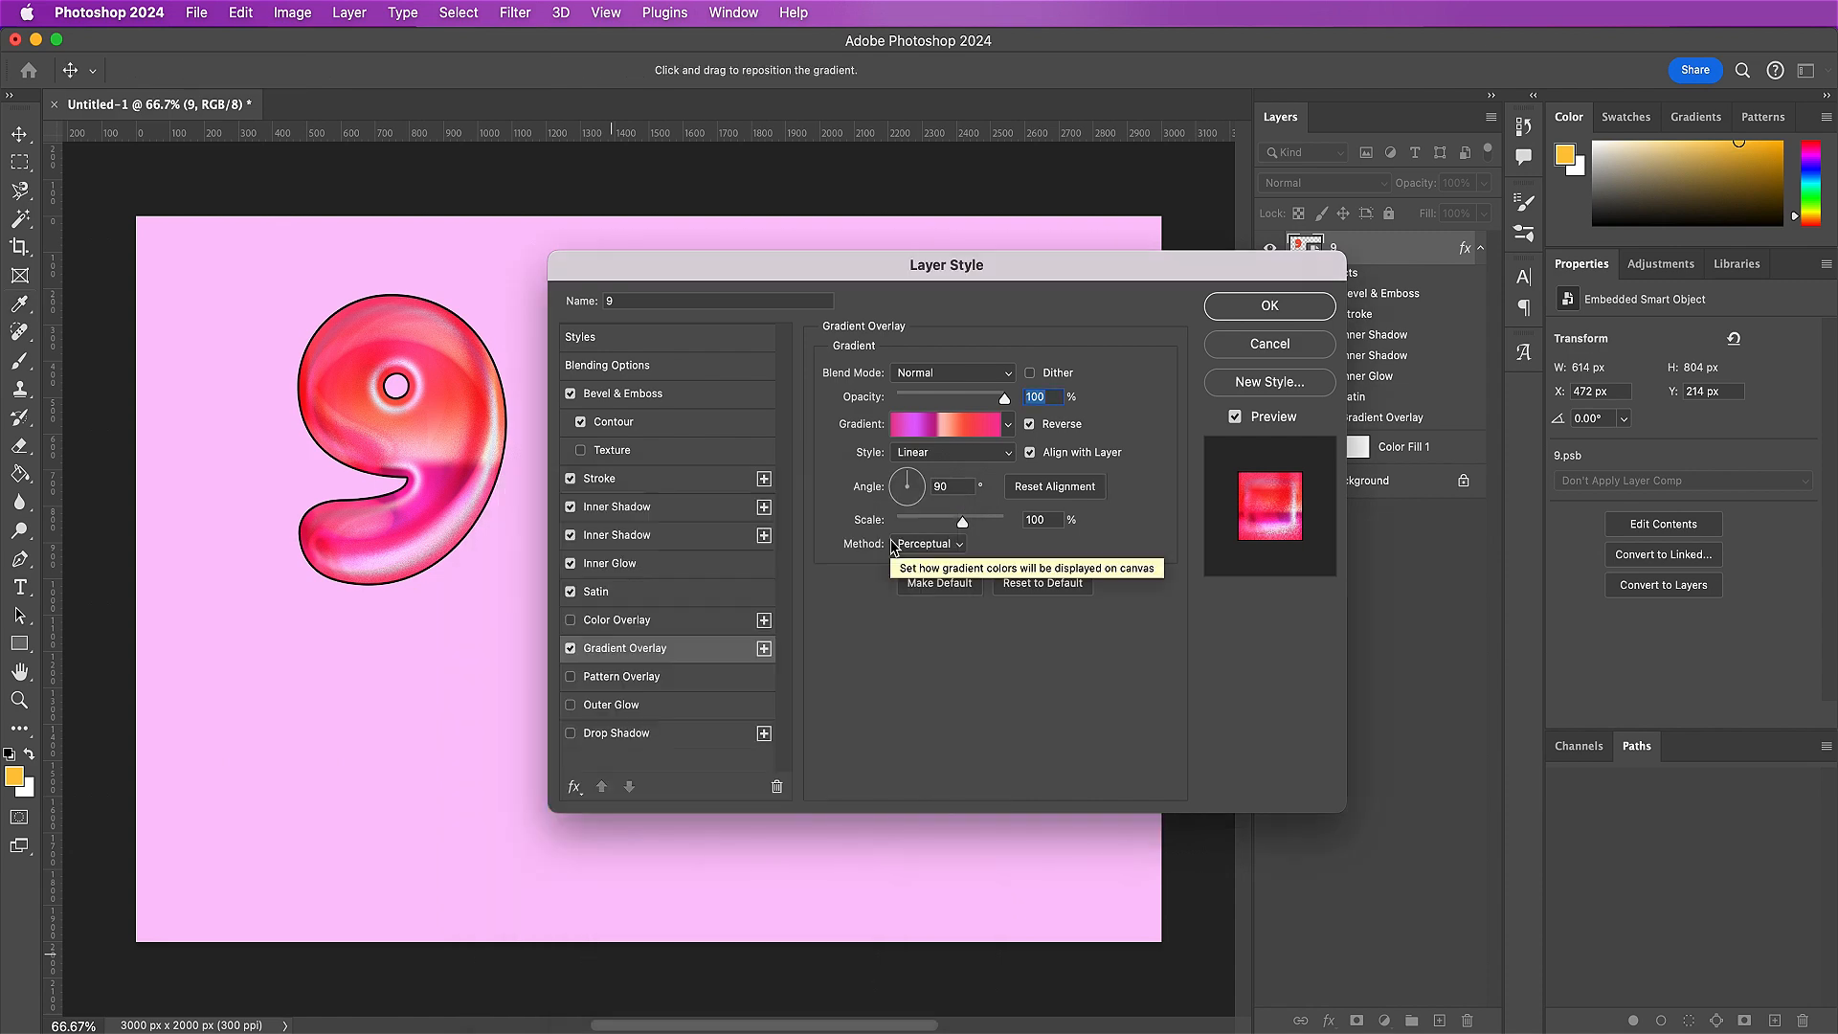
# - Set the gradient overlay's angle to 88° and its scale to 106%
pyautogui.doubleClick(952, 485)
pyautogui.write('88')
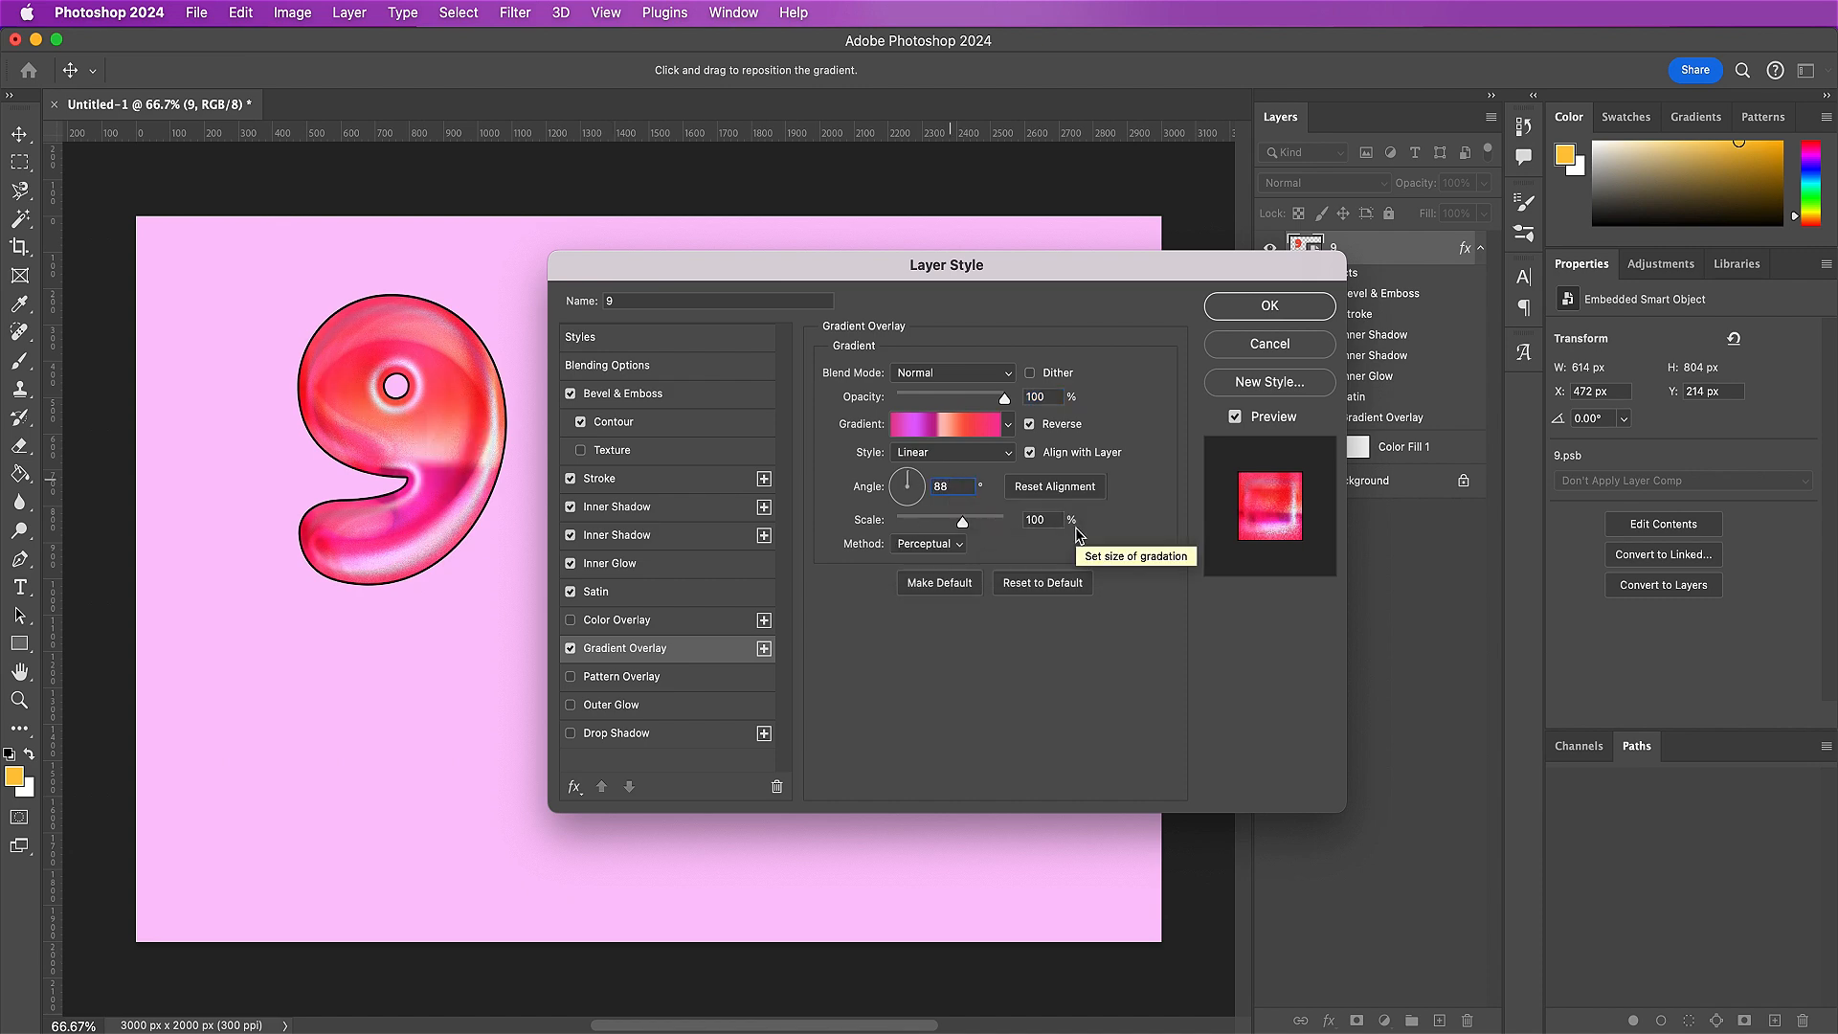
pyautogui.doubleClick(1055, 520)
pyautogui.write('106')
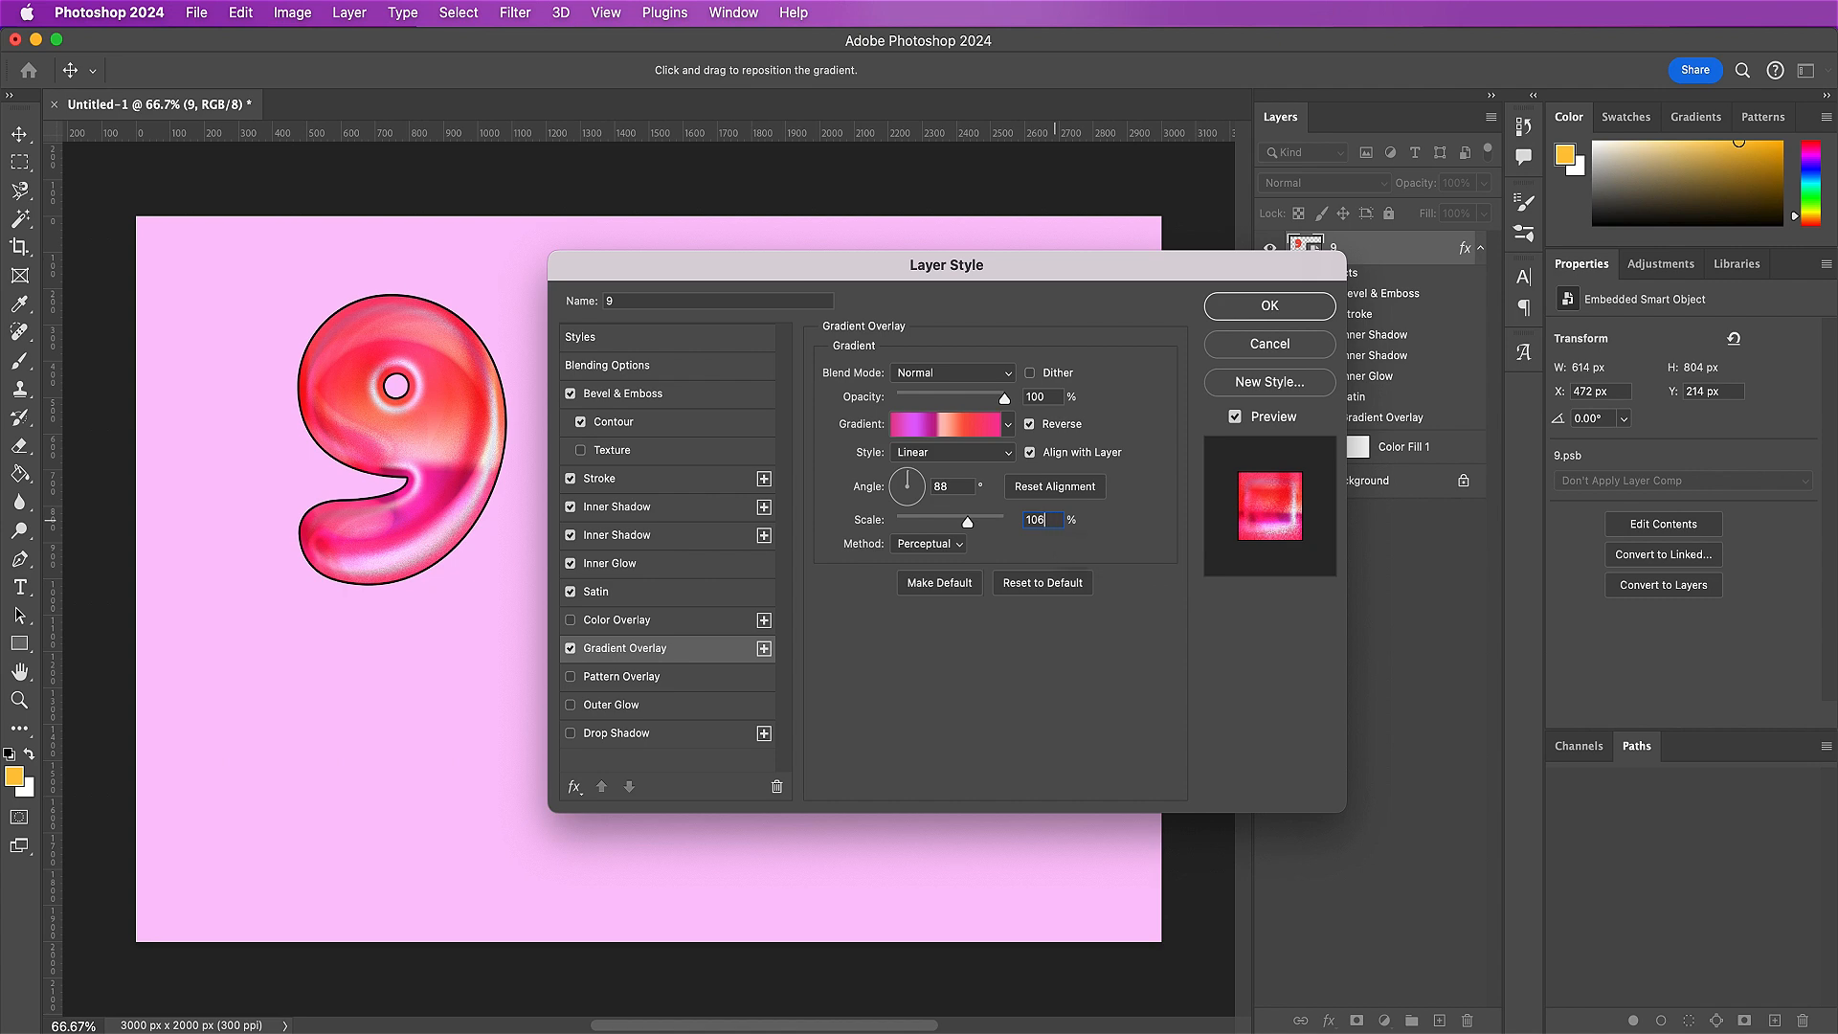
# - Add a drop shadow to the 9 with Normal blend mode, black color and 100% opacity
pyautogui.click(686, 735)
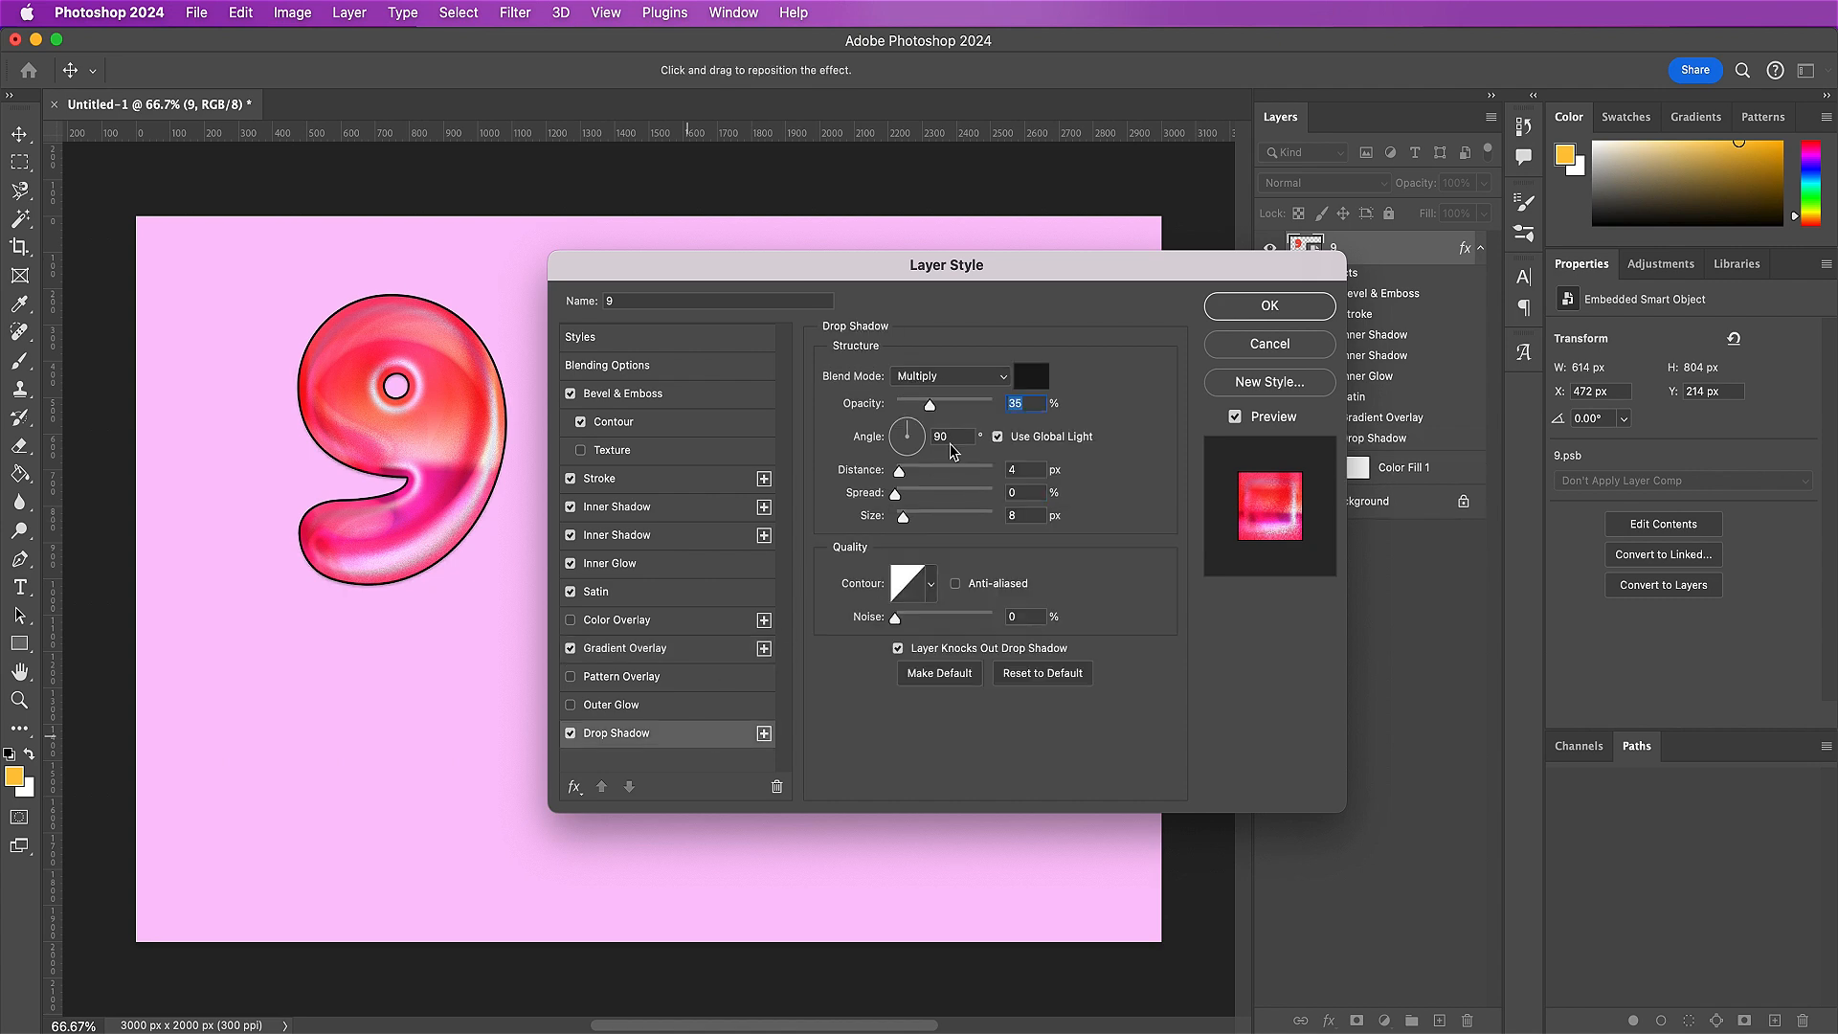
pyautogui.click(962, 375)
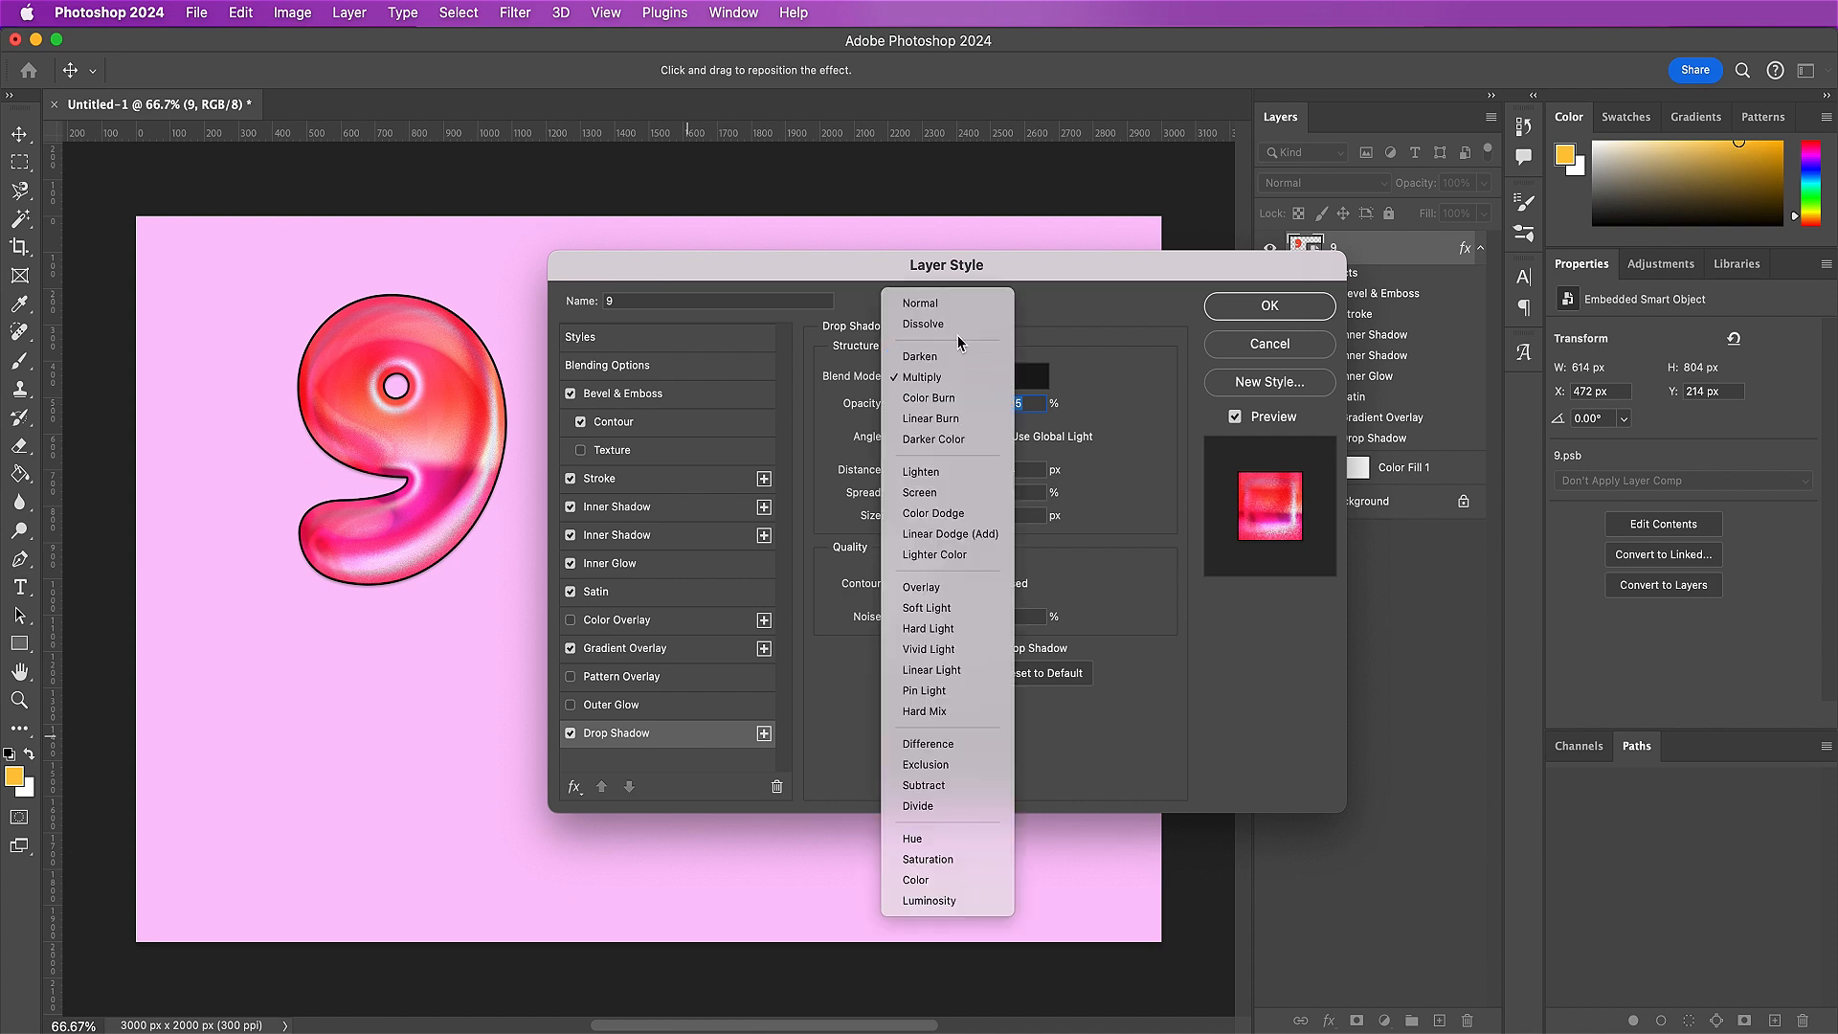
pyautogui.click(922, 303)
pyautogui.click(1030, 376)
pyautogui.moveTo(1248, 659); pyautogui.dragTo(1214, 707)
pyautogui.press('Return')
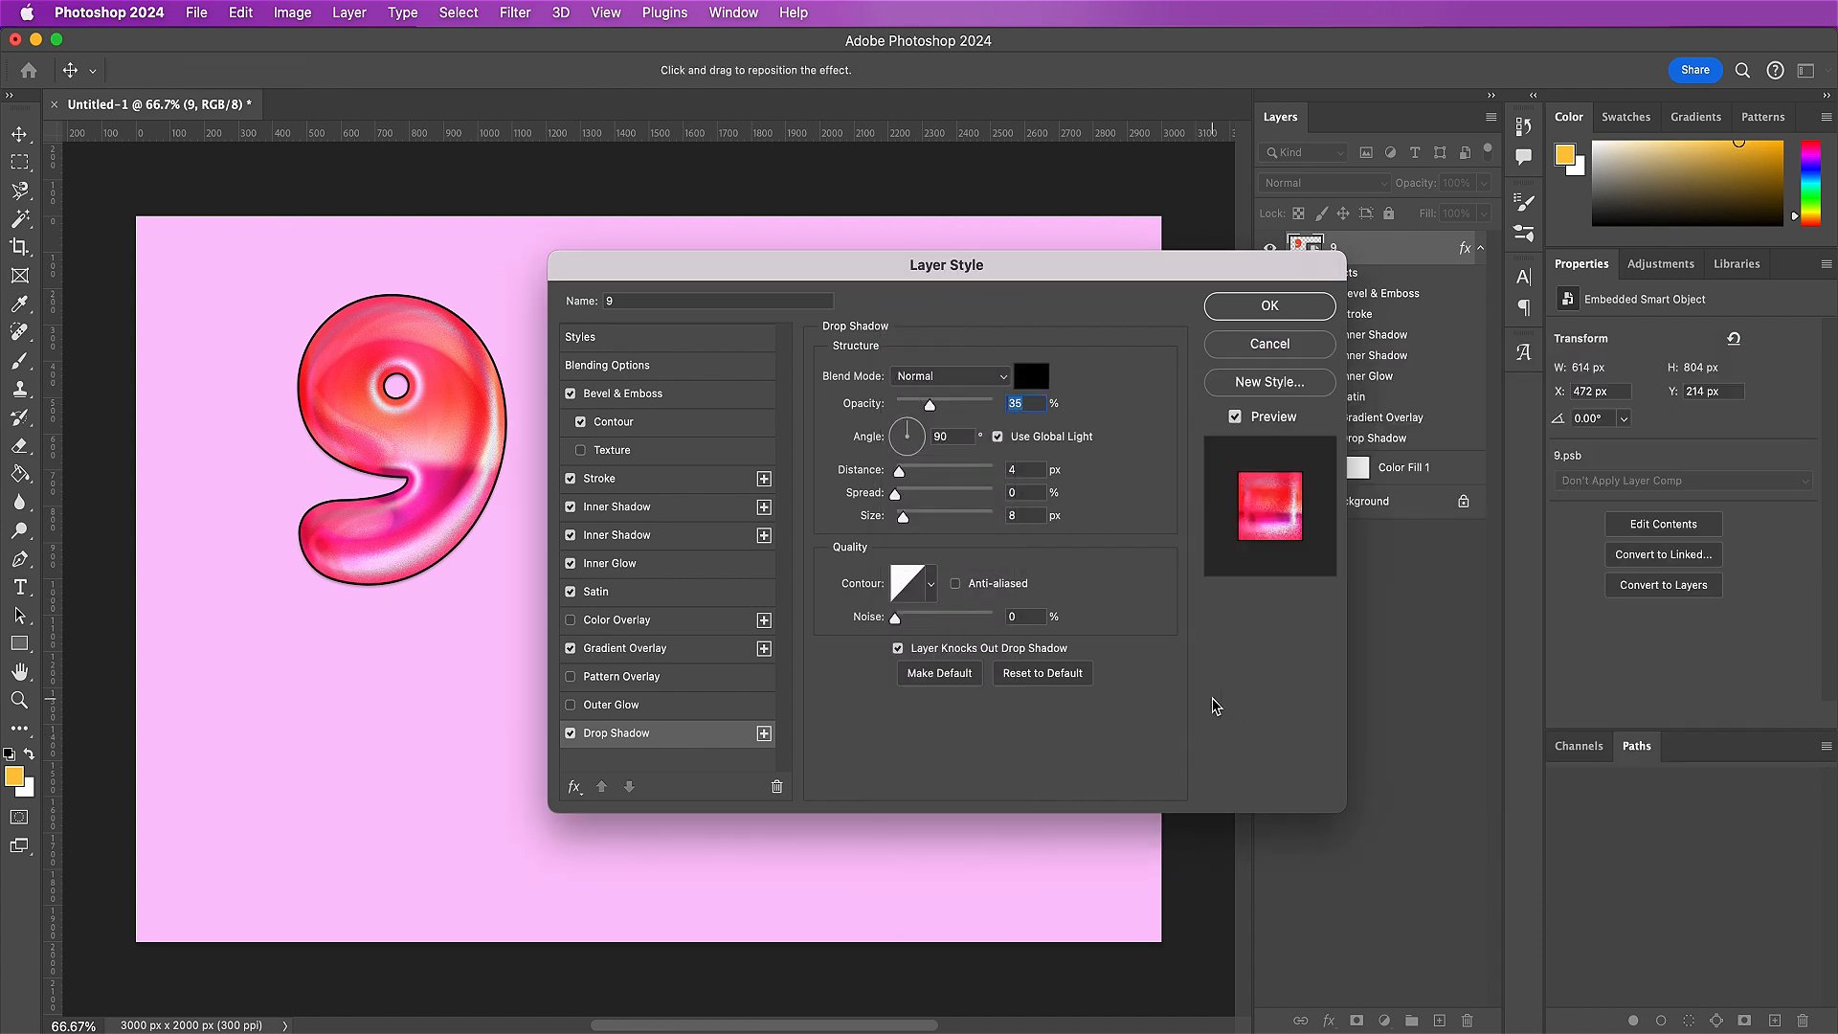
pyautogui.moveTo(930, 404); pyautogui.dragTo(1049, 426)
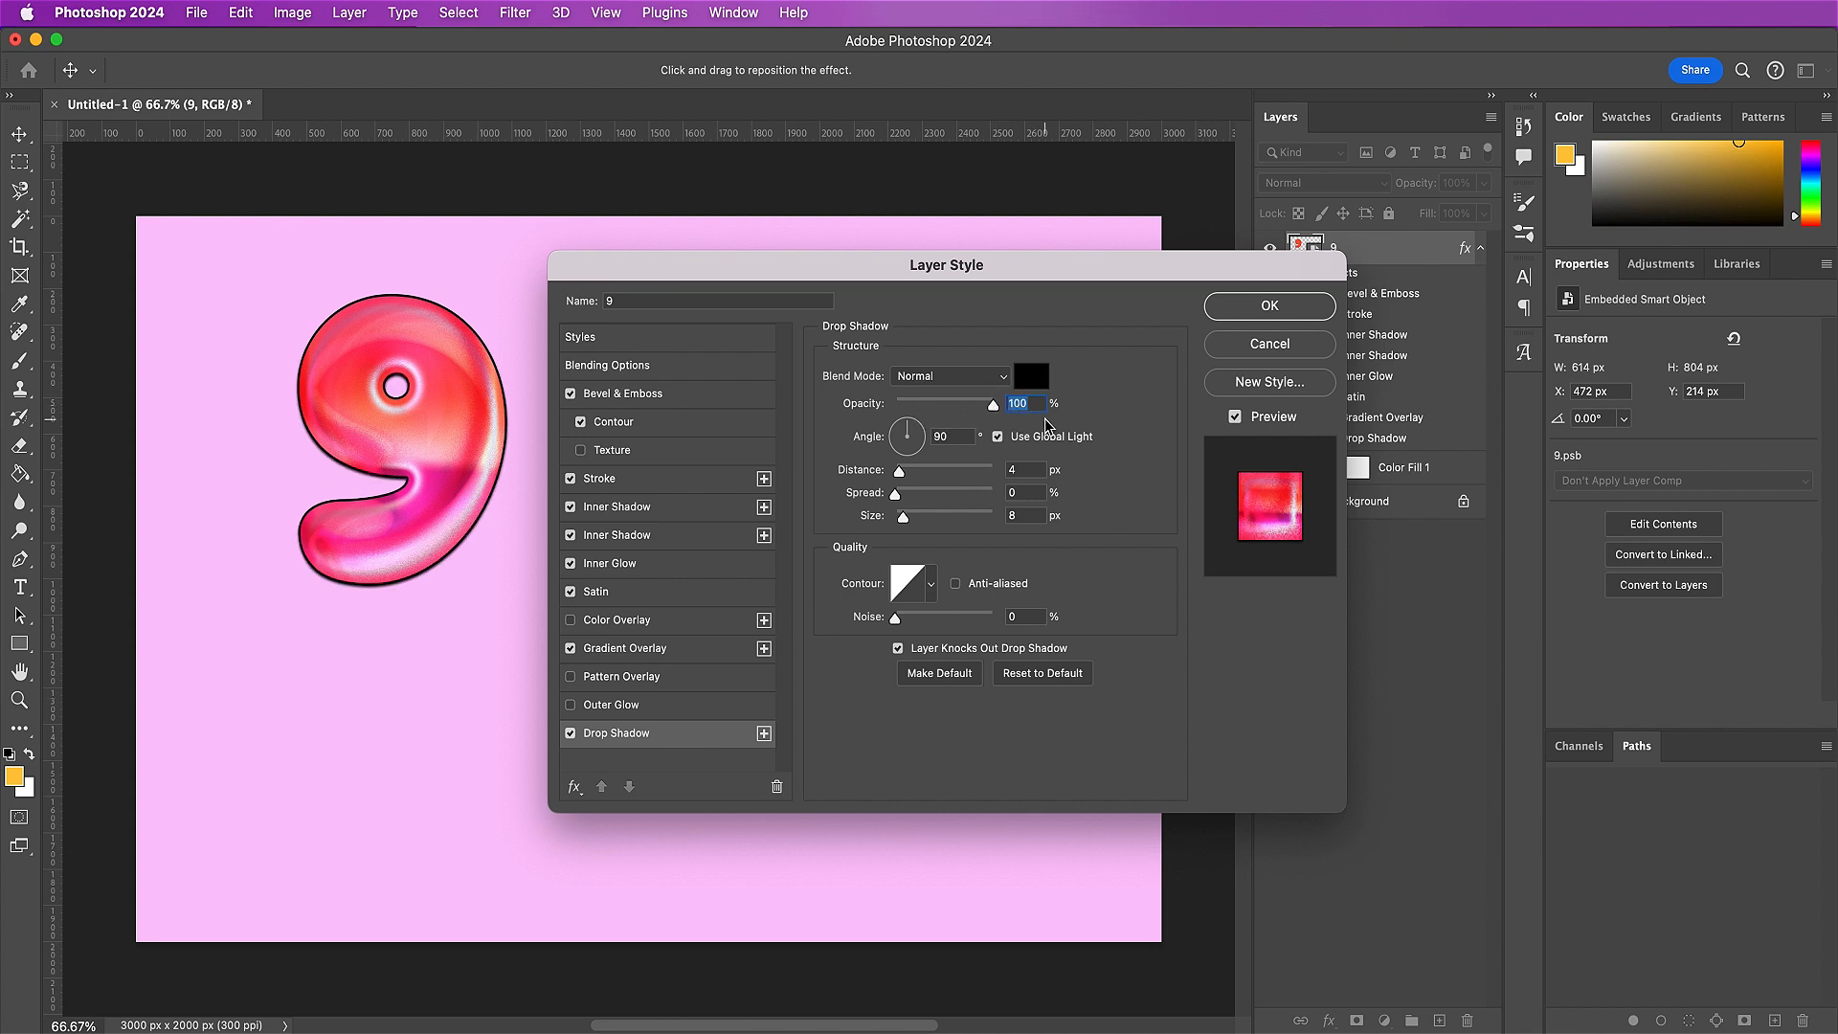
# - Turn off global light for the 9's drop shadow, set distance 104 px, size 4 px and noise 33%, and accept the layer style
pyautogui.click(997, 438)
pyautogui.click(1026, 470)
pyautogui.write('104')
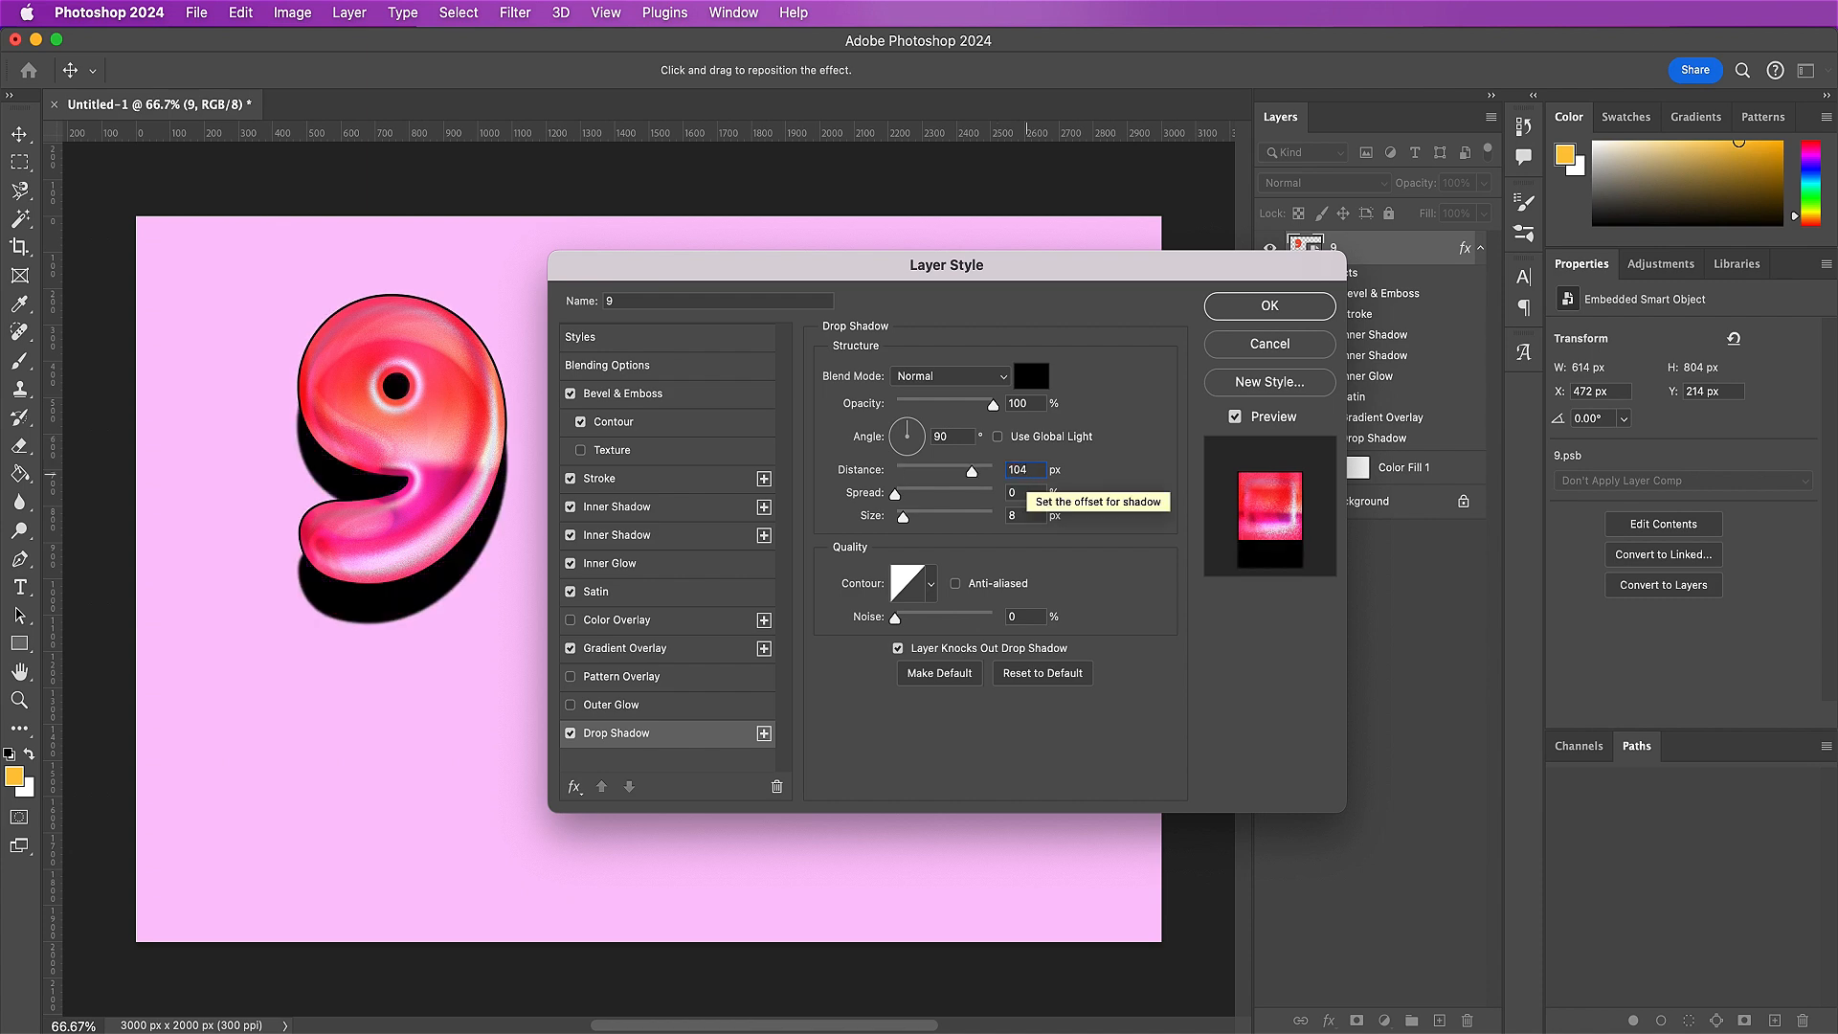
pyautogui.click(1022, 516)
pyautogui.write('4')
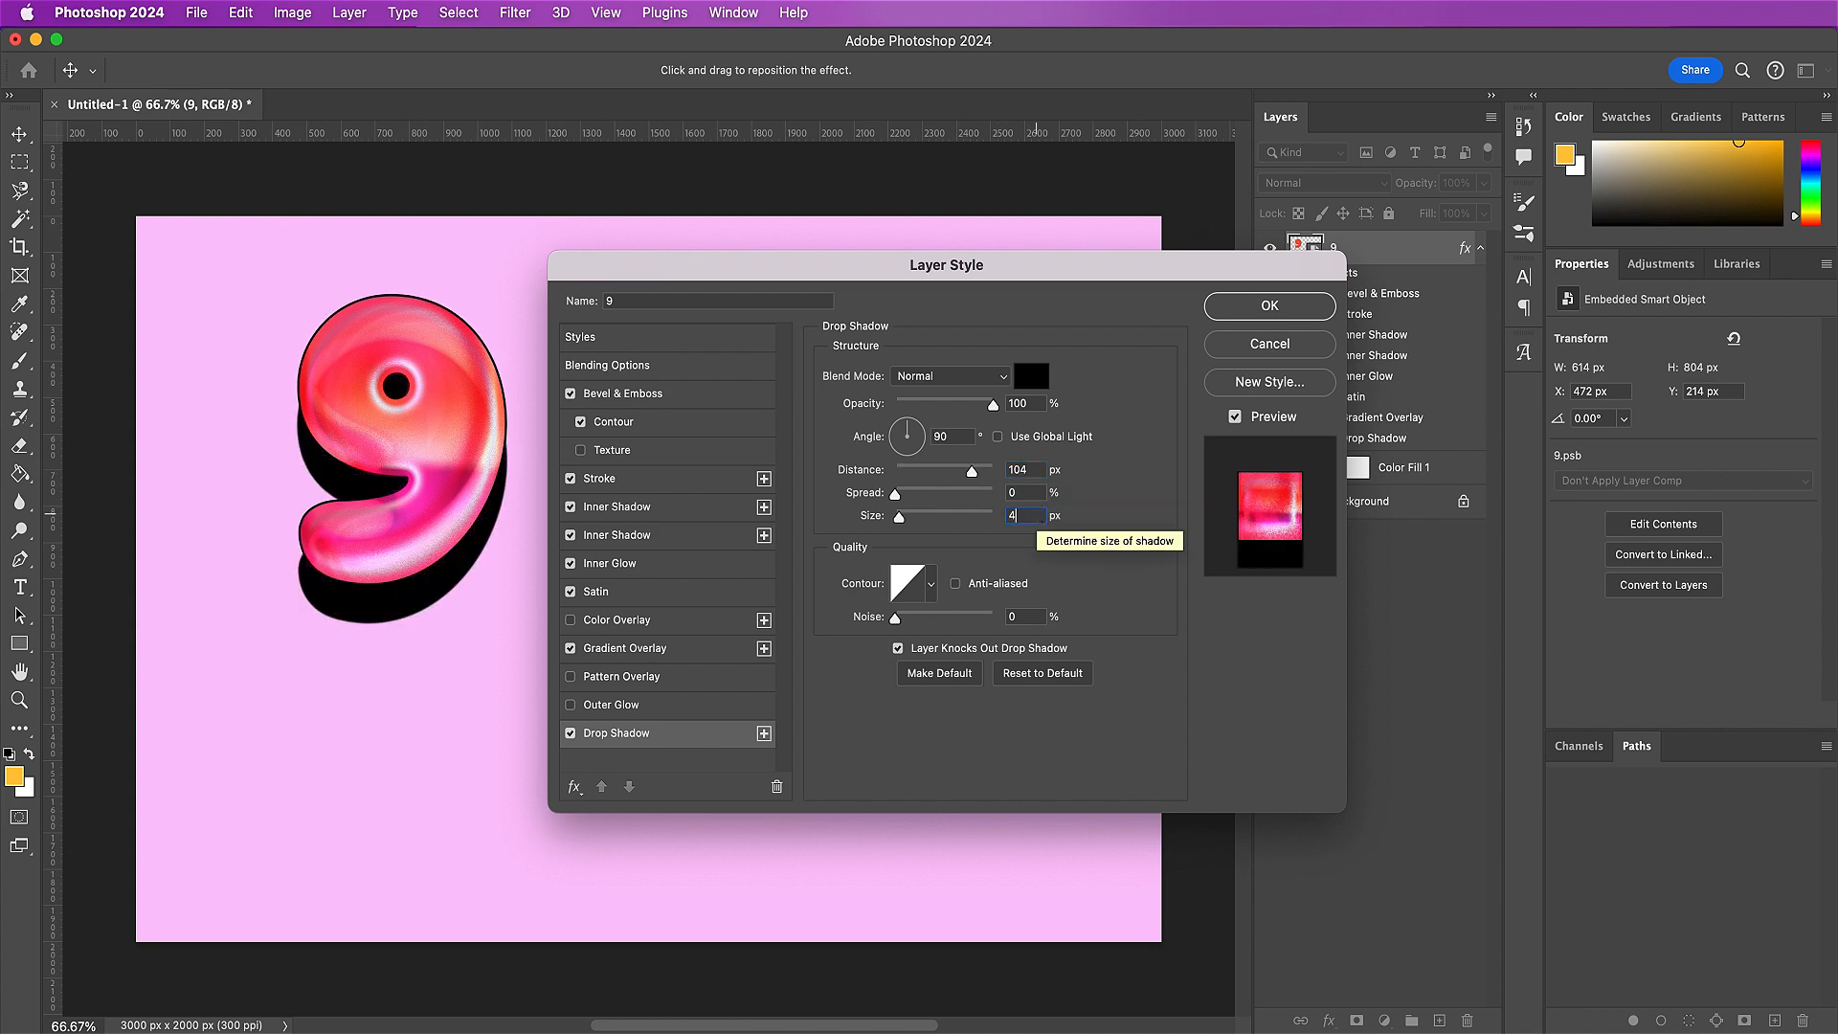
pyautogui.doubleClick(1024, 613)
pyautogui.write('33')
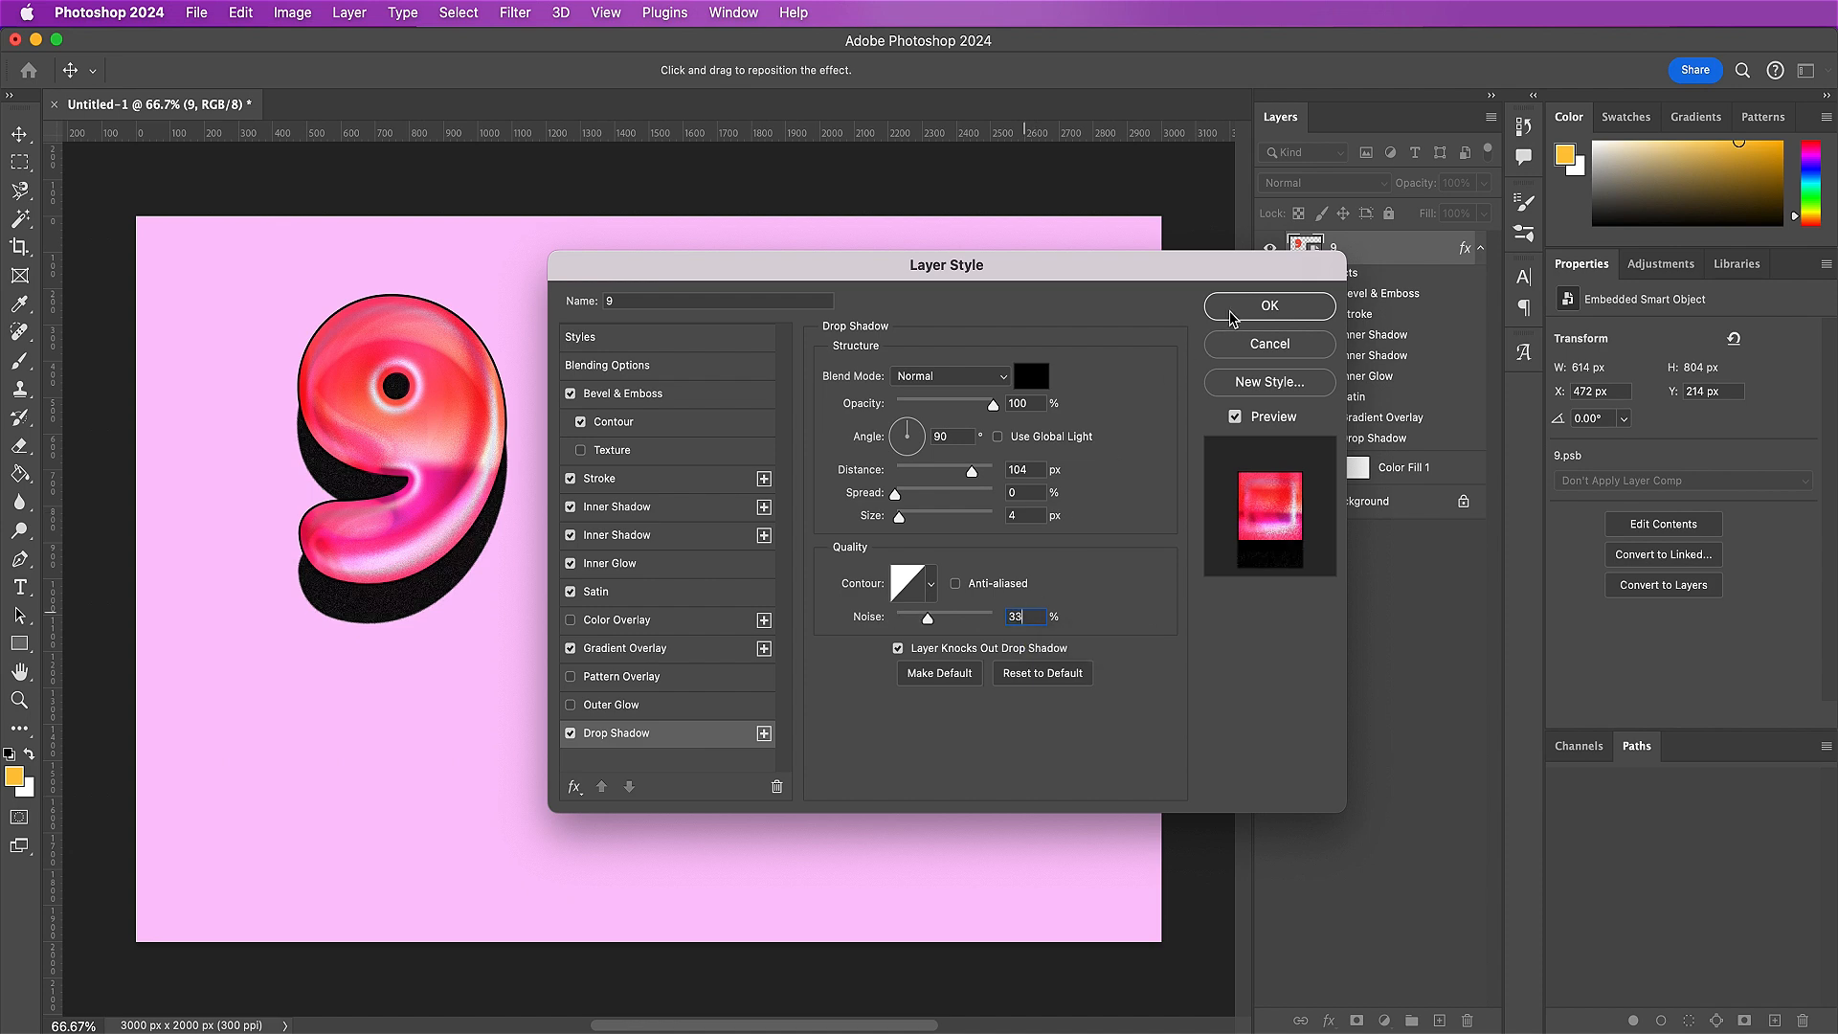
pyautogui.click(1234, 312)
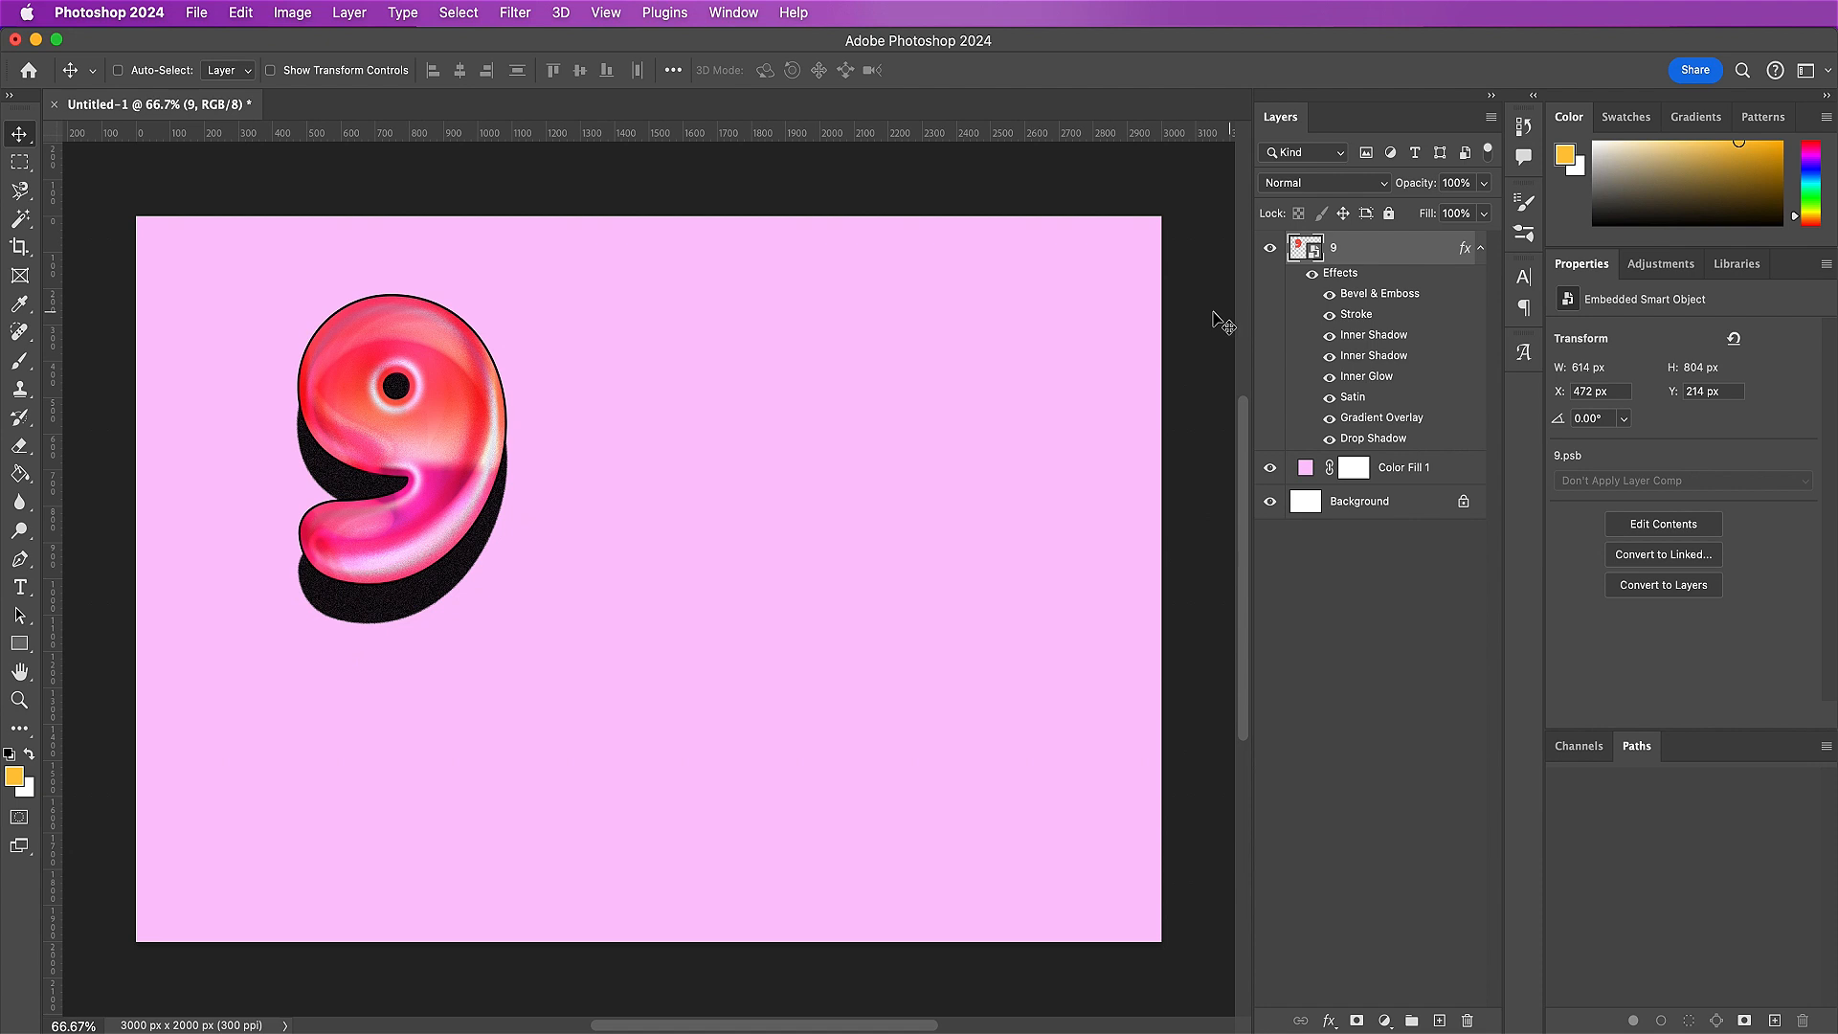
# - Apply a Gaussian Blur smart filter with a 5.0-pixel radius to the 9
pyautogui.click(520, 15)
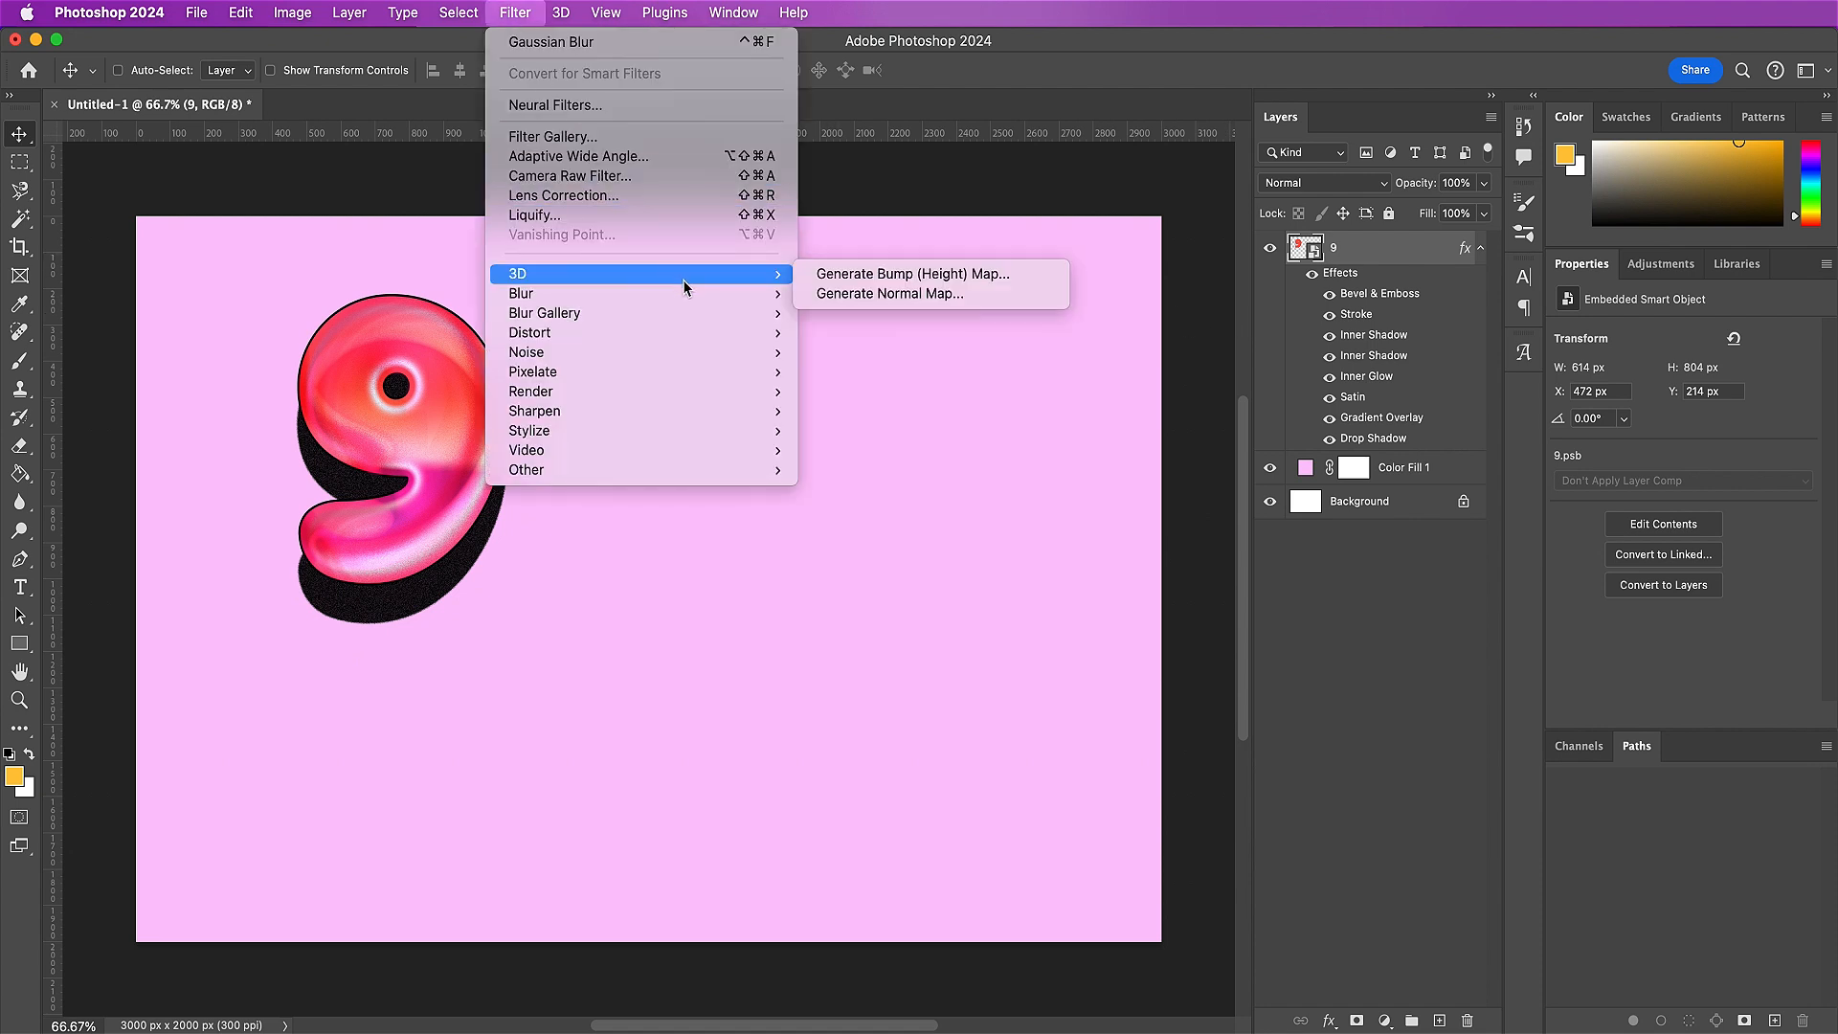
pyautogui.moveTo(685, 293)
pyautogui.click(867, 372)
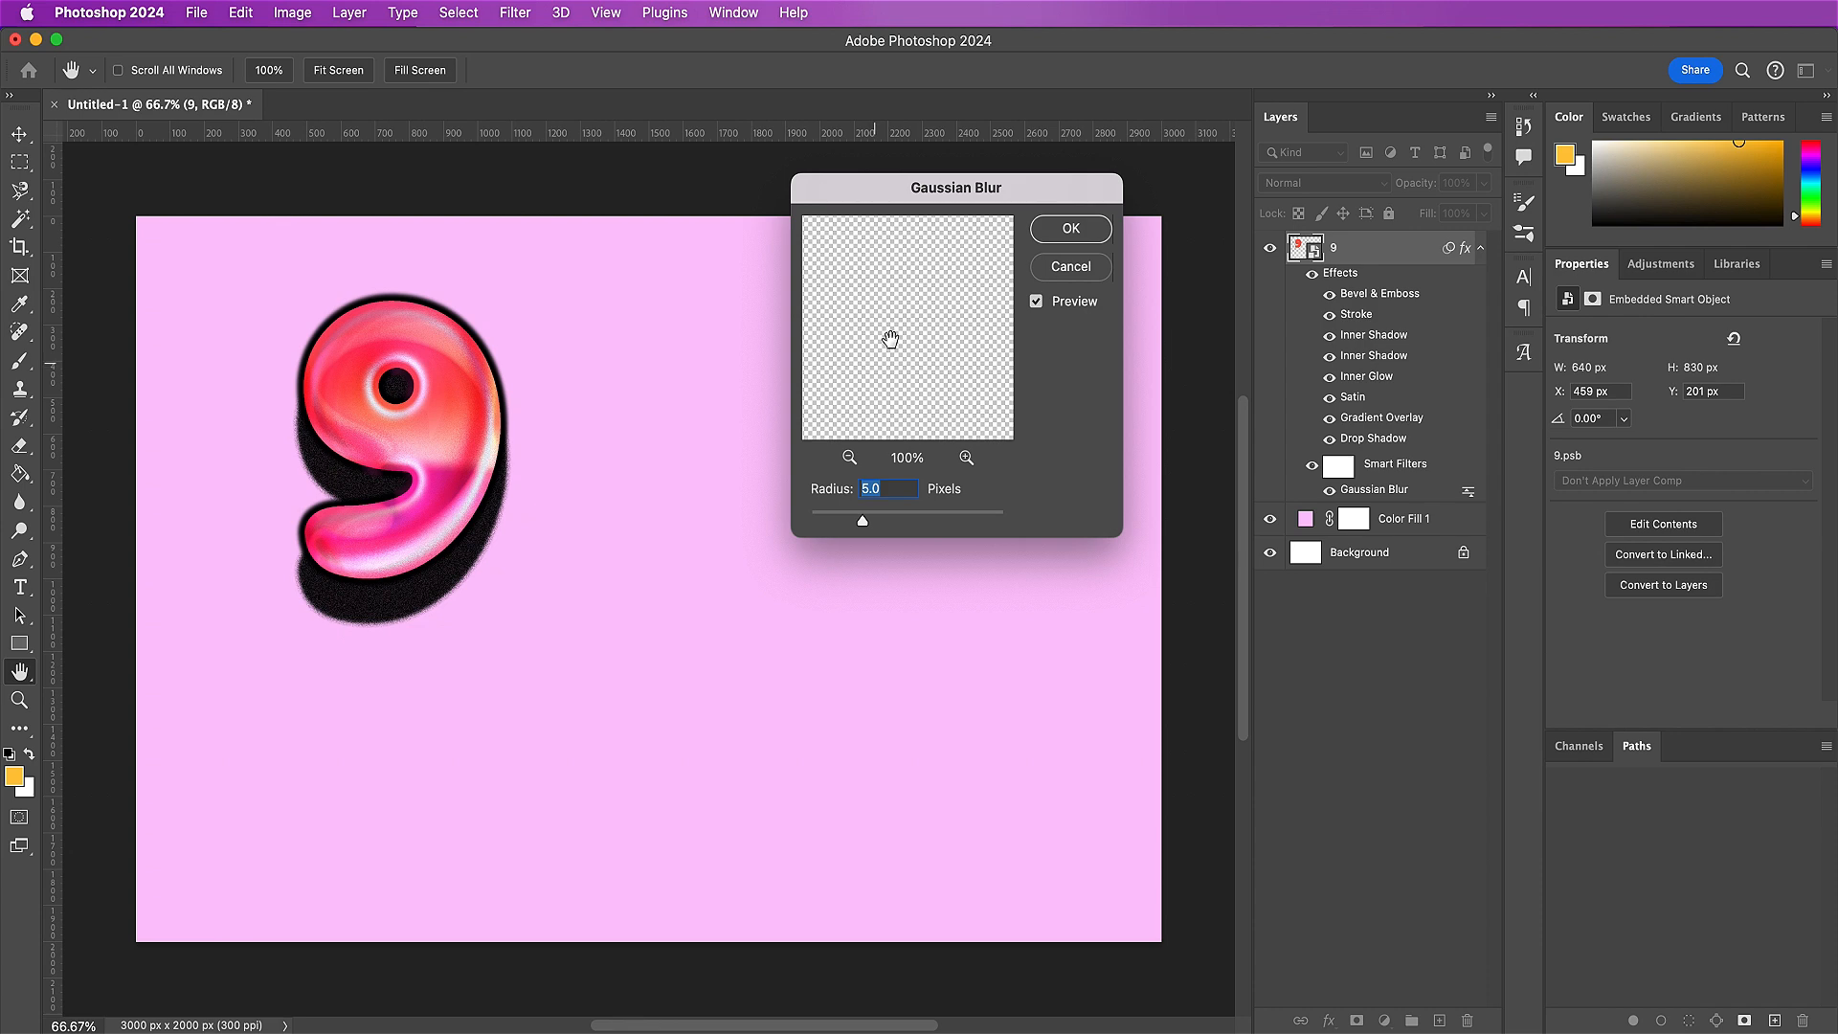
pyautogui.click(1057, 231)
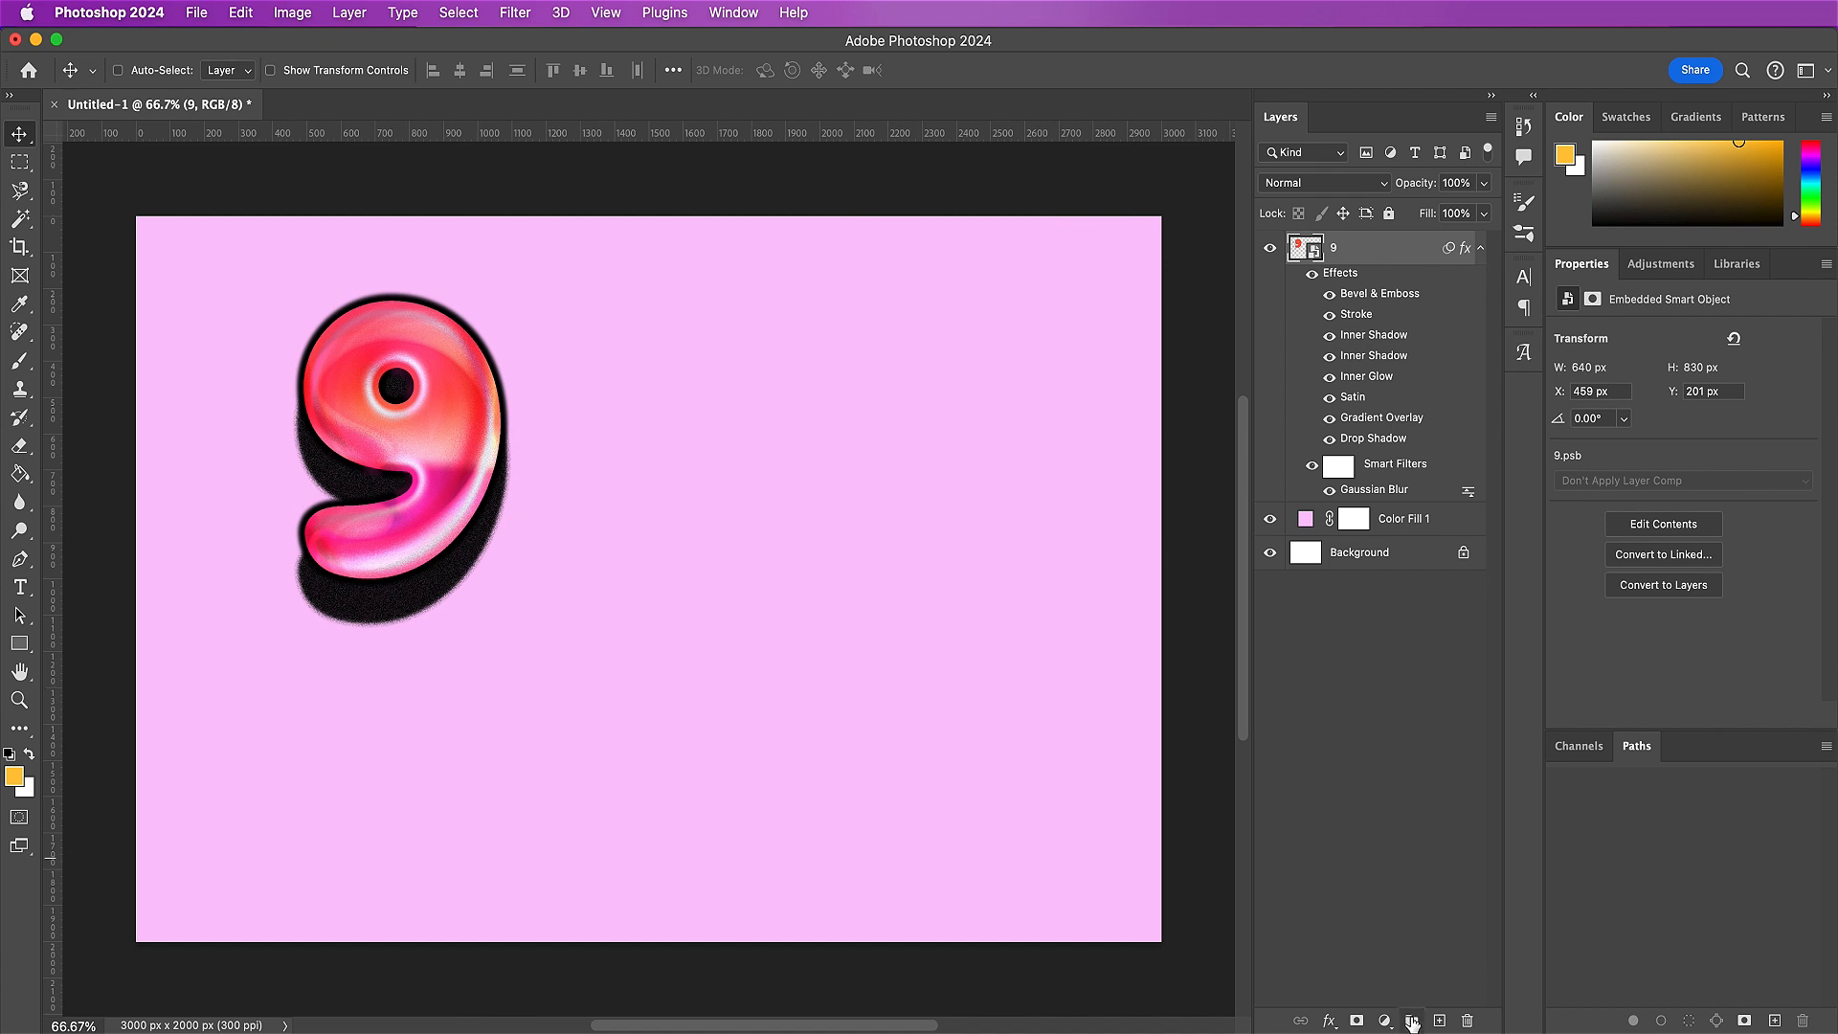
# - Place the 9 layer in a new layer group and rename the group Artwork
pyautogui.click(1411, 1021)
pyautogui.moveTo(1377, 282); pyautogui.dragTo(1375, 251)
pyautogui.doubleClick(1350, 244)
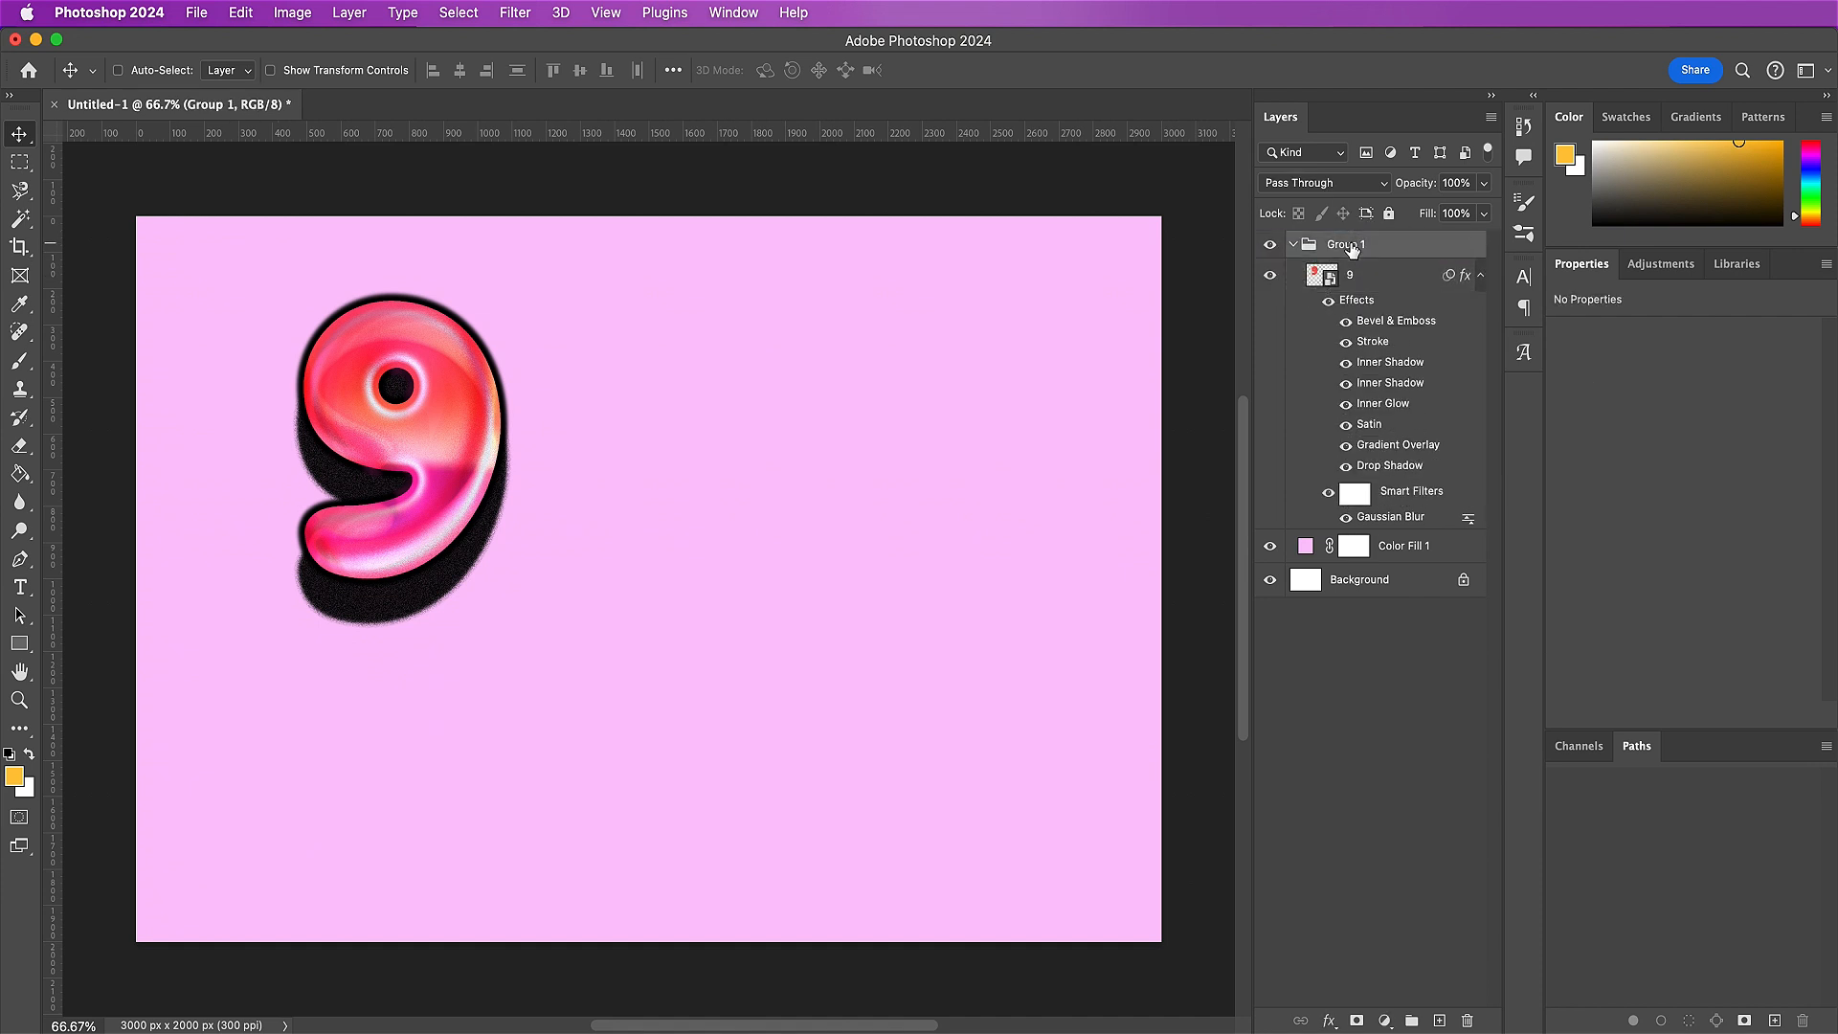
pyautogui.write('Artwork')
pyautogui.press('Return')
# - Add a Normal-mode drop shadow to the Artwork group with color 0981f0
pyautogui.doubleClick(1398, 251)
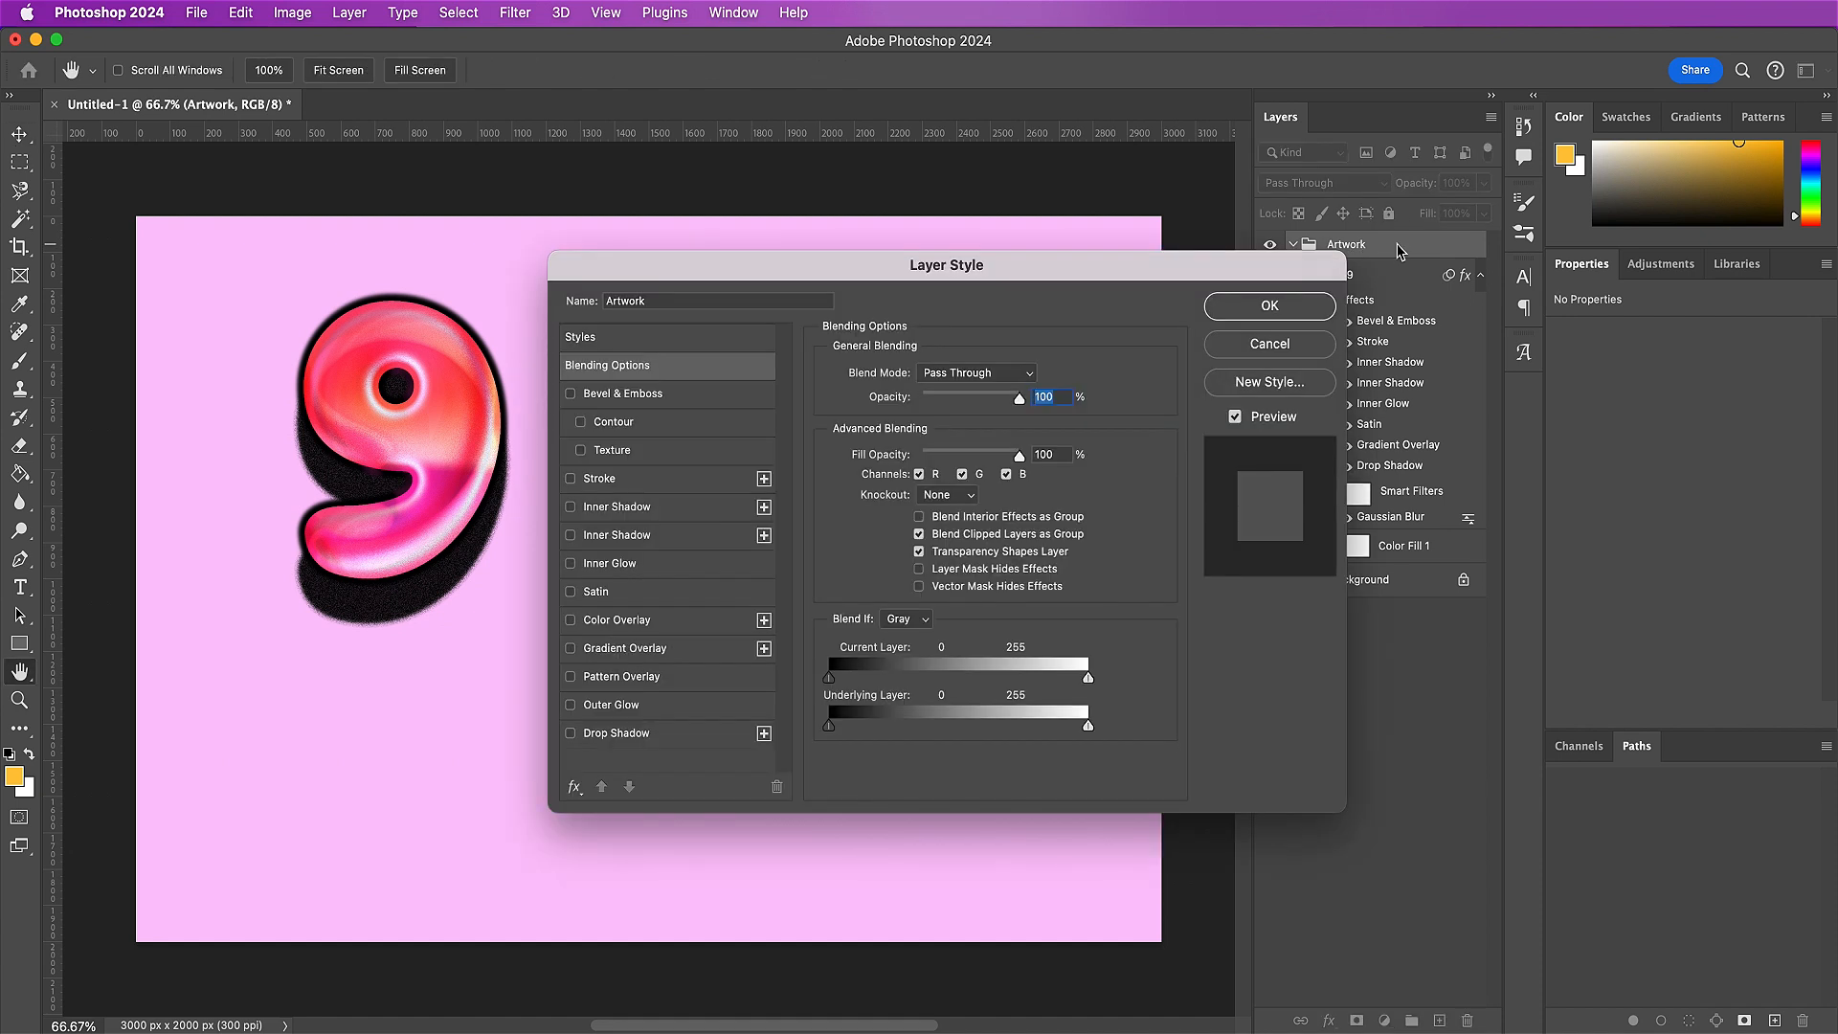
pyautogui.click(670, 737)
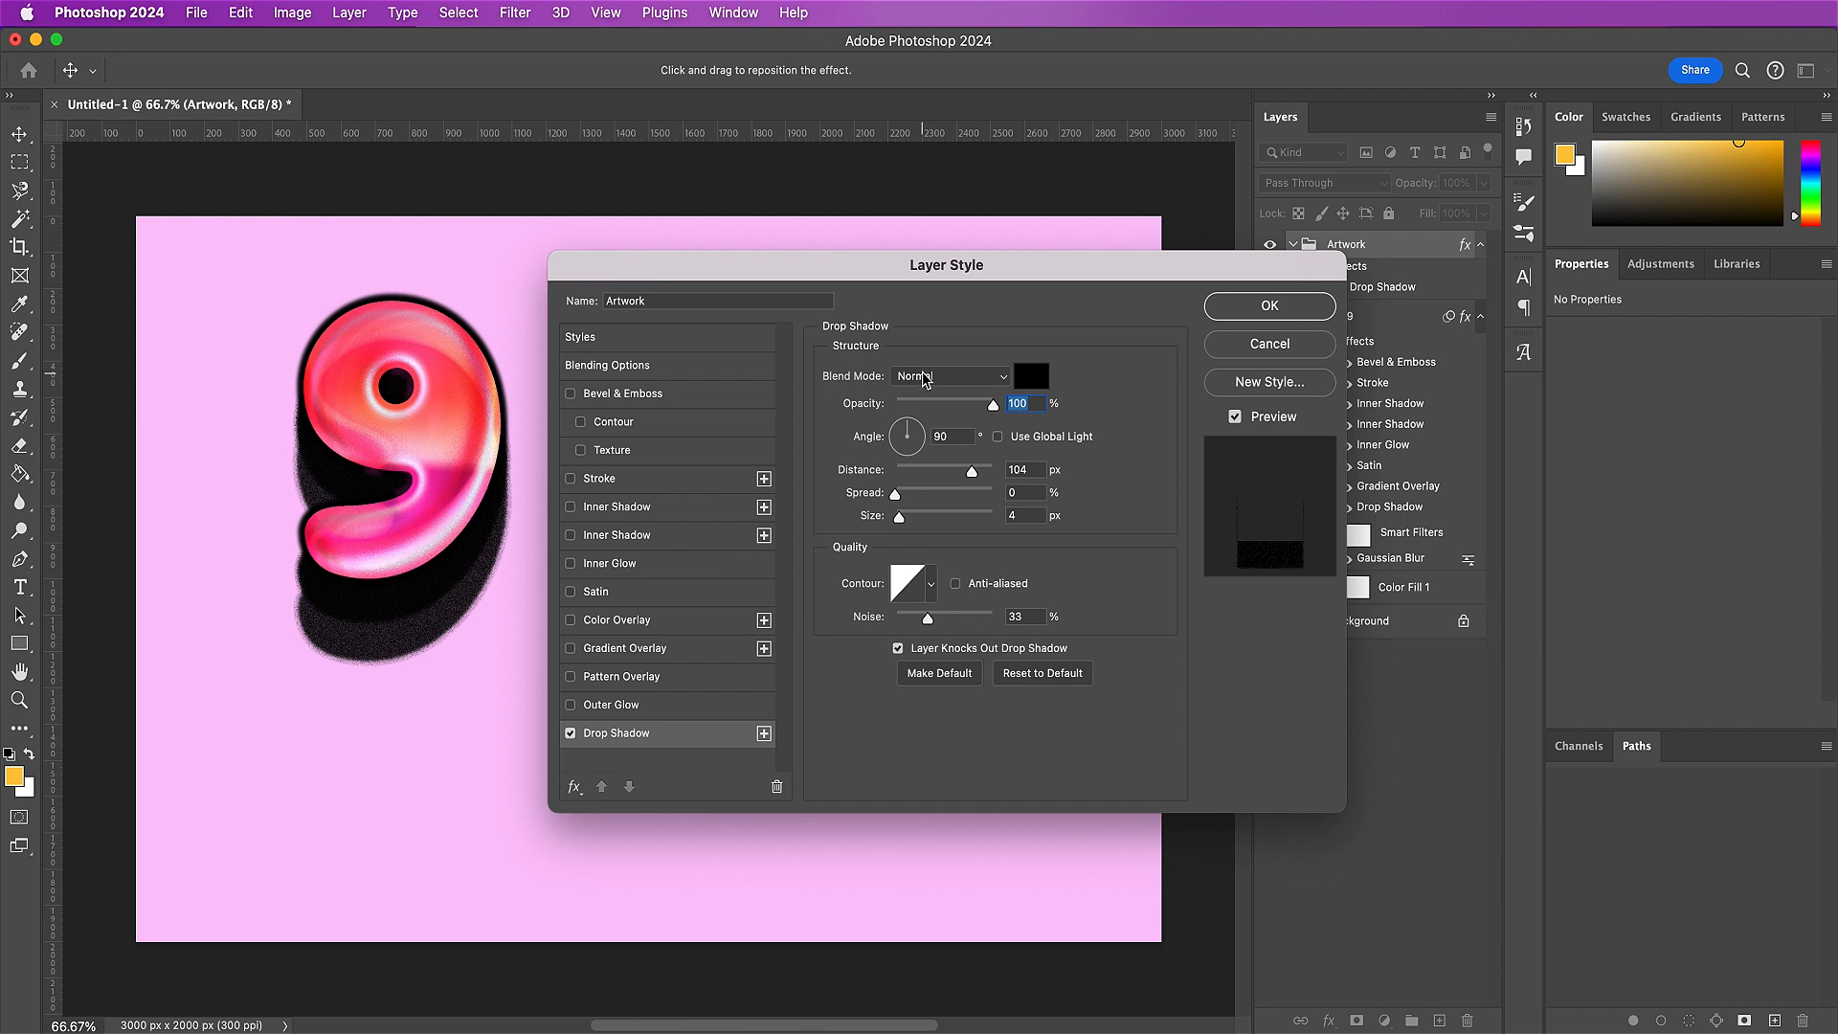
pyautogui.click(1041, 382)
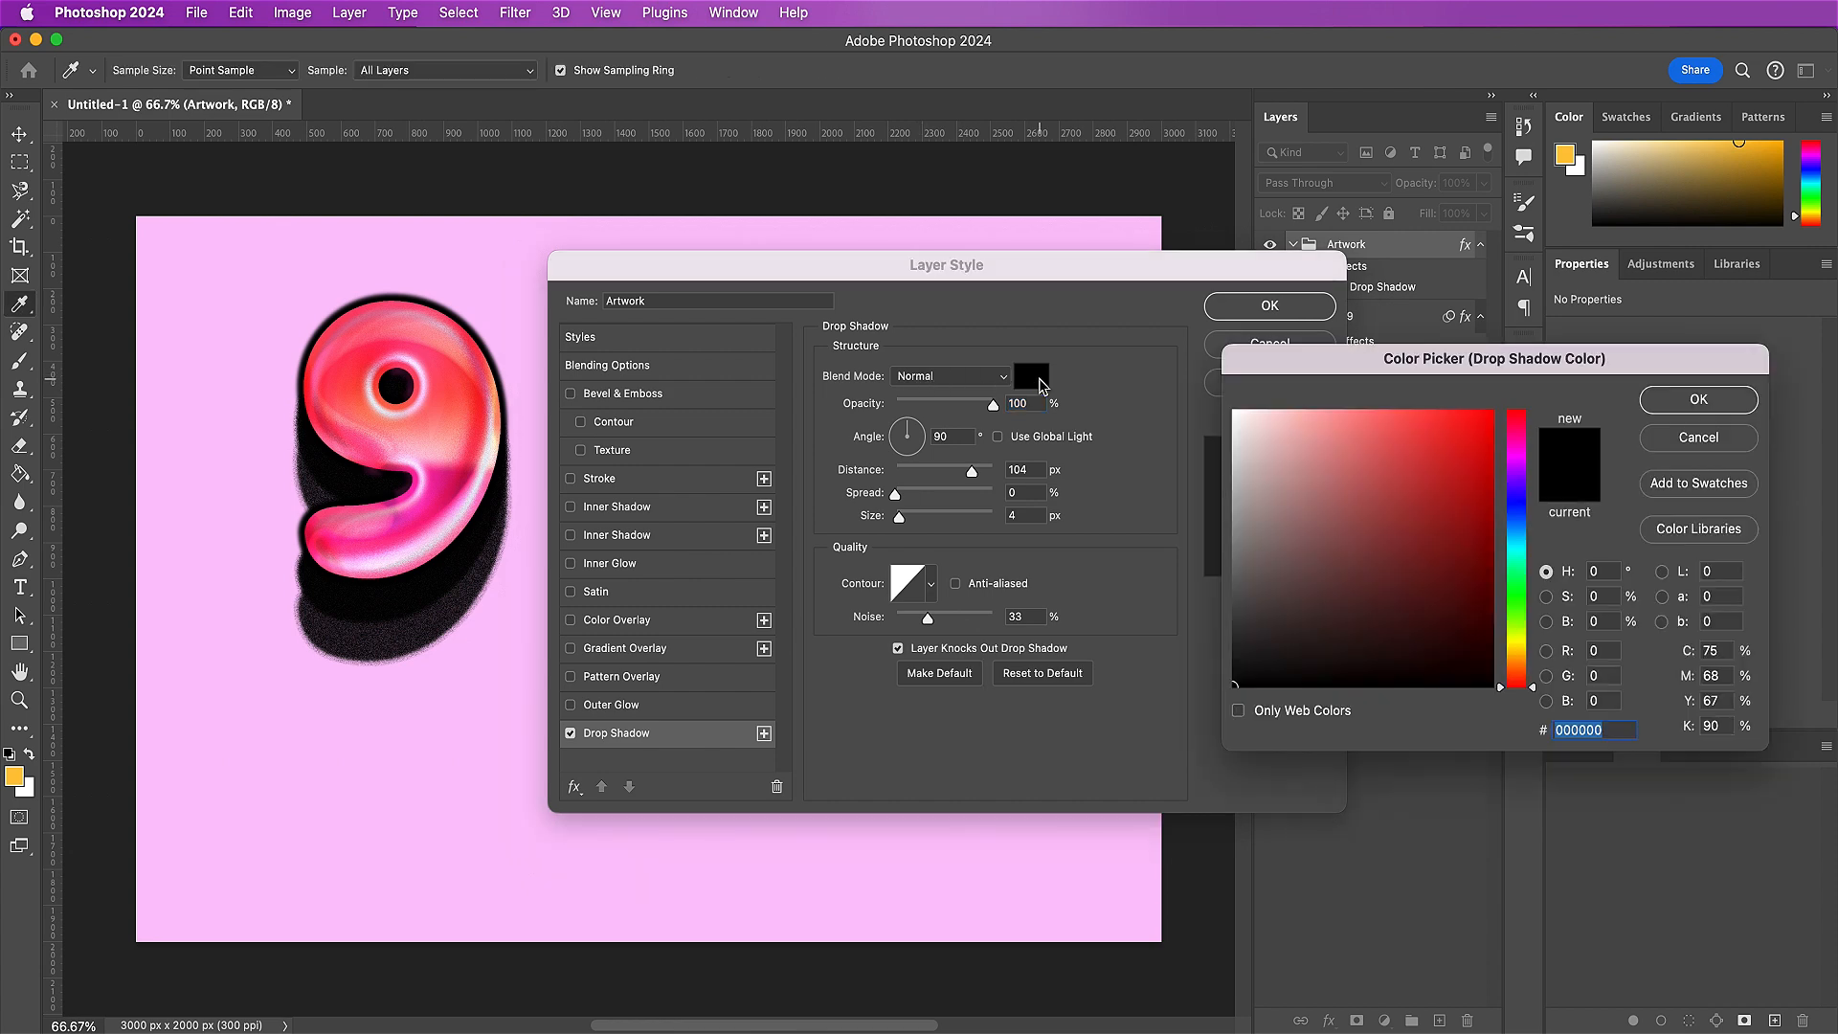
pyautogui.write('098')
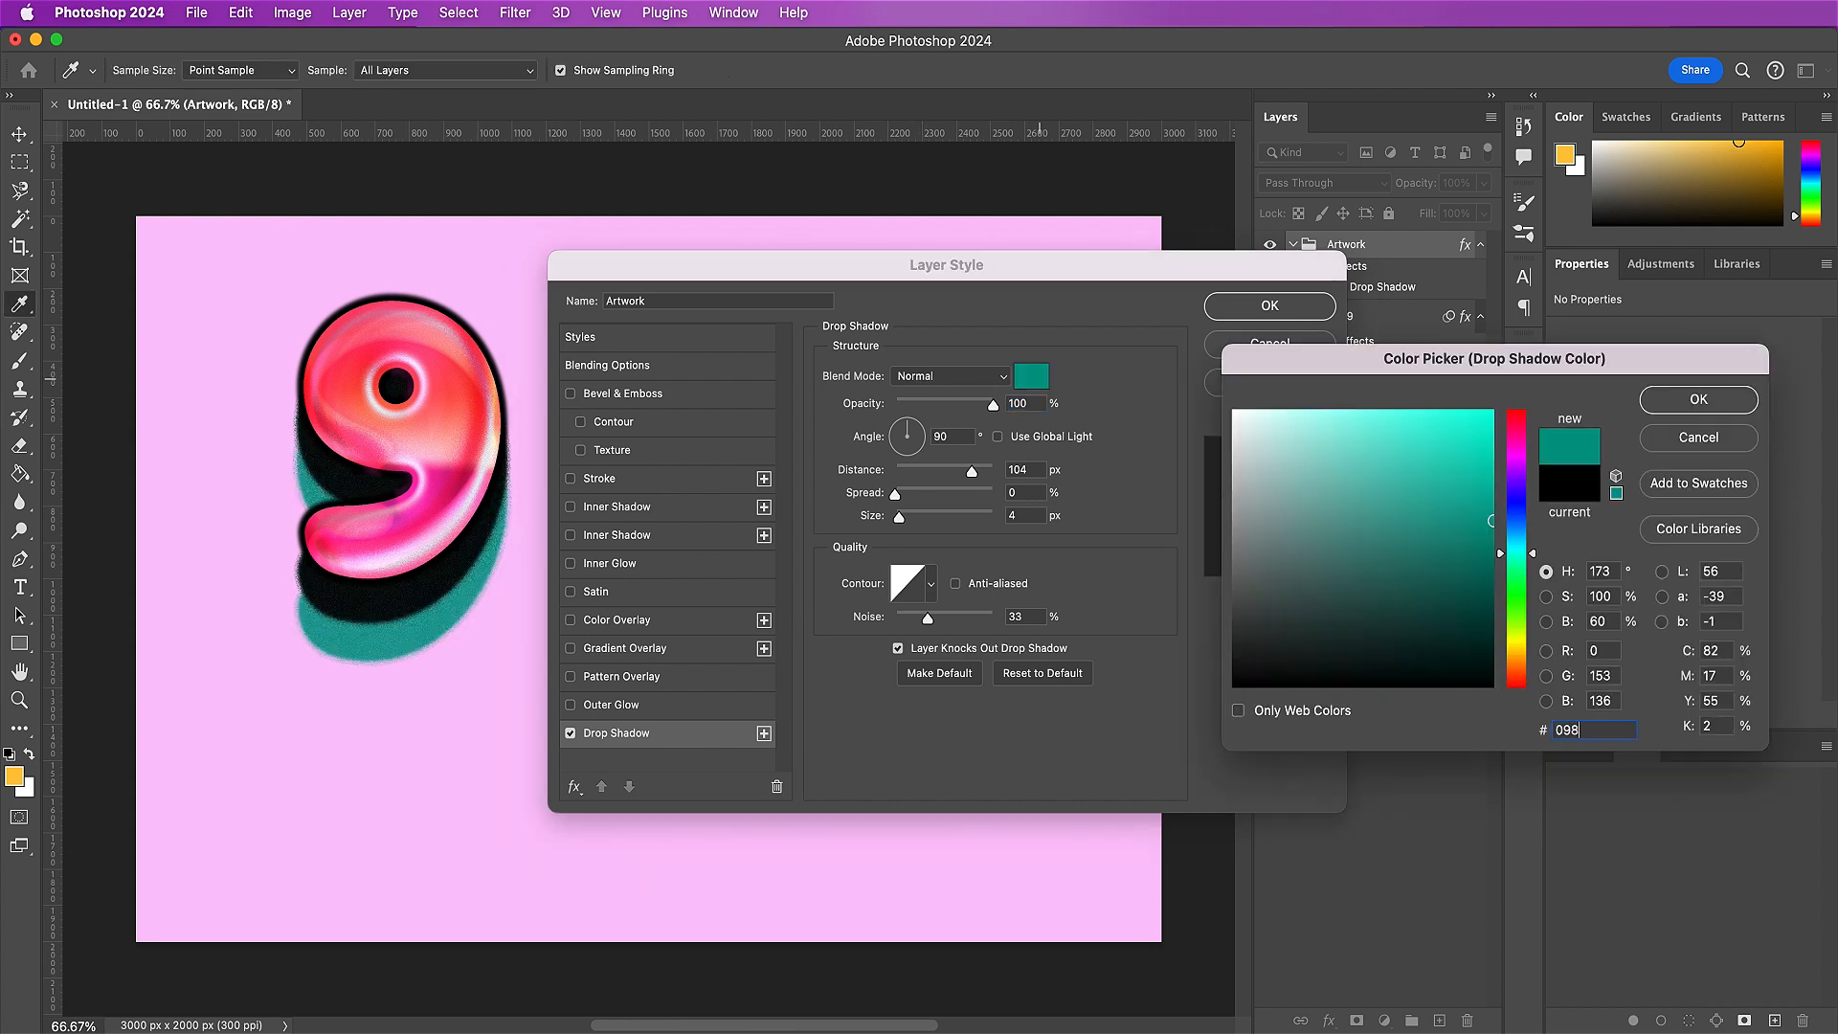
pyautogui.write('1f0')
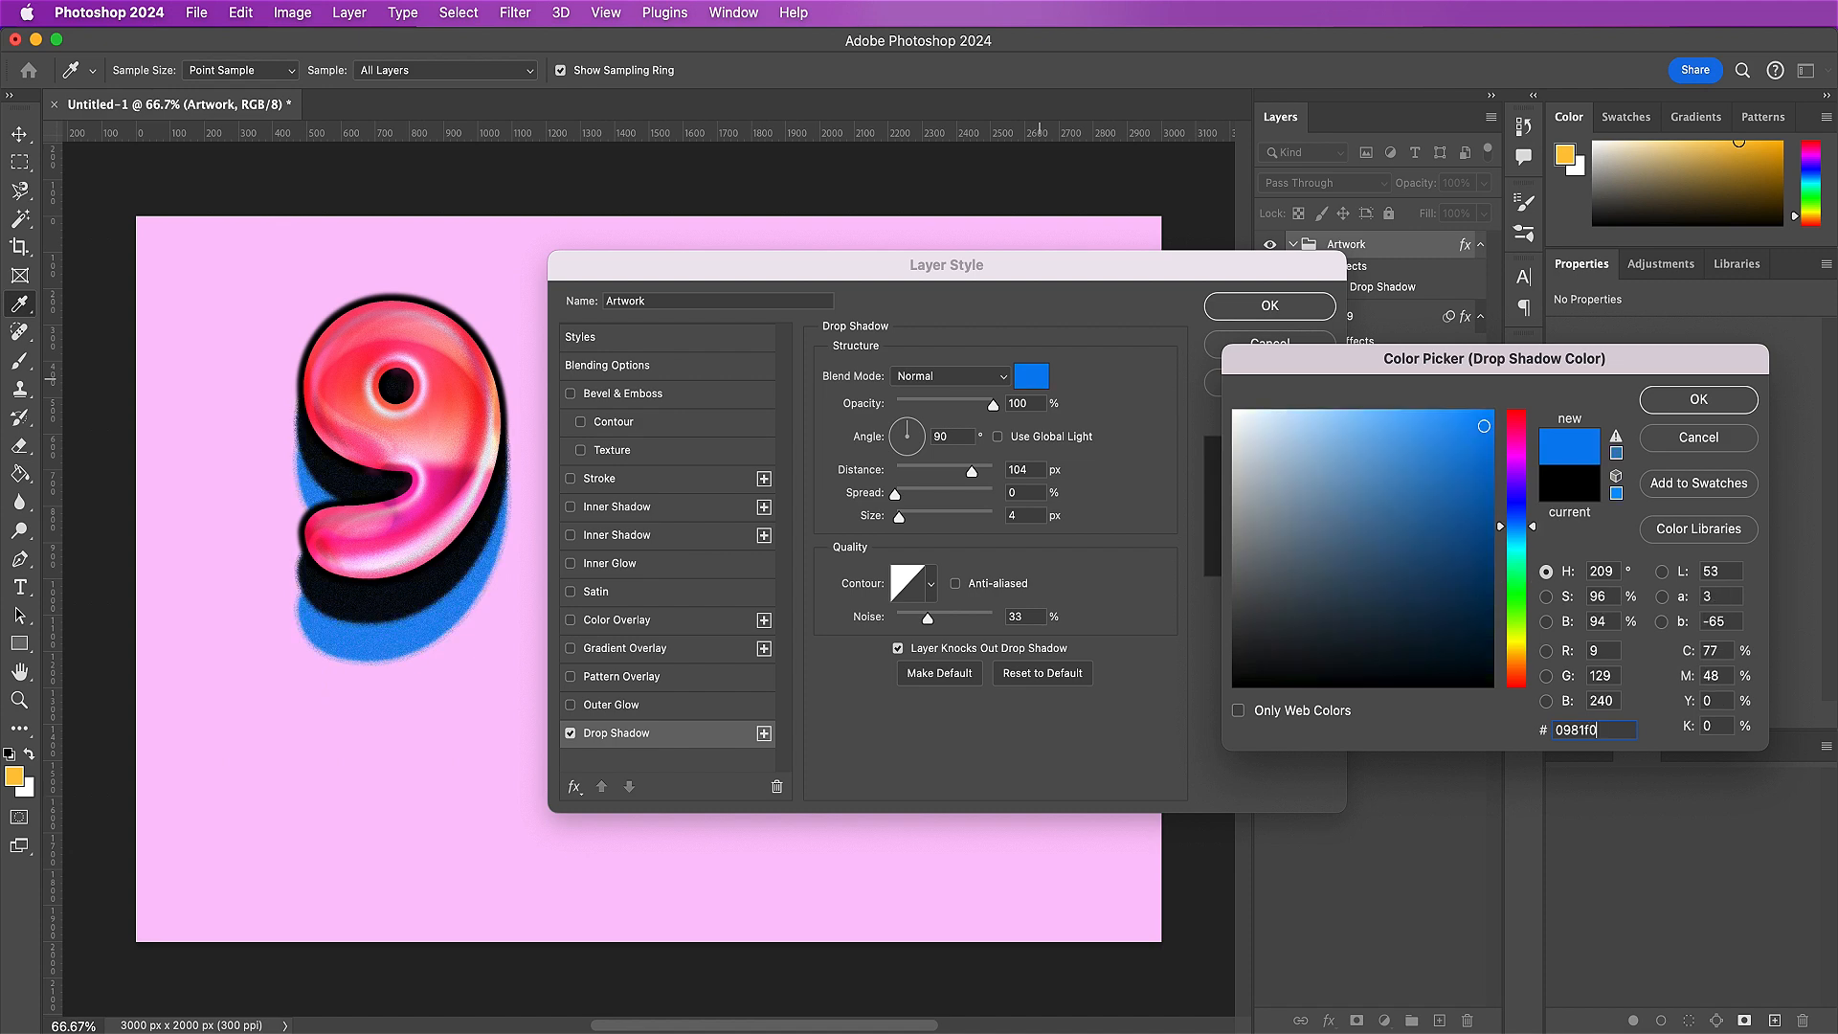
pyautogui.press('Return')
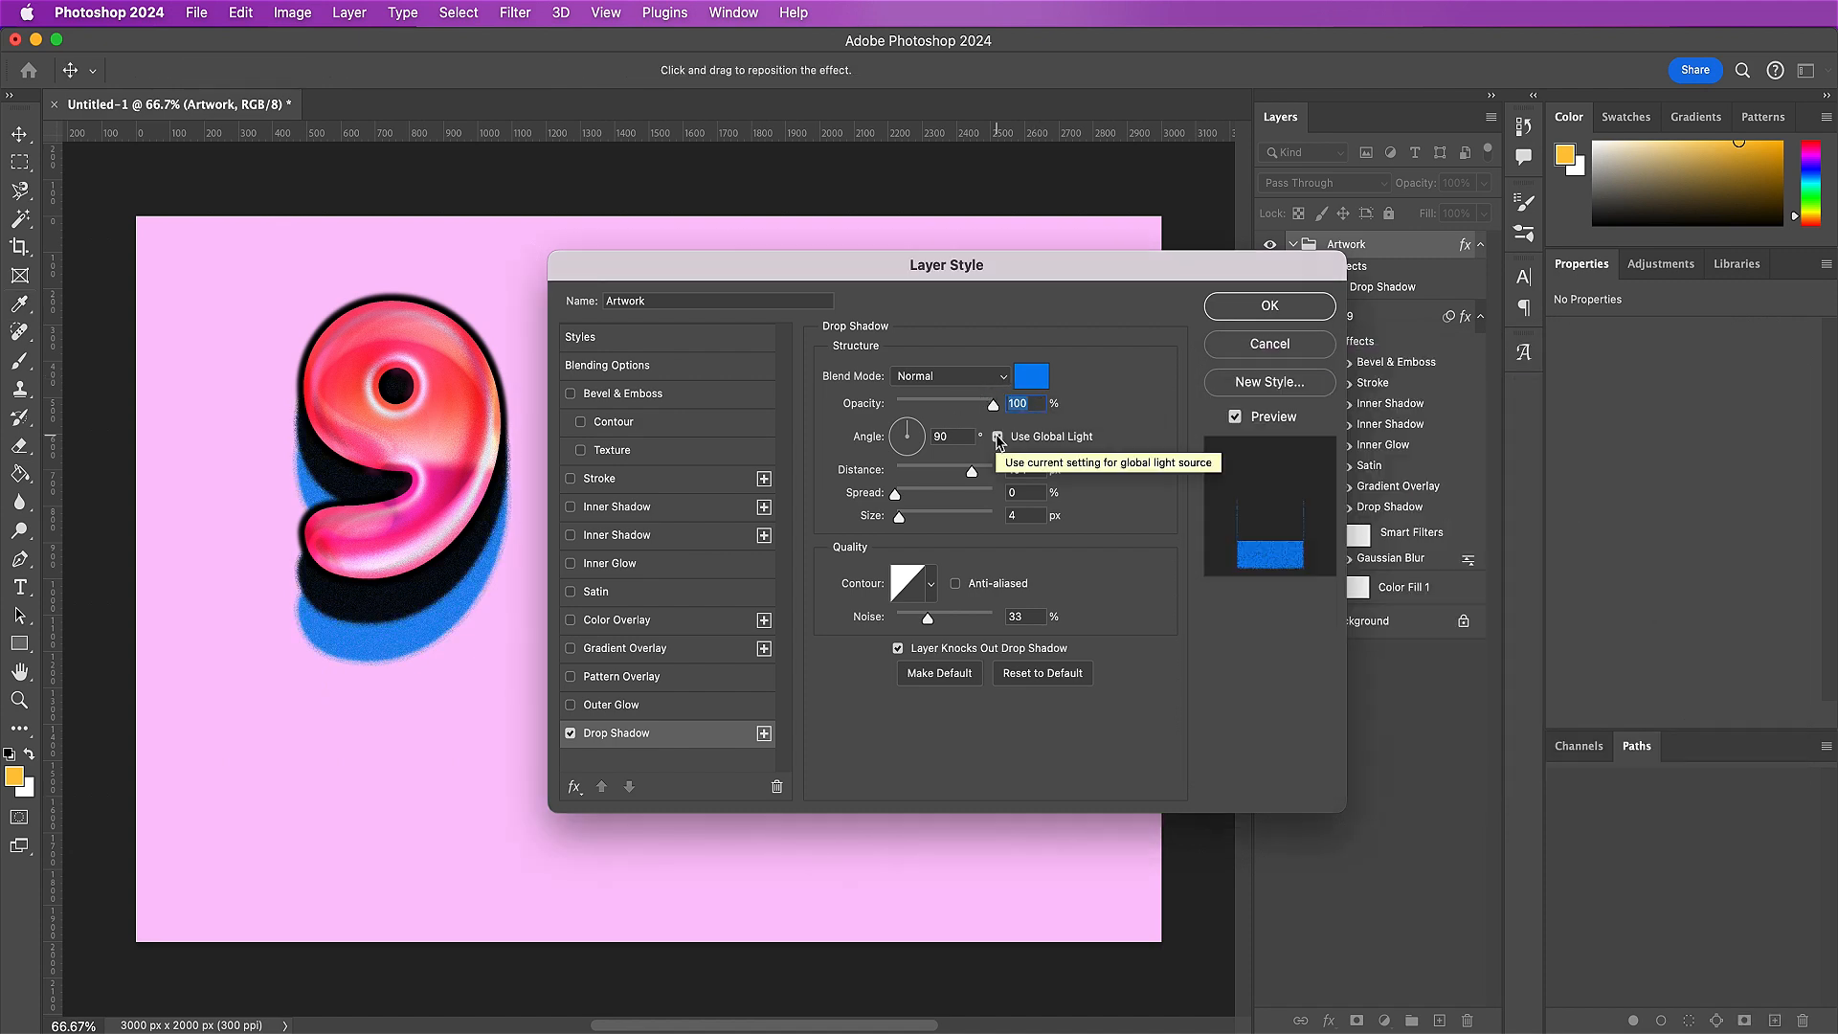
# - Enable global light for the group's drop shadow and set its distance to 92 px and size to 100 px
pyautogui.doubleClick(1031, 471)
pyautogui.write('92')
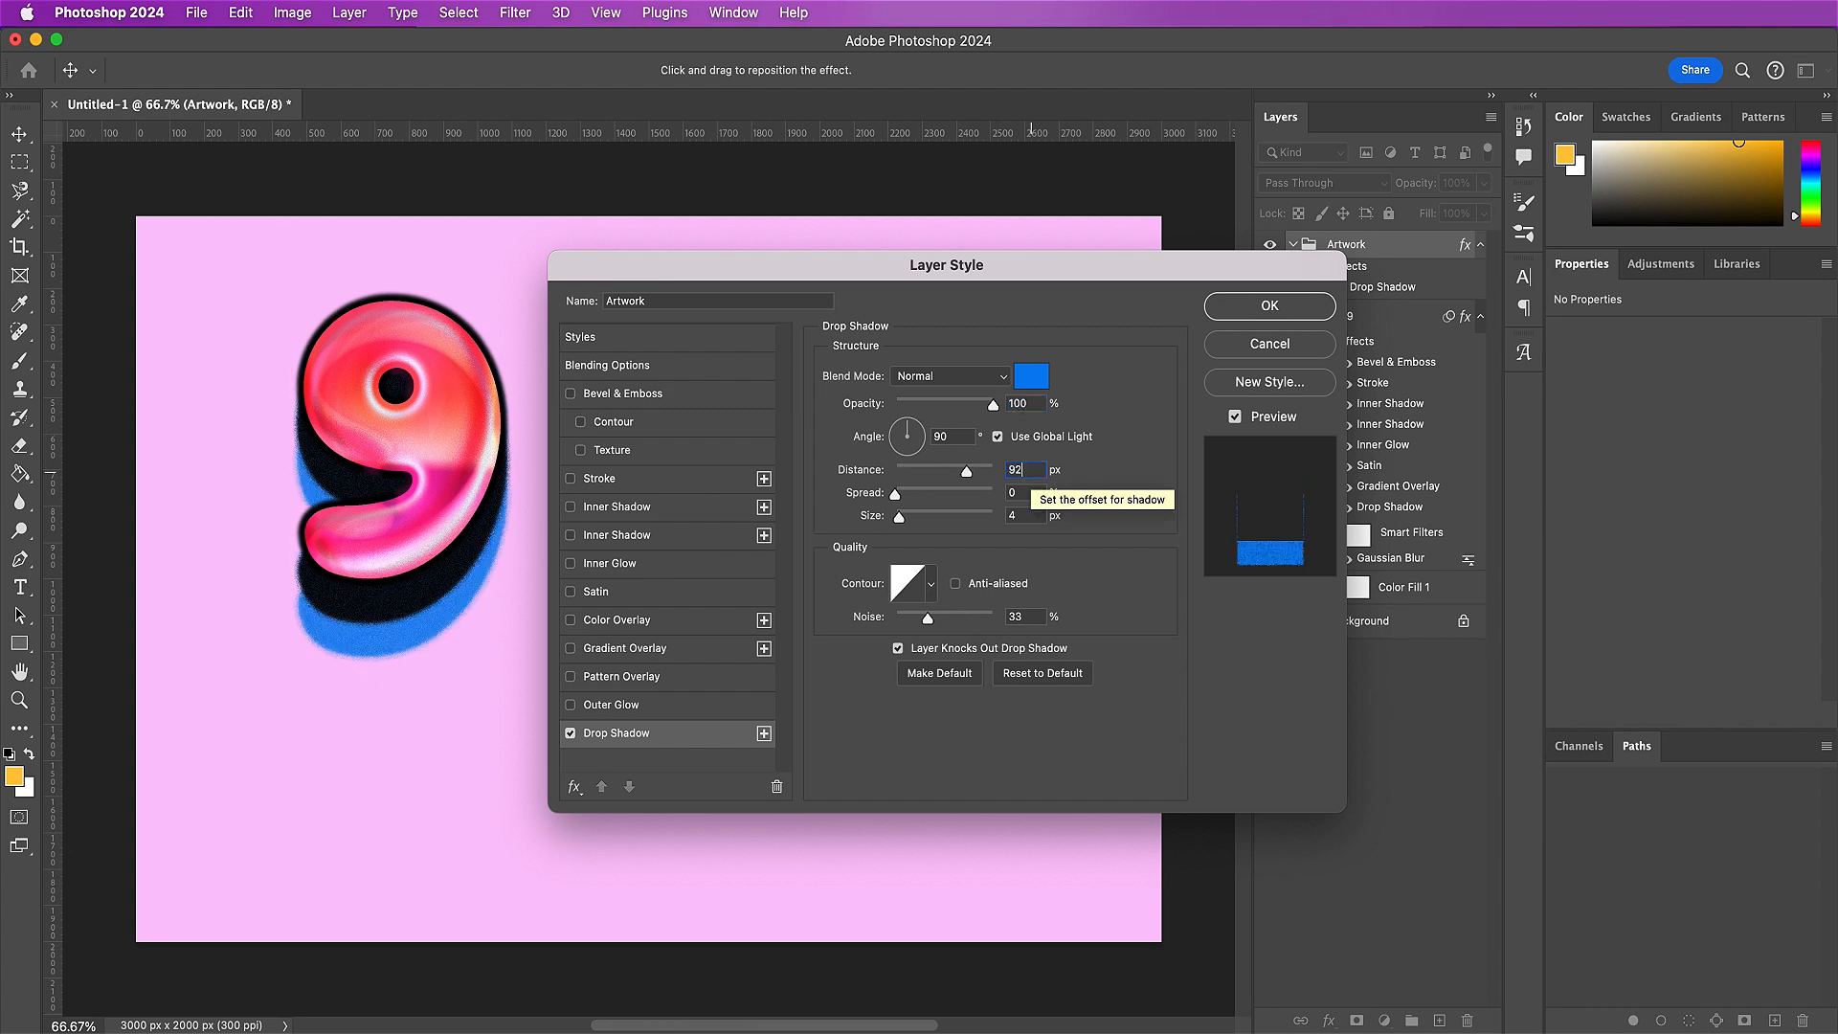
pyautogui.doubleClick(1017, 515)
pyautogui.write('100')
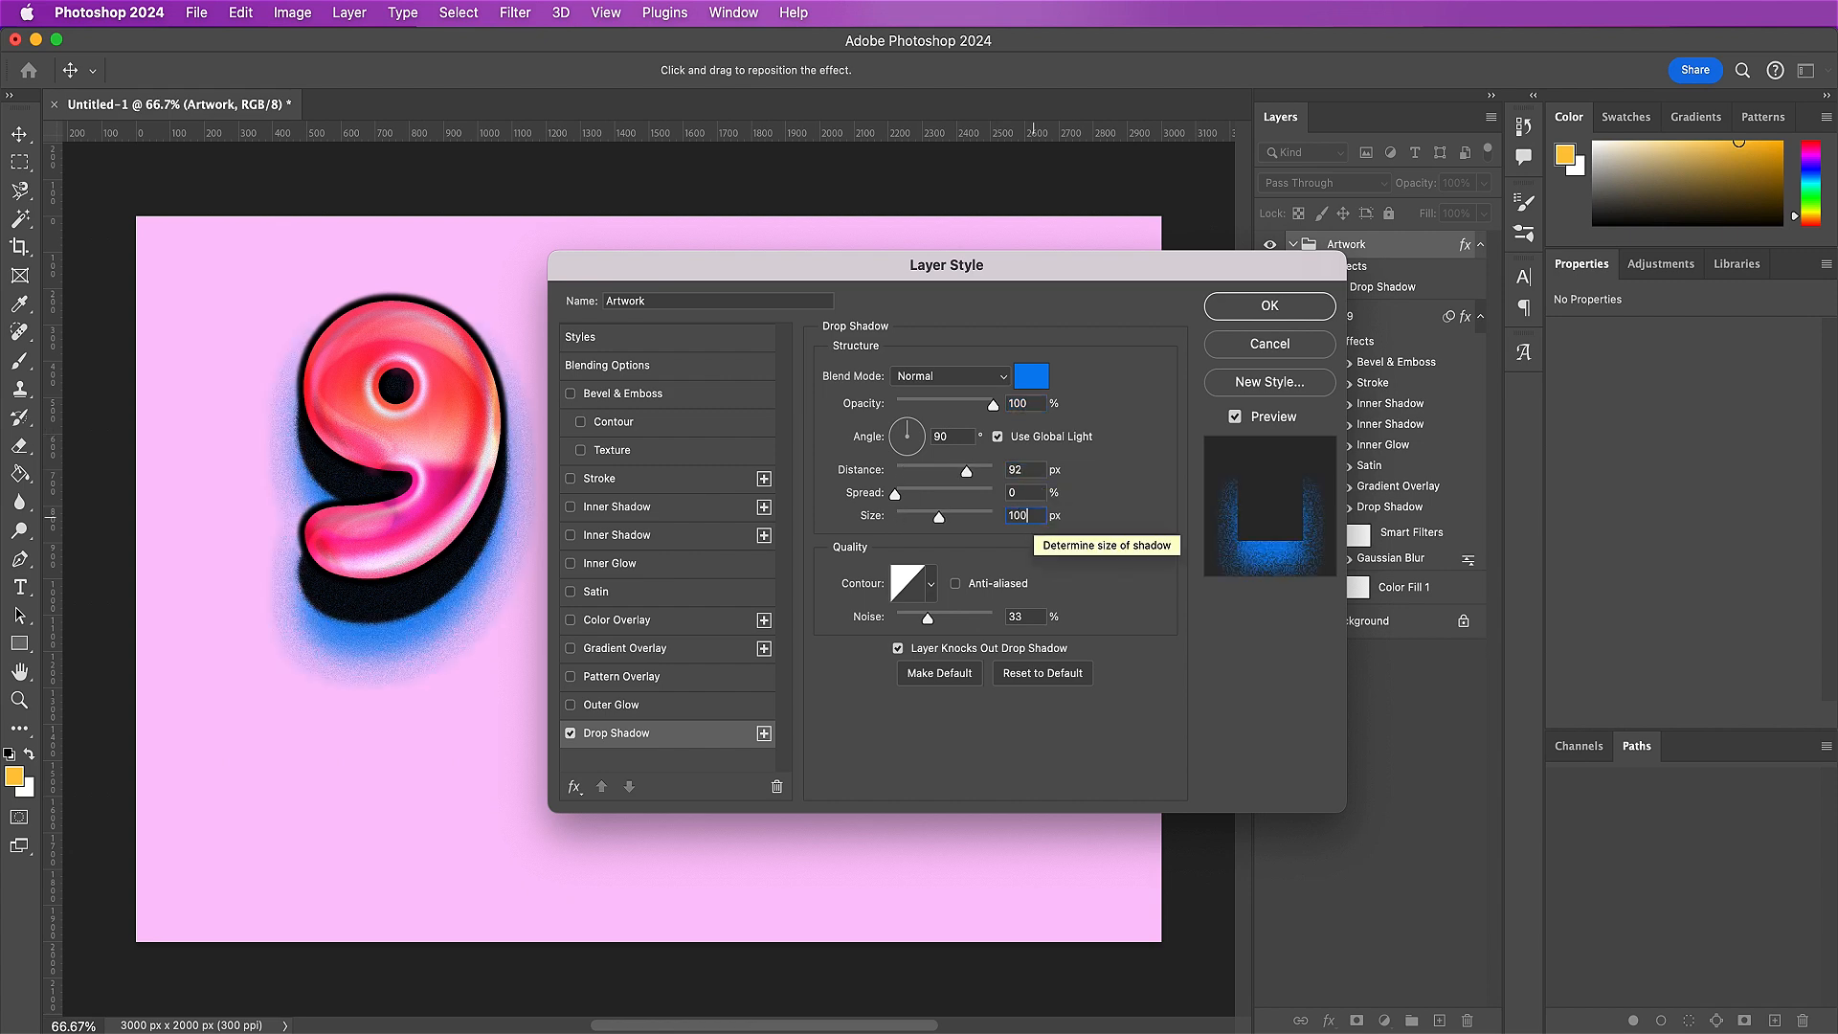
# - Give the group's drop shadow the single-peak cone contour and 56% noise, then accept the layer style
pyautogui.click(931, 584)
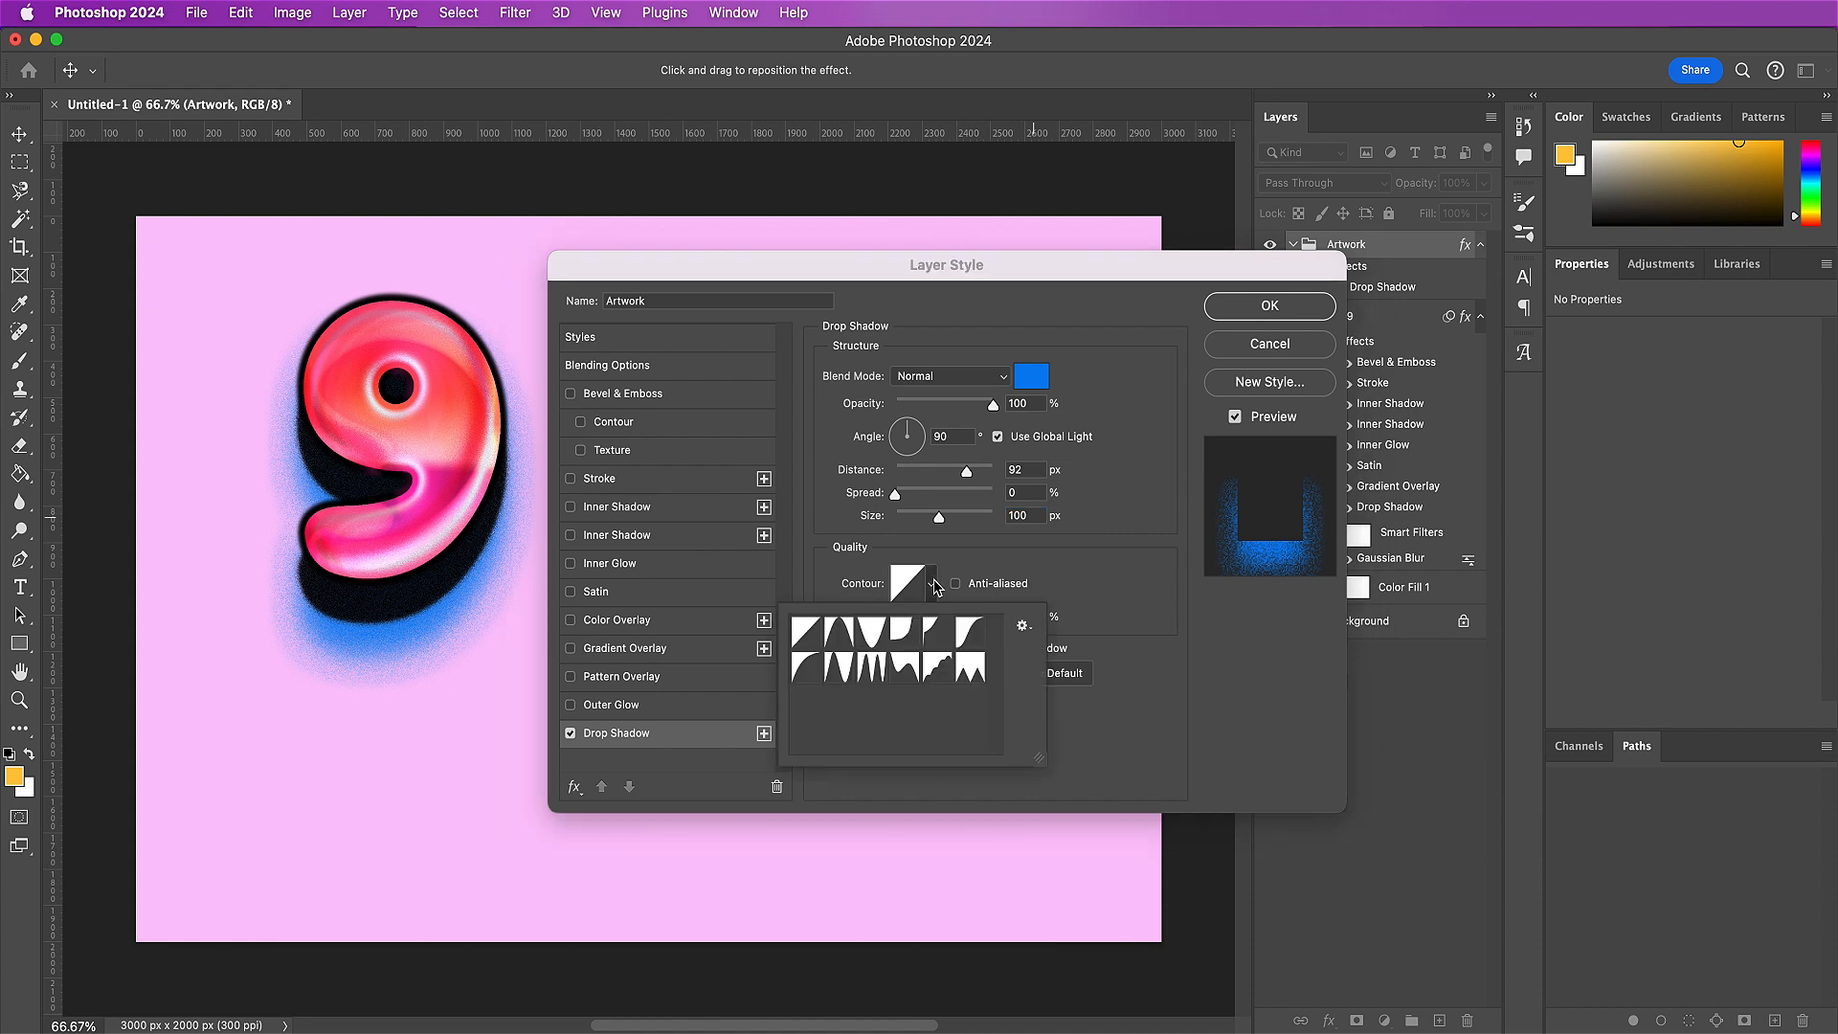
pyautogui.click(842, 637)
pyautogui.click(1096, 599)
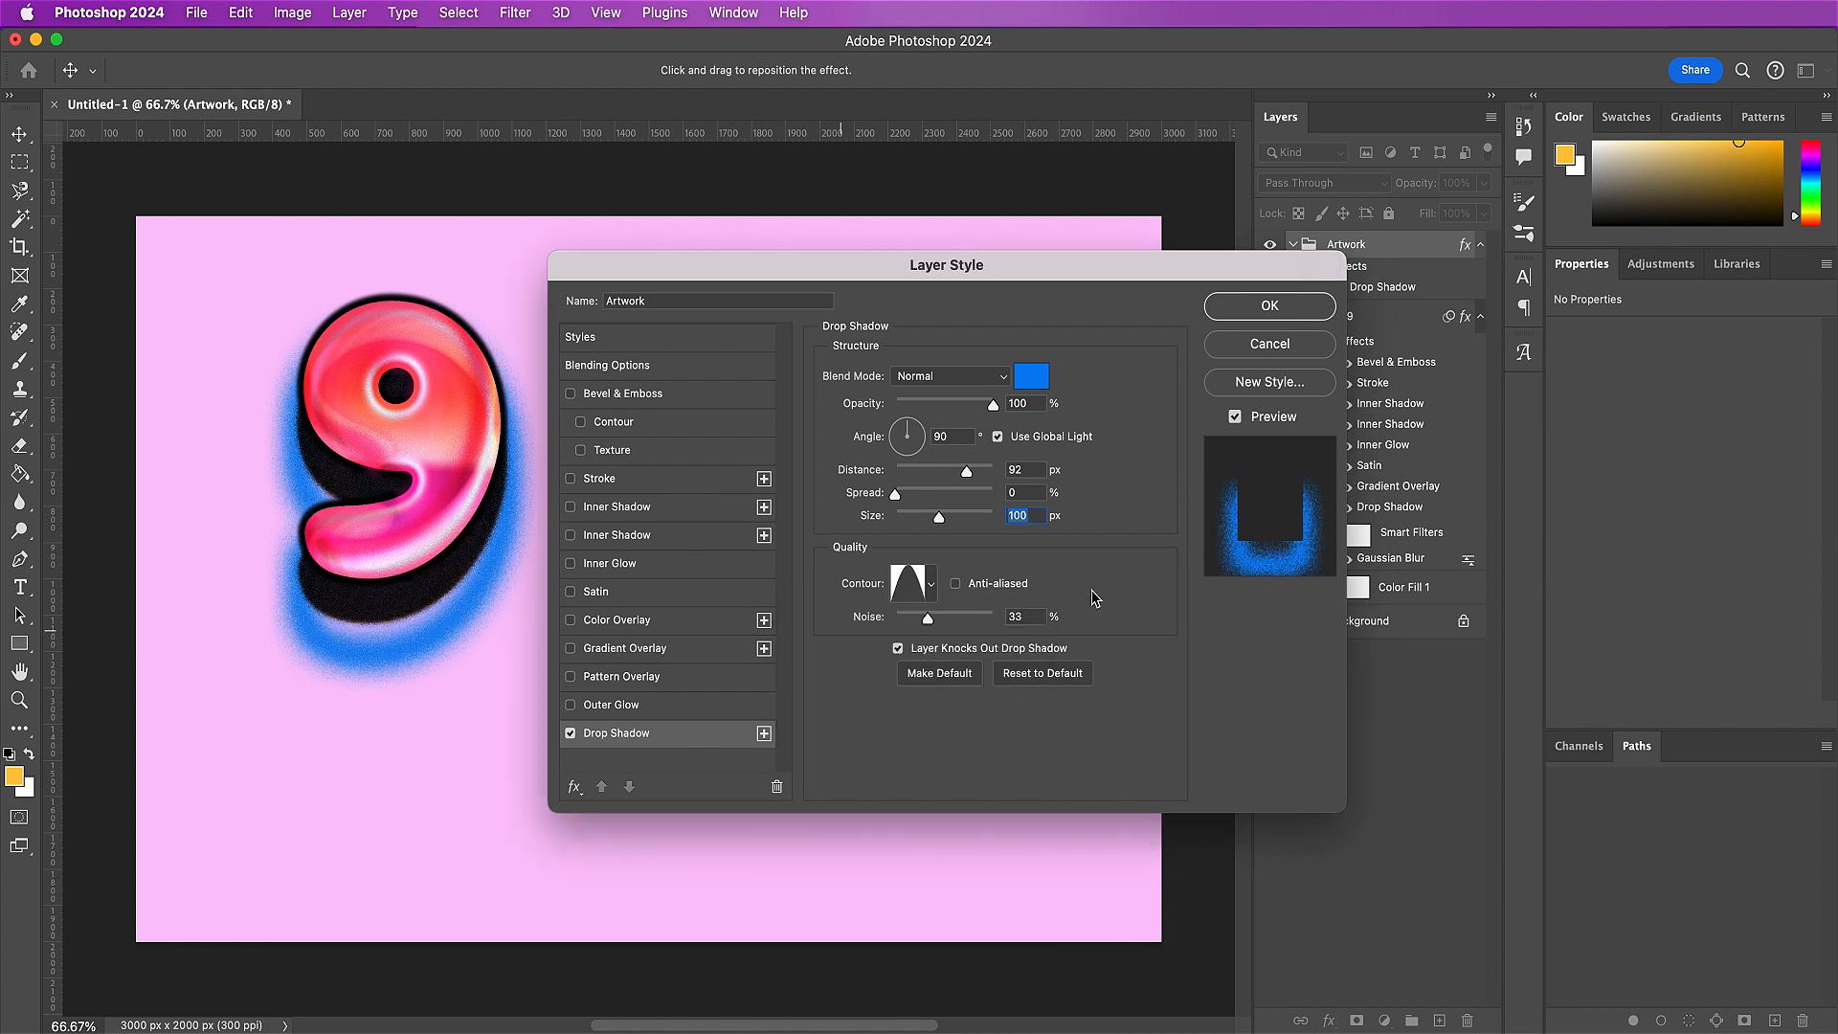
pyautogui.doubleClick(1031, 613)
pyautogui.write('56')
pyautogui.click(1245, 314)
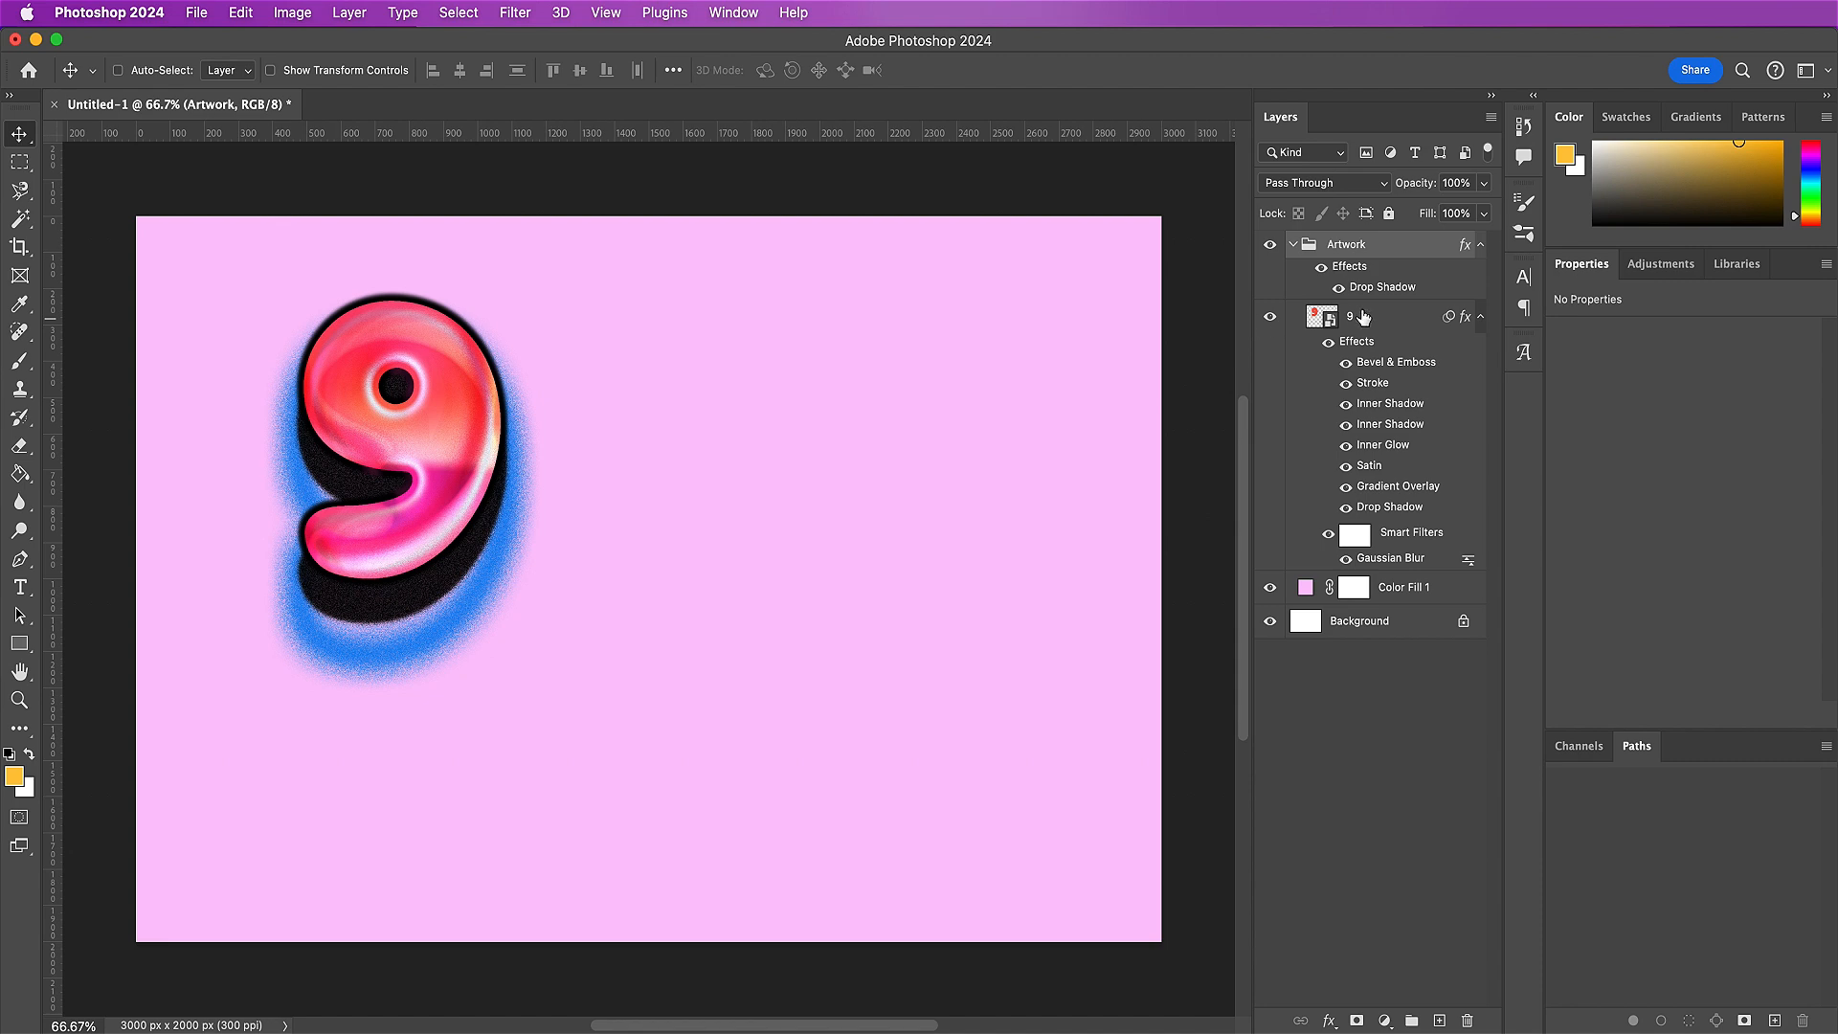
# - Add a separate text layer reading 0 above the 9 layer and position it directly beside the 9
pyautogui.click(1332, 314)
pyautogui.press('t')
pyautogui.click(713, 538)
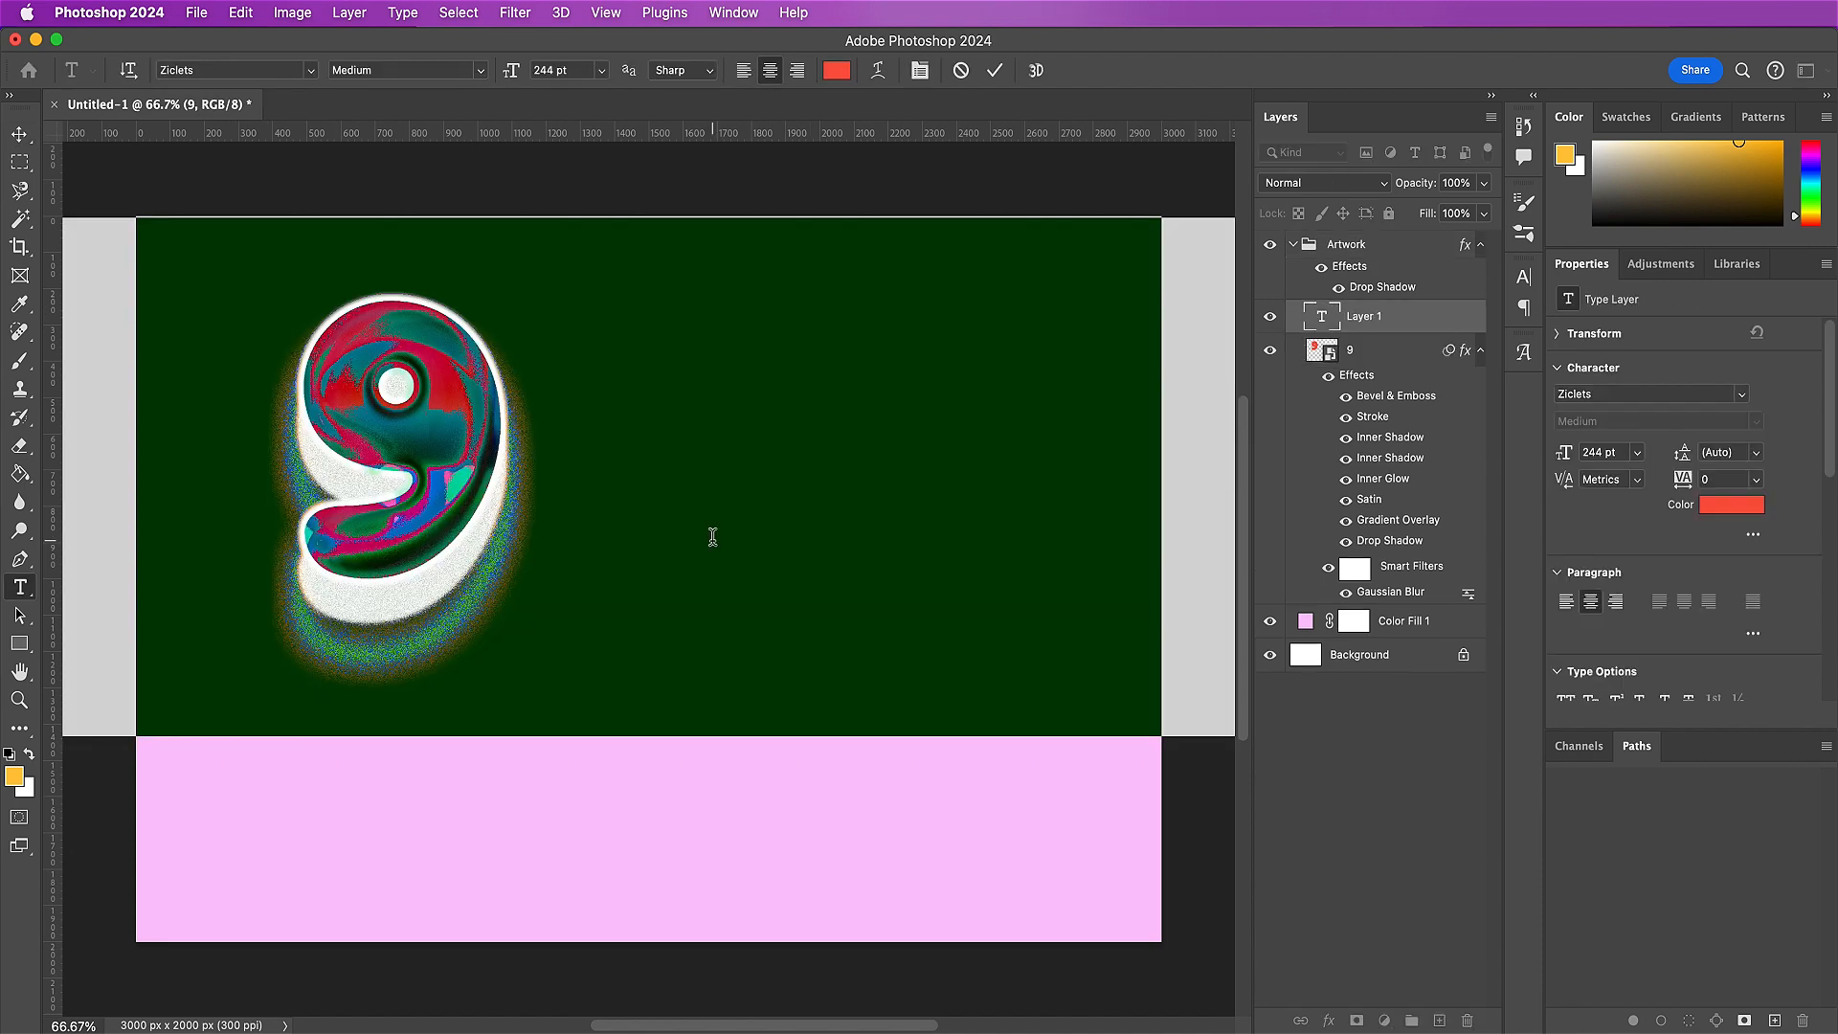
pyautogui.write('0')
pyautogui.click(995, 70)
pyautogui.press('v')
pyautogui.moveTo(749, 402); pyautogui.dragTo(670, 461)
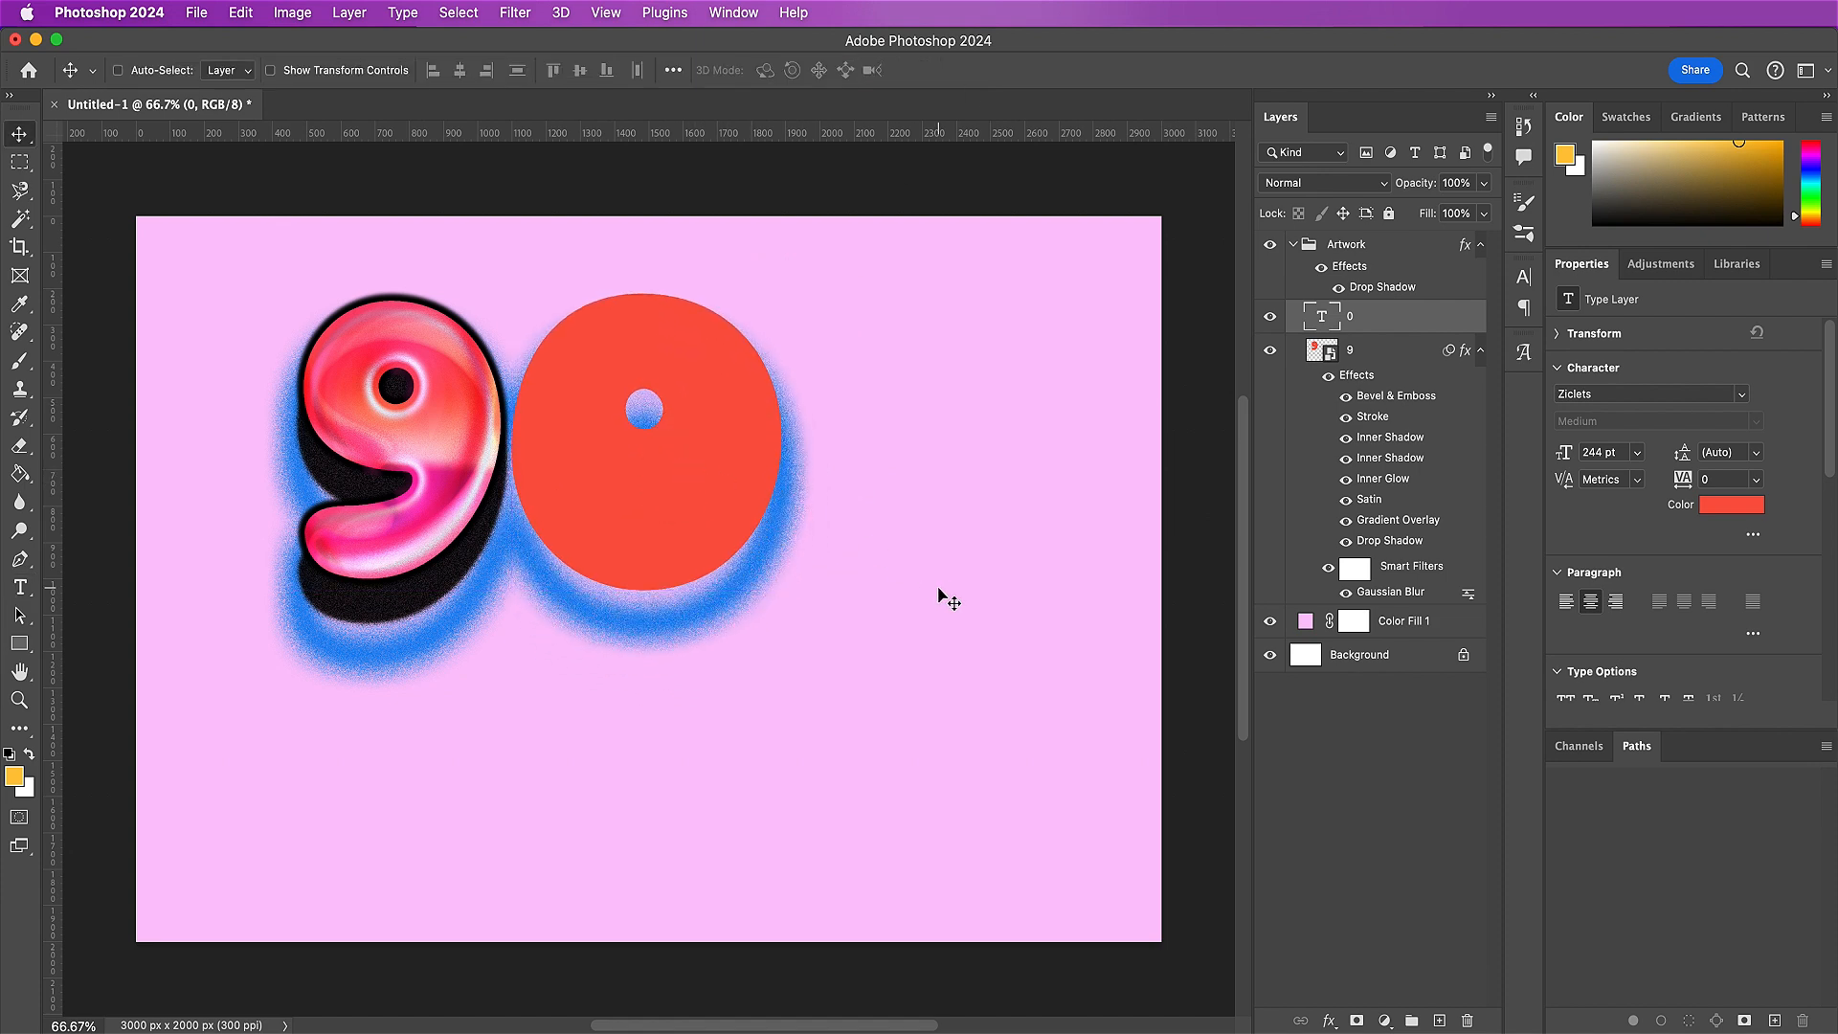
# - Create another text layer to the right of the 0 containing only a lowercase s, without an apostrophe
pyautogui.press('t')
pyautogui.click(895, 589)
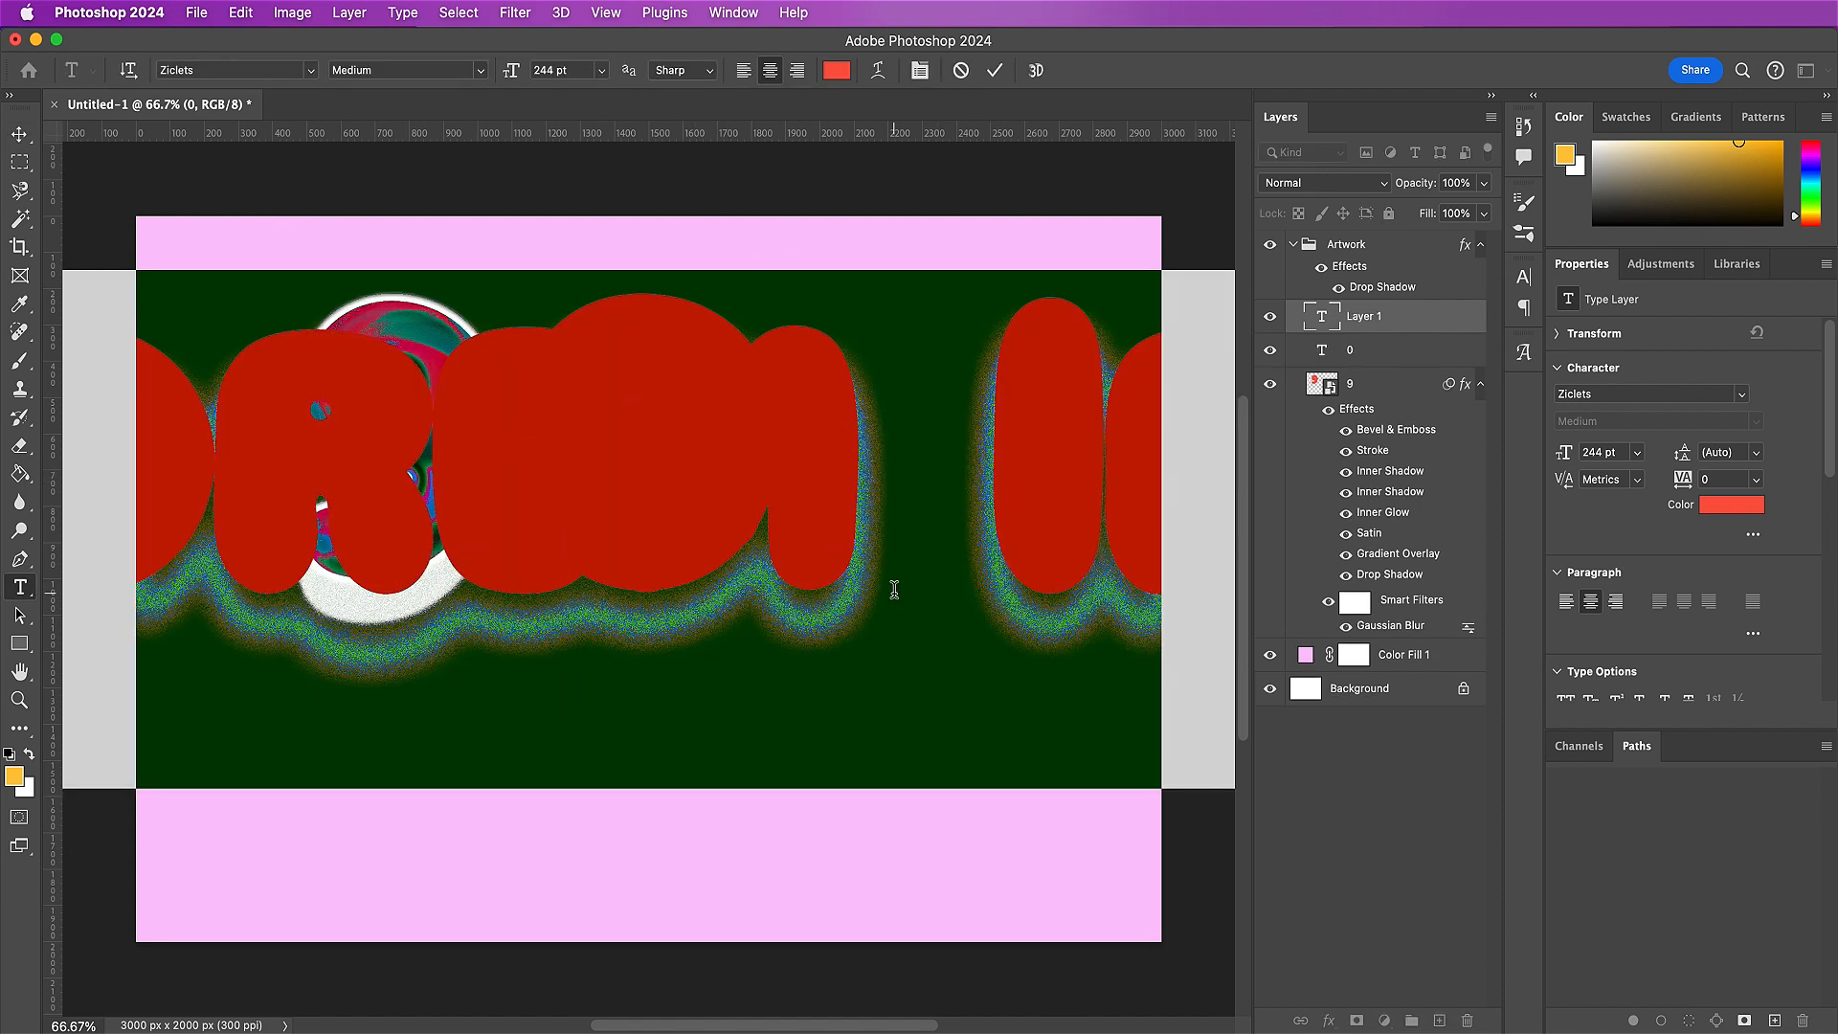
pyautogui.write("'s")
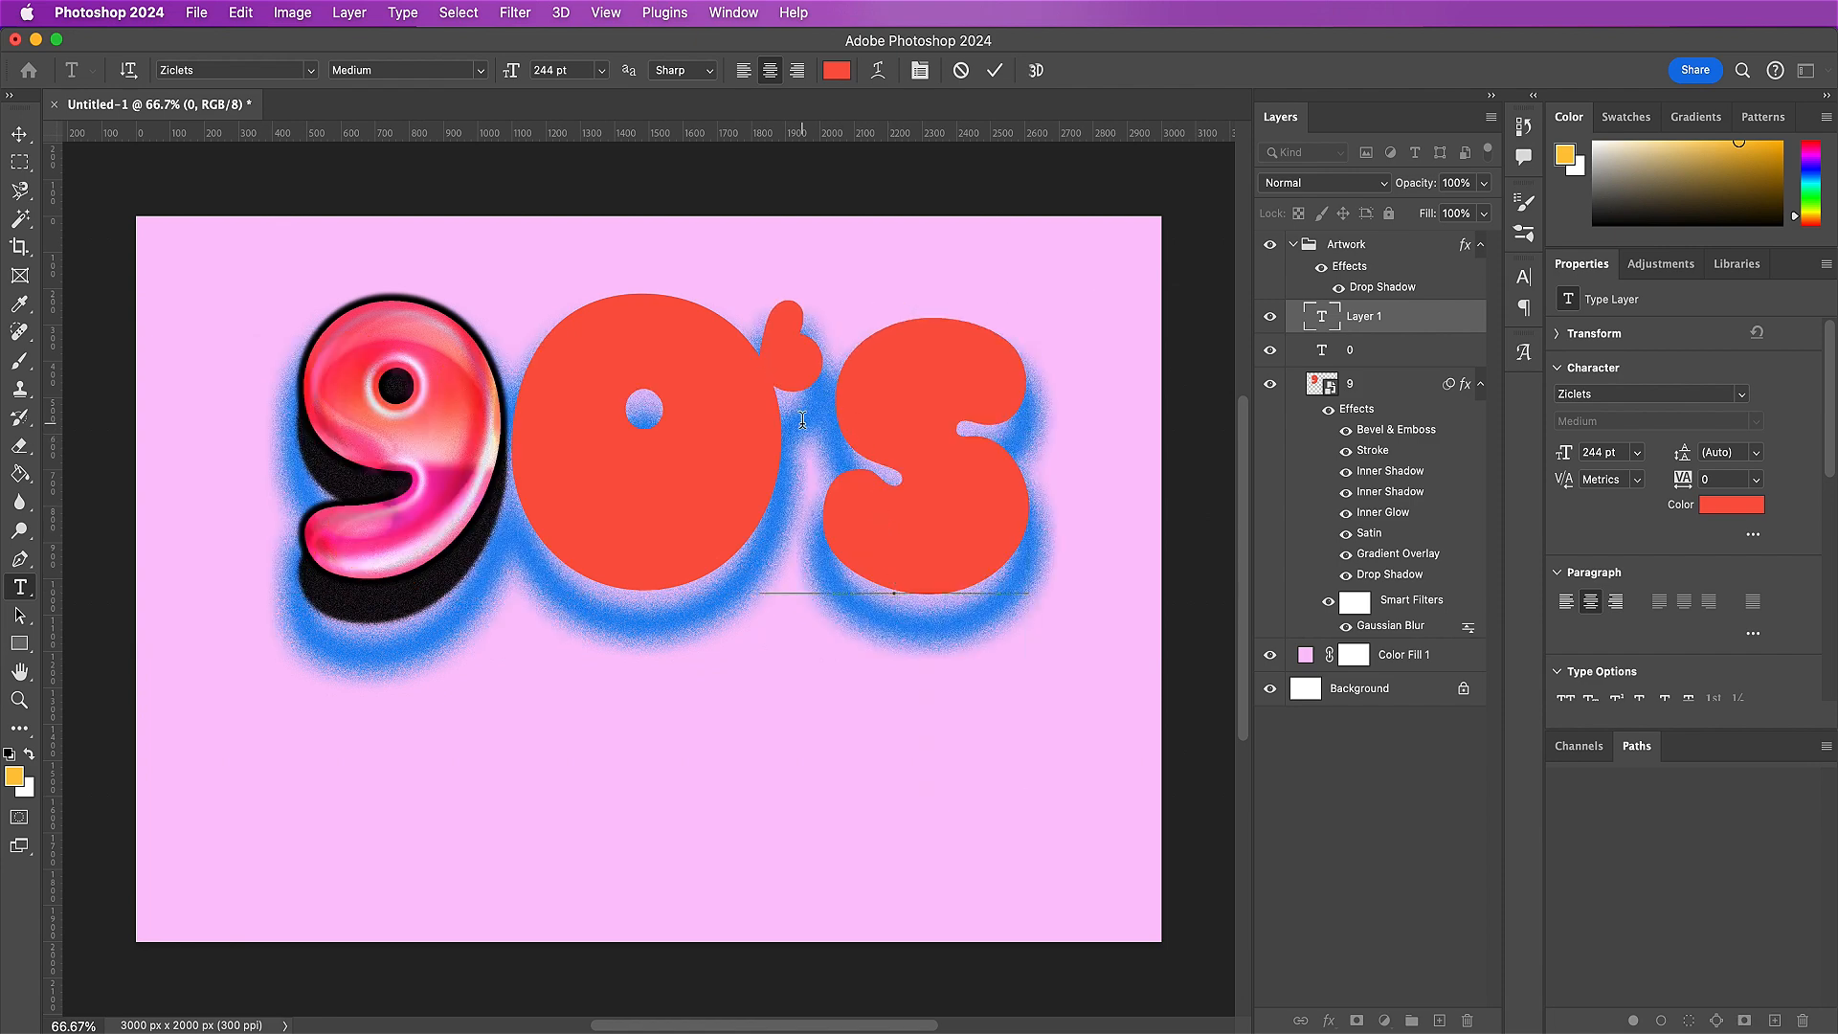
pyautogui.click(818, 418)
pyautogui.press('BackSpace')
pyautogui.hotkey('shift', 'Right')
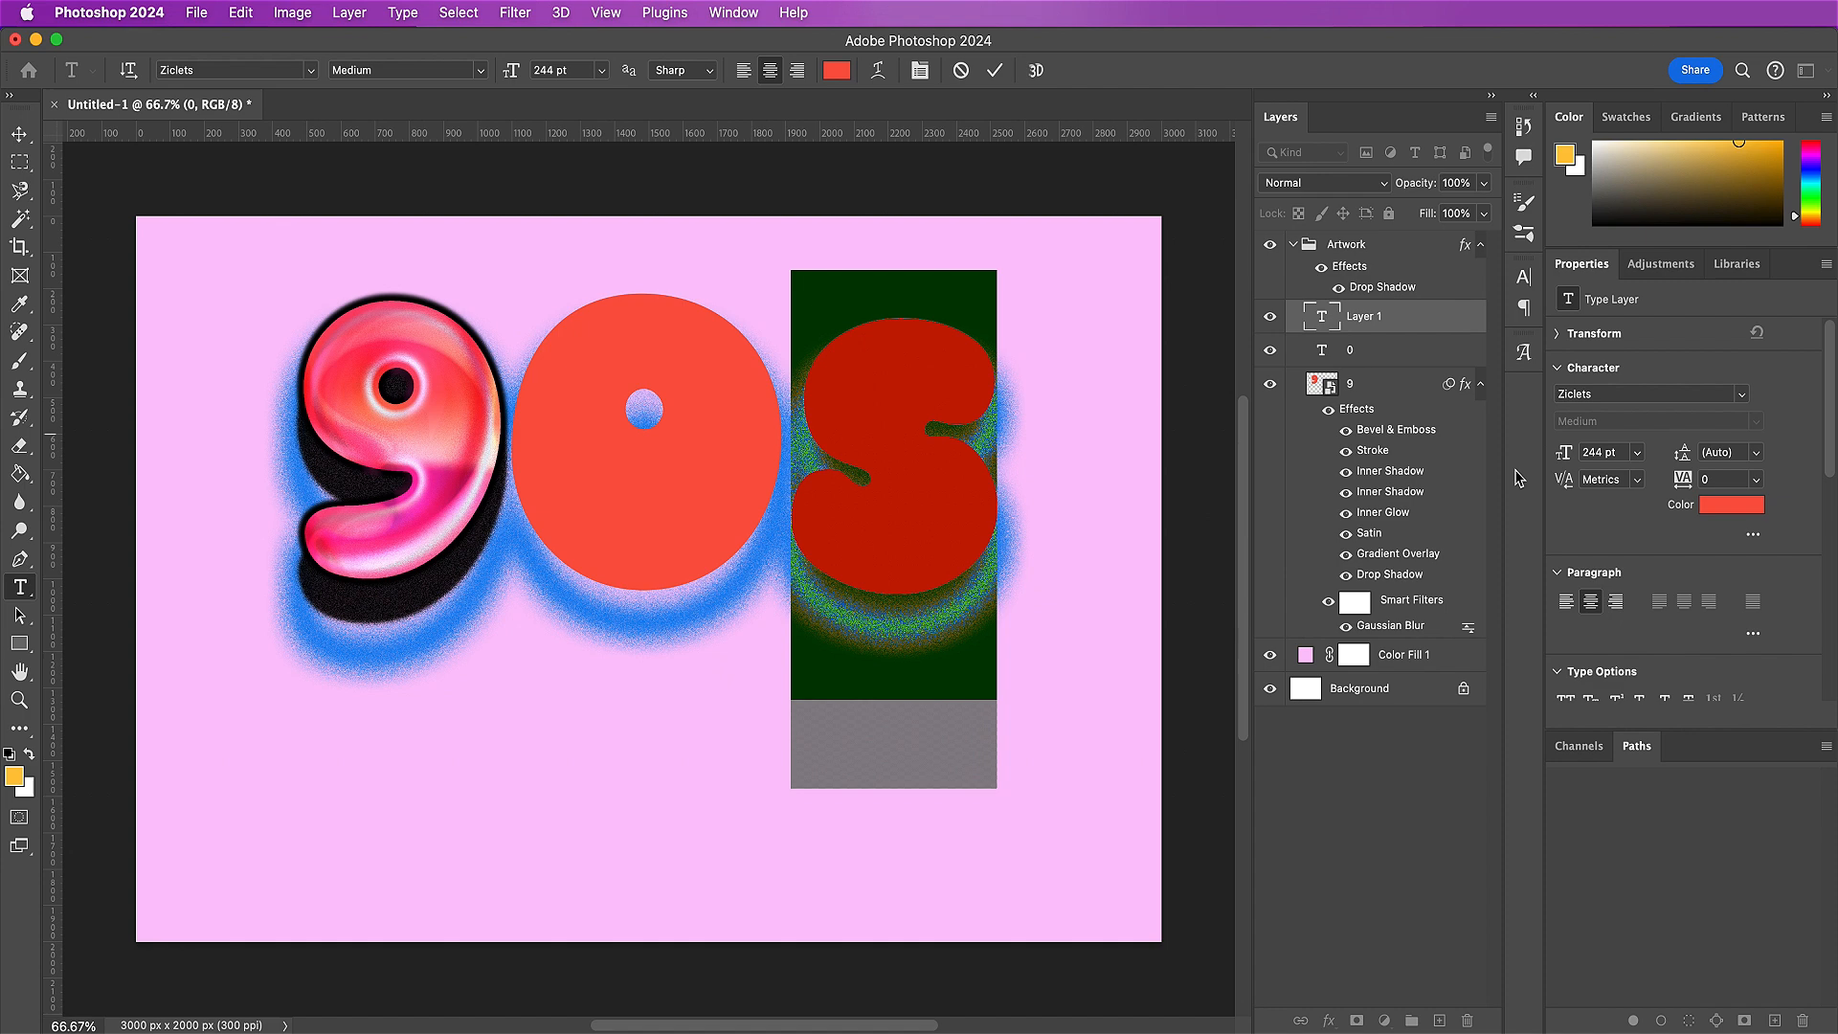
# - Reduce the s to a font size of 204 pt and commit the text
pyautogui.click(1609, 464)
pyautogui.hotkey('shift', 'Down')
pyautogui.hotkey('shift', 'Down')
pyautogui.hotkey('shift', 'Down')
pyautogui.hotkey('shift', 'Down')
pyautogui.hotkey('shift', 'Down')
pyautogui.hotkey('shift', 'Down')
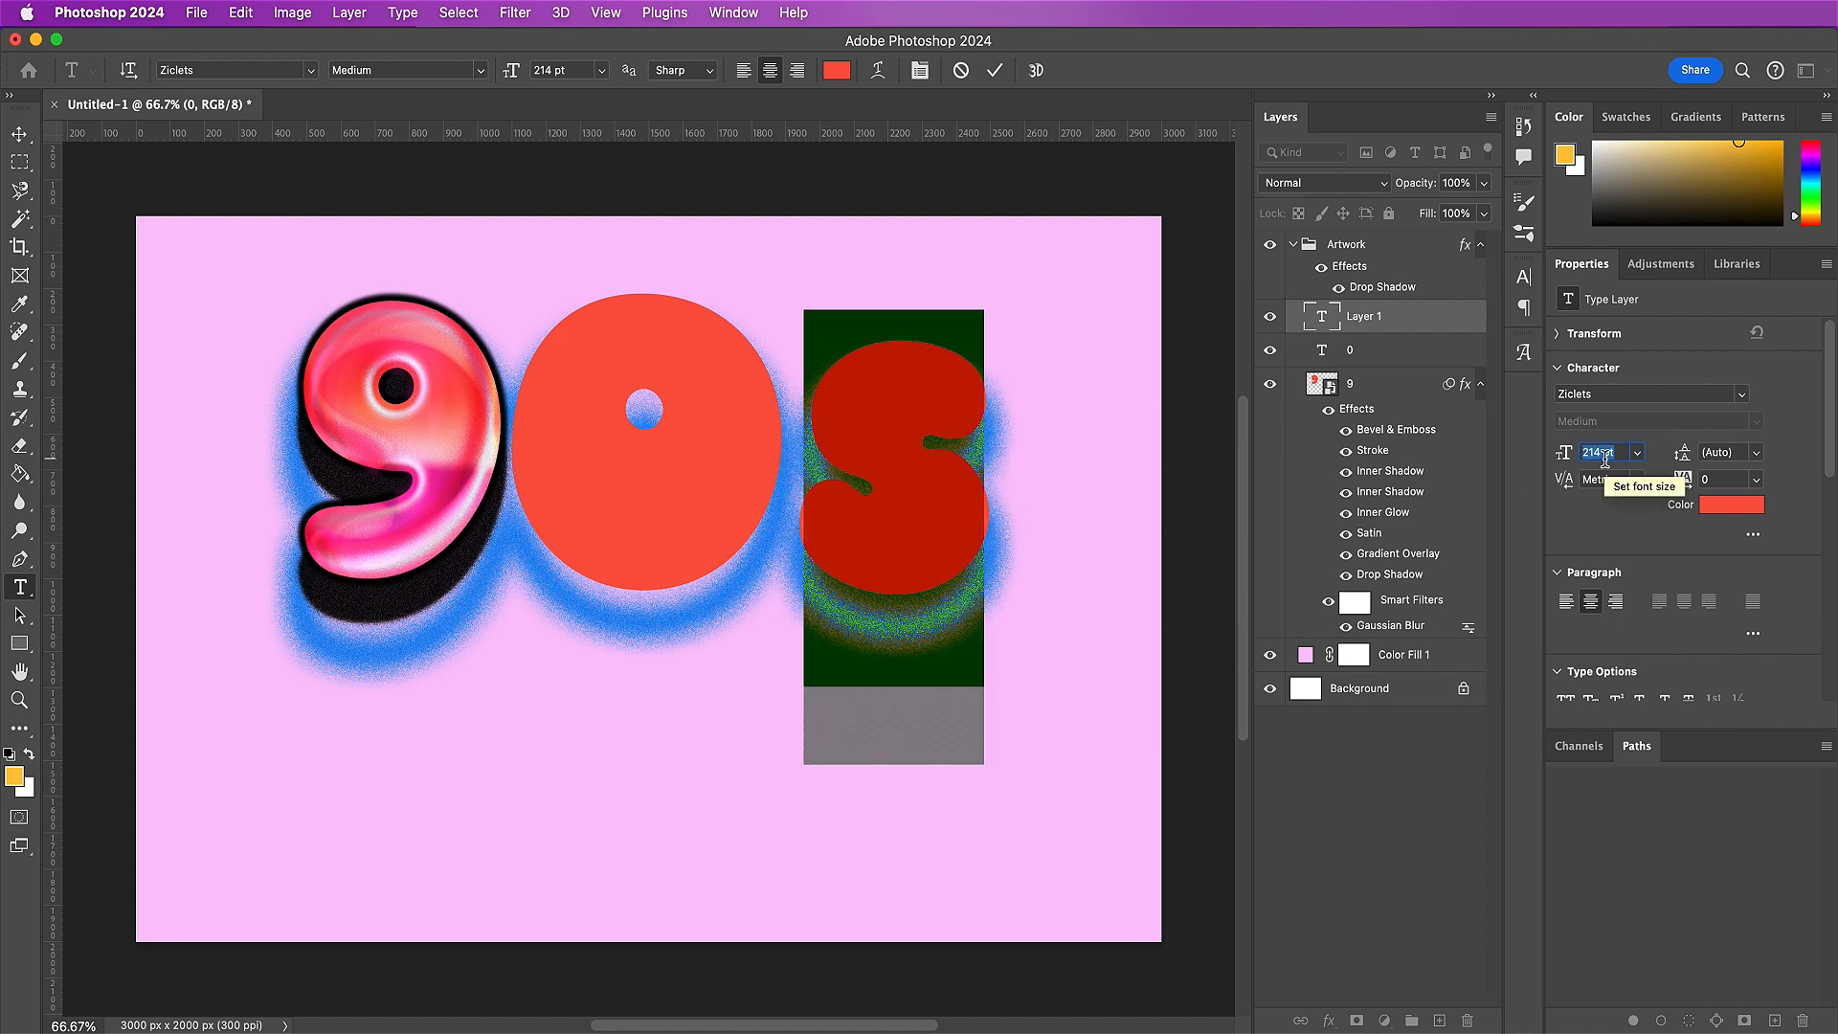
pyautogui.hotkey('shift', 'Down')
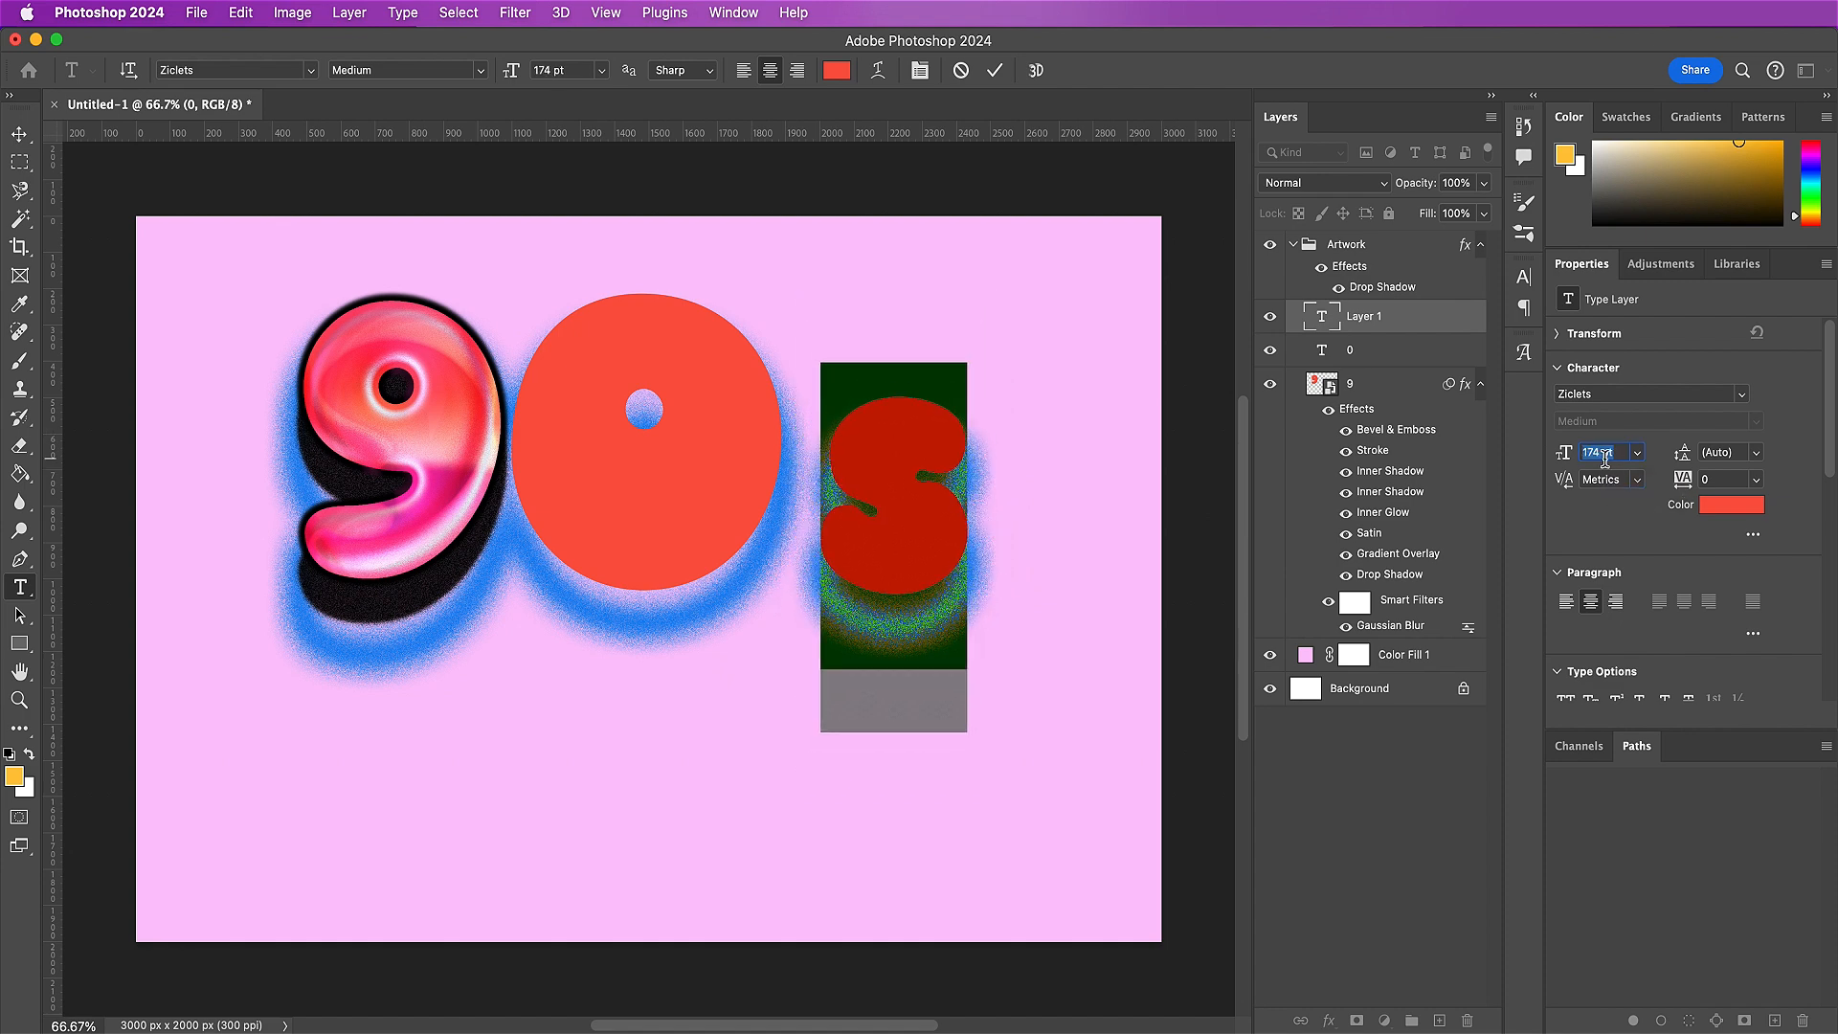
pyautogui.hotkey('shift', 'Up')
pyautogui.hotkey('shift', 'Up')
pyautogui.hotkey('shift', 'Up')
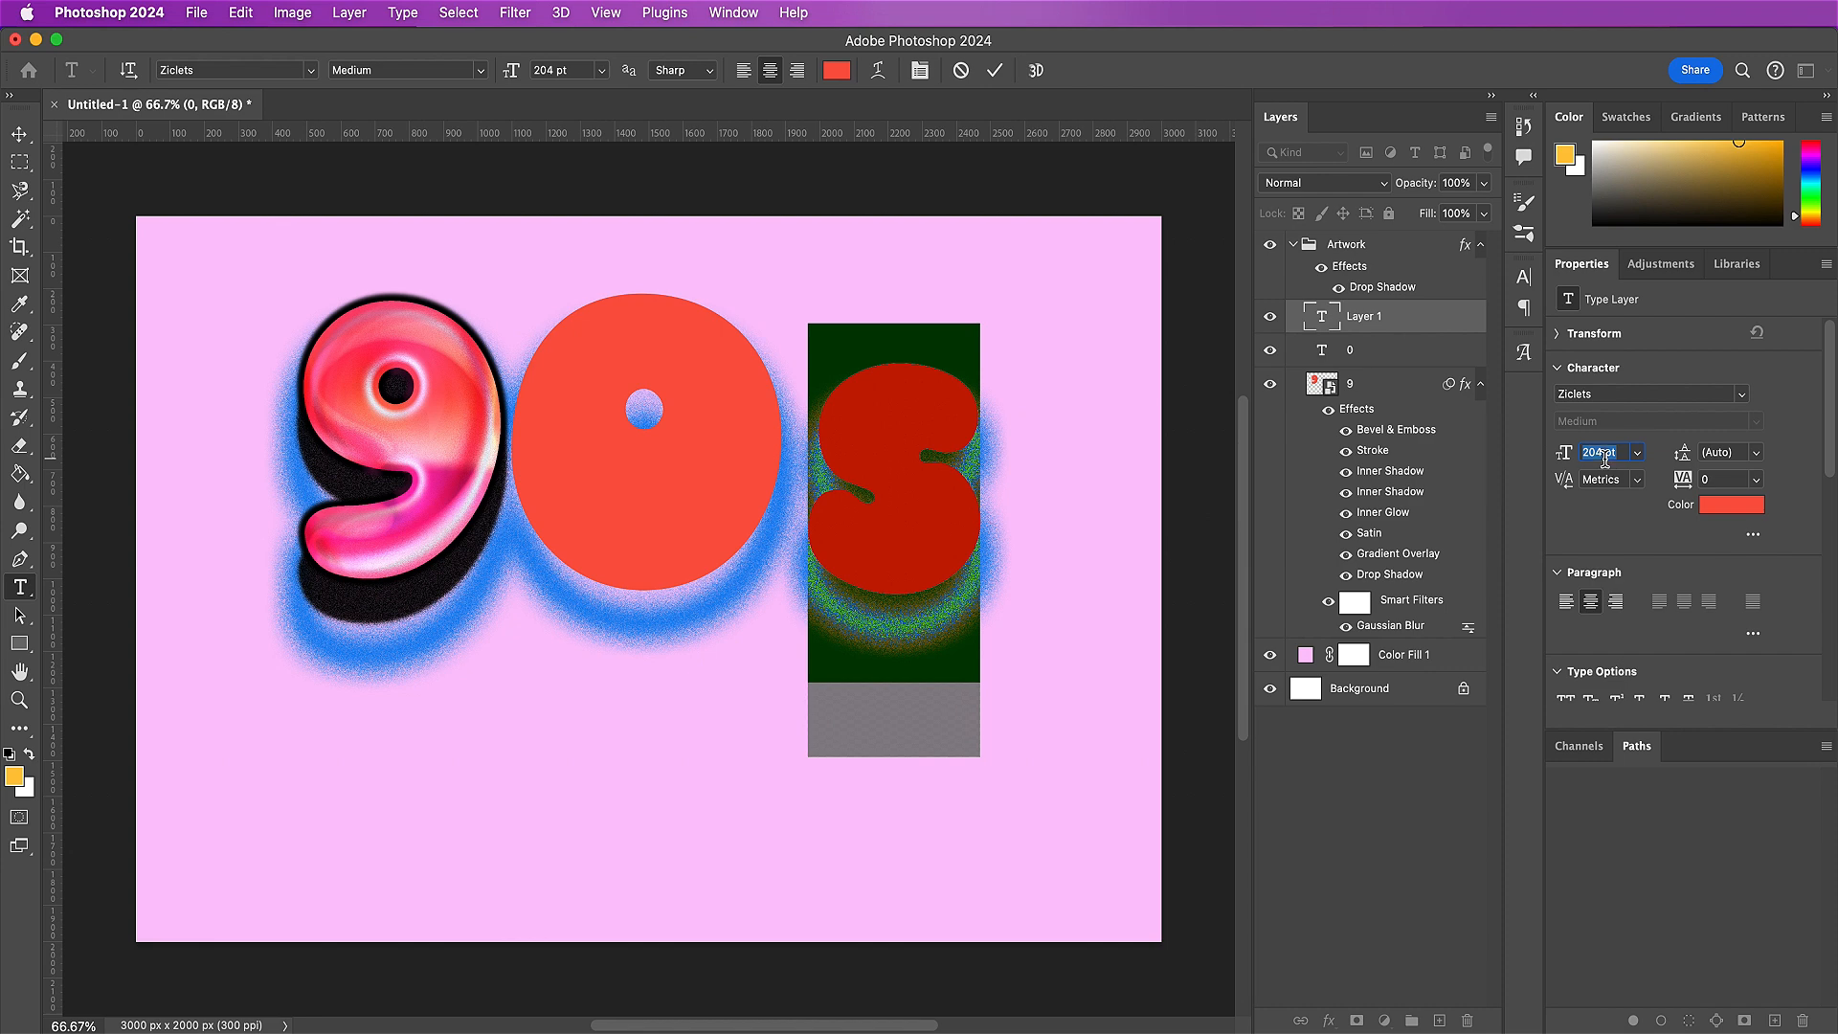
pyautogui.click(995, 69)
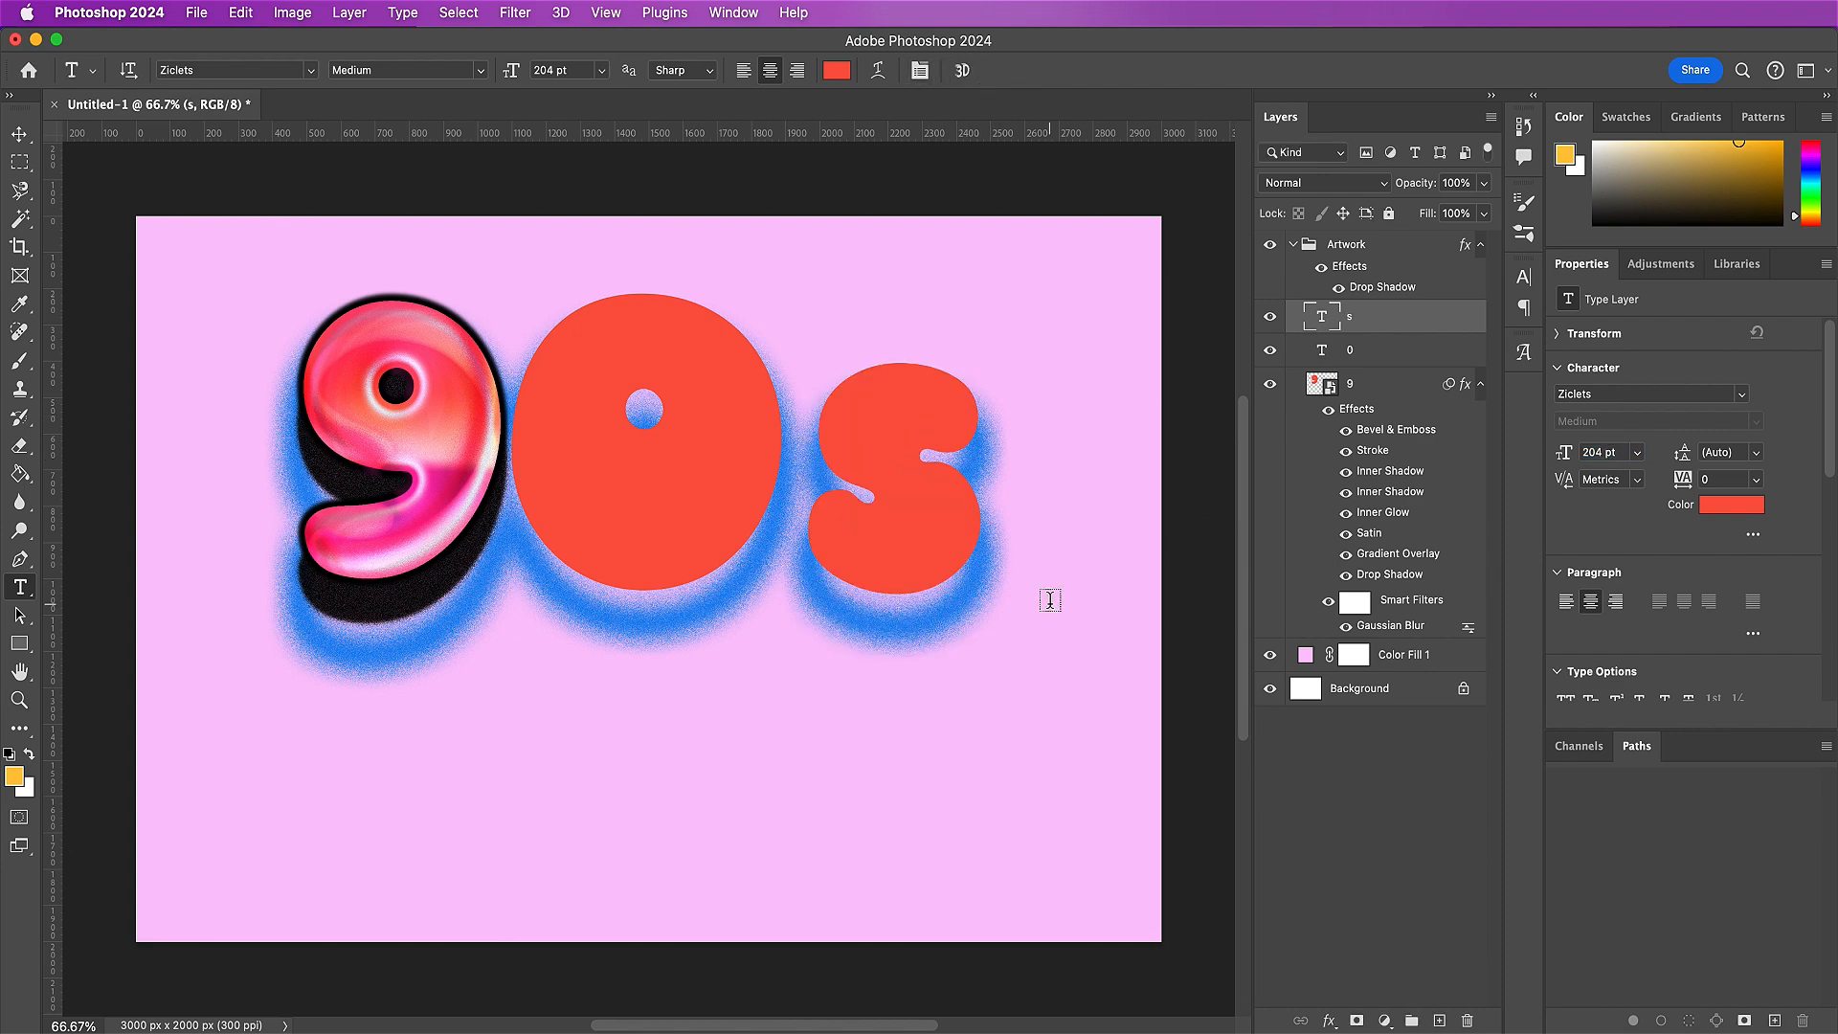
# - Append an apostrophe after the 0 in its text layer and commit the edit
pyautogui.click(632, 522)
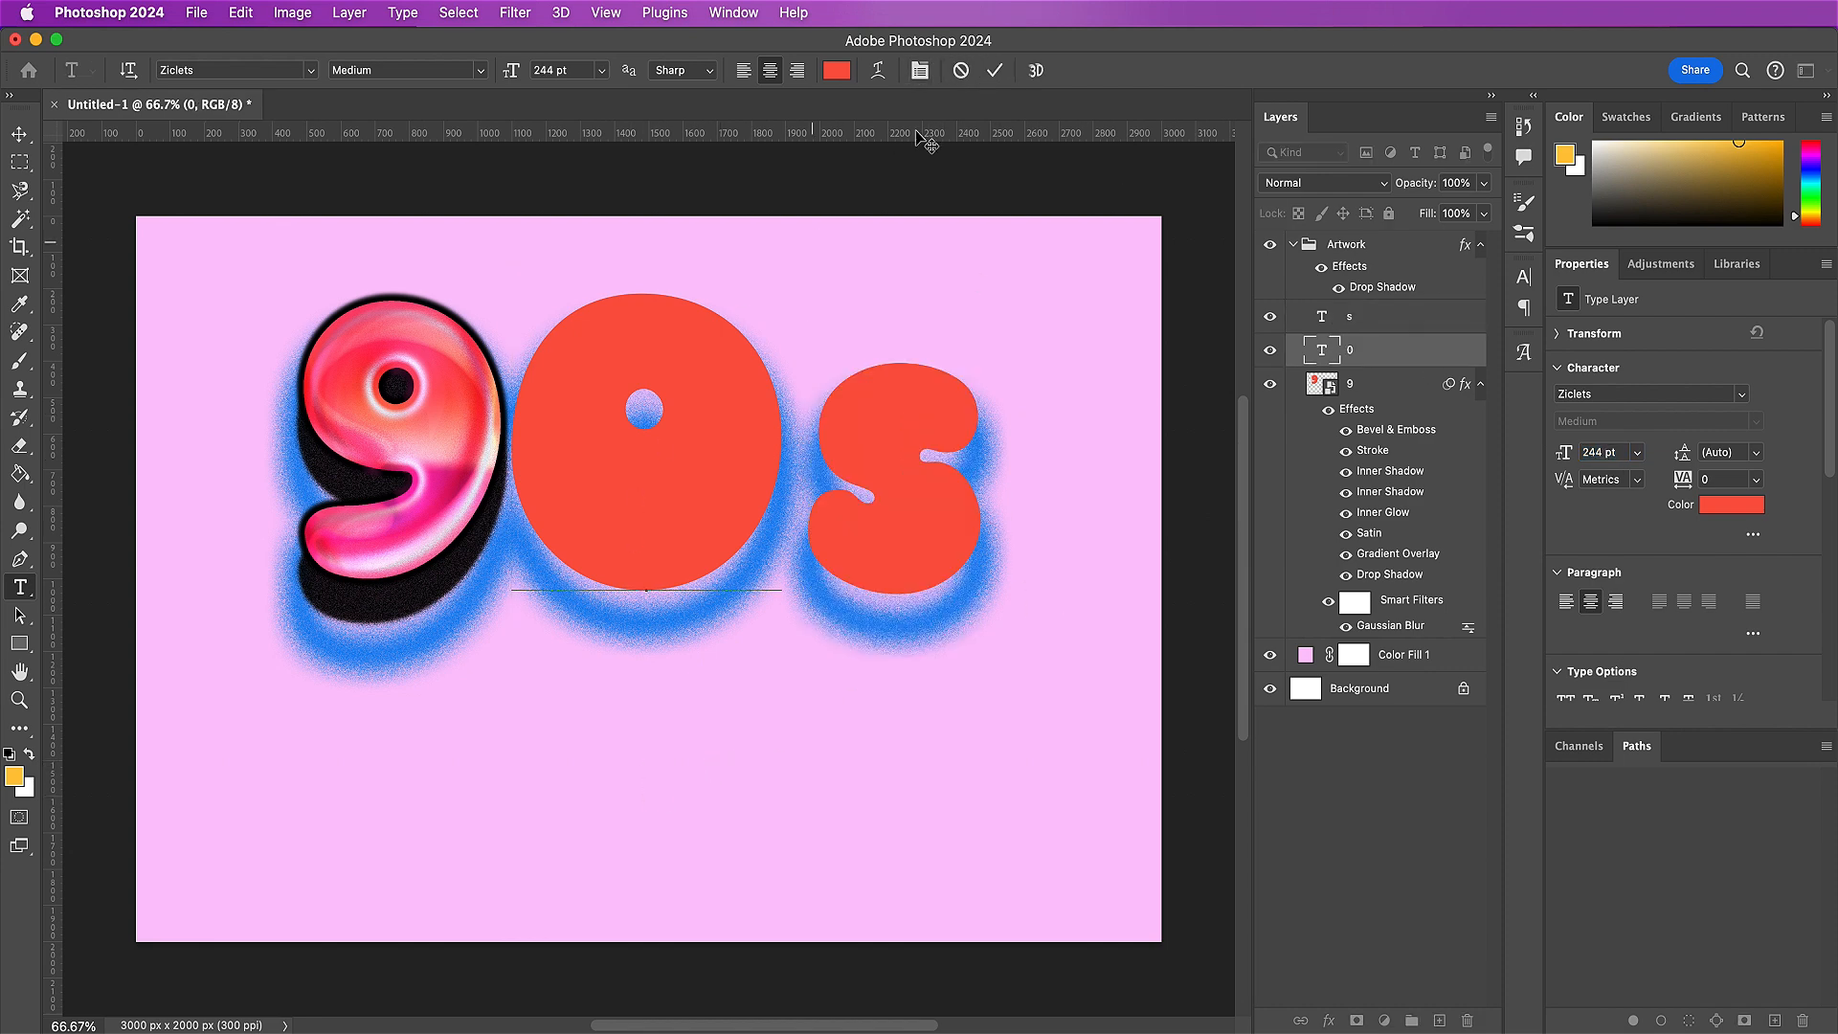
pyautogui.press('Right')
pyautogui.write("'")
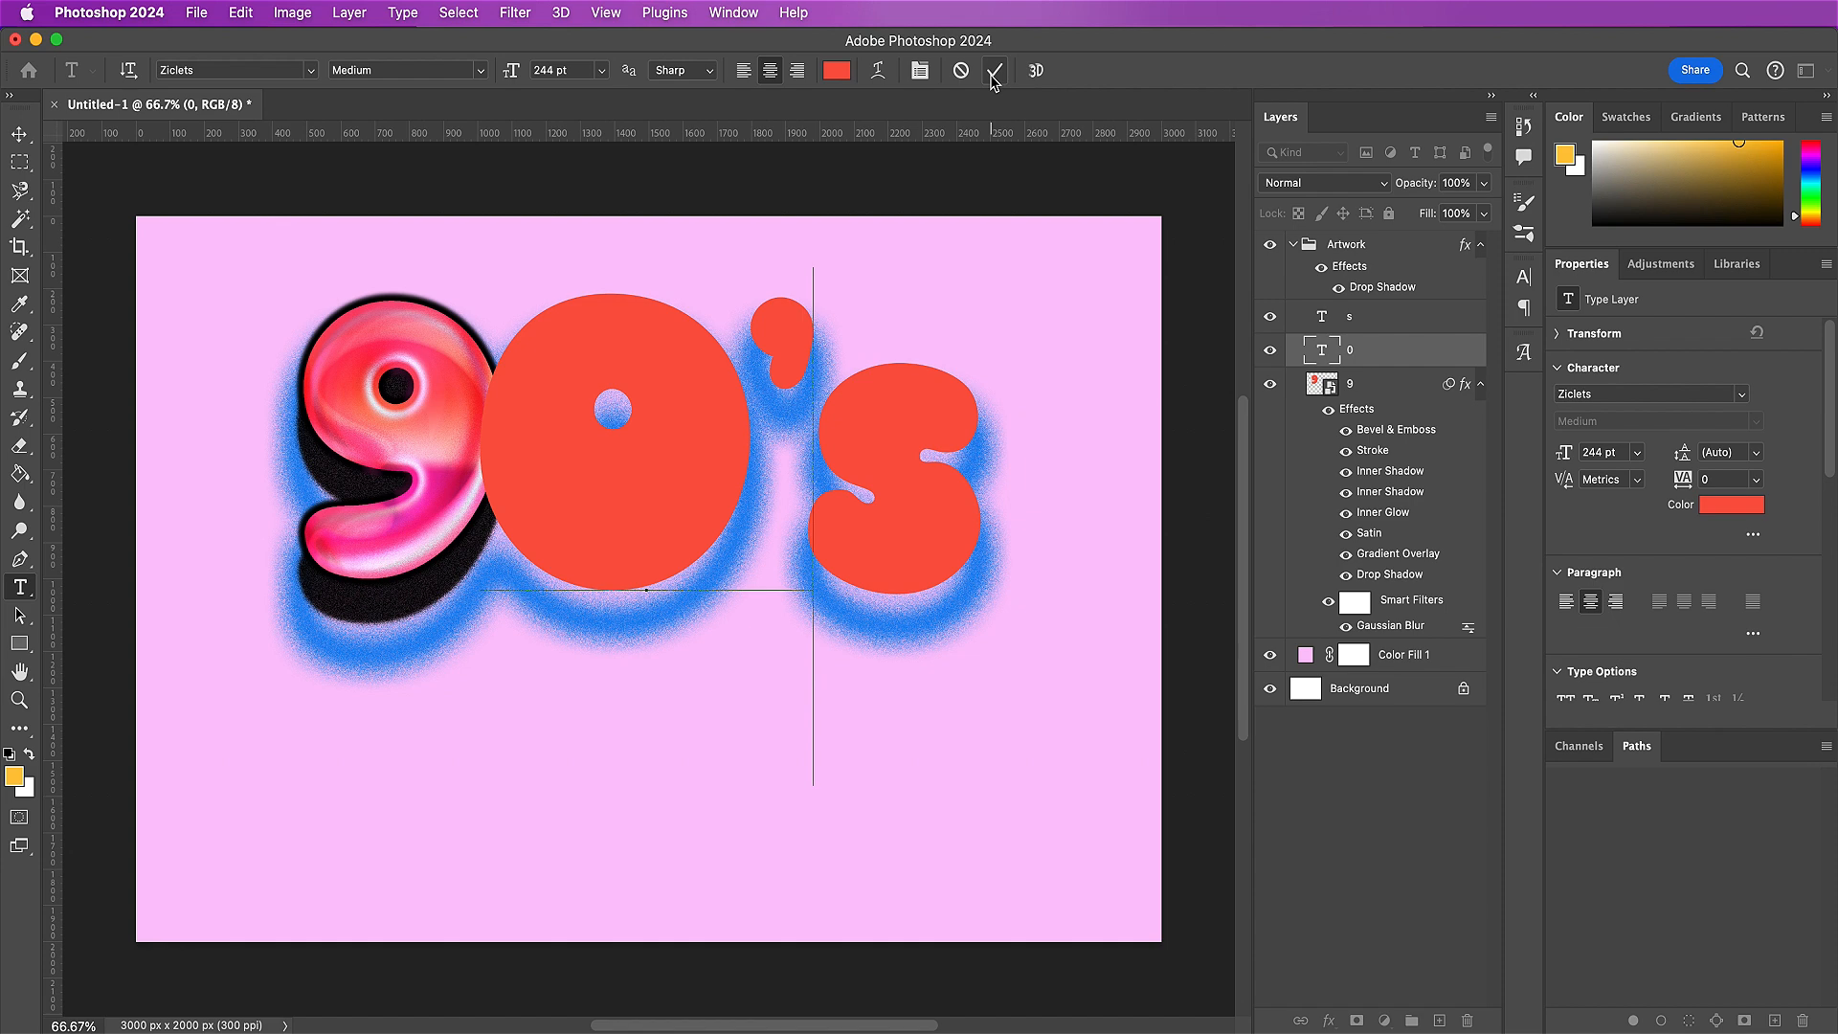
pyautogui.click(998, 70)
# - Nudge the 0' text slightly to the right, keeping the 0 overlapping the edge of the 9
pyautogui.press('v')
pyautogui.hotkey('shift', 'Right')
pyautogui.hotkey('shift', 'Right')
pyautogui.hotkey('shift', 'Right')
pyautogui.hotkey('shift', 'Right')
pyautogui.hotkey('shift', 'Right')
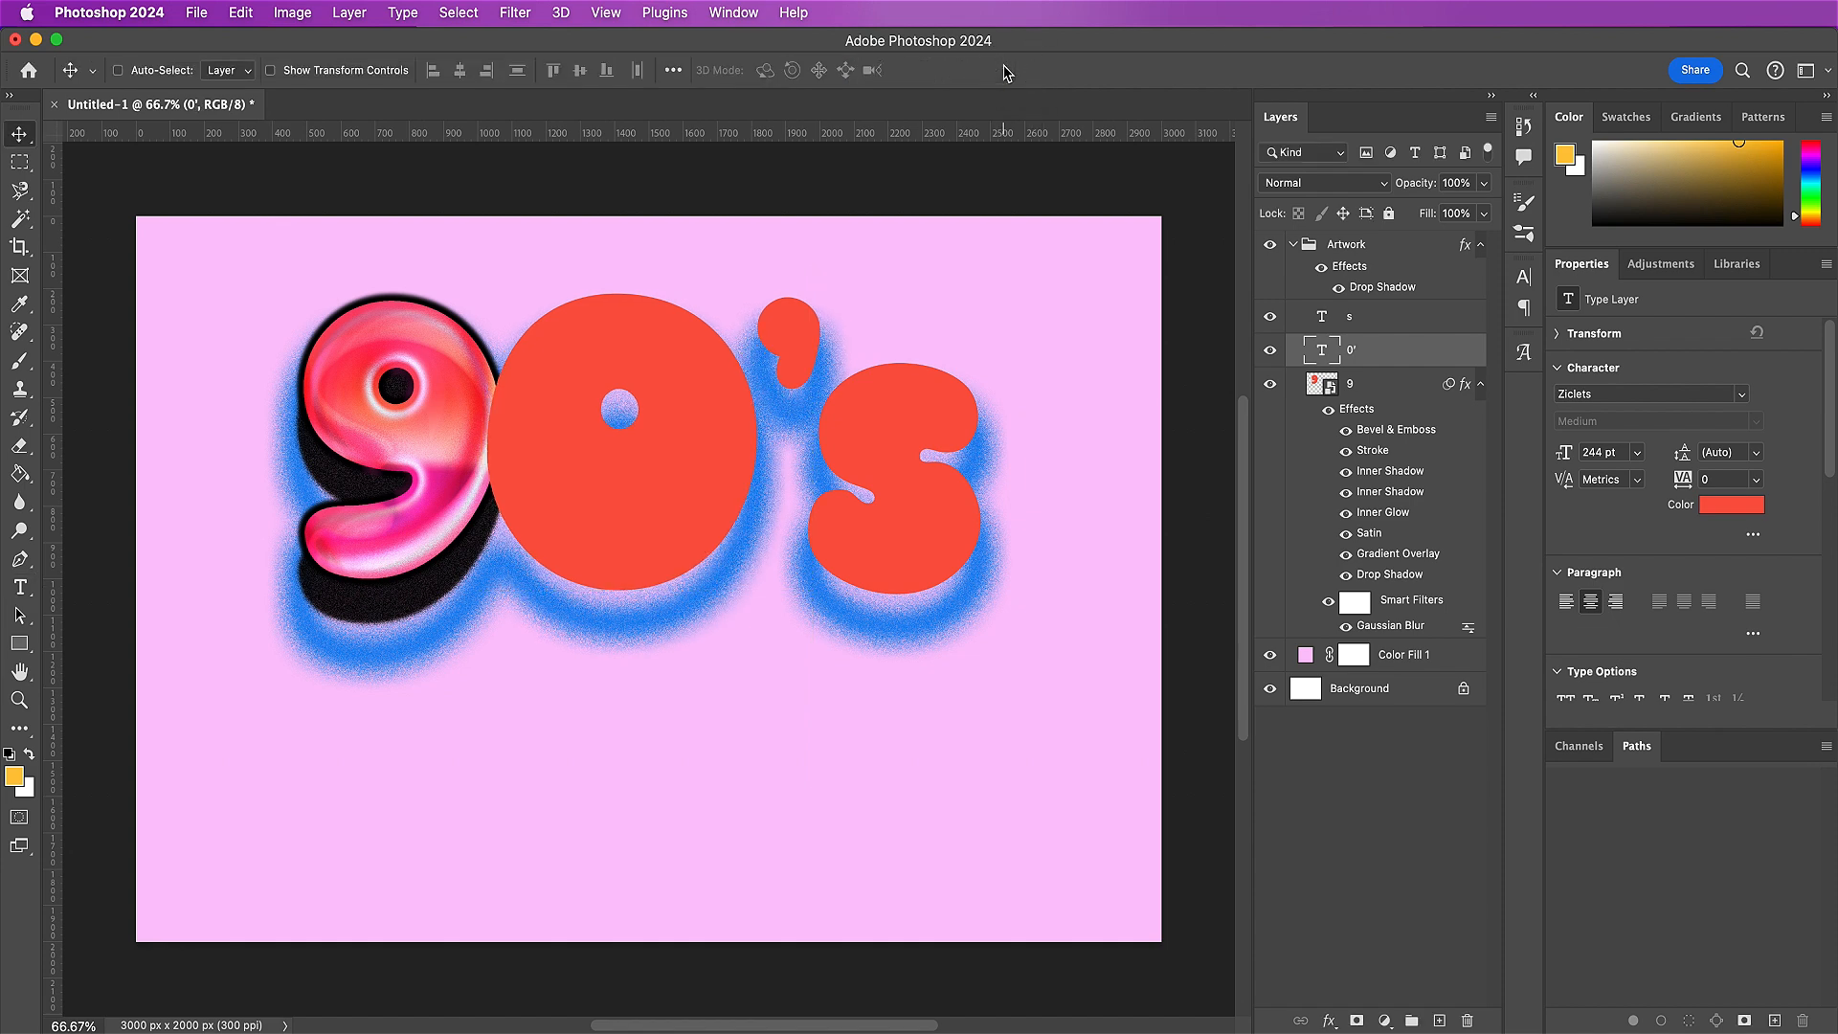
pyautogui.hotkey('shift', 'Left')
pyautogui.hotkey('shift', 'Left')
pyautogui.hotkey('shift', 'Left')
pyautogui.hotkey('shift', 'Left')
# - Move the s closer to the 0 and apostrophe and rotate it clockwise by about 7°
pyautogui.click(1349, 317)
pyautogui.moveTo(908, 517)
pyautogui.mouseDown()
pyautogui.moveTo(849, 501)
pyautogui.moveTo(882, 505)
pyautogui.mouseUp()
pyautogui.hotkey('ctrl', 't')
pyautogui.moveTo(992, 362); pyautogui.dragTo(1003, 372)
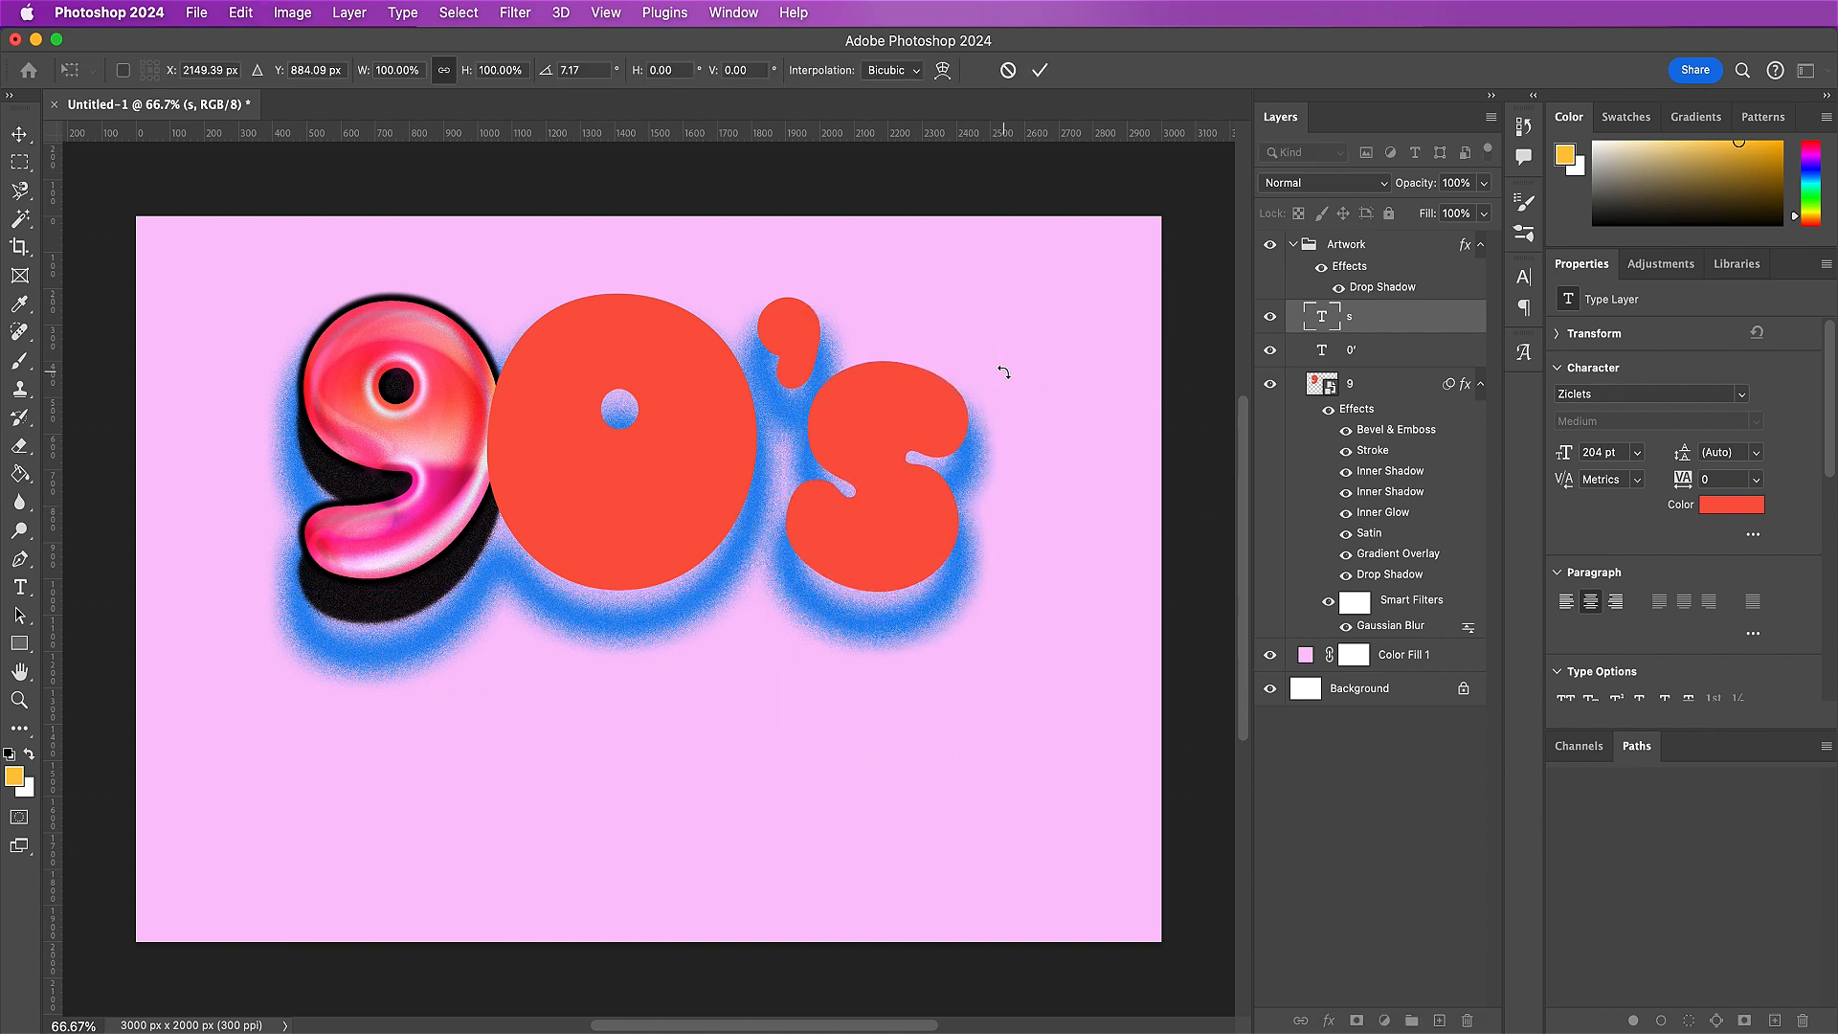
pyautogui.press('Return')
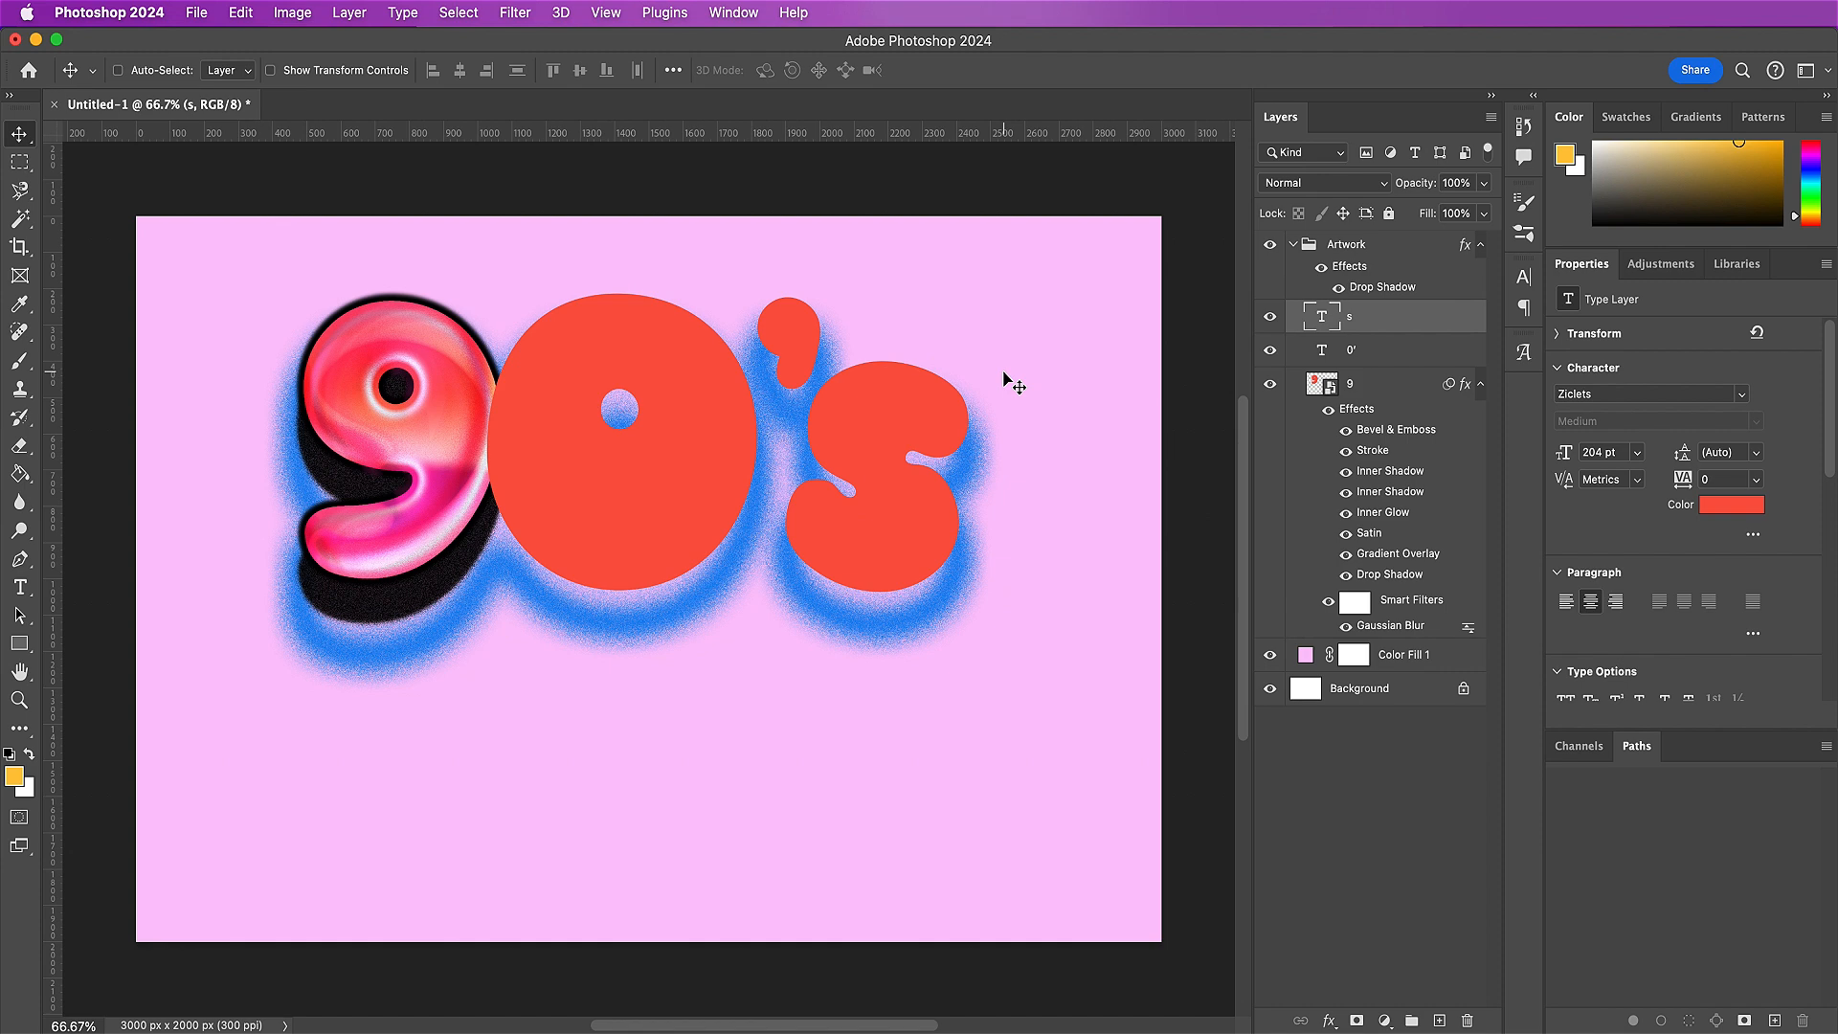
# - Copy the layer style of the 9 smart object layer
pyautogui.click(1369, 390)
pyautogui.rightClick(1397, 395)
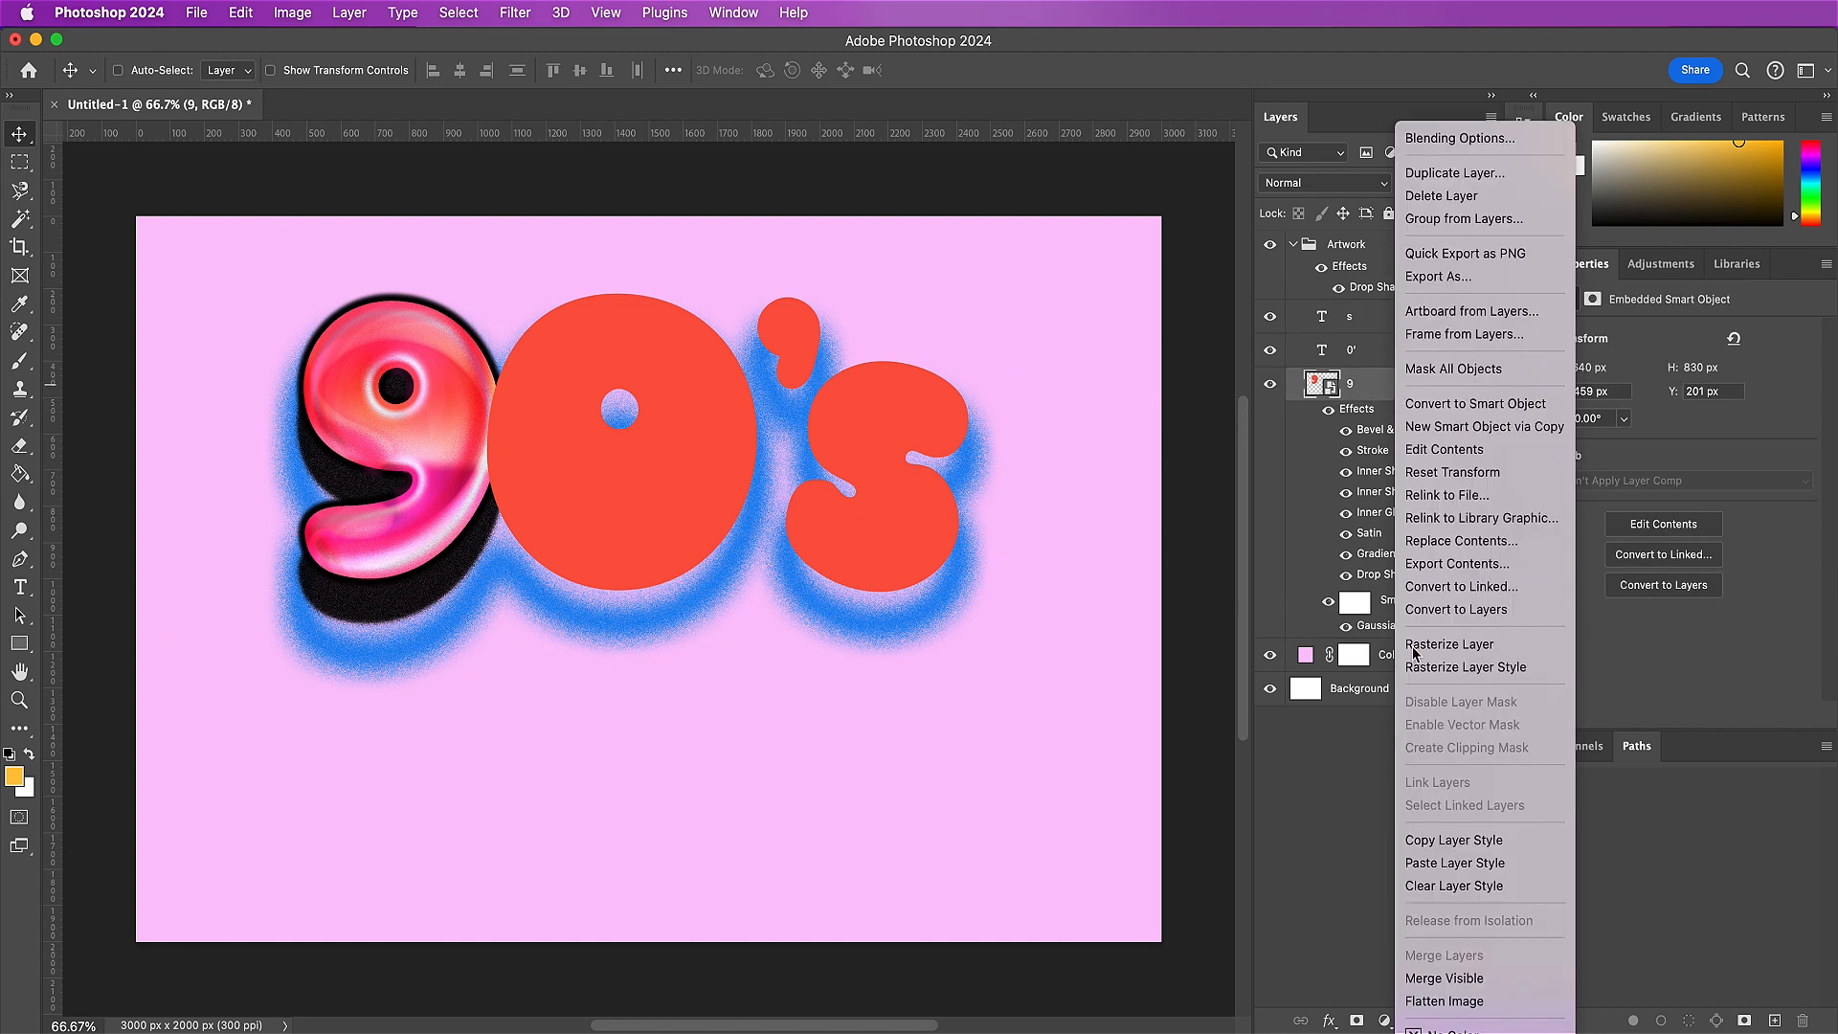
pyautogui.click(1459, 840)
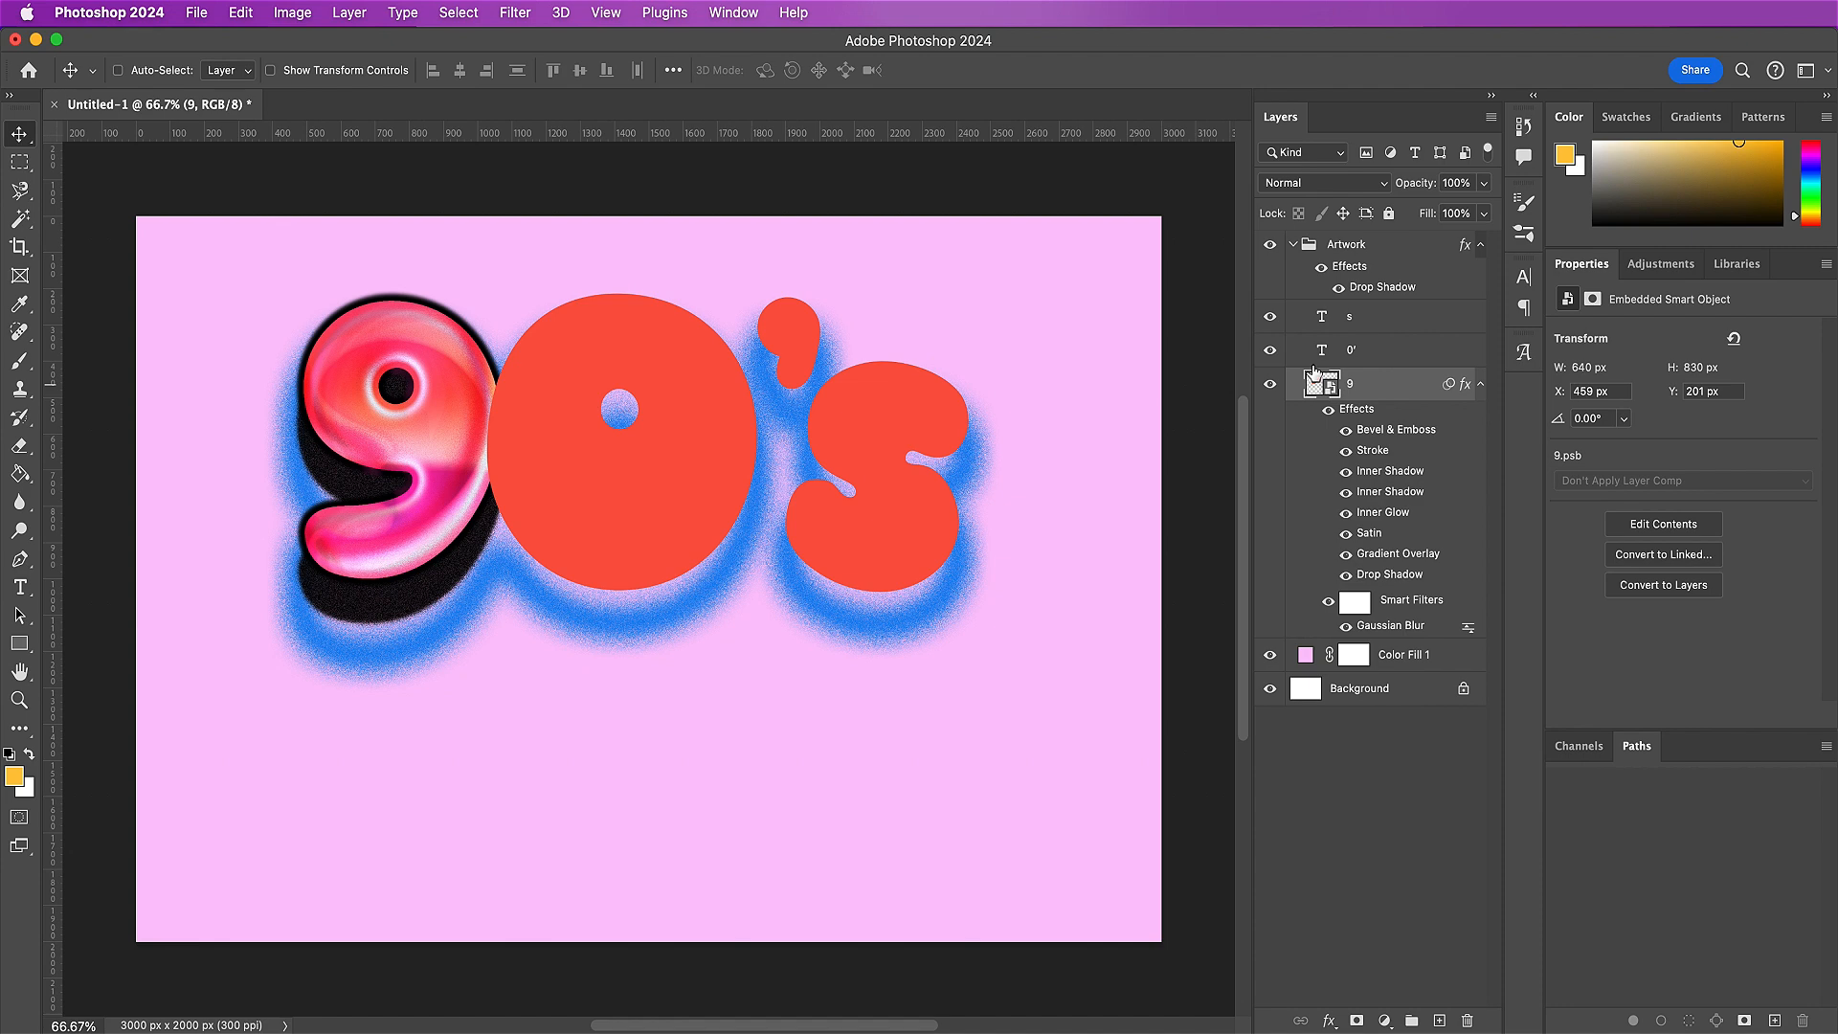
# - Convert the 0' and s text layers into separate smart objects
pyautogui.click(1385, 357)
pyautogui.rightClick(1393, 360)
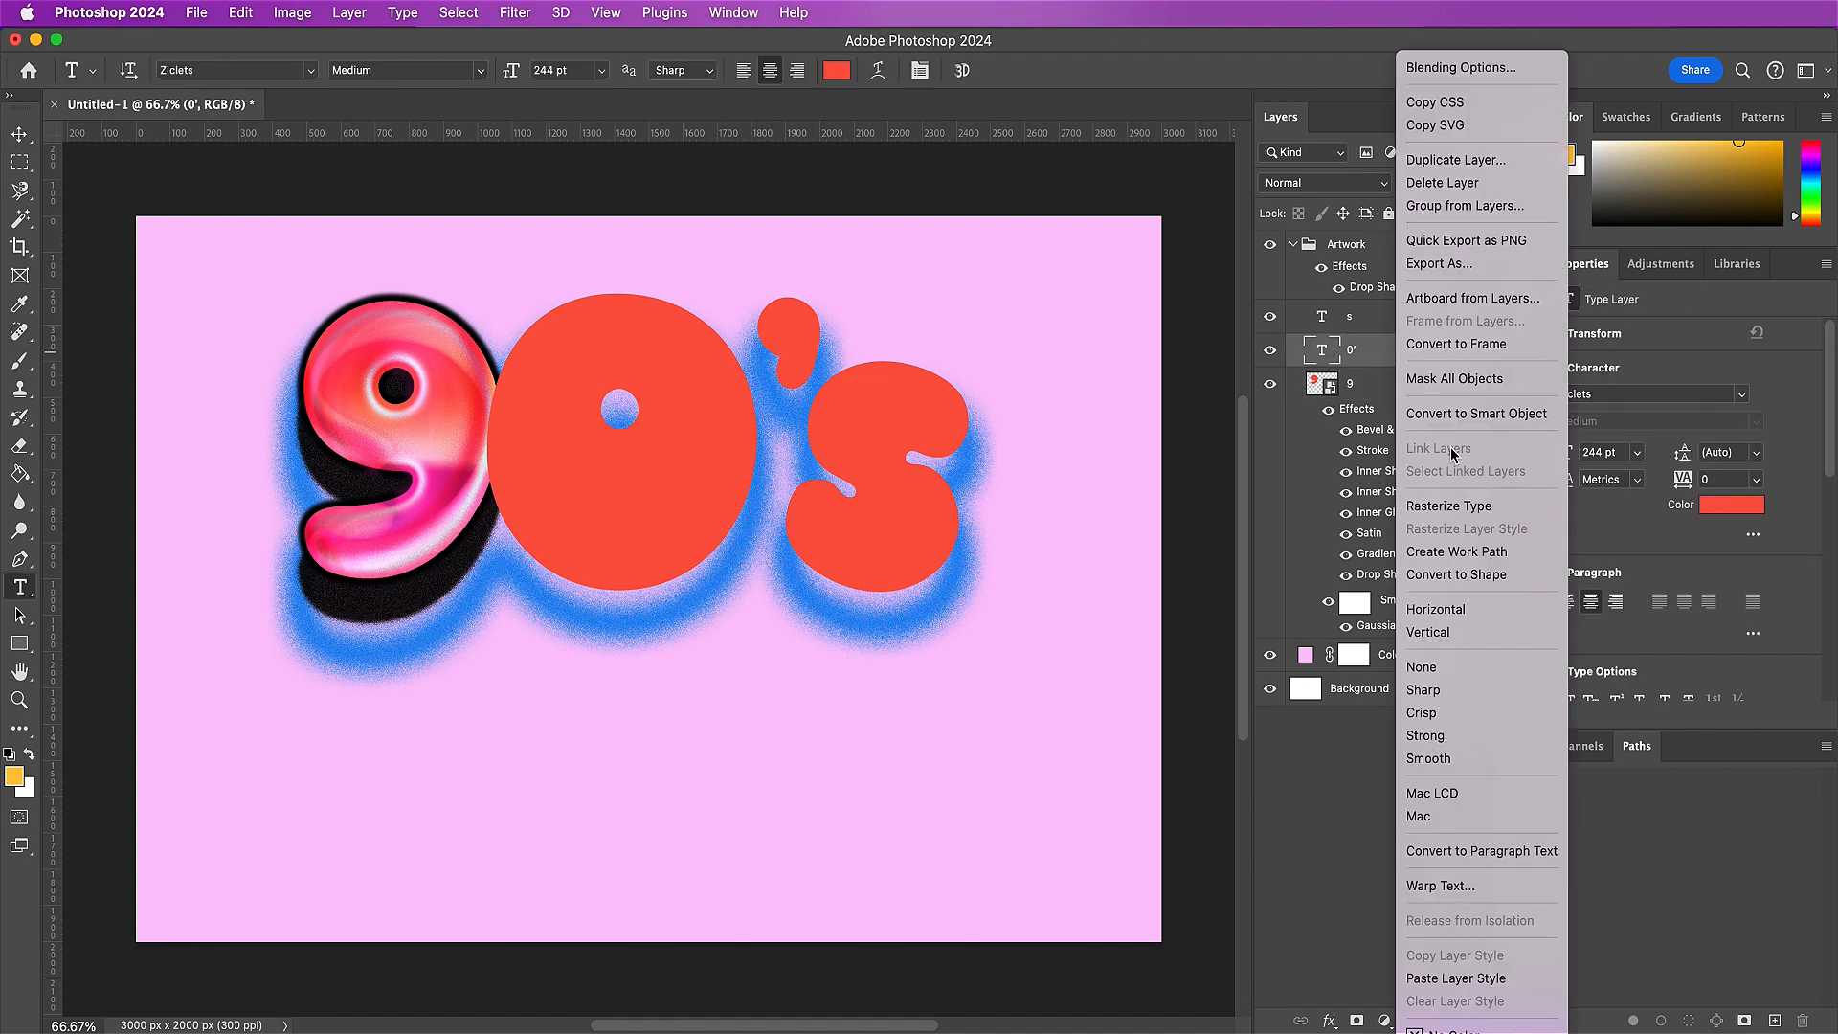
pyautogui.click(1446, 416)
pyautogui.click(1375, 325)
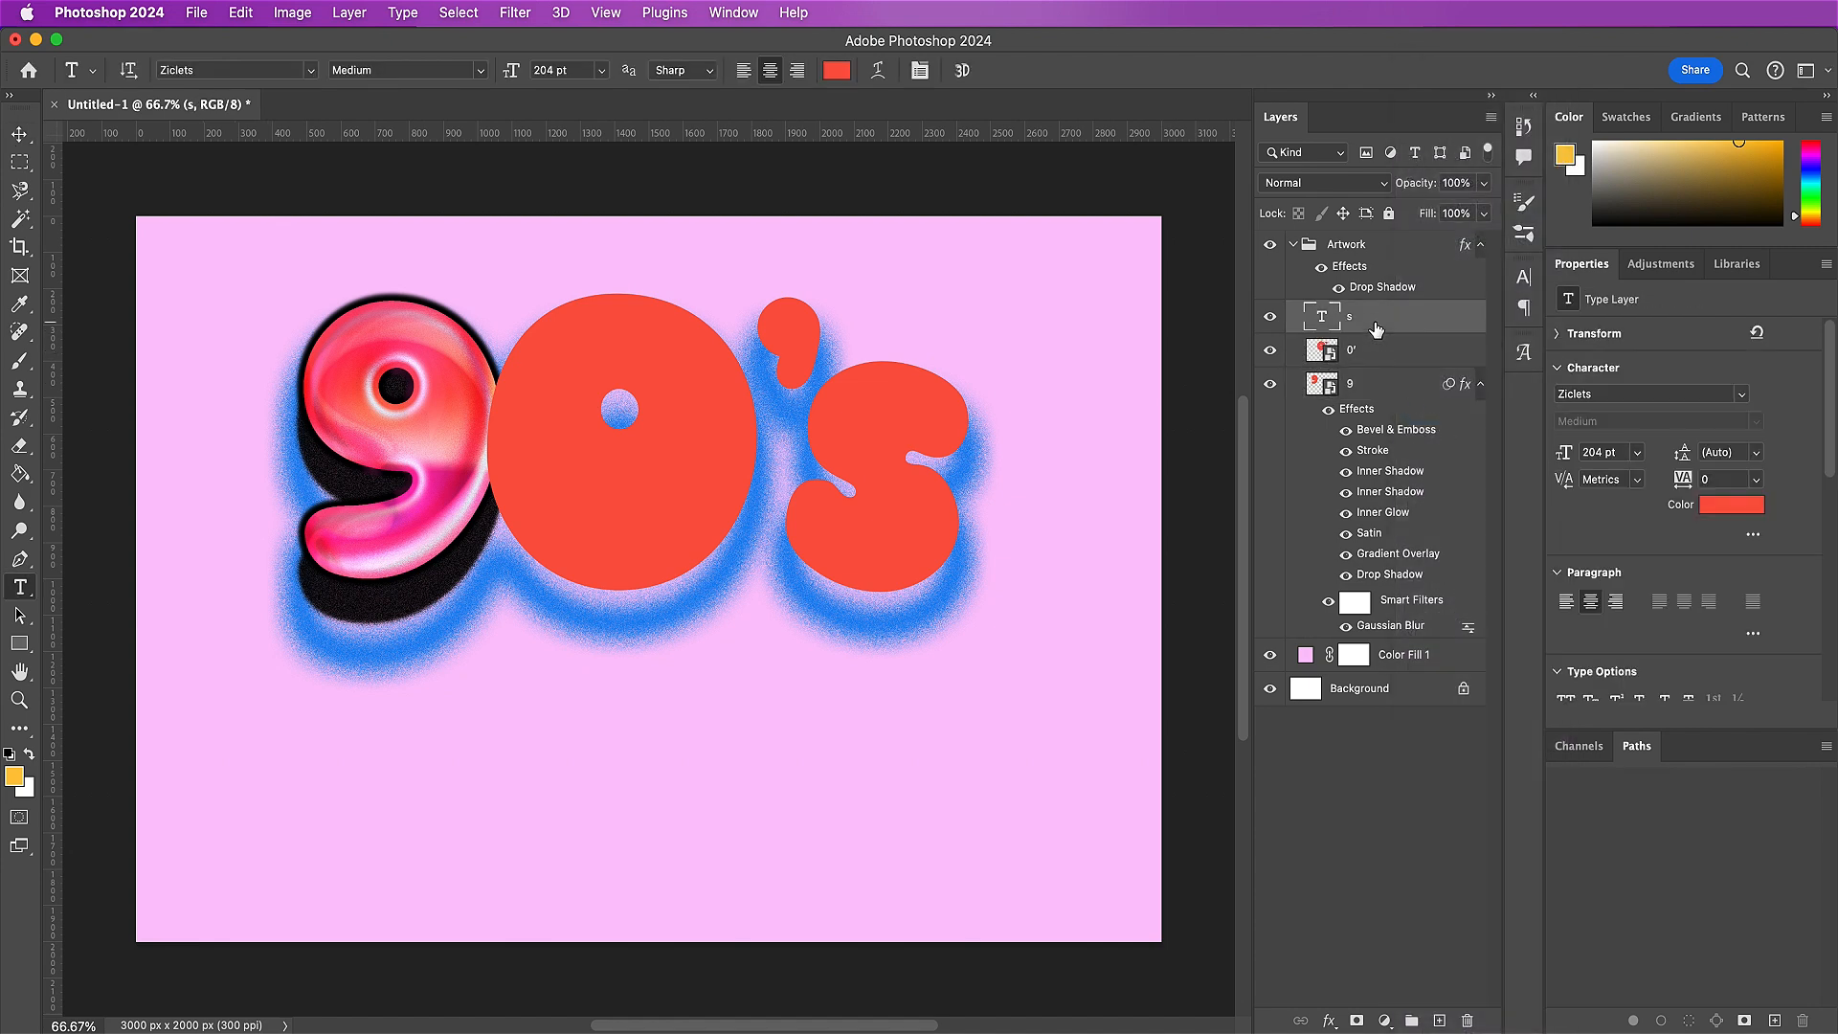
pyautogui.rightClick(1376, 327)
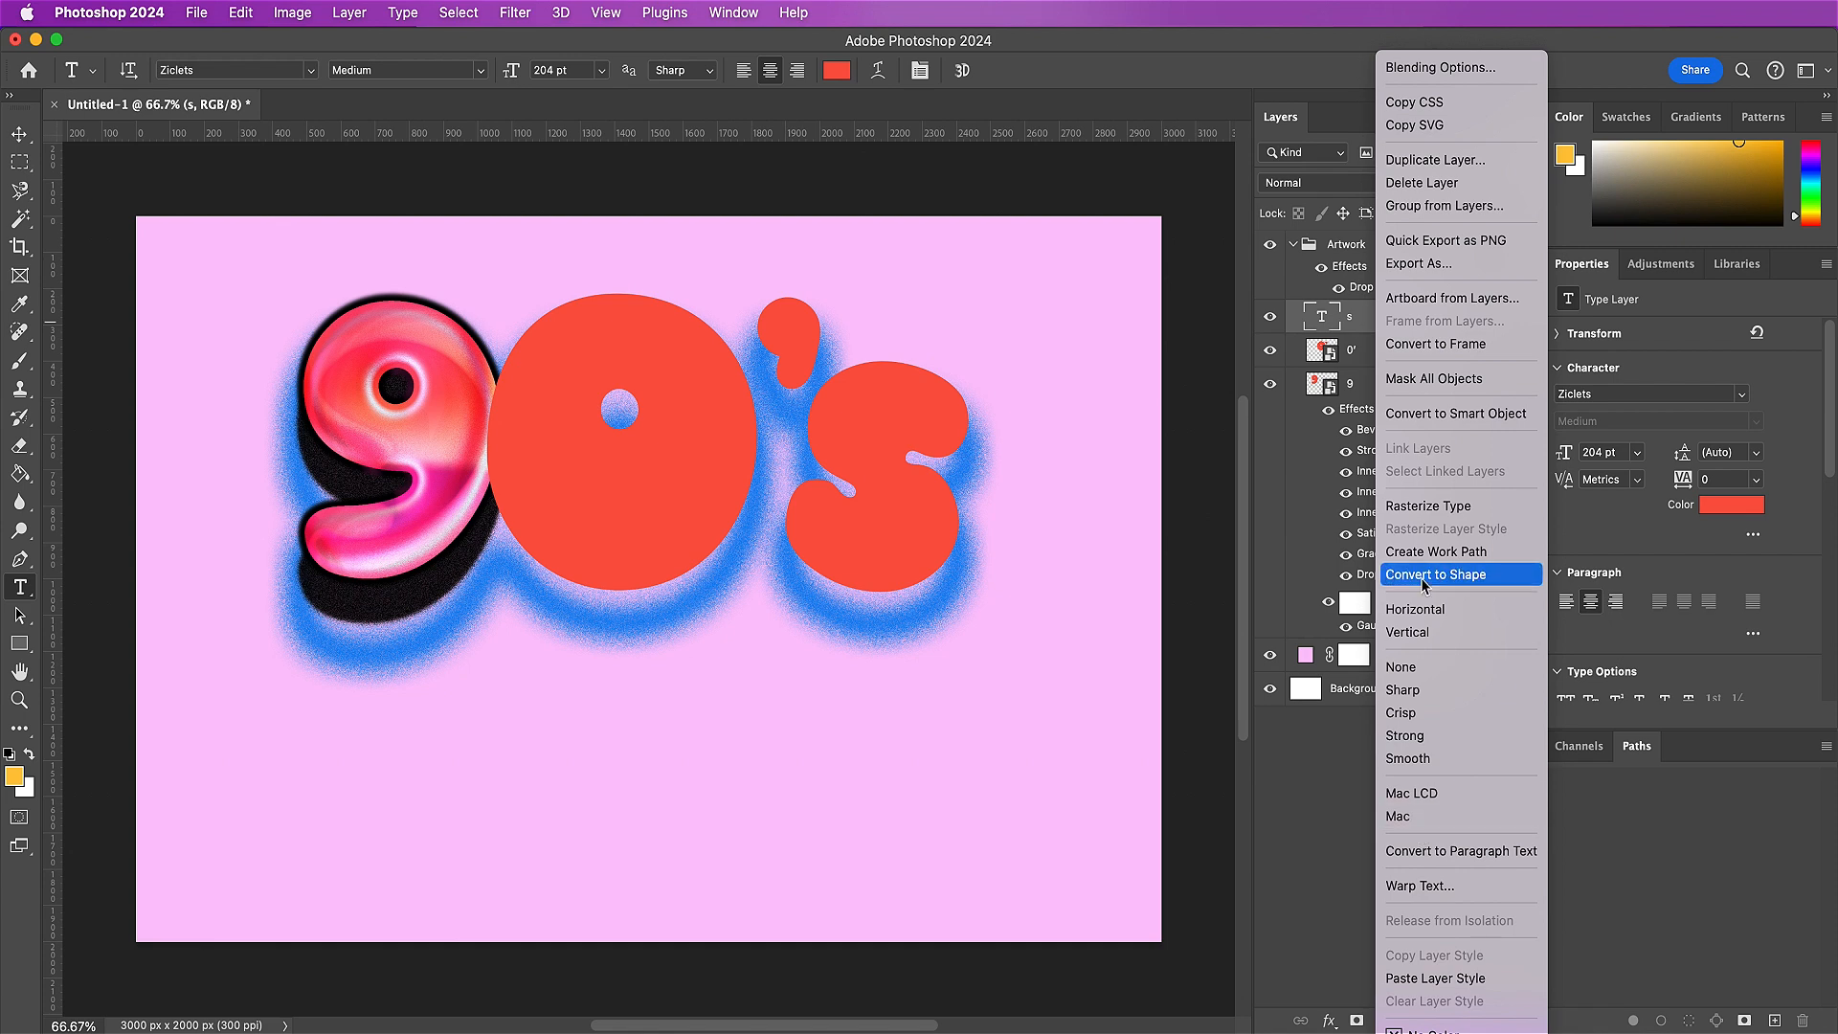
pyautogui.click(1411, 416)
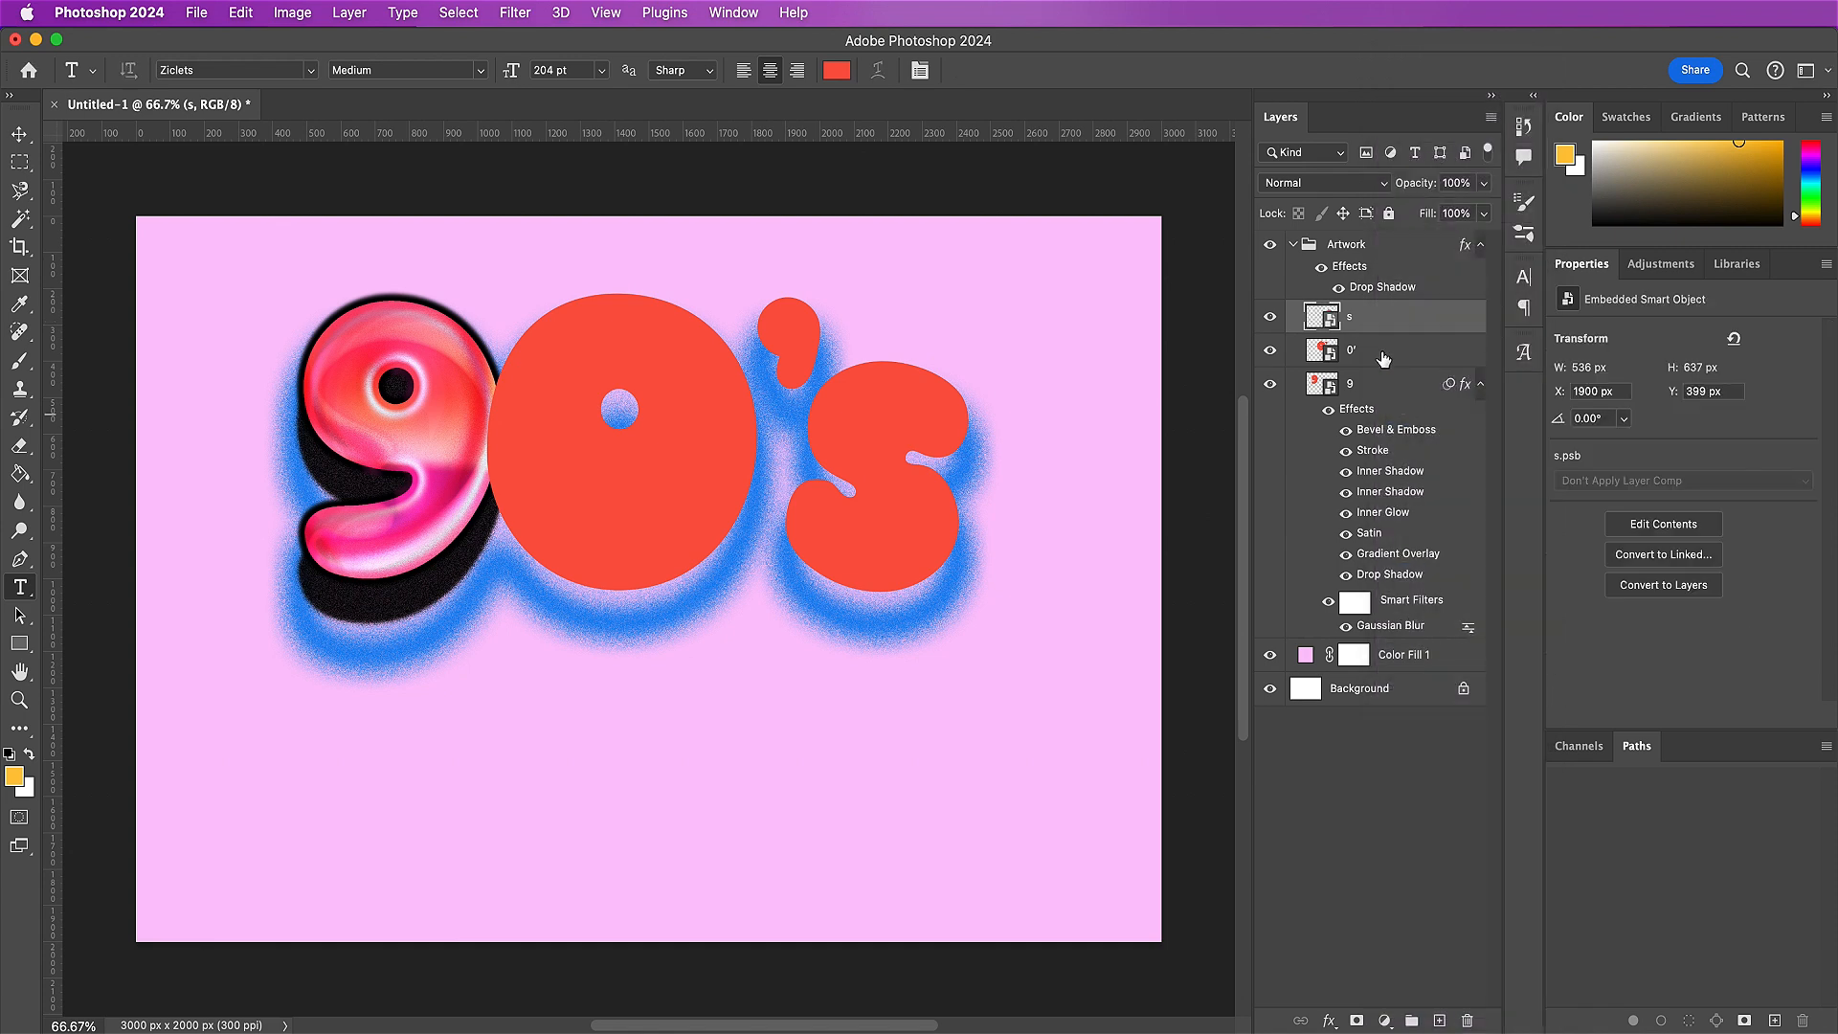
# - Paste the copied layer style of the 9 onto the 0' and s smart object layers
pyautogui.click(1382, 354)
pyautogui.rightClick(1382, 358)
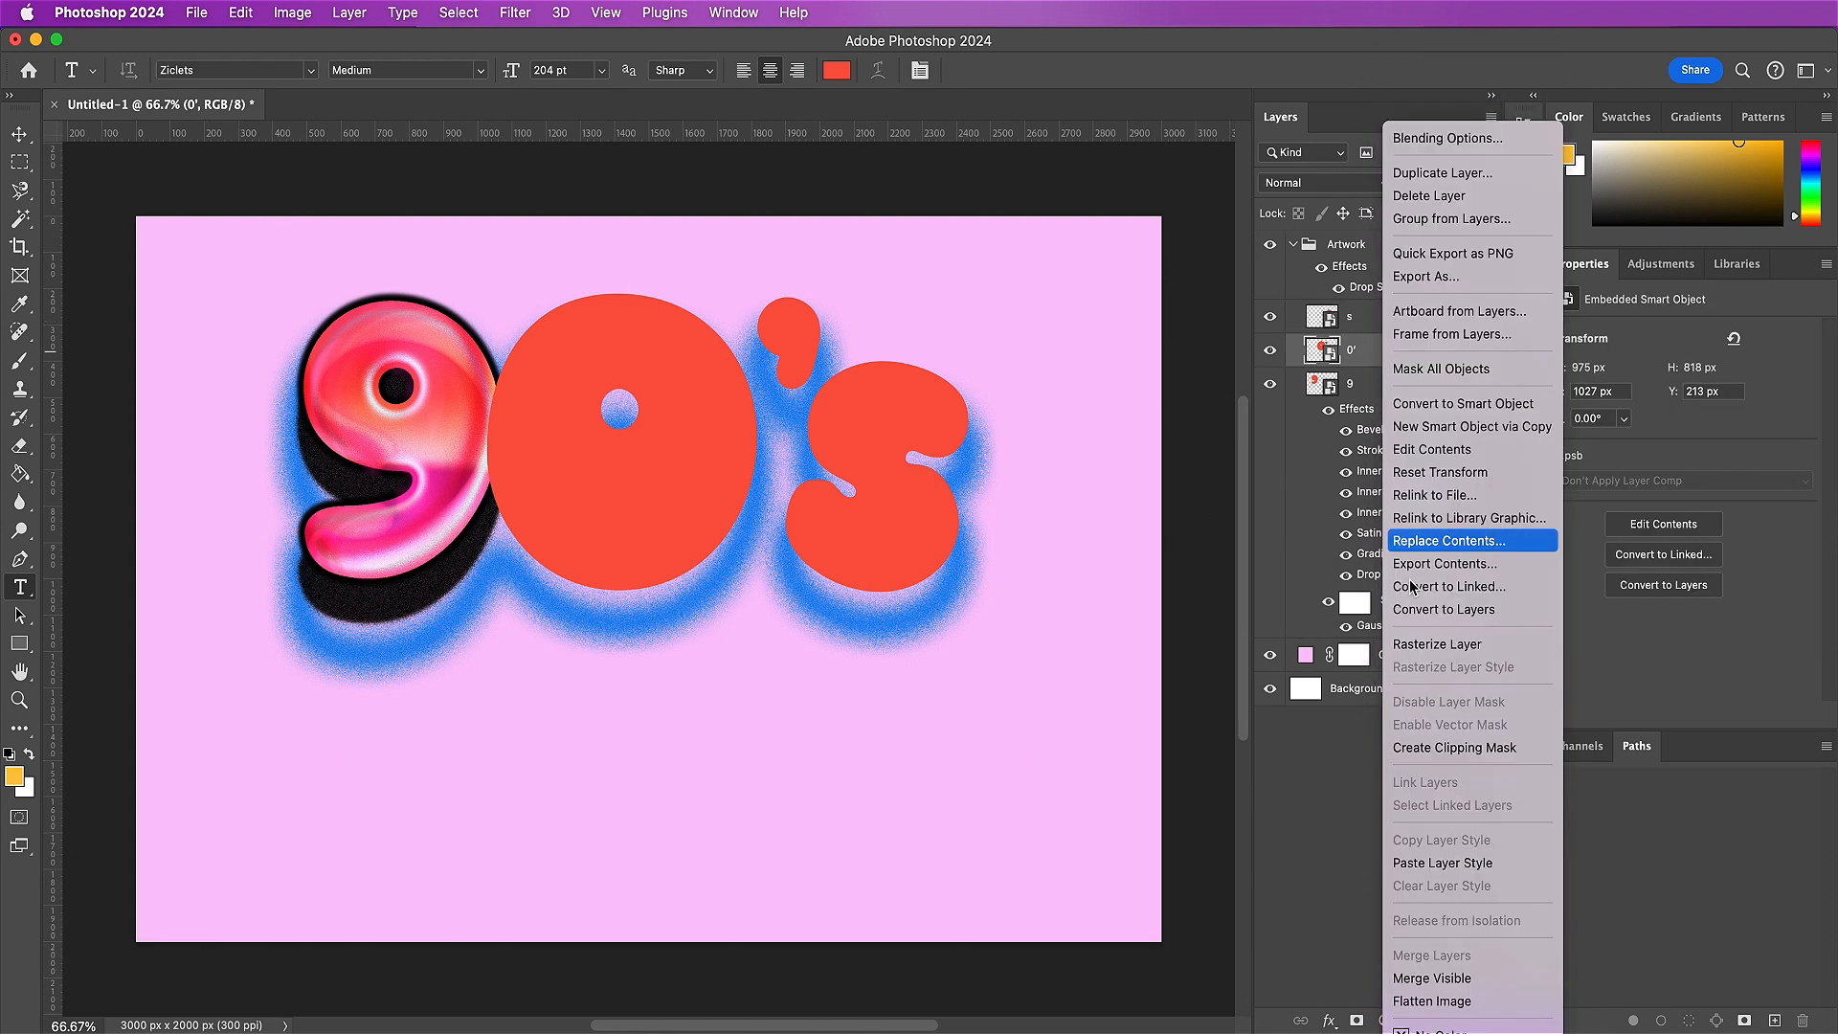
pyautogui.click(1428, 863)
pyautogui.click(1369, 328)
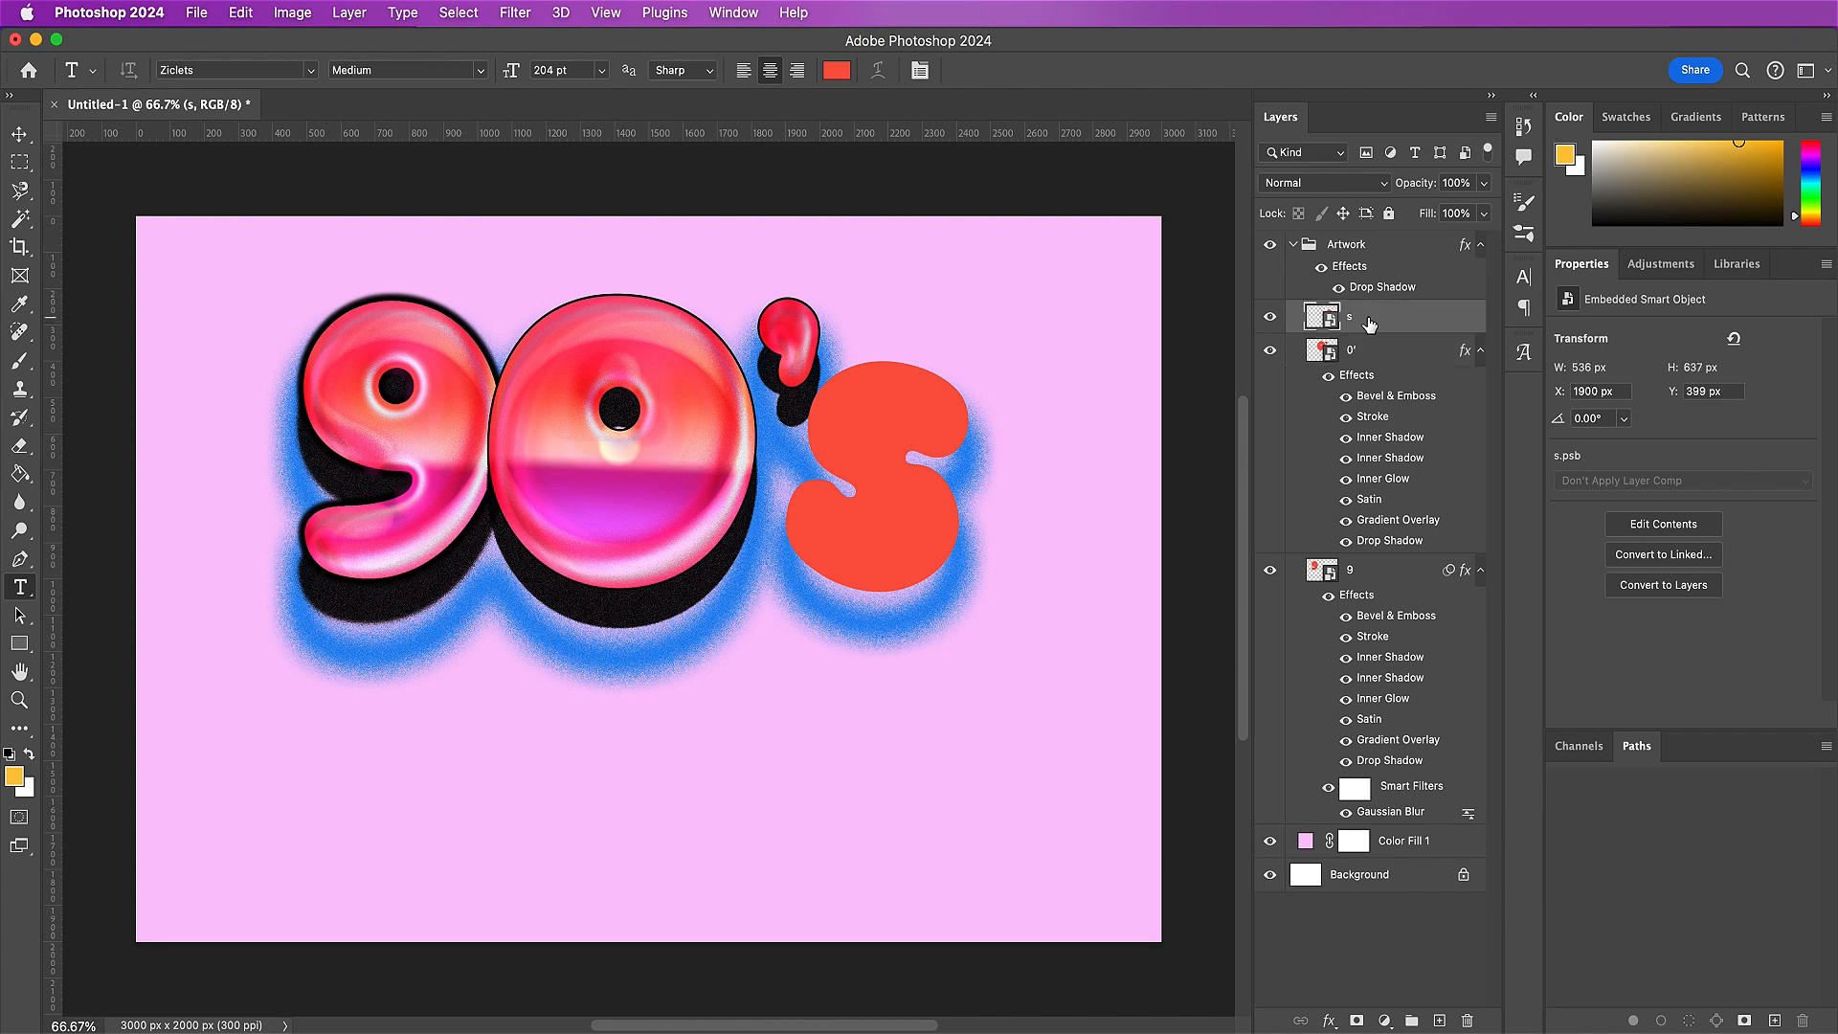
pyautogui.rightClick(1369, 325)
pyautogui.click(1428, 863)
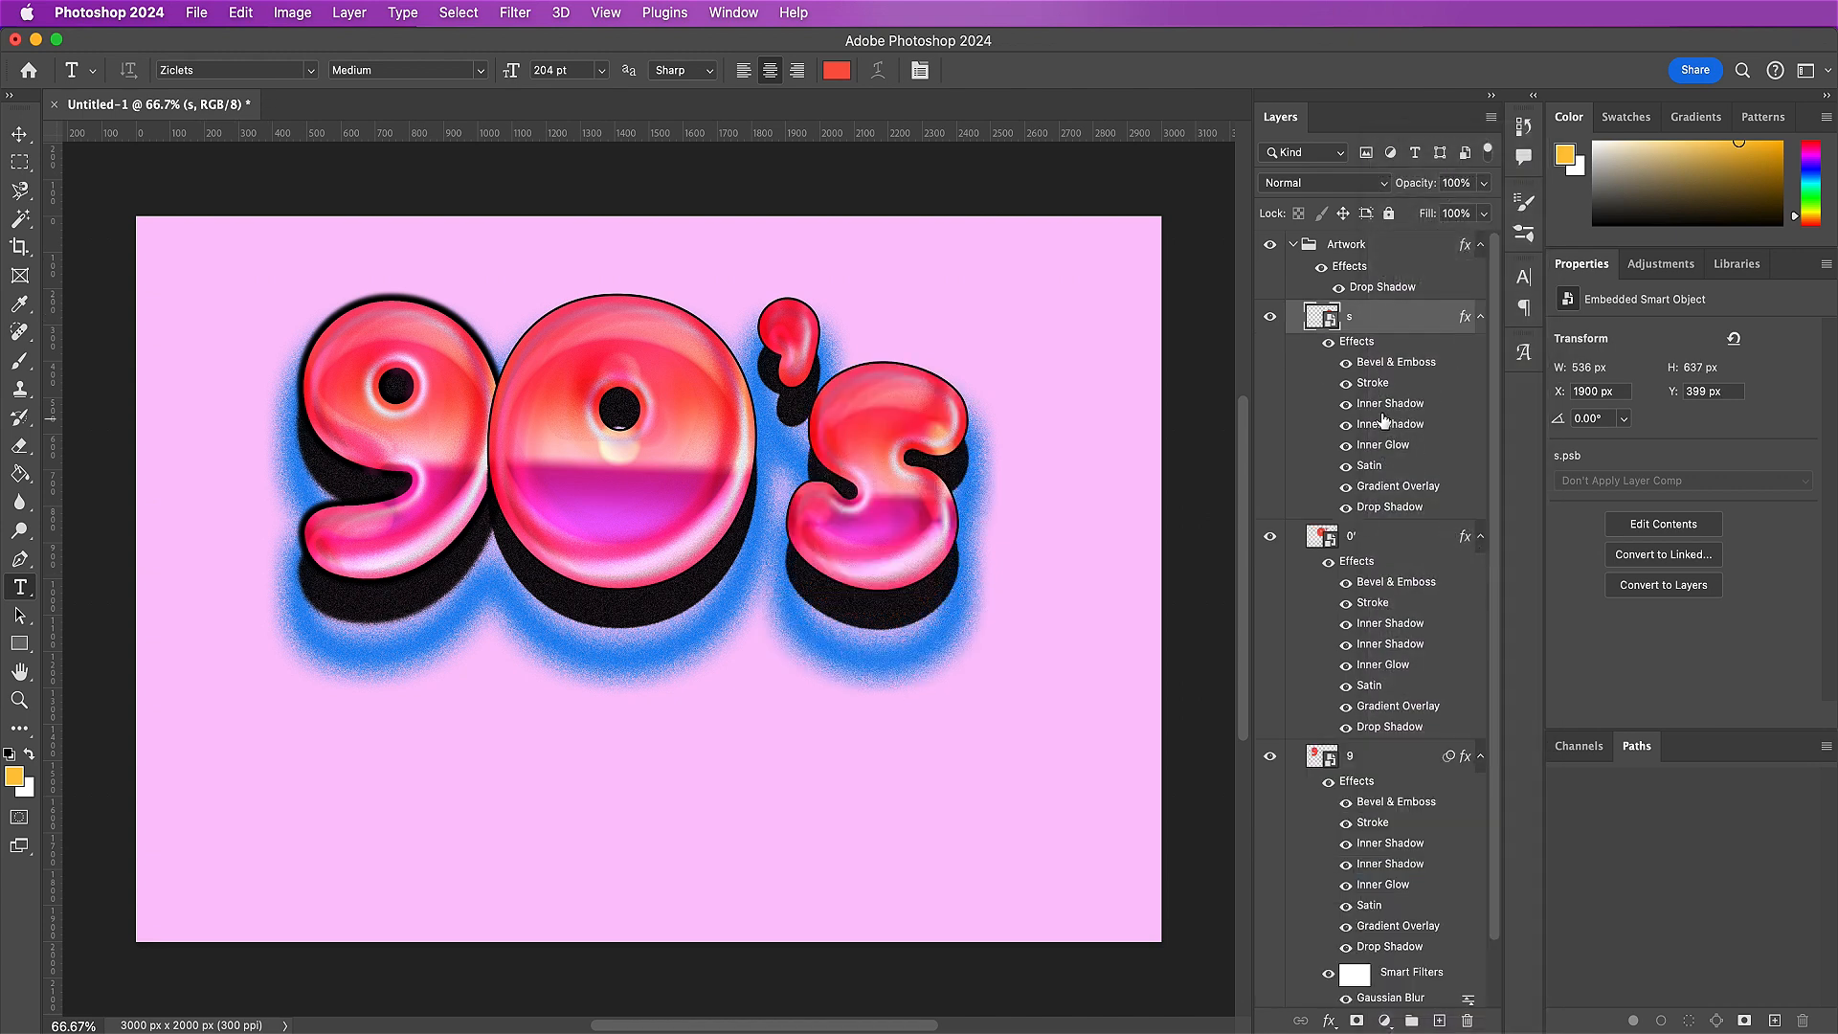
# - Apply a Gaussian Blur smart filter with a 5.0 pixel radius to both the 0' and s smart objects
pyautogui.click(1382, 534)
pyautogui.click(523, 26)
pyautogui.click(521, 41)
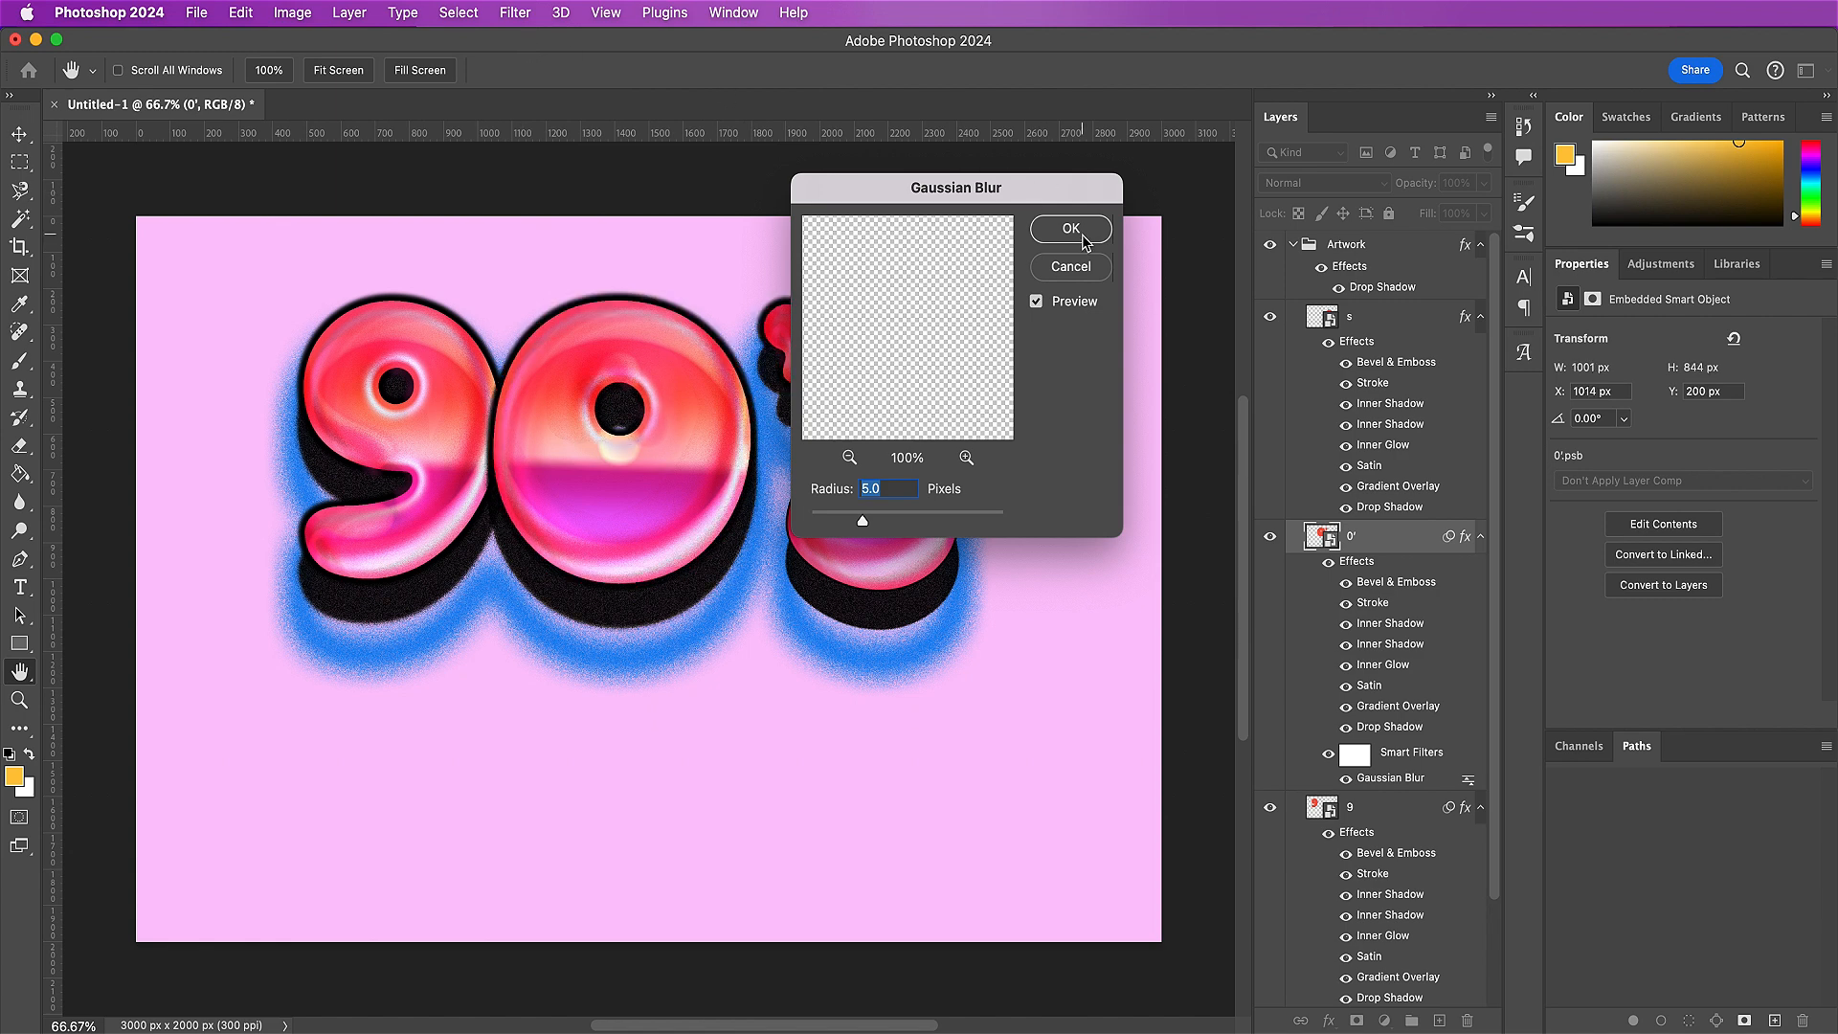
pyautogui.click(1071, 229)
pyautogui.press('t')
pyautogui.hotkey('alt', ']')
pyautogui.click(515, 13)
pyautogui.click(514, 44)
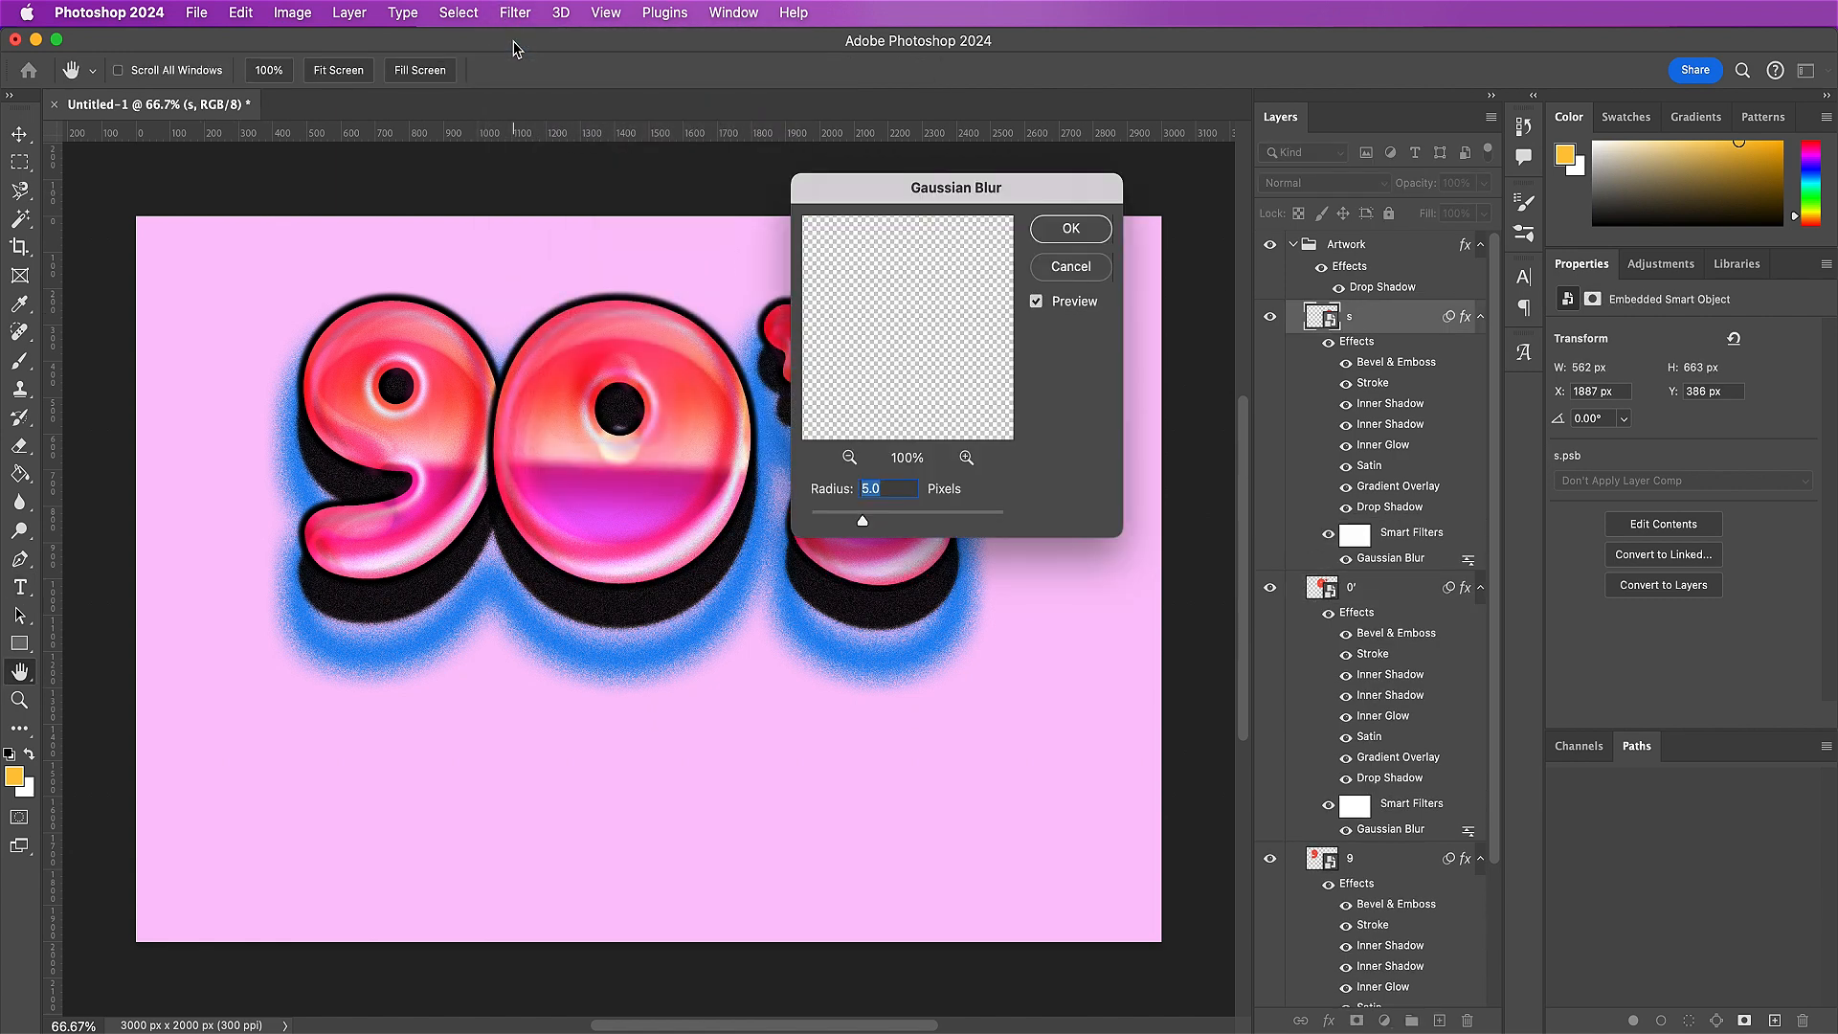
pyautogui.press('Return')
# - Add the text BABY below the 90's lettering and set its font to Stigmature Regular
pyautogui.press('t')
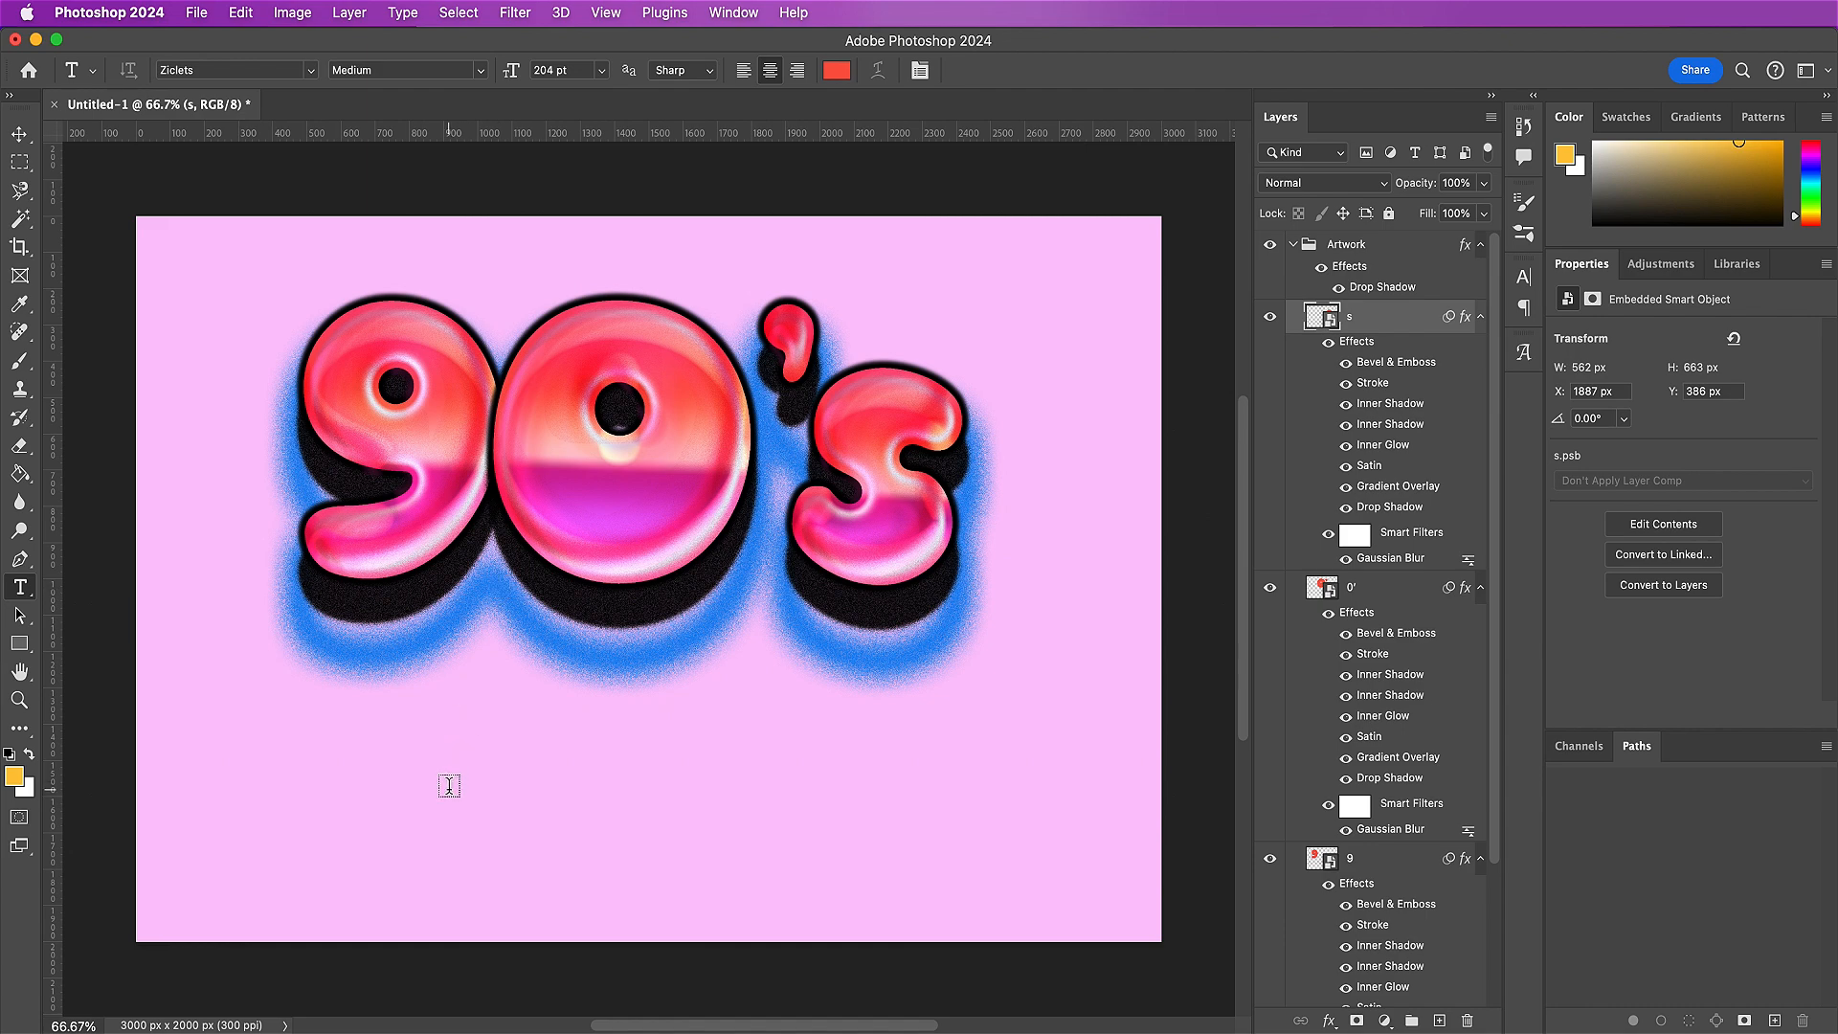
pyautogui.click(449, 786)
pyautogui.write('BABY')
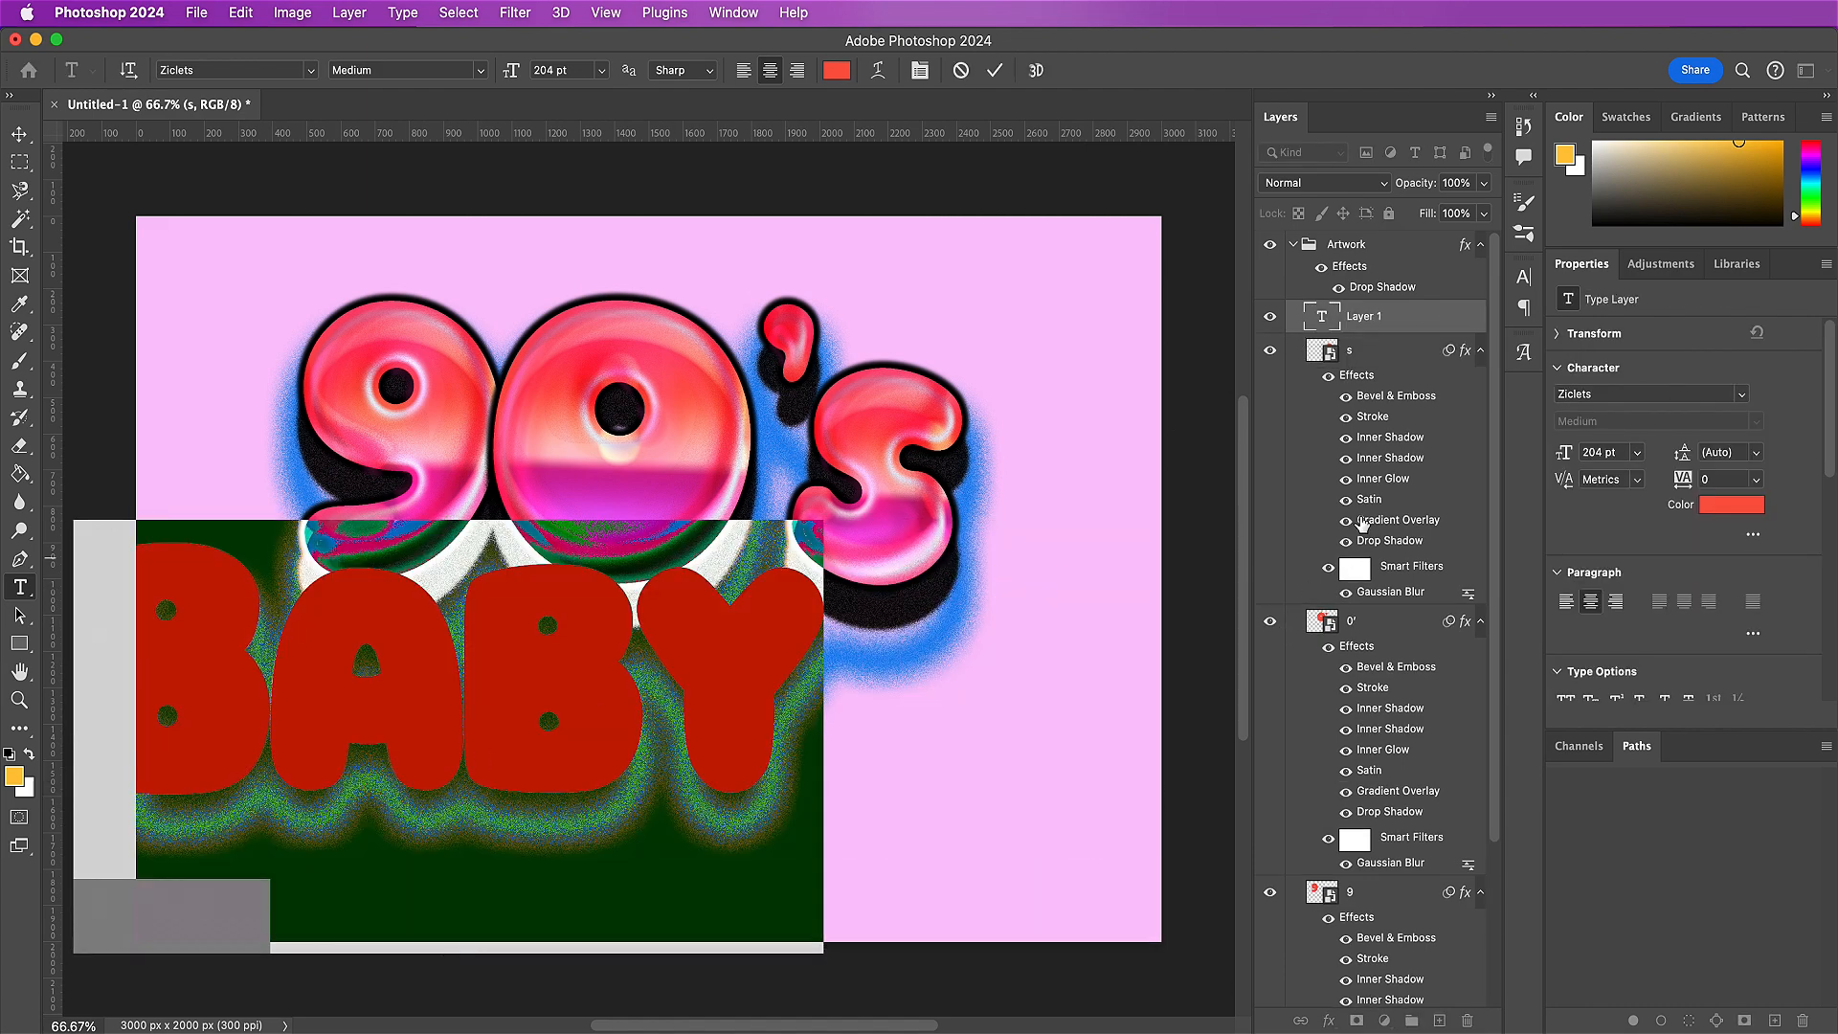
pyautogui.click(1526, 279)
pyautogui.click(1336, 309)
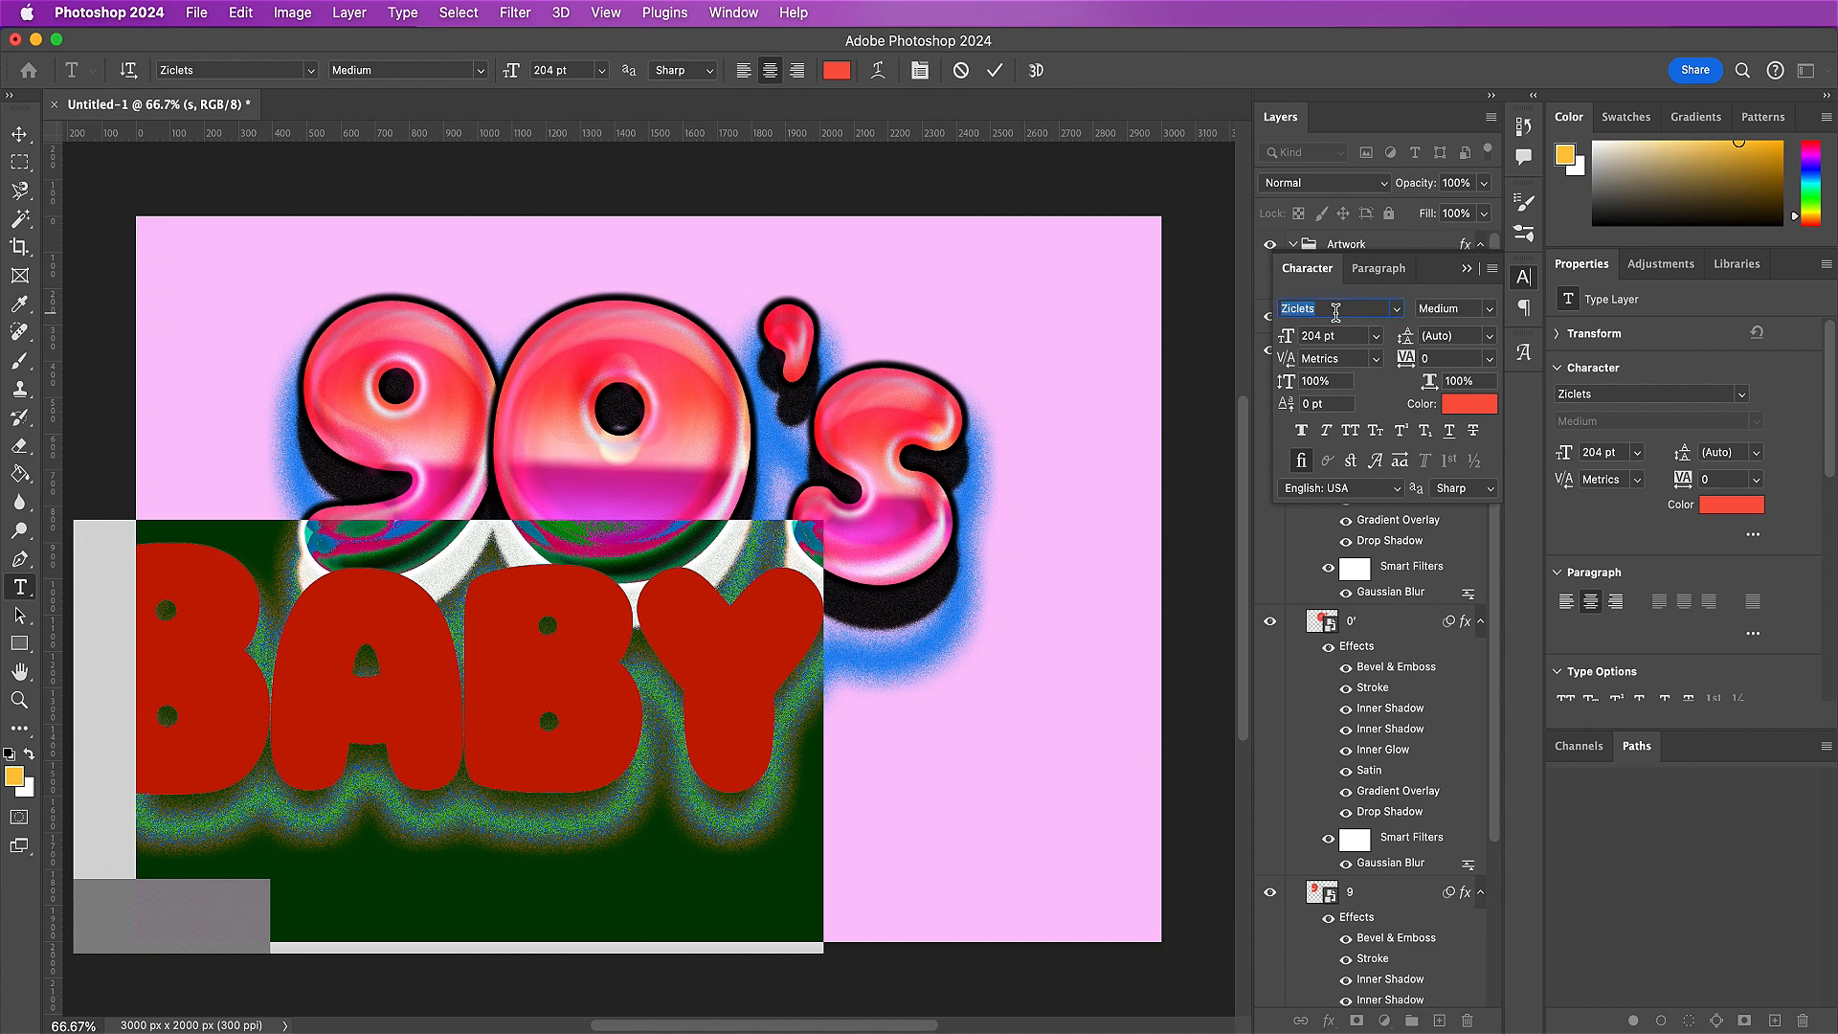
pyautogui.write('stig')
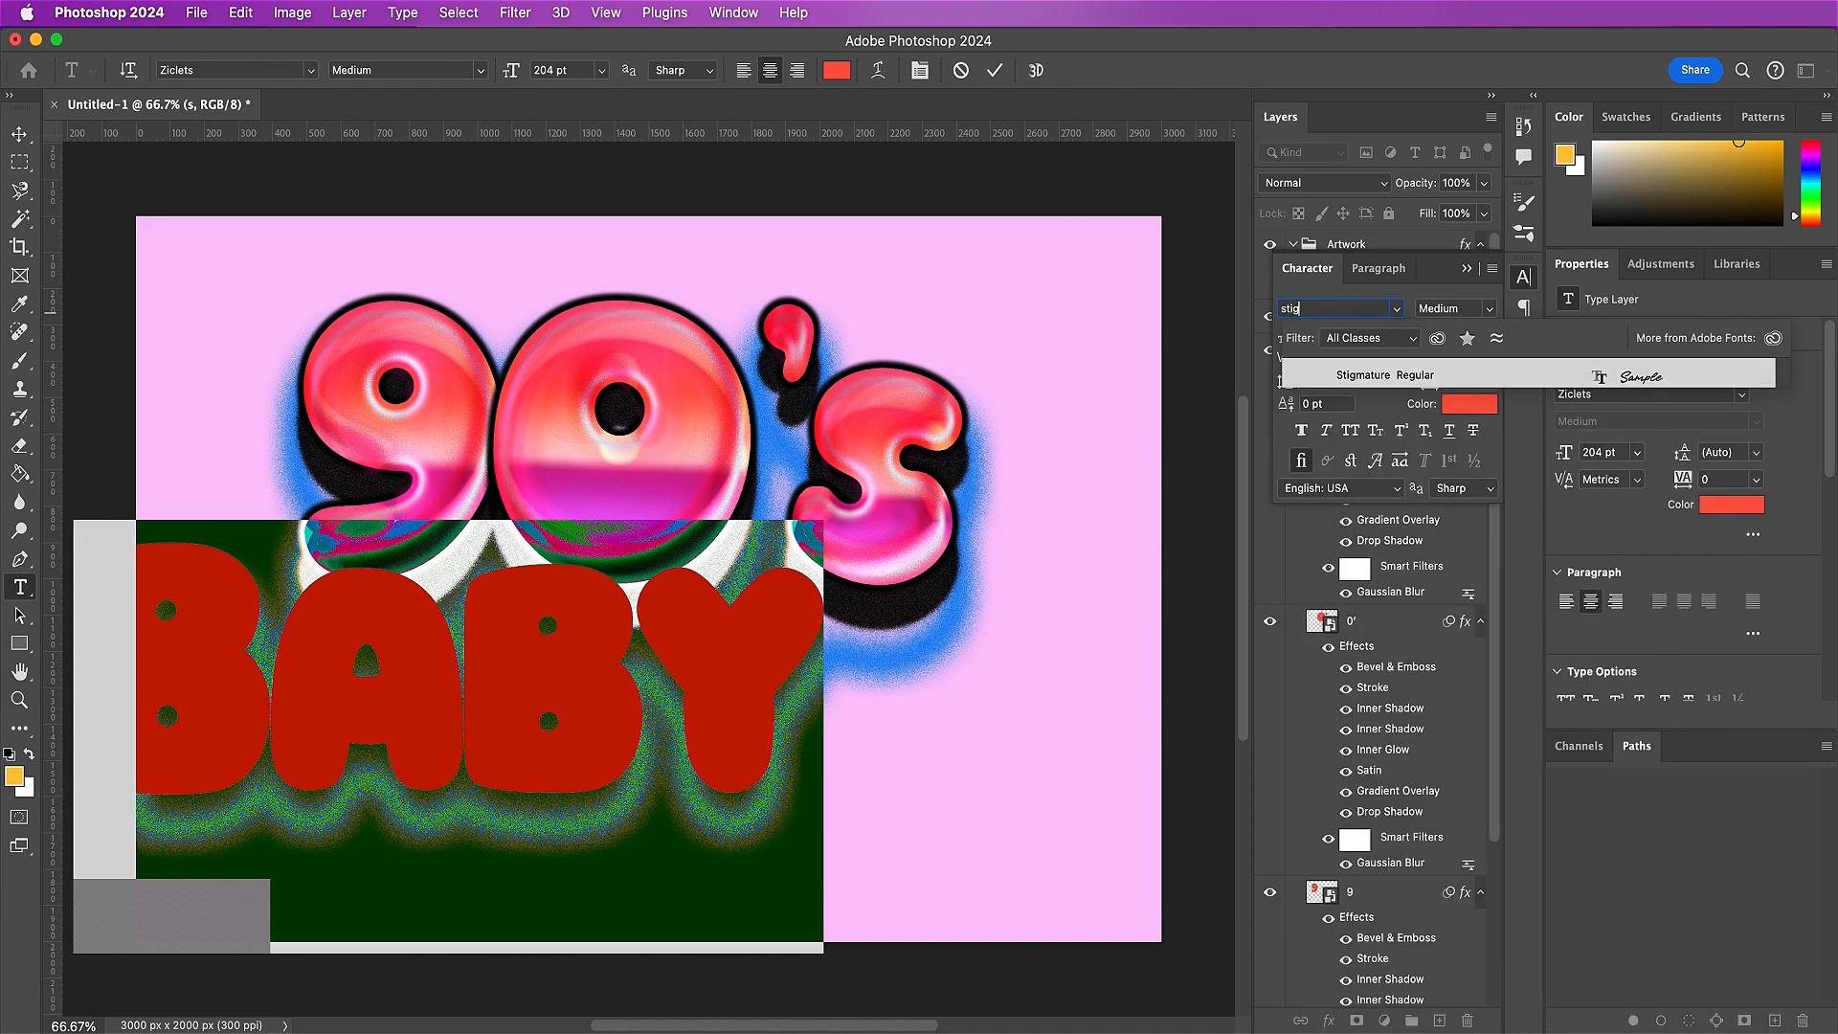
pyautogui.click(1394, 373)
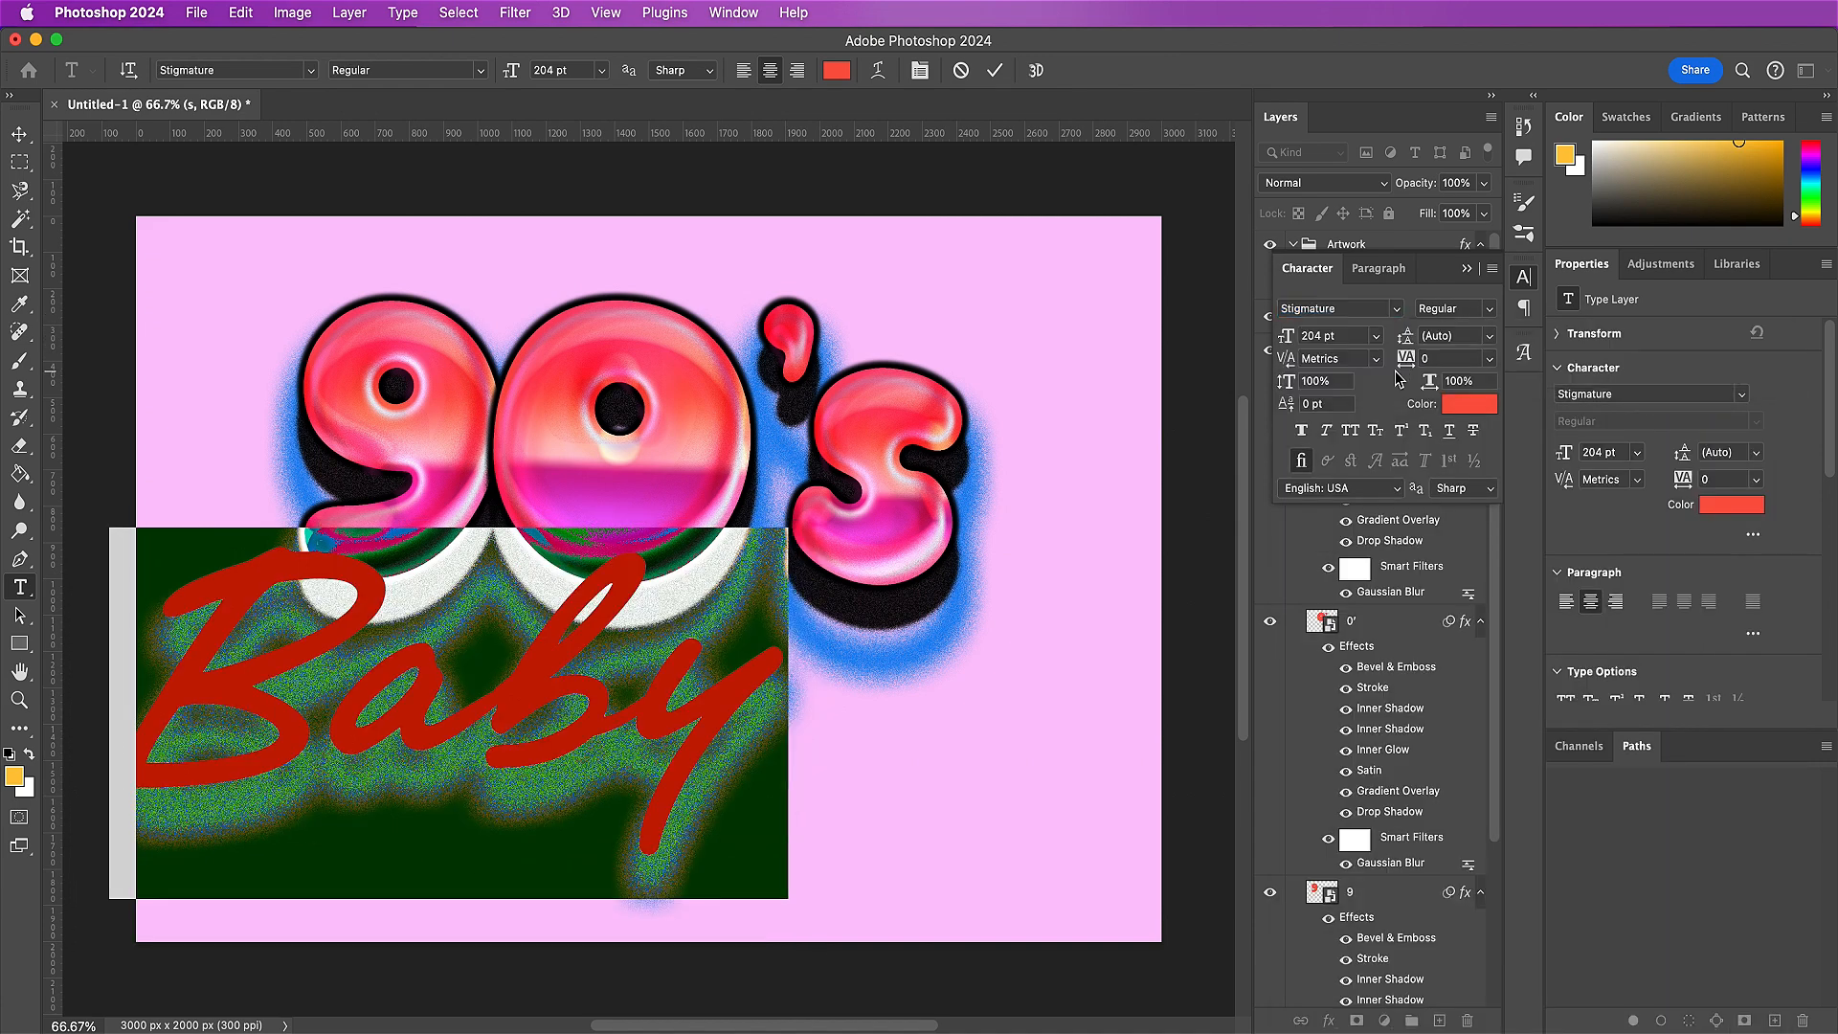
# - Set the Baby text's color to d200ff and its size to 165 pt, and commit the edit
pyautogui.click(1457, 409)
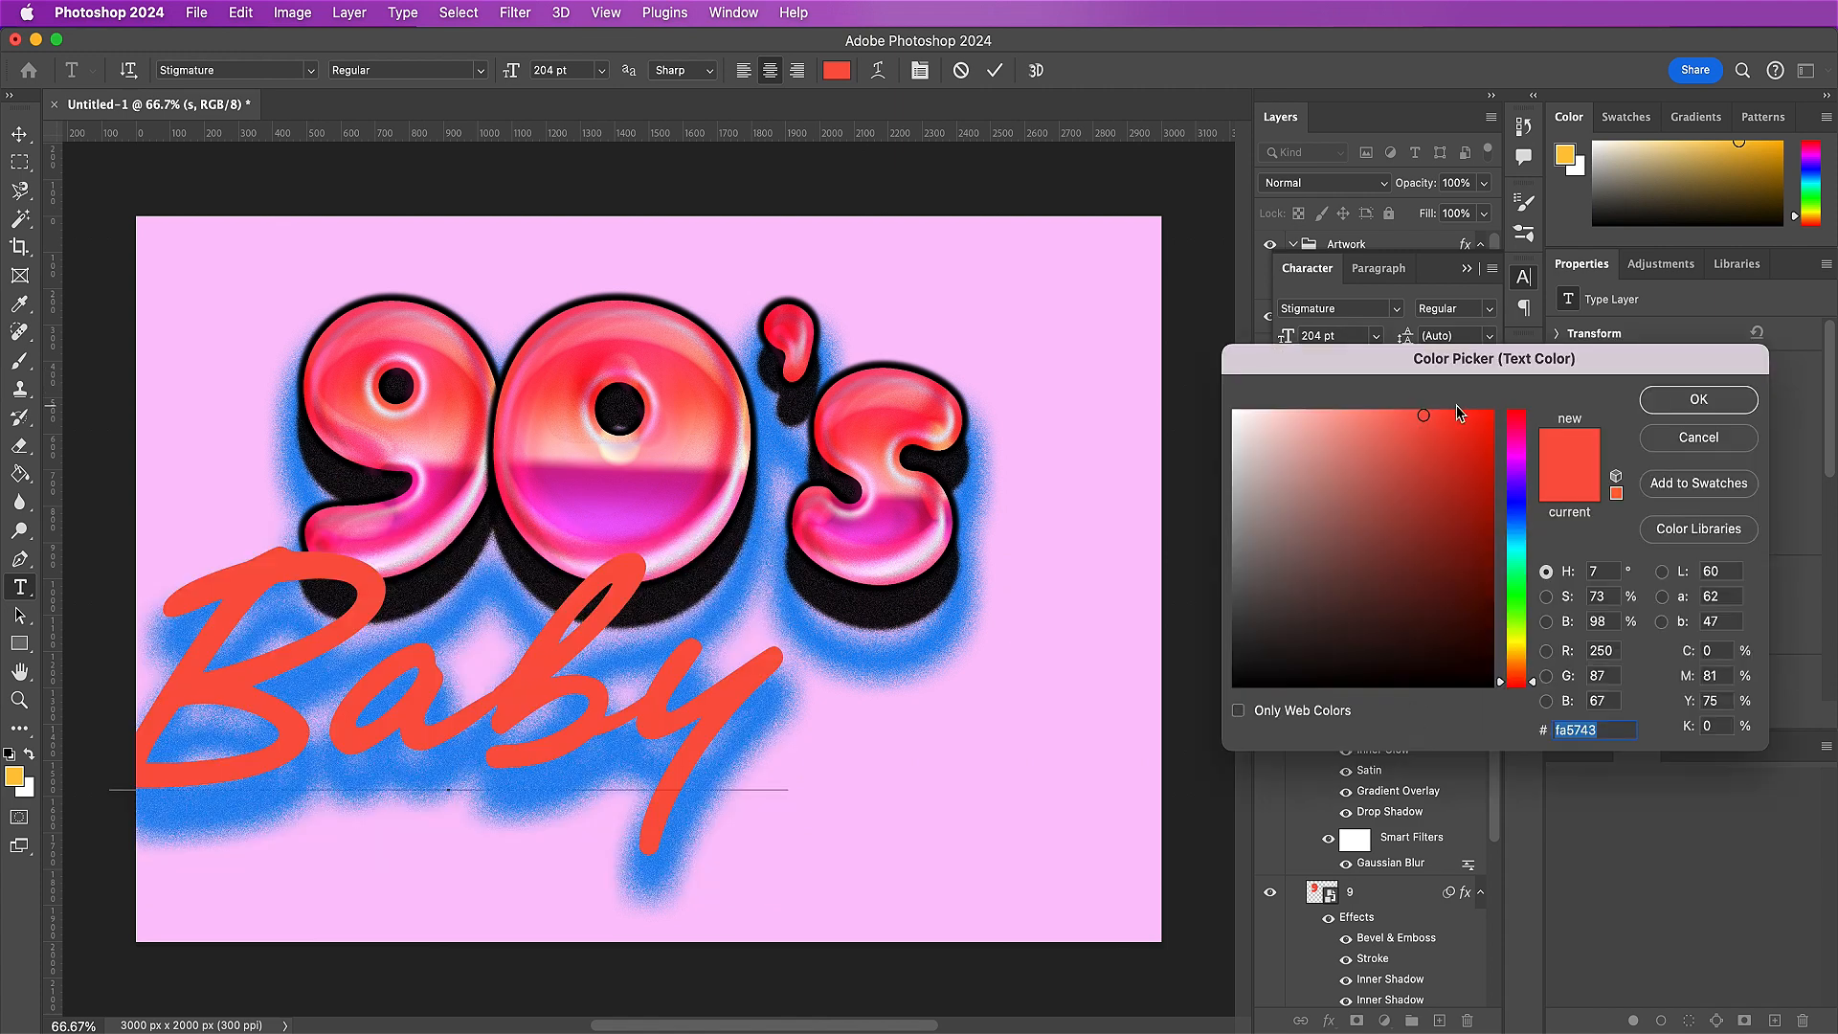
pyautogui.write('d200ff')
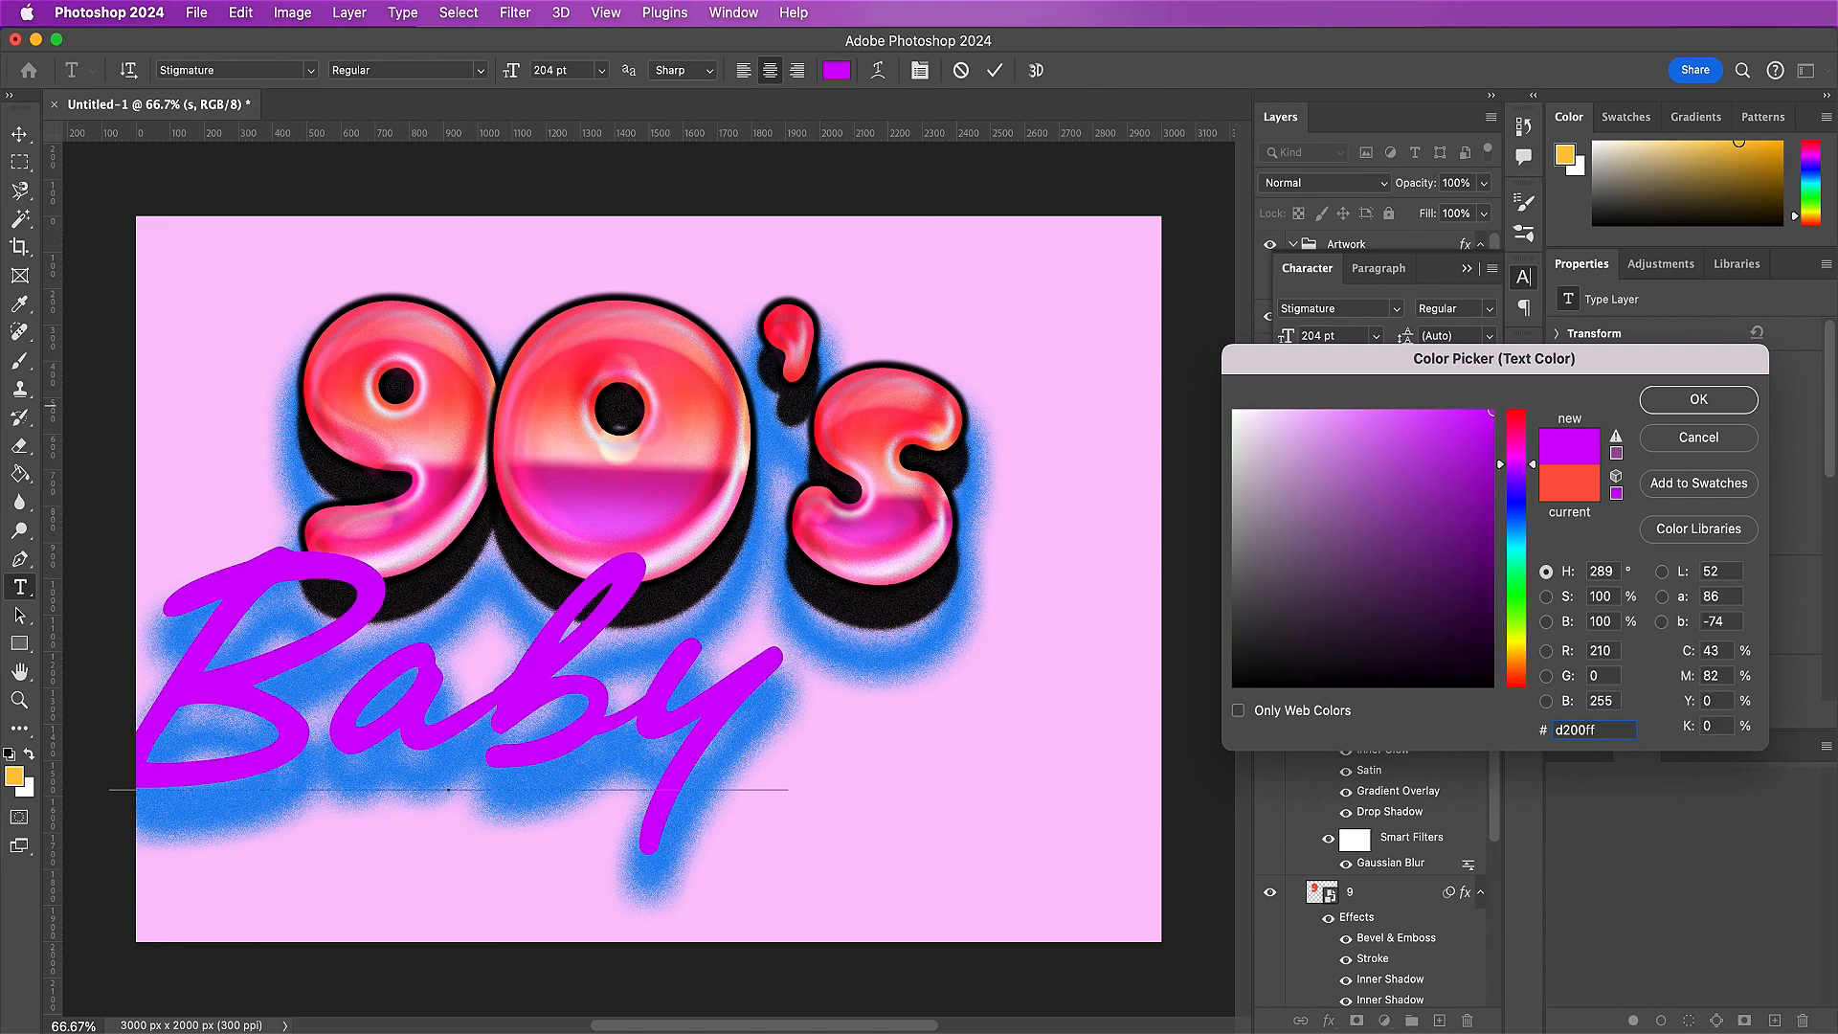
pyautogui.press('Return')
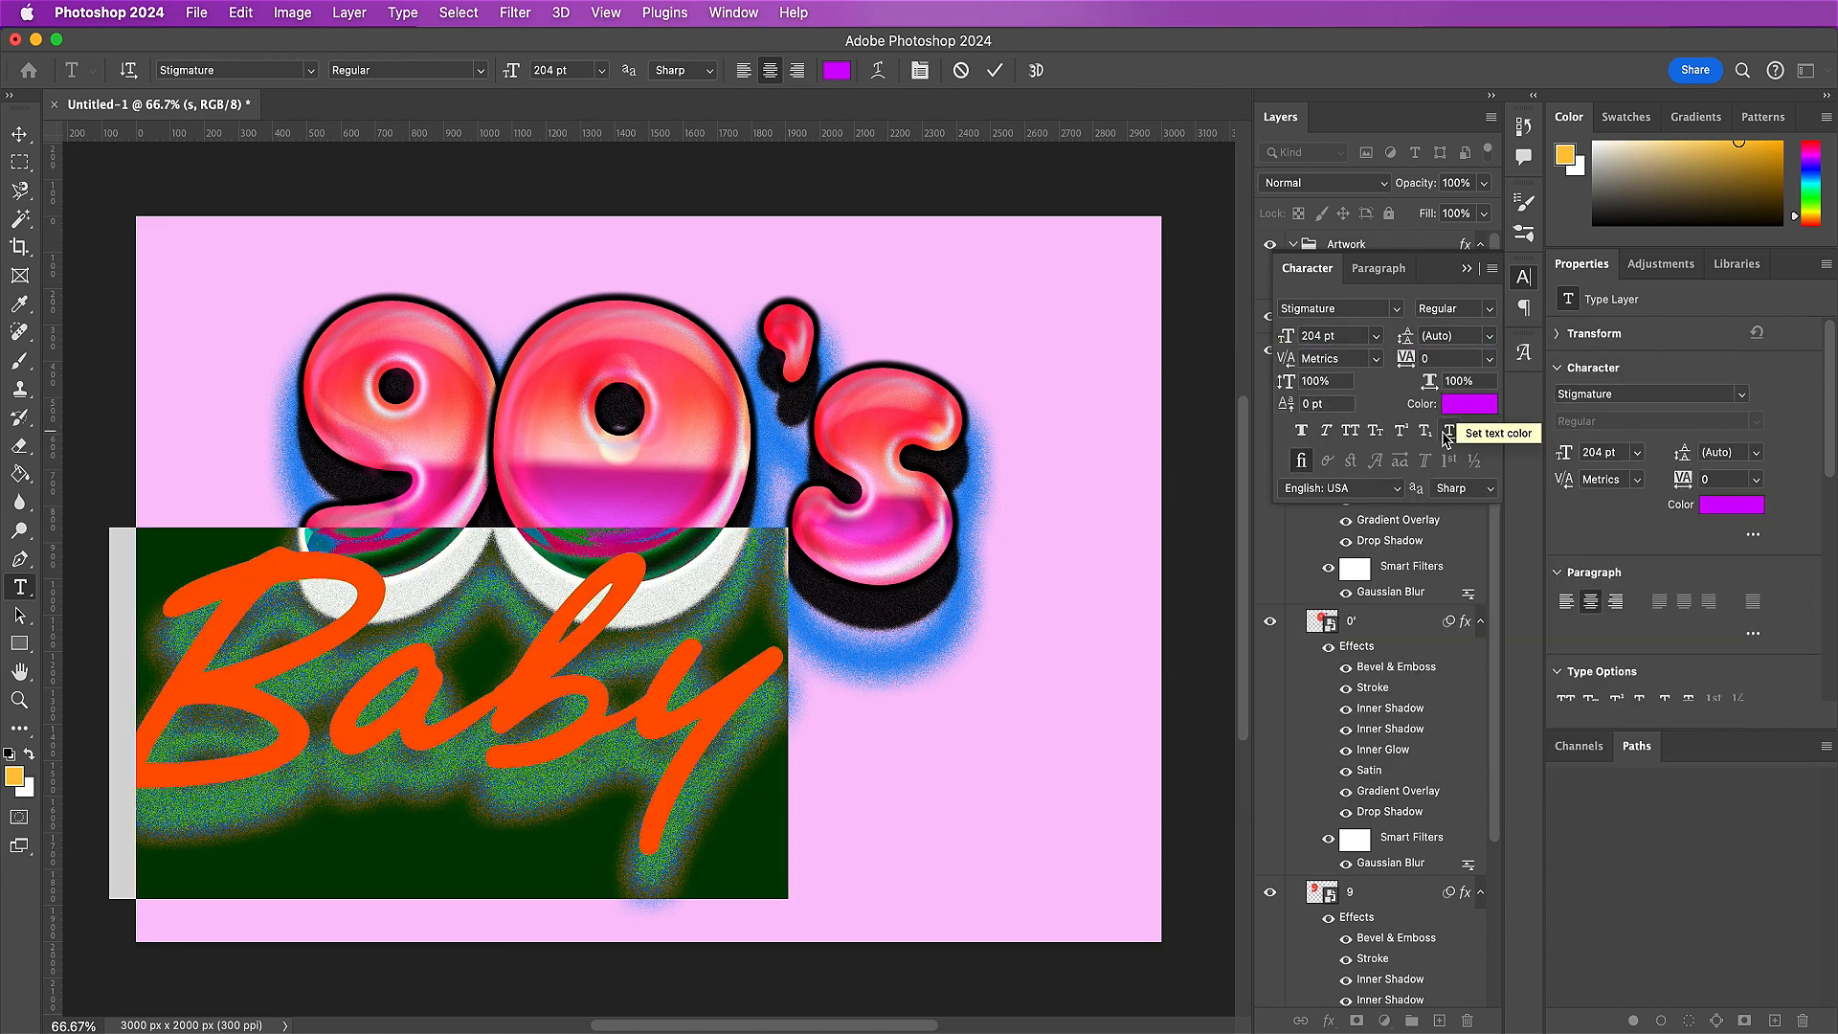
pyautogui.click(1316, 335)
pyautogui.write('165')
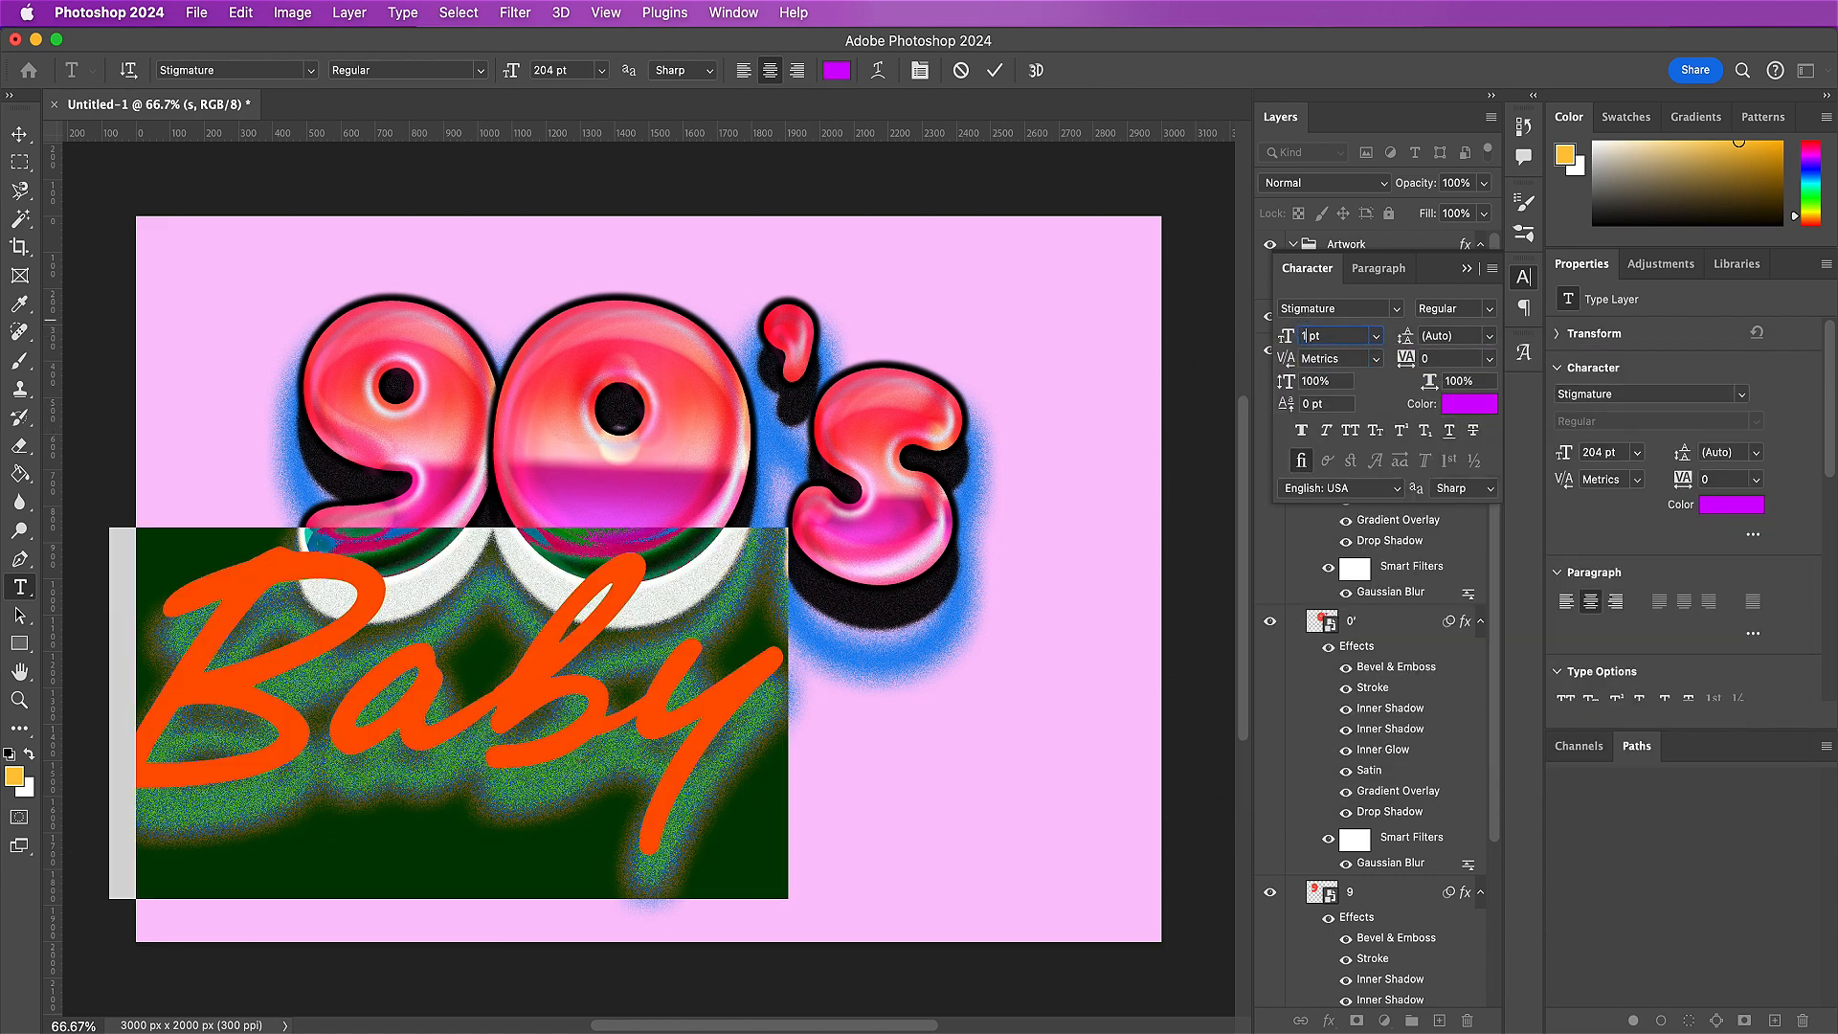
pyautogui.click(995, 70)
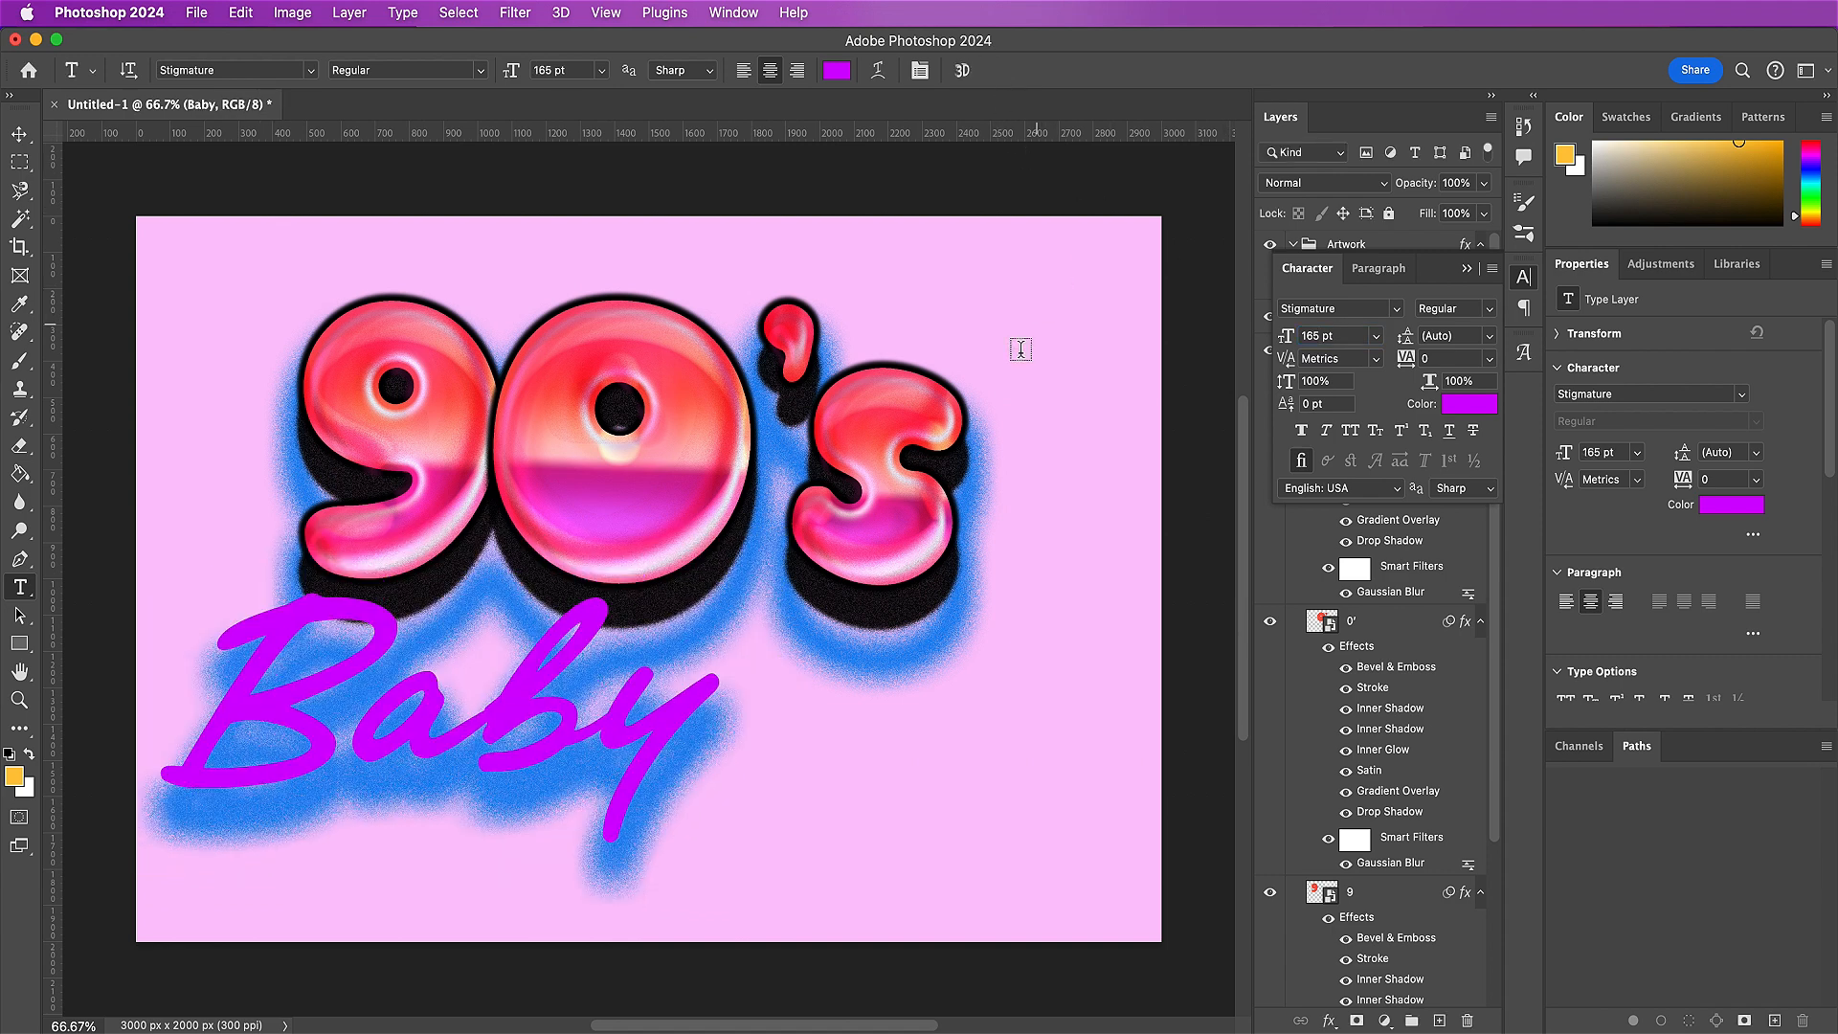
# - Center the Baby text under the 90's lettering and skew its right side upward by about 5.2°
pyautogui.press('v')
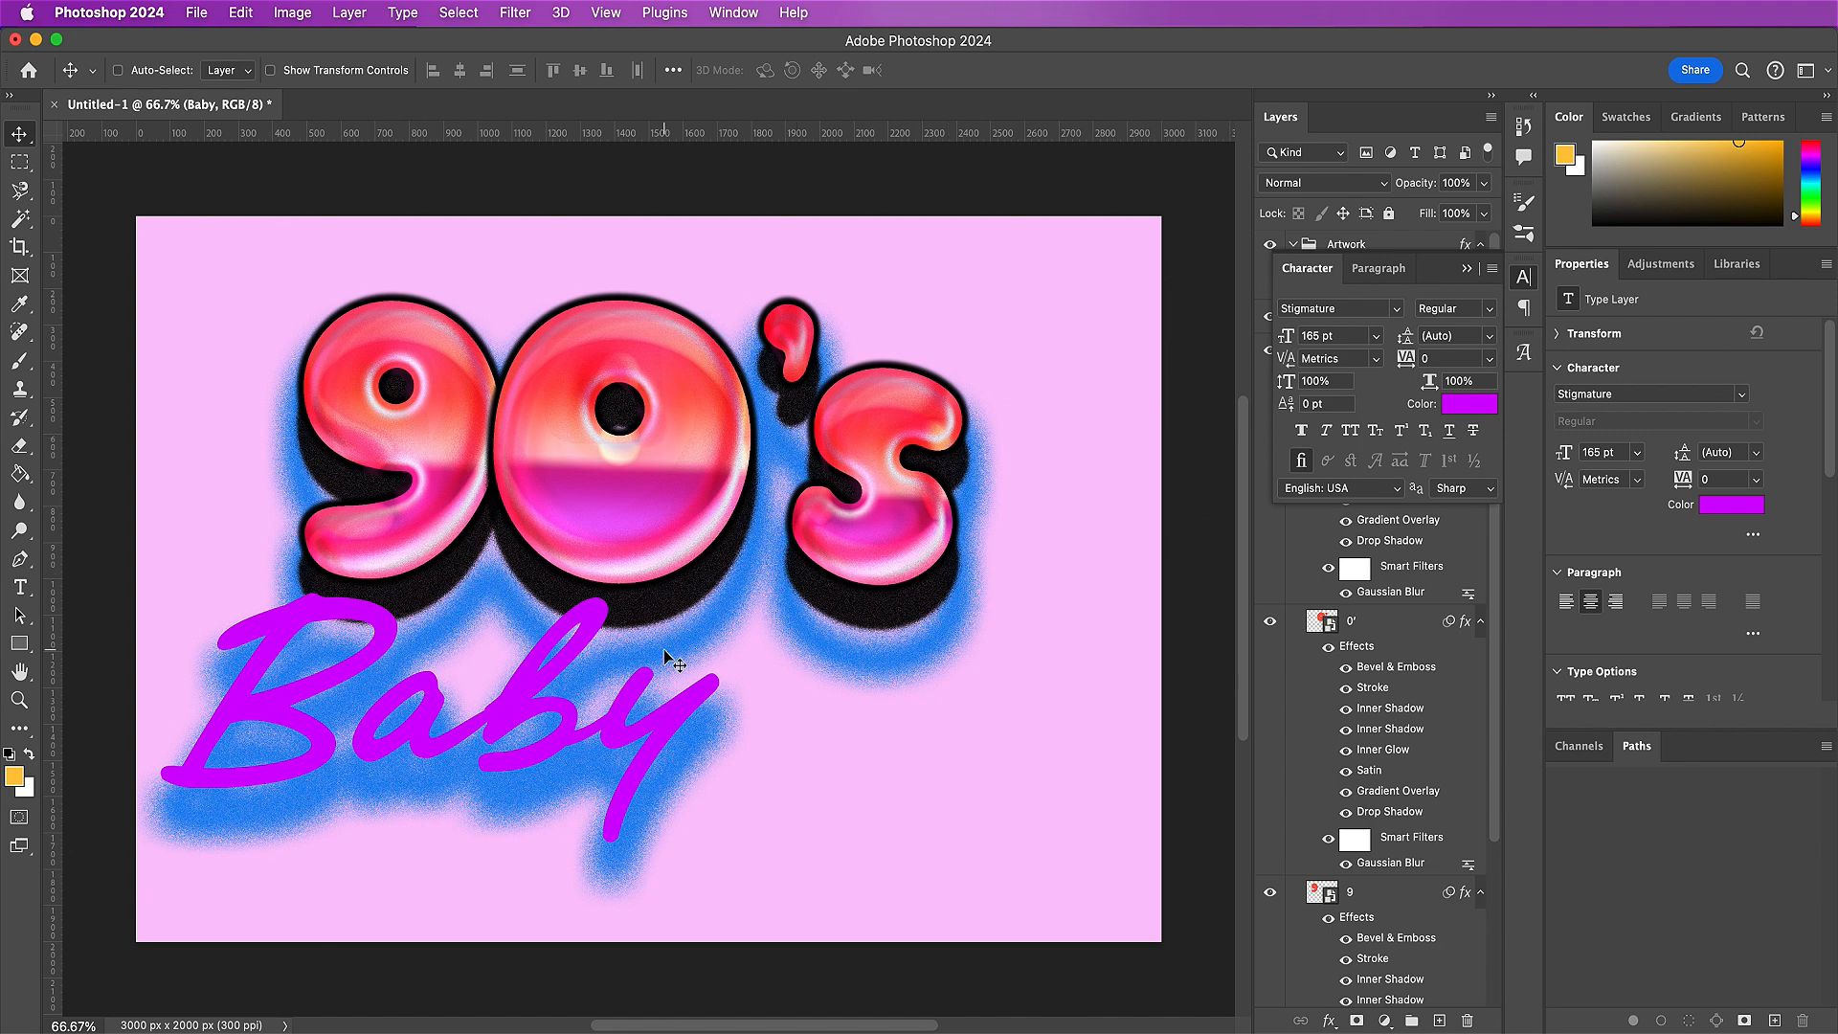
pyautogui.moveTo(565, 718); pyautogui.dragTo(747, 703)
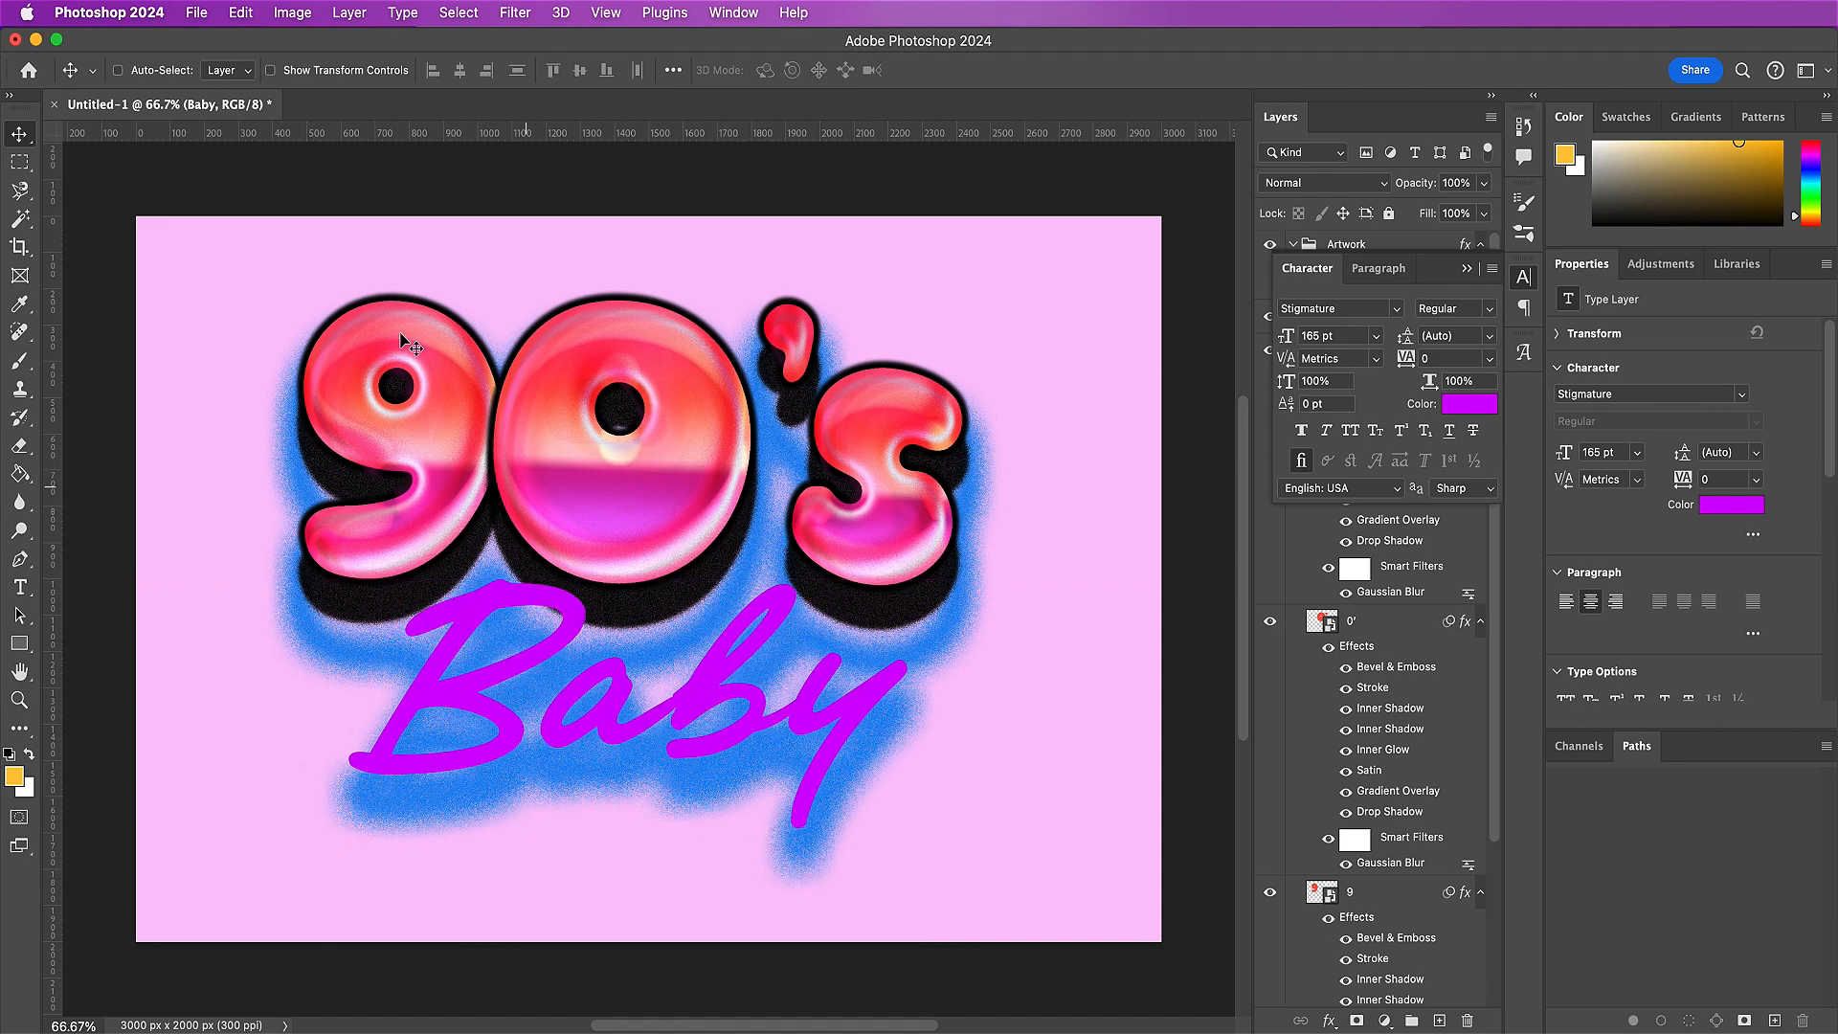
pyautogui.click(238, 15)
pyautogui.moveTo(459, 514)
pyautogui.click(615, 585)
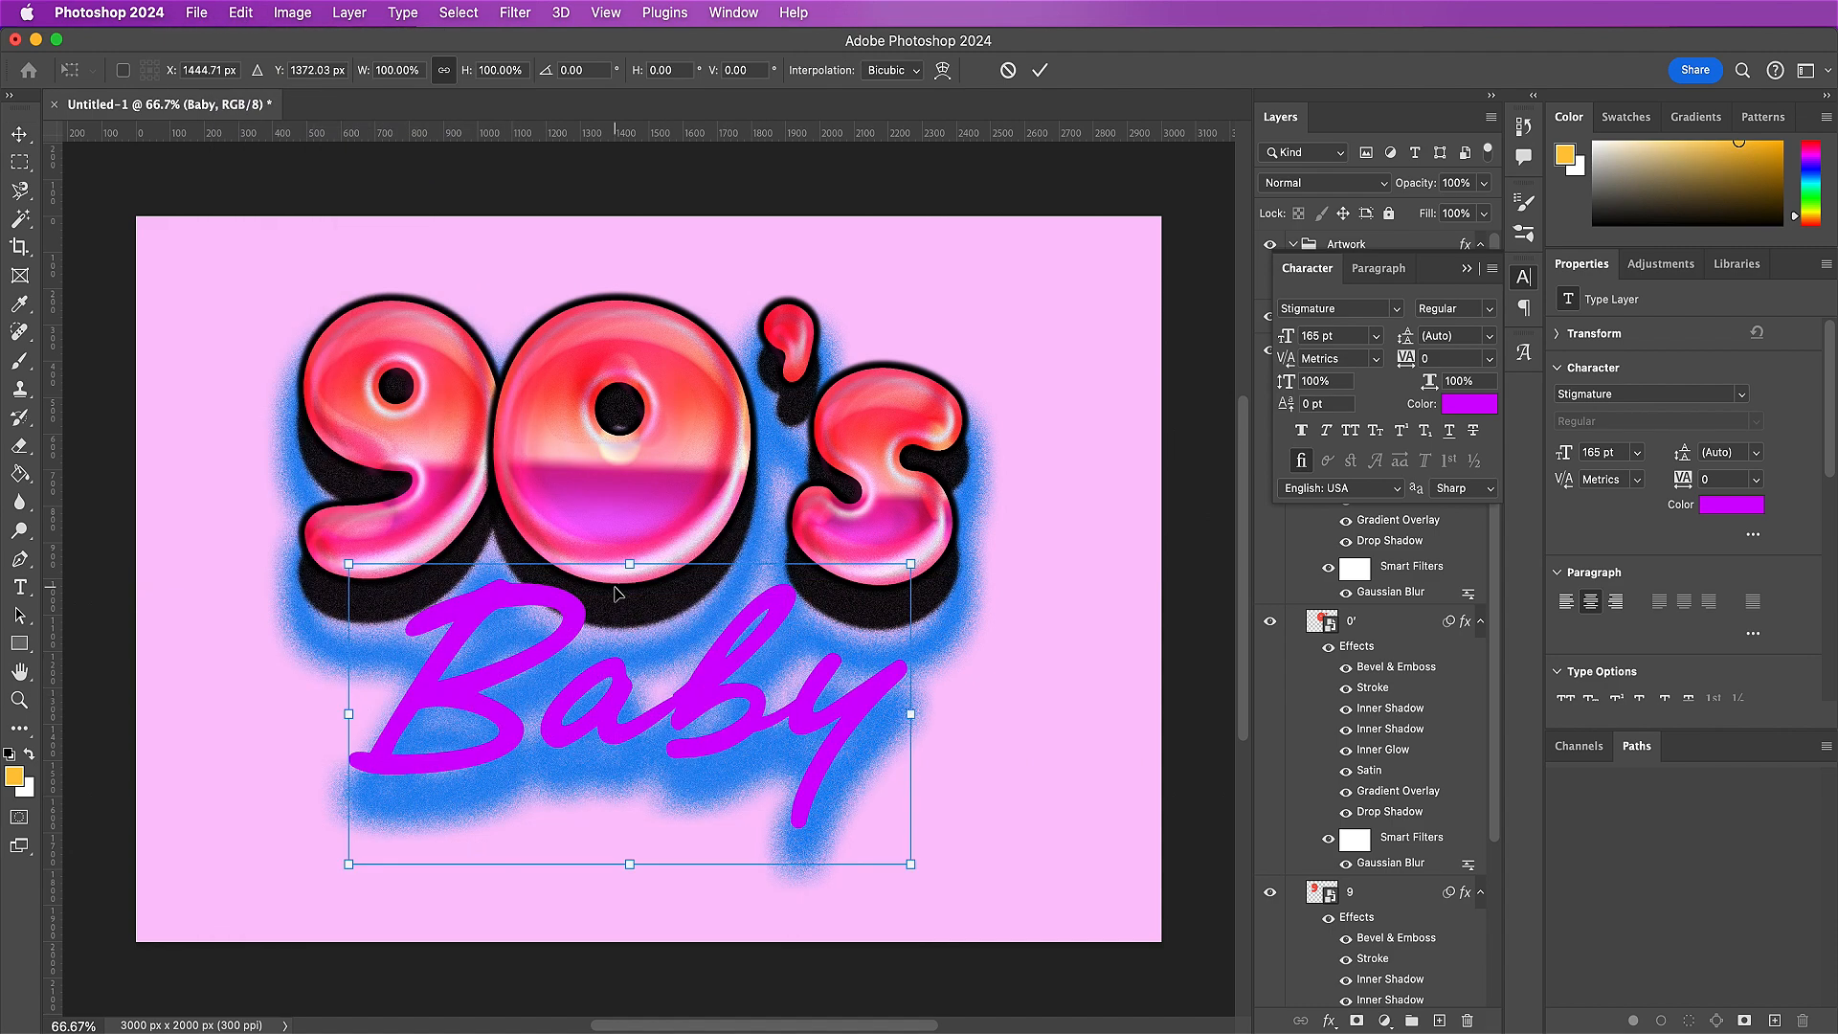
pyautogui.moveTo(919, 728); pyautogui.dragTo(917, 681)
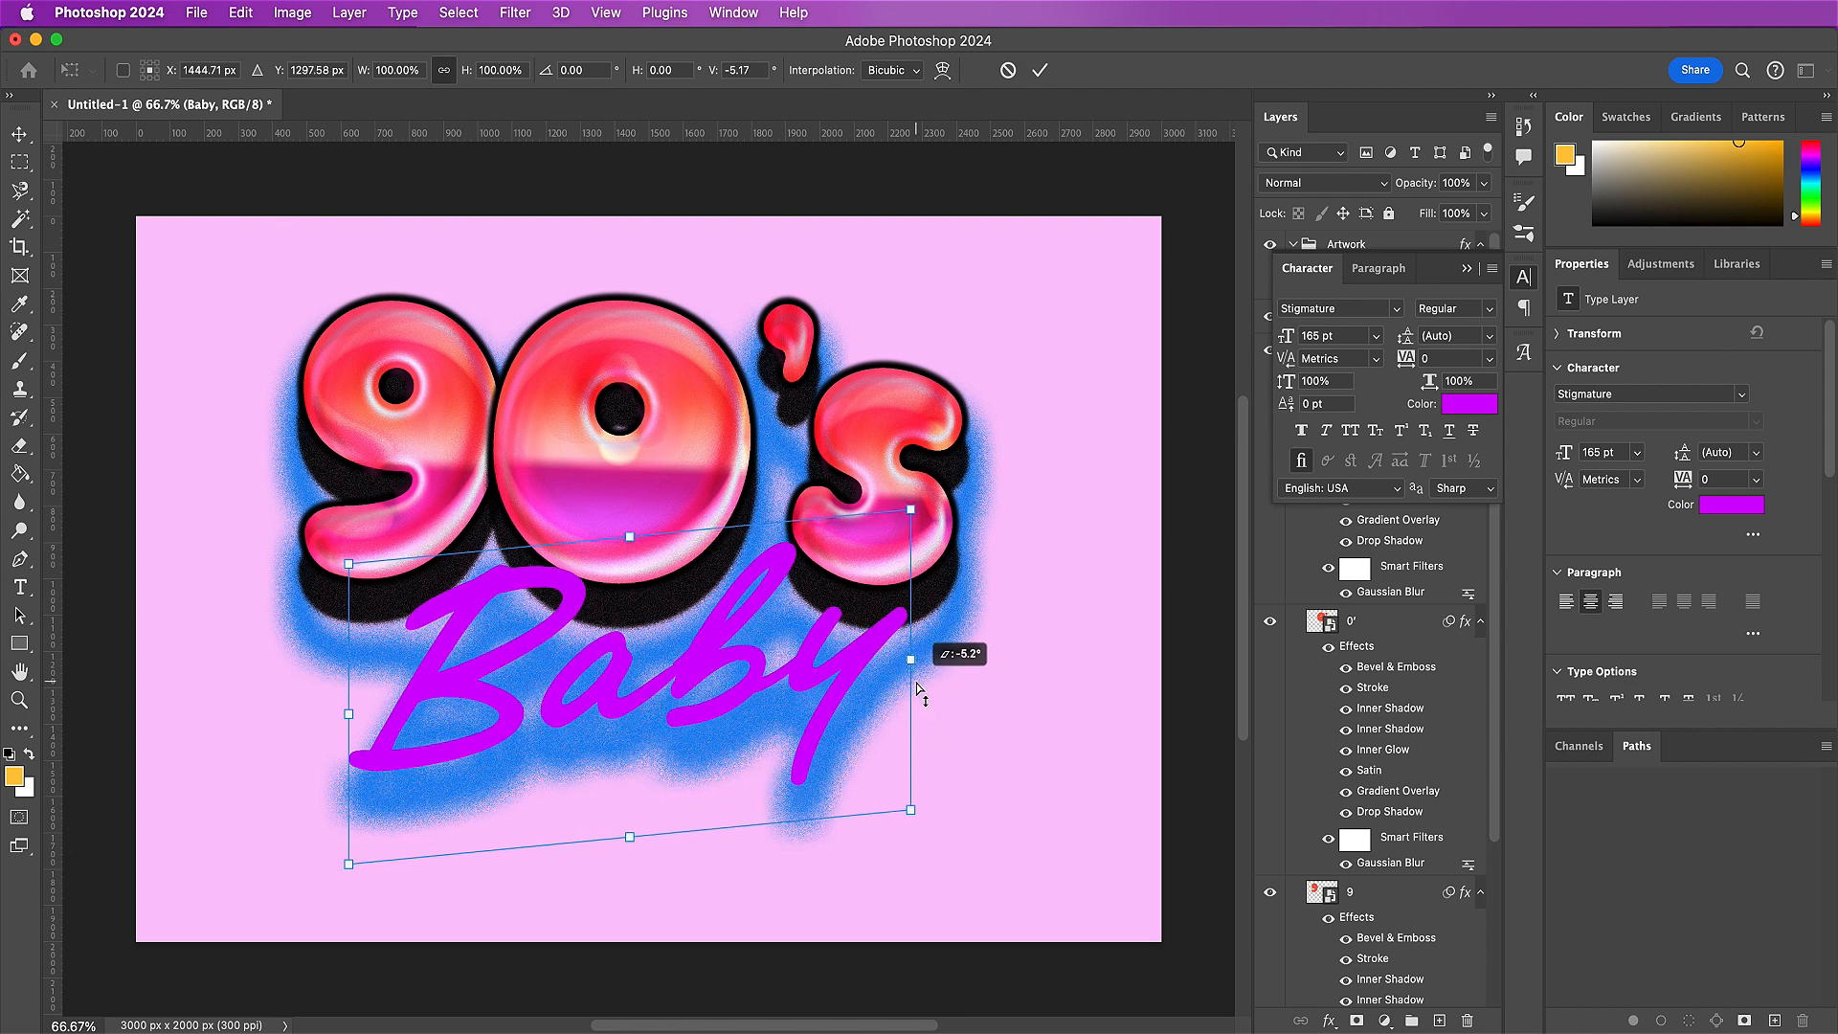
pyautogui.click(1040, 71)
pyautogui.click(1465, 269)
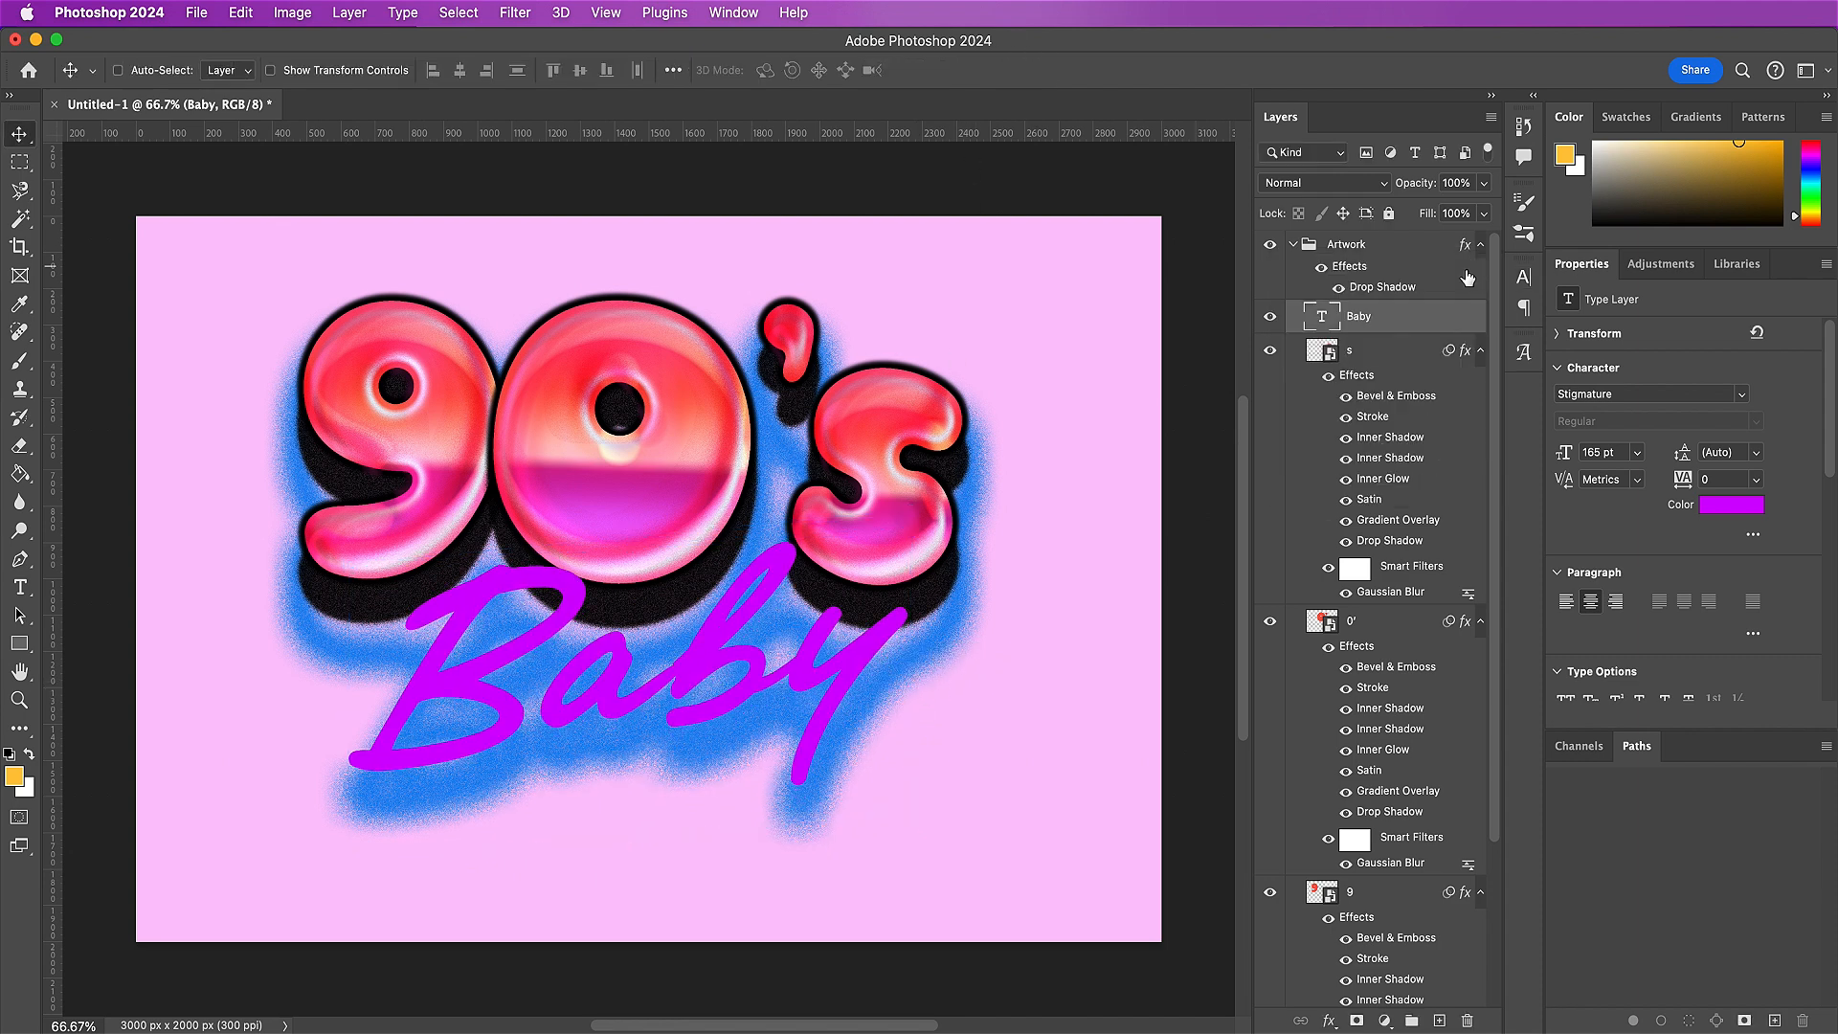
# - Convert the Baby text layer to a smart object and paste the copied layer style onto it
pyautogui.rightClick(1386, 324)
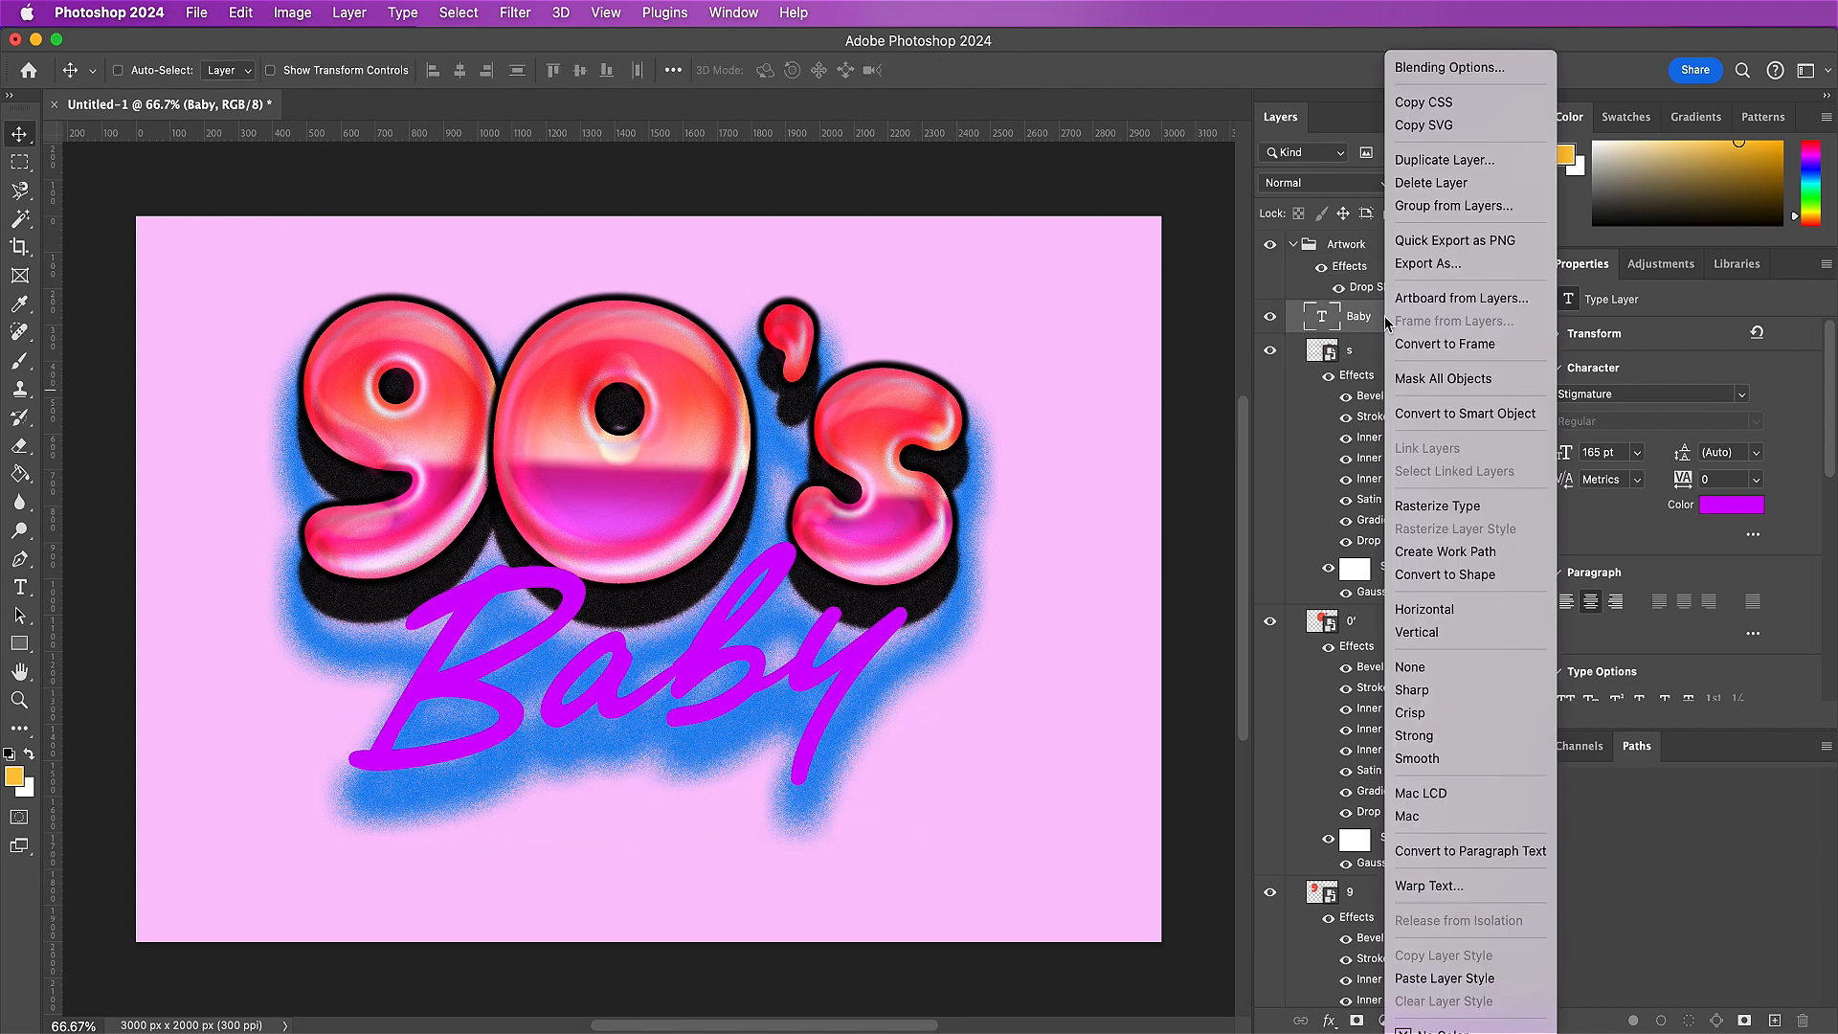
pyautogui.click(1407, 414)
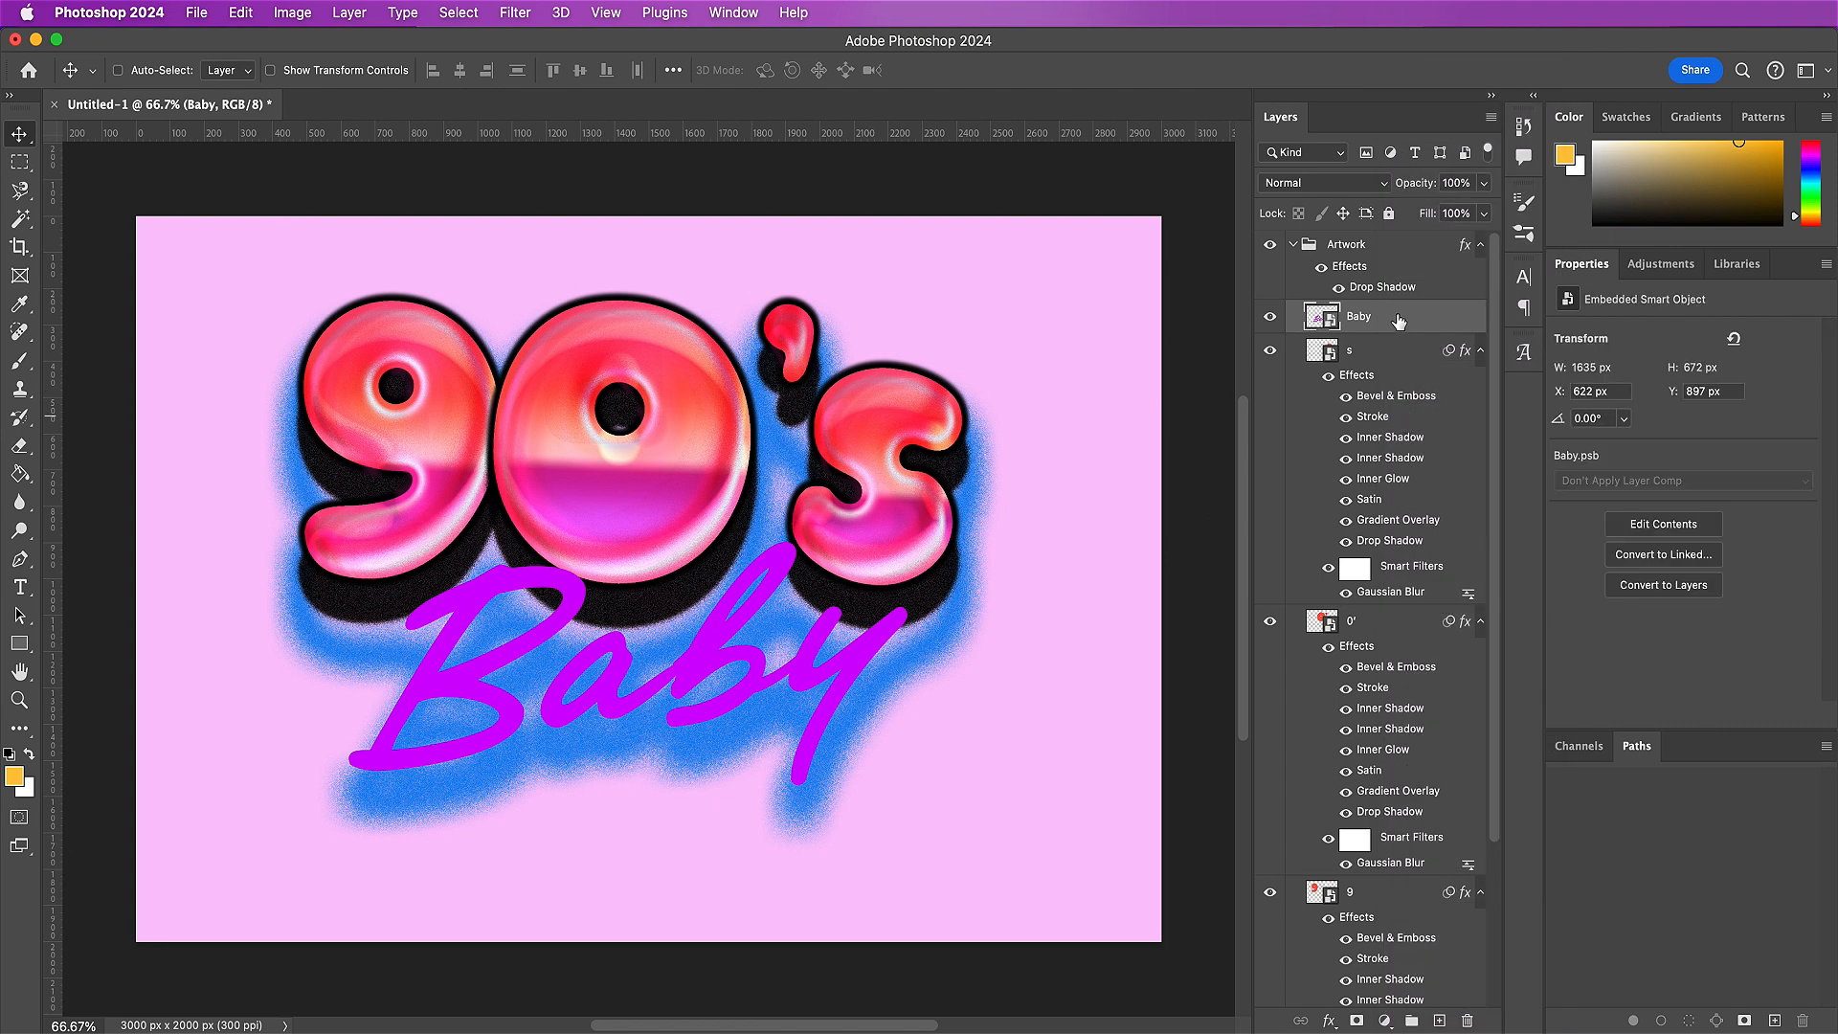
pyautogui.rightClick(1399, 321)
pyautogui.click(1428, 864)
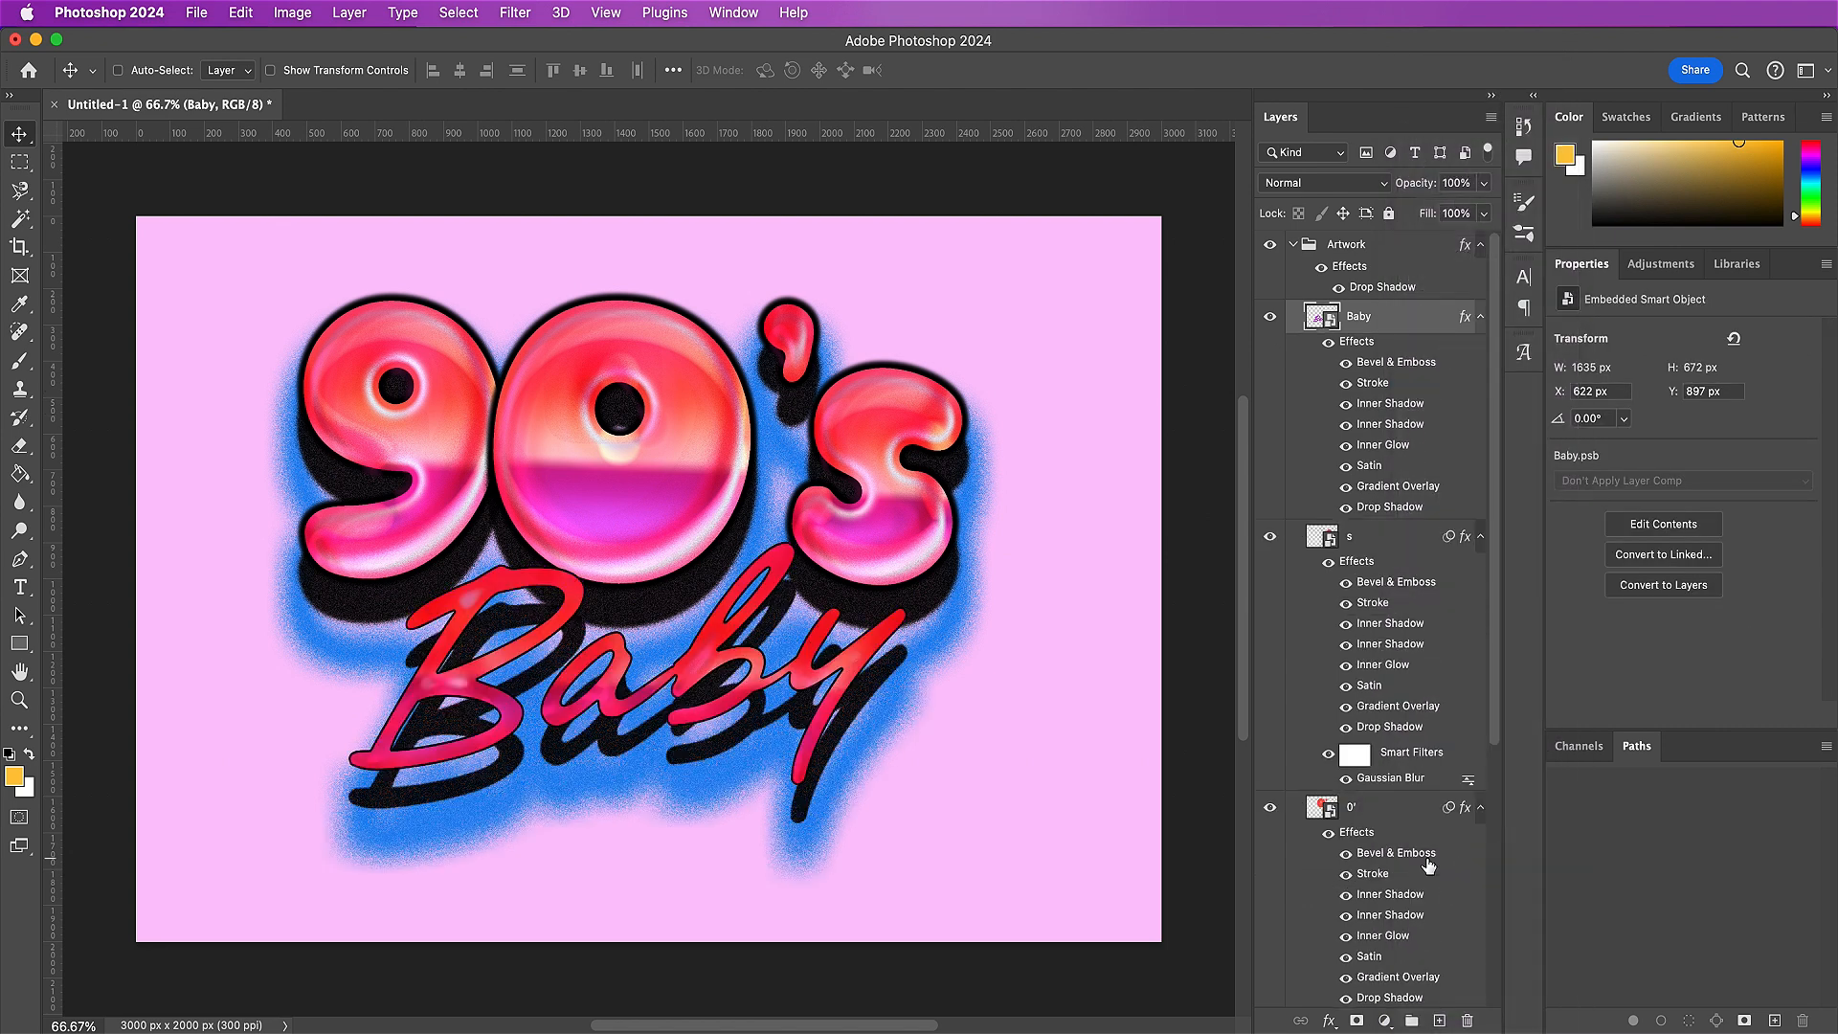
# - Scale the layer effects of the Baby smart object to 40%
pyautogui.rightClick(1481, 325)
pyautogui.click(1513, 791)
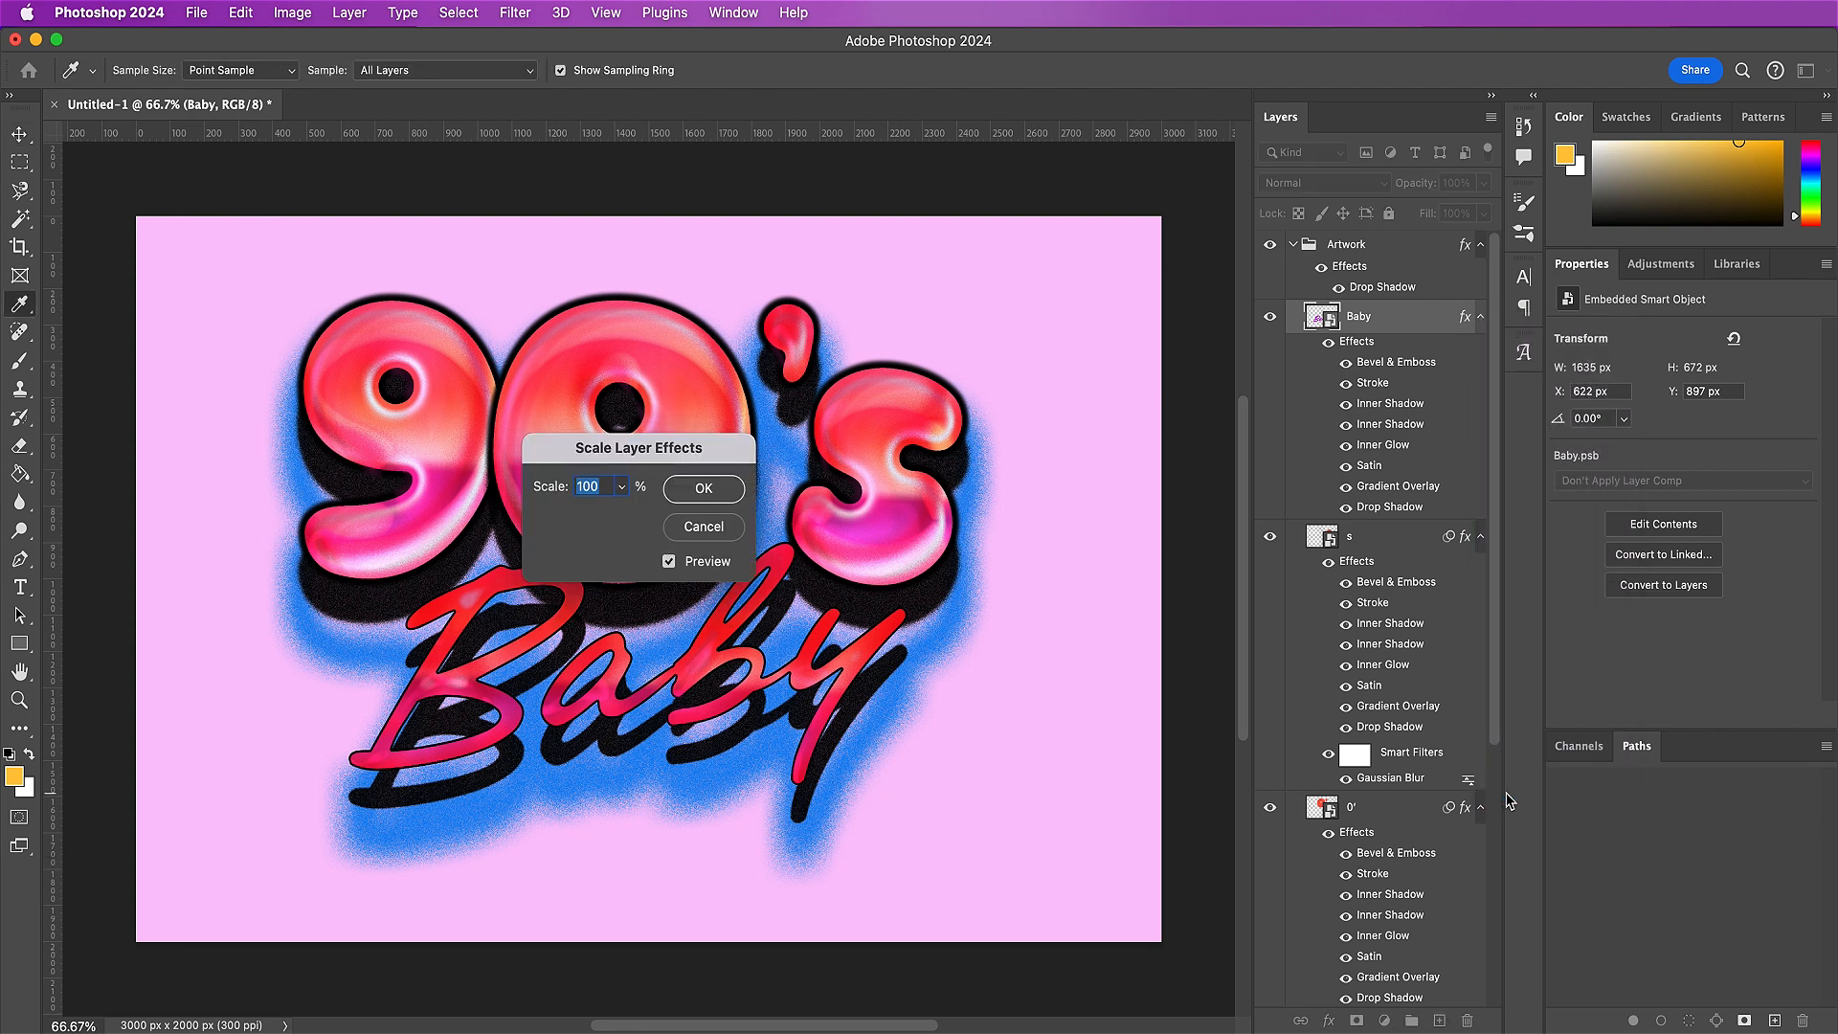
pyautogui.write('40')
pyautogui.press('Return')
pyautogui.press('v')
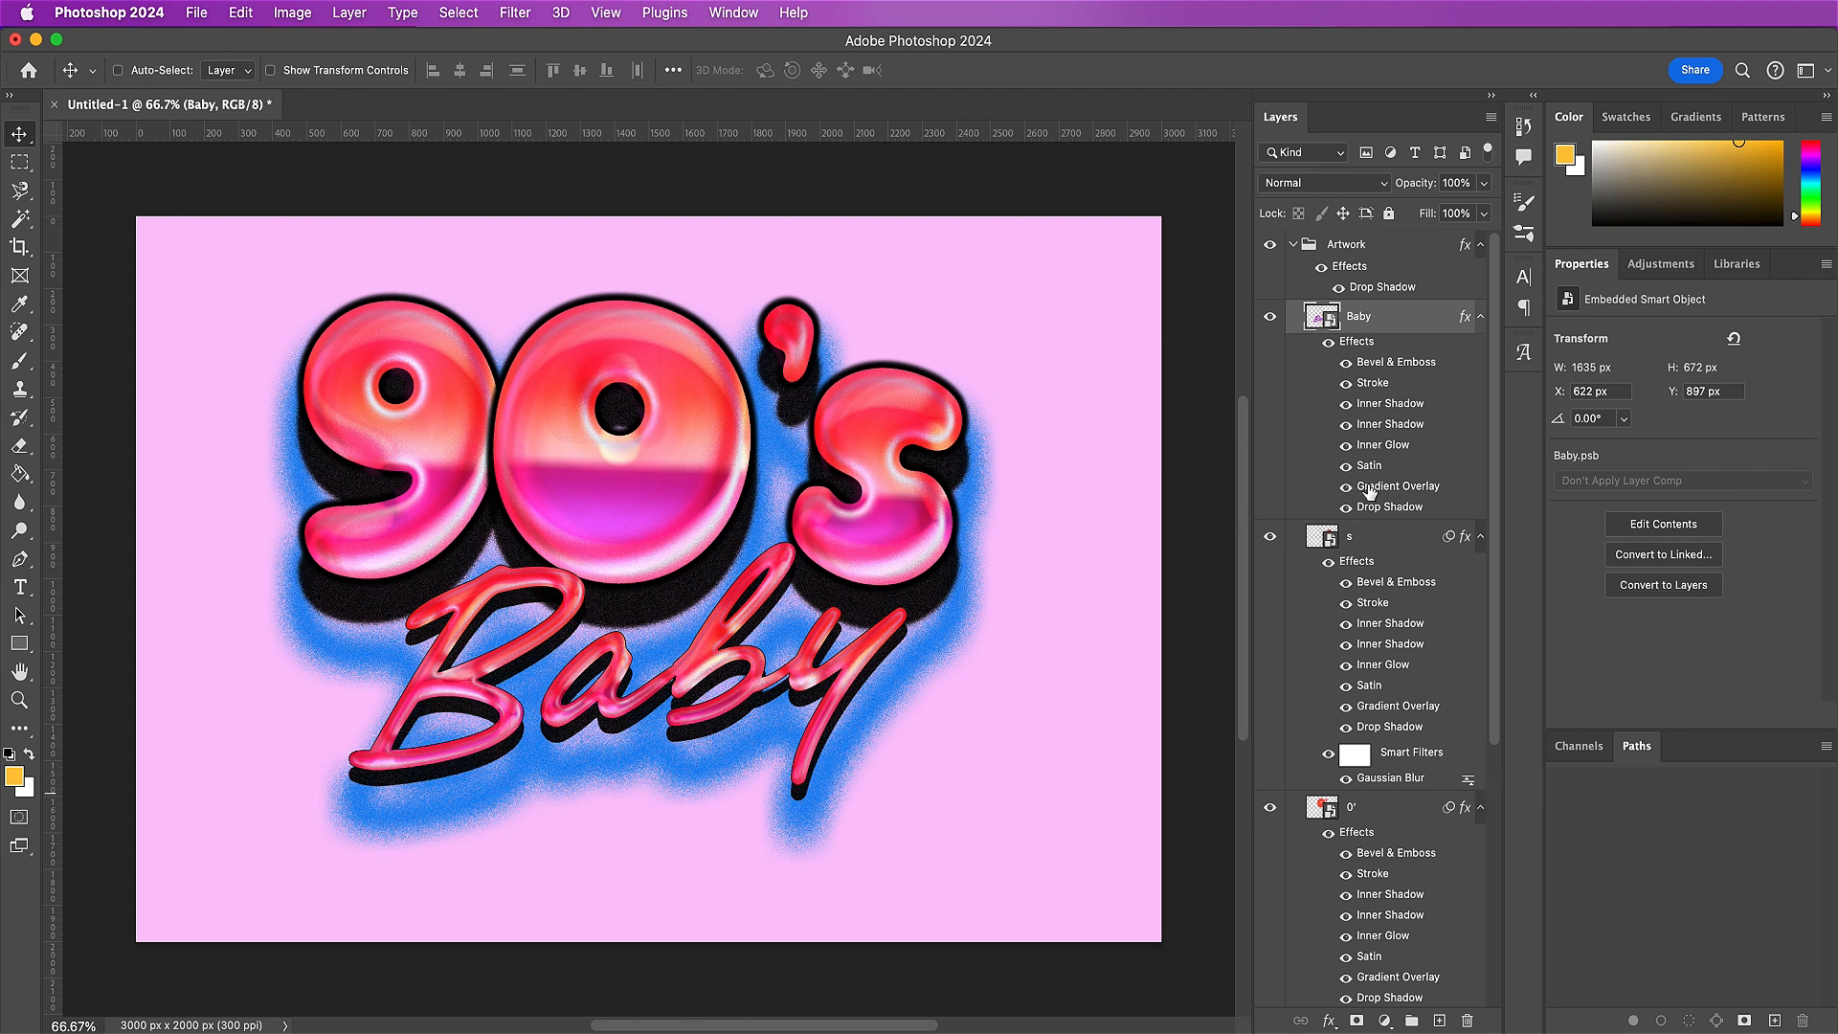
# - Delete the Satin and Gradient Overlay effects from the Baby layer
pyautogui.moveTo(1369, 470); pyautogui.dragTo(1467, 1020)
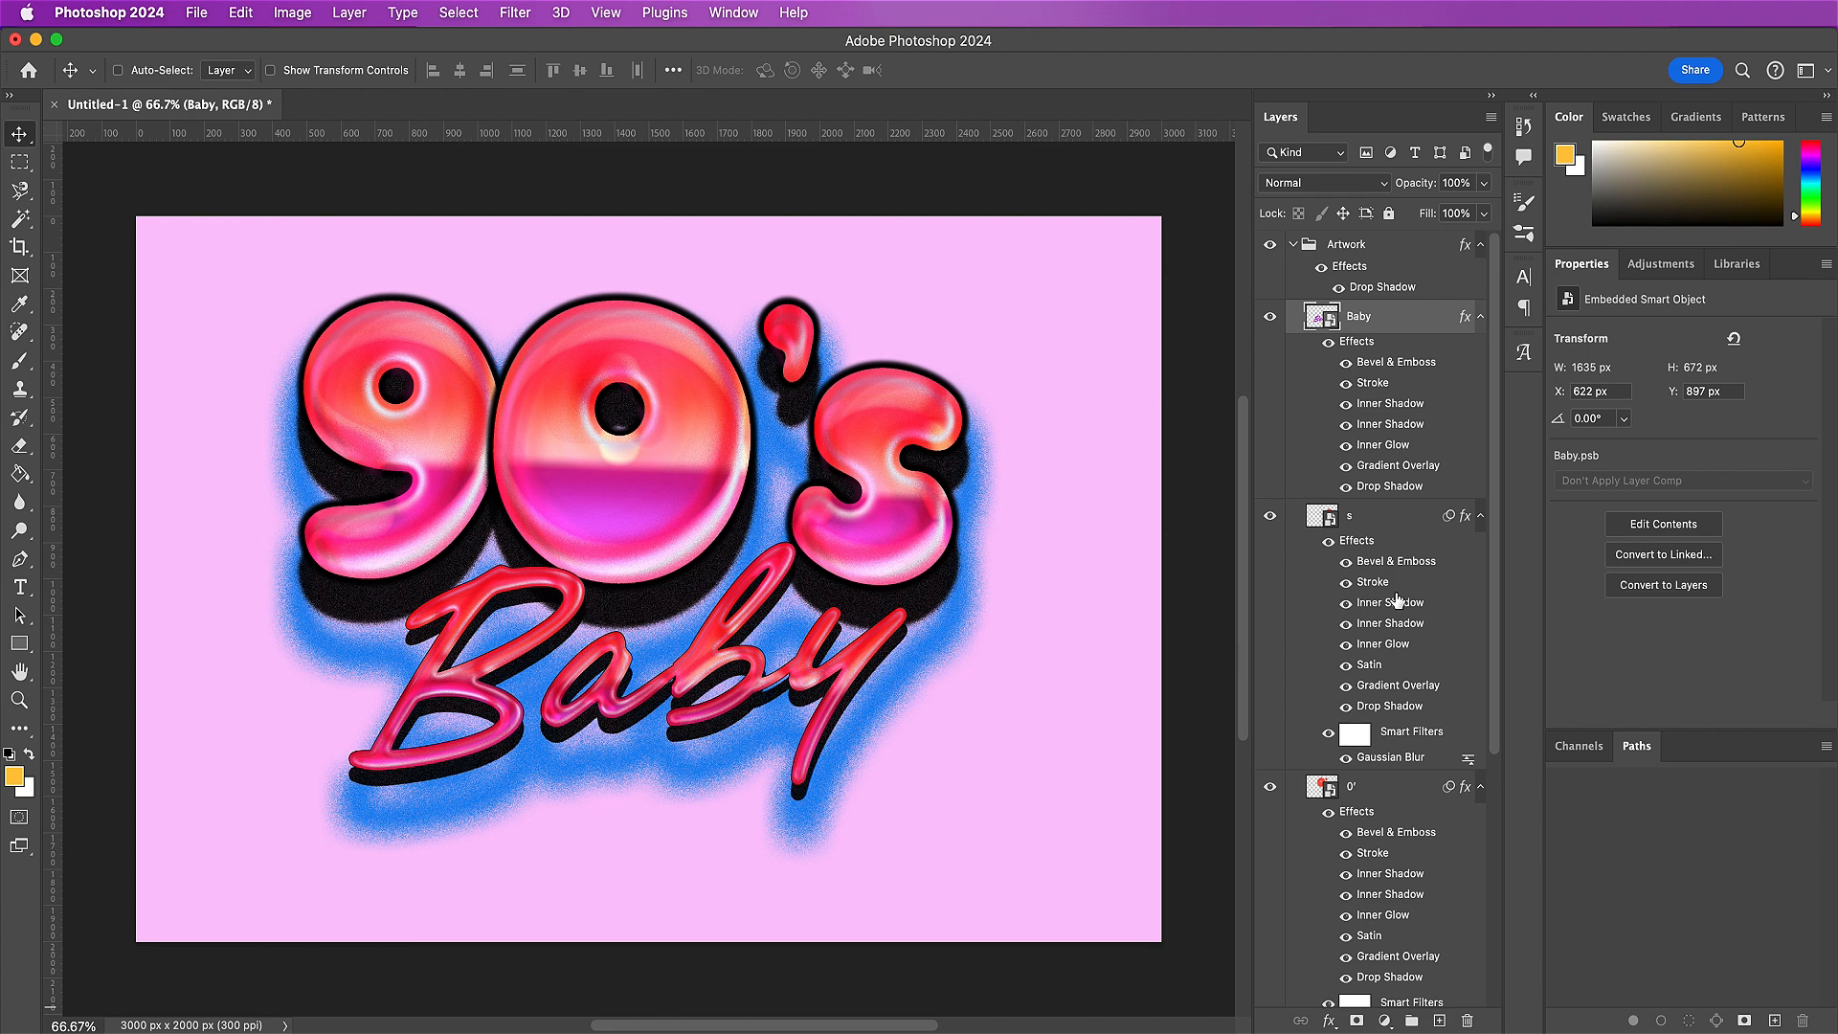
pyautogui.doubleClick(1381, 464)
pyautogui.moveTo(1384, 469); pyautogui.dragTo(1467, 1021)
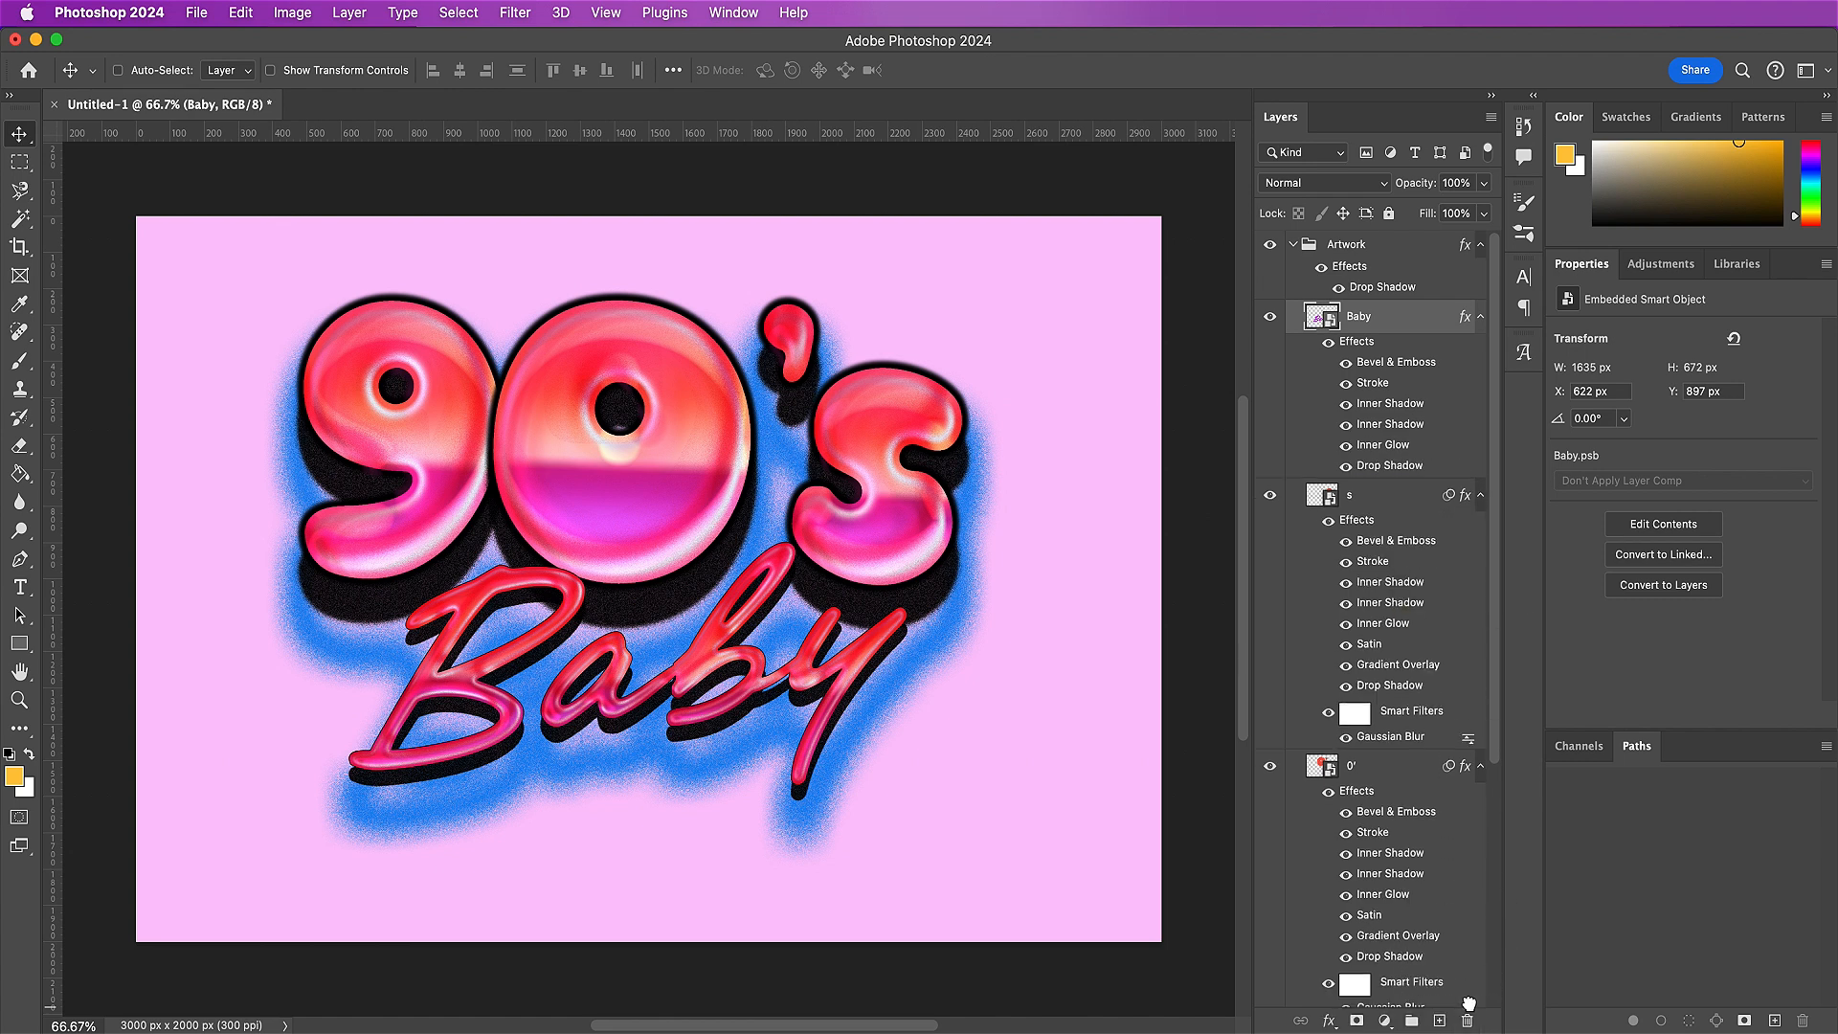
# - Add a Color Overlay to the Baby layer using purple #ad05f3 in Normal mode at 100% opacity
pyautogui.doubleClick(1396, 324)
pyautogui.click(614, 620)
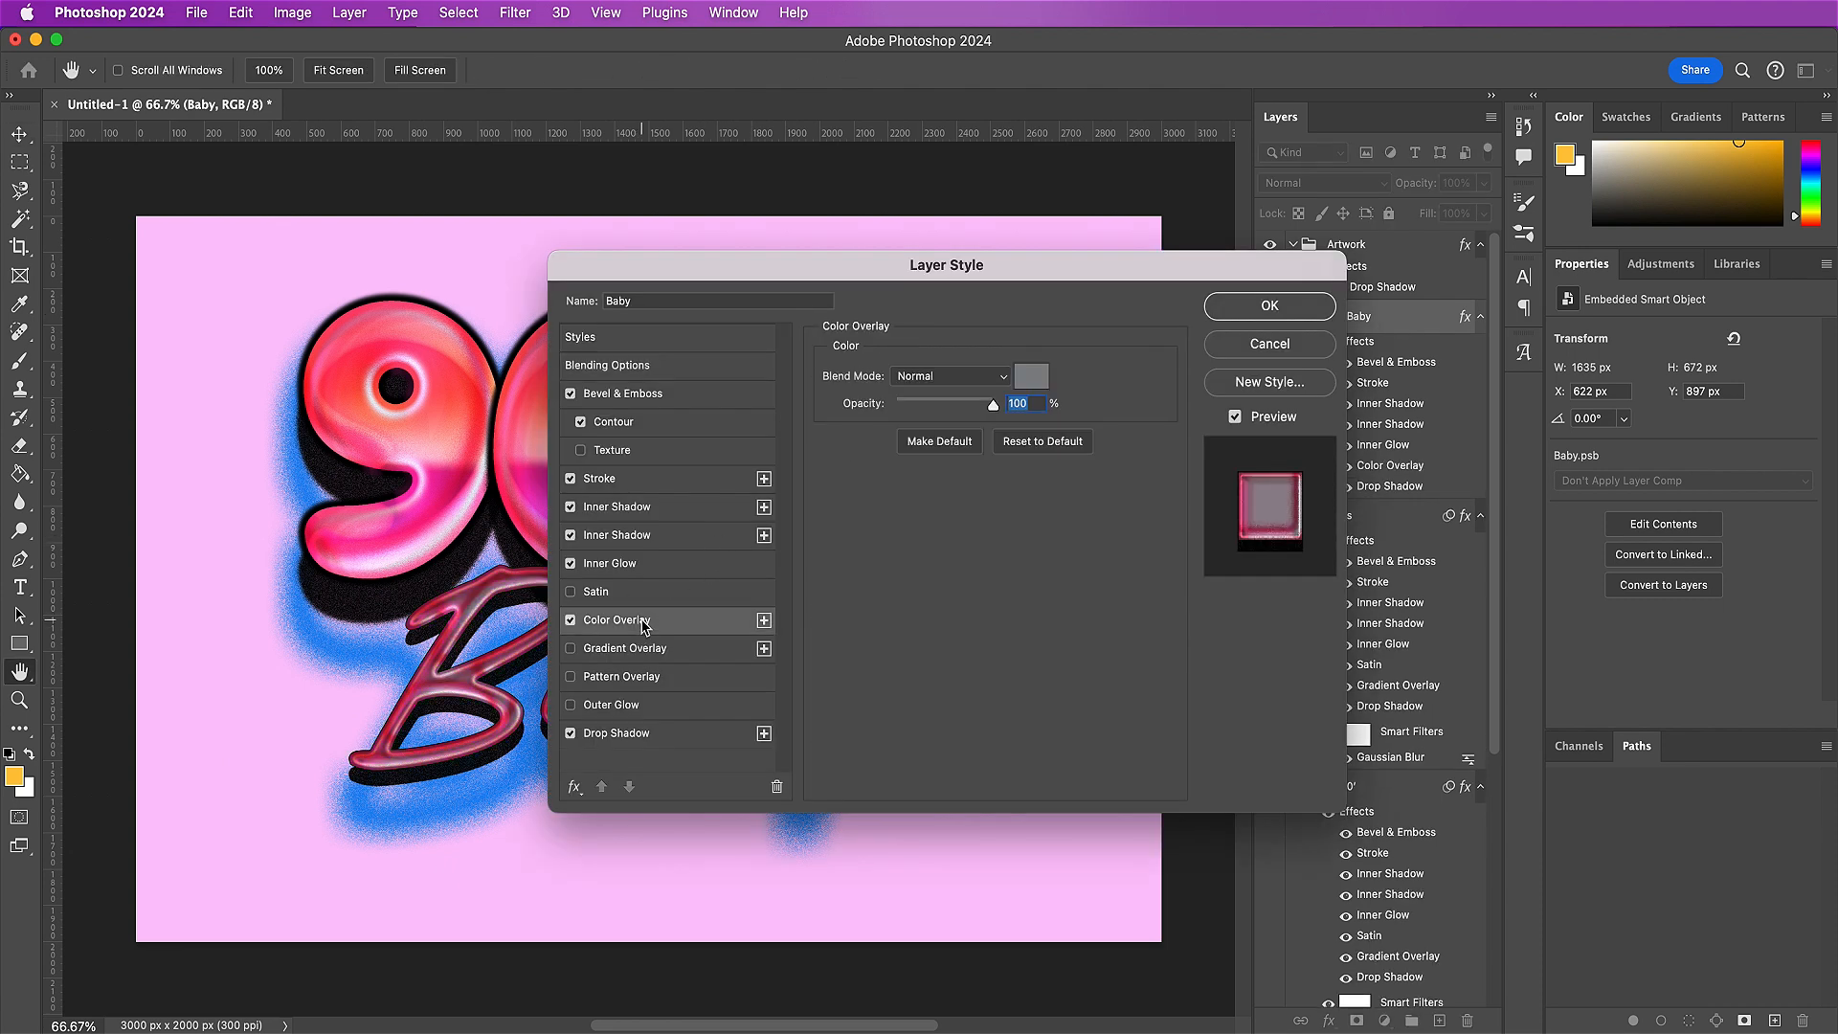
pyautogui.click(1031, 377)
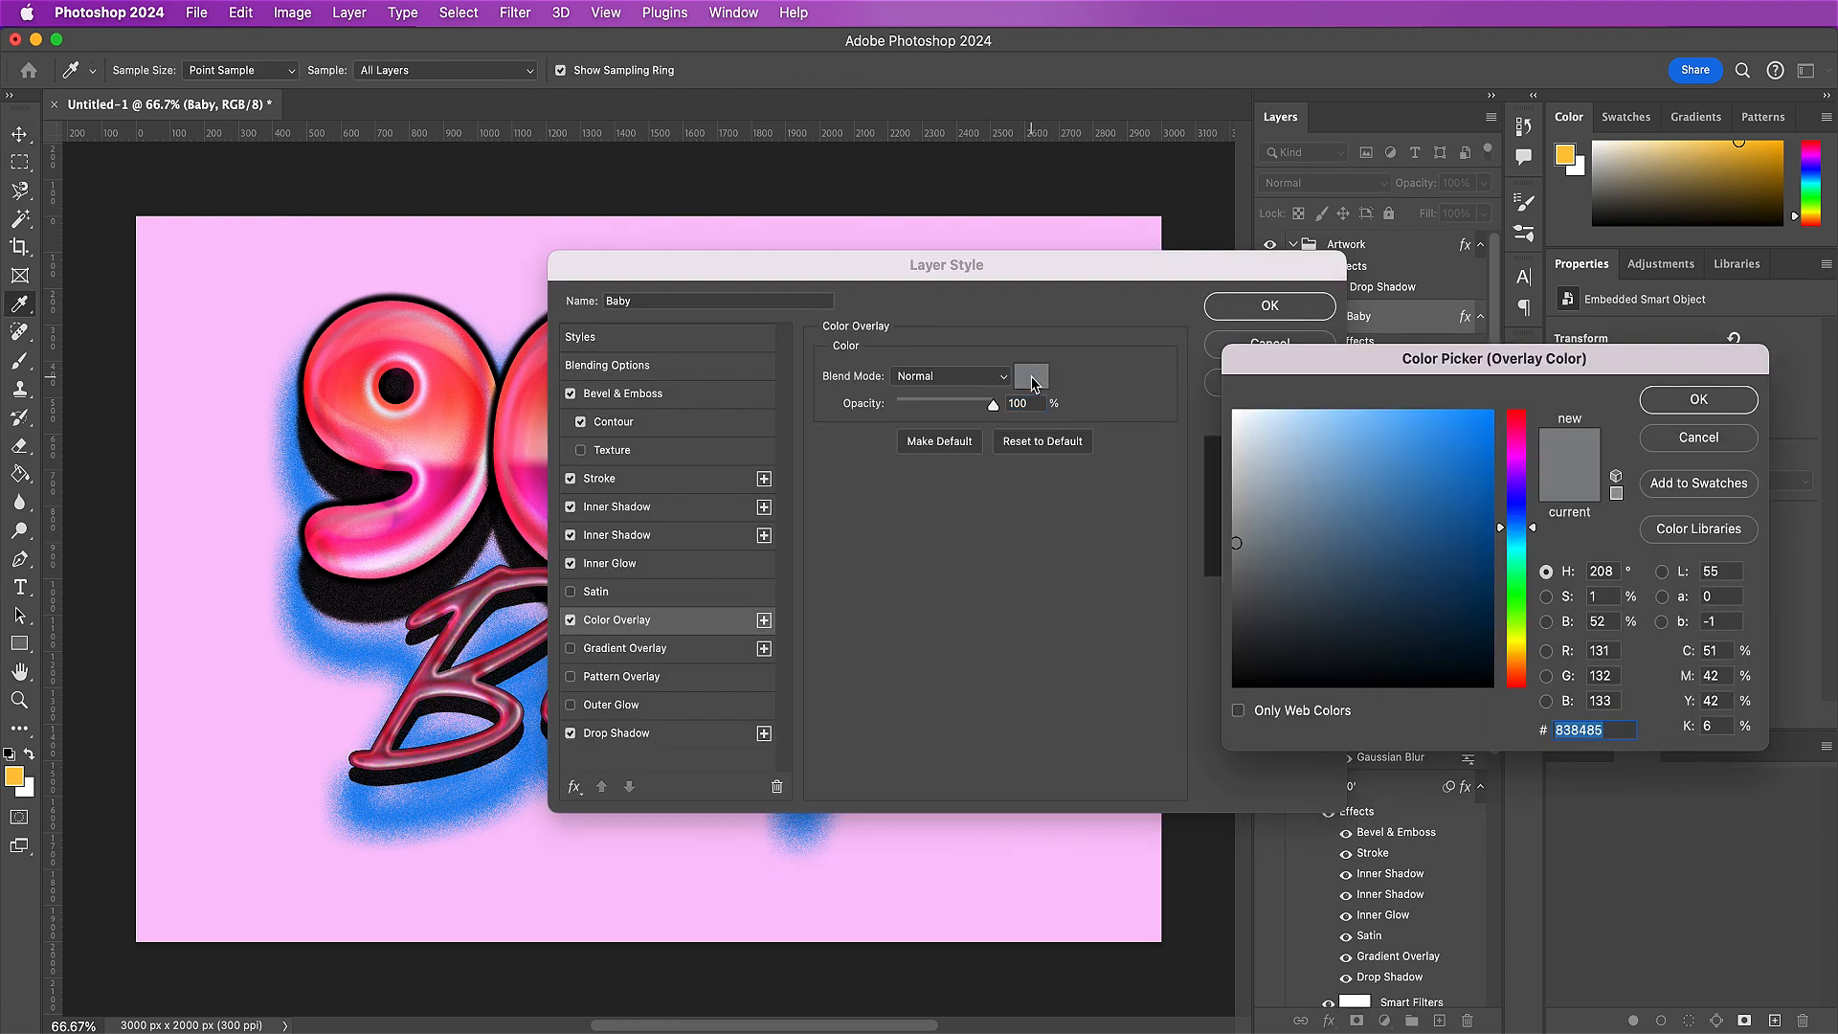
pyautogui.write('ad0')
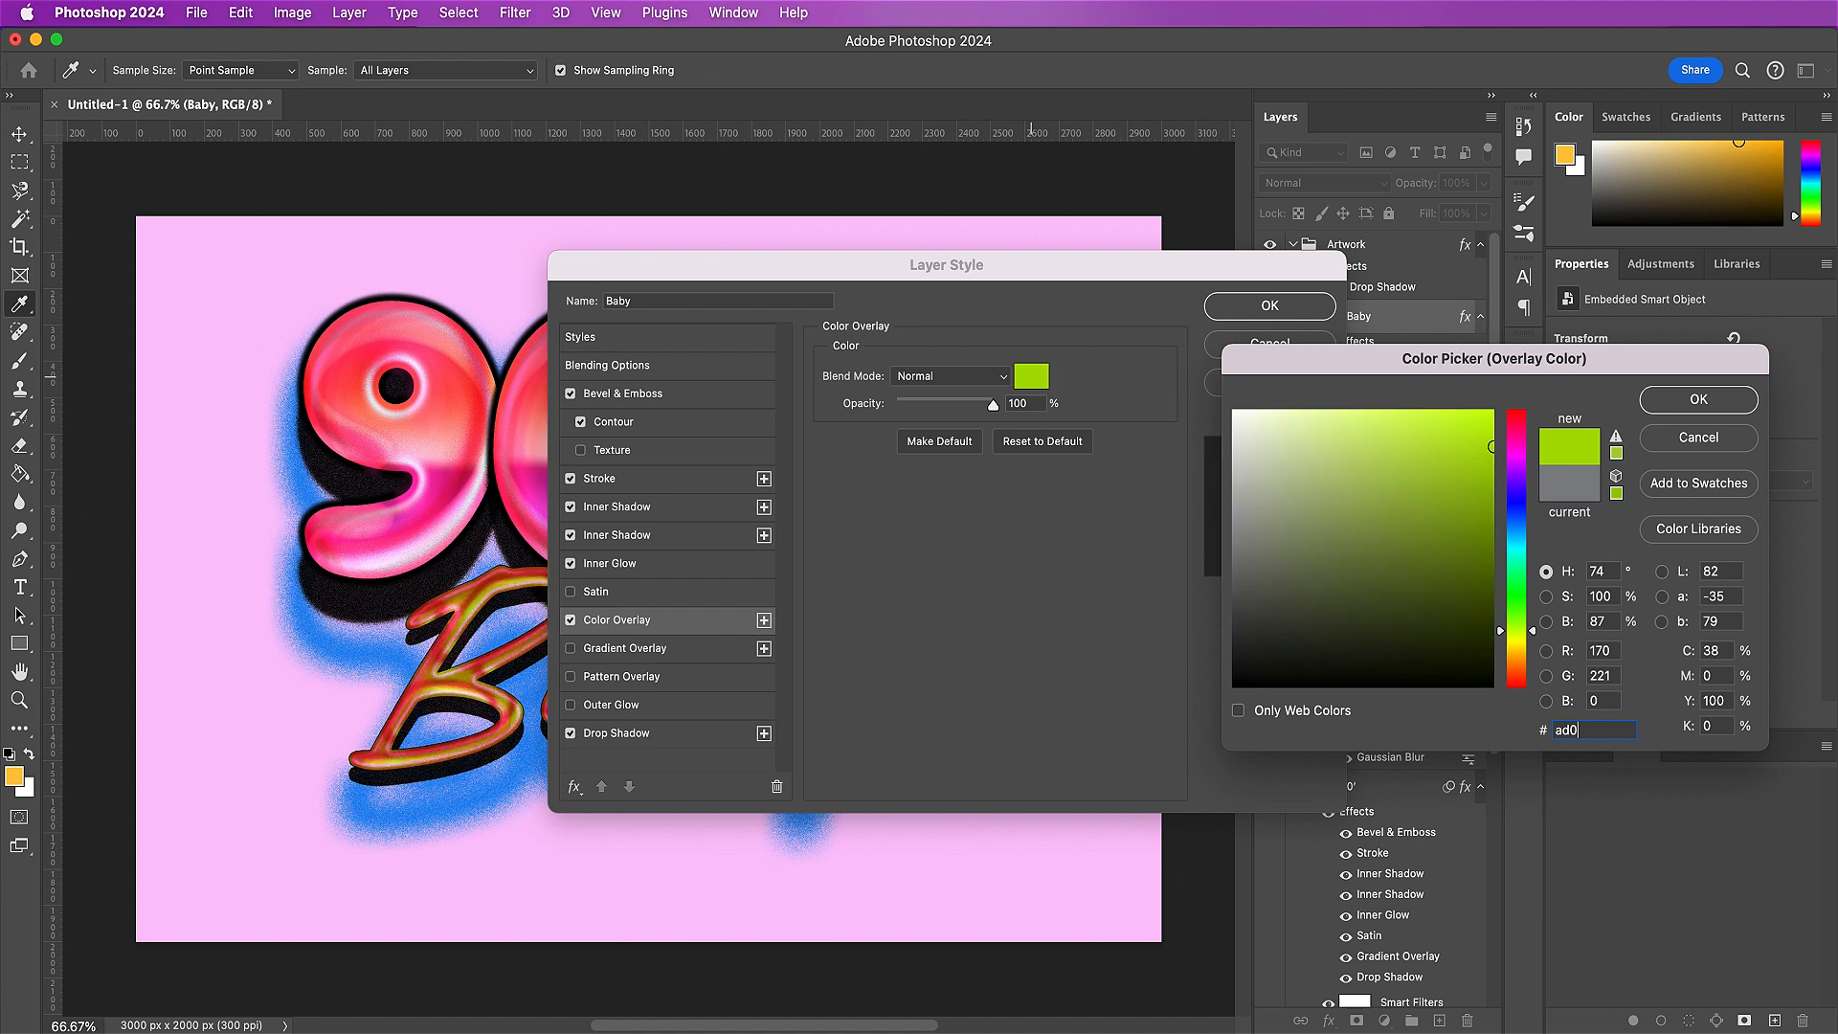
pyautogui.write('5')
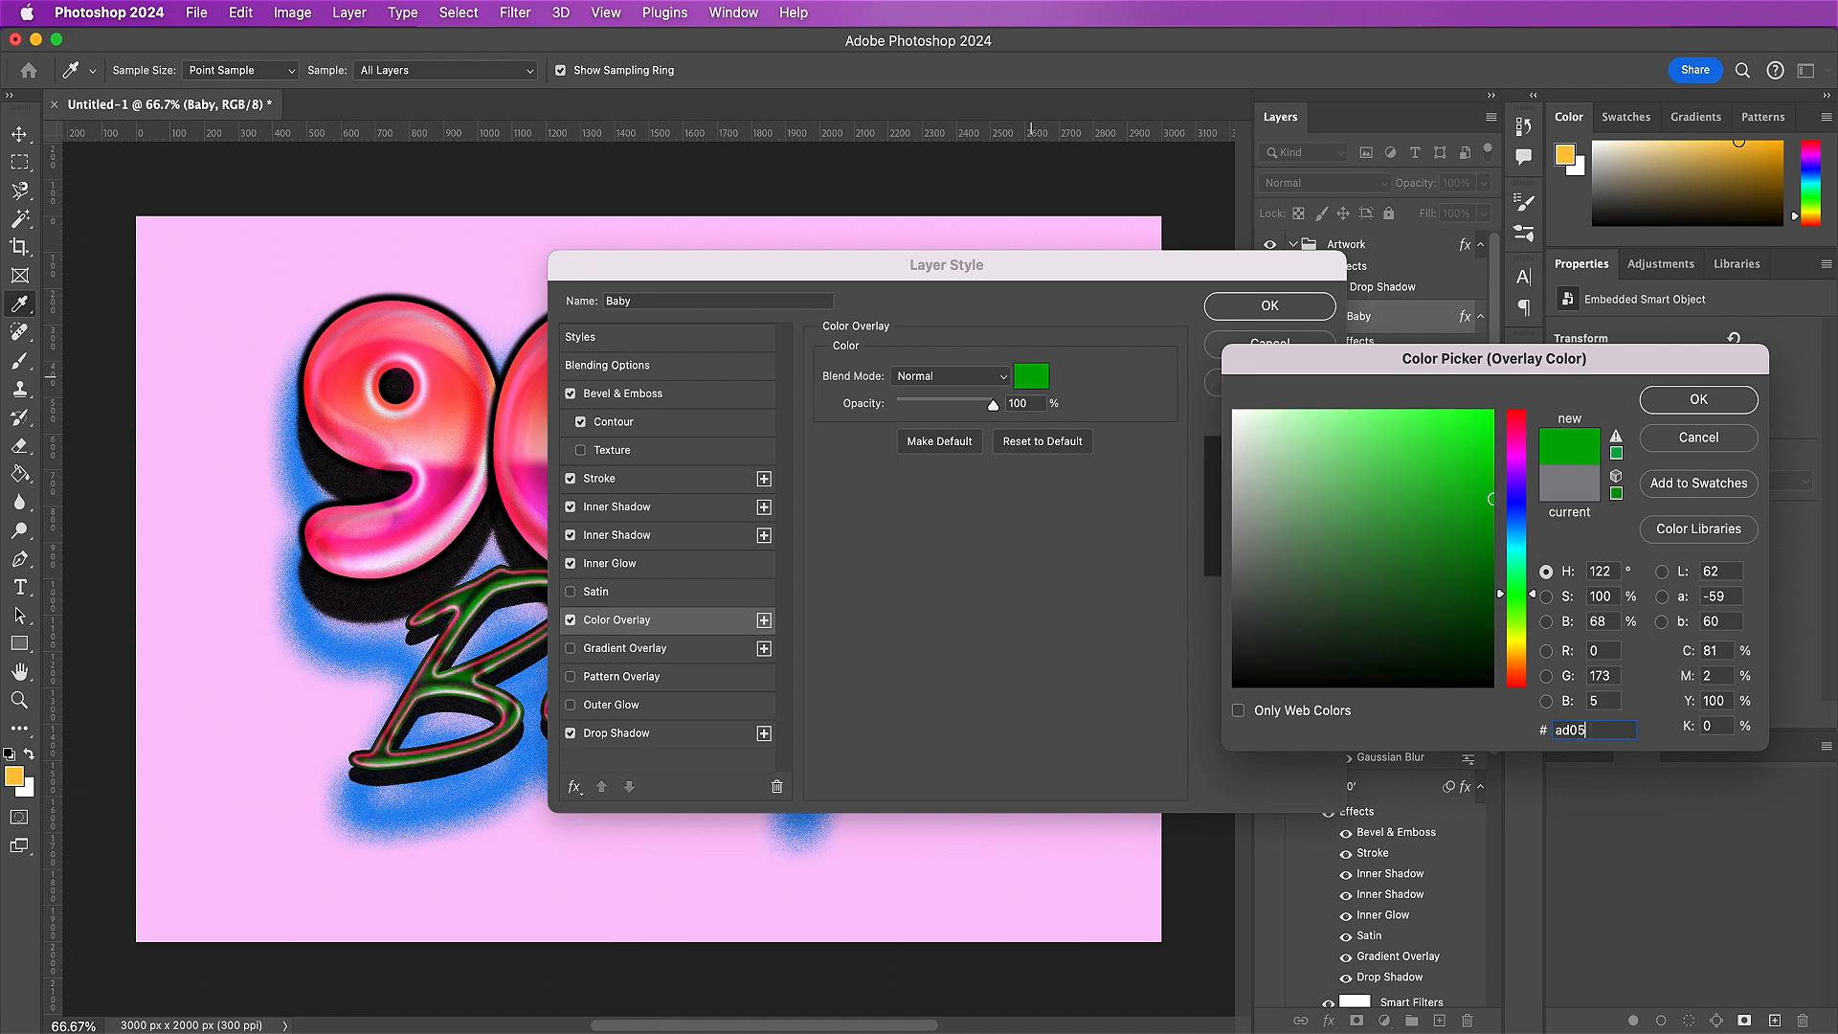
pyautogui.write('f3')
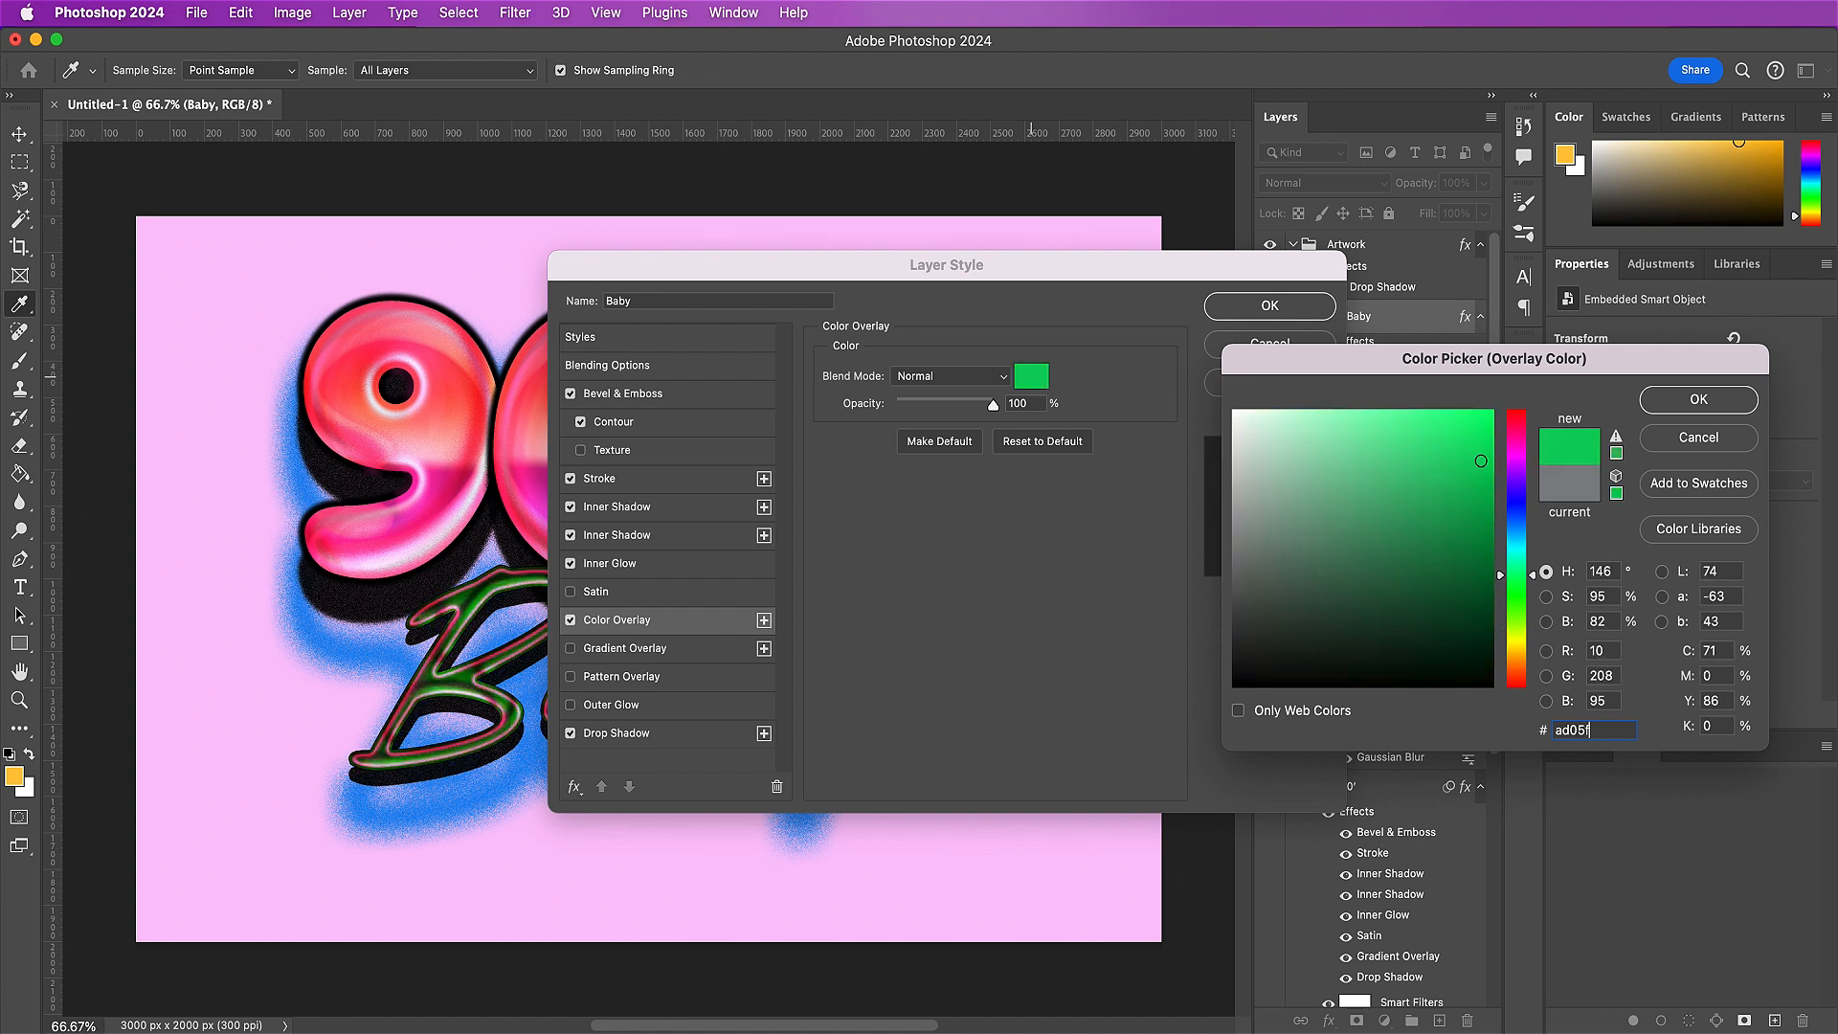
pyautogui.press('Return')
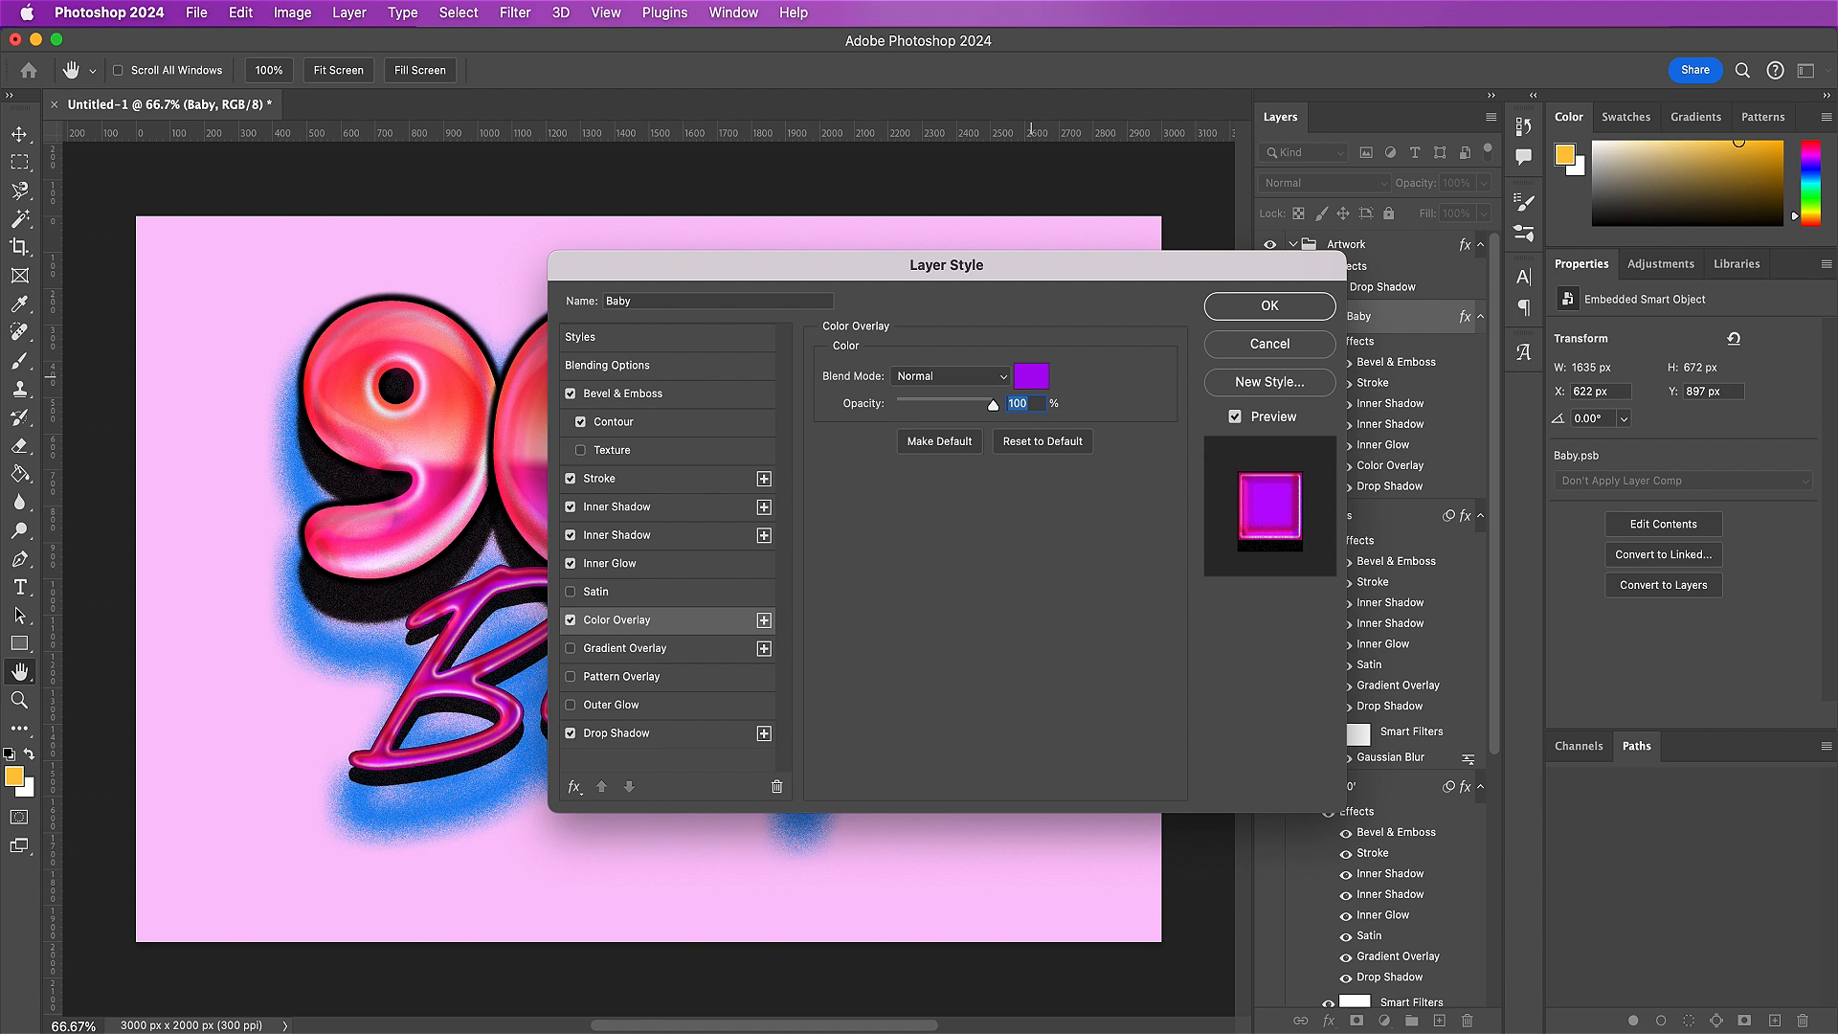
pyautogui.click(1266, 306)
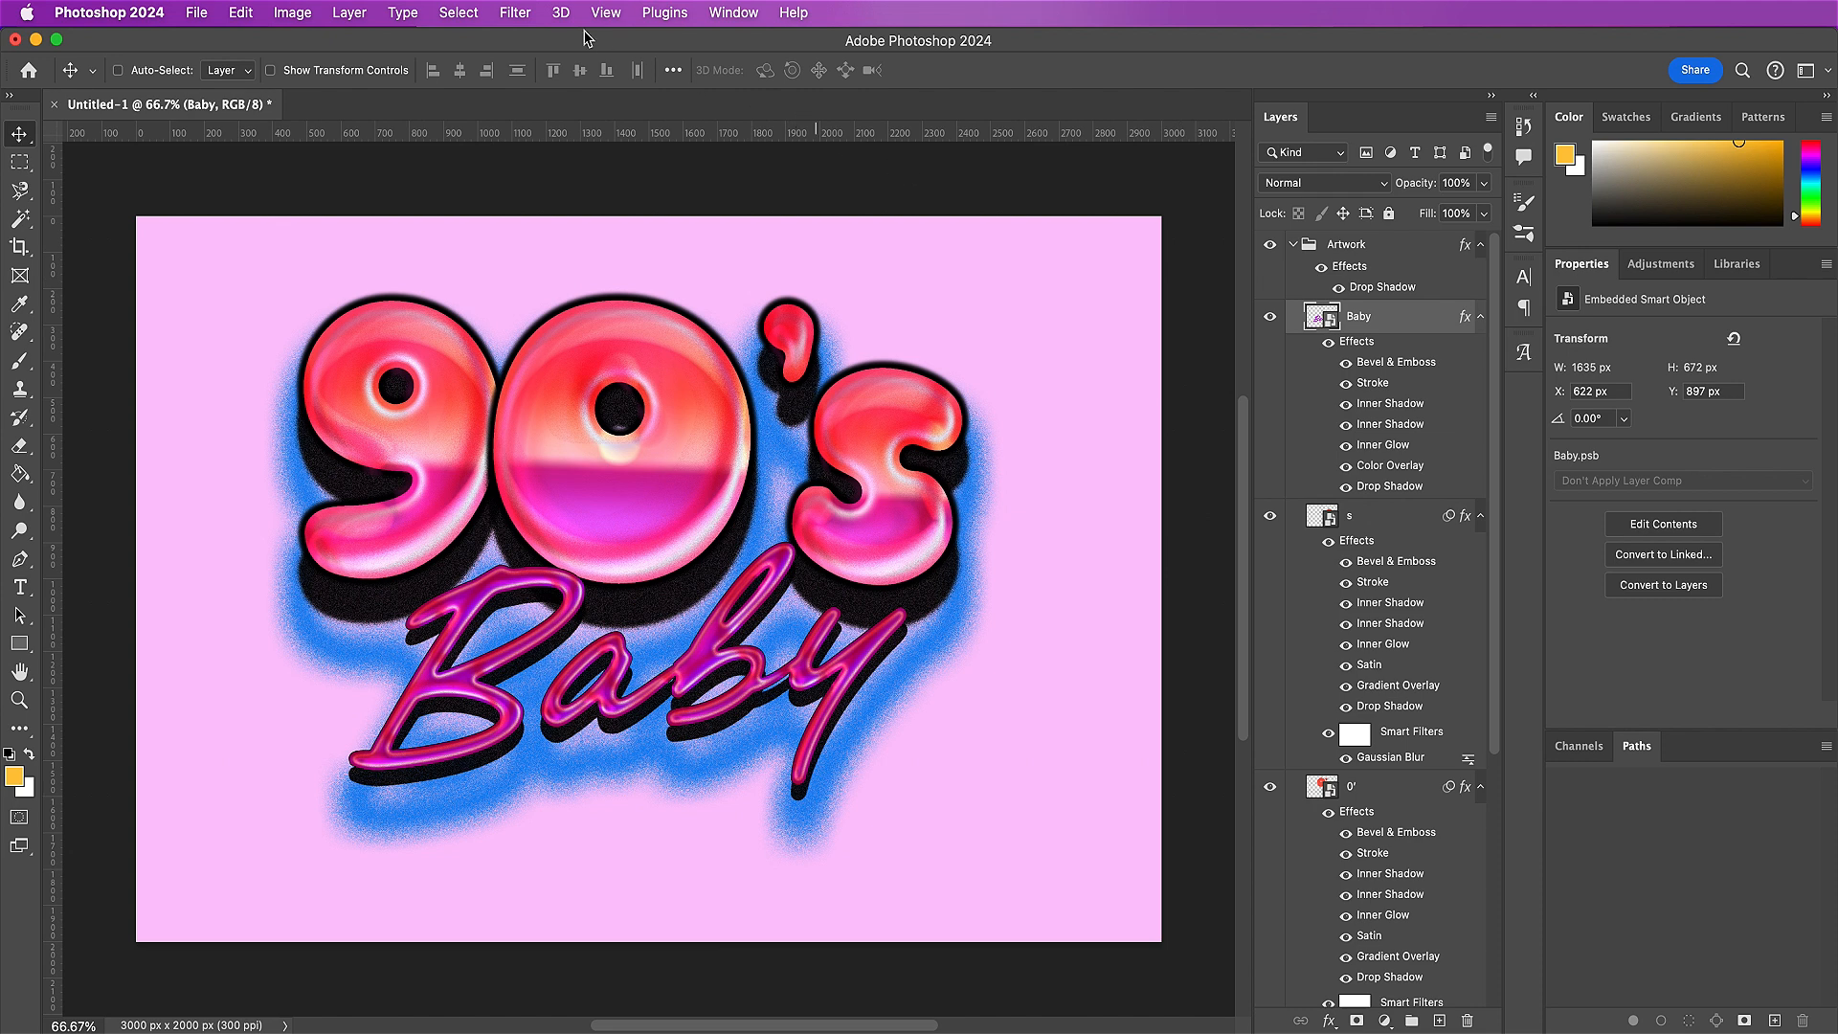
# - Apply a Gaussian Blur smart filter with a radius of 2 pixels to the Baby layer
pyautogui.click(503, 16)
pyautogui.moveTo(687, 291)
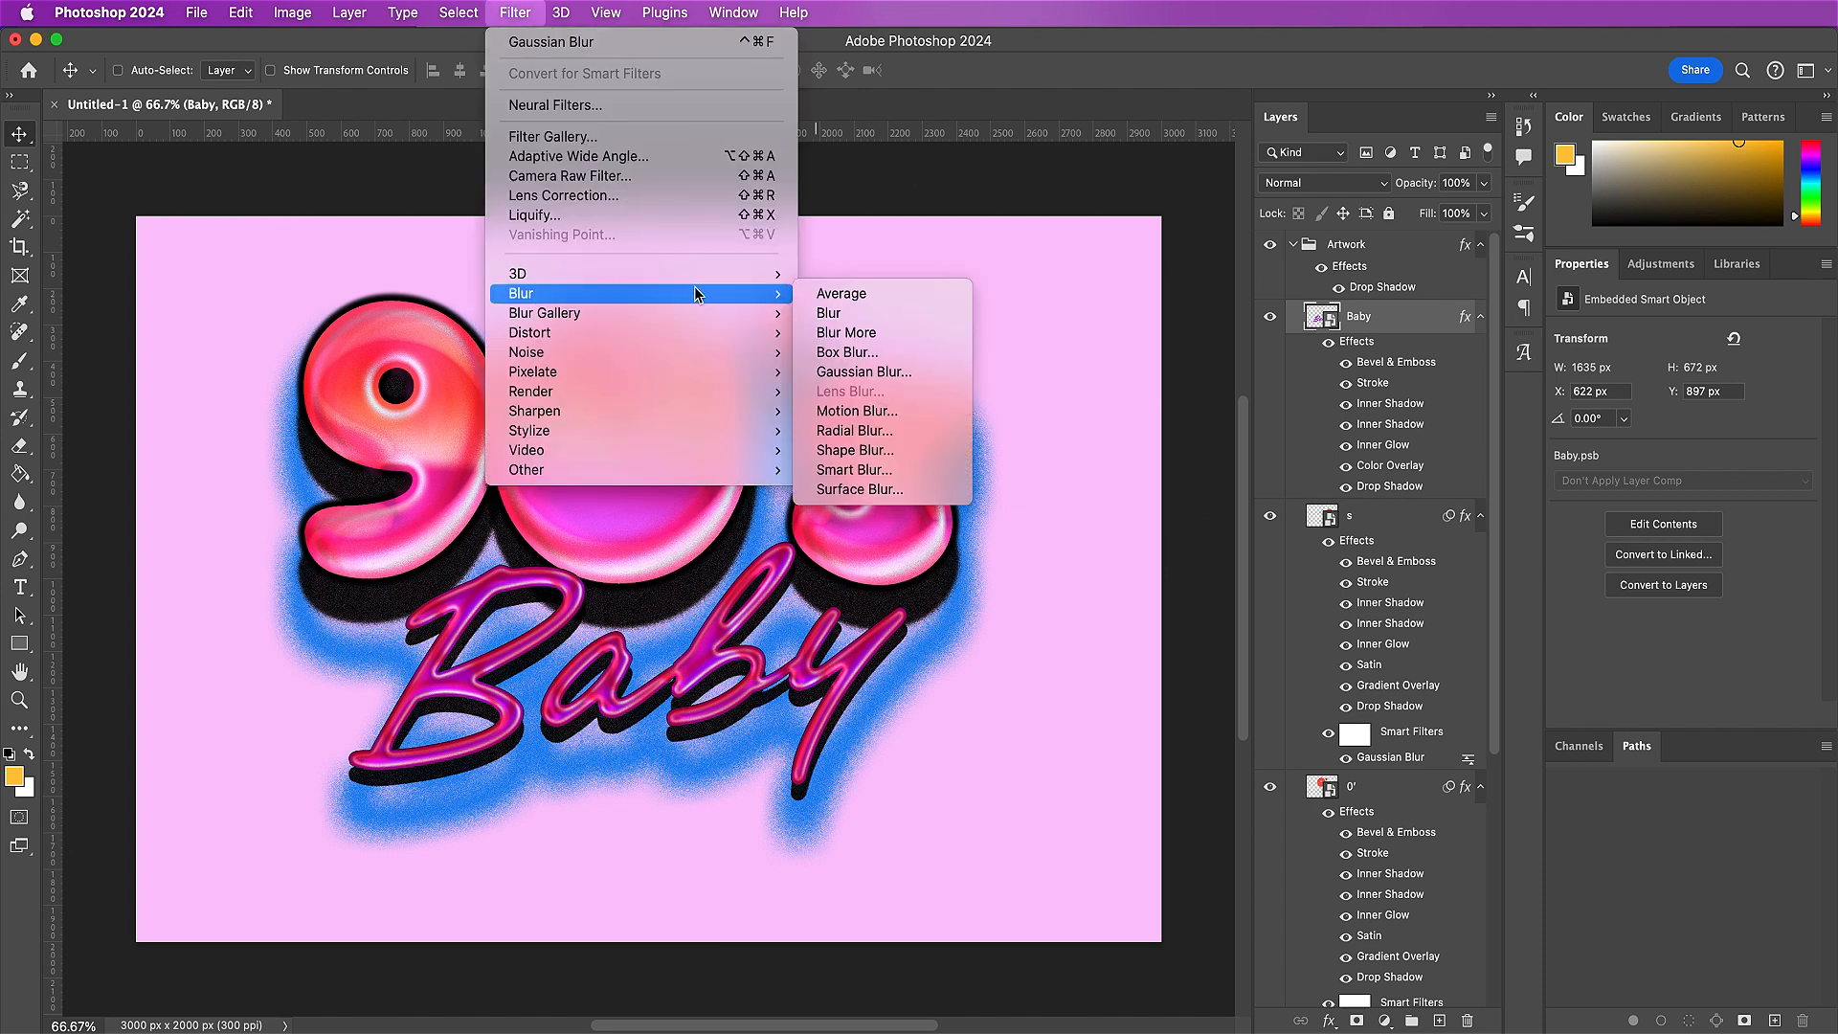
pyautogui.click(887, 374)
pyautogui.write('2')
pyautogui.press('Return')
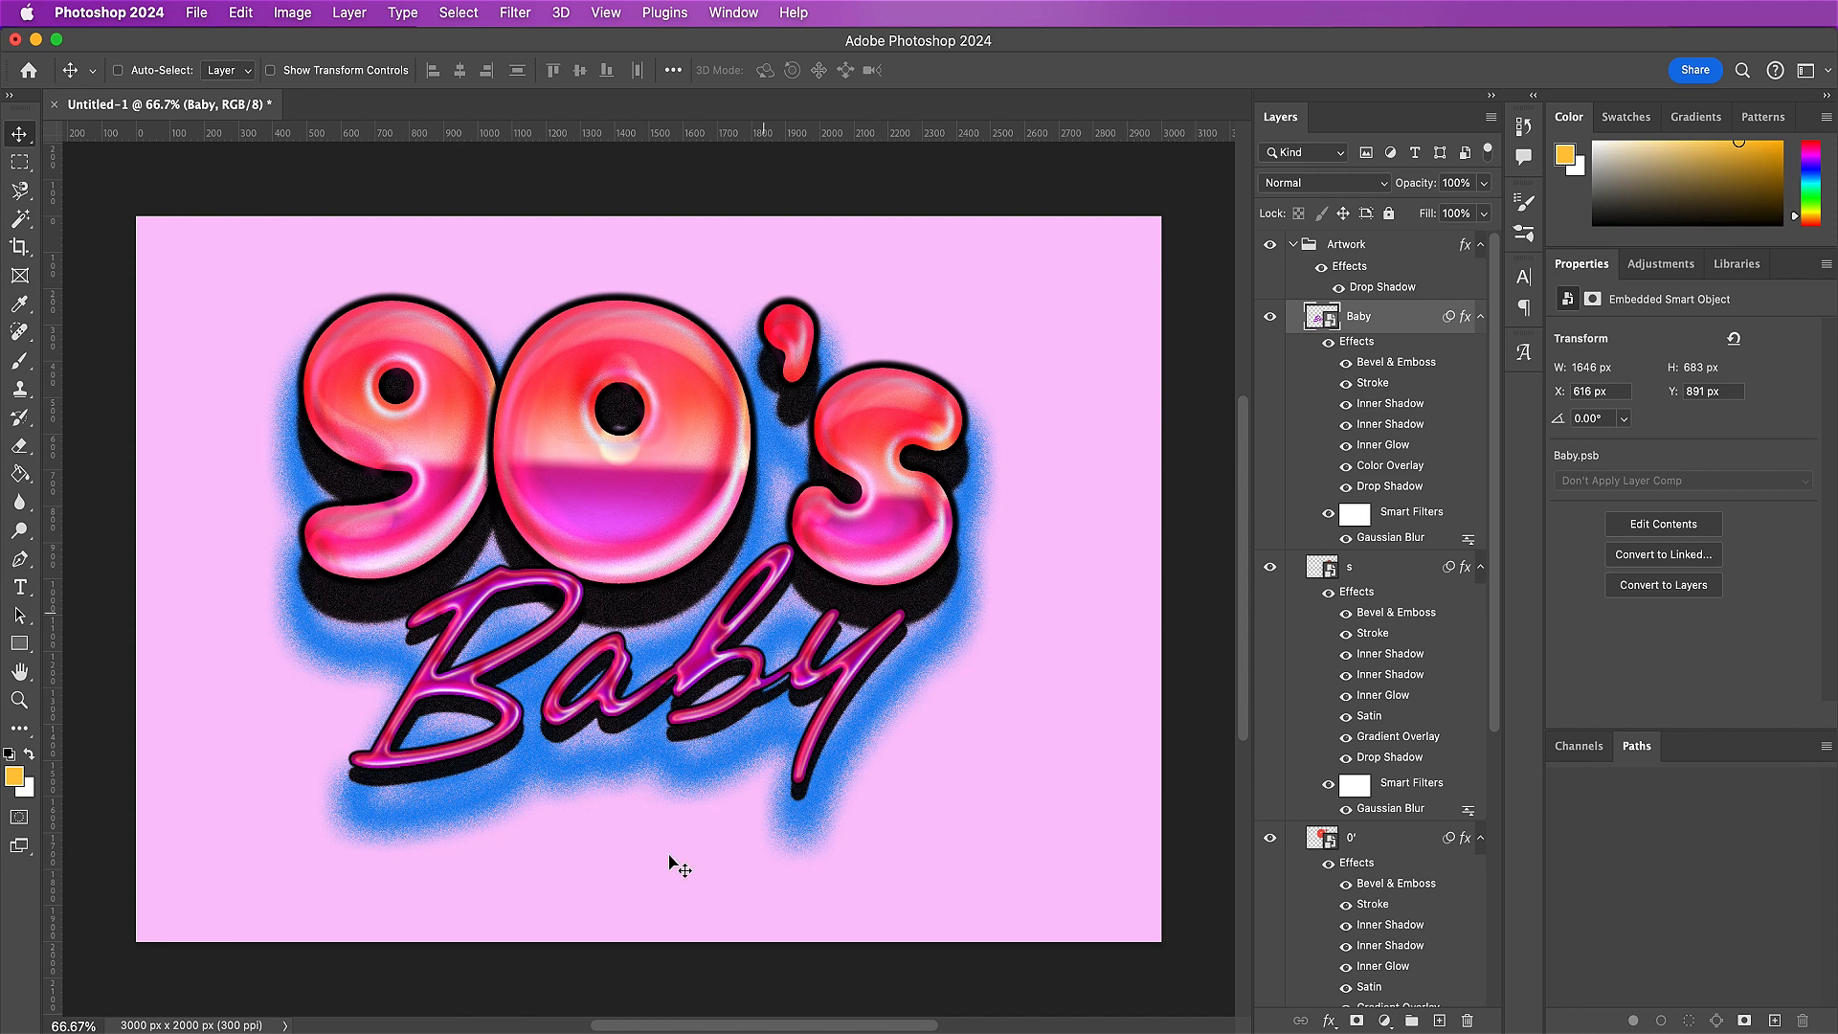
# - Switch to Illustrator, isolate the red heart shape and set its fill to #ee1eff
pyautogui.click(886, 1032)
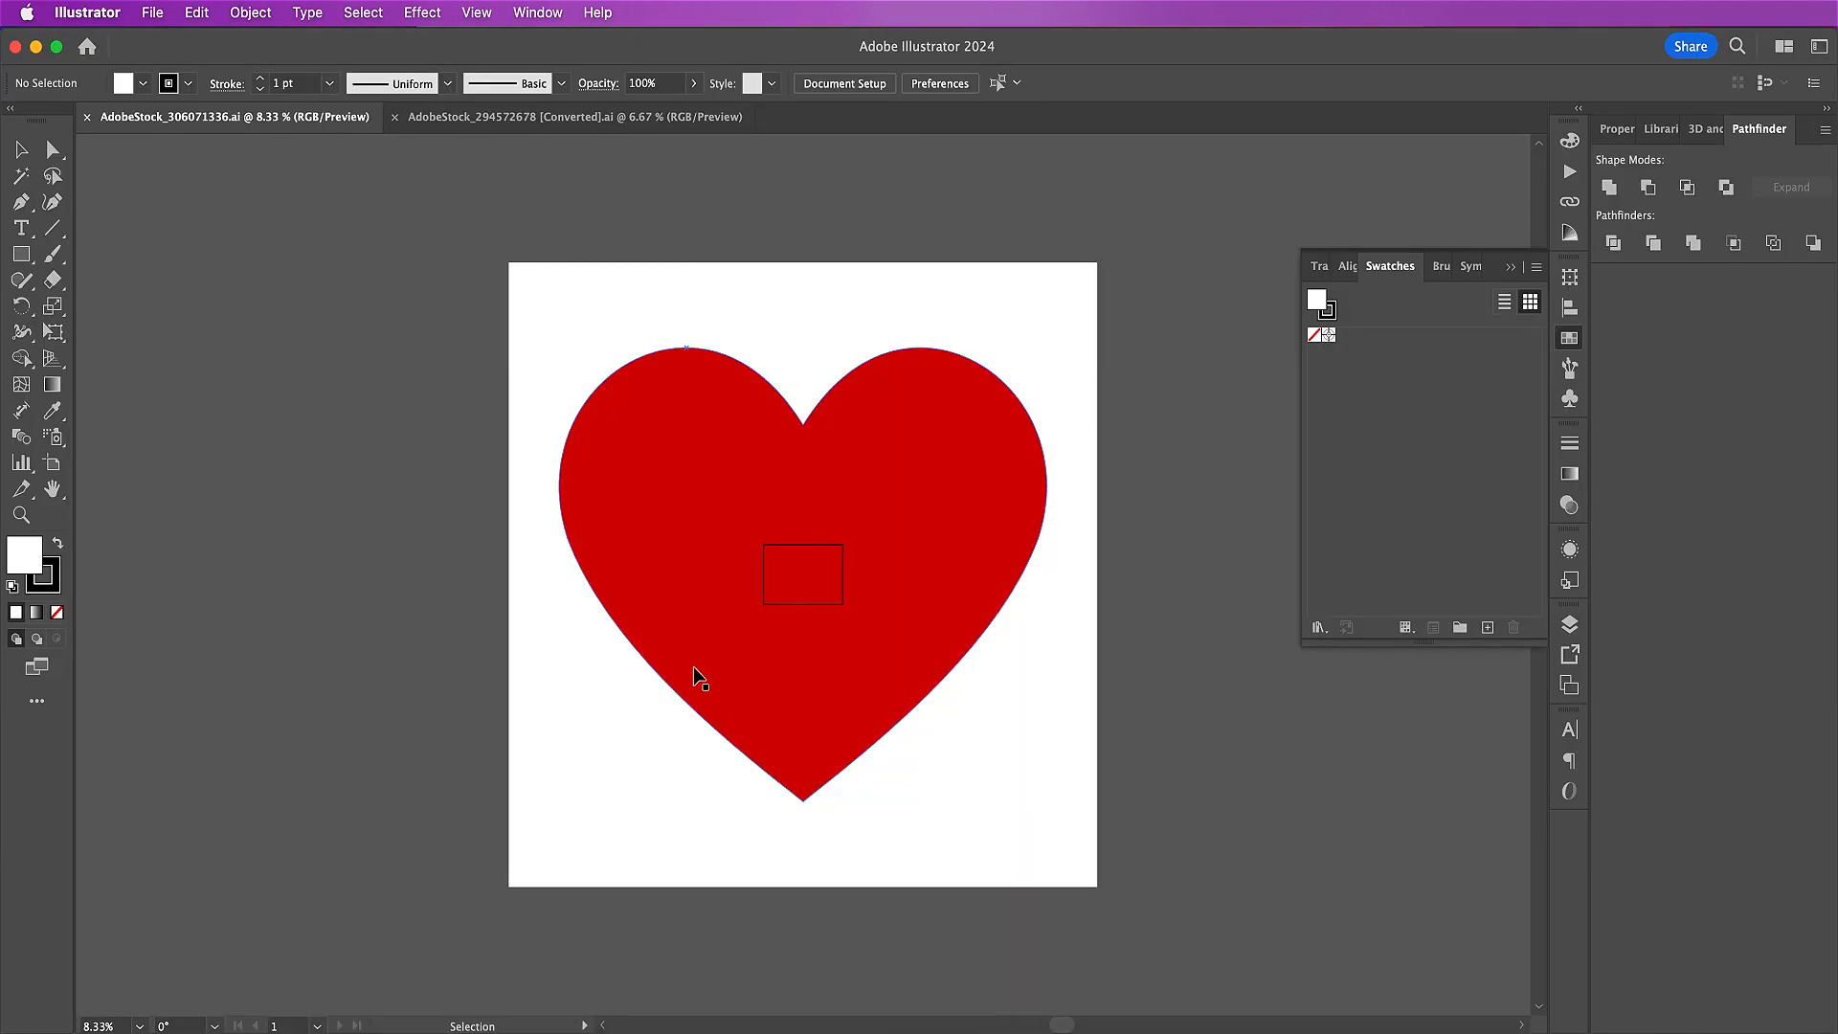
pyautogui.click(694, 671)
pyautogui.doubleClick(694, 671)
pyautogui.click(694, 671)
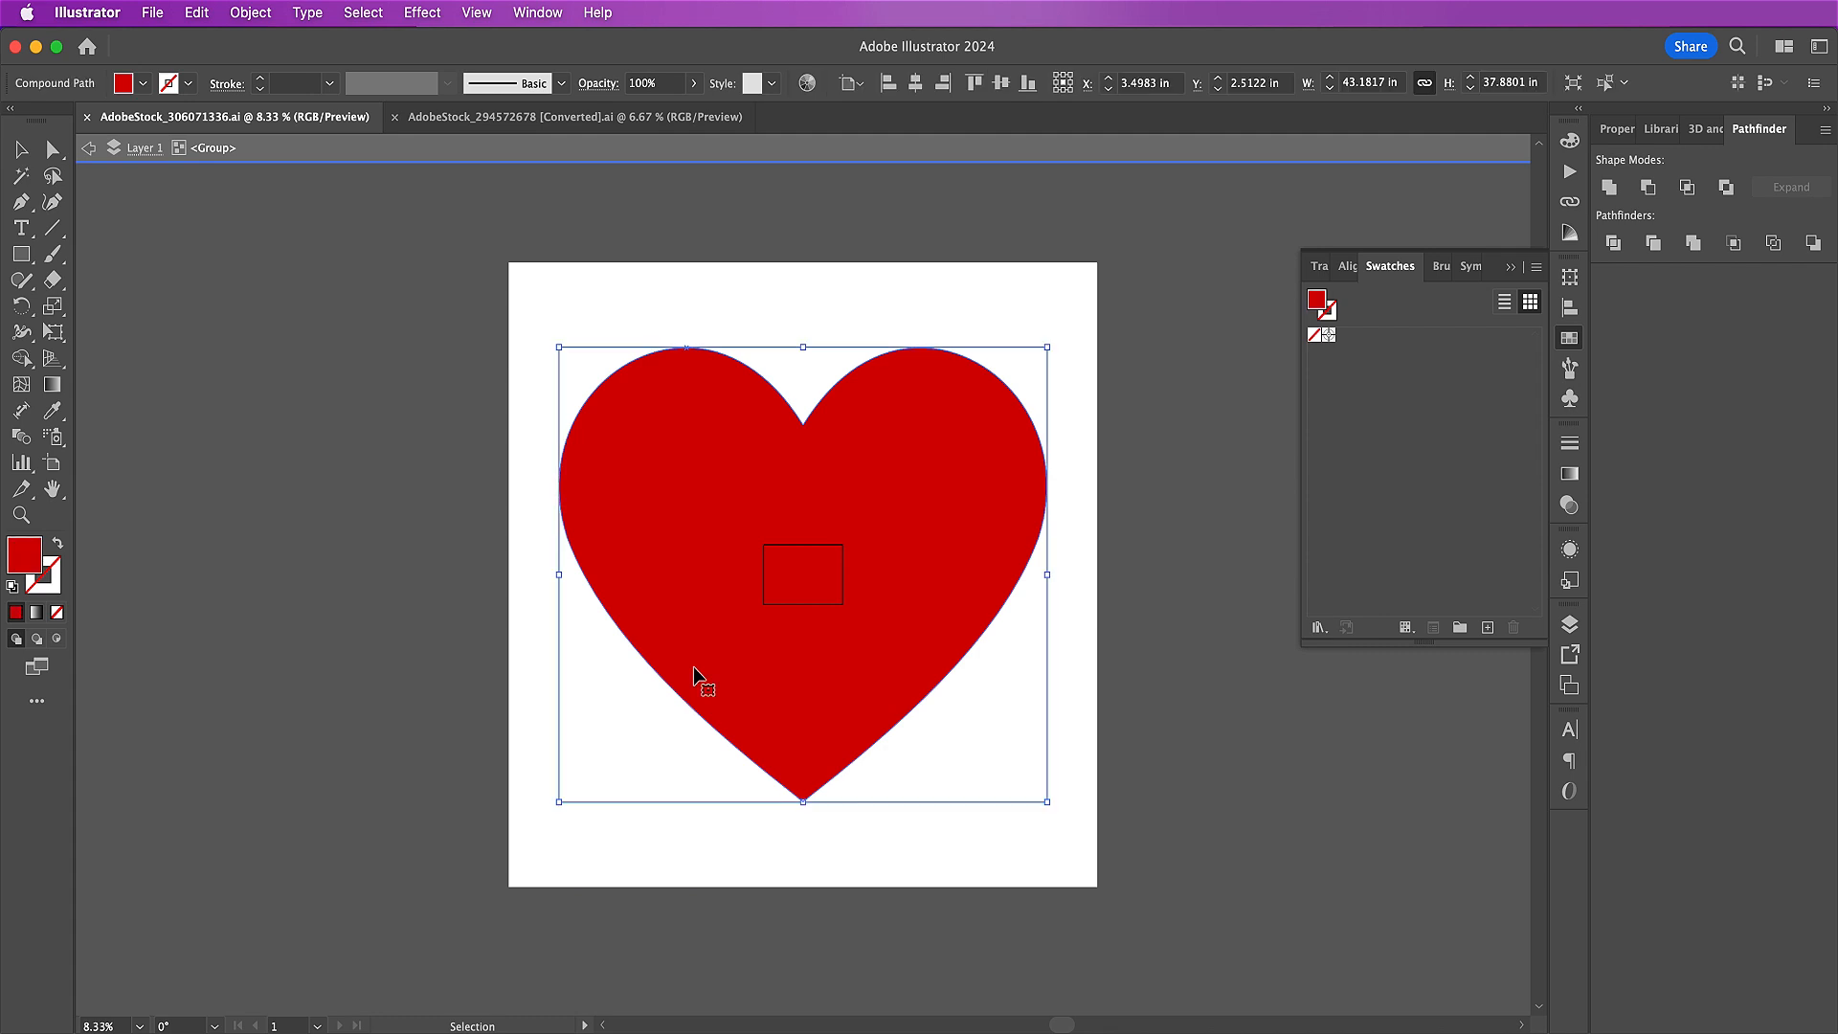
pyautogui.doubleClick(29, 563)
pyautogui.write('ee1')
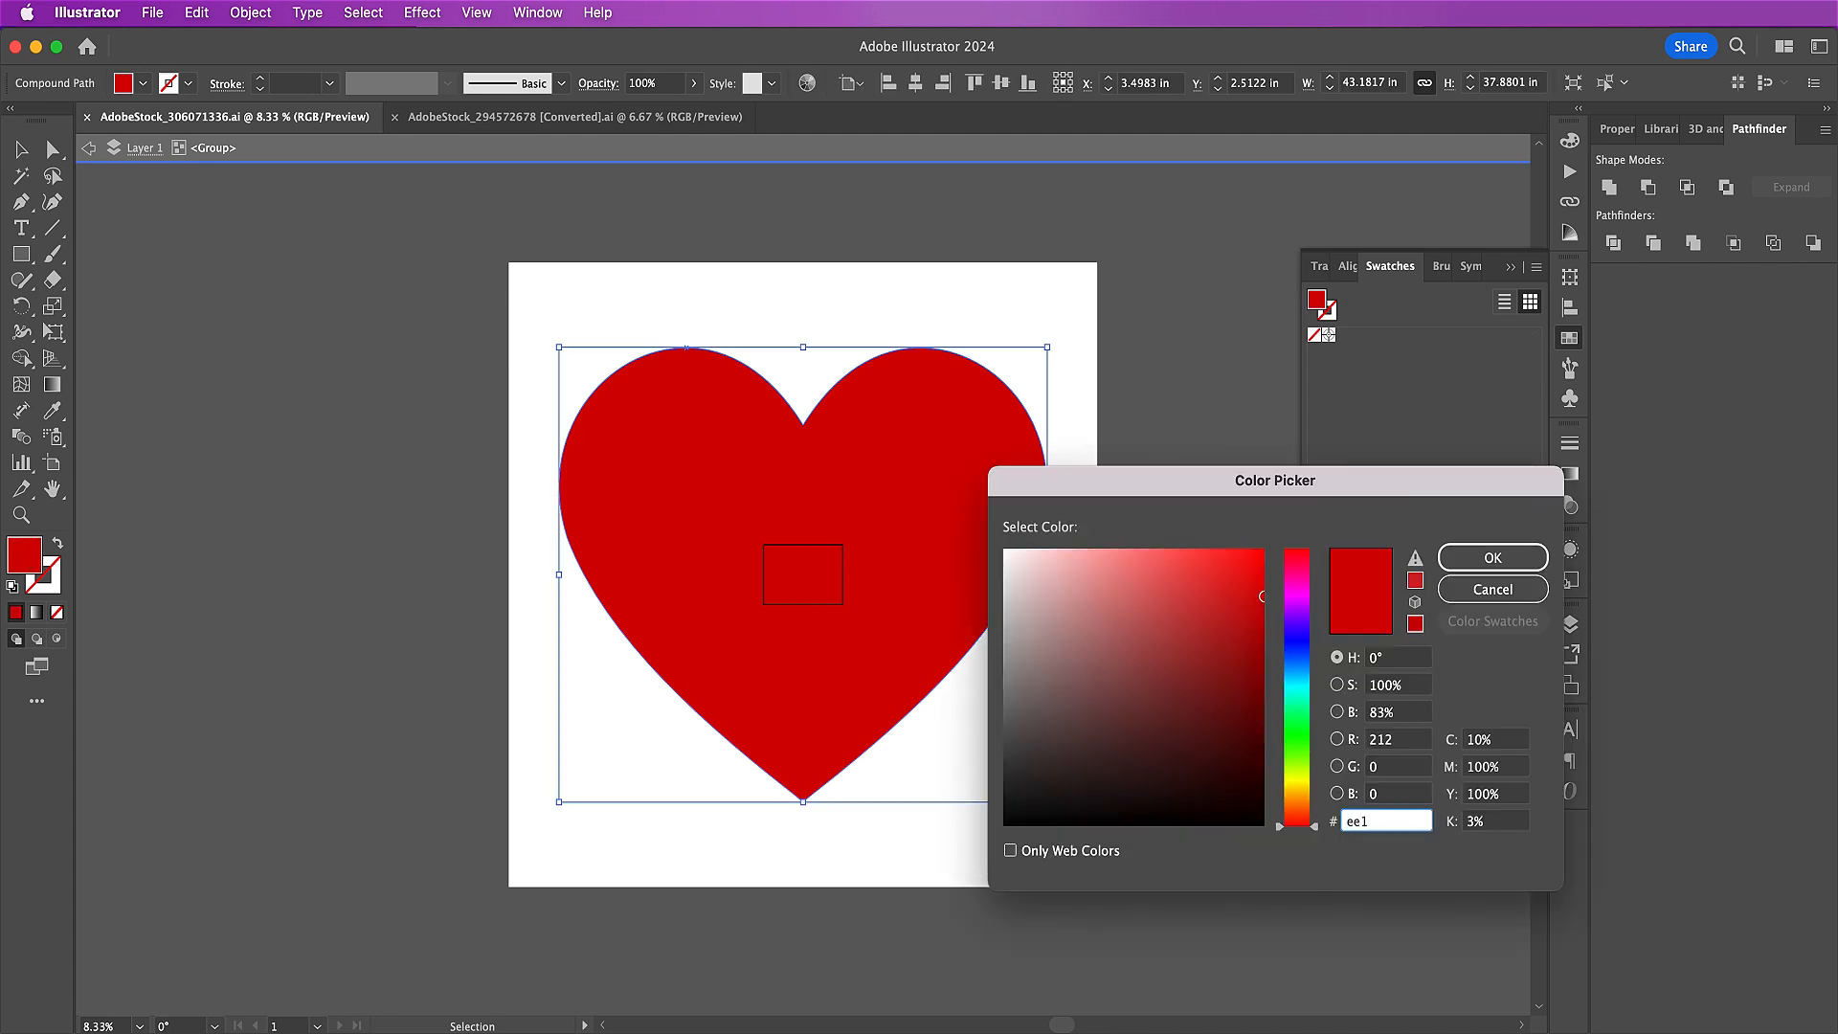
pyautogui.write('eff')
pyautogui.press('Return')
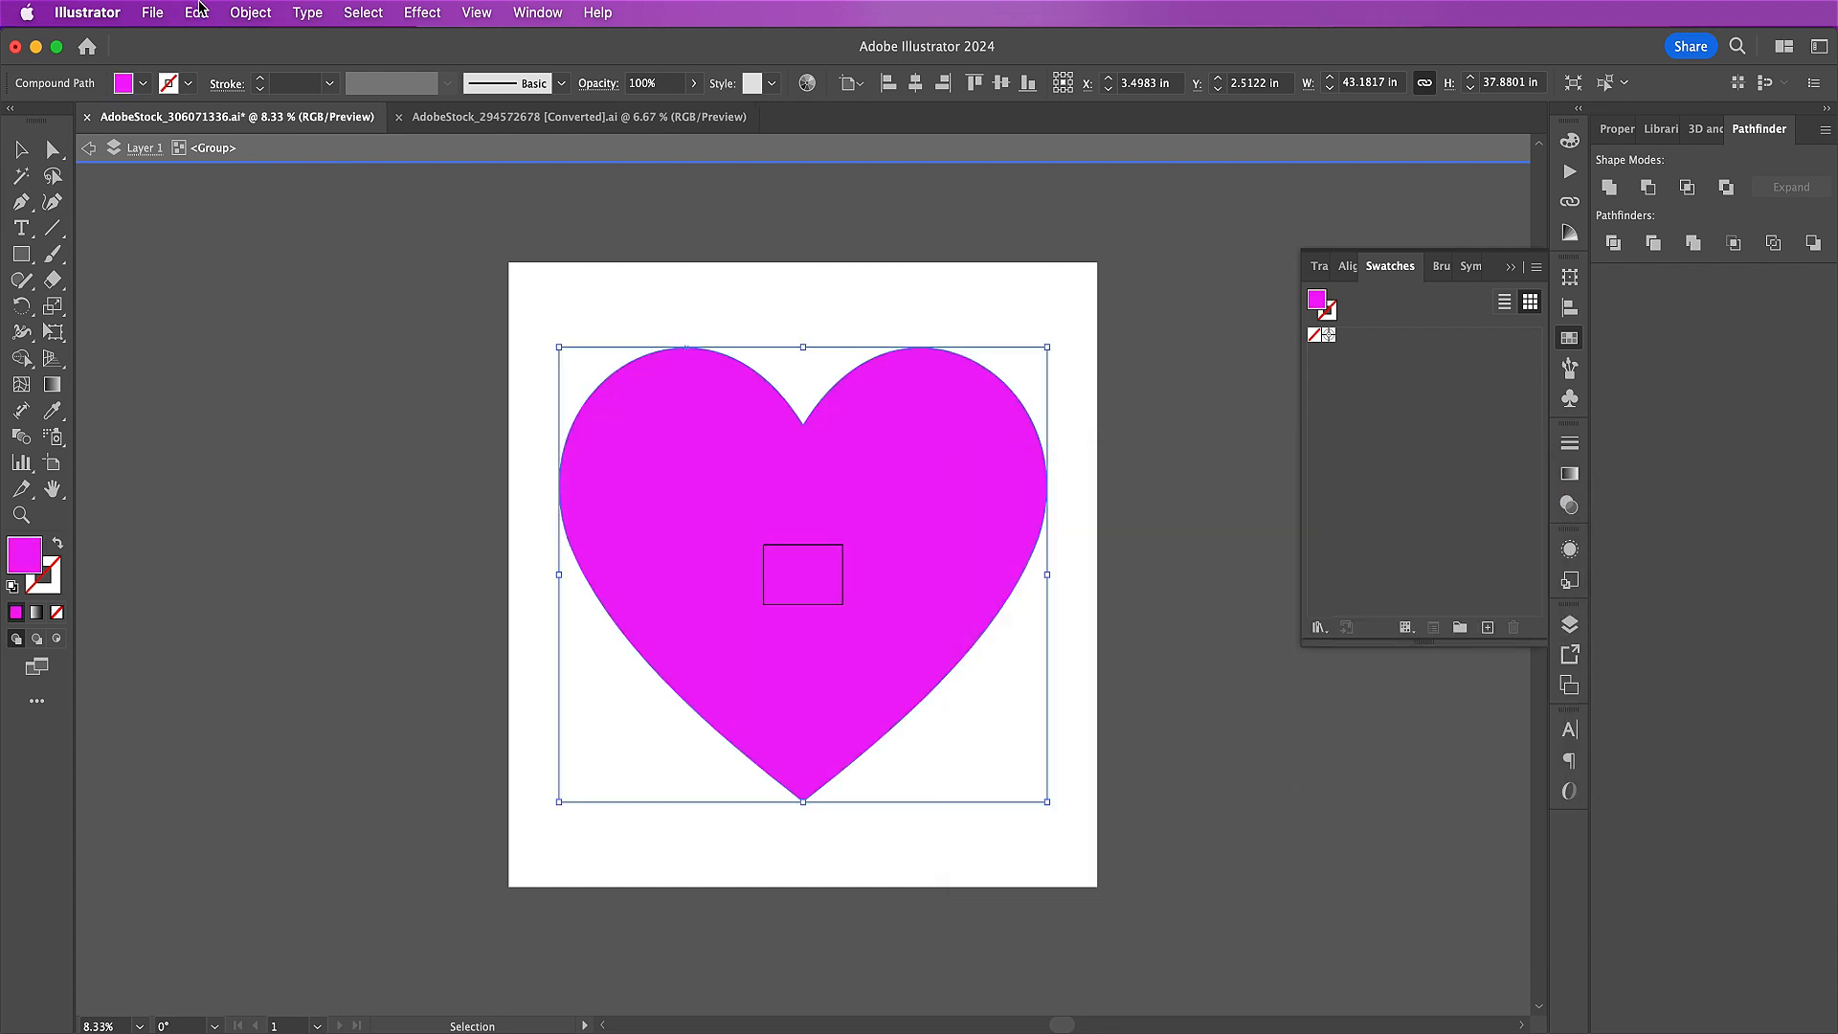
# - Copy the magenta heart from Illustrator and paste it into the Photoshop artwork as a smart object
pyautogui.click(197, 13)
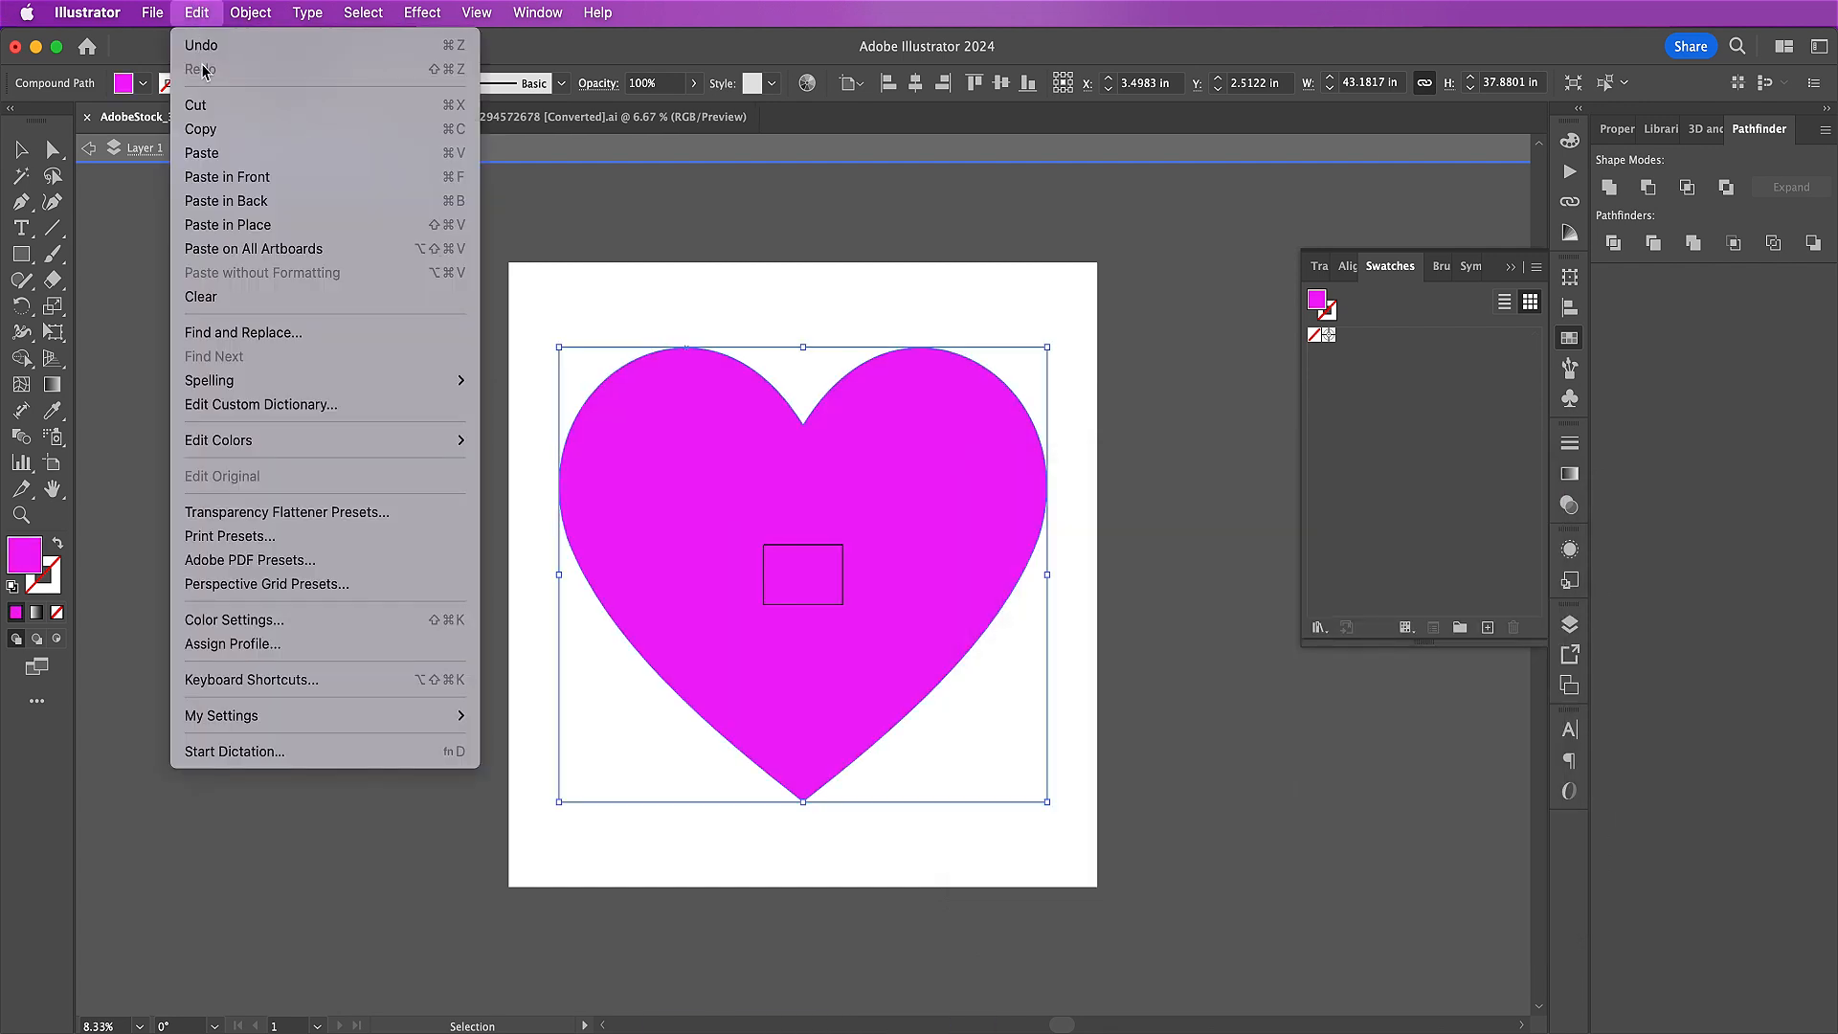
pyautogui.click(201, 128)
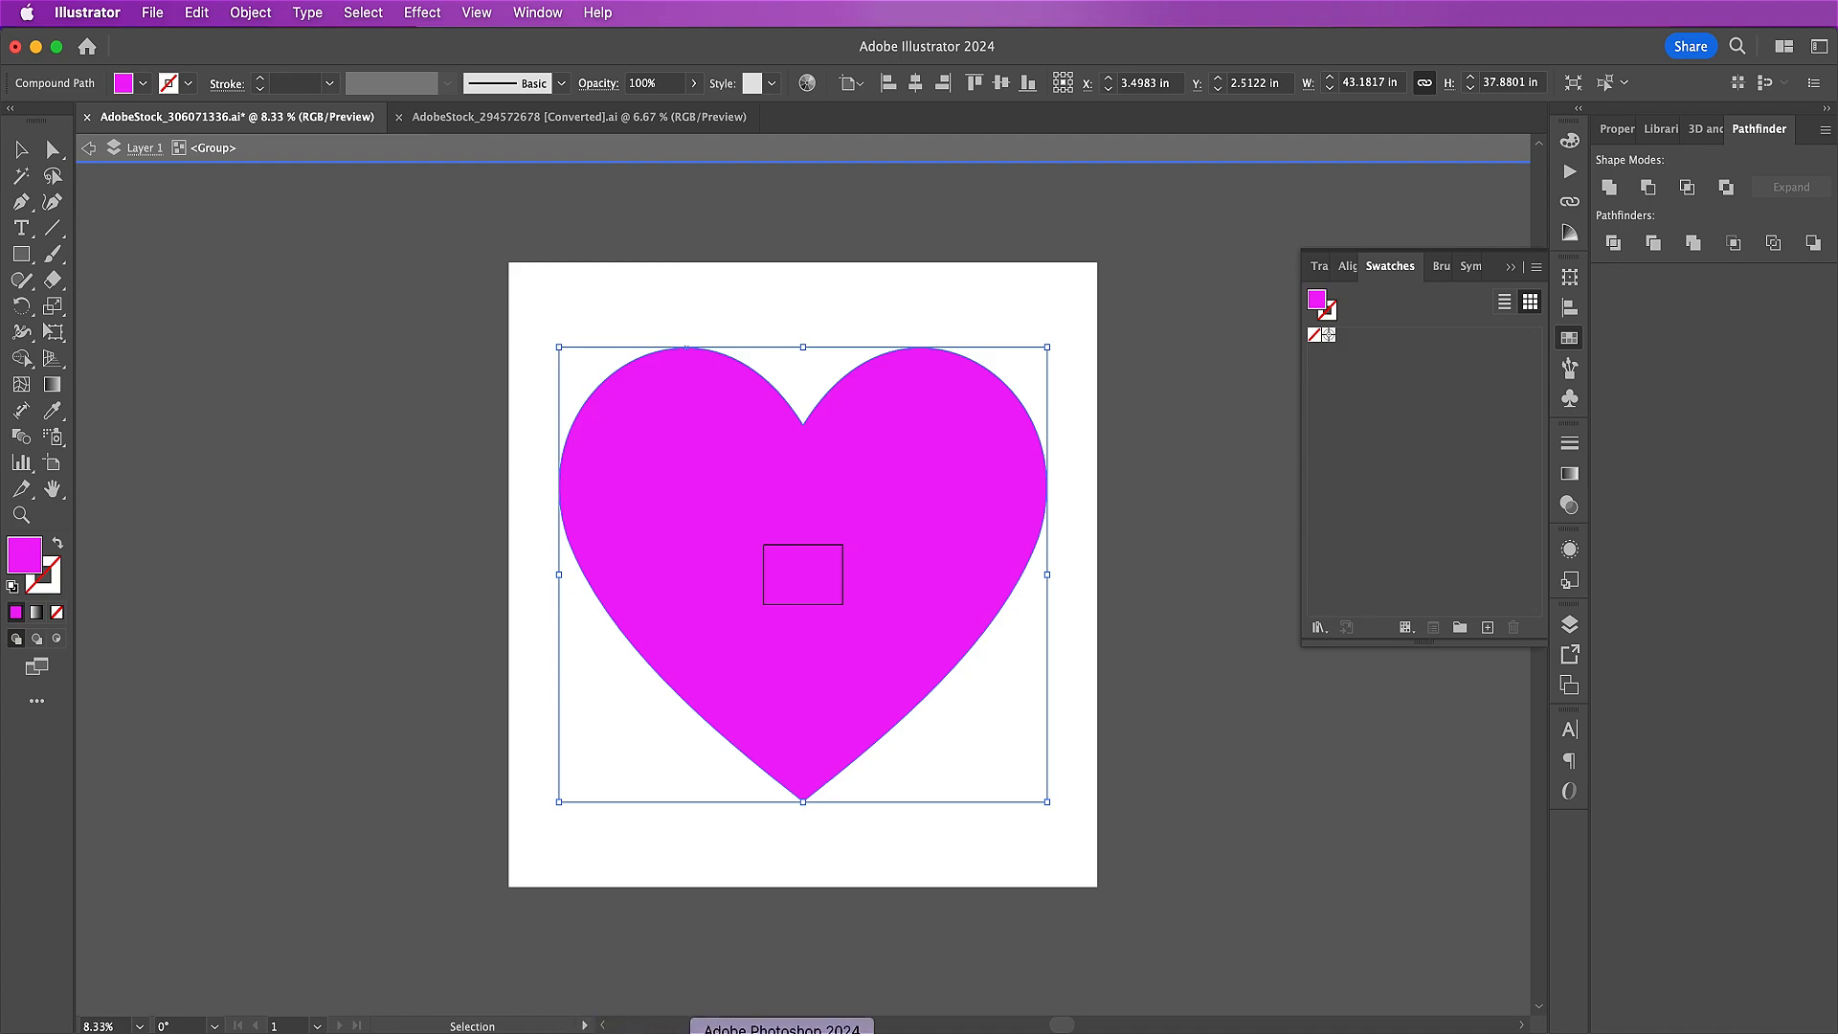
pyautogui.click(782, 1029)
pyautogui.click(241, 12)
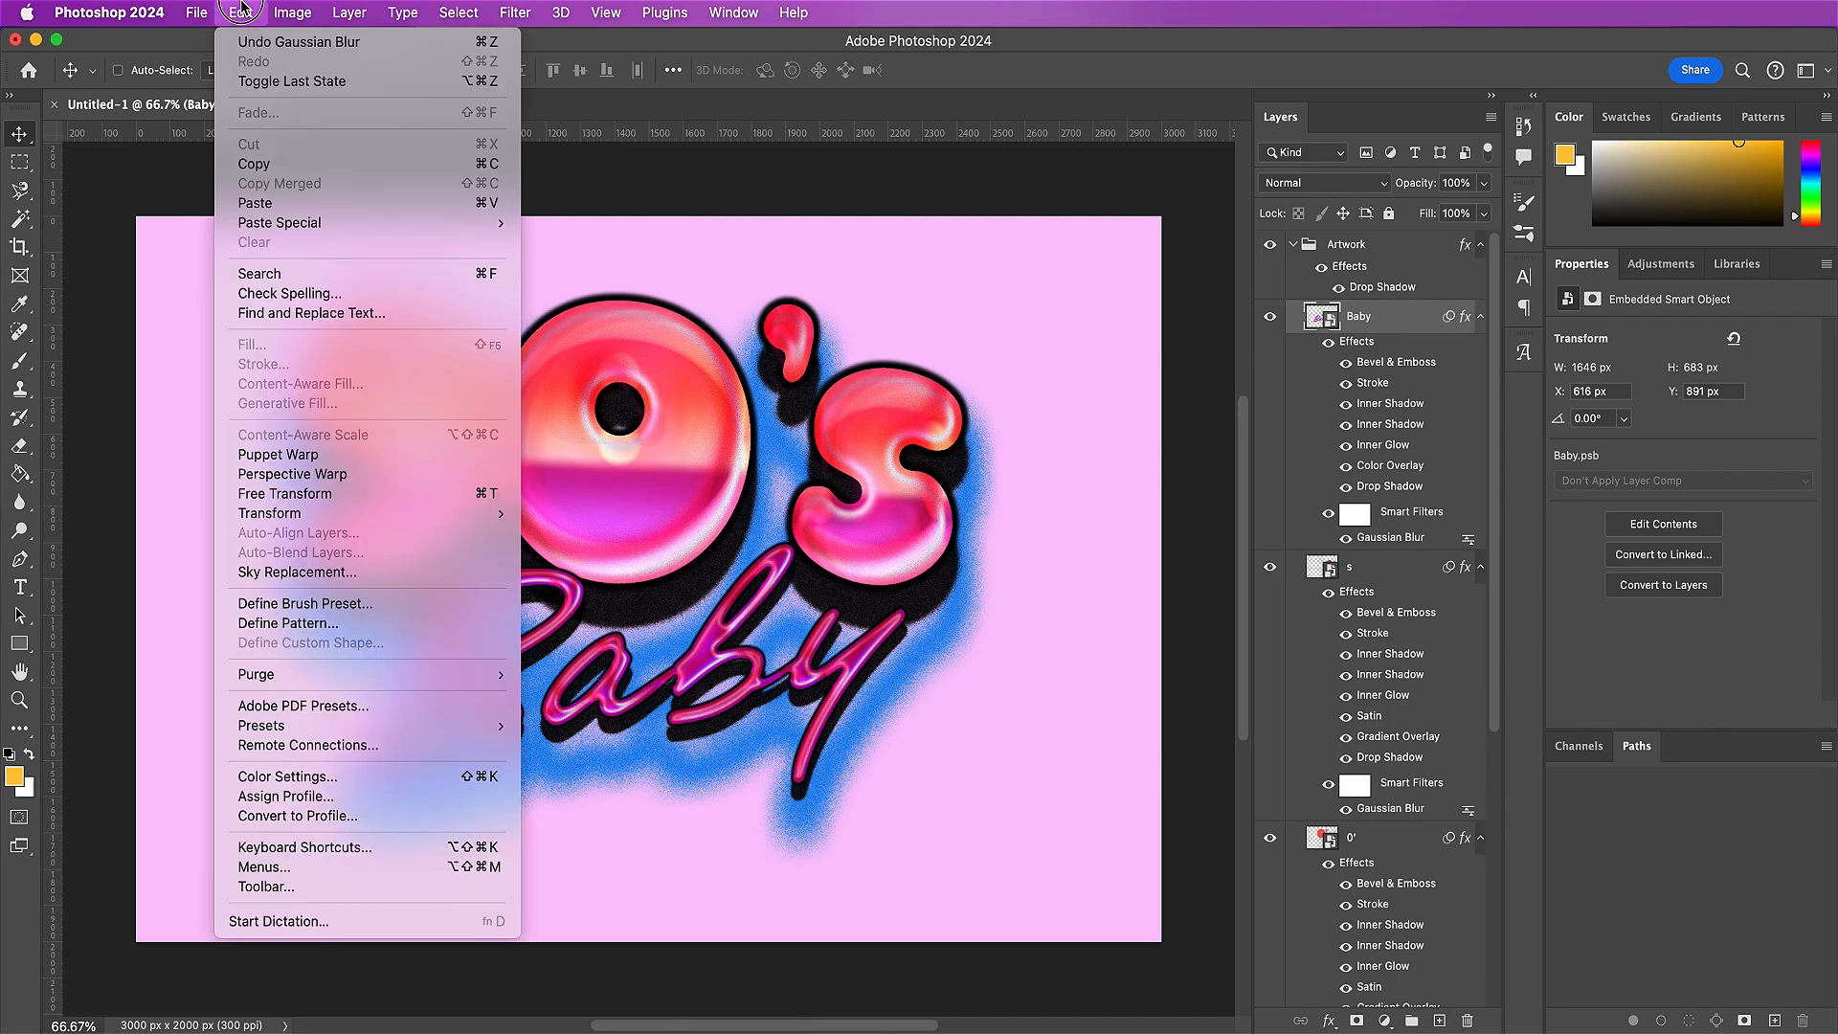
pyautogui.click(256, 203)
pyautogui.click(1014, 522)
# - Scale the pasted heart to about 160 × 140 px and place it above the gap between the 9 and the 0
pyautogui.moveTo(1038, 936); pyautogui.dragTo(263, 304)
pyautogui.click(1008, 69)
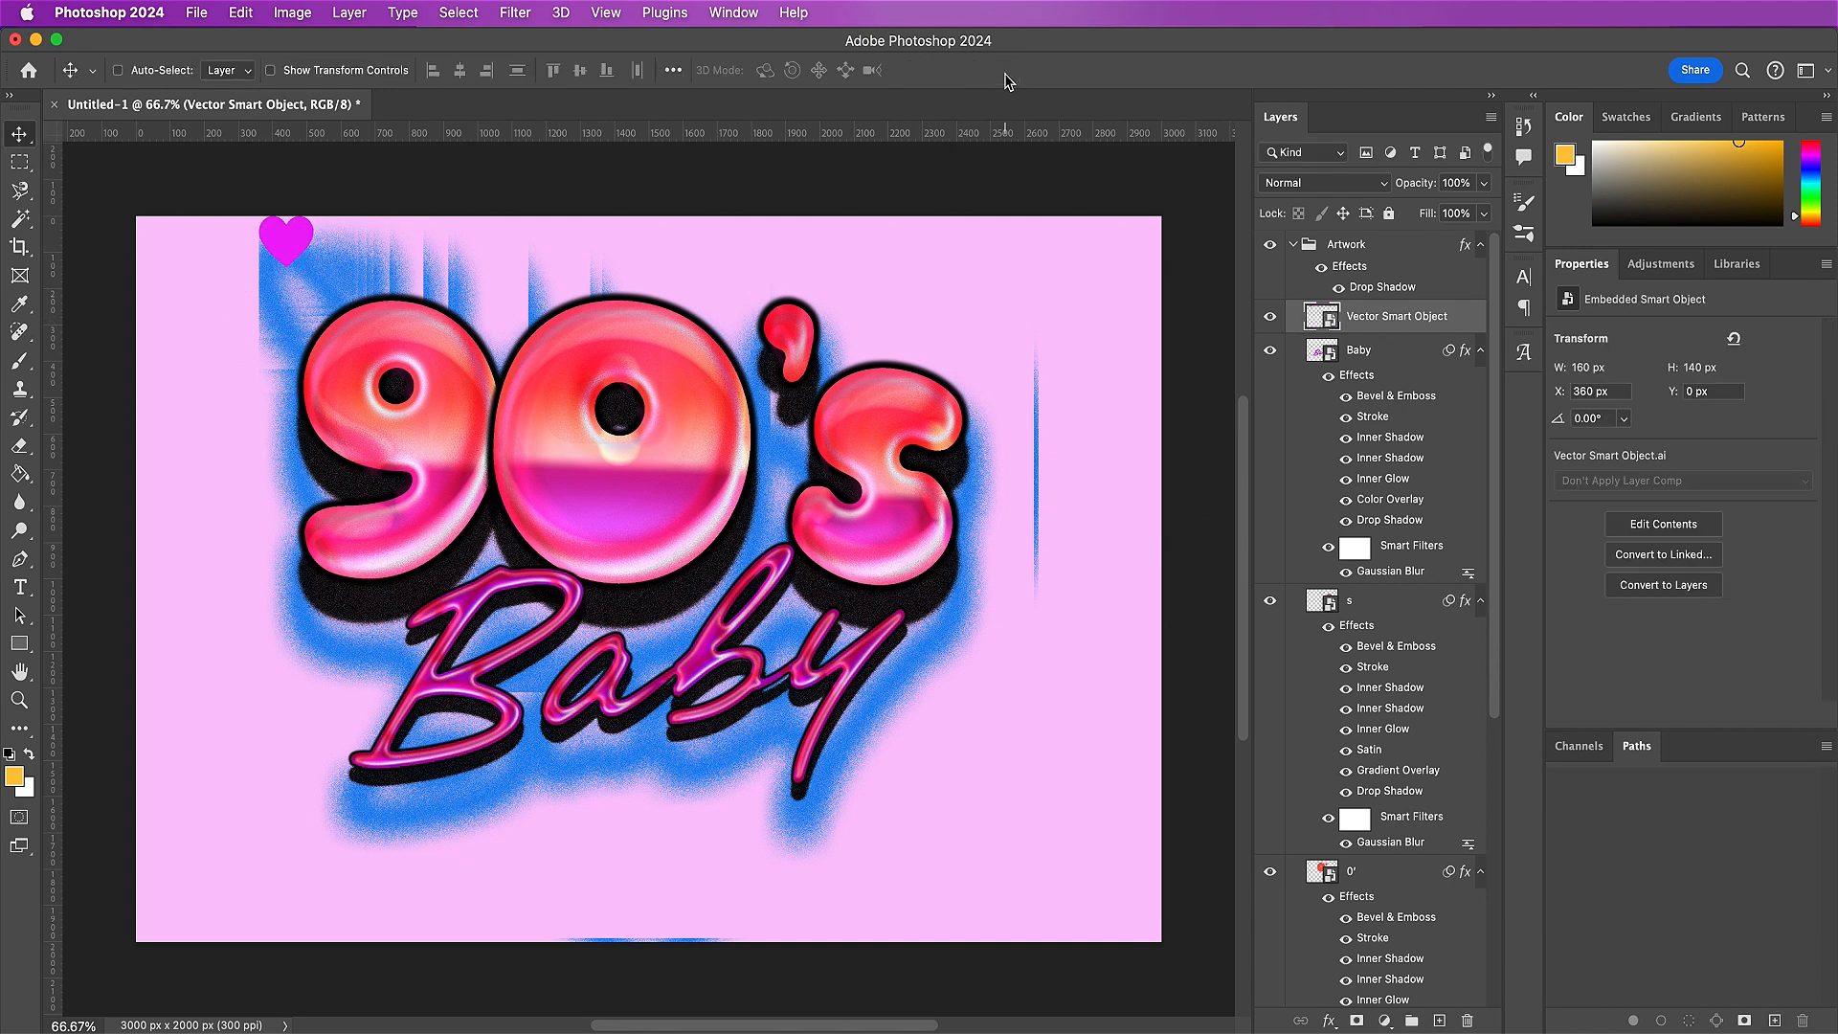
pyautogui.rightClick(387, 329)
pyautogui.click(522, 407)
pyautogui.moveTo(497, 255); pyautogui.dragTo(693, 316)
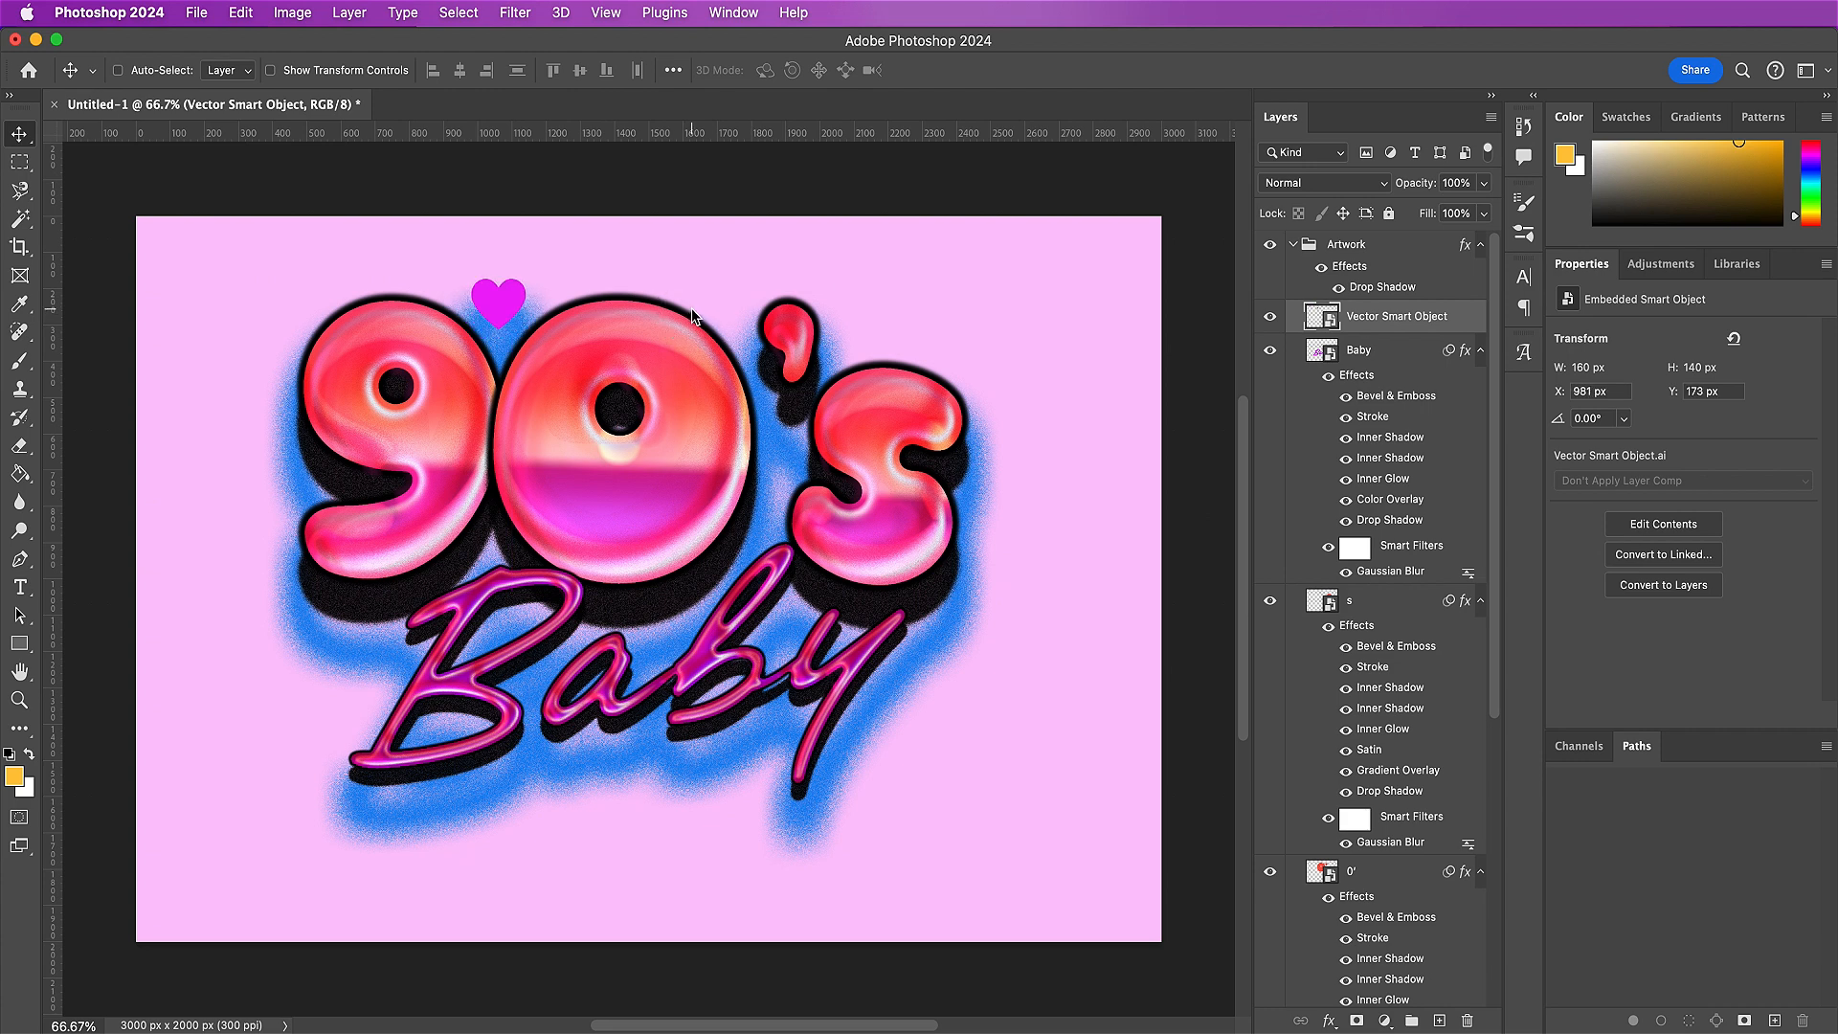
# - Rename the pasted vector layer as Heart and paste the copied layer style onto it
pyautogui.doubleClick(1395, 316)
pyautogui.write('Heart')
pyautogui.press('Return')
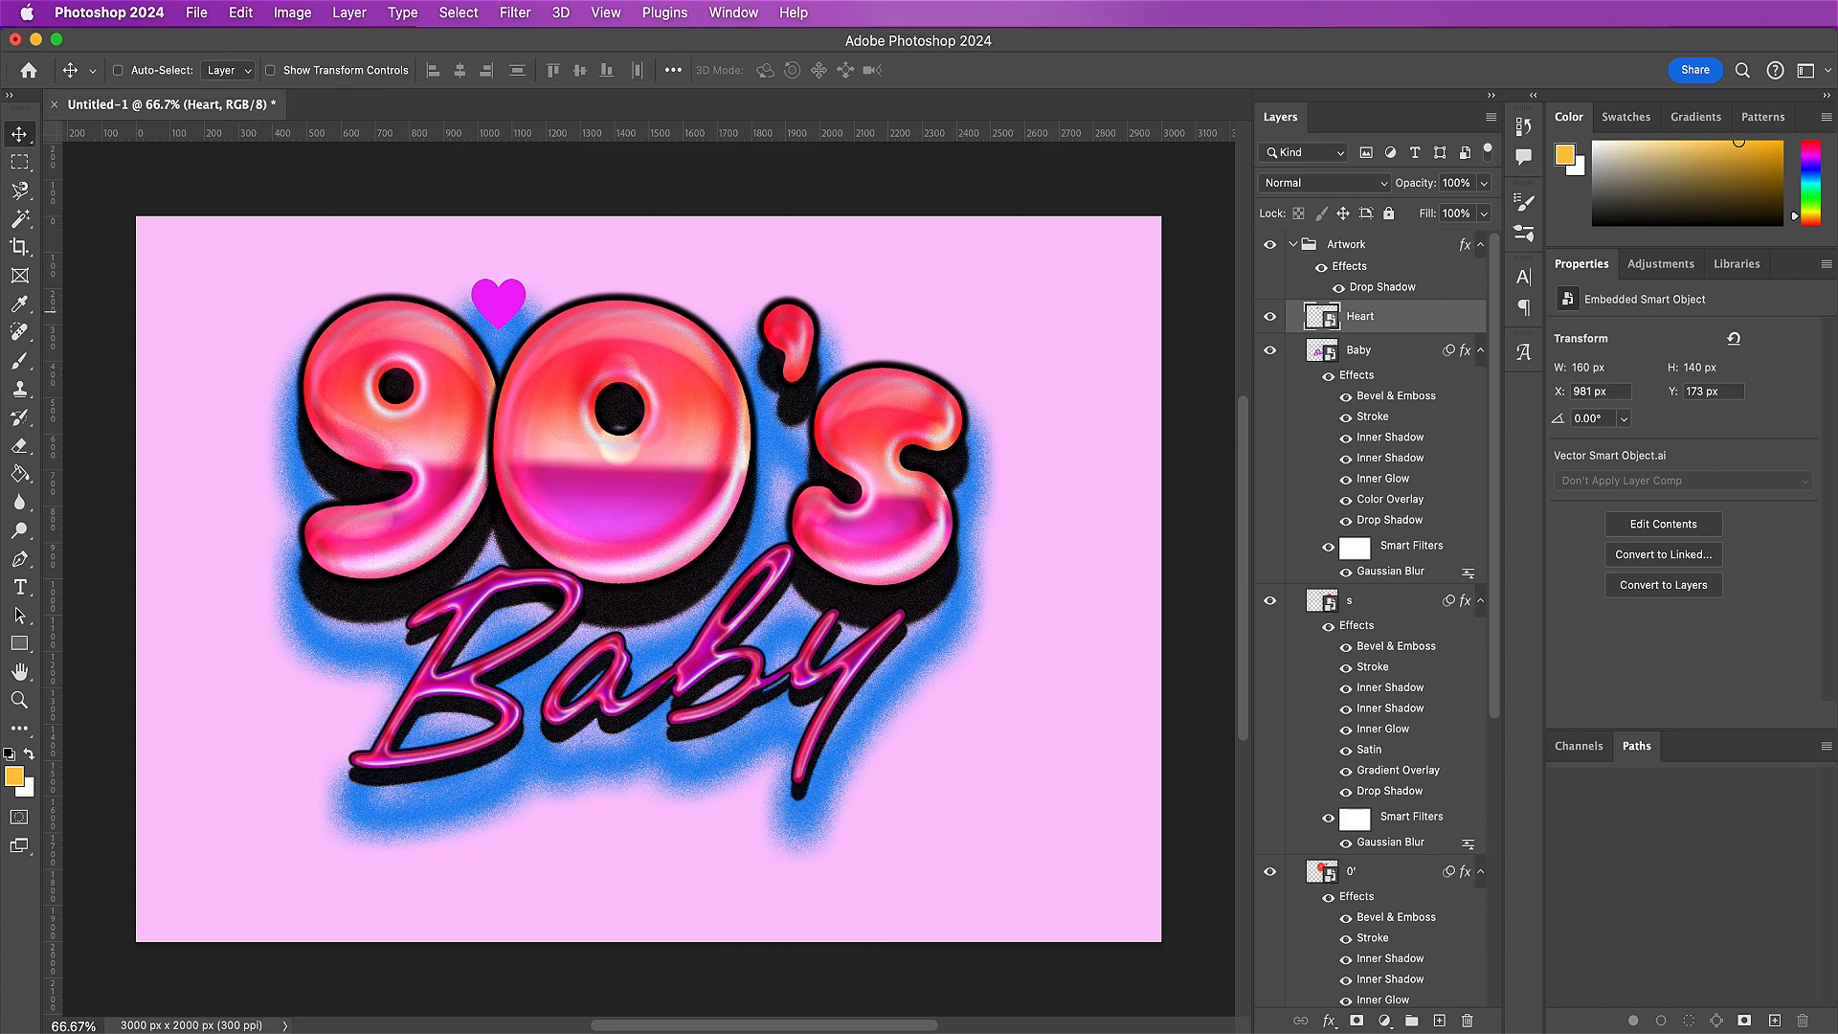
pyautogui.rightClick(1408, 321)
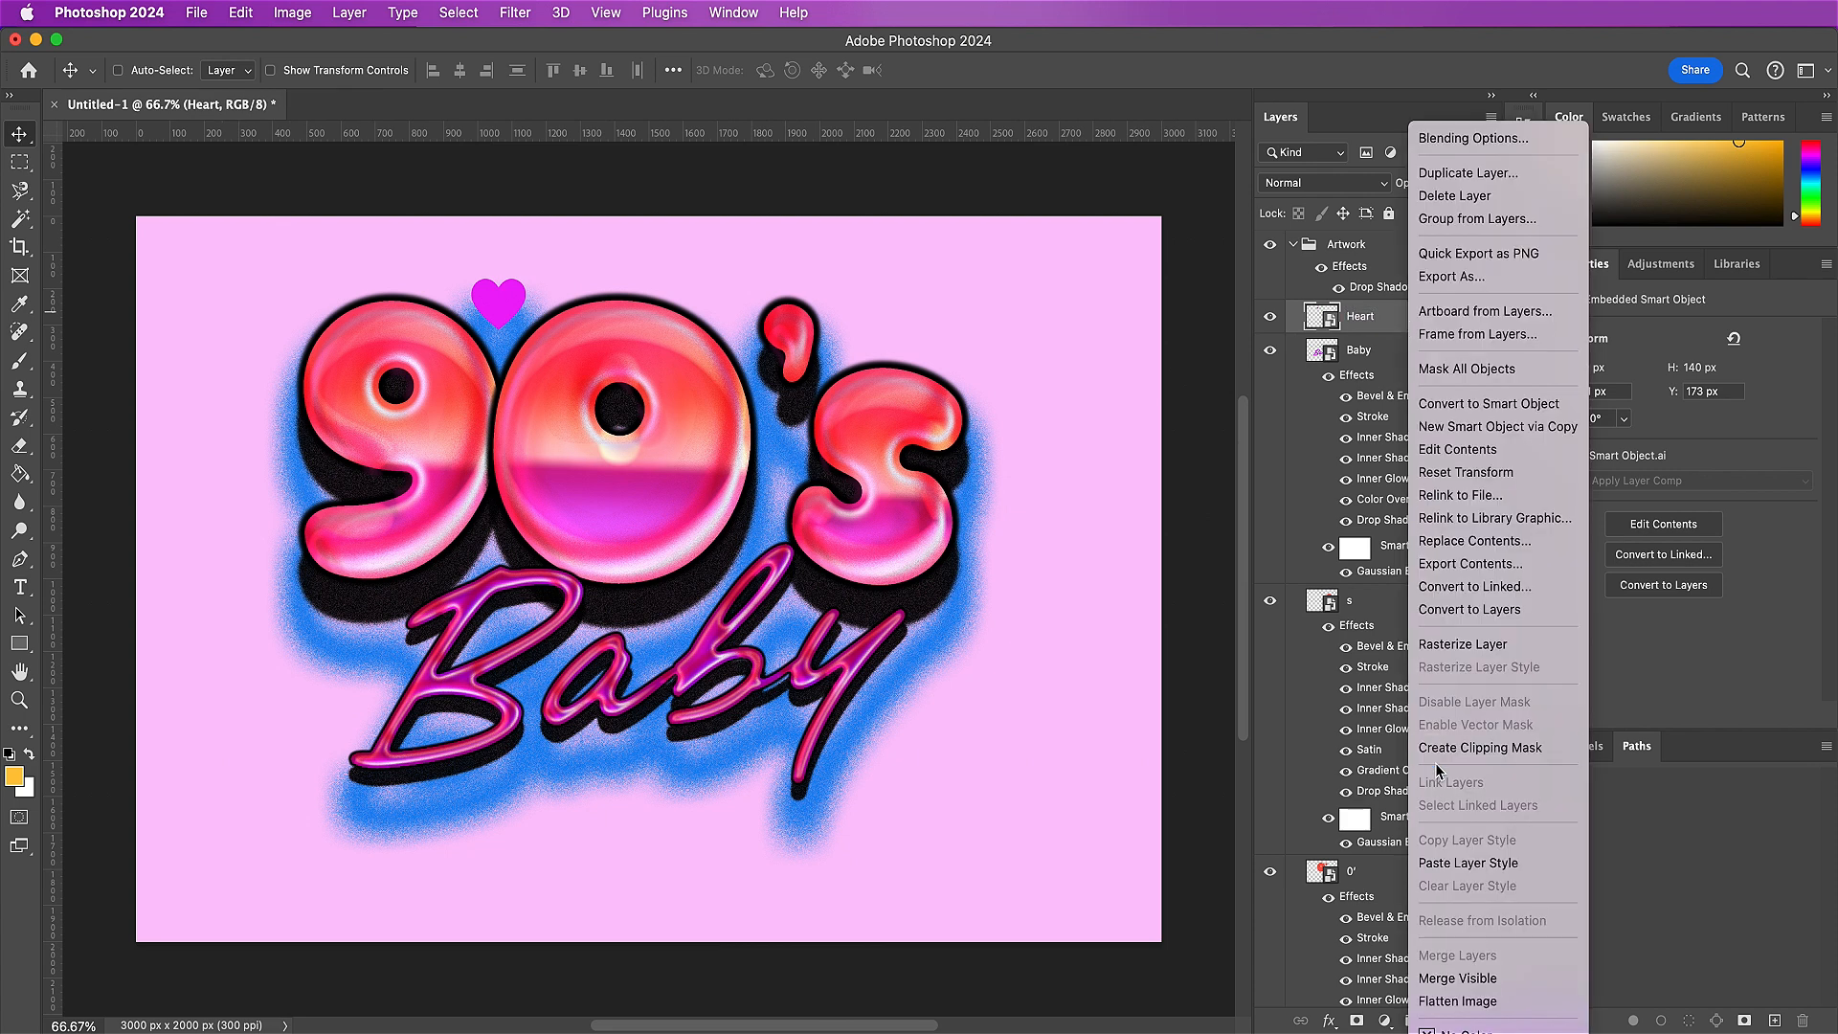
pyautogui.click(1437, 863)
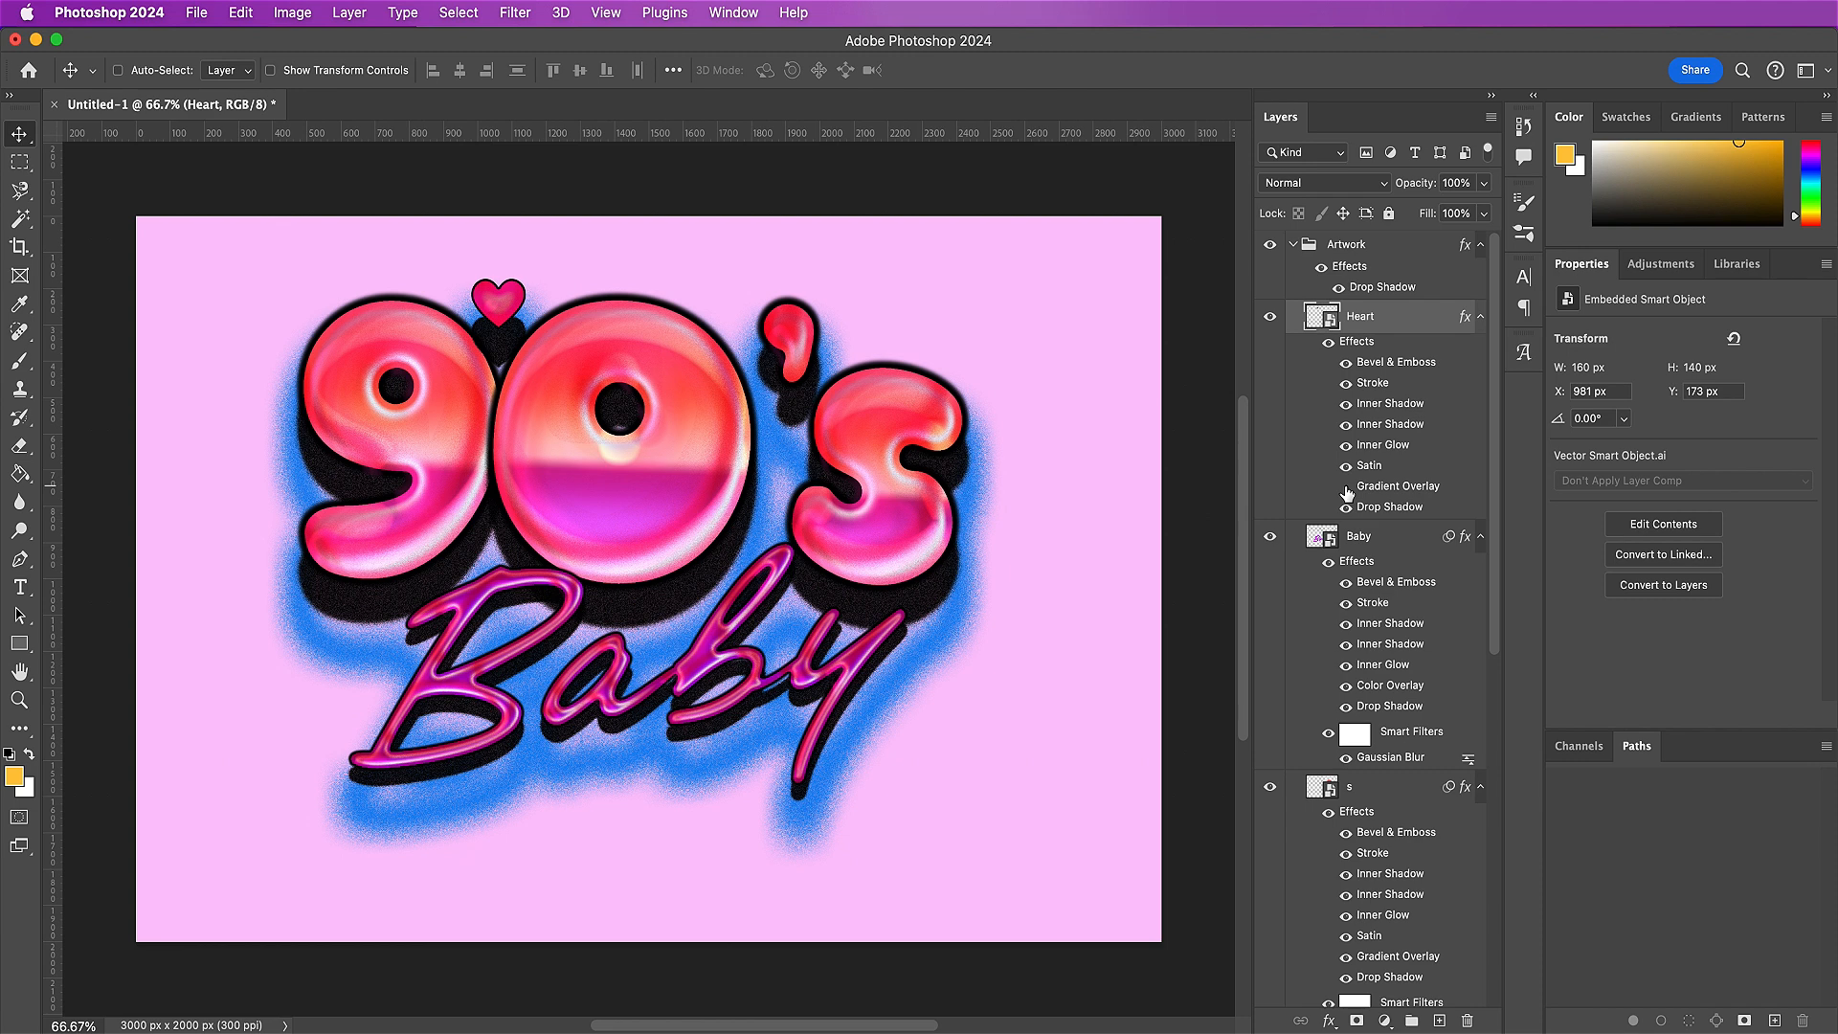
# - Hide the Heart layer's Gradient Overlay and scale its layer effects to 40%
pyautogui.rightClick(1482, 322)
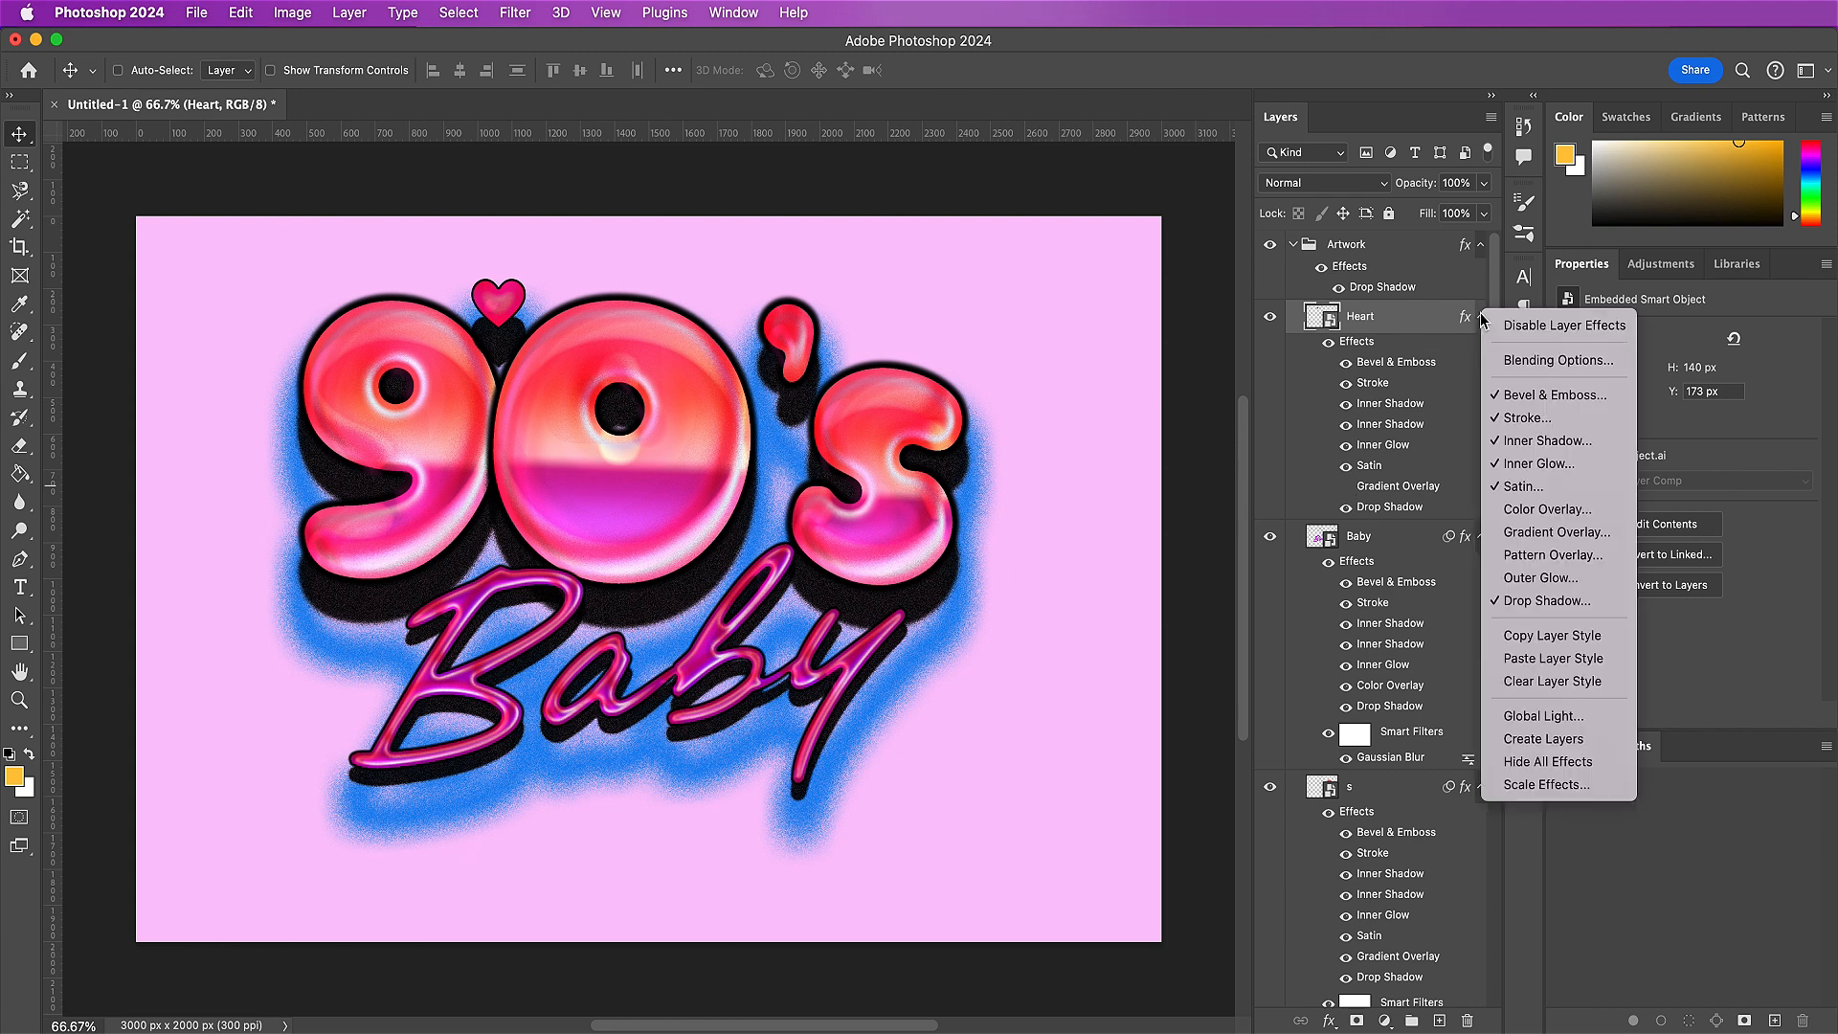
pyautogui.click(1499, 790)
pyautogui.write('40')
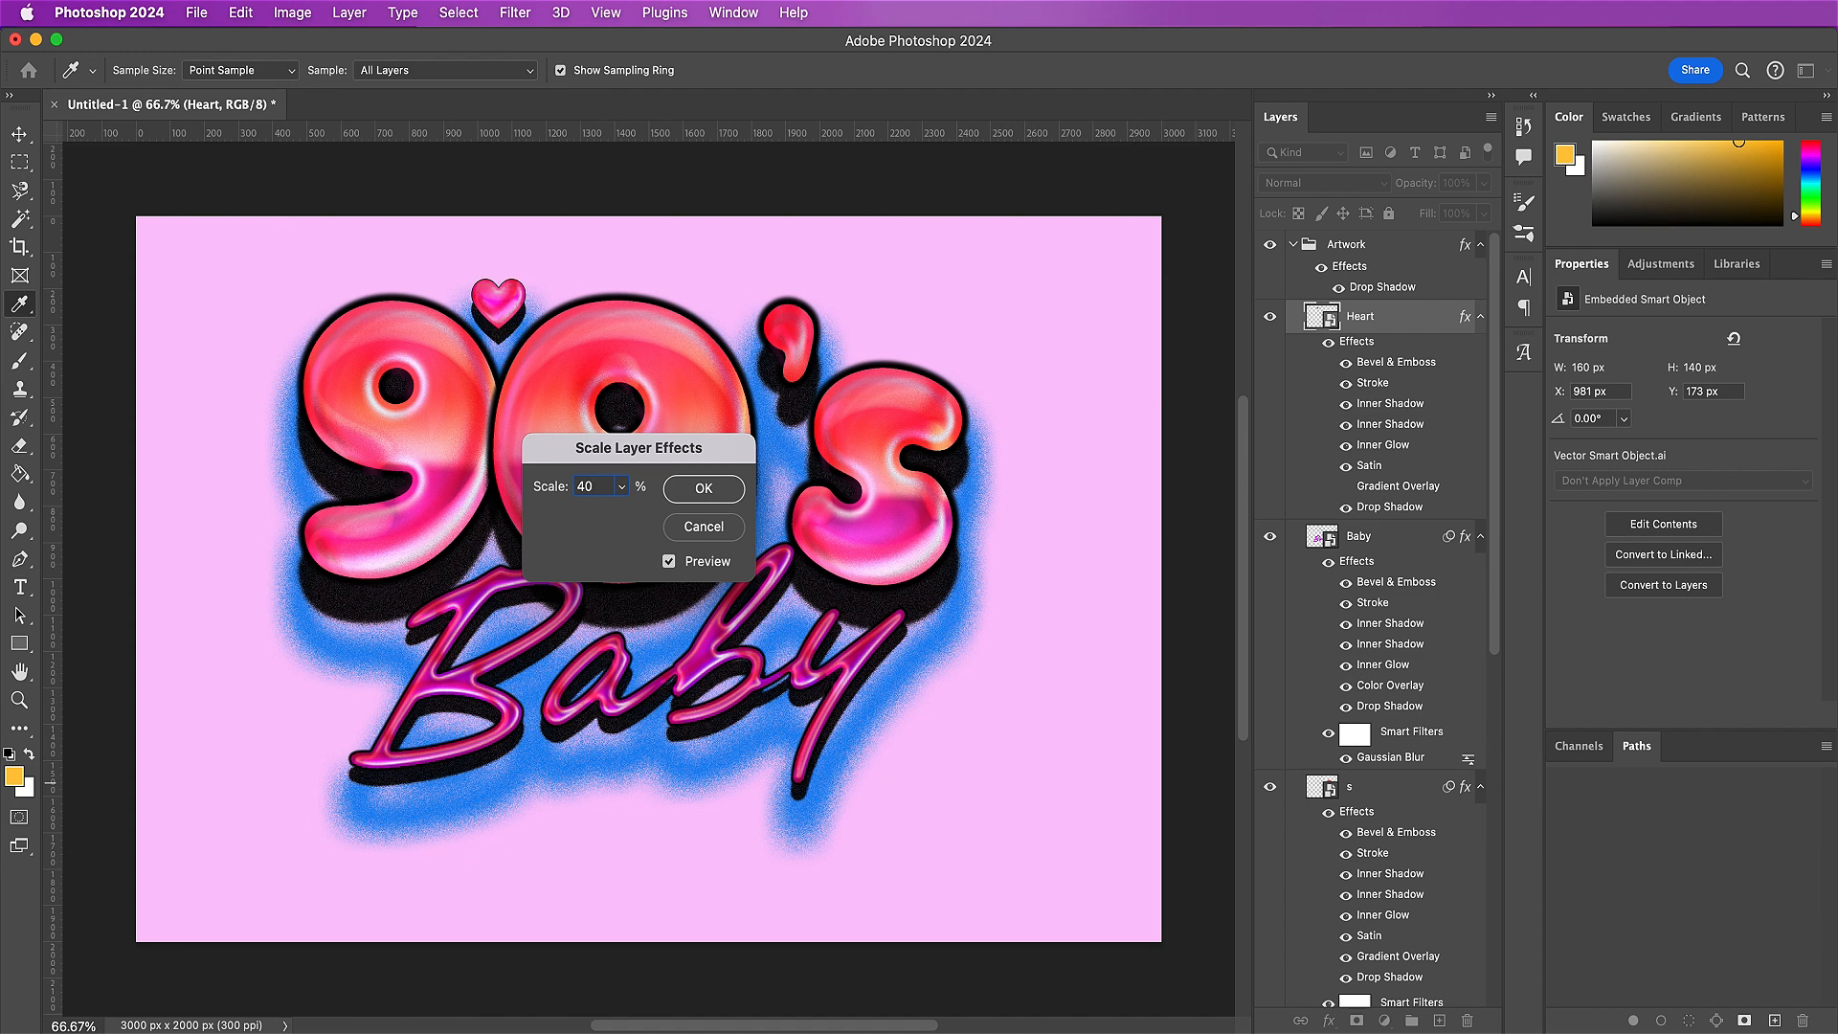
pyautogui.press('Return')
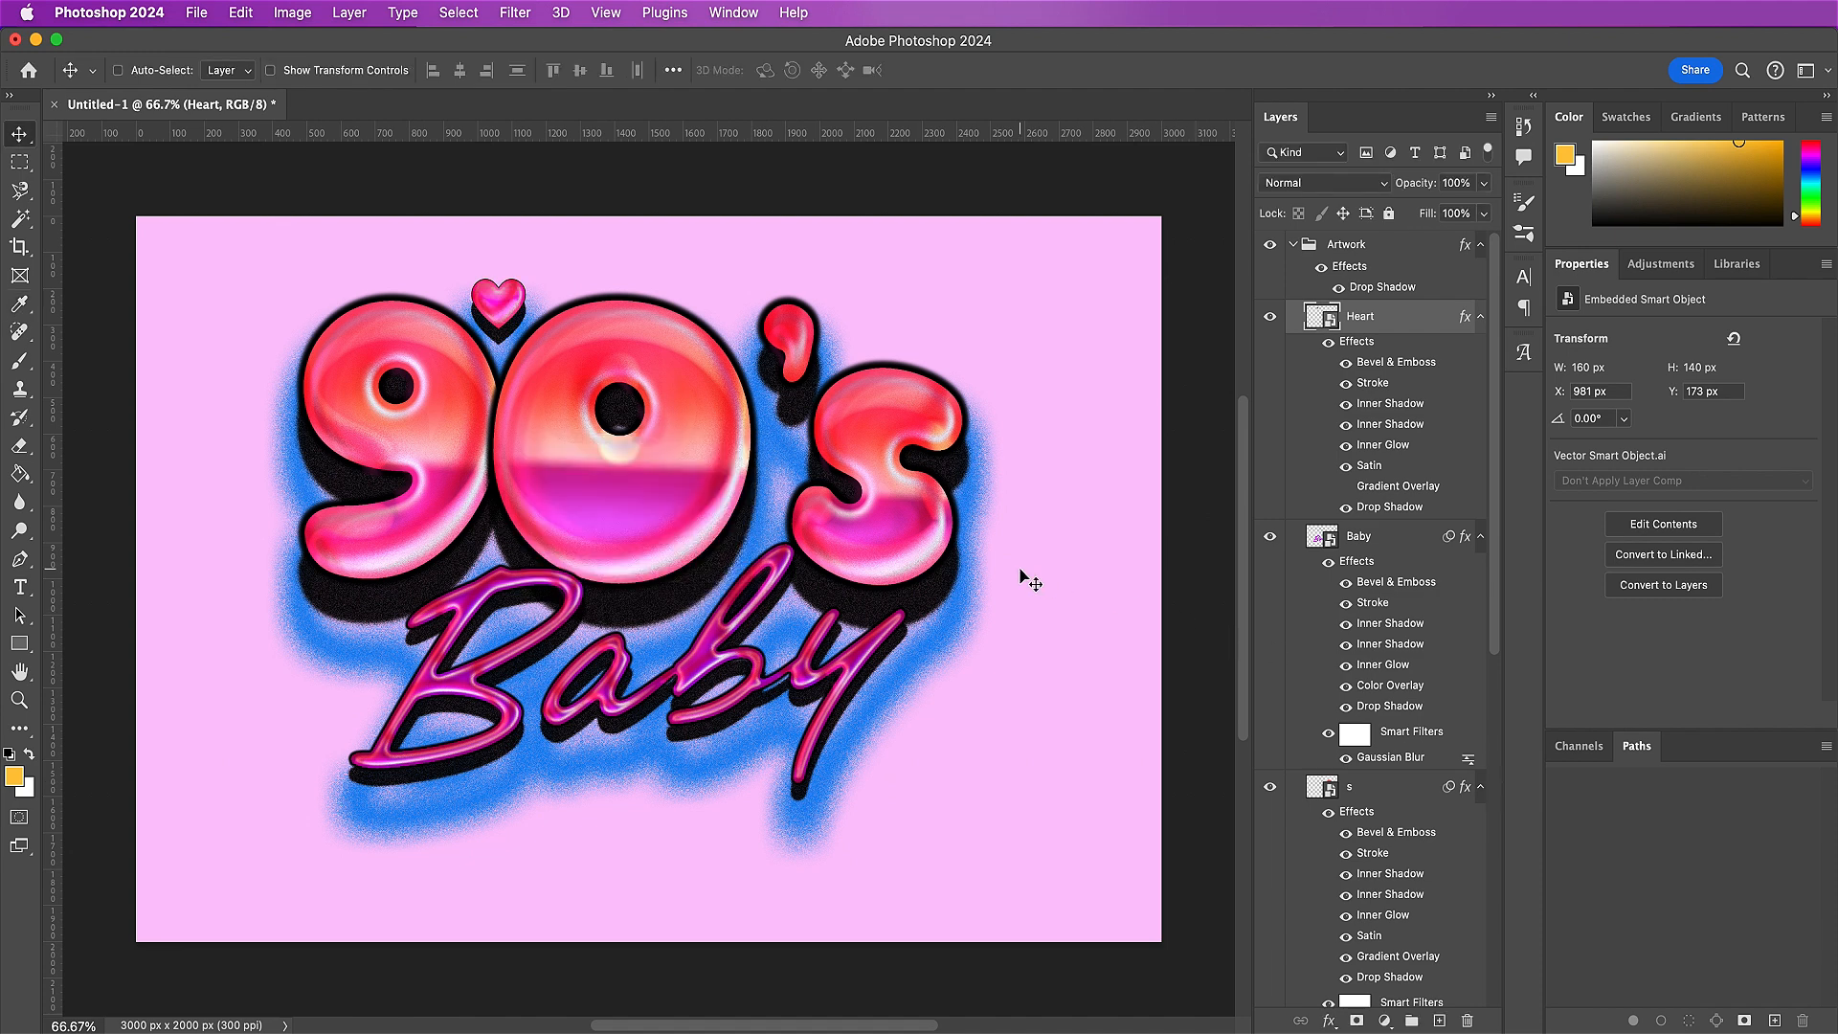
# - Apply a Gaussian Blur smart filter with a radius of 5 pixels to the Heart layer
pyautogui.click(515, 12)
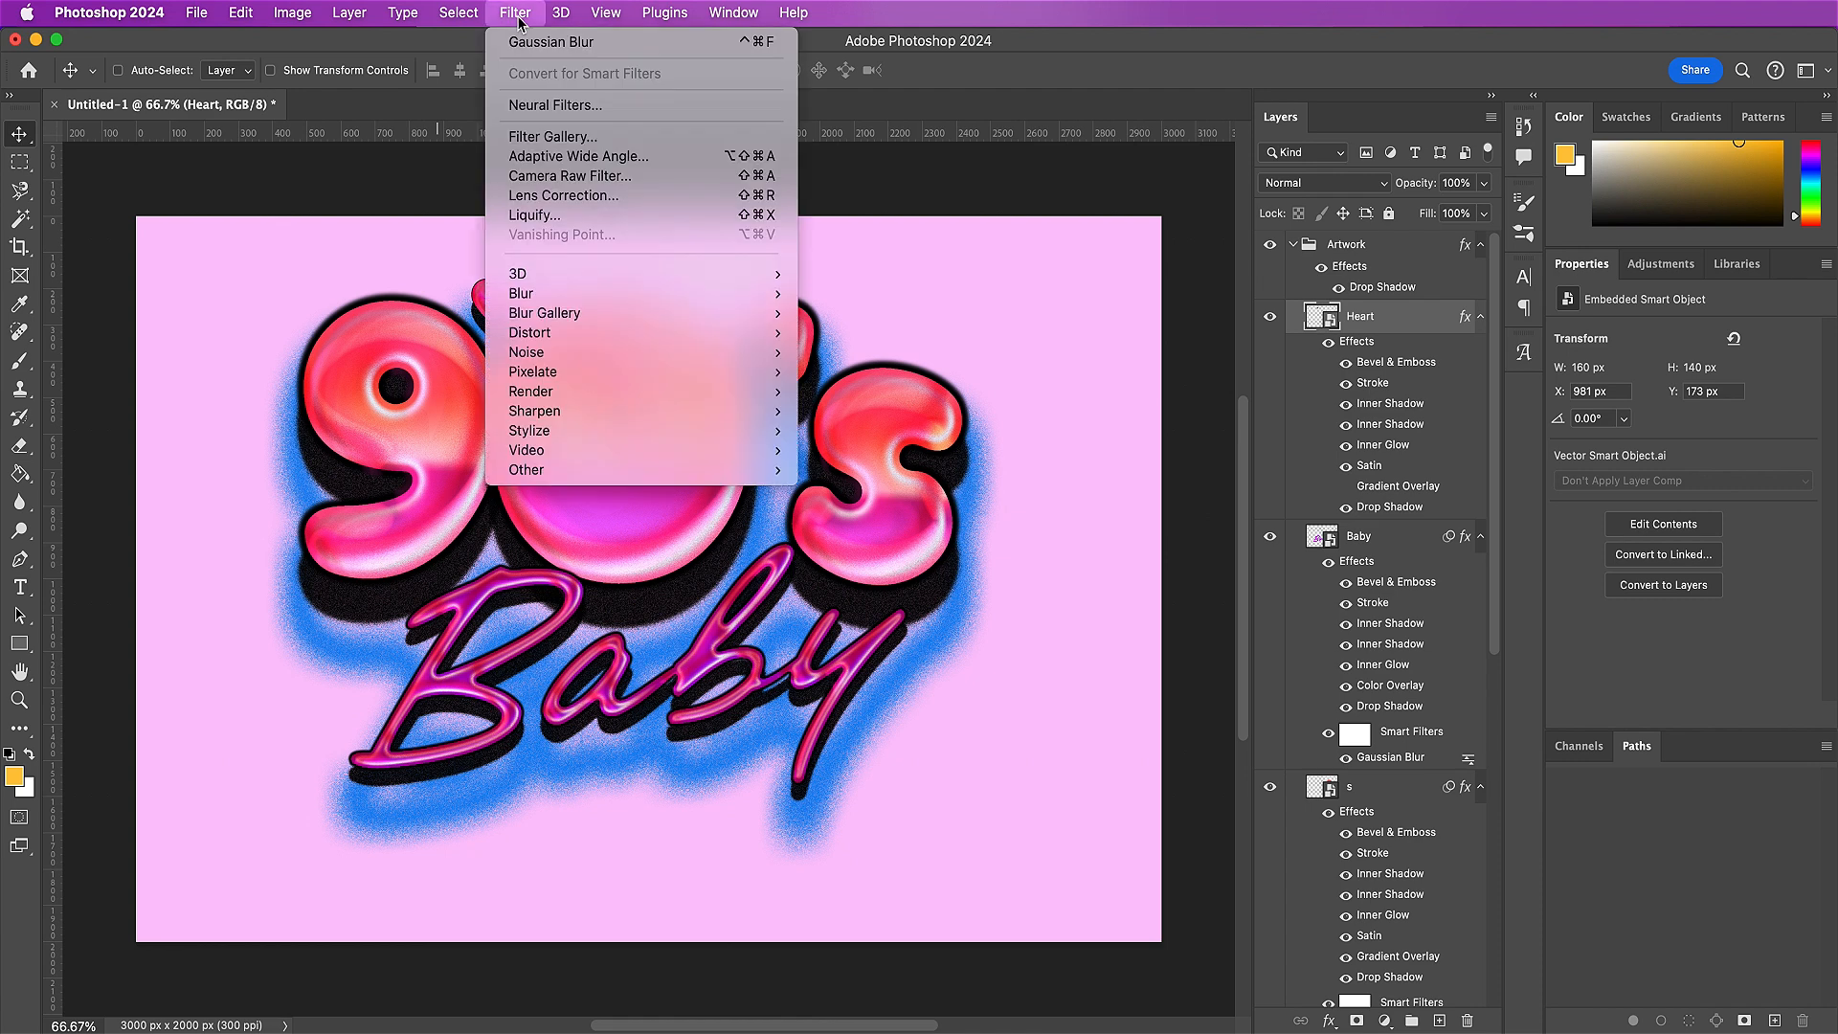
pyautogui.moveTo(714, 295)
pyautogui.click(851, 374)
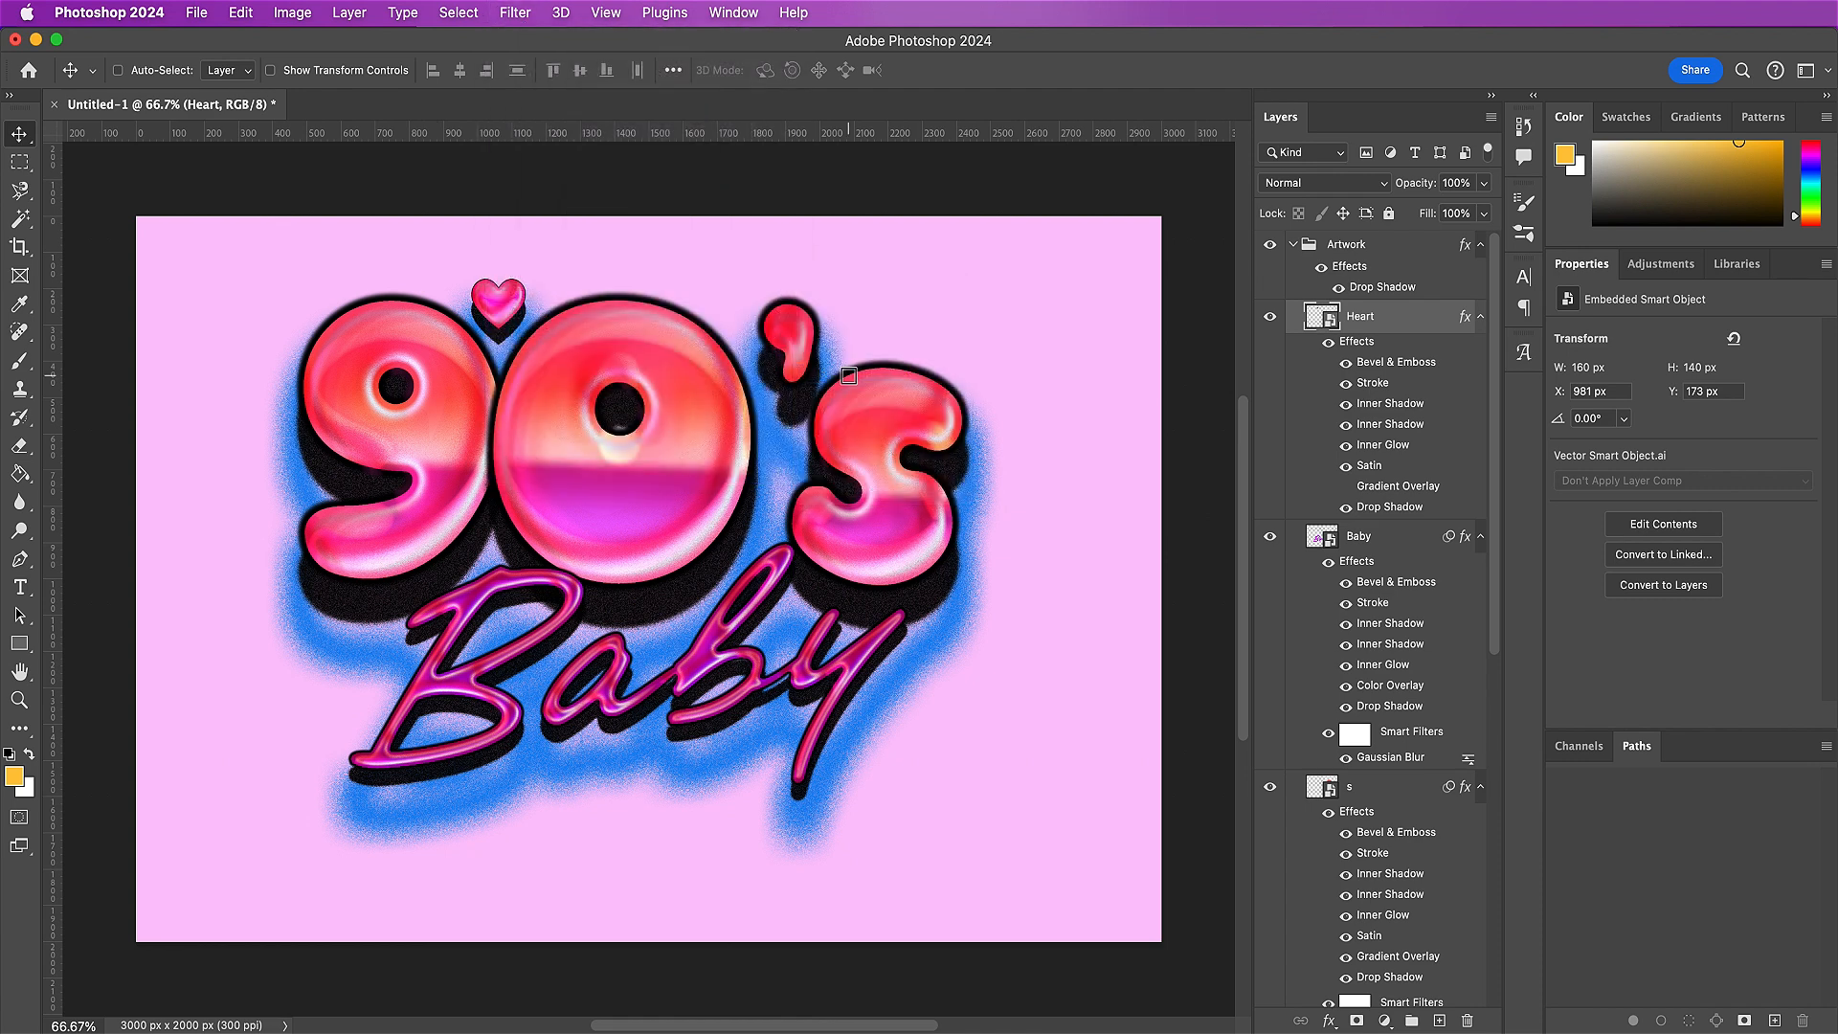
pyautogui.write('5')
pyautogui.press('Return')
# - Duplicate the Heart layer and move the copy below the Baby lettering, just left of the y's tail
pyautogui.scroll(-1, 1398, 287)
pyautogui.click(1398, 249)
pyautogui.moveTo(1399, 254); pyautogui.dragTo(1441, 1020)
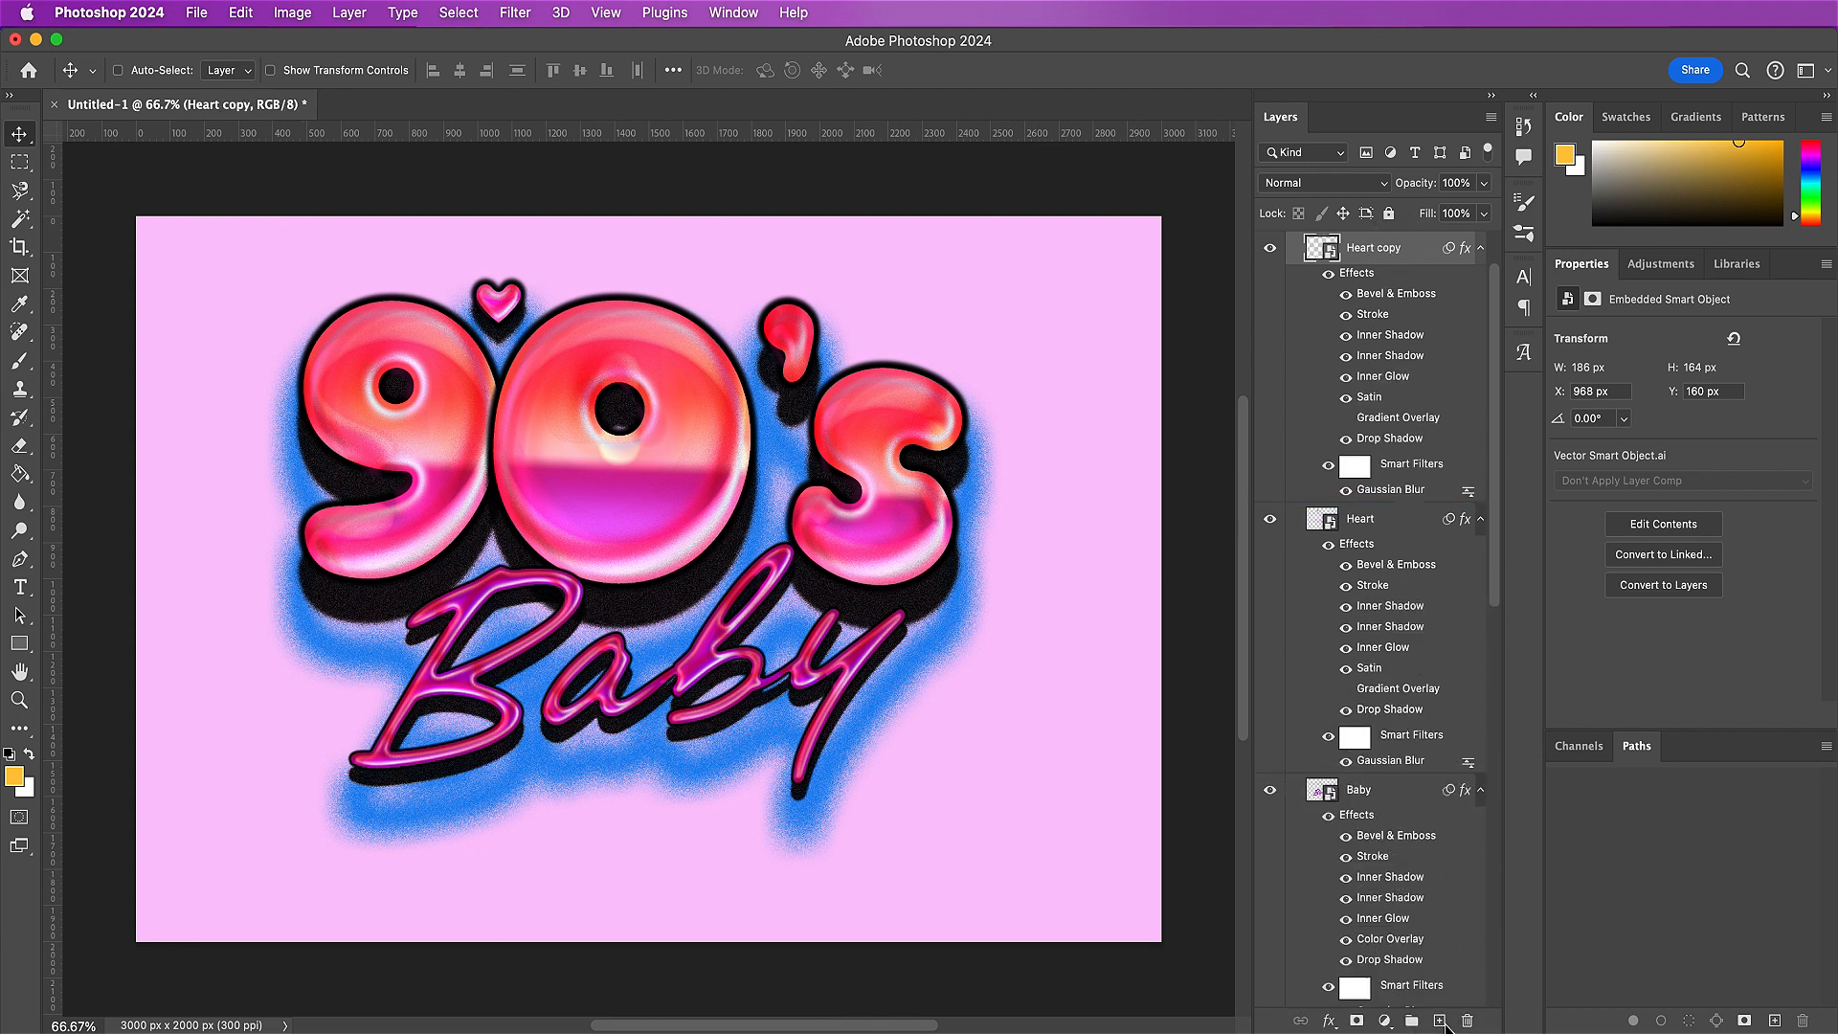
pyautogui.moveTo(541, 415); pyautogui.dragTo(737, 756)
# - Enlarge the heart copy to about 375 × 354 px, rotate it about -20.8° and nudge it left below the Baby text
pyautogui.press('super+t')
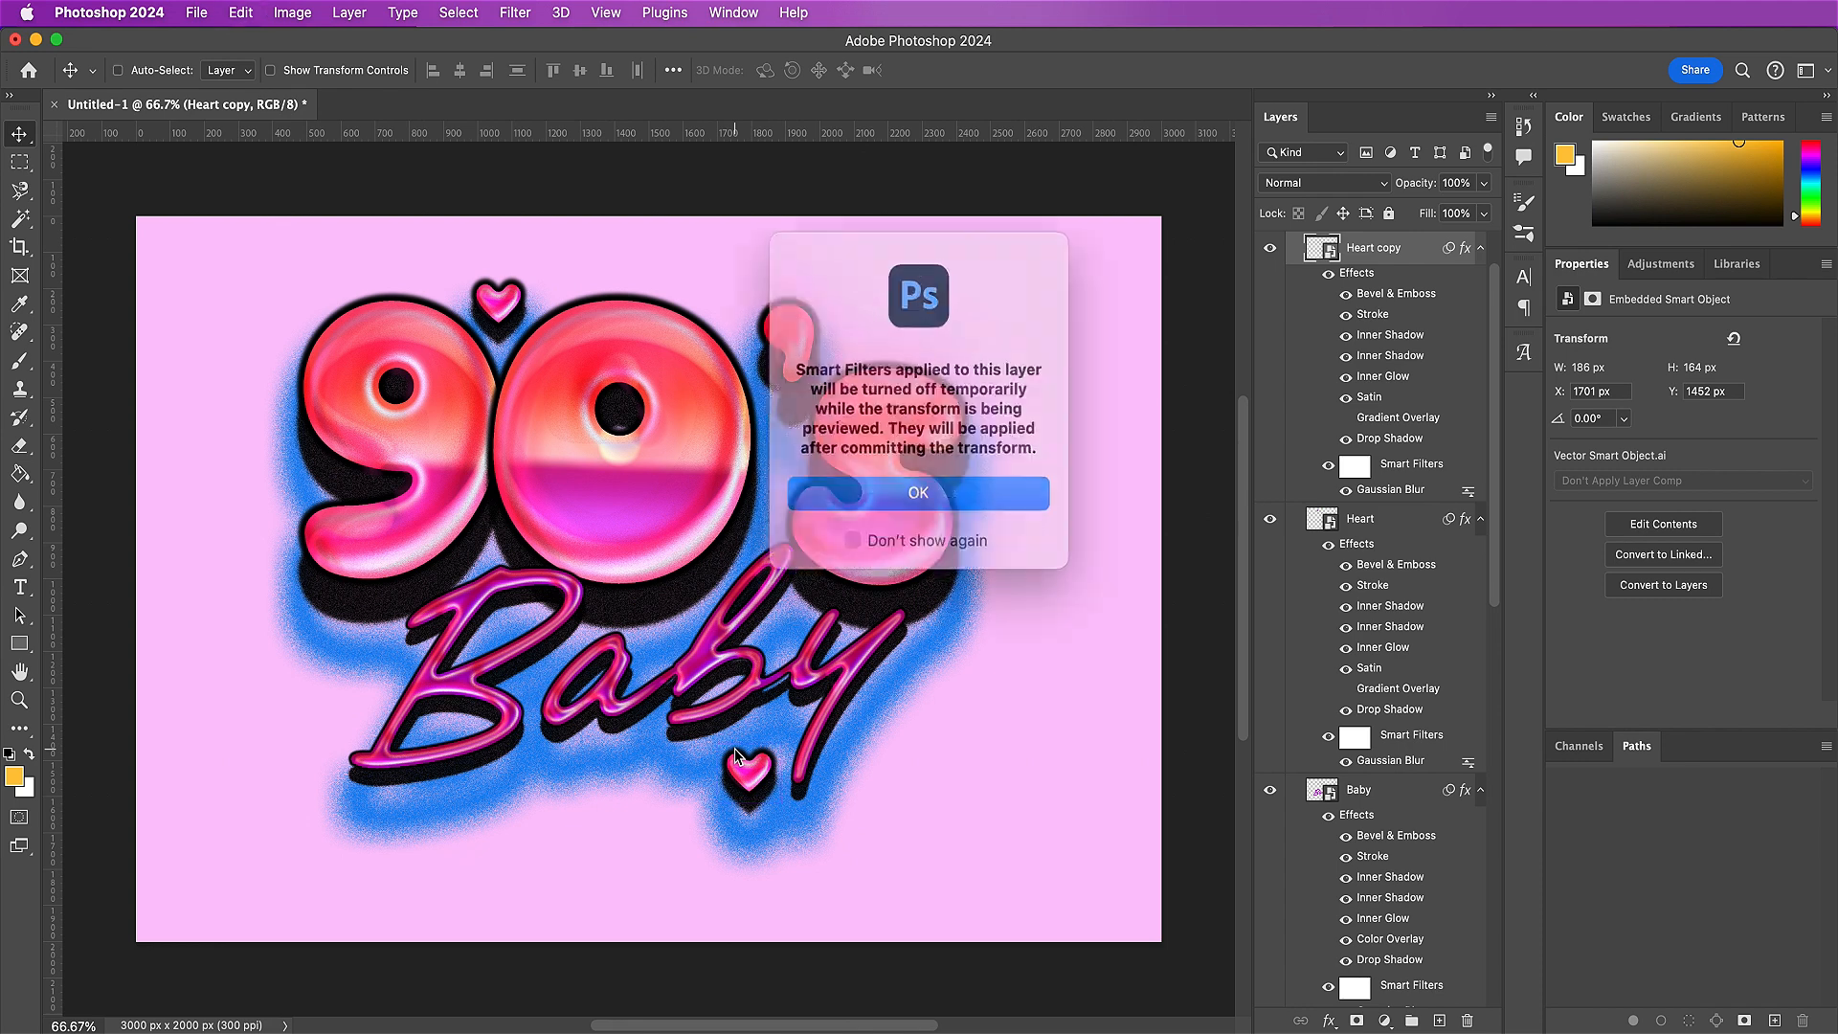
pyautogui.press('Return')
pyautogui.moveTo(713, 797); pyautogui.dragTo(651, 860)
pyautogui.moveTo(812, 841); pyautogui.dragTo(784, 810)
pyautogui.press('Return')
pyautogui.hotkey('shift', 'Left')
pyautogui.hotkey('shift', 'Left')
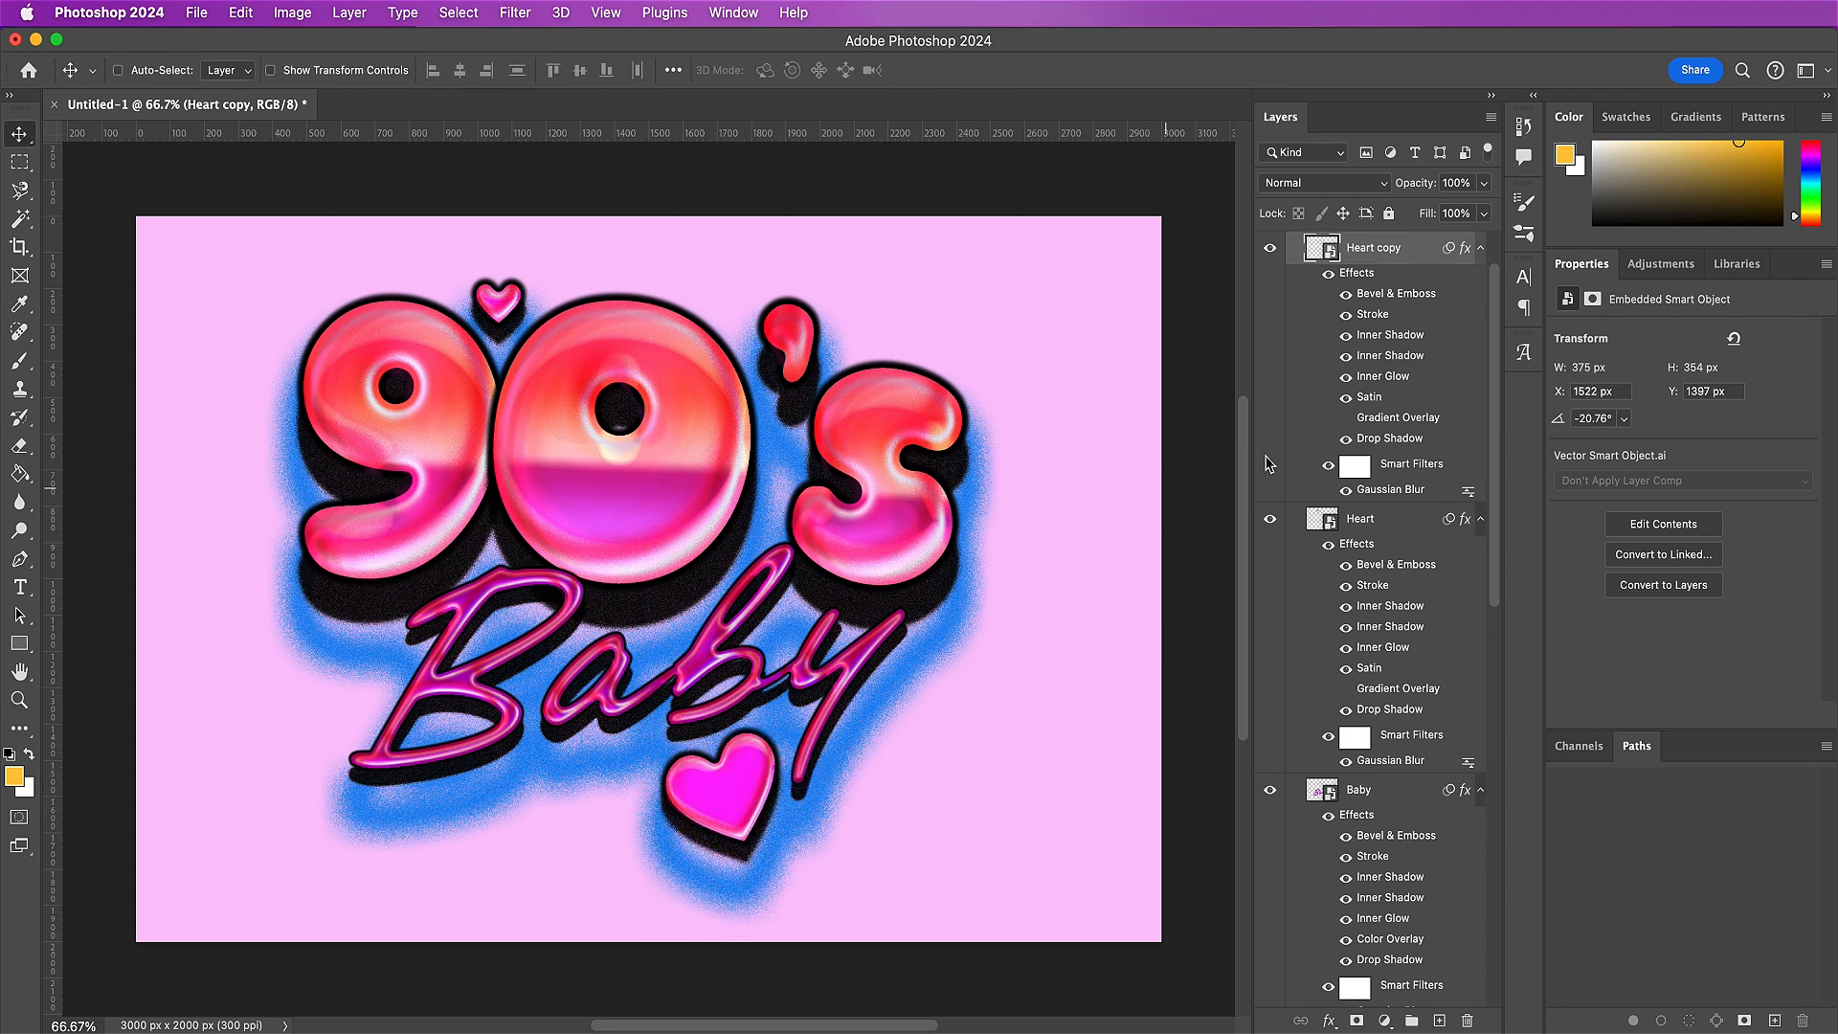
# - Rotate the small Heart layer above the 9 and 0 slightly clockwise
pyautogui.click(1379, 528)
pyautogui.press('super+t')
pyautogui.press('Return')
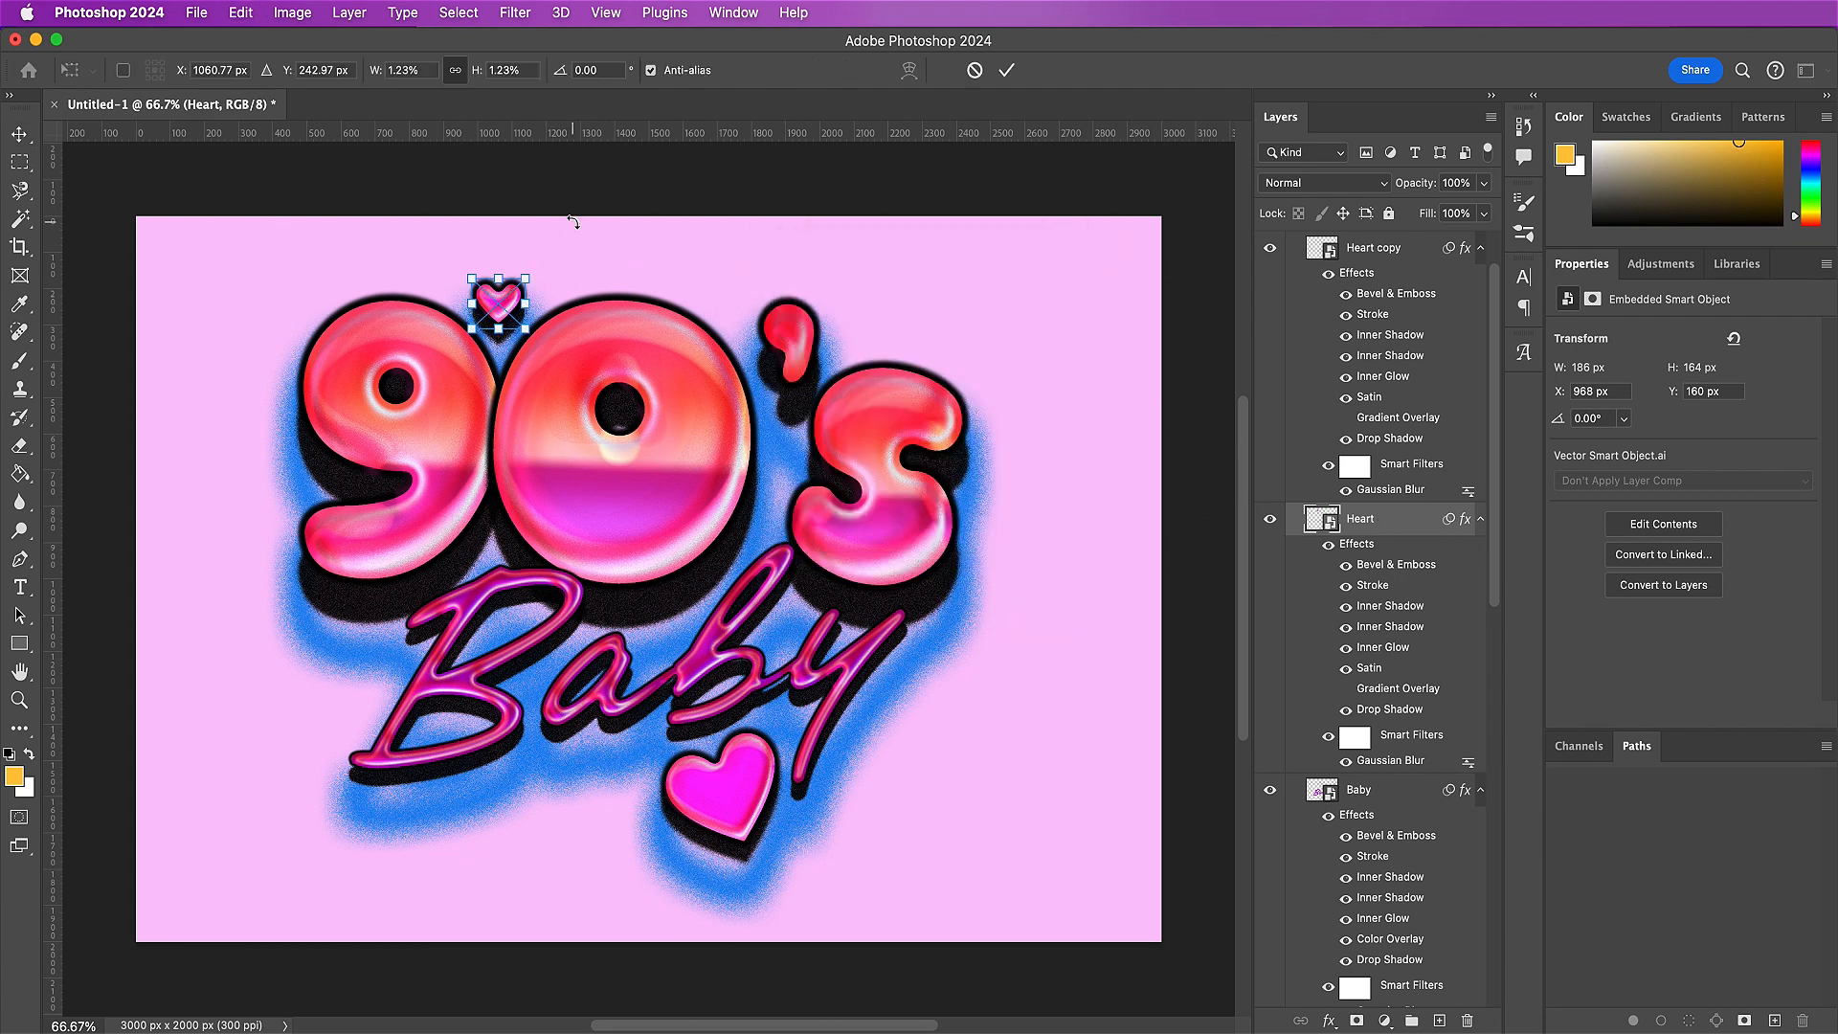
pyautogui.moveTo(545, 268); pyautogui.dragTo(564, 311)
pyautogui.press('Return')
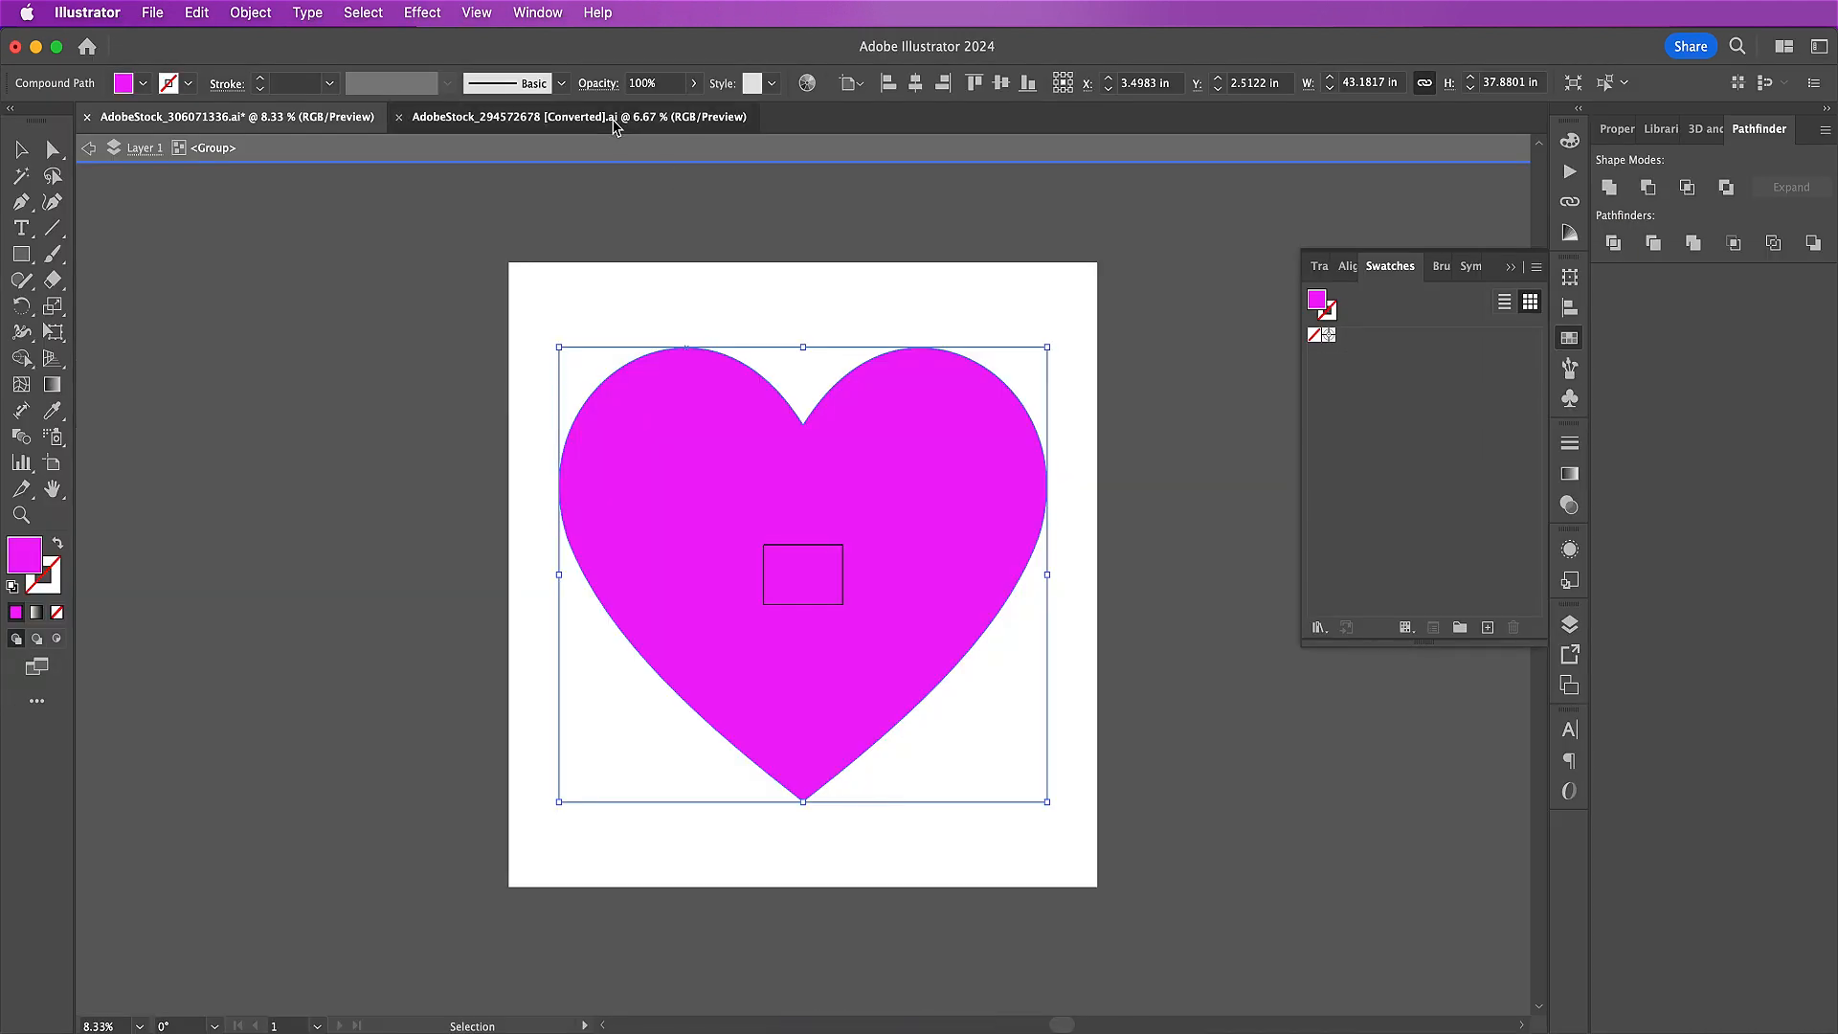
# - In Illustrator's sparkle document, fill the large four-pointed star in the second row's rightmost group with white and copy it
pyautogui.click(614, 120)
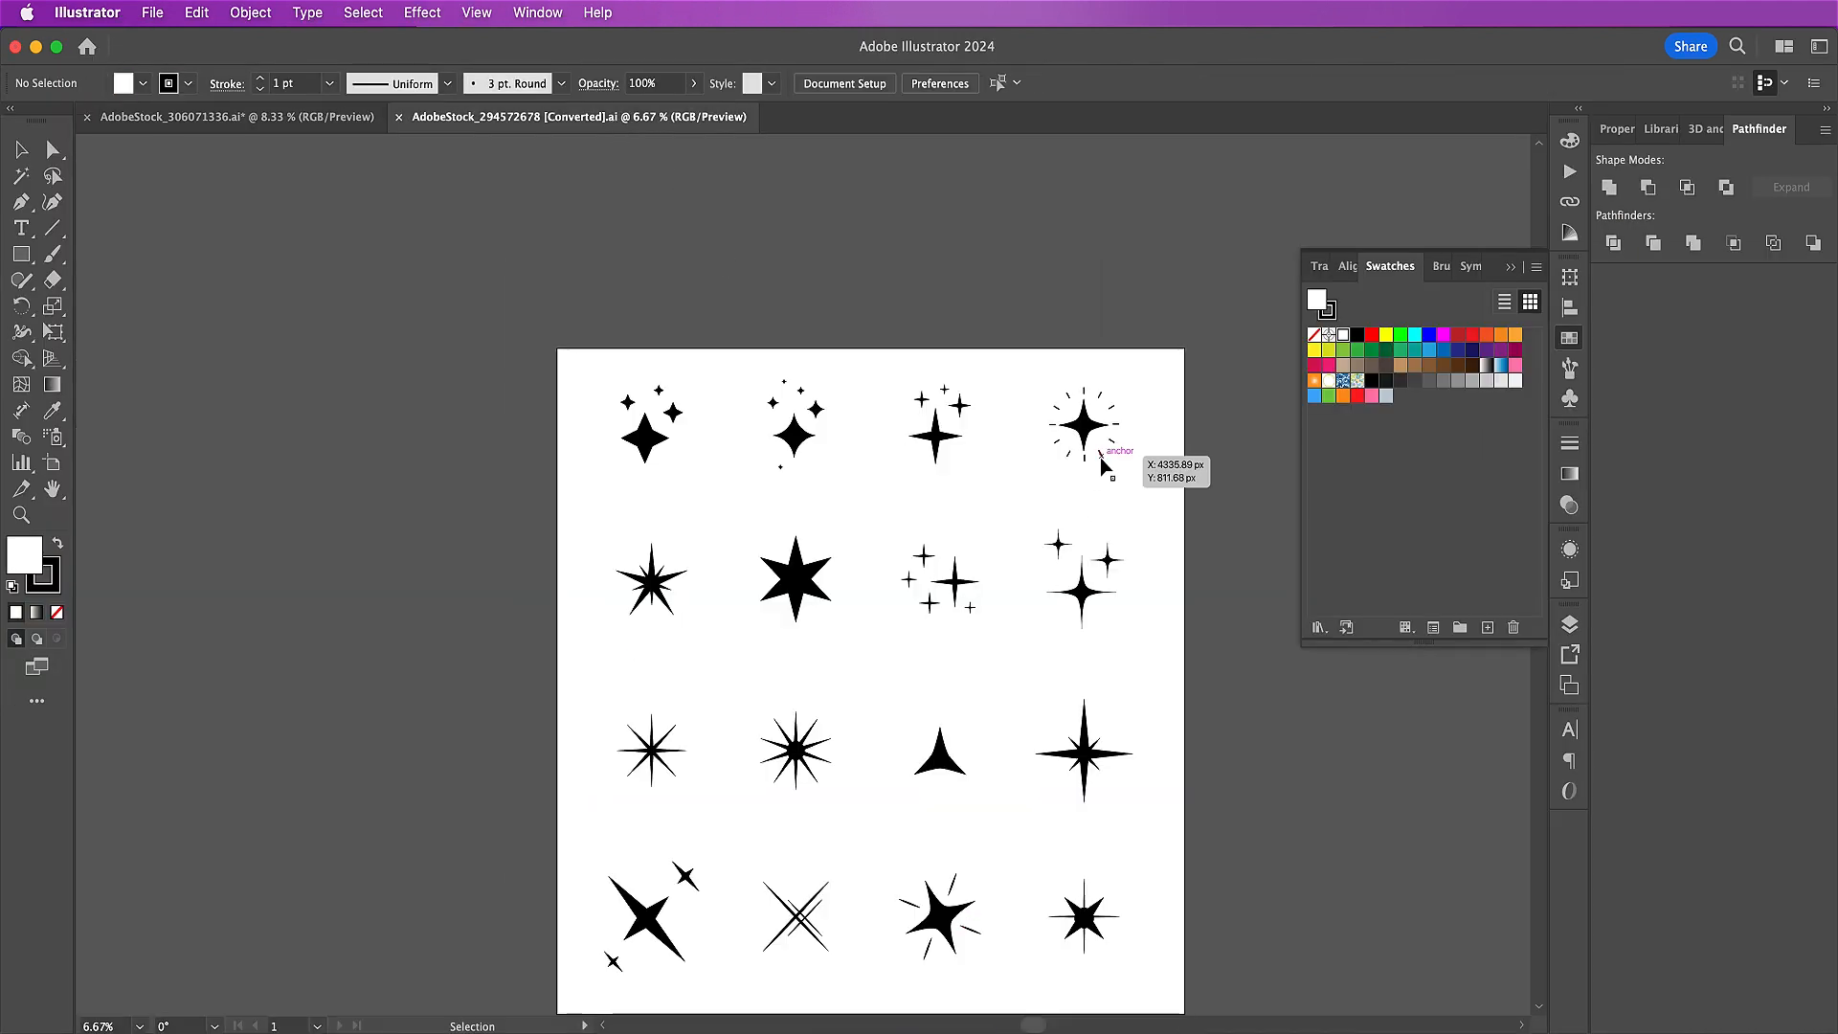
pyautogui.doubleClick(1084, 589)
pyautogui.click(1015, 464)
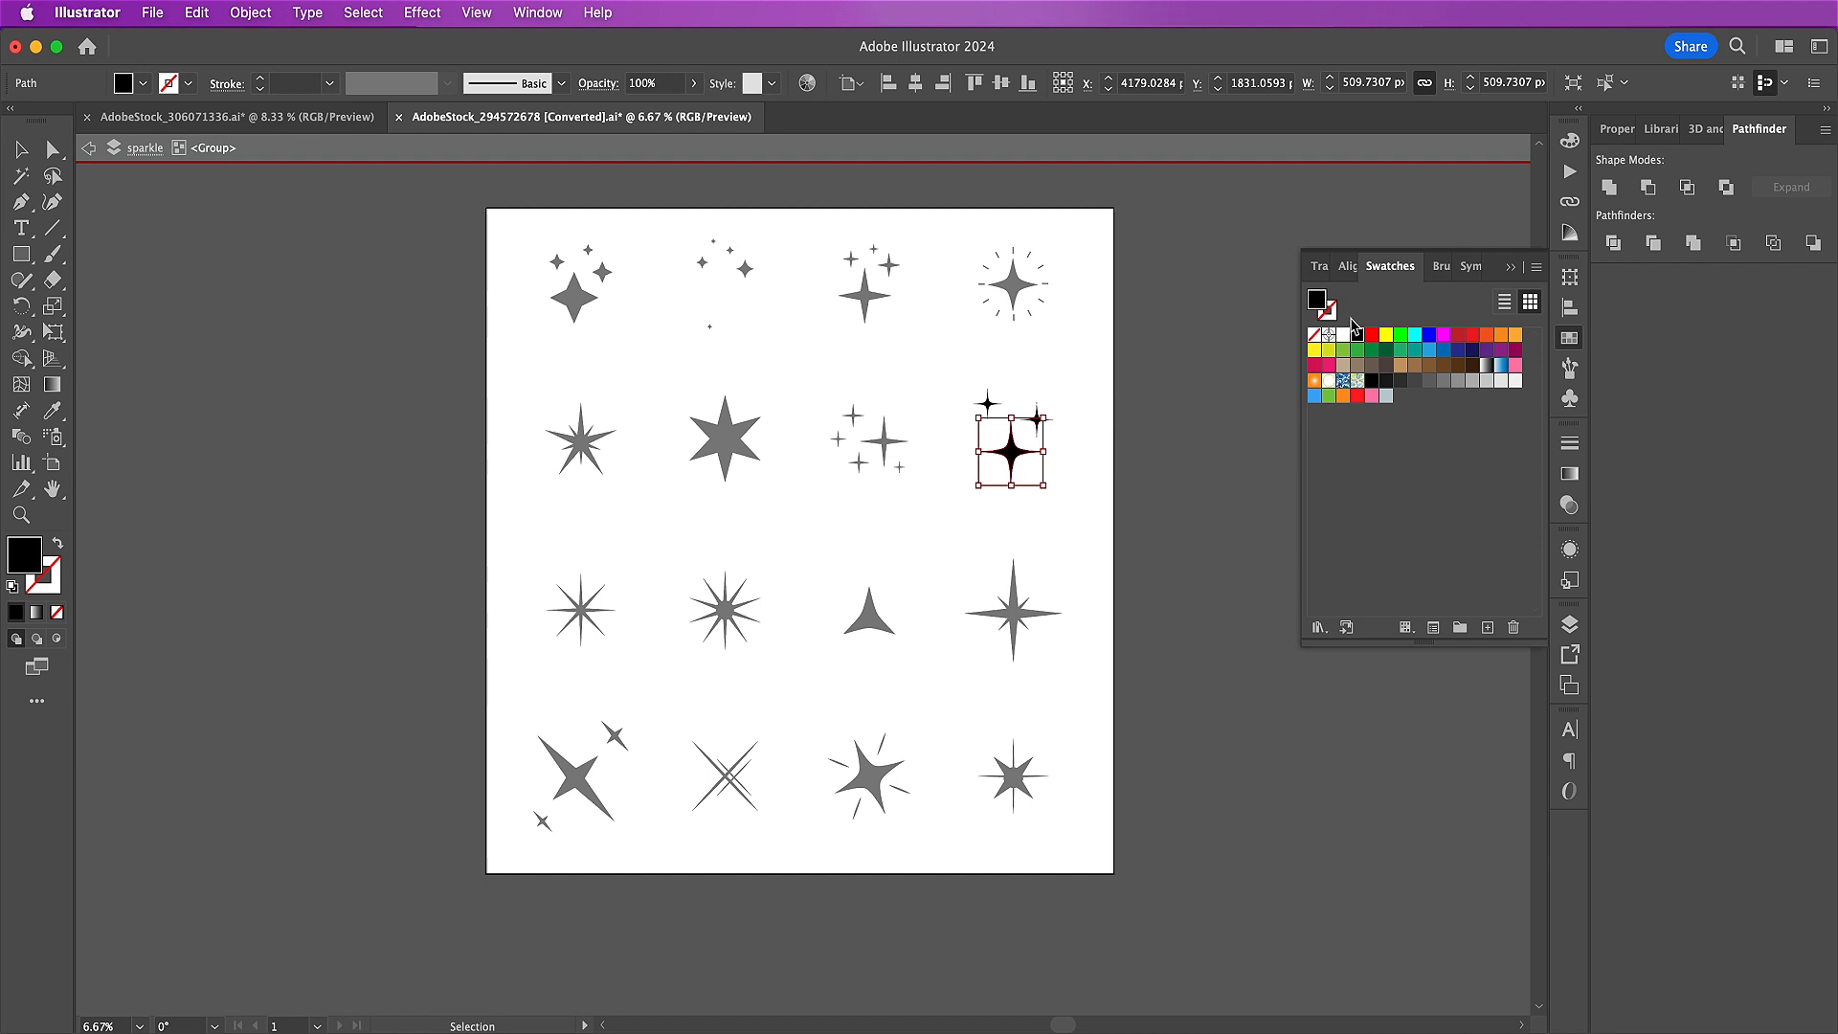
pyautogui.click(1344, 334)
pyautogui.click(206, 14)
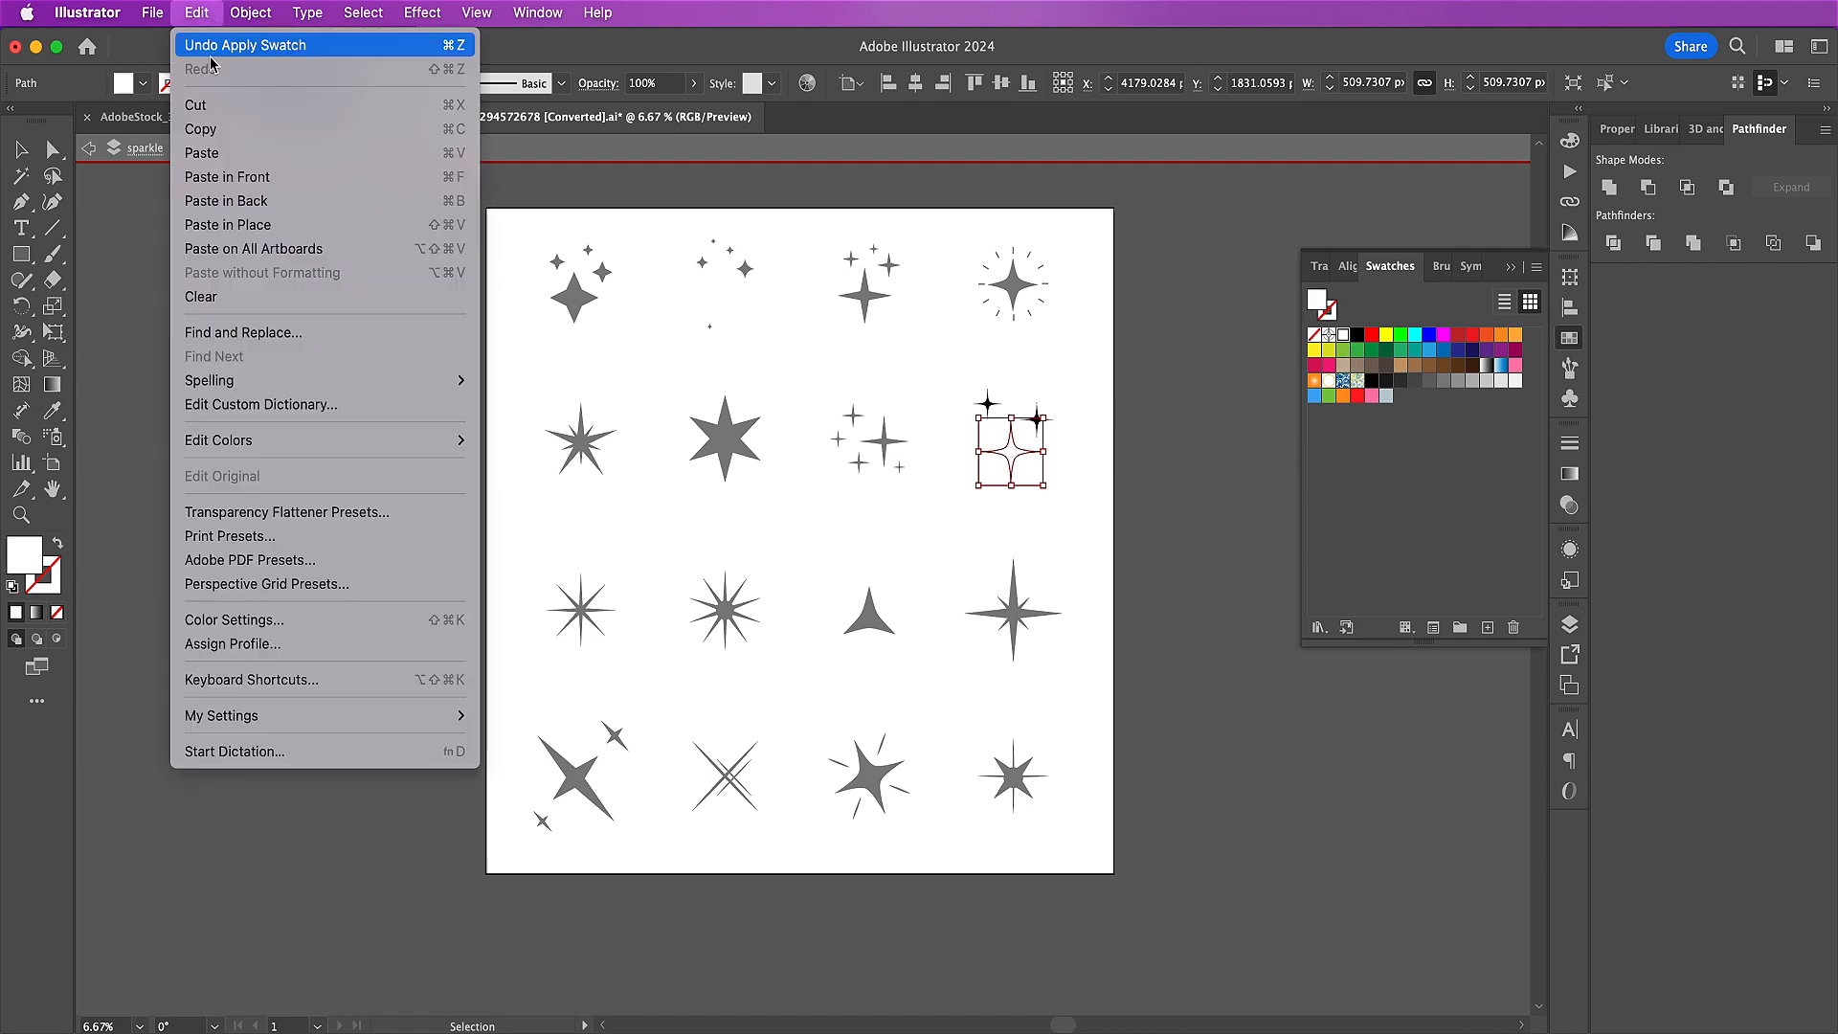
pyautogui.click(215, 132)
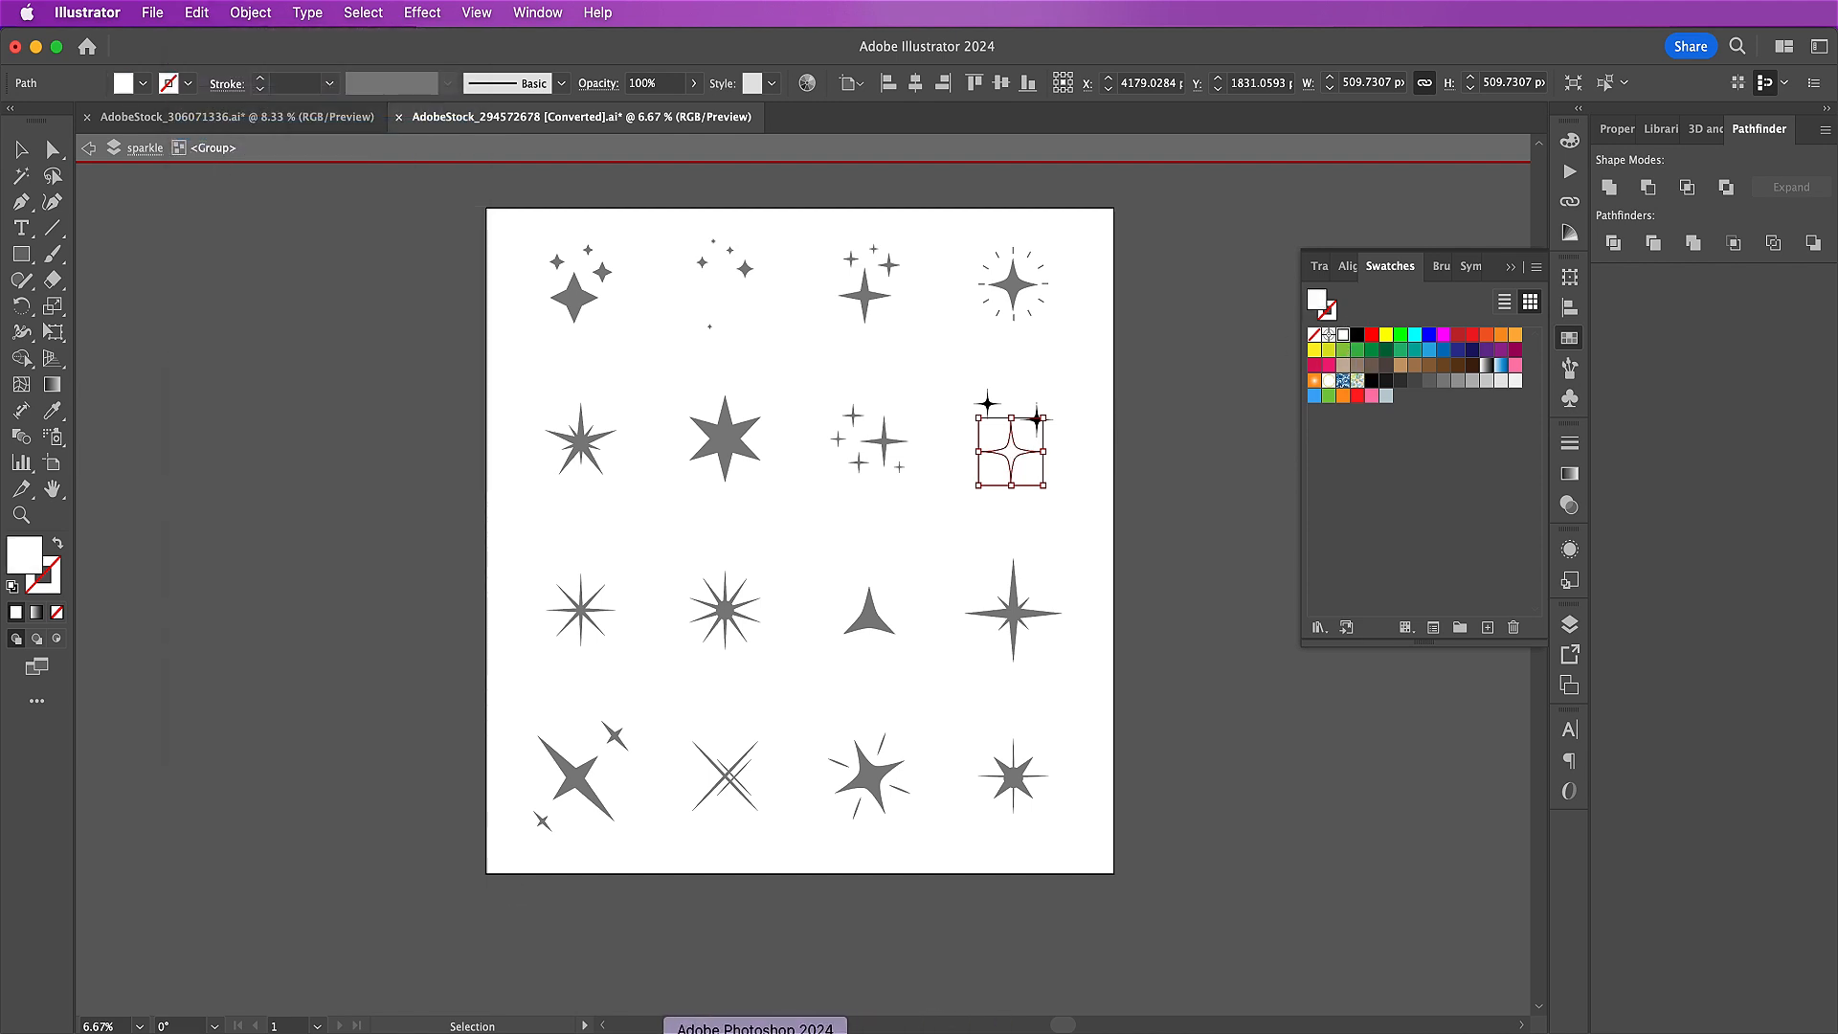
# - Switch to Photoshop and paste the white star as a Smart Object, scaled to about 191 × 191 px over the small top heart
pyautogui.click(764, 1032)
pyautogui.click(241, 12)
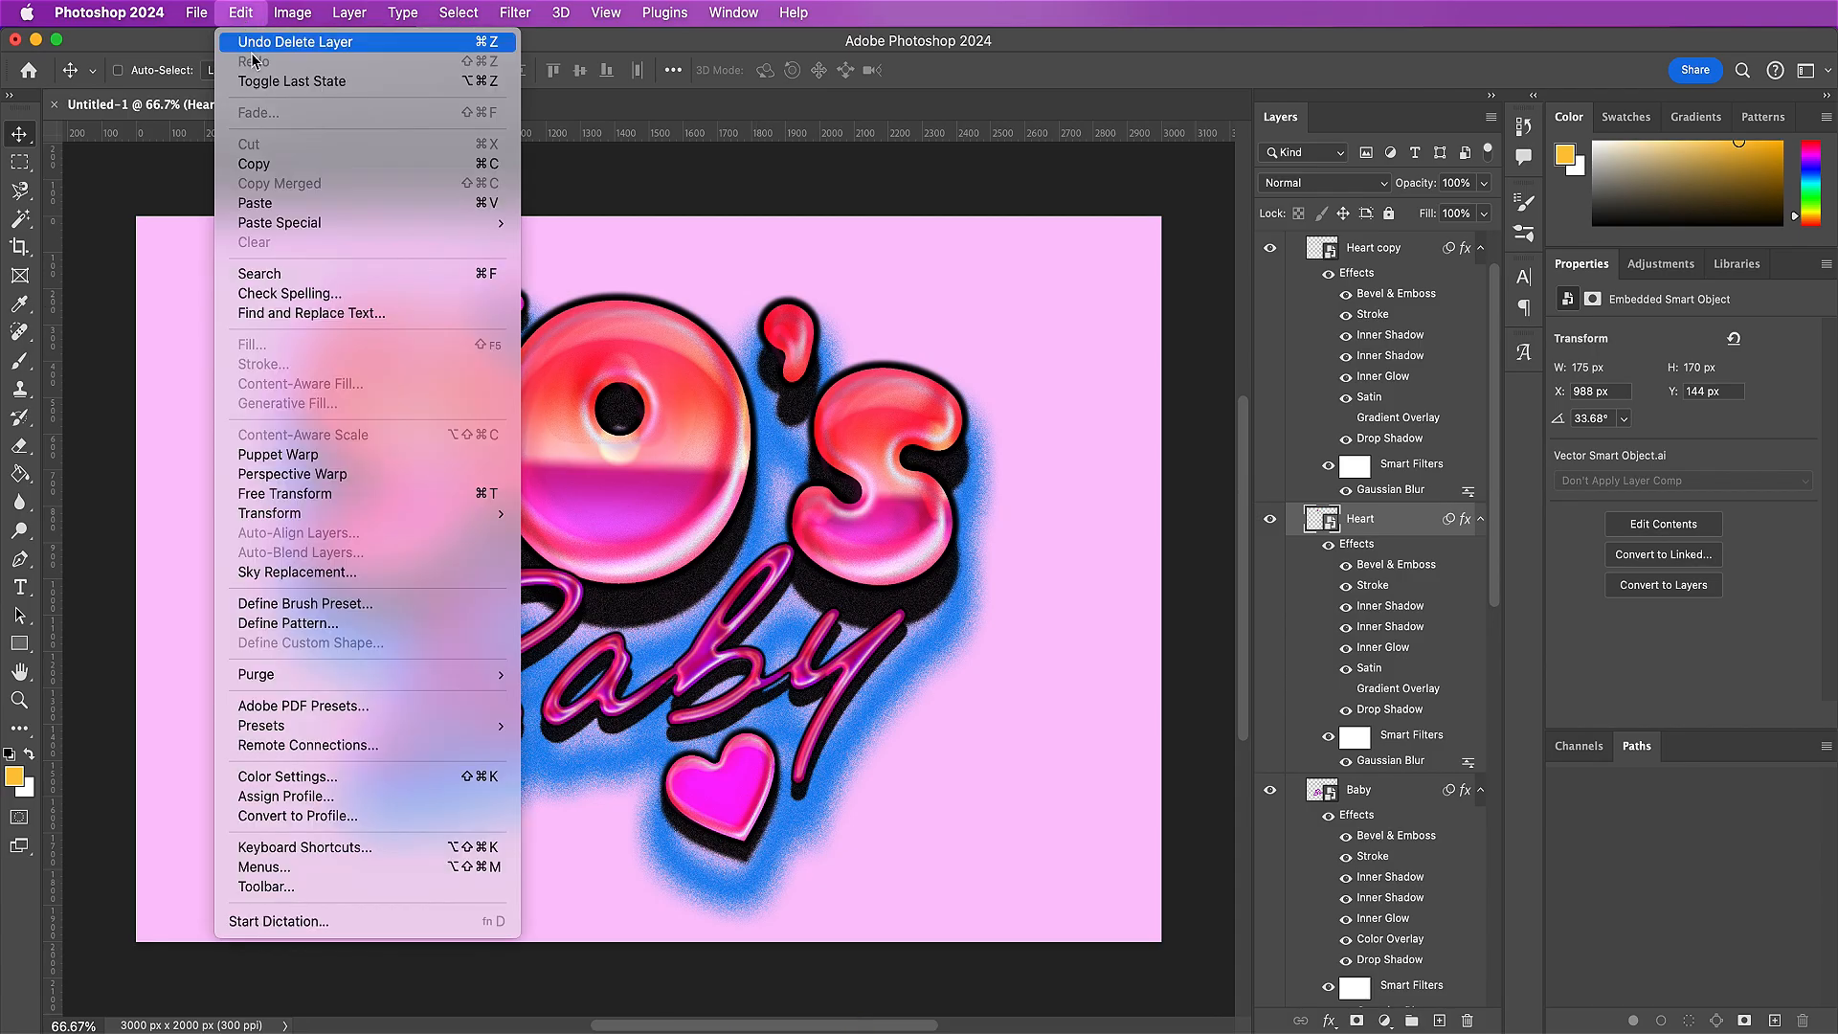
pyautogui.click(257, 203)
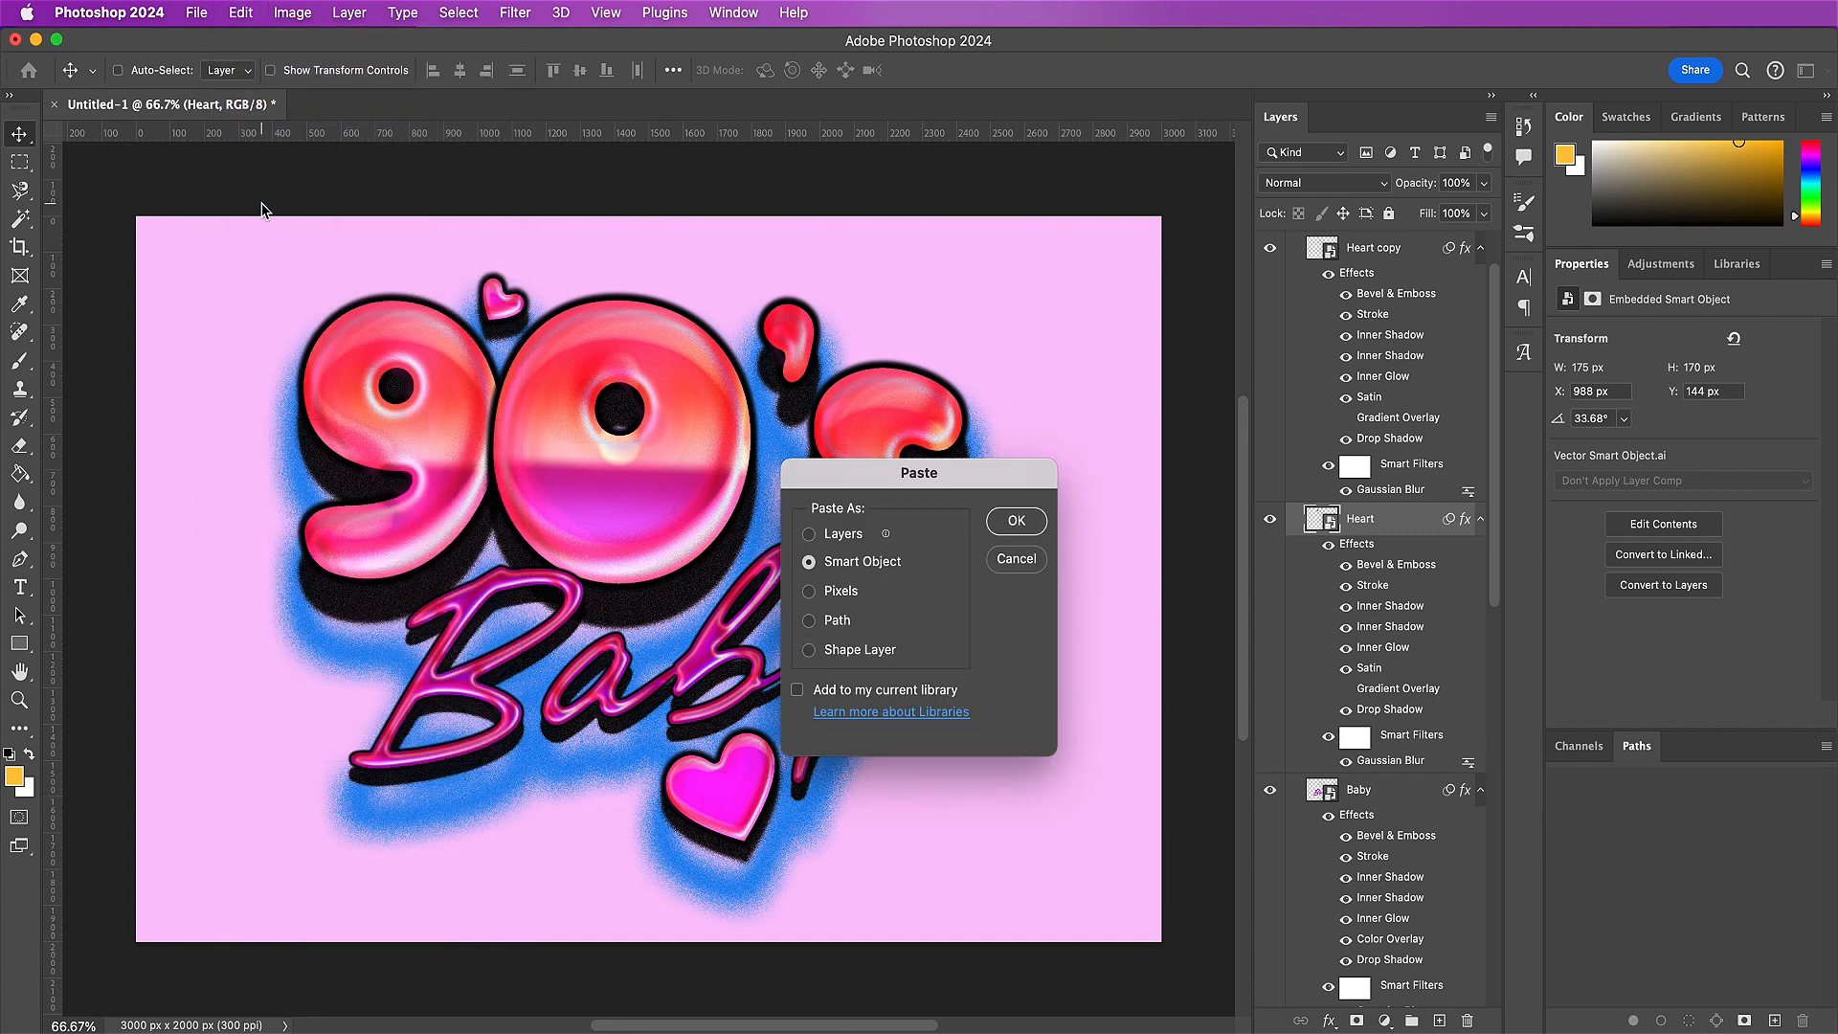
pyautogui.click(1015, 521)
pyautogui.moveTo(984, 935); pyautogui.dragTo(539, 316)
pyautogui.press('Return')
# - Rename the pasted star's layer as Sparkle
pyautogui.doubleClick(1385, 518)
pyautogui.write('Sp')
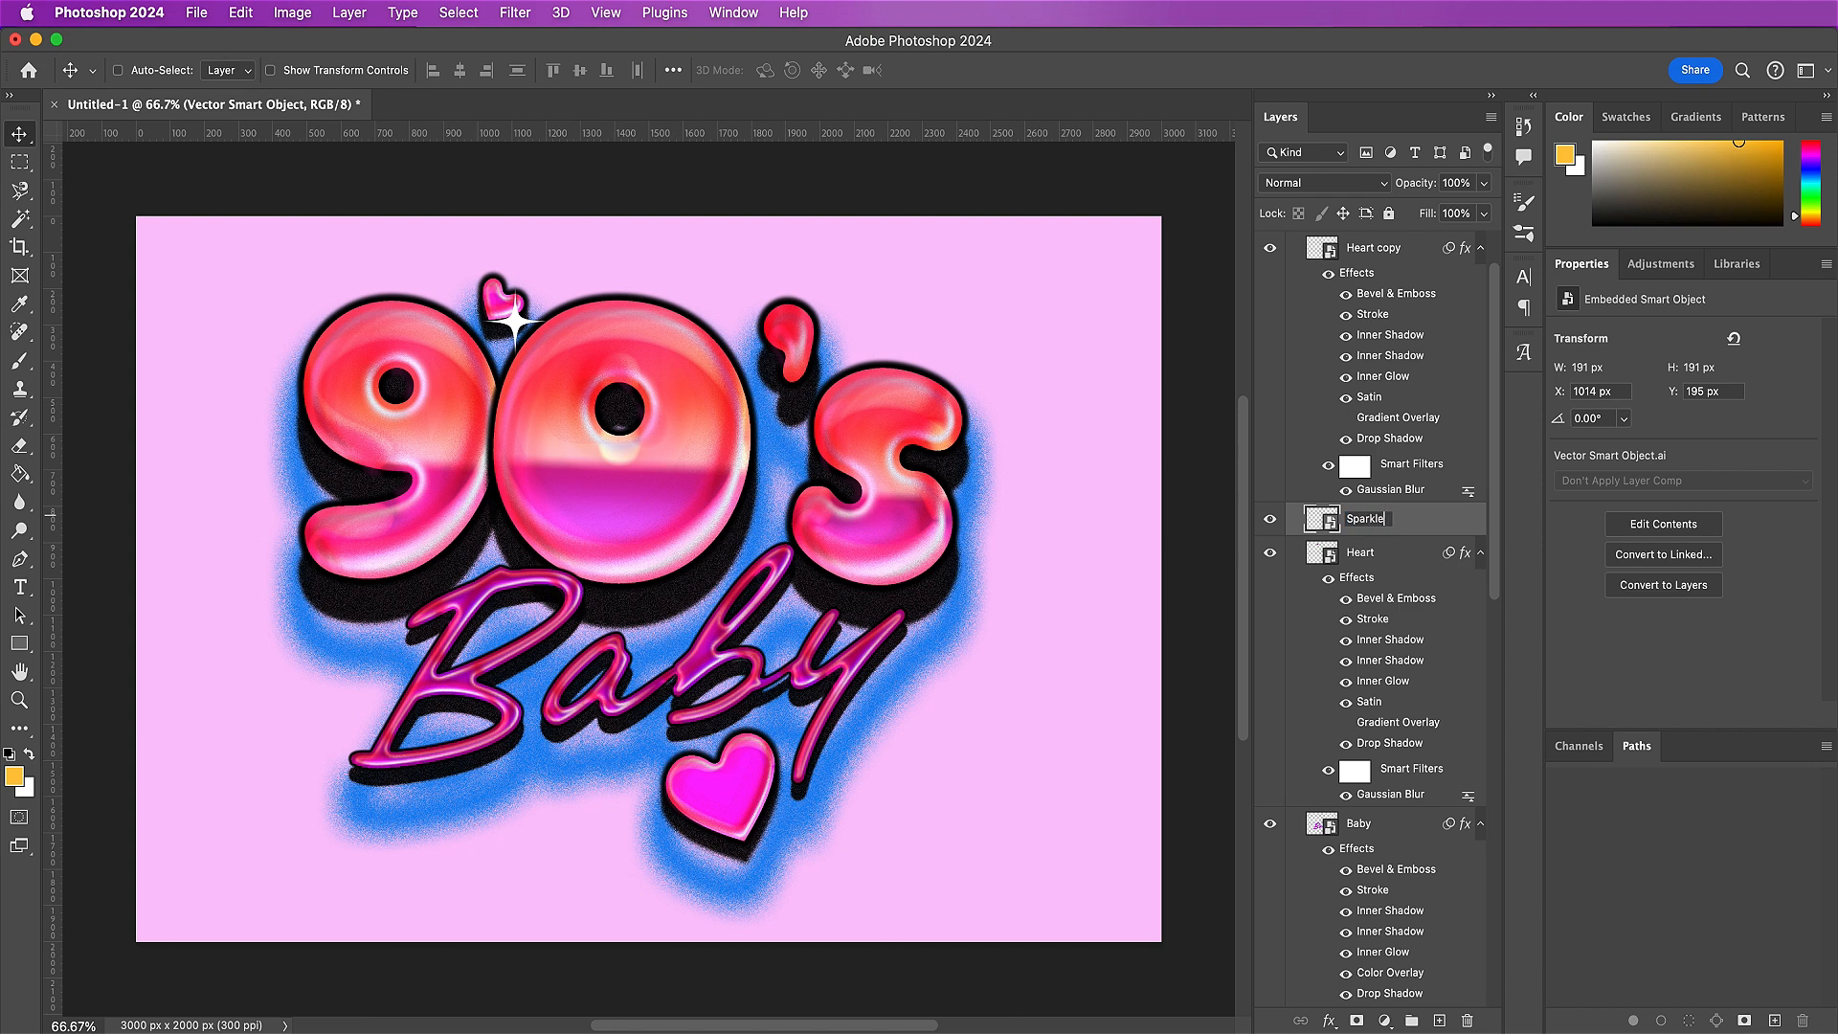
pyautogui.write('arkle')
pyautogui.press('Return')
# - Add a 1 px inside stroke in #fc21ff at 100% opacity to the Sparkle layer
pyautogui.doubleClick(1420, 522)
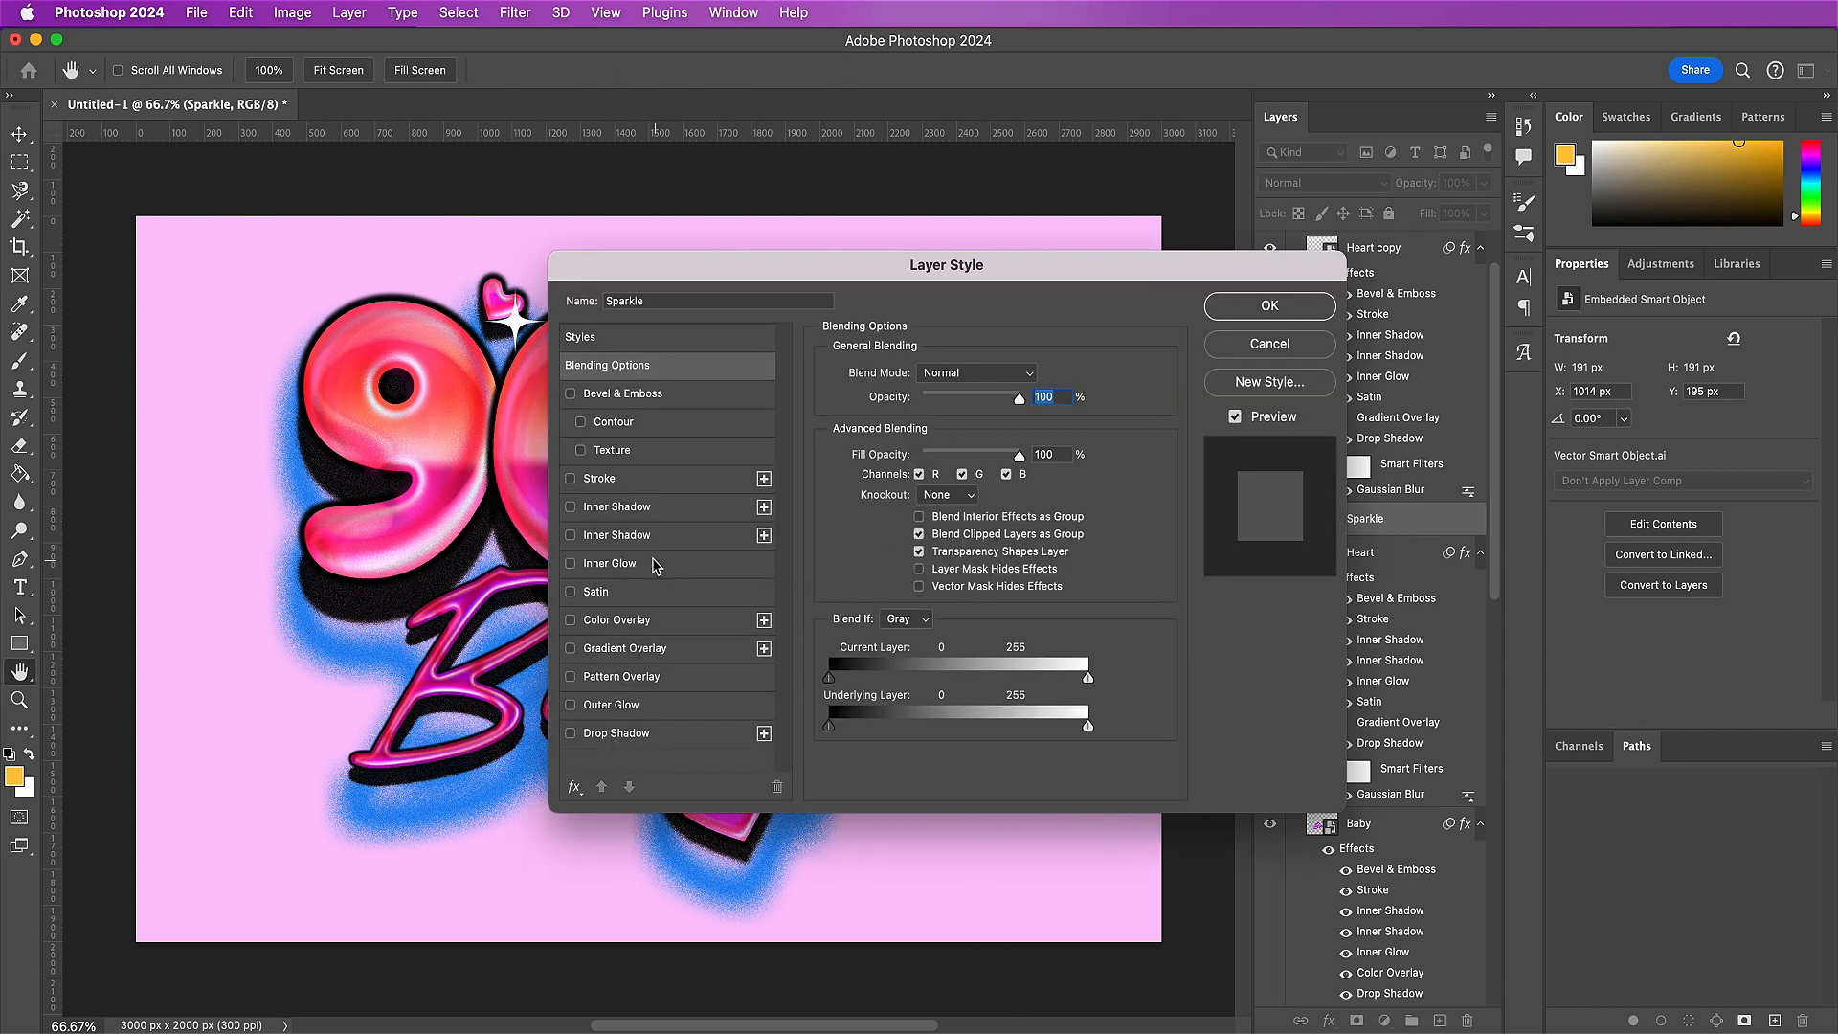
pyautogui.click(636, 478)
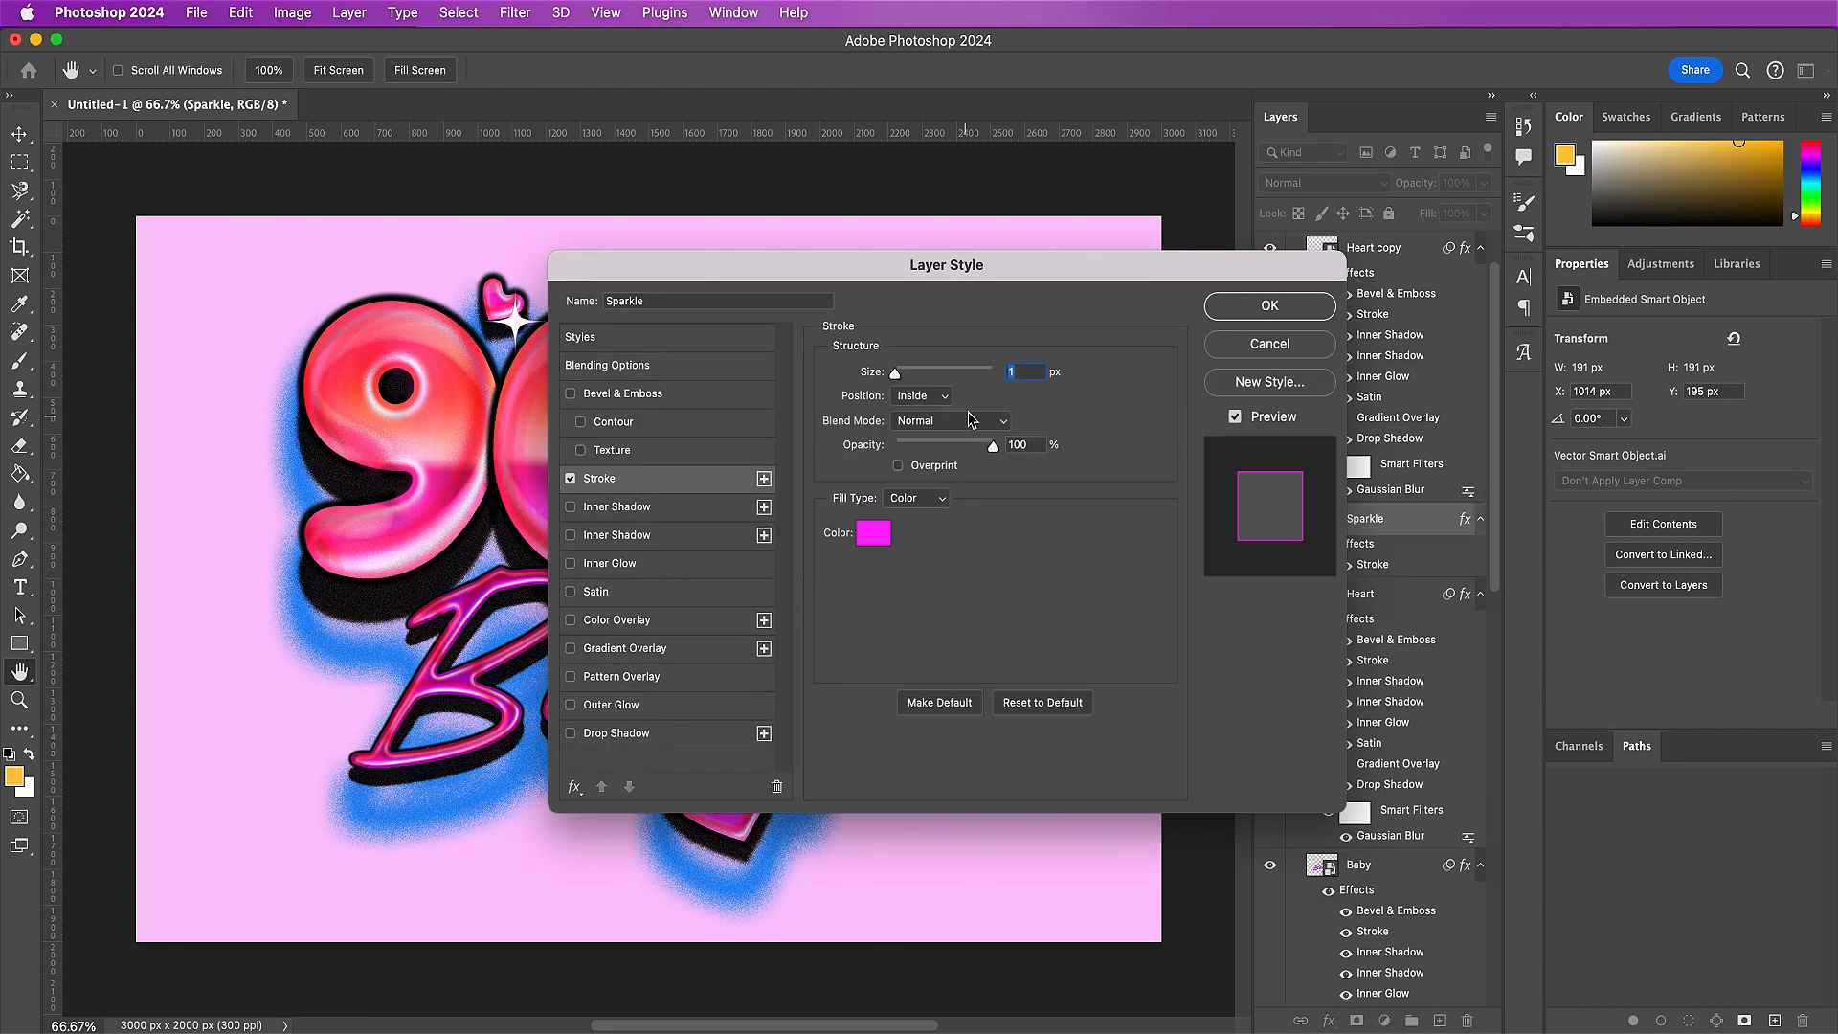
pyautogui.click(873, 532)
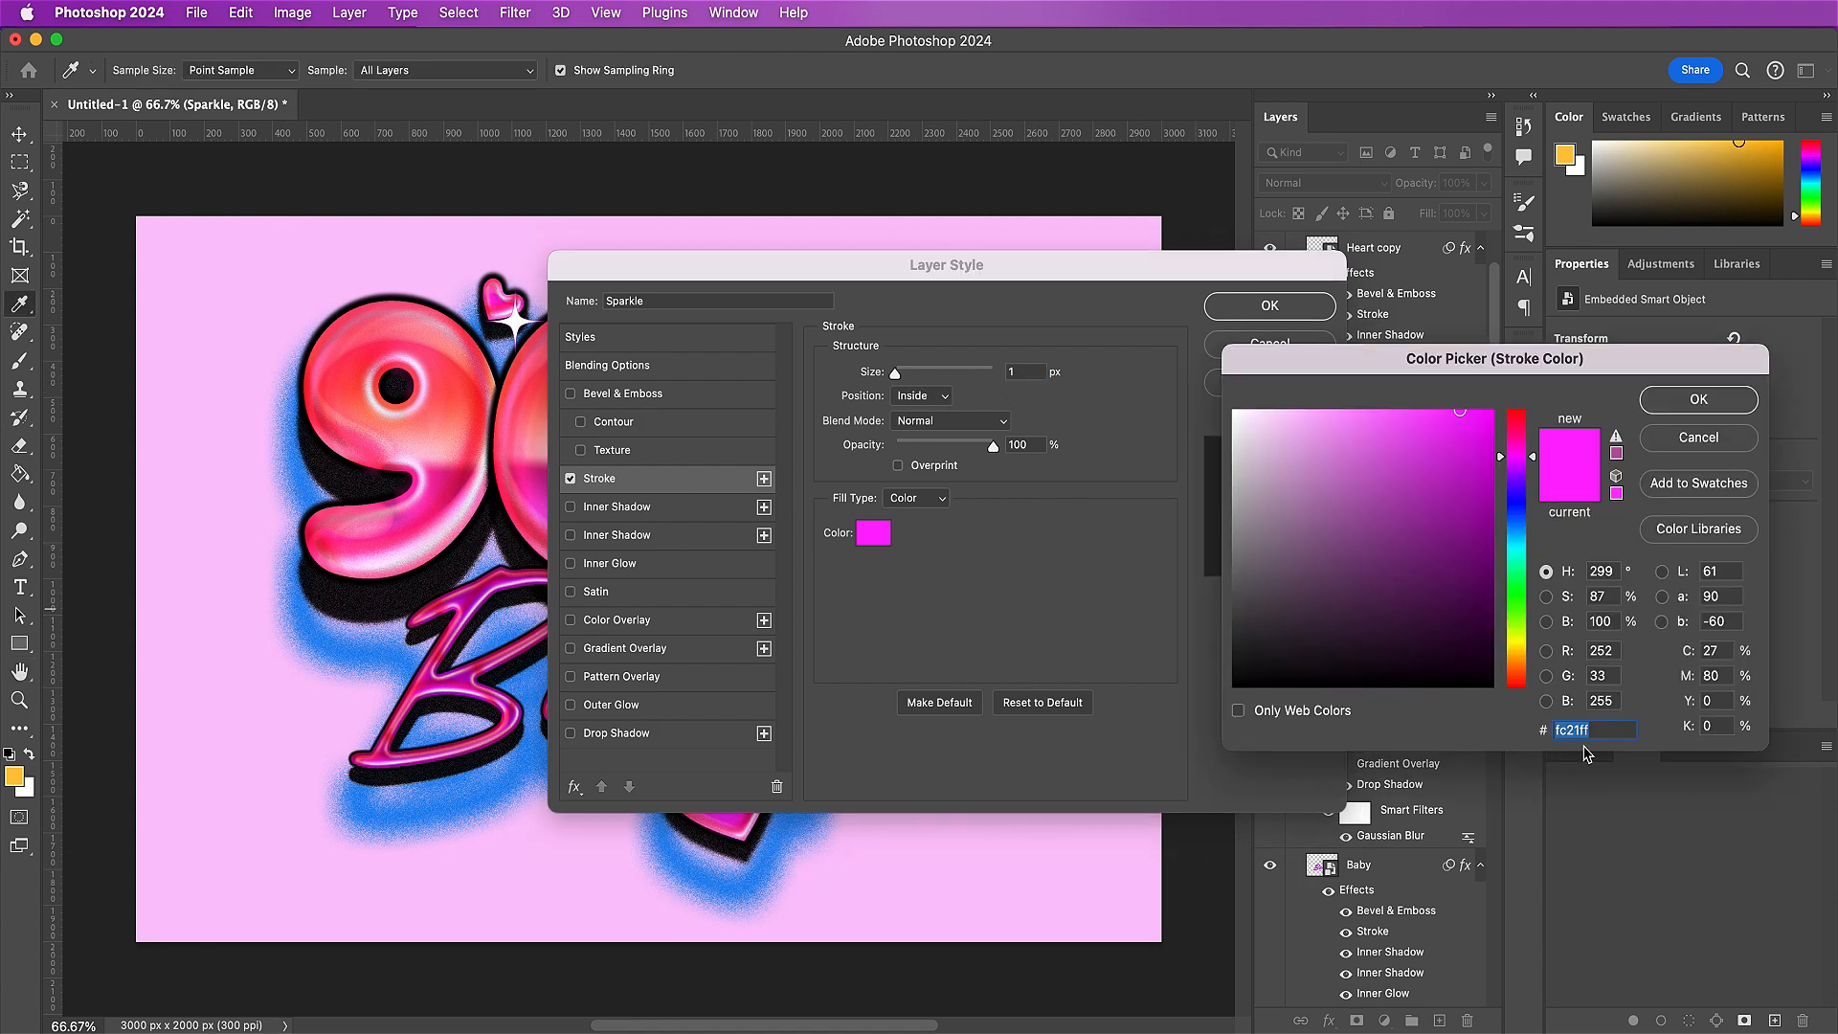
pyautogui.press('Return')
pyautogui.press('Return')
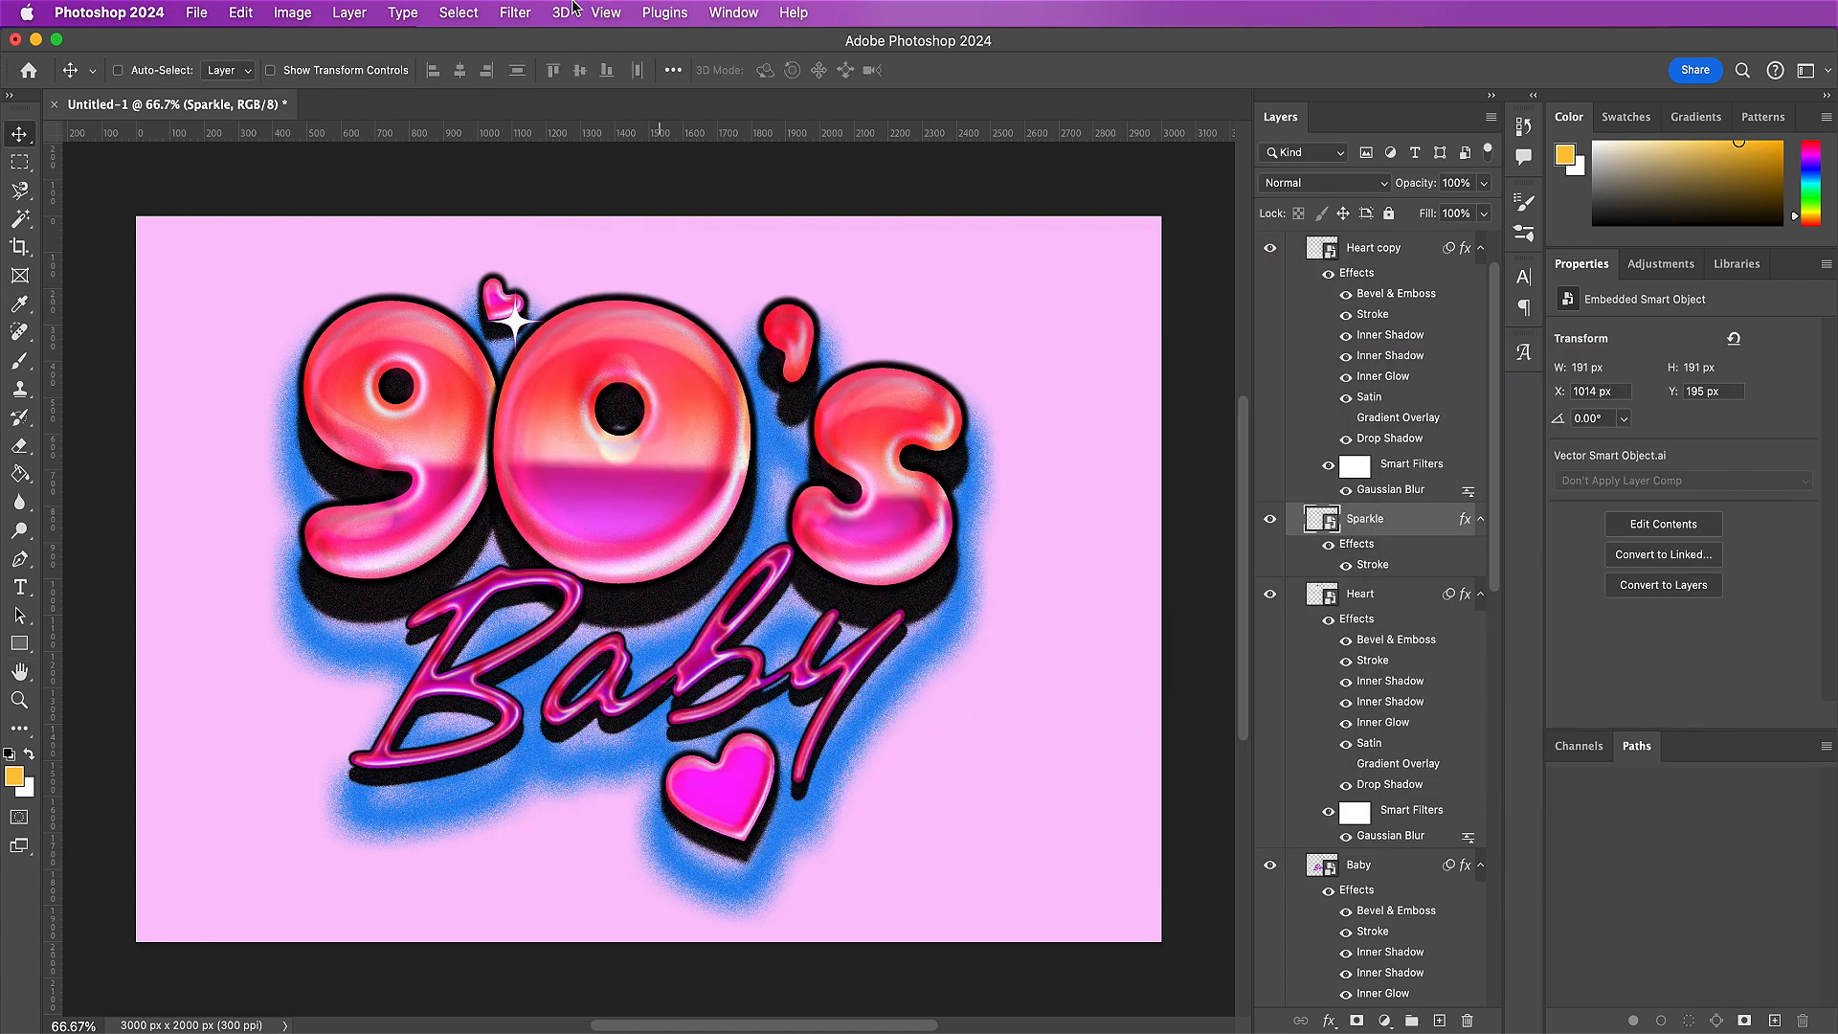
# - Apply a Gaussian Blur with a 5.0 pixel radius to the Sparkle layer
pyautogui.click(515, 12)
pyautogui.click(515, 42)
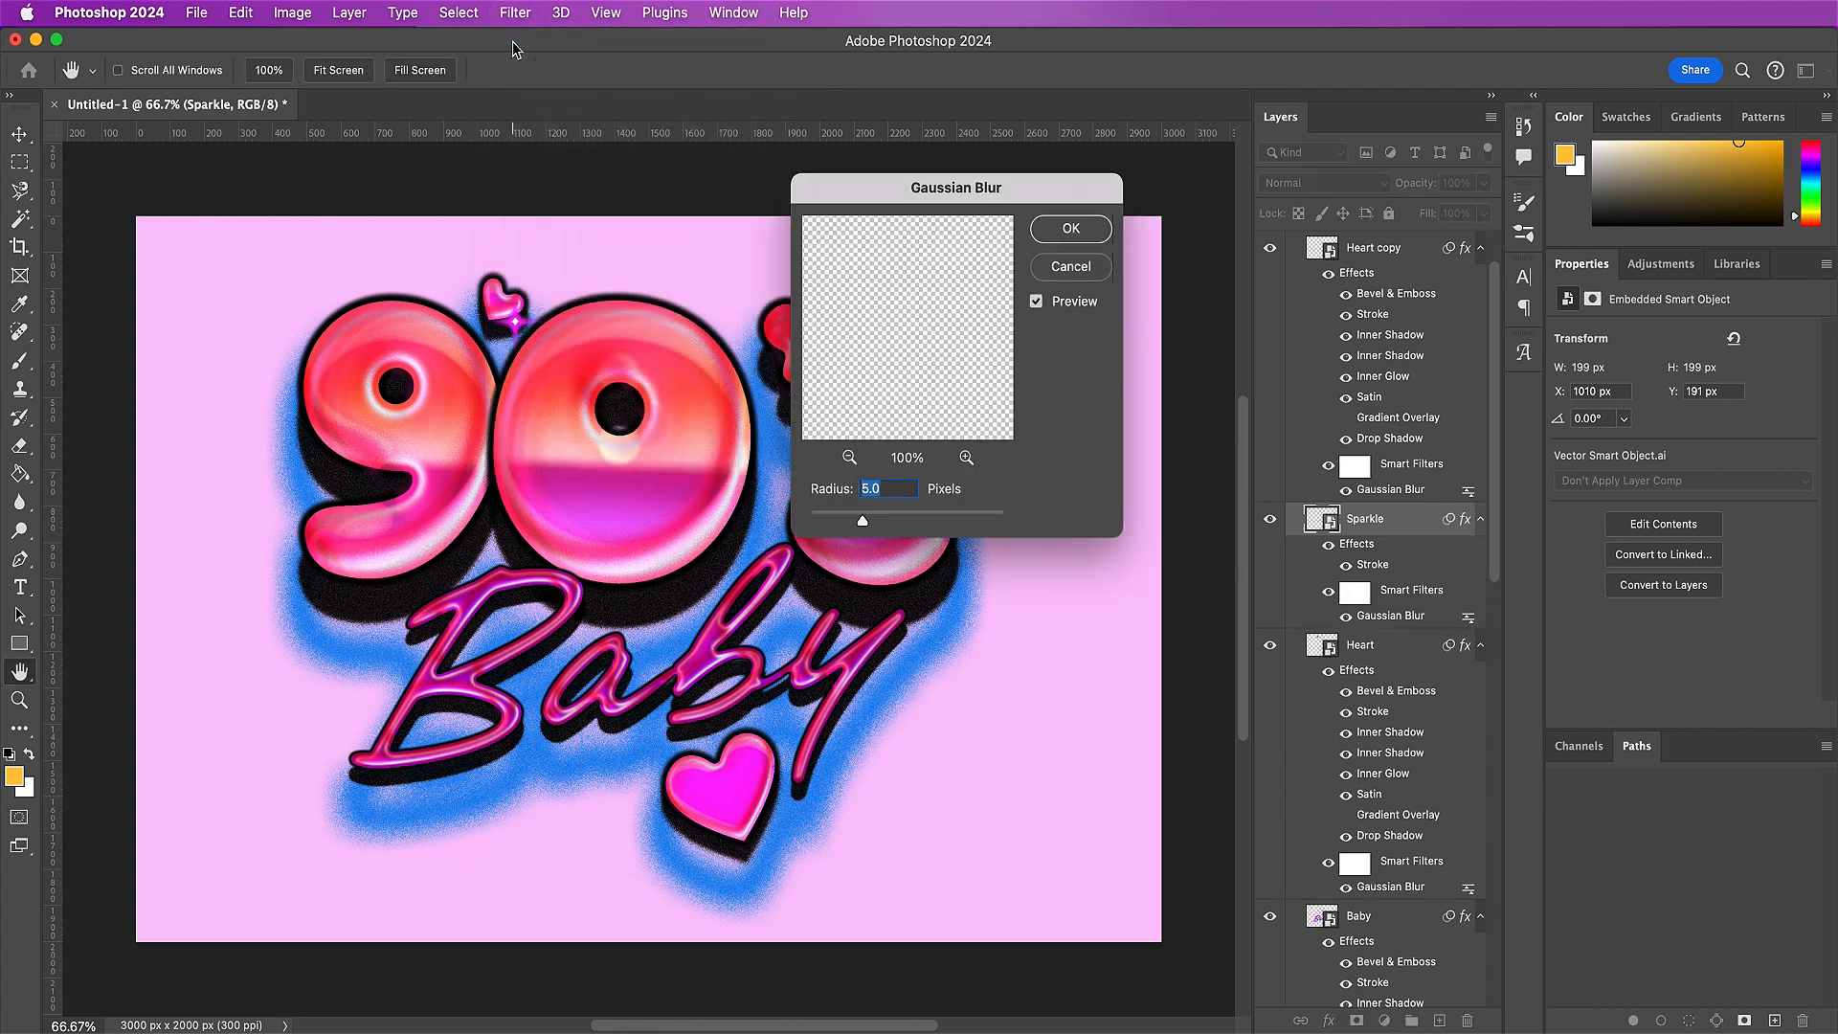
pyautogui.press('Return')
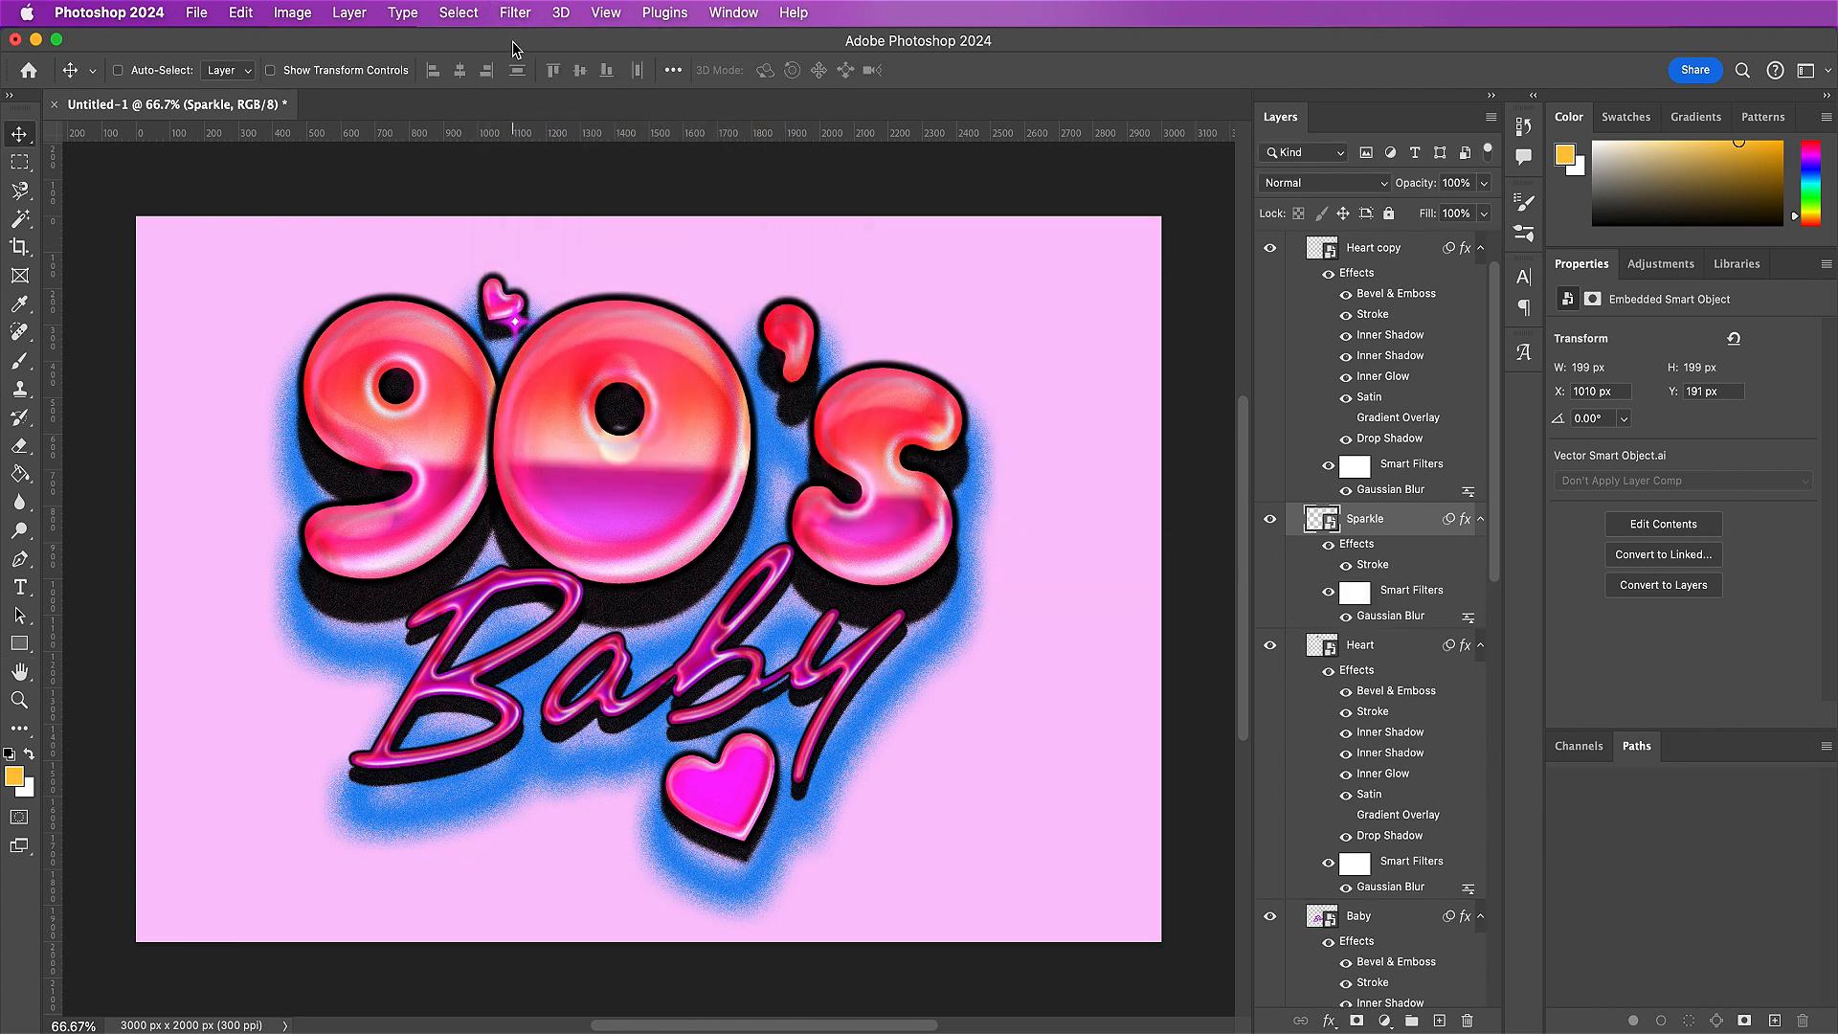
# - Enlarge the sparkle to about 293 × 293 px, rotate it about 26.86° and place it on the small heart's lower-right edge
pyautogui.hotkey('ctrl', 't')
pyautogui.press('Return')
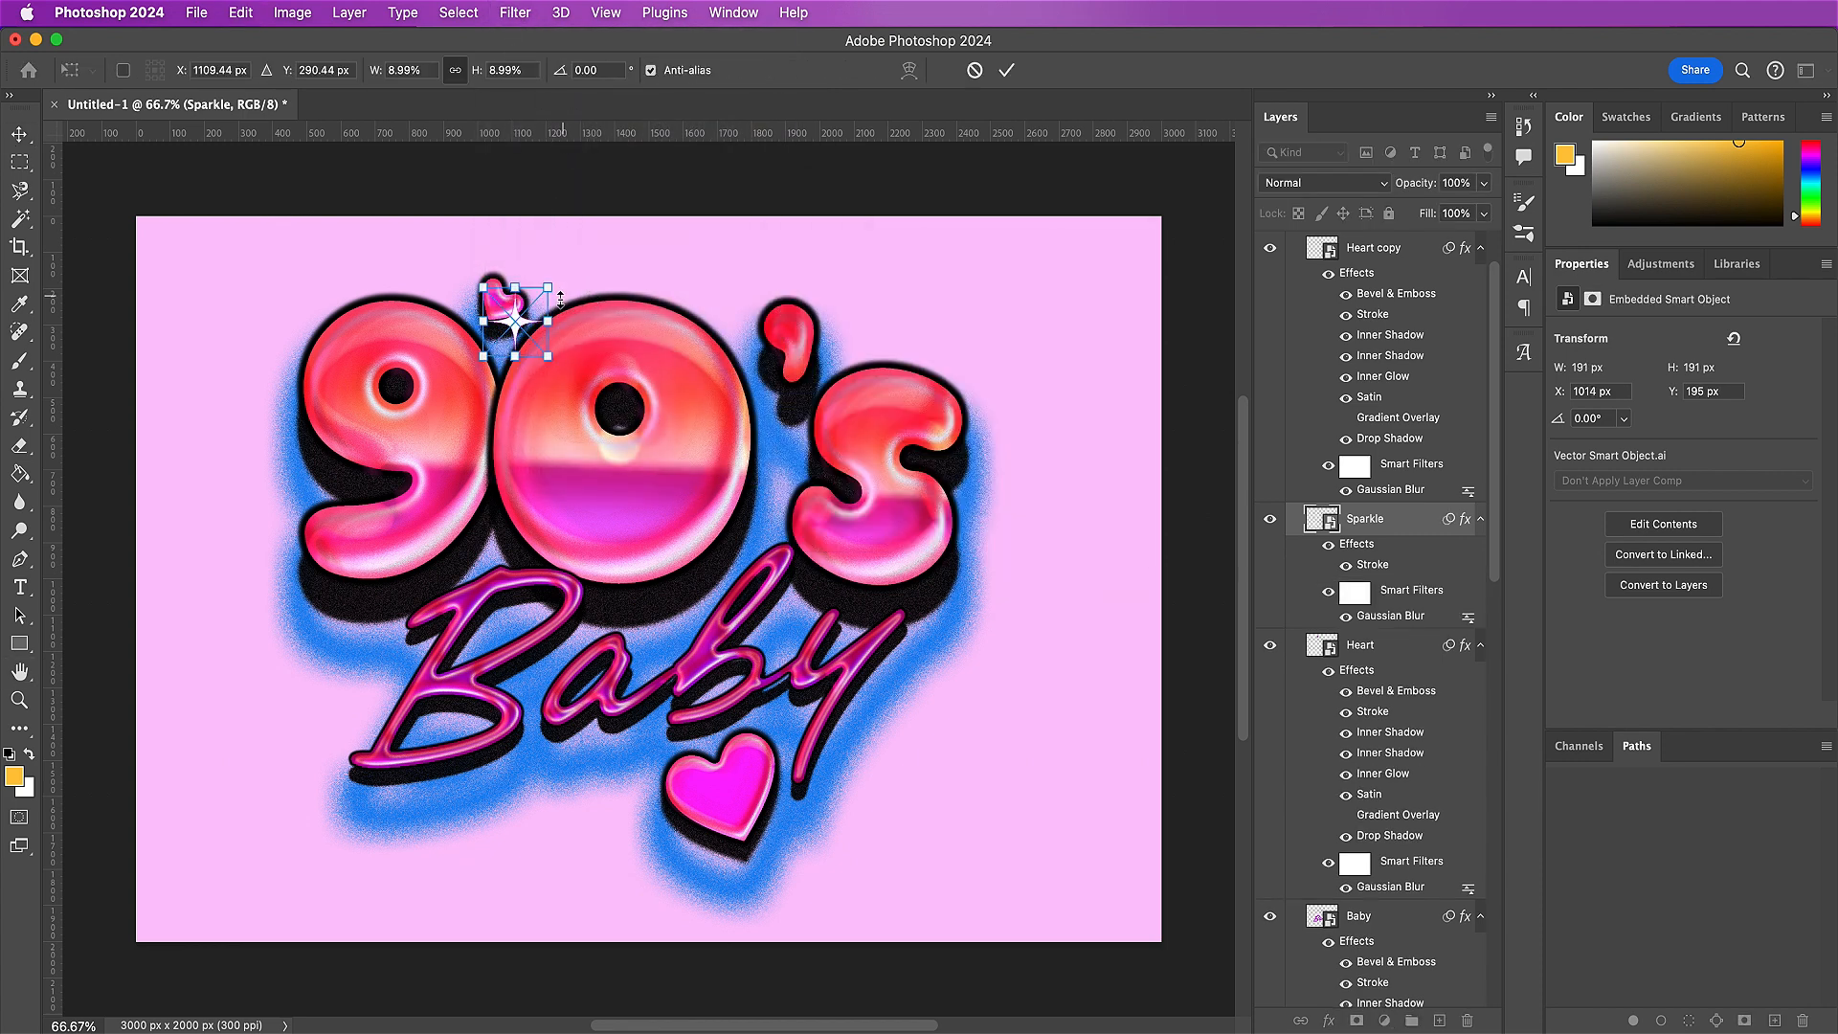
pyautogui.moveTo(547, 355)
pyautogui.mouseDown()
pyautogui.moveTo(632, 414)
pyautogui.moveTo(594, 404)
pyautogui.moveTo(536, 329)
pyautogui.moveTo(556, 328)
pyautogui.mouseUp()
pyautogui.press('Return')
pyautogui.hotkey('ctrl', 't')
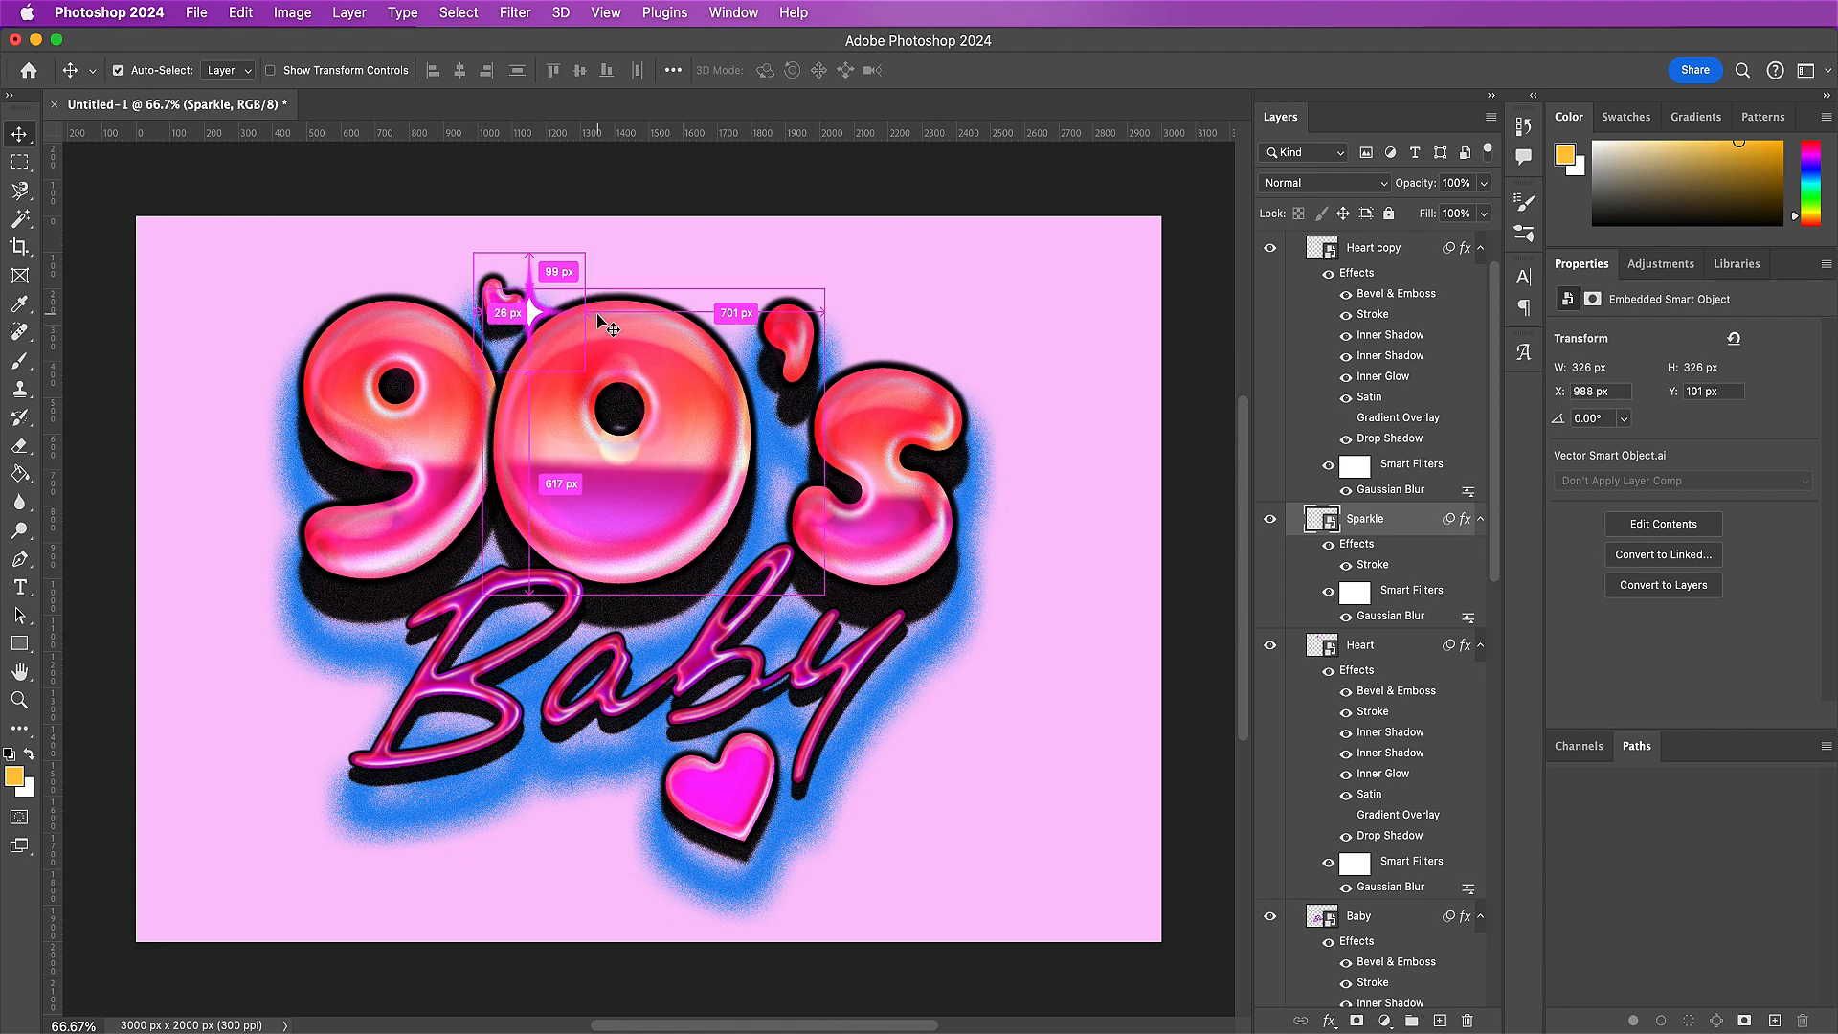
pyautogui.press('Return')
pyautogui.moveTo(608, 283); pyautogui.dragTo(613, 308)
pyautogui.press('Return')
# - Duplicate the Sparkle layer, place the copy on the large heart's upper-right lobe and move its layer above Heart copy
pyautogui.hotkey('ctrl', 'j')
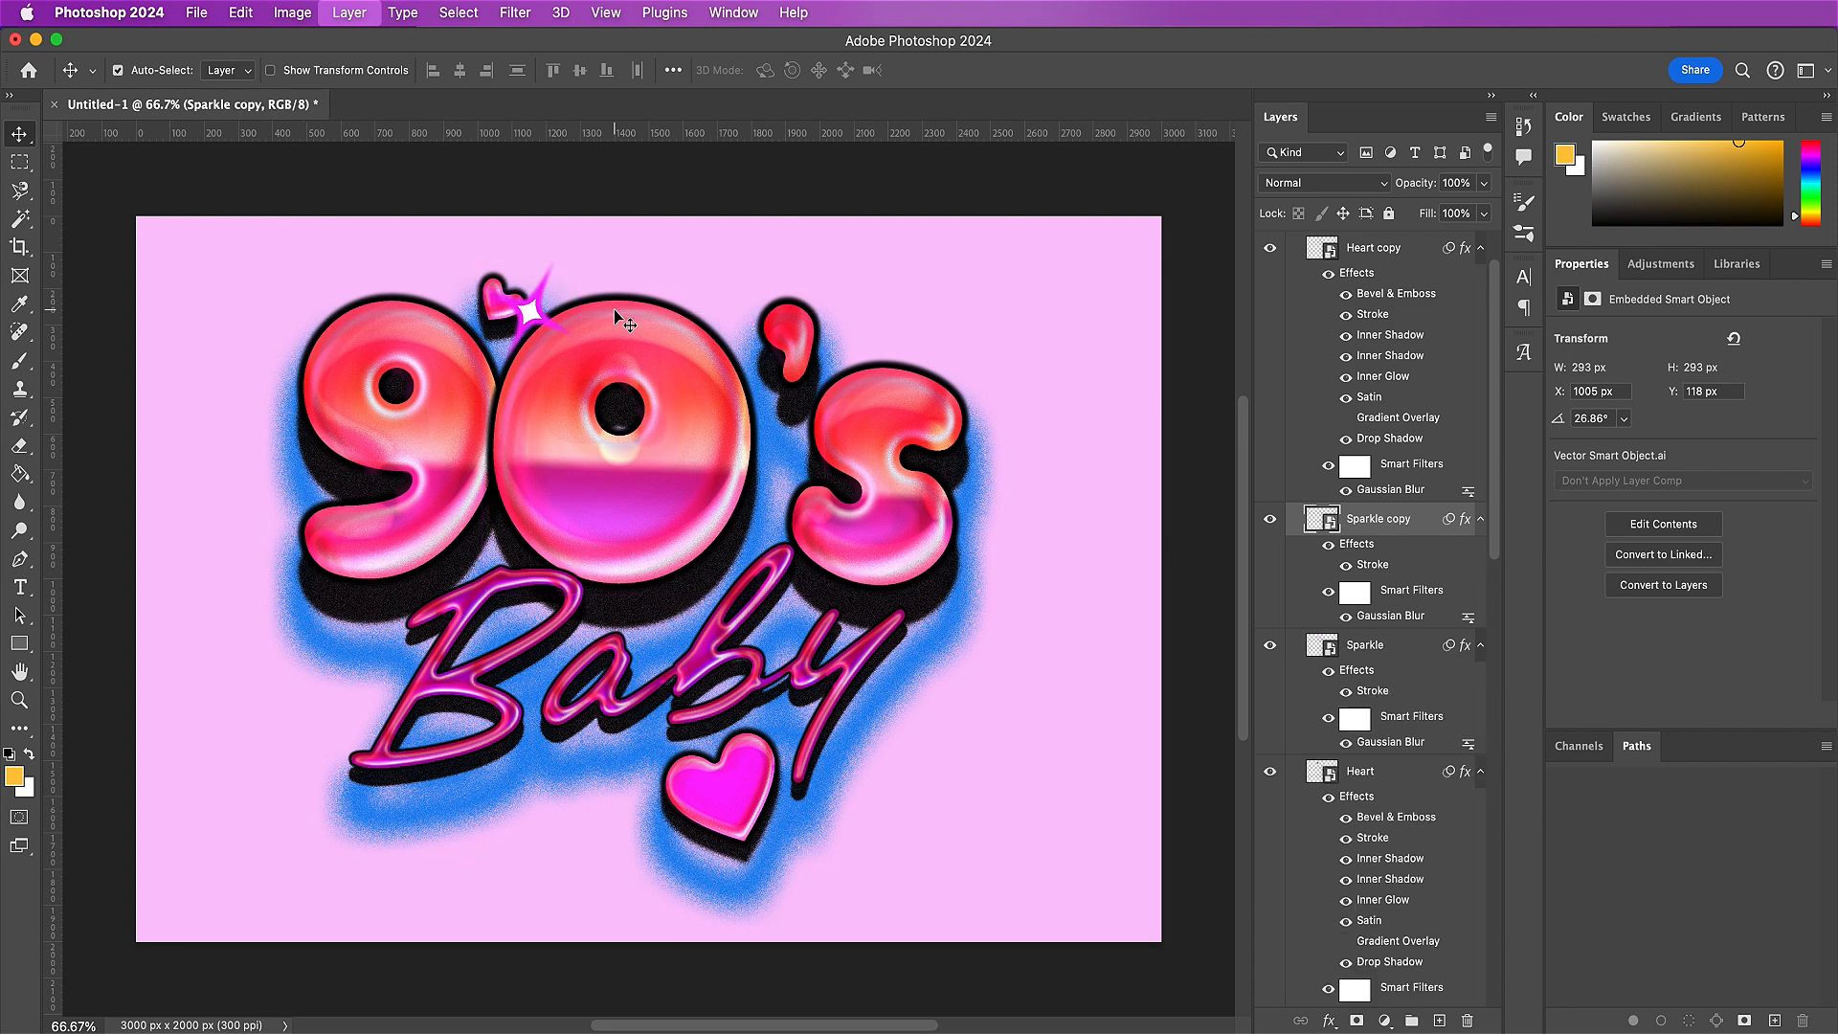
pyautogui.moveTo(617, 467); pyautogui.dragTo(791, 777)
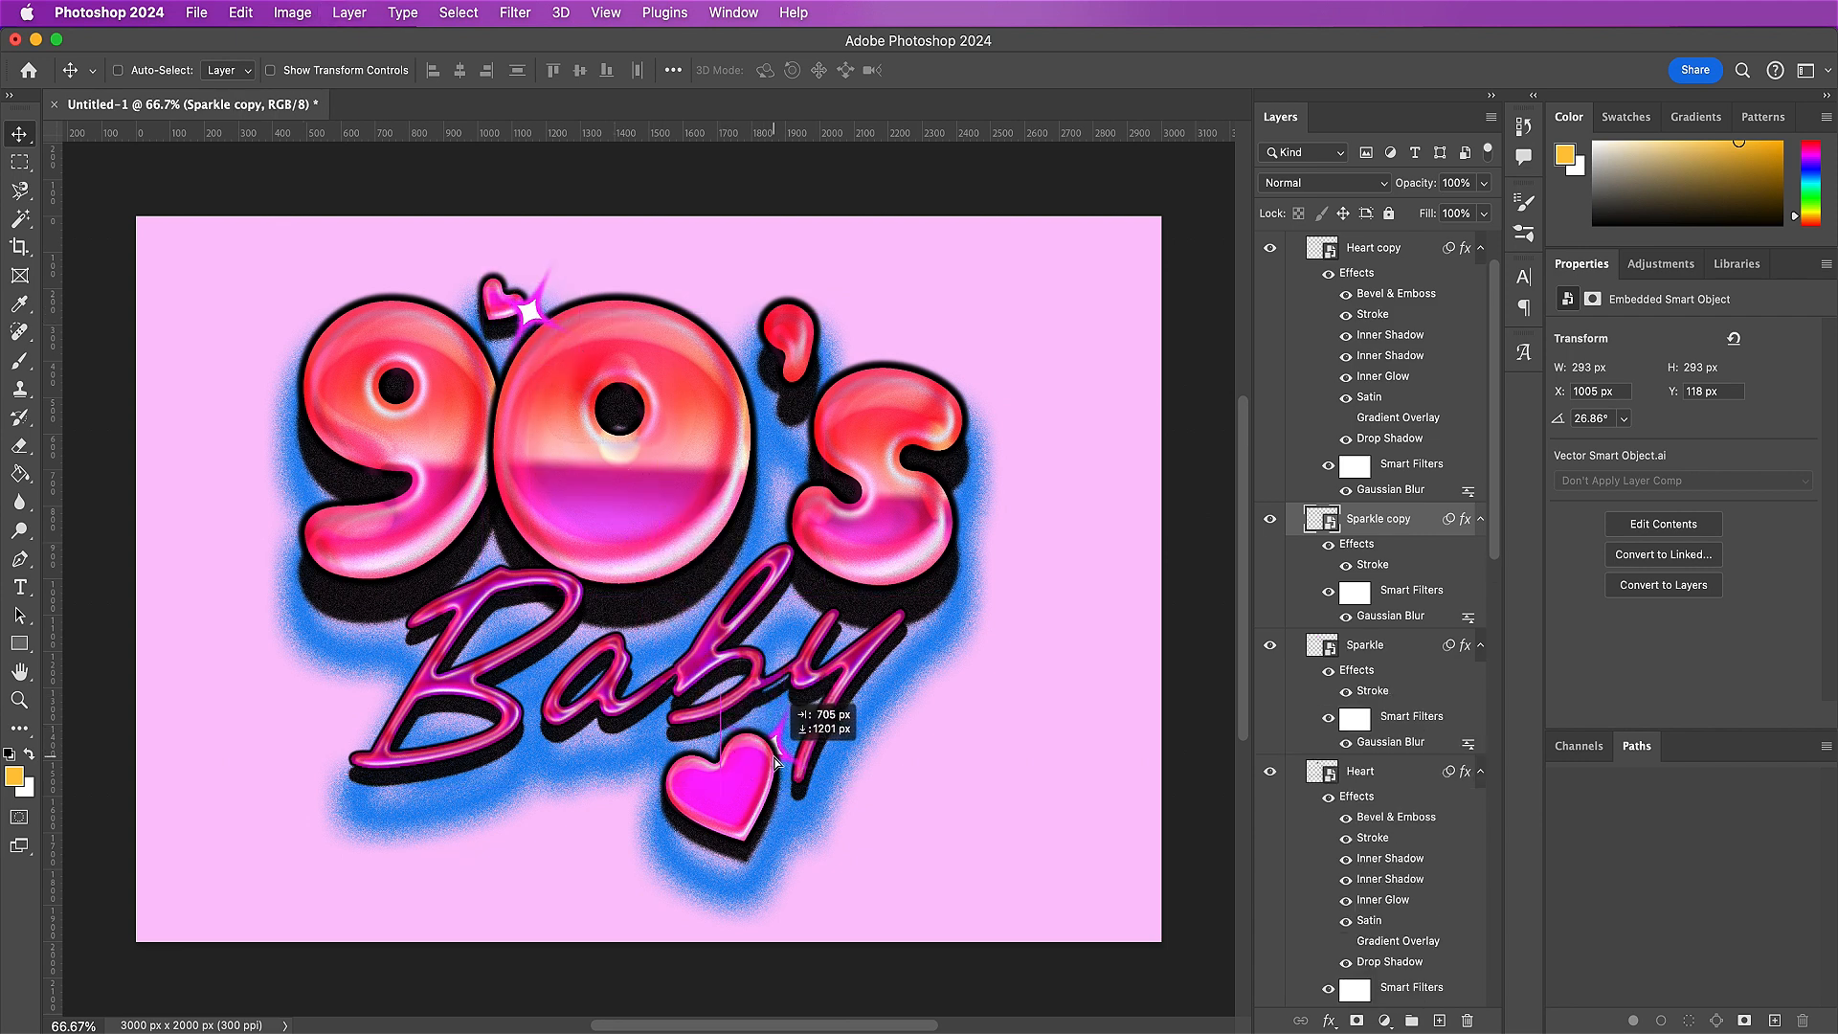
pyautogui.scroll(2, 1359, 510)
pyautogui.moveTo(1414, 598); pyautogui.dragTo(1379, 310)
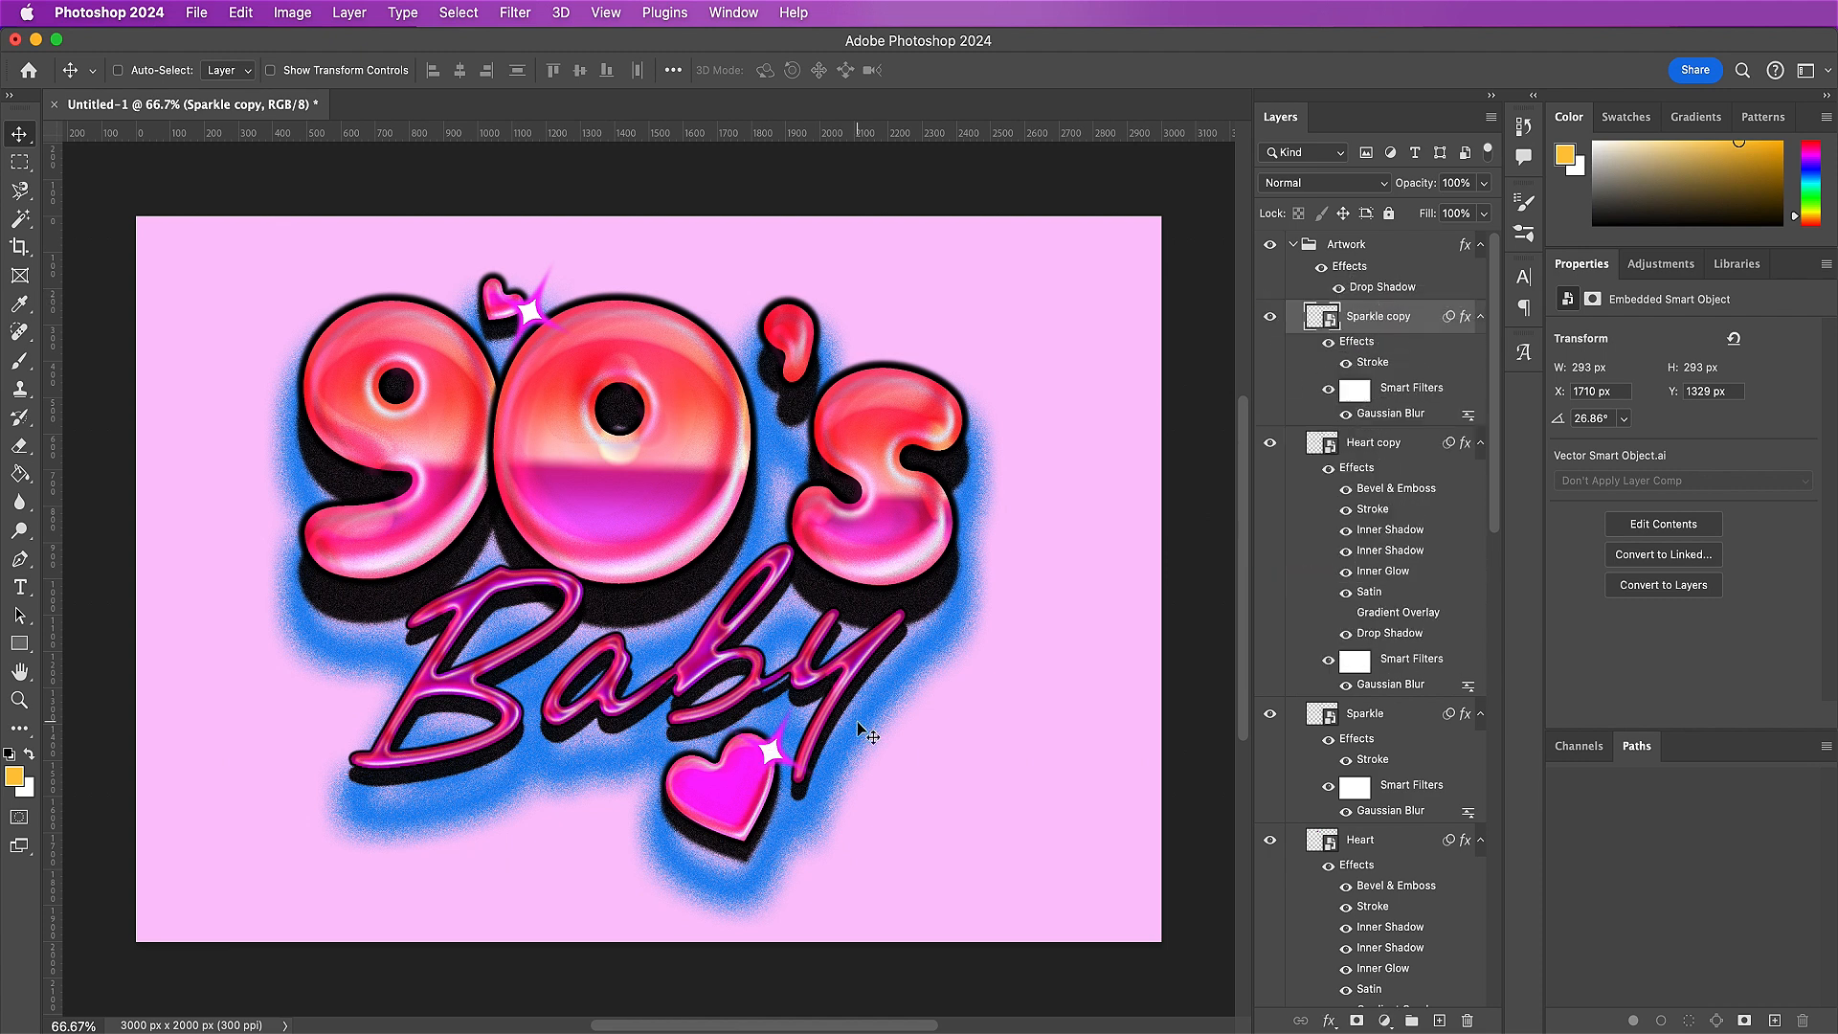